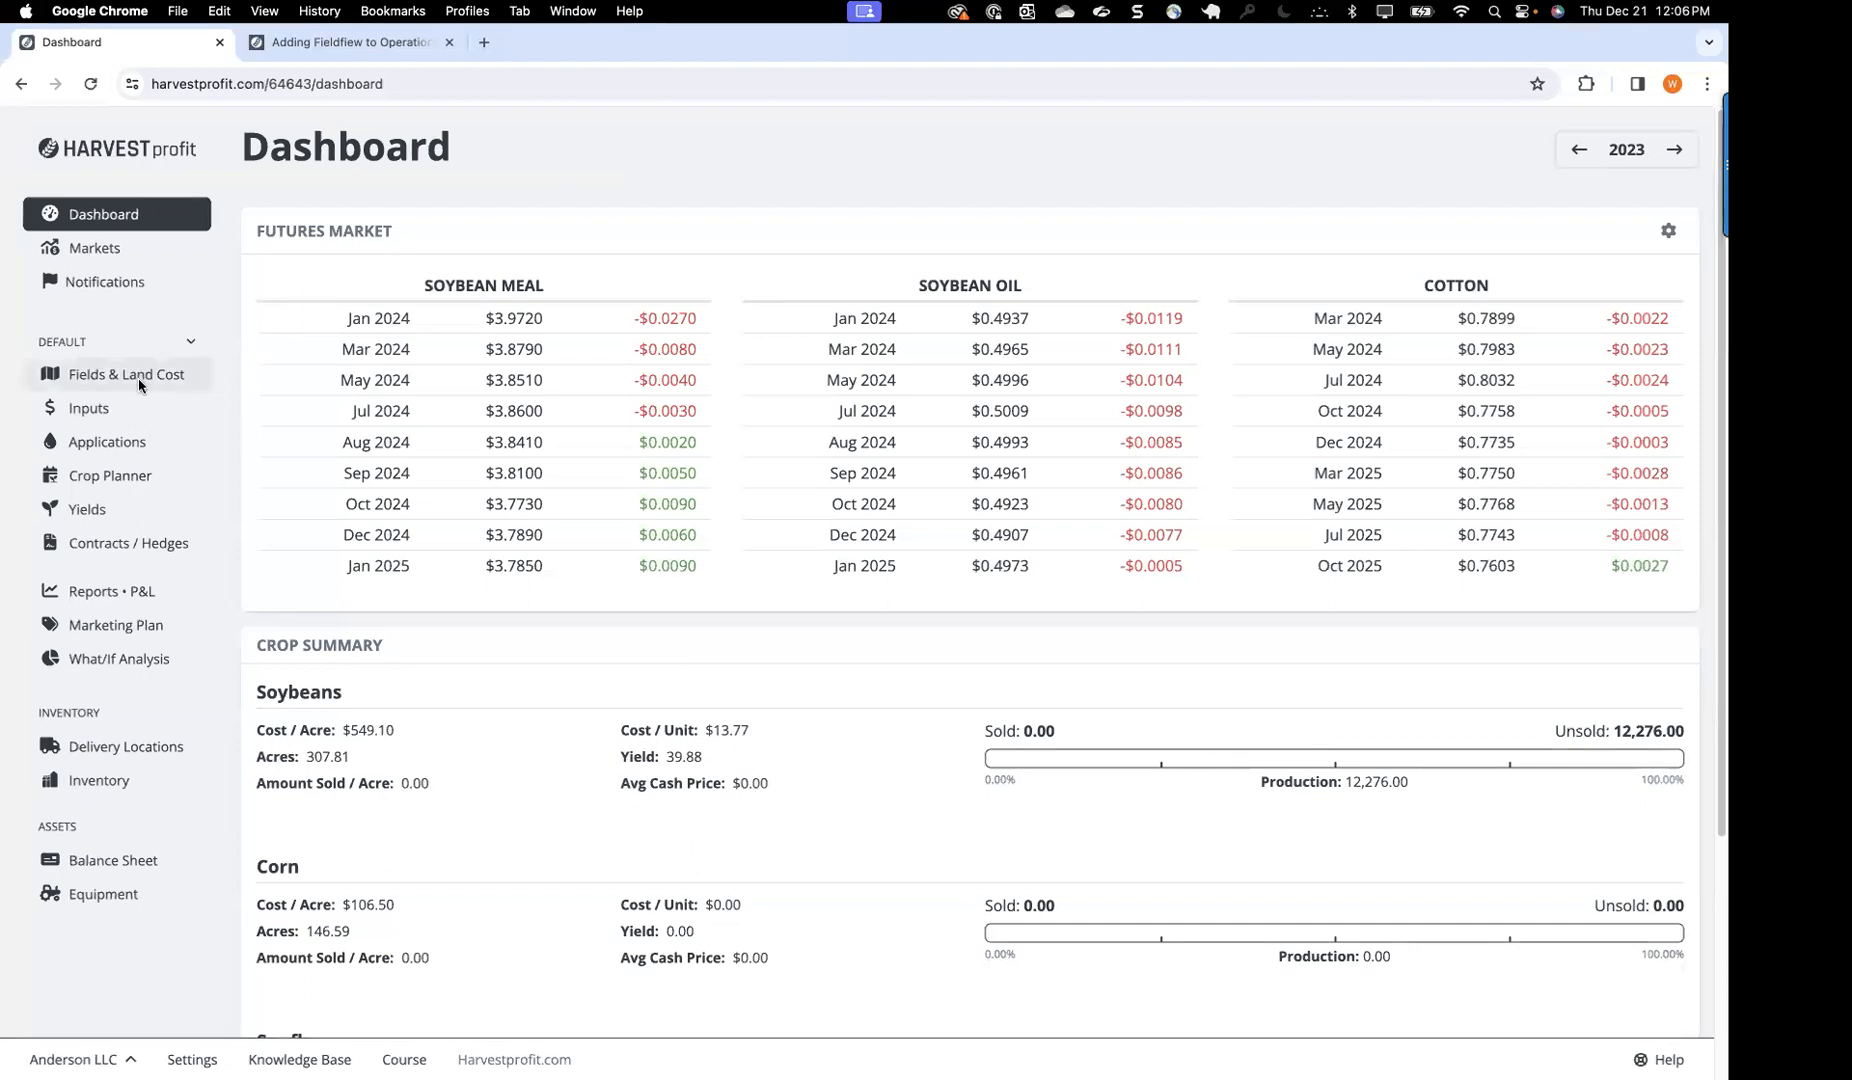
Step: Open the integration settings to review the available machine data connections
click(183, 1060)
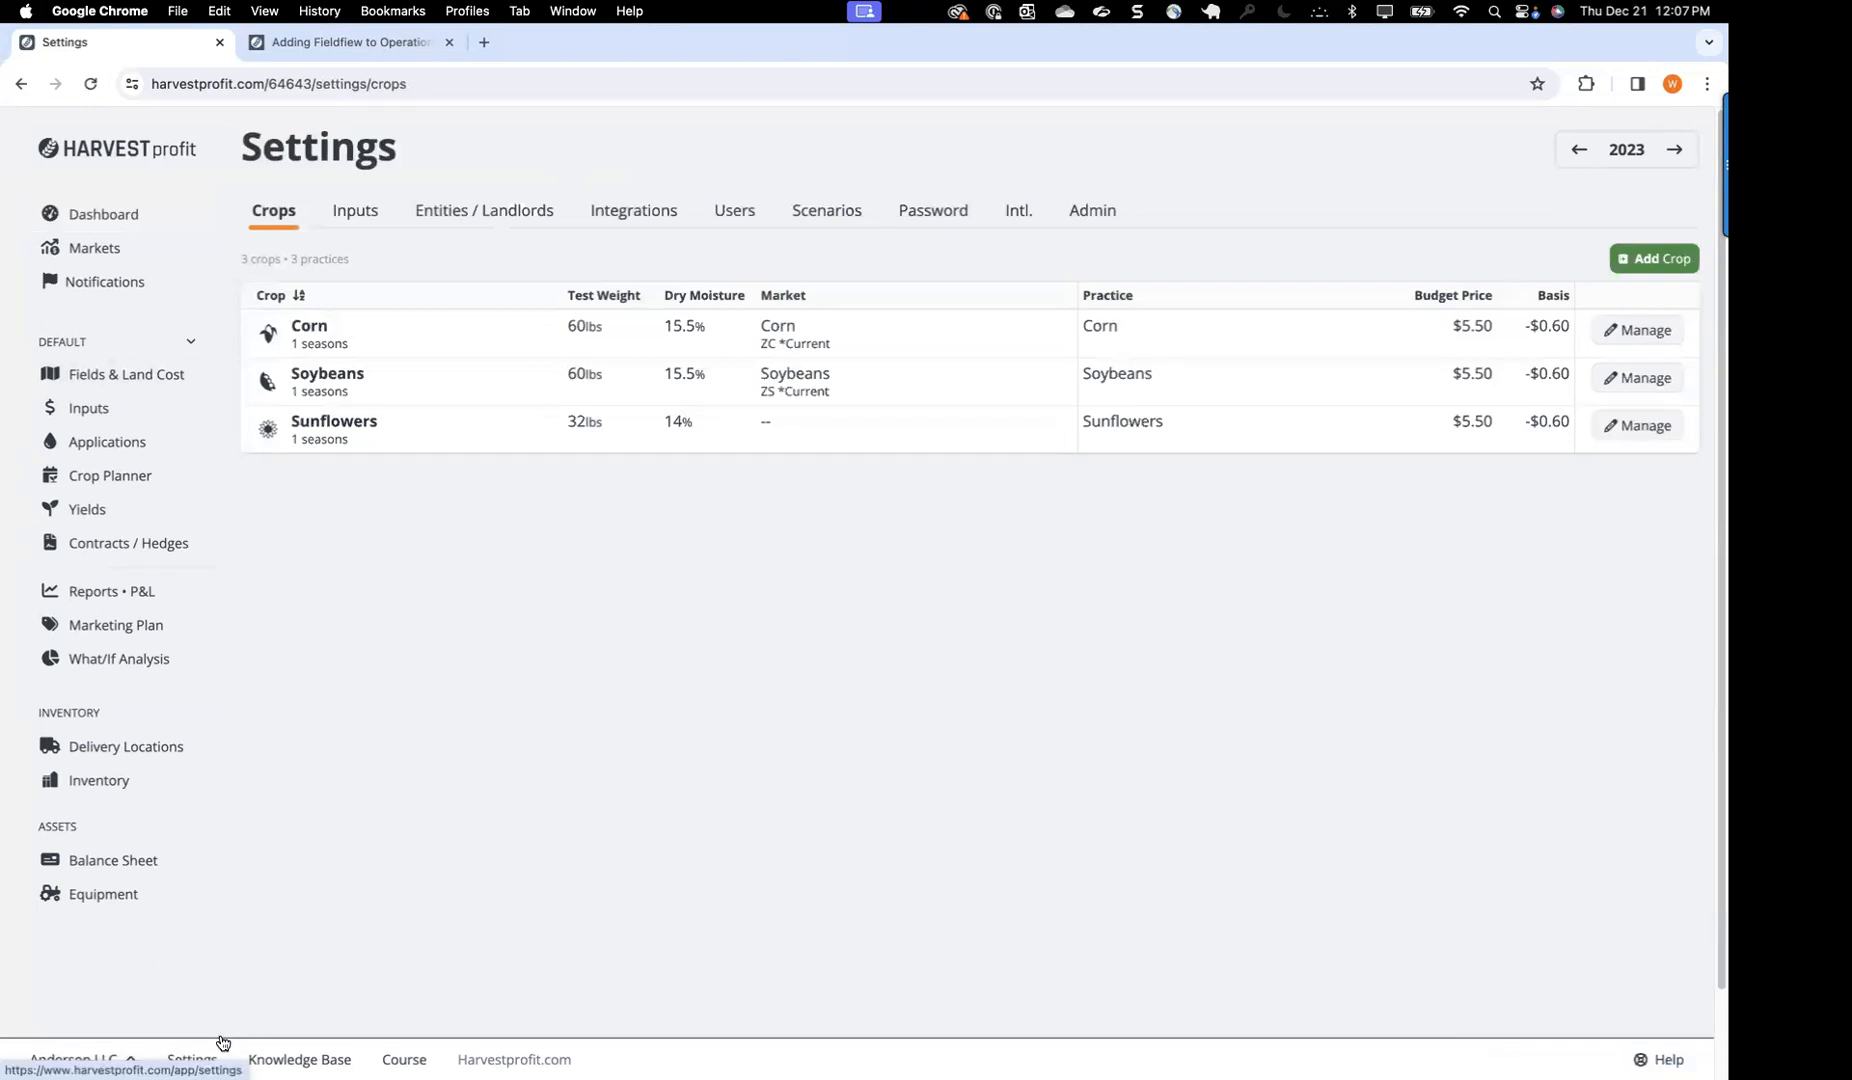
click(624, 215)
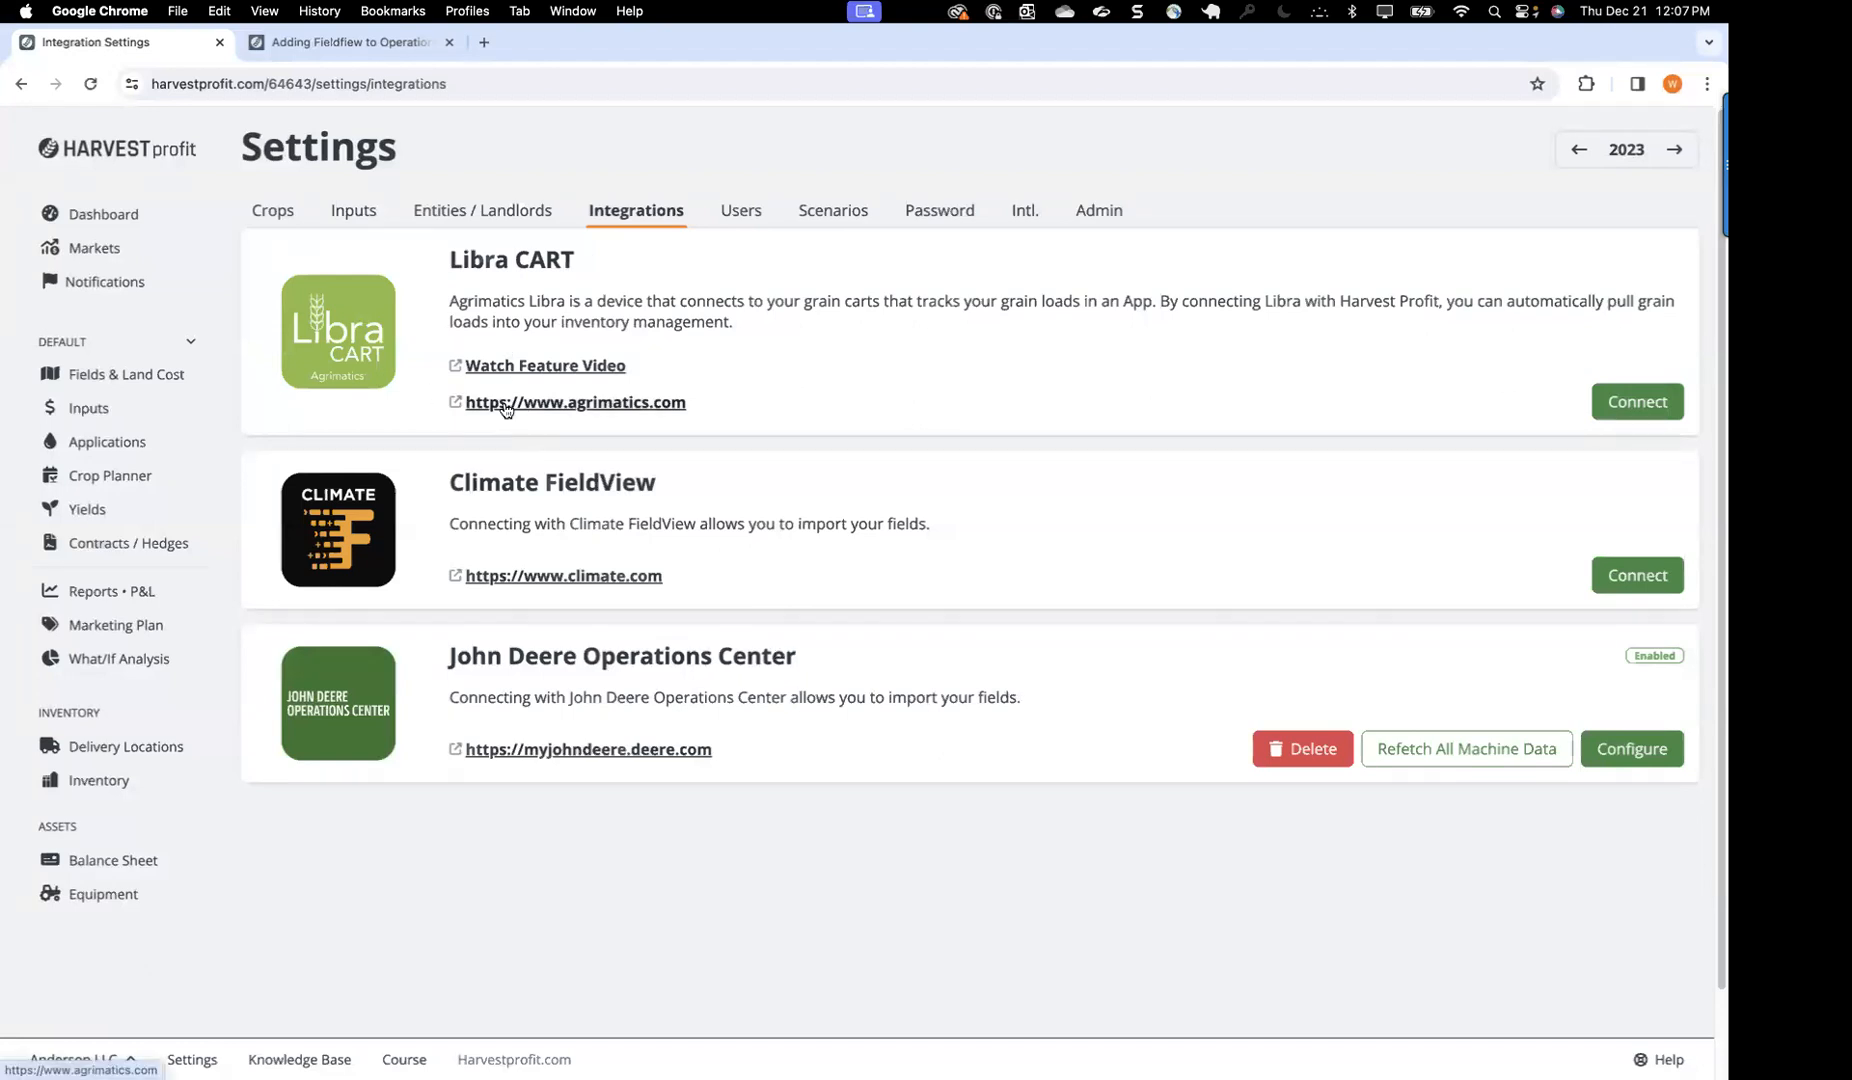
Step: Open the application operations of corn field BL54E and review its available machine data
click(116, 446)
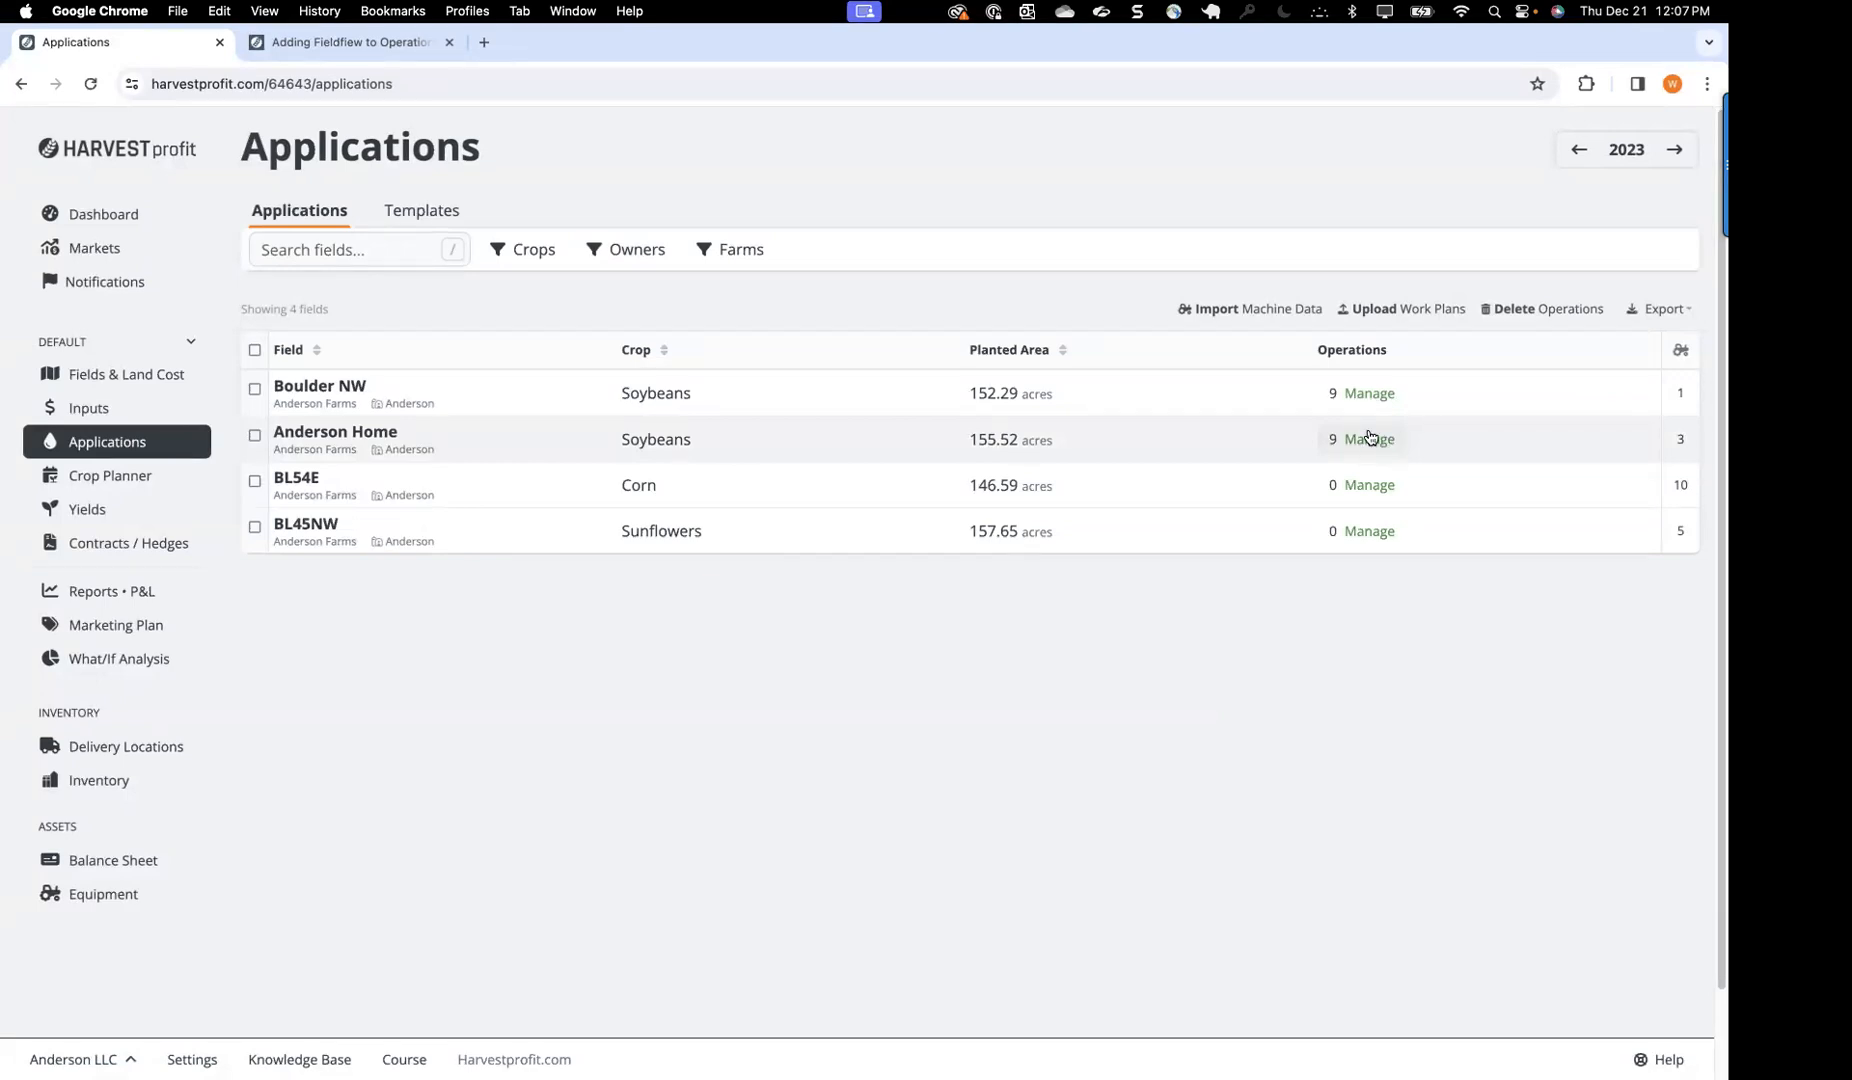
click(1368, 486)
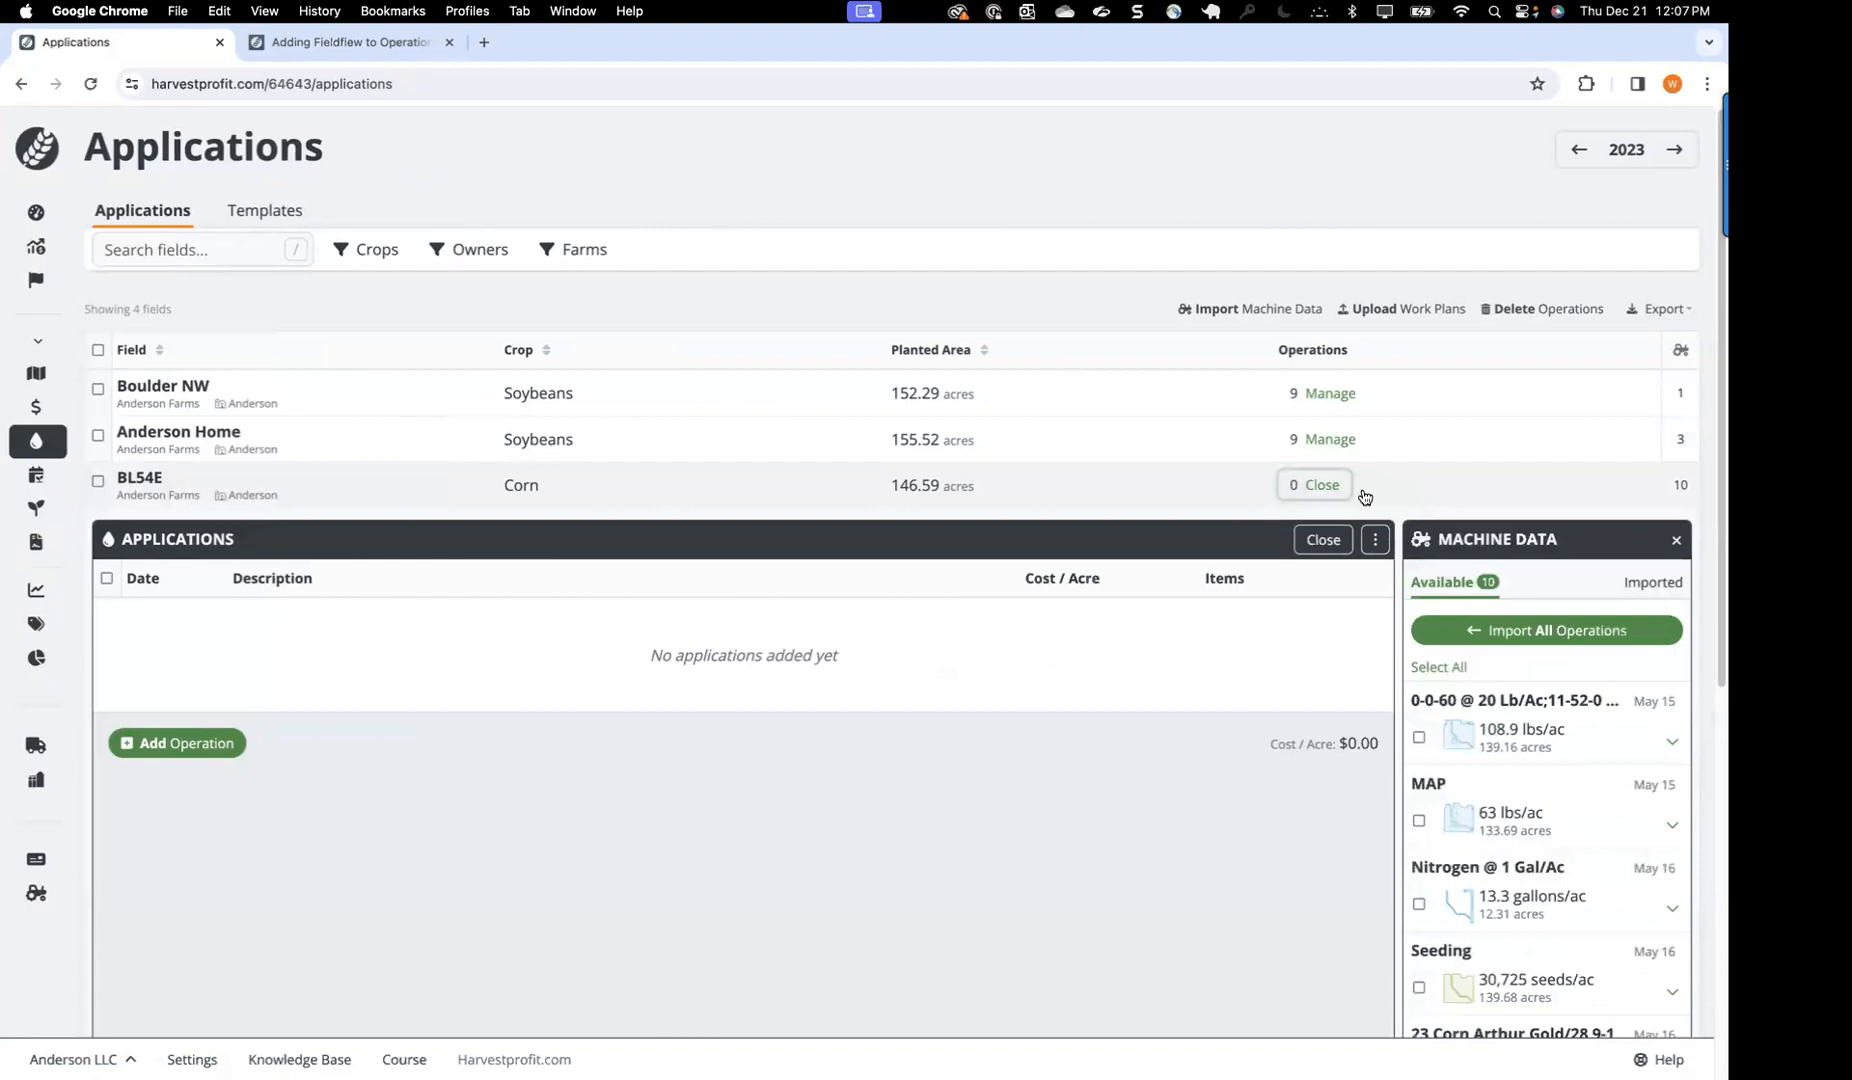
scroll(1116, 465, down, 1)
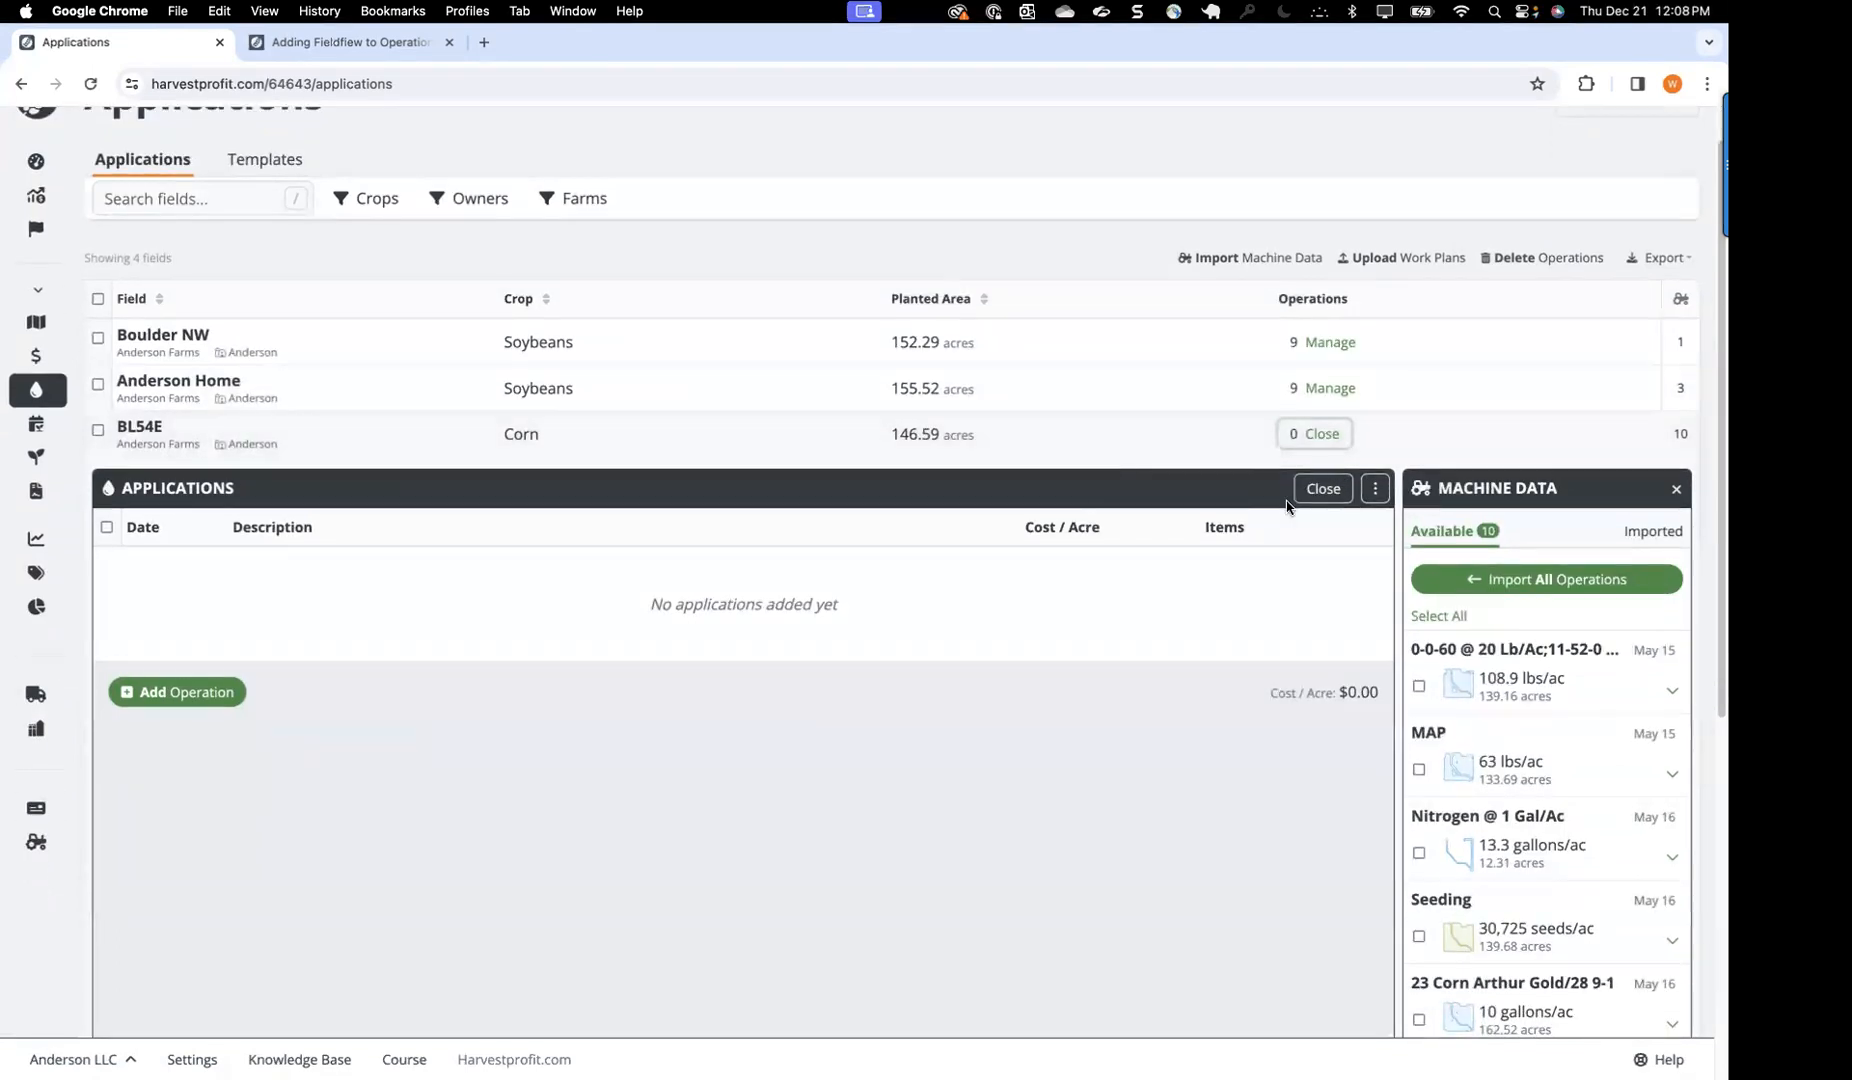
scroll(1568, 489, down, 2)
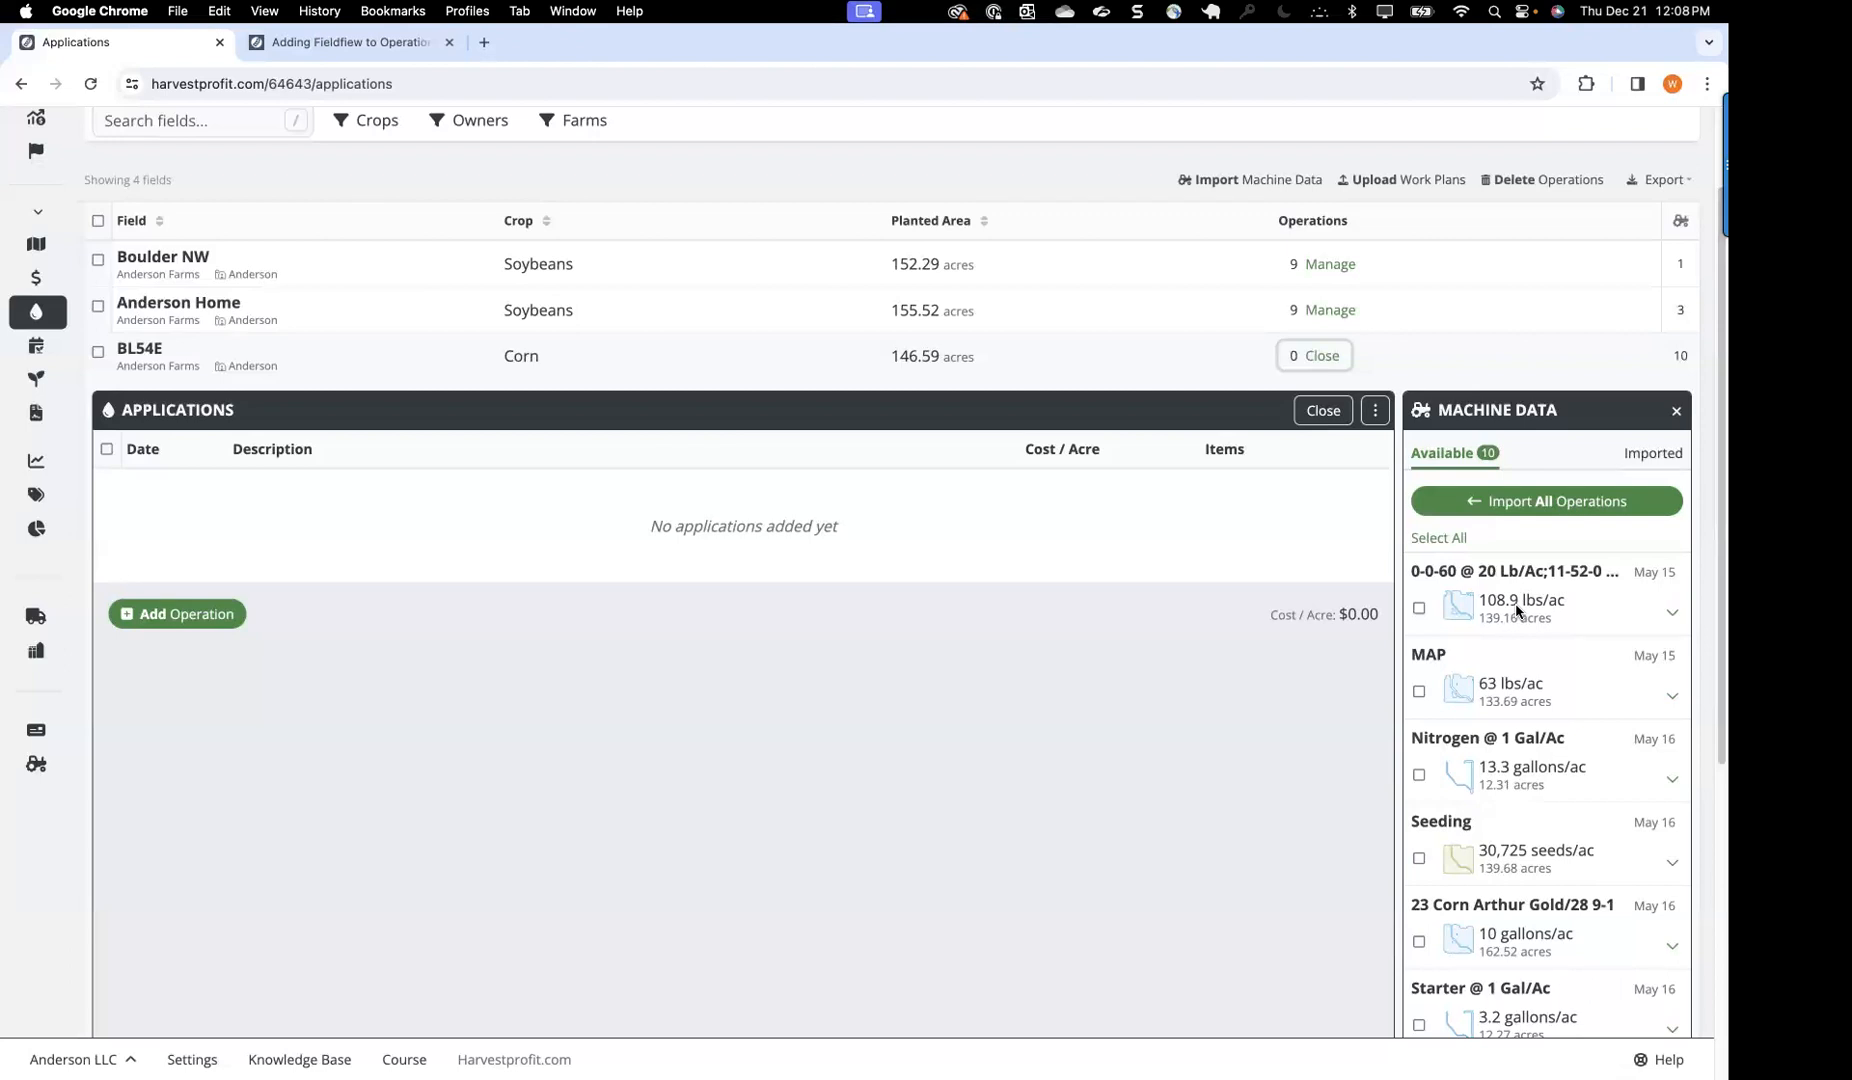
scroll(1519, 580, down, 1)
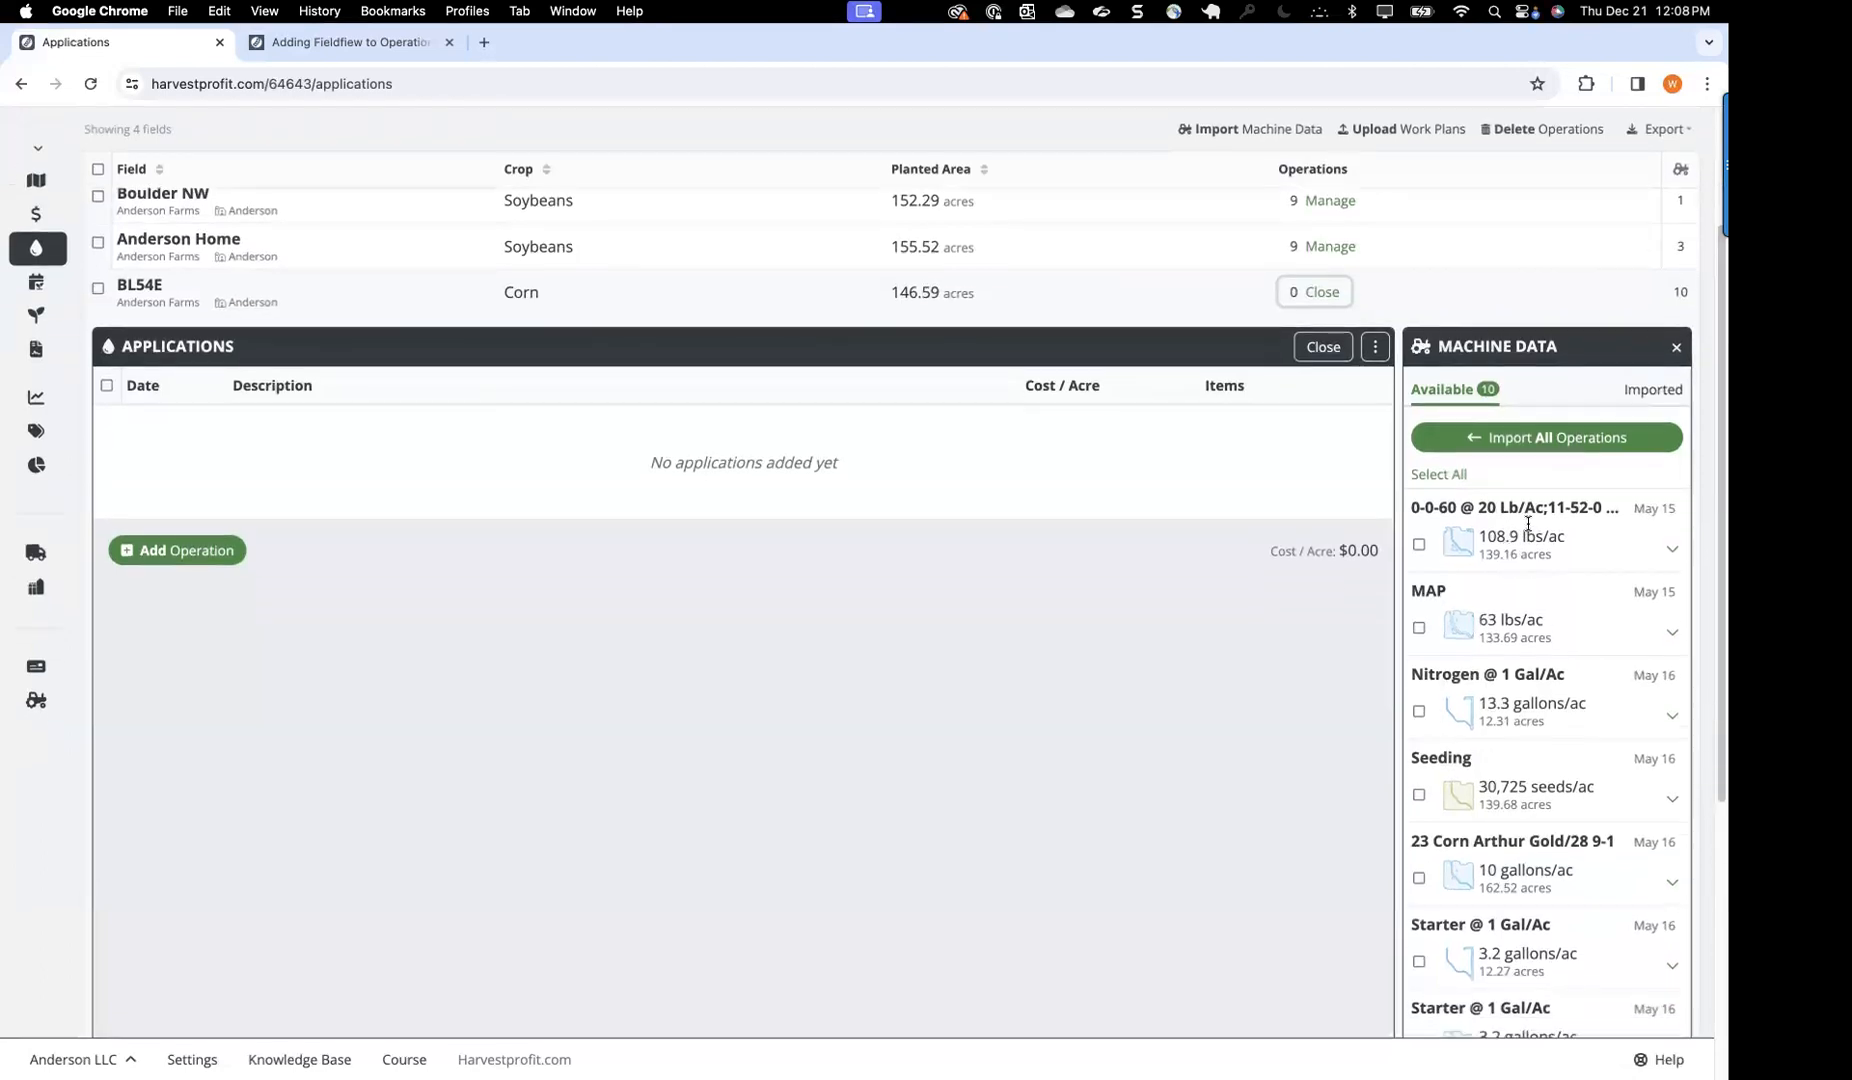
scroll(1463, 620, down, 1)
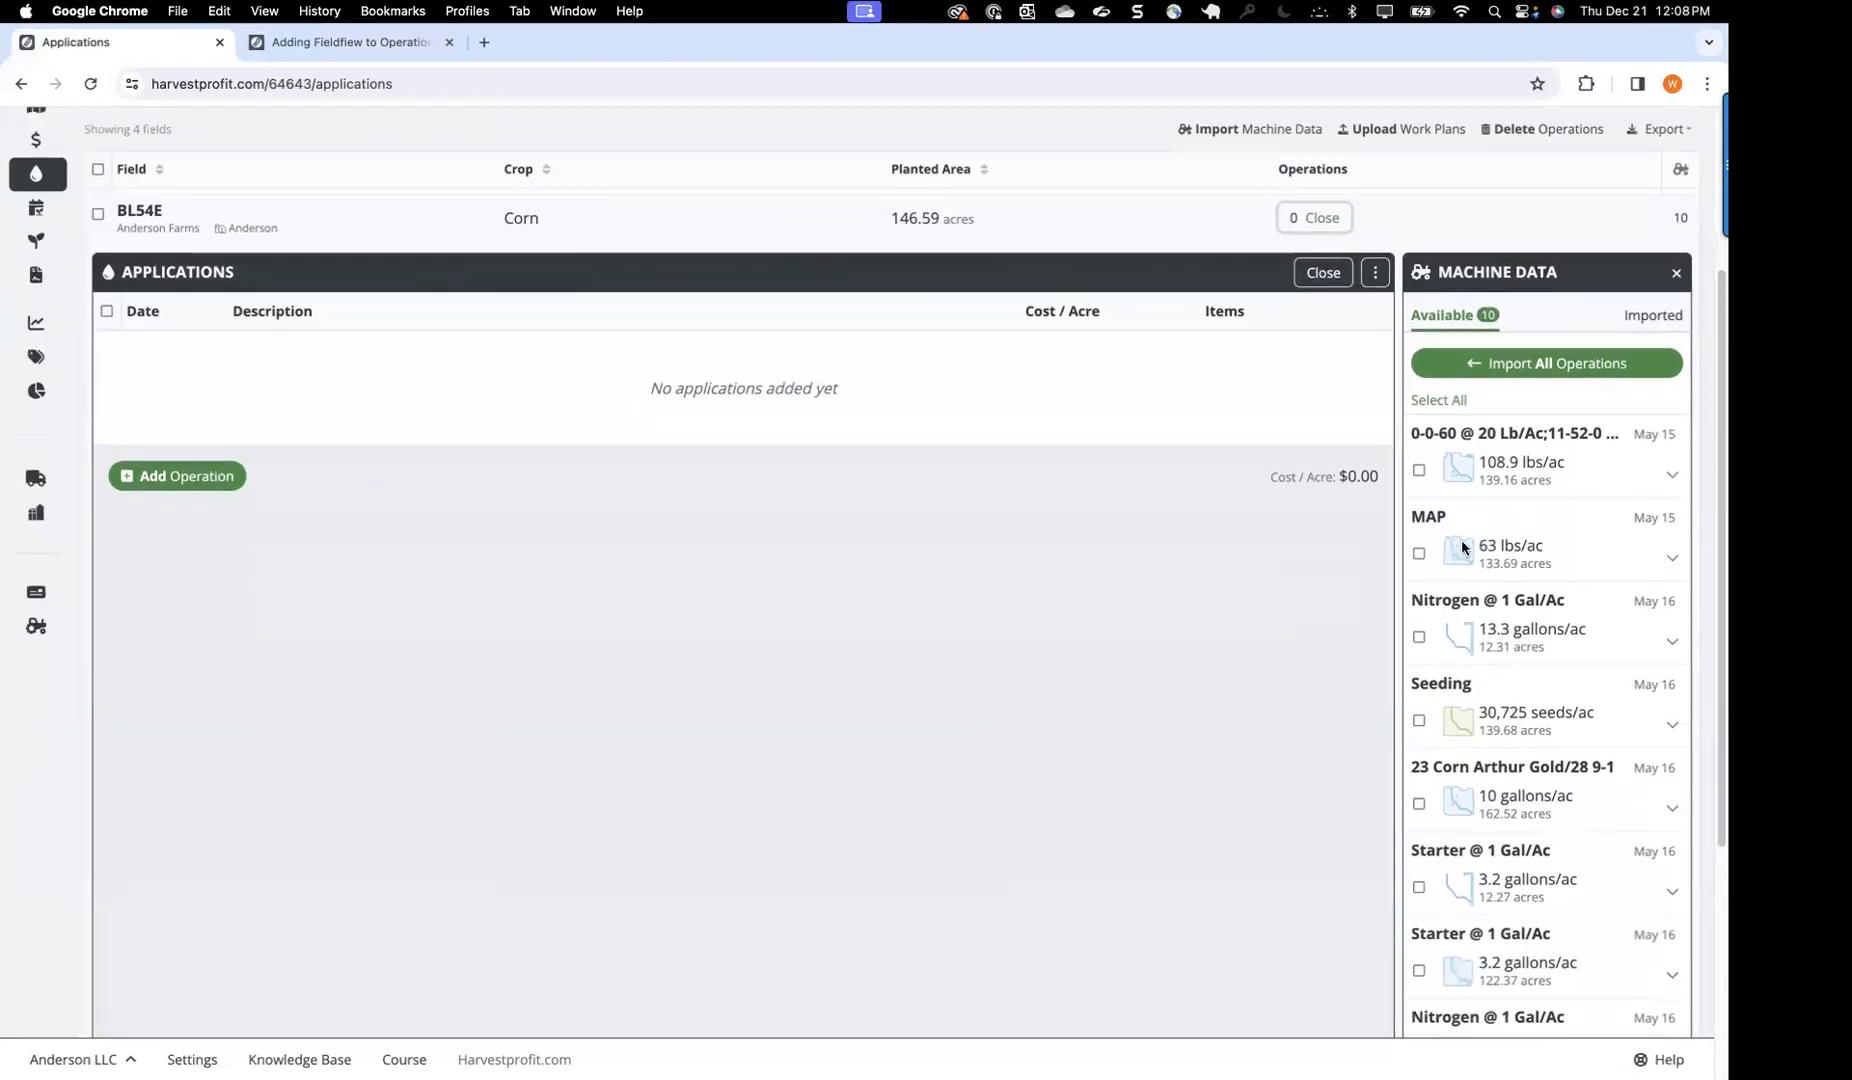
click(1419, 553)
click(1419, 636)
click(1419, 722)
scroll(1452, 620, down, 1)
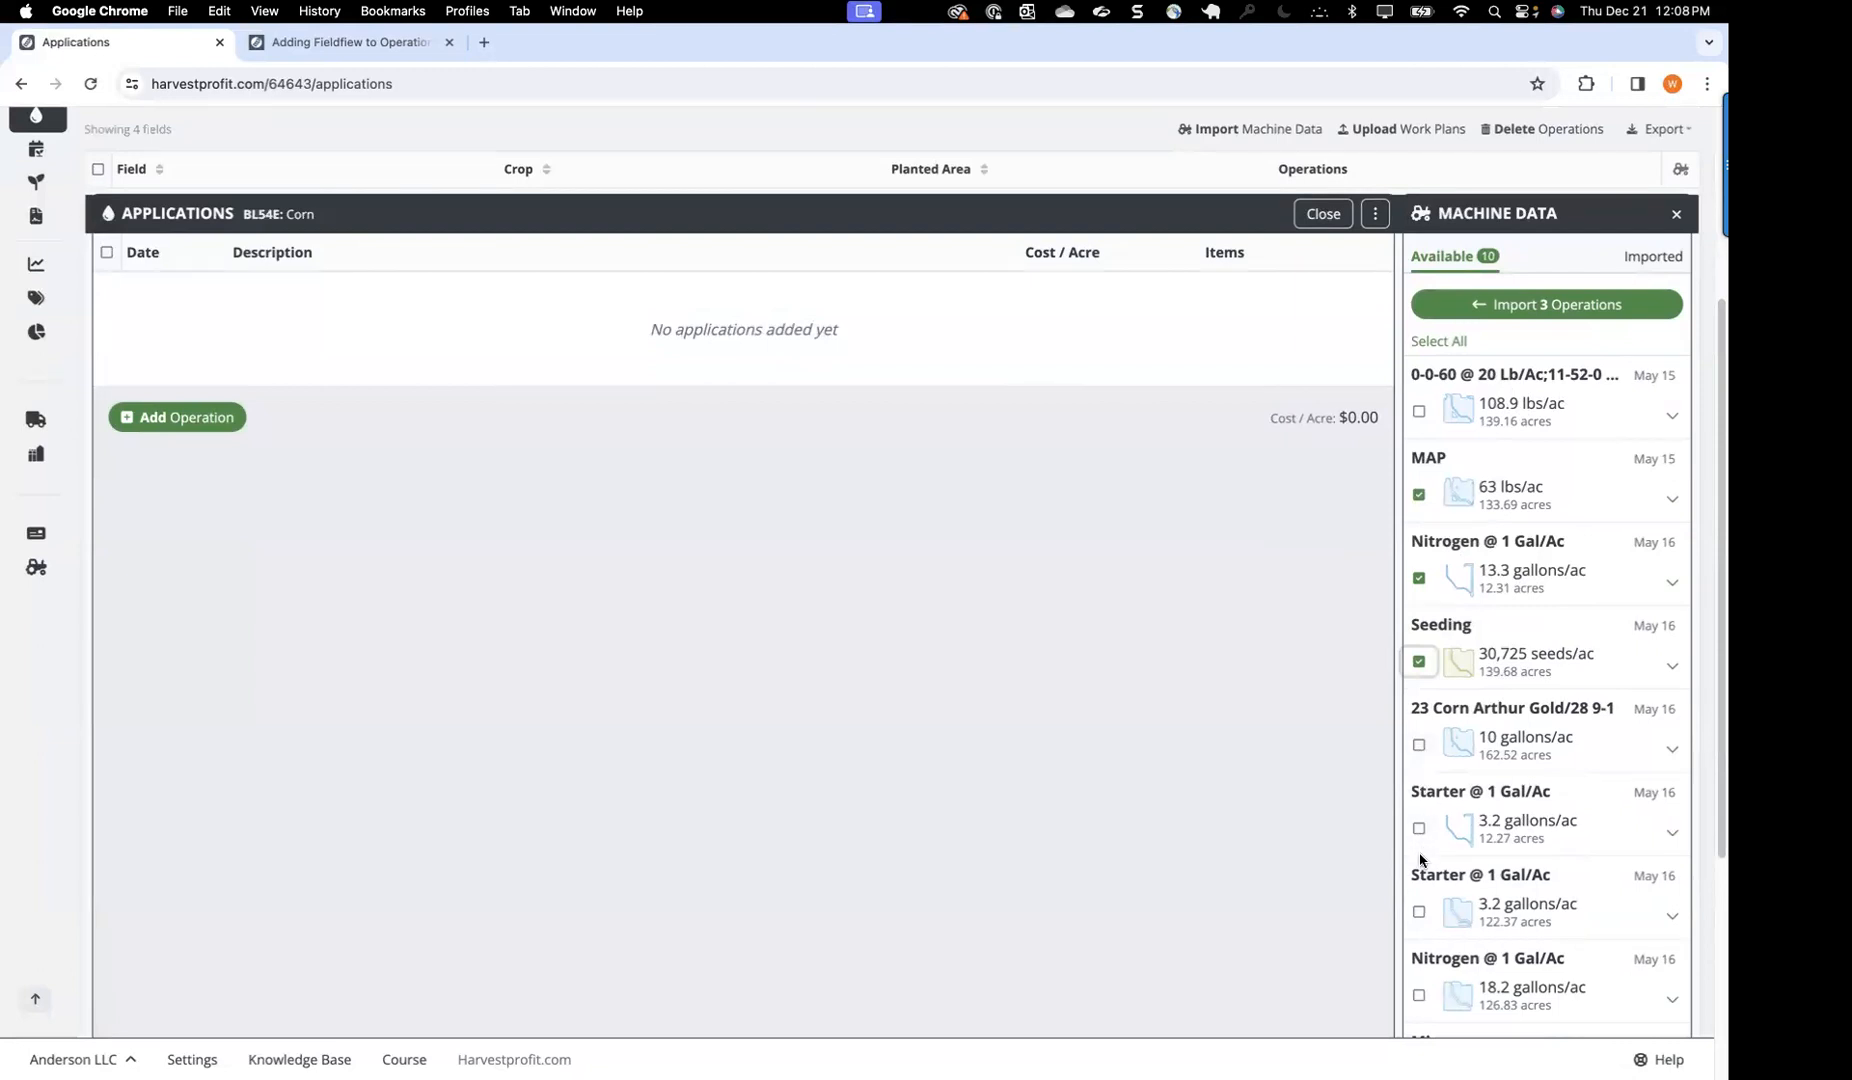
scroll(1443, 789, up, 2)
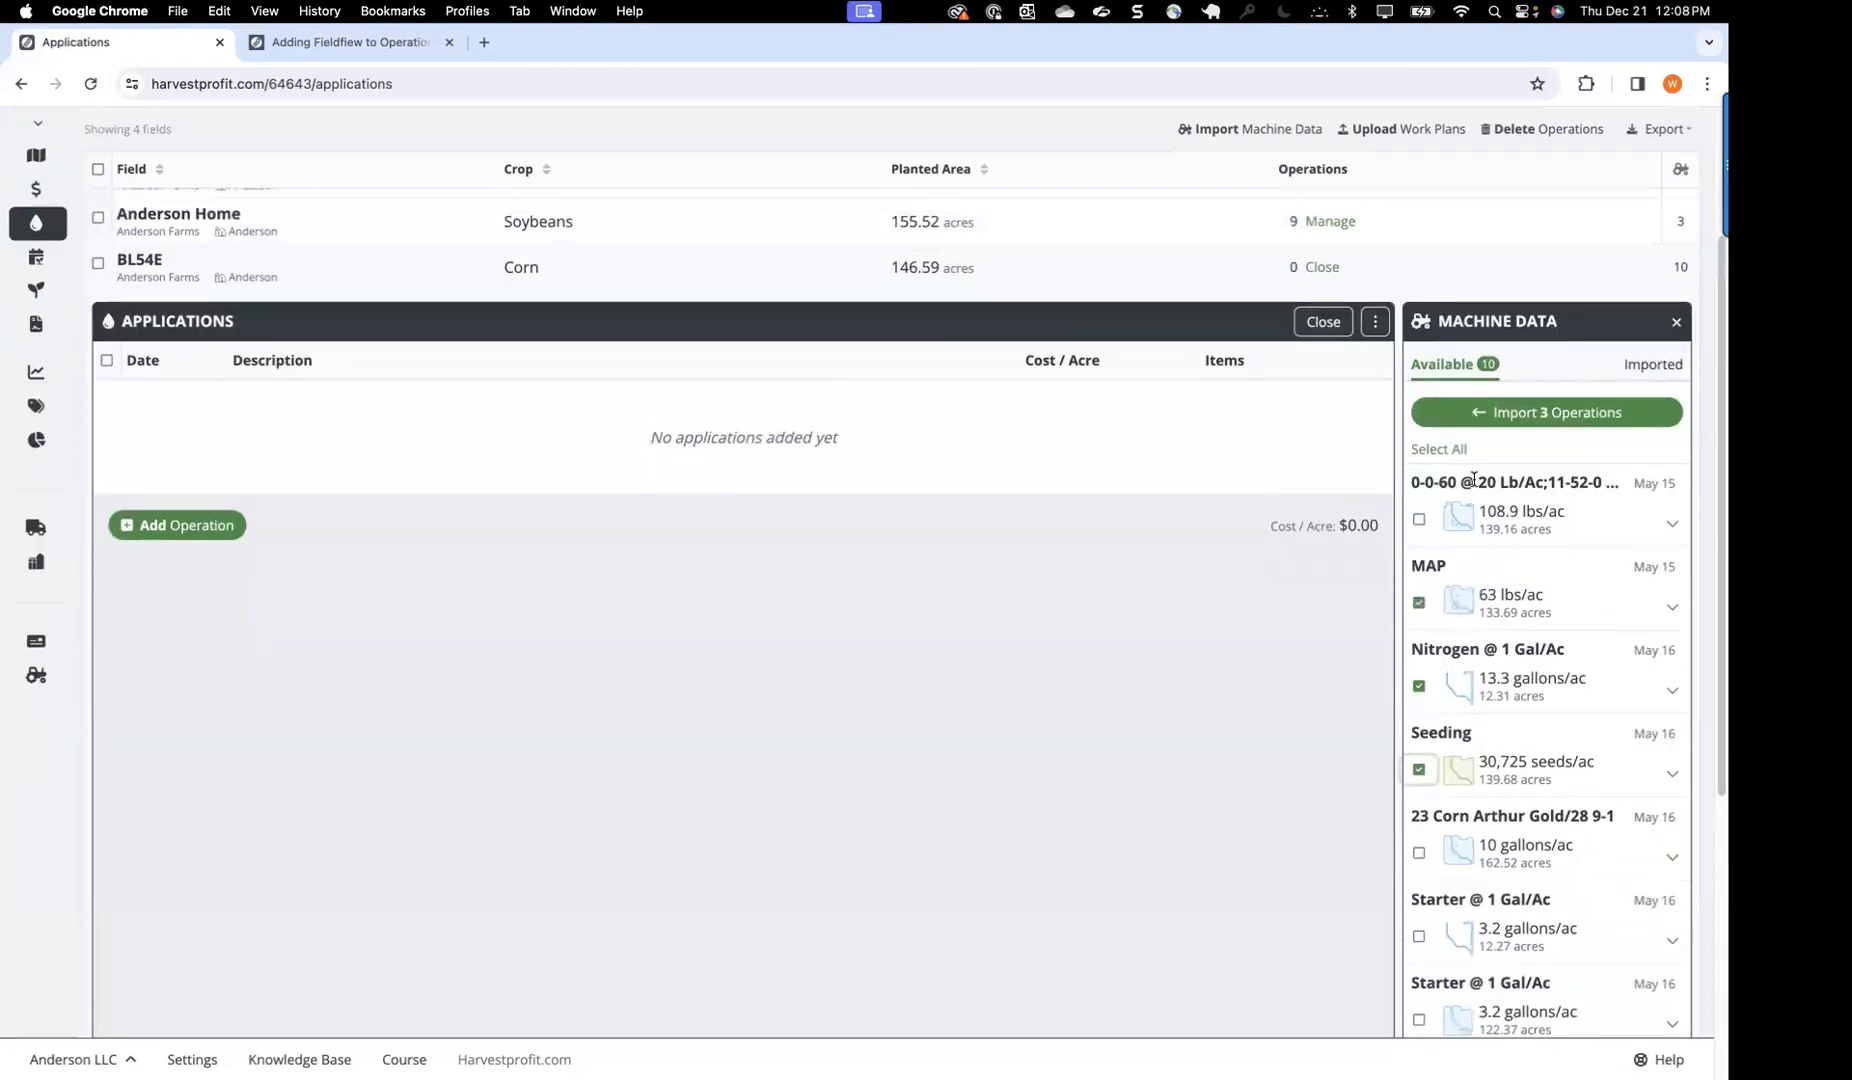
click(1446, 451)
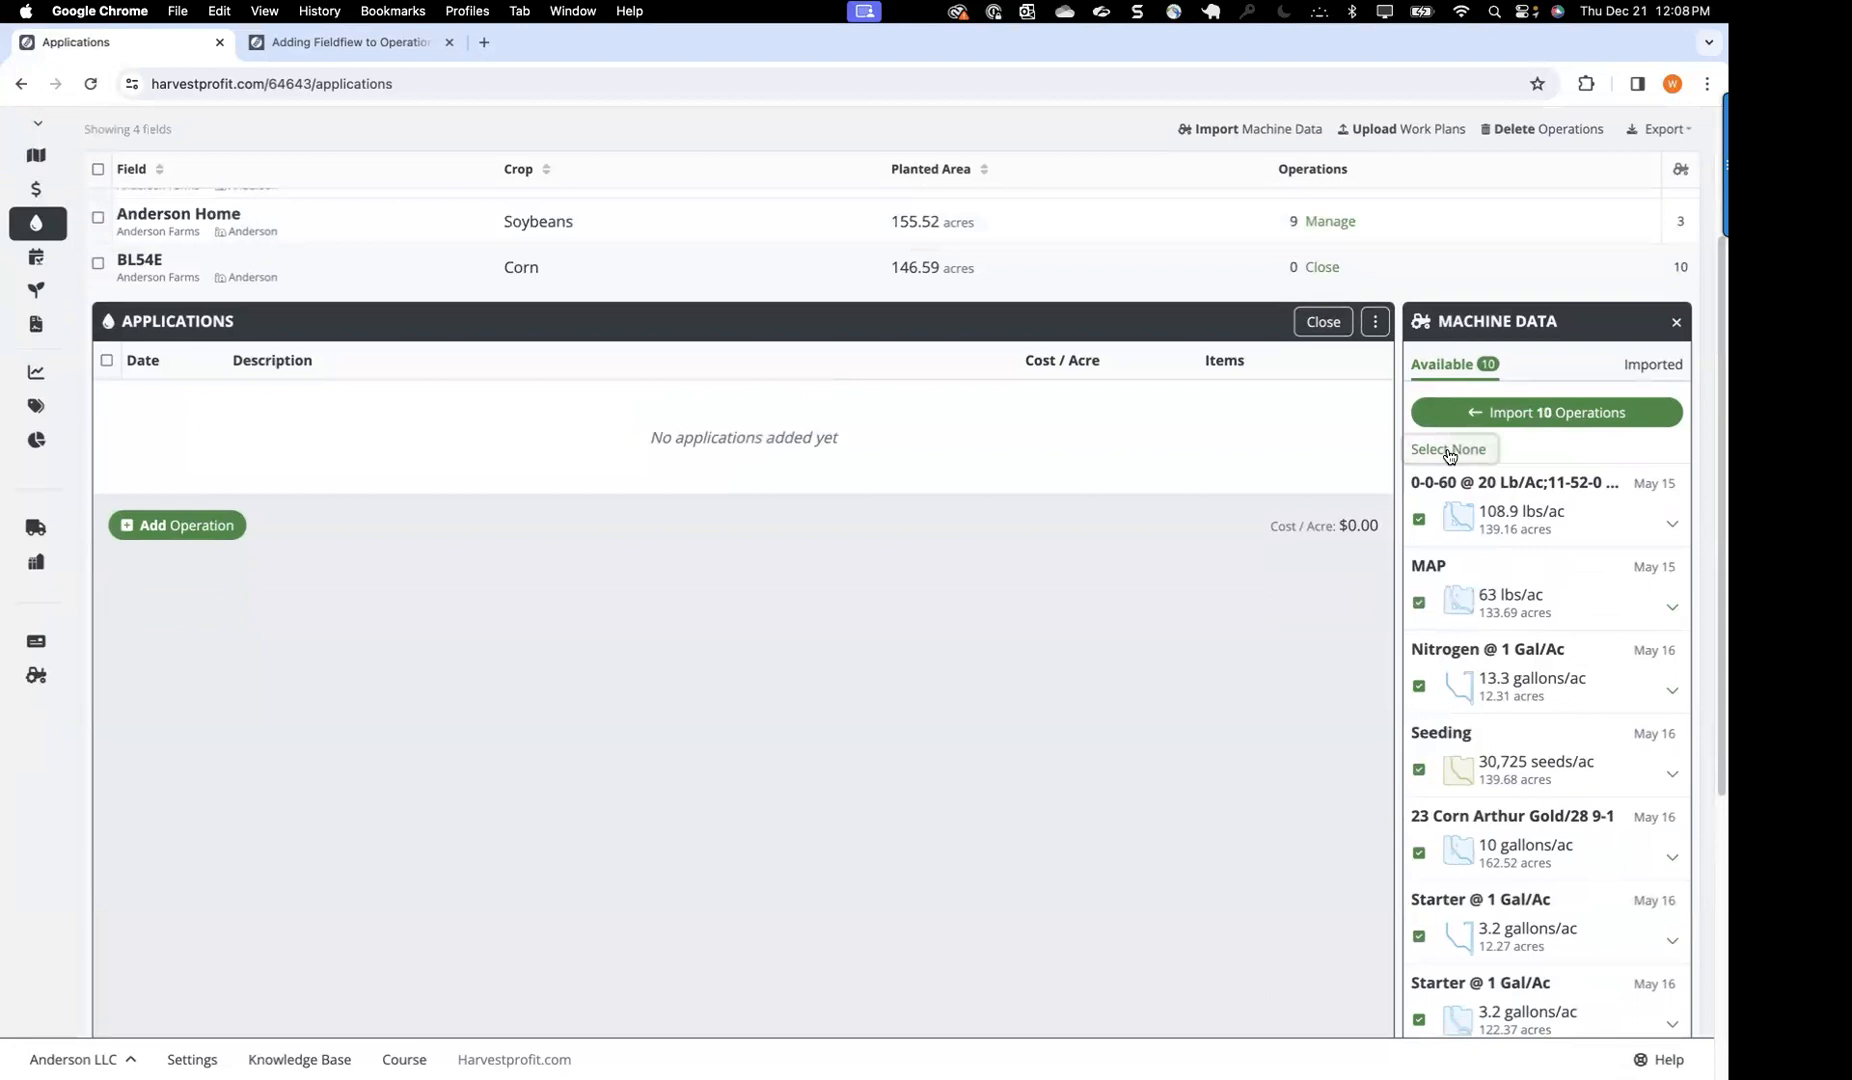
click(1465, 452)
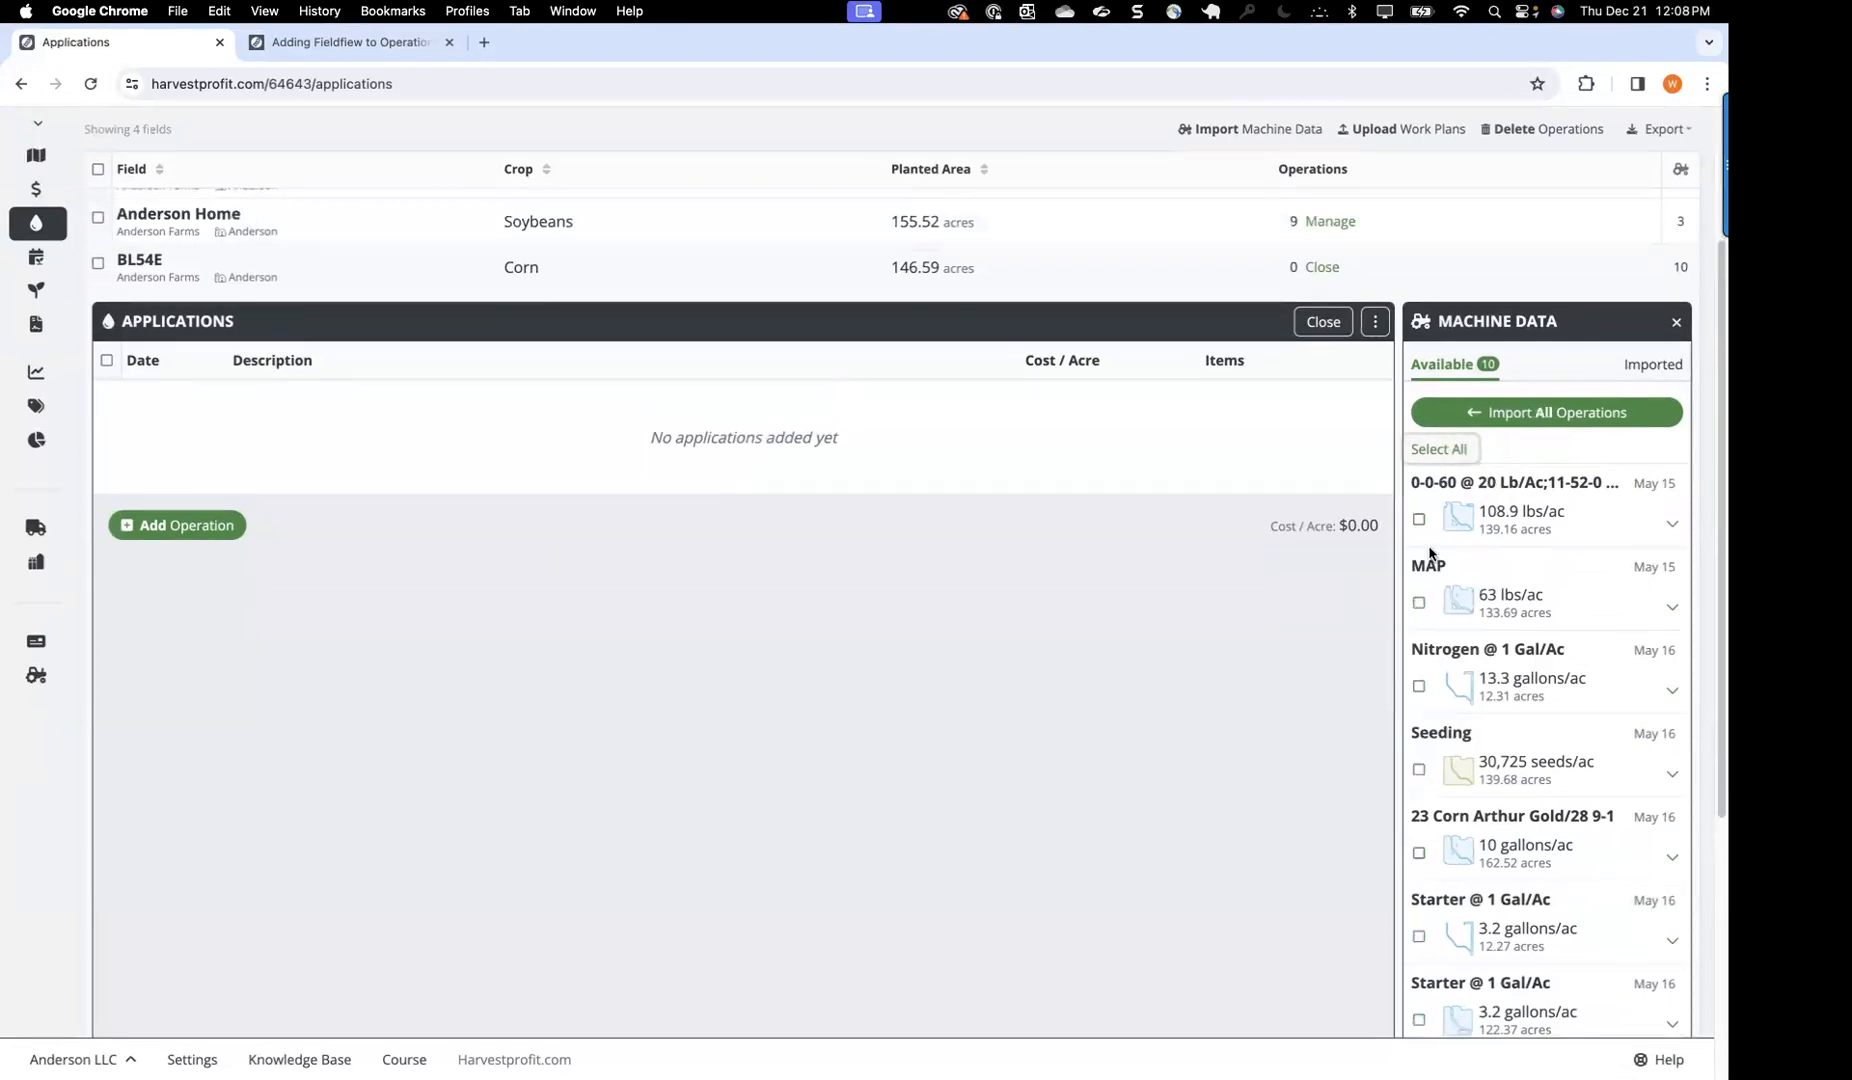
Step: Start importing the MAP, 13.3 gallons/ac Nitrogen @ 1 Gal/Ac and Seeding machine operations into field BL54E
click(1419, 603)
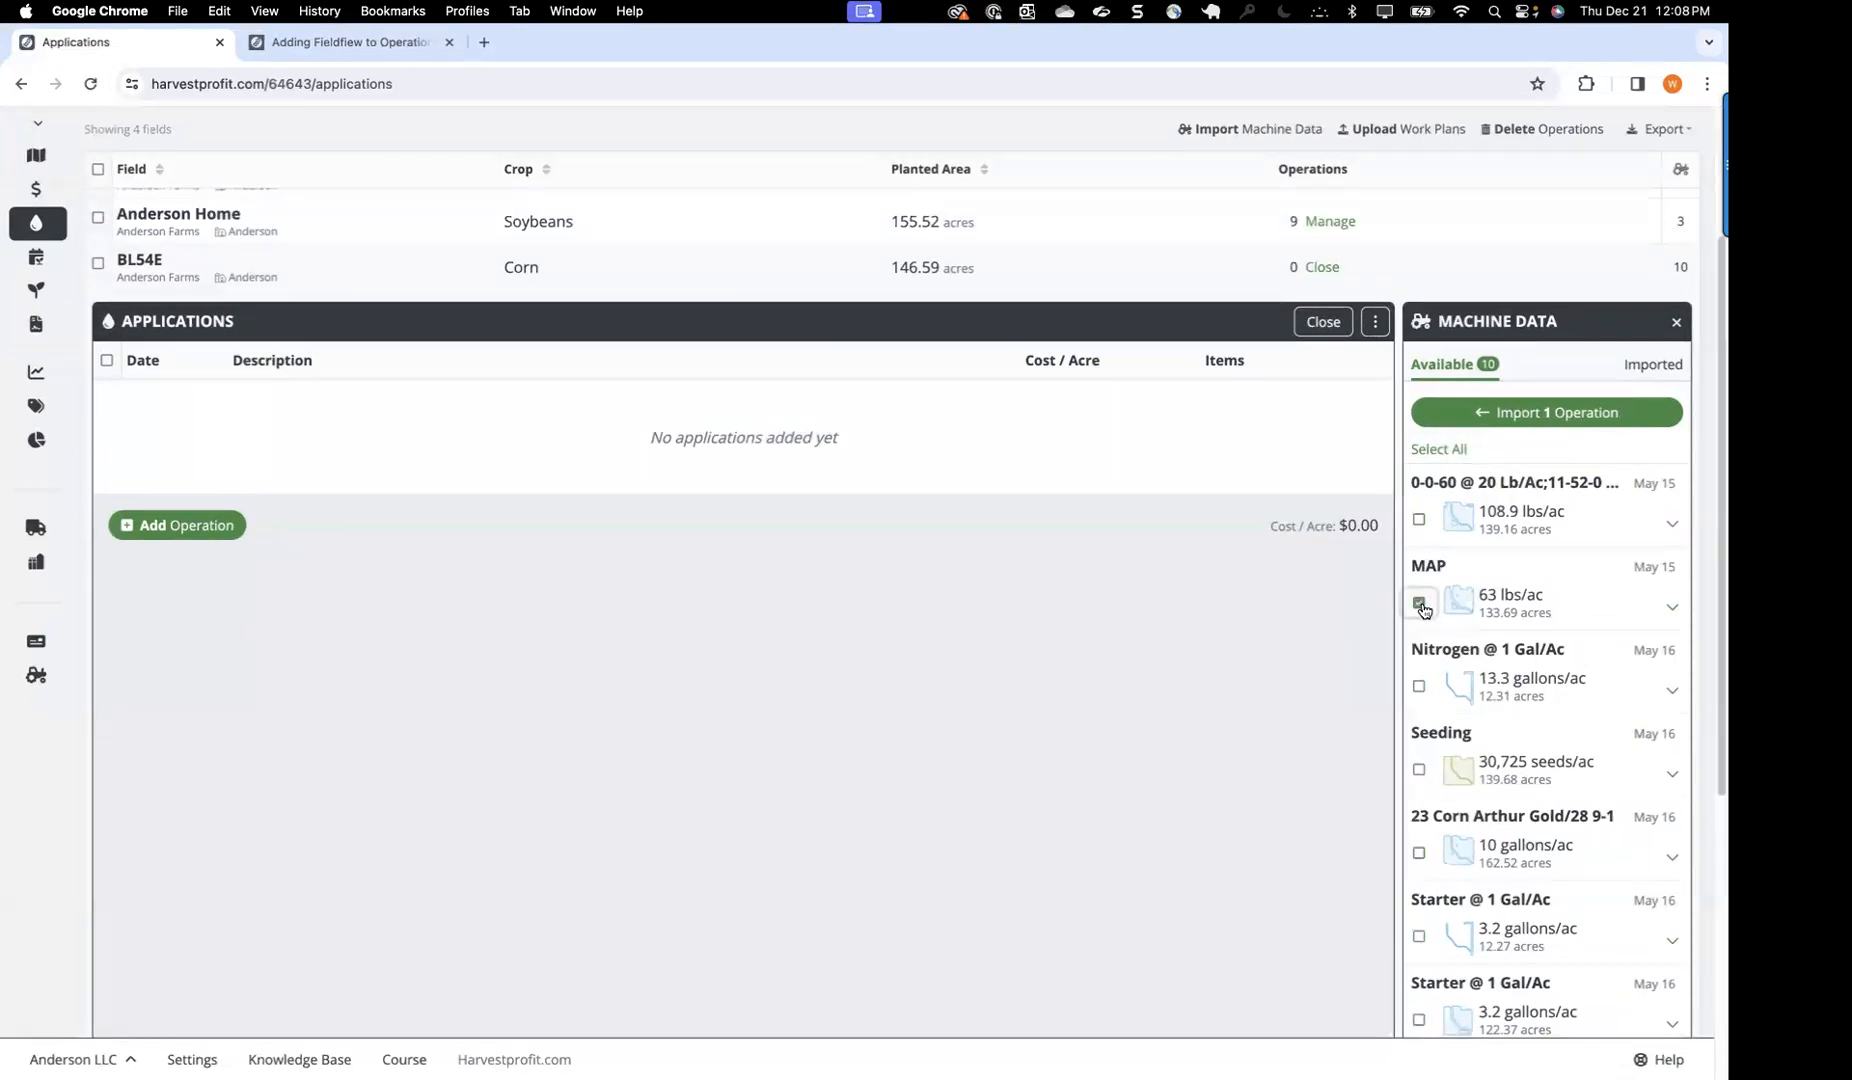
click(1420, 687)
click(1419, 769)
click(1497, 418)
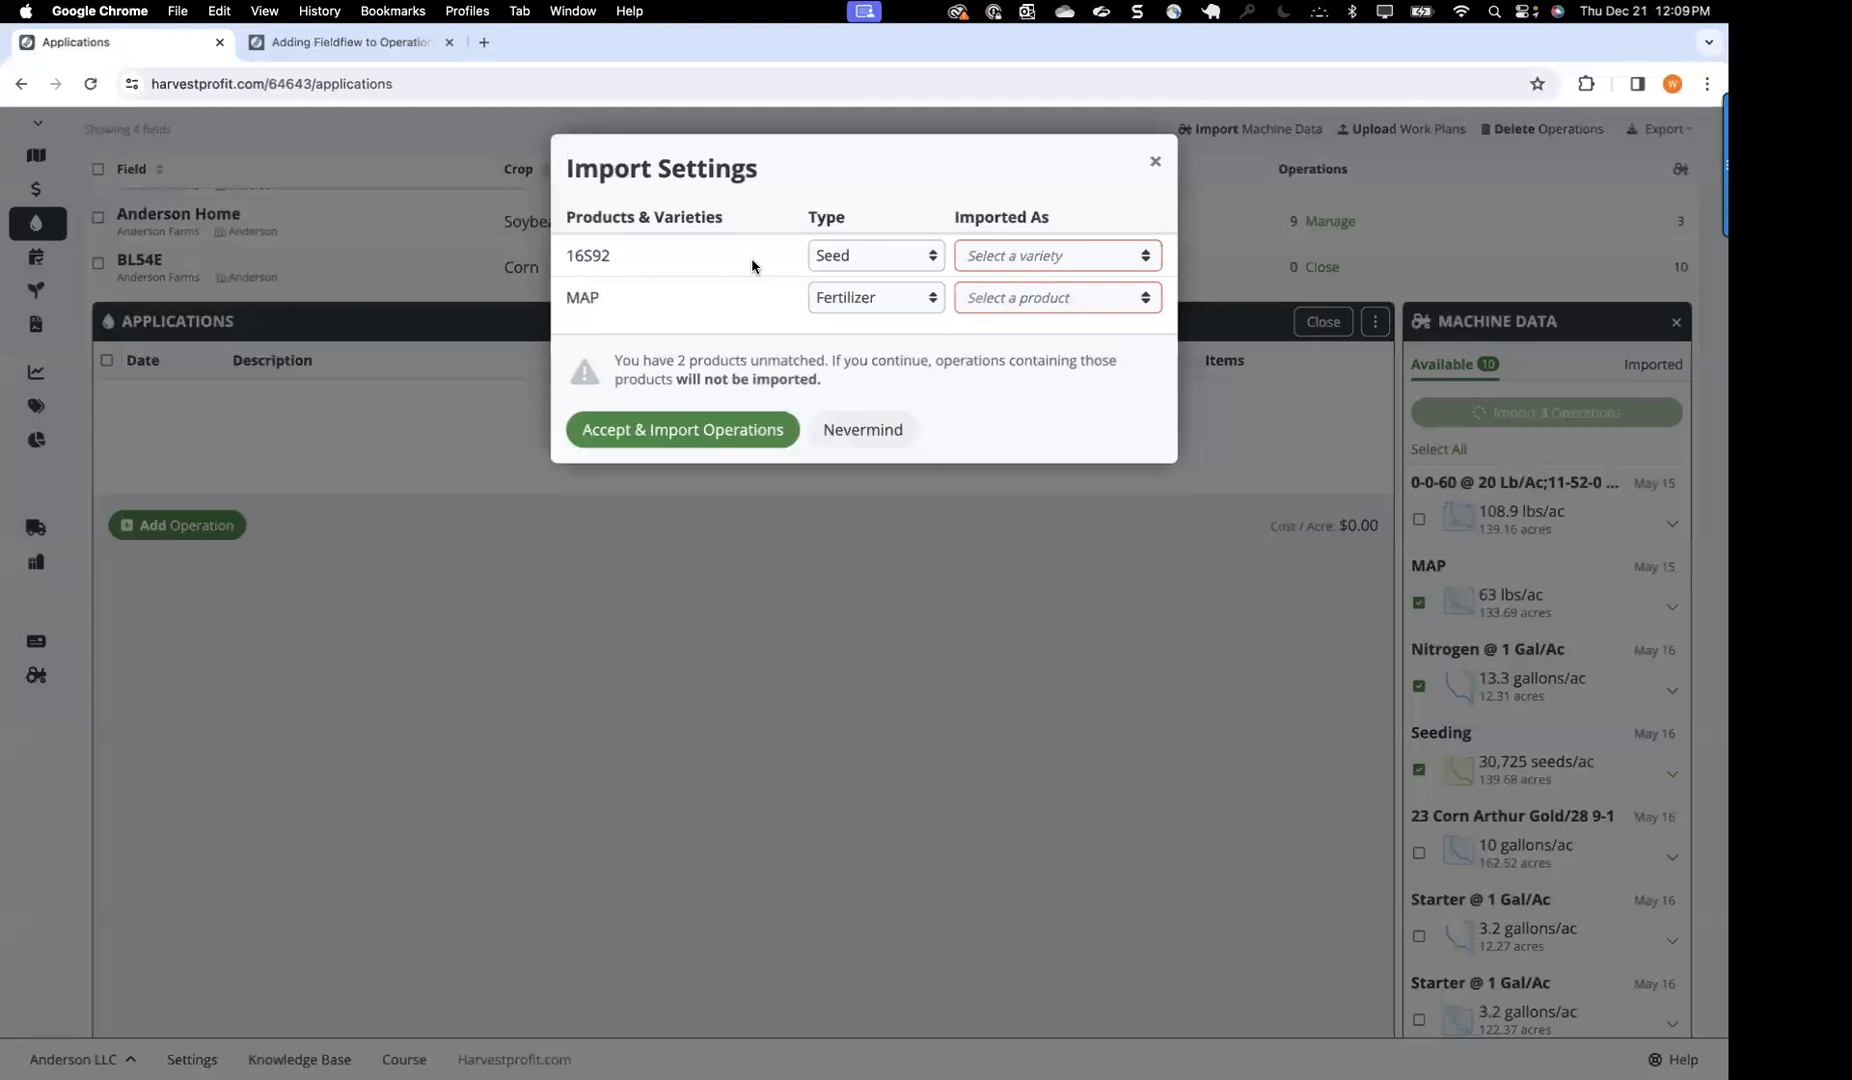
Step: Import seed variety 16S92 as new, match MAP to 83Map17POT, and accept the operations import
drag(604, 178, 730, 181)
click(730, 181)
click(1037, 256)
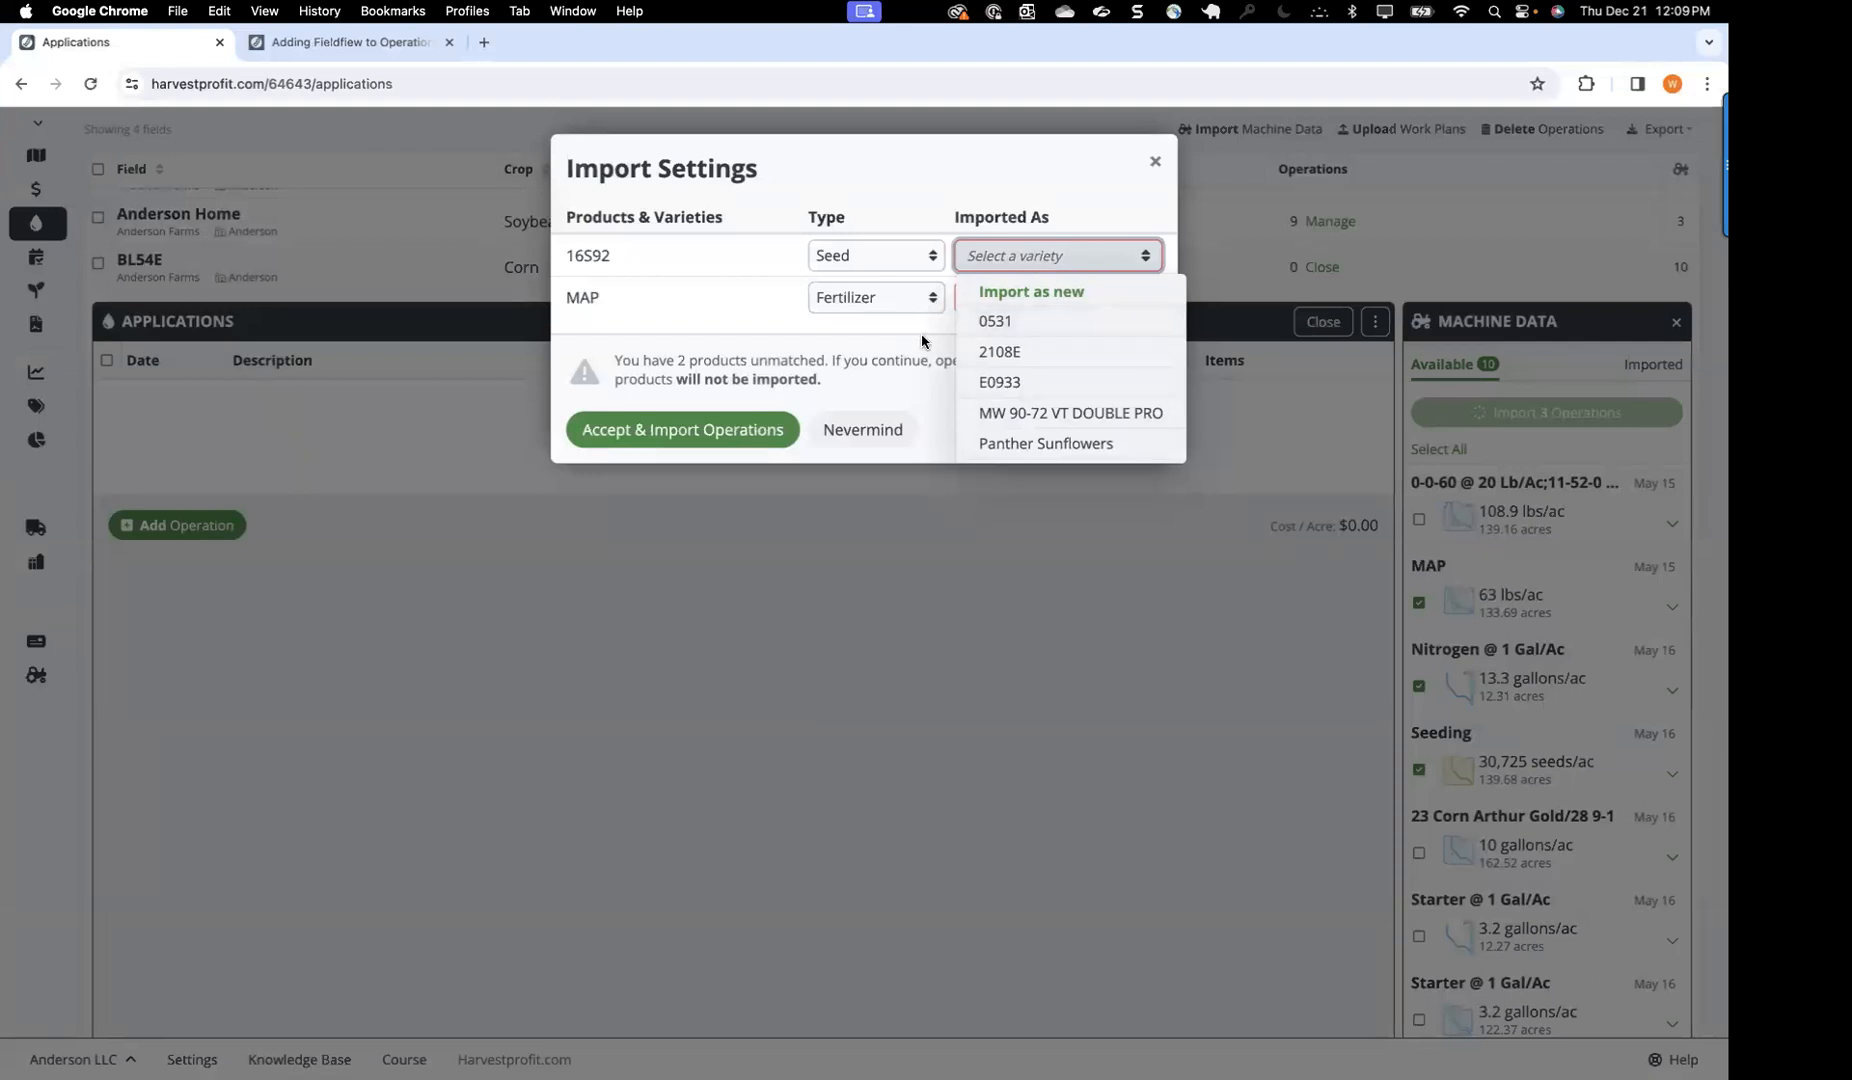
click(790, 318)
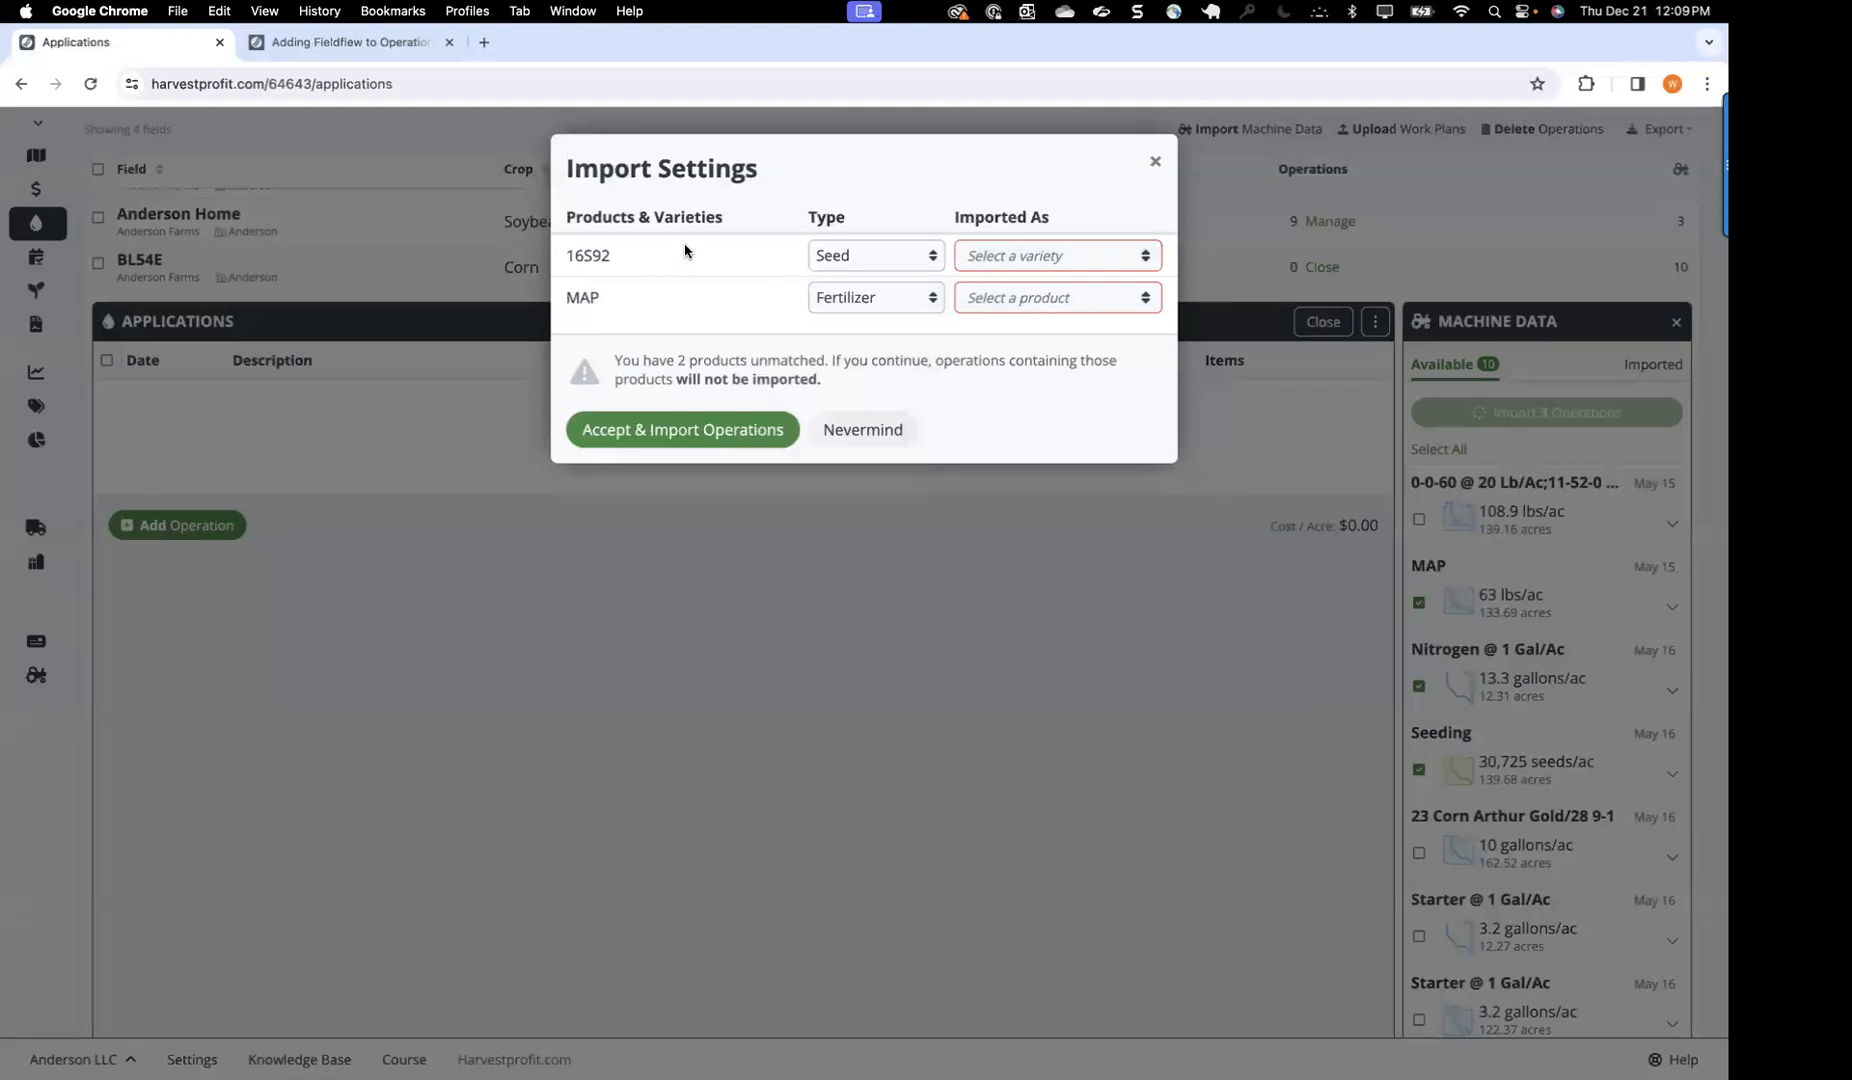
click(1046, 257)
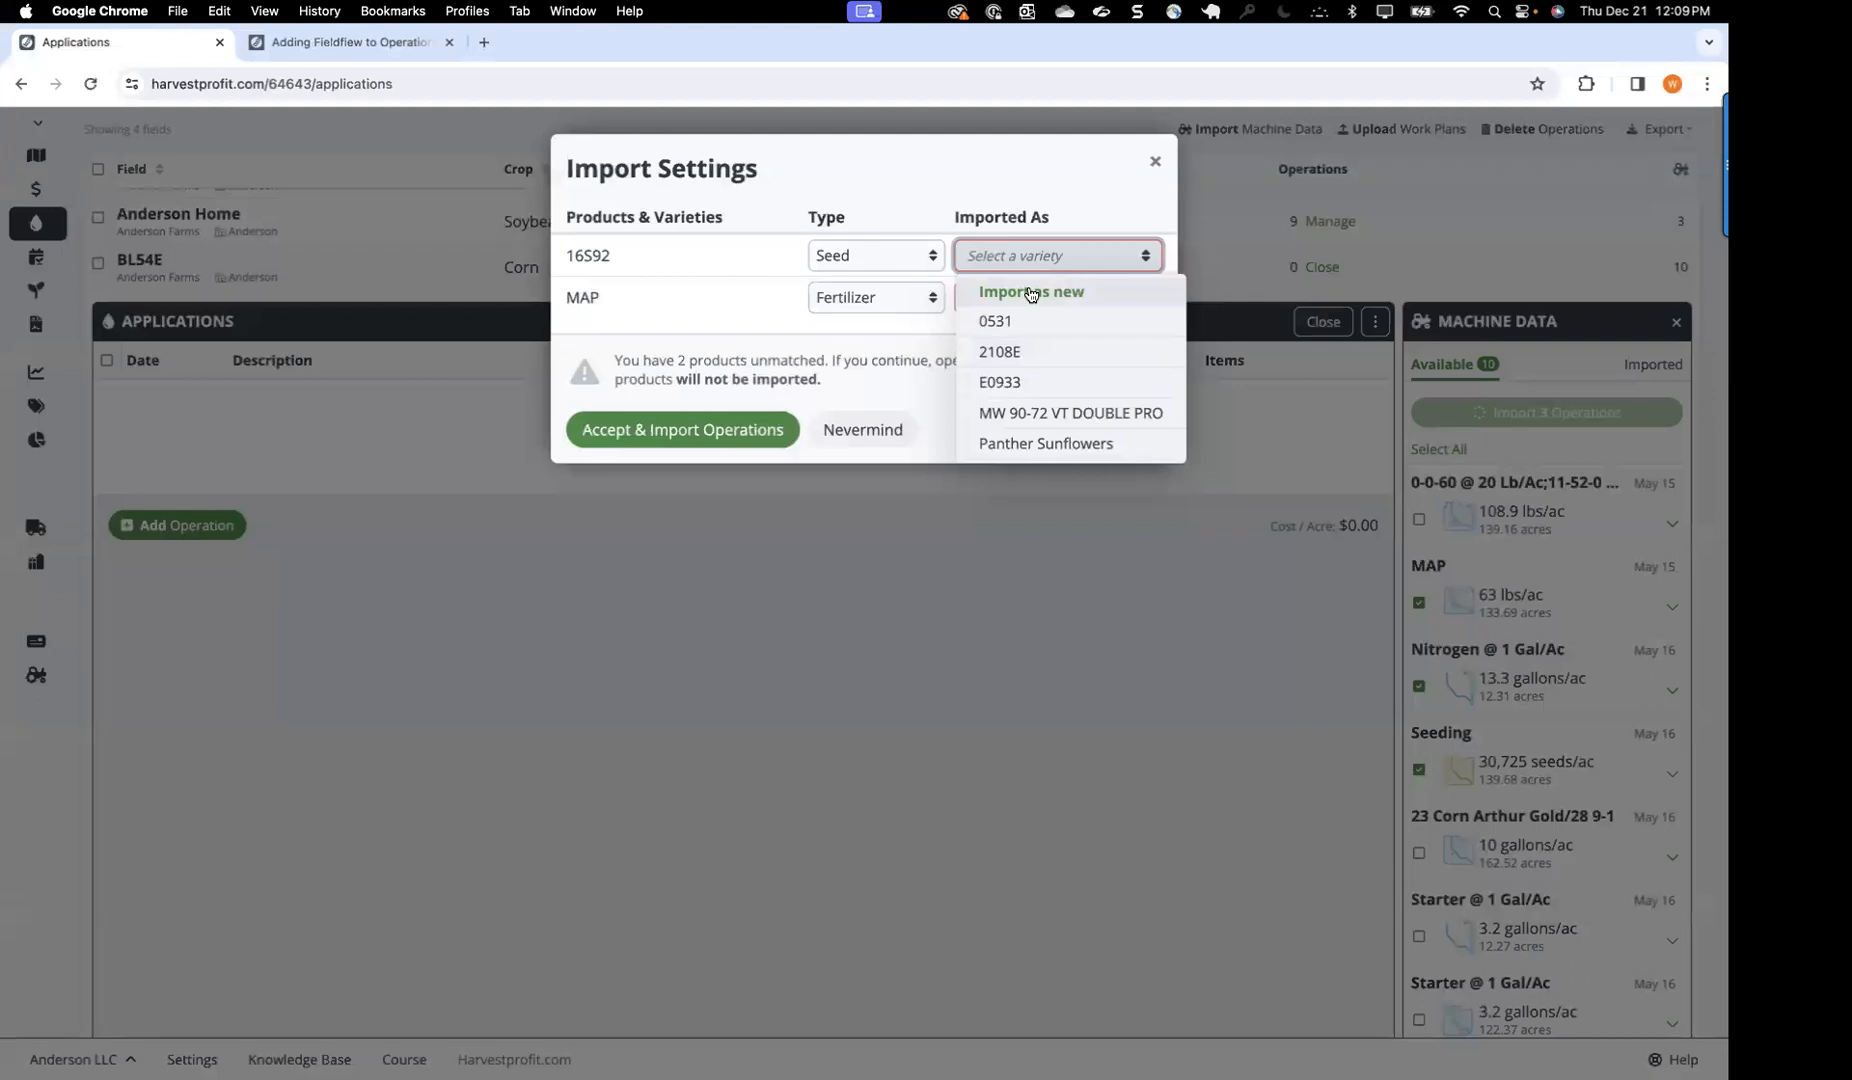
click(1030, 292)
click(1006, 299)
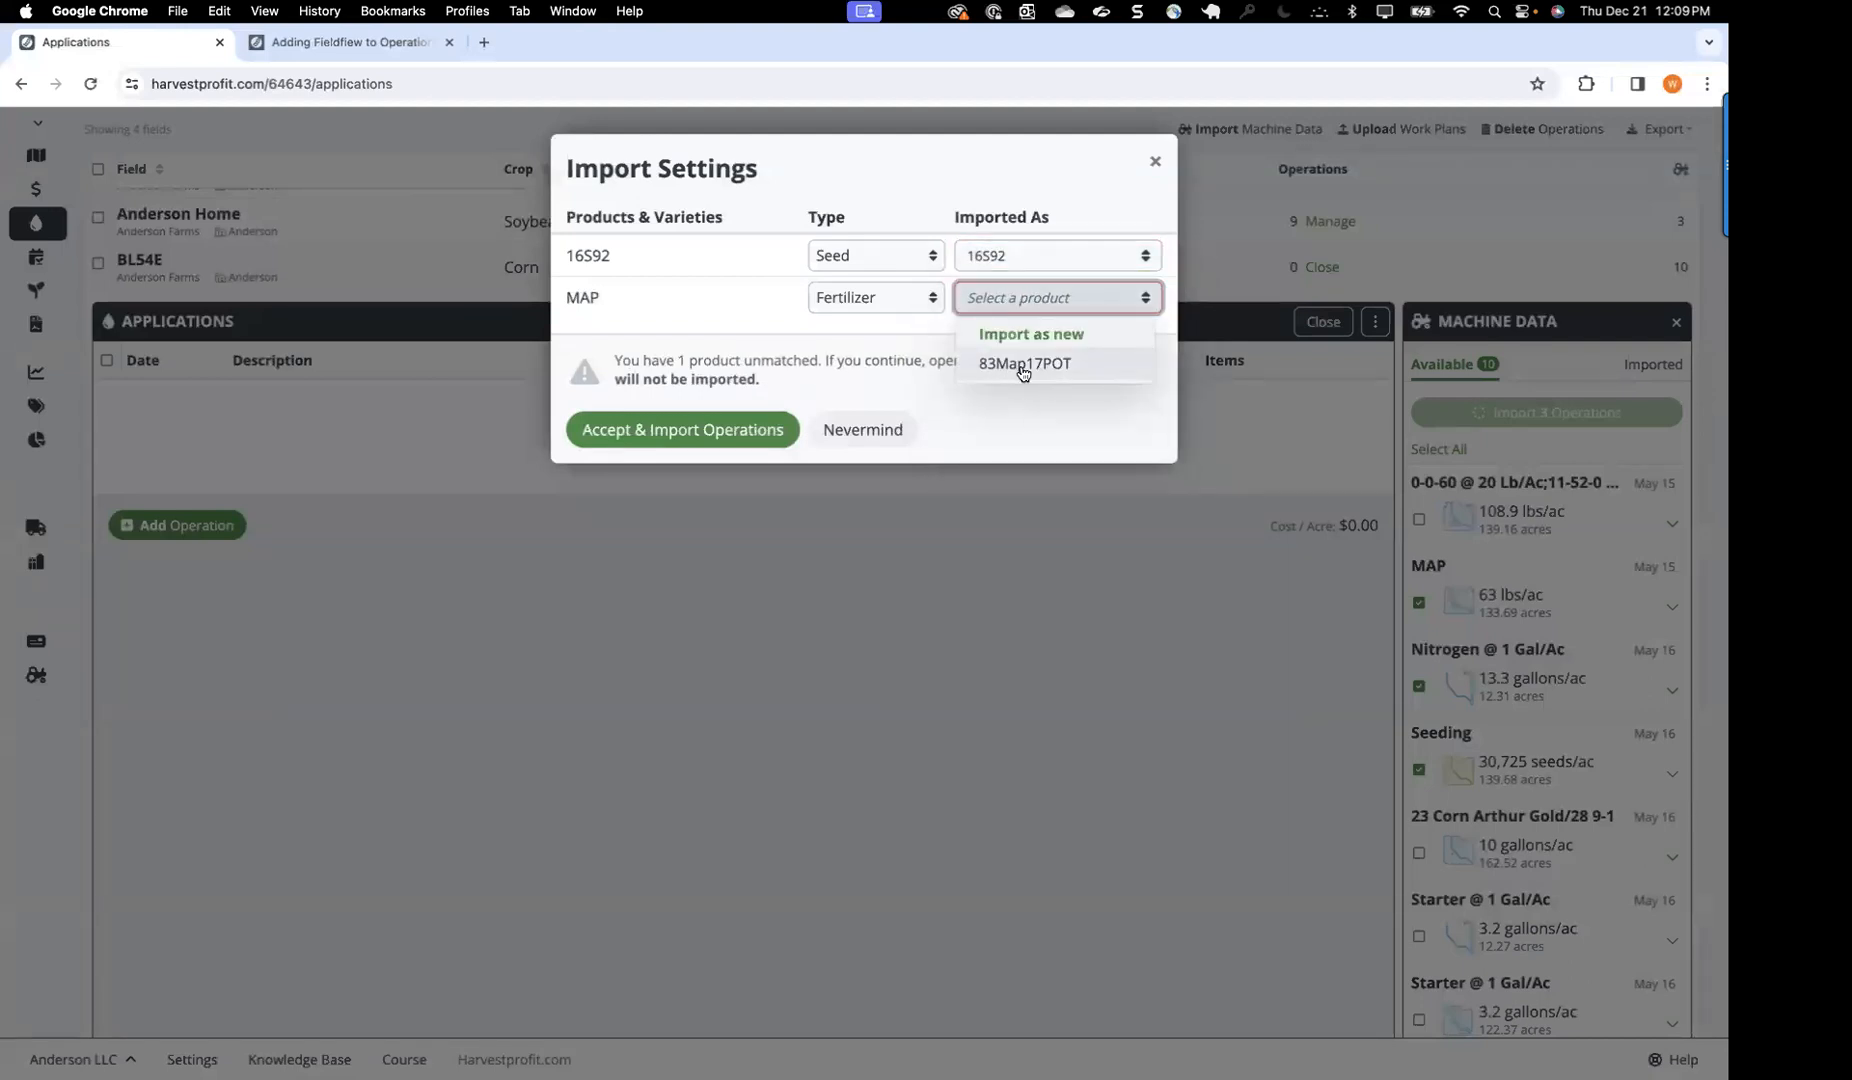
click(1022, 366)
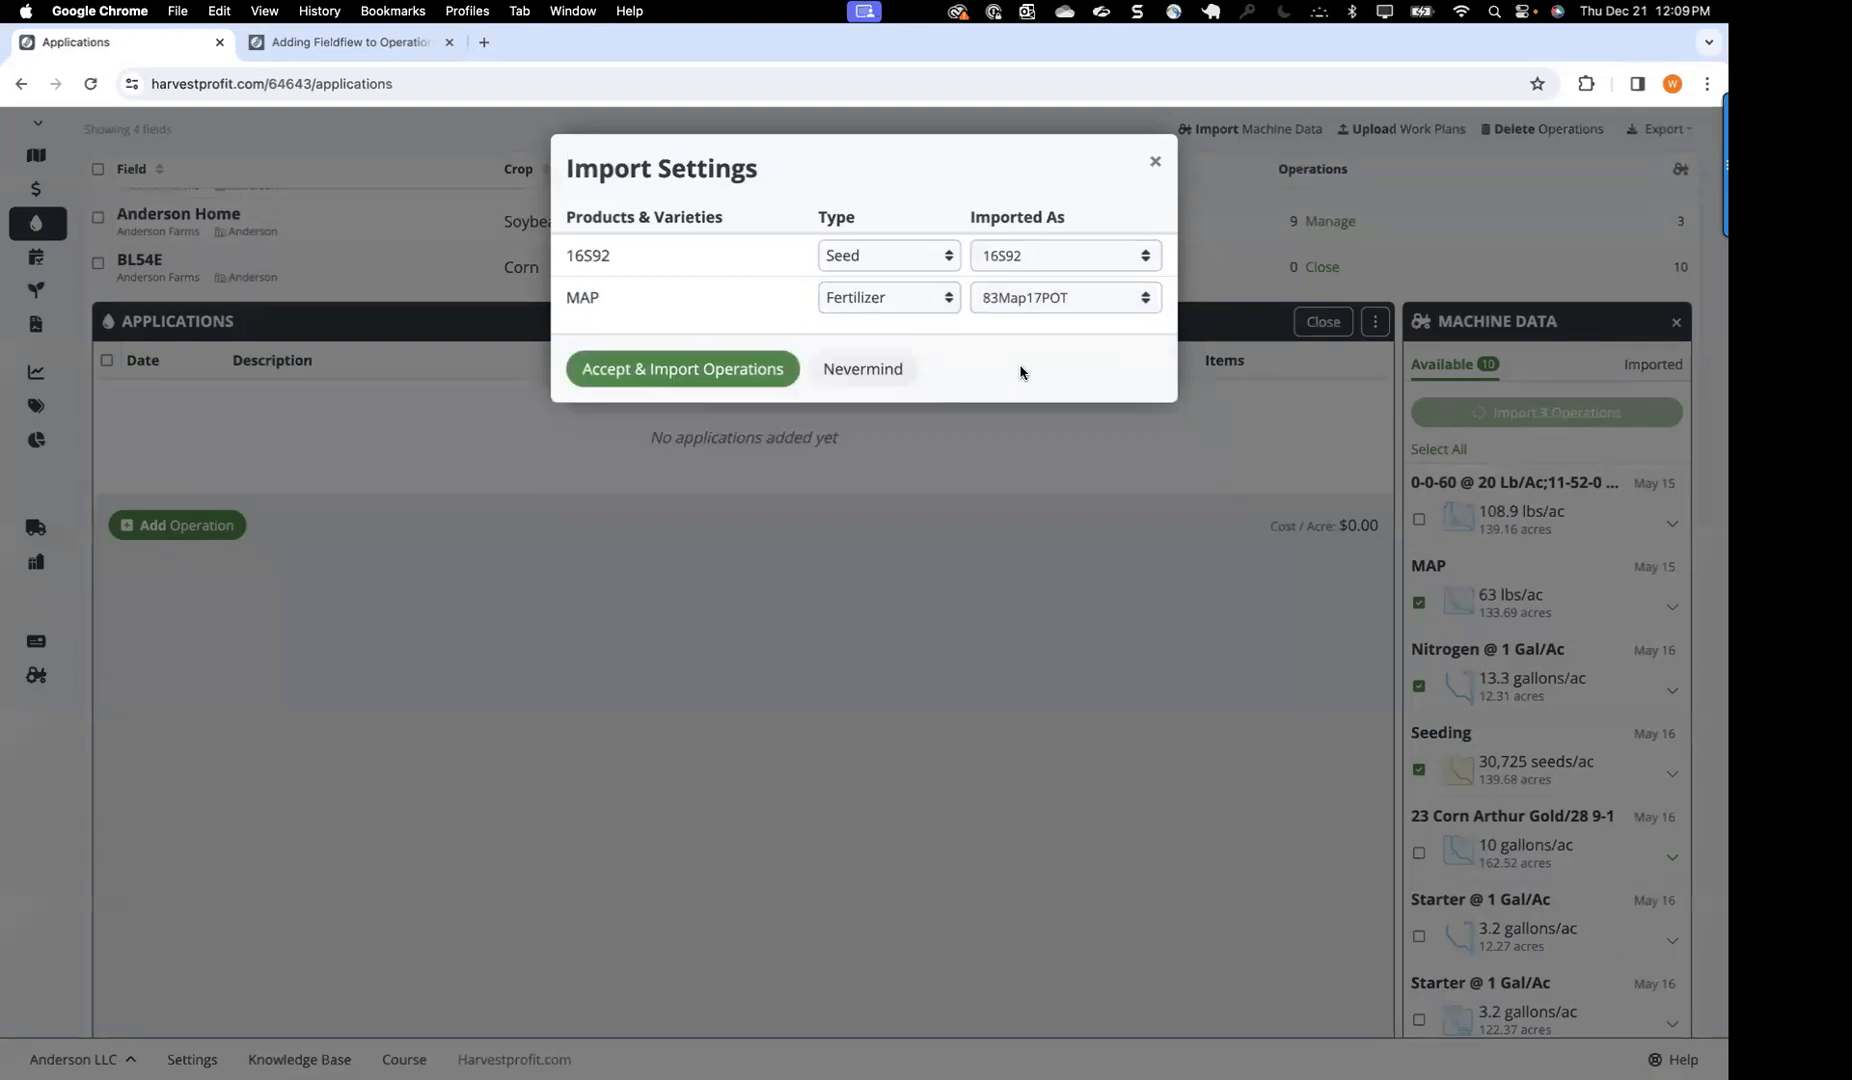
click(621, 375)
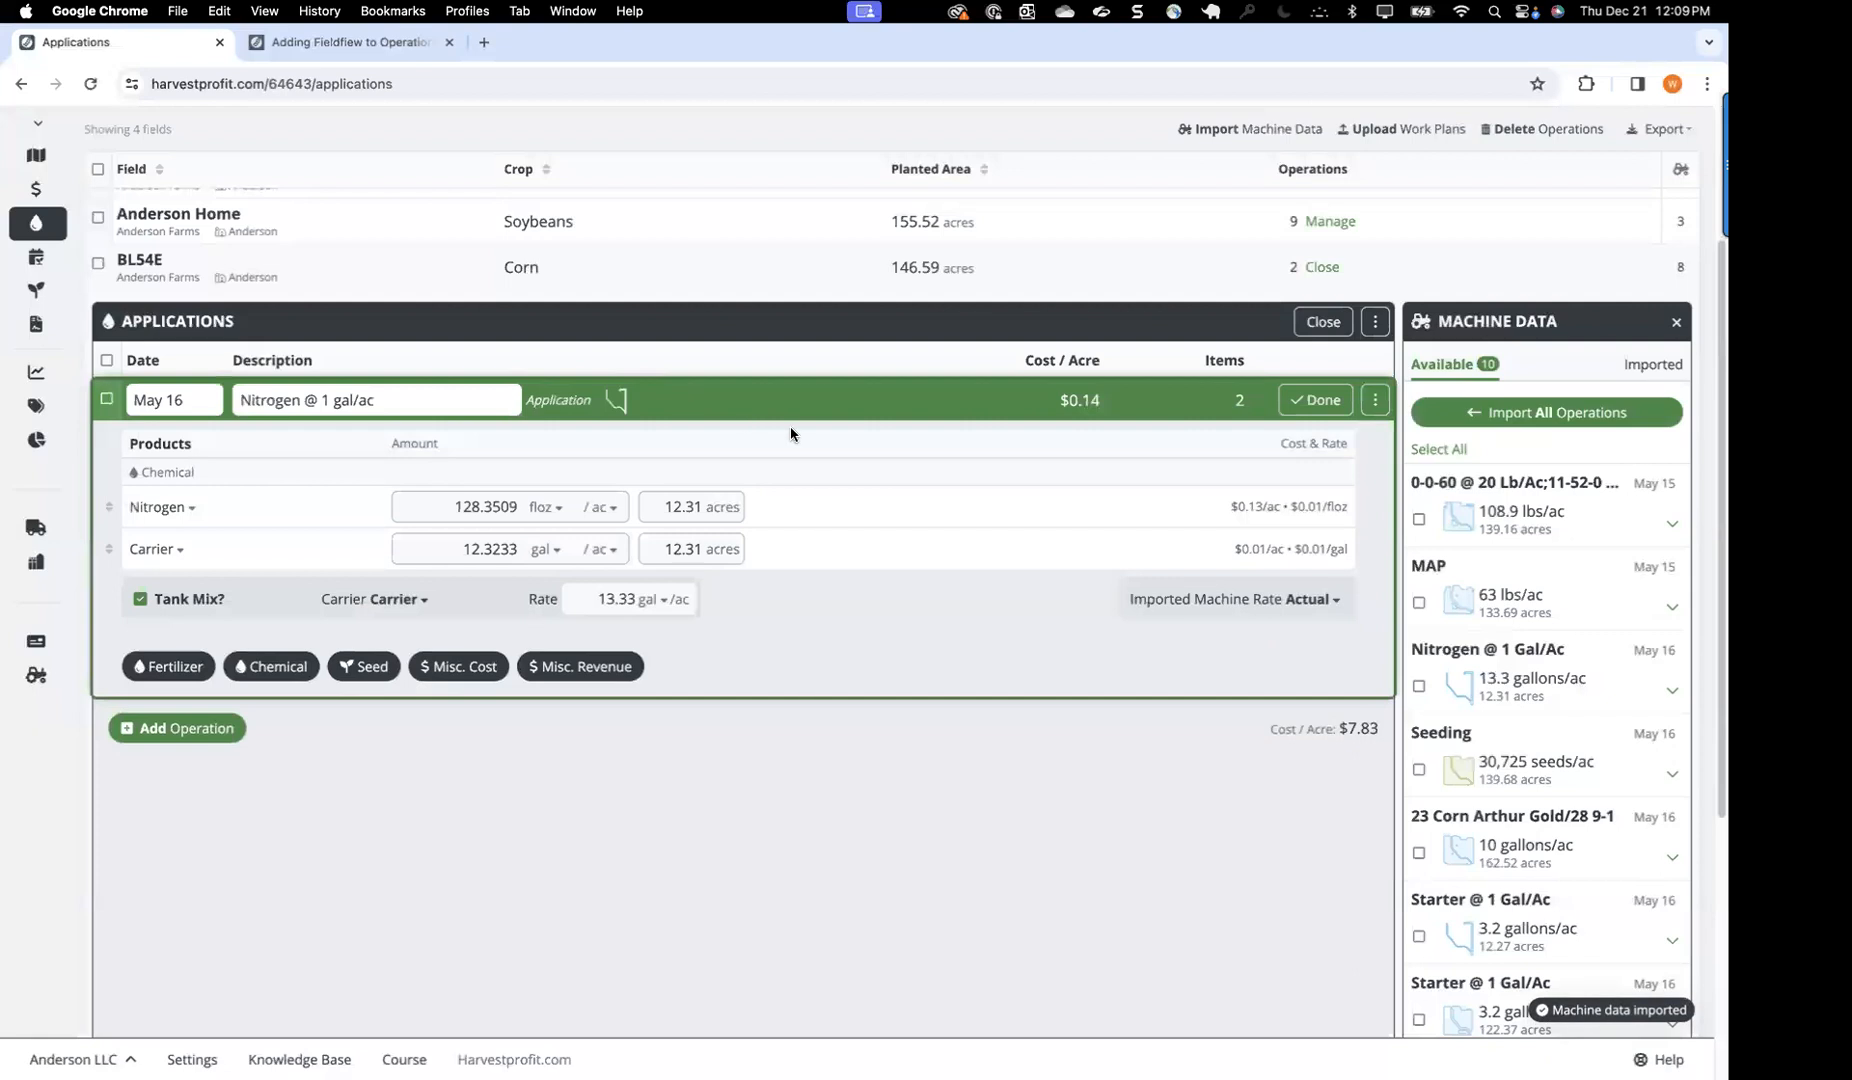
Step: Examine the imported operations' product amounts, acres, costs per acre and the Target/Actual choices for the imported machine rate
scroll(1051, 660, down, 1)
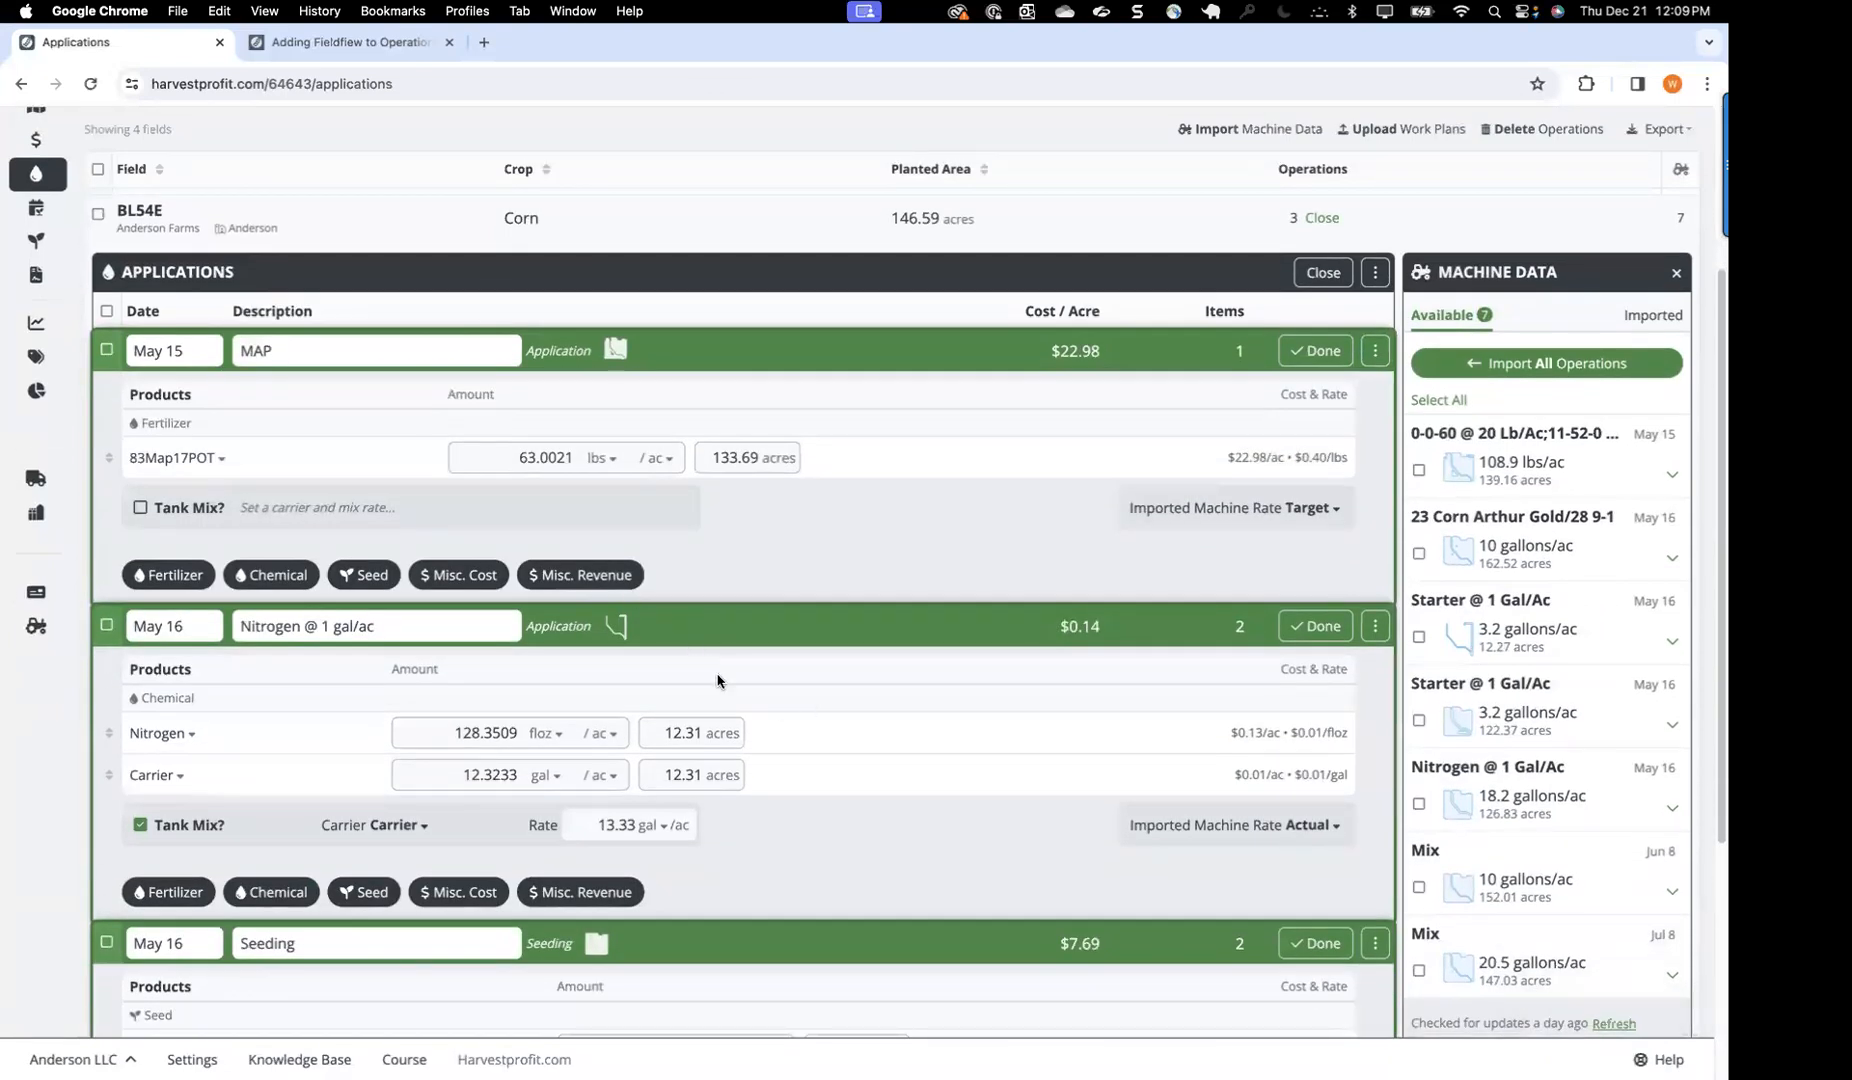
scroll(715, 684, up, 1)
scroll(1165, 550, down, 2)
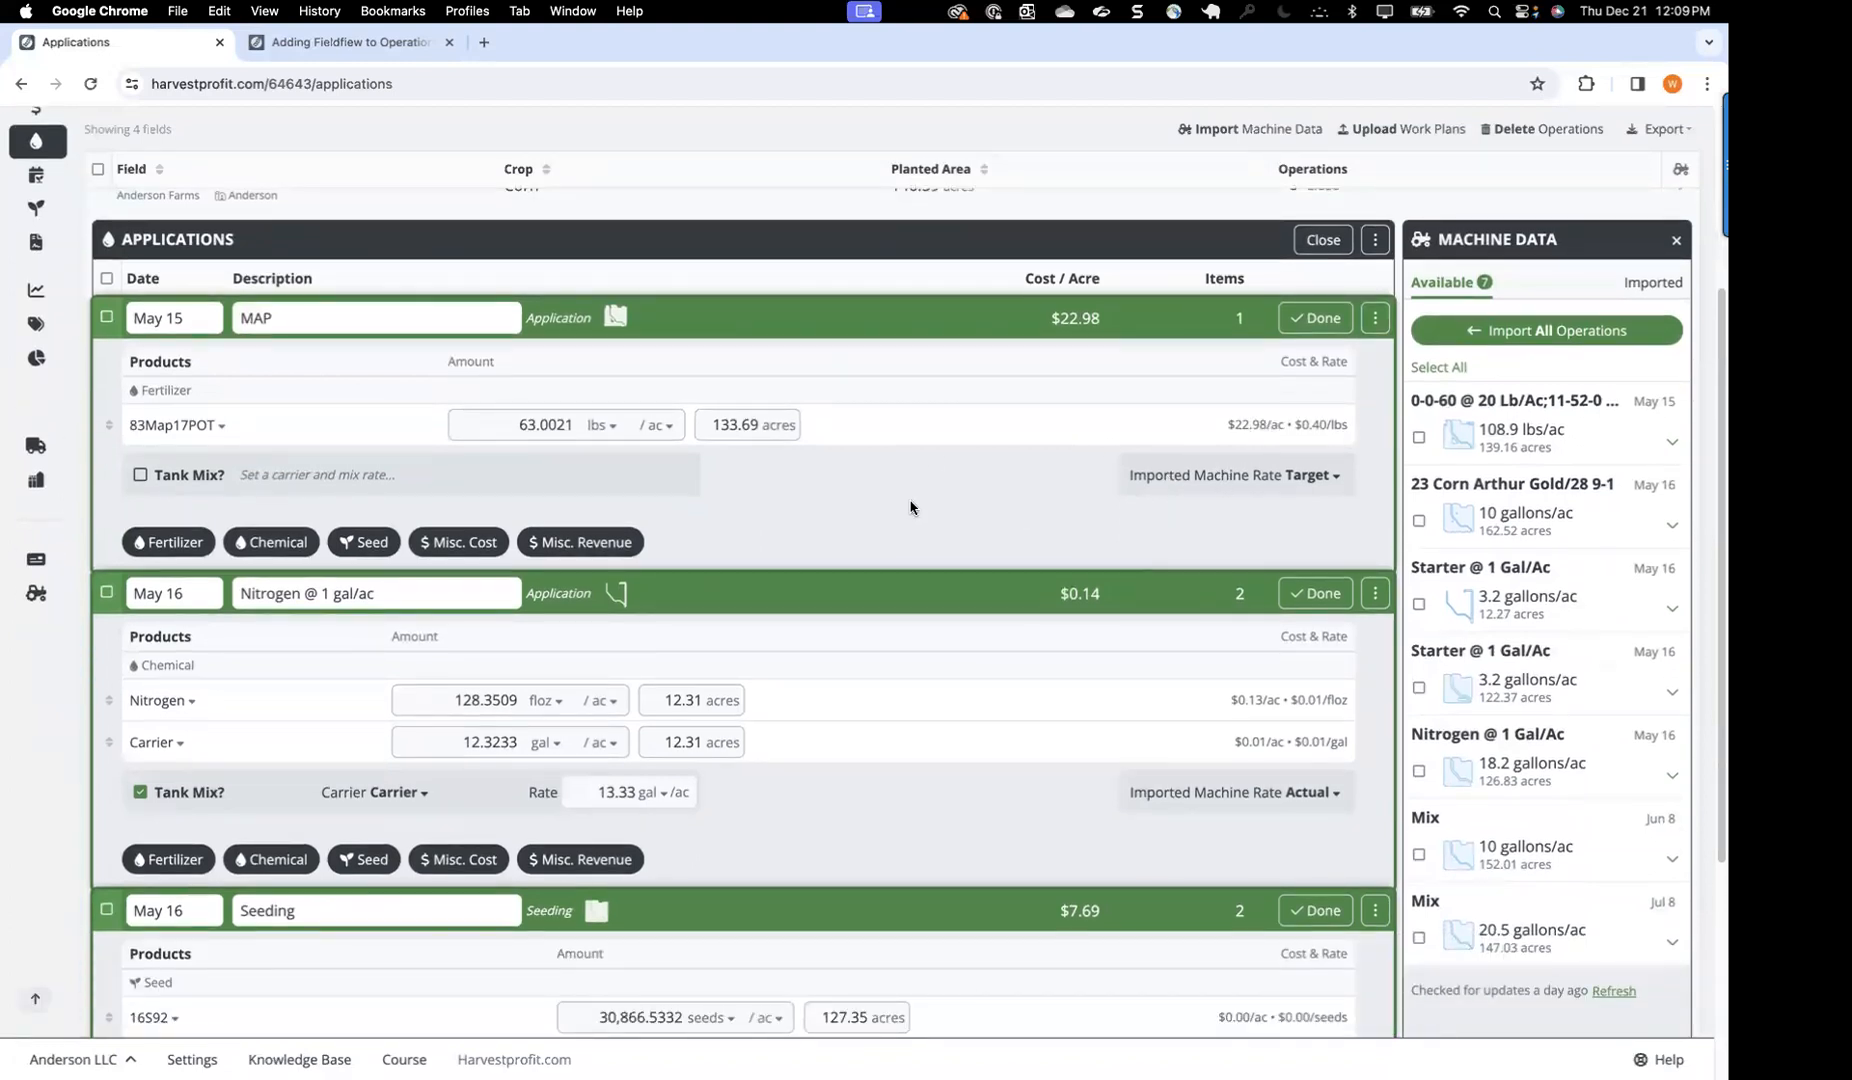
scroll(910, 507, up, 1)
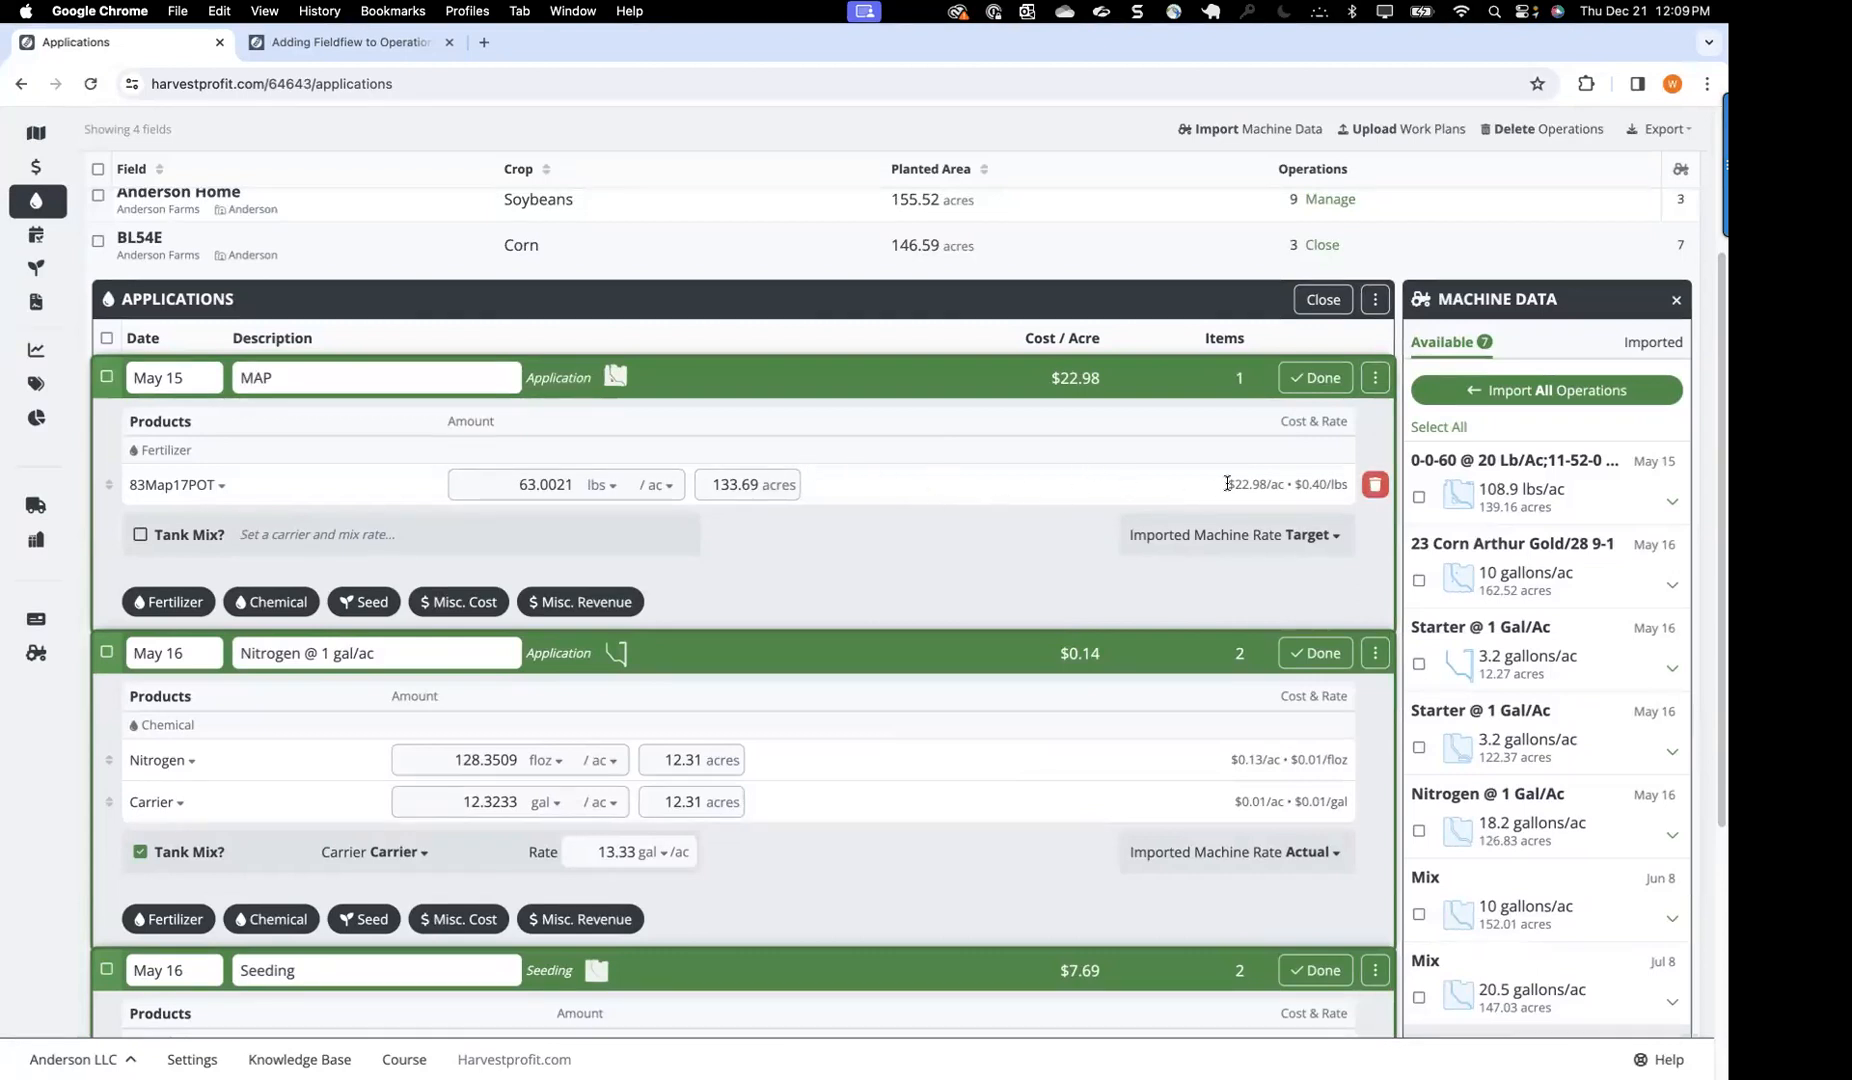
drag(1230, 485, 1267, 485)
click(1305, 546)
click(1314, 537)
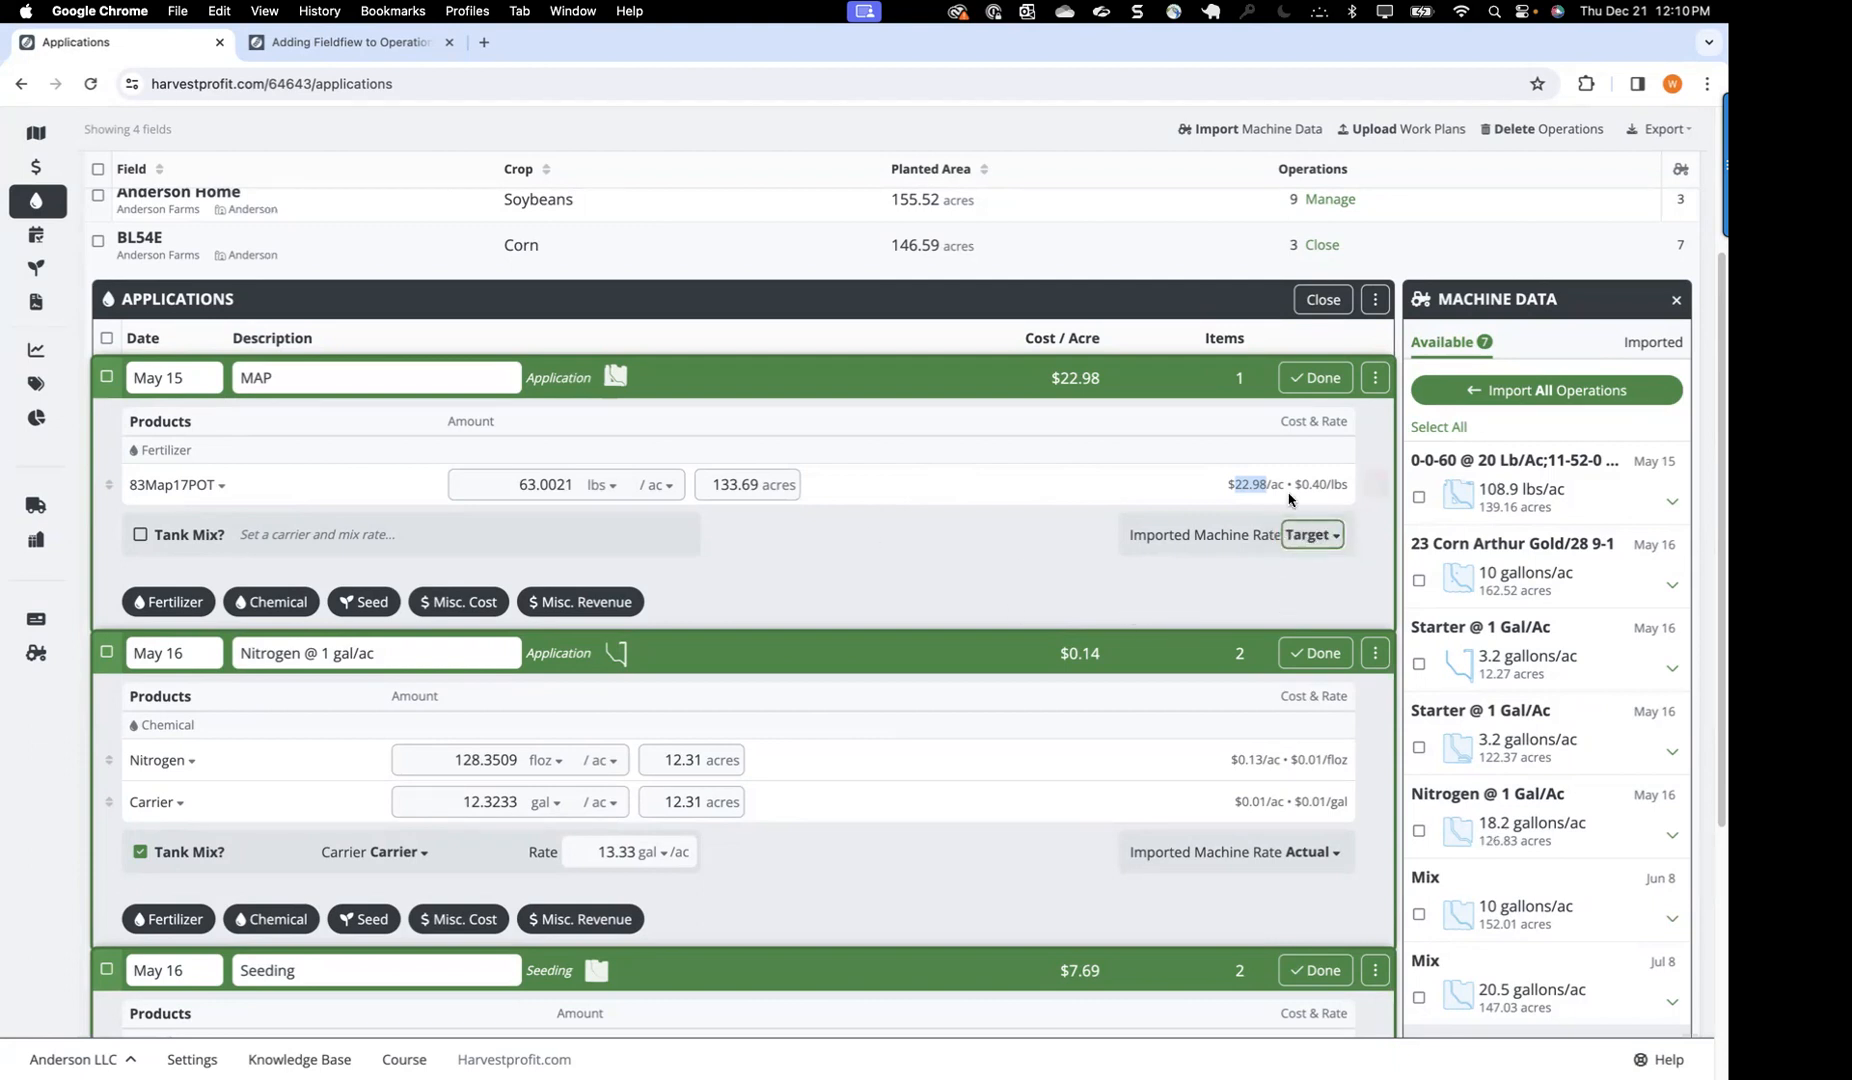
click(1322, 855)
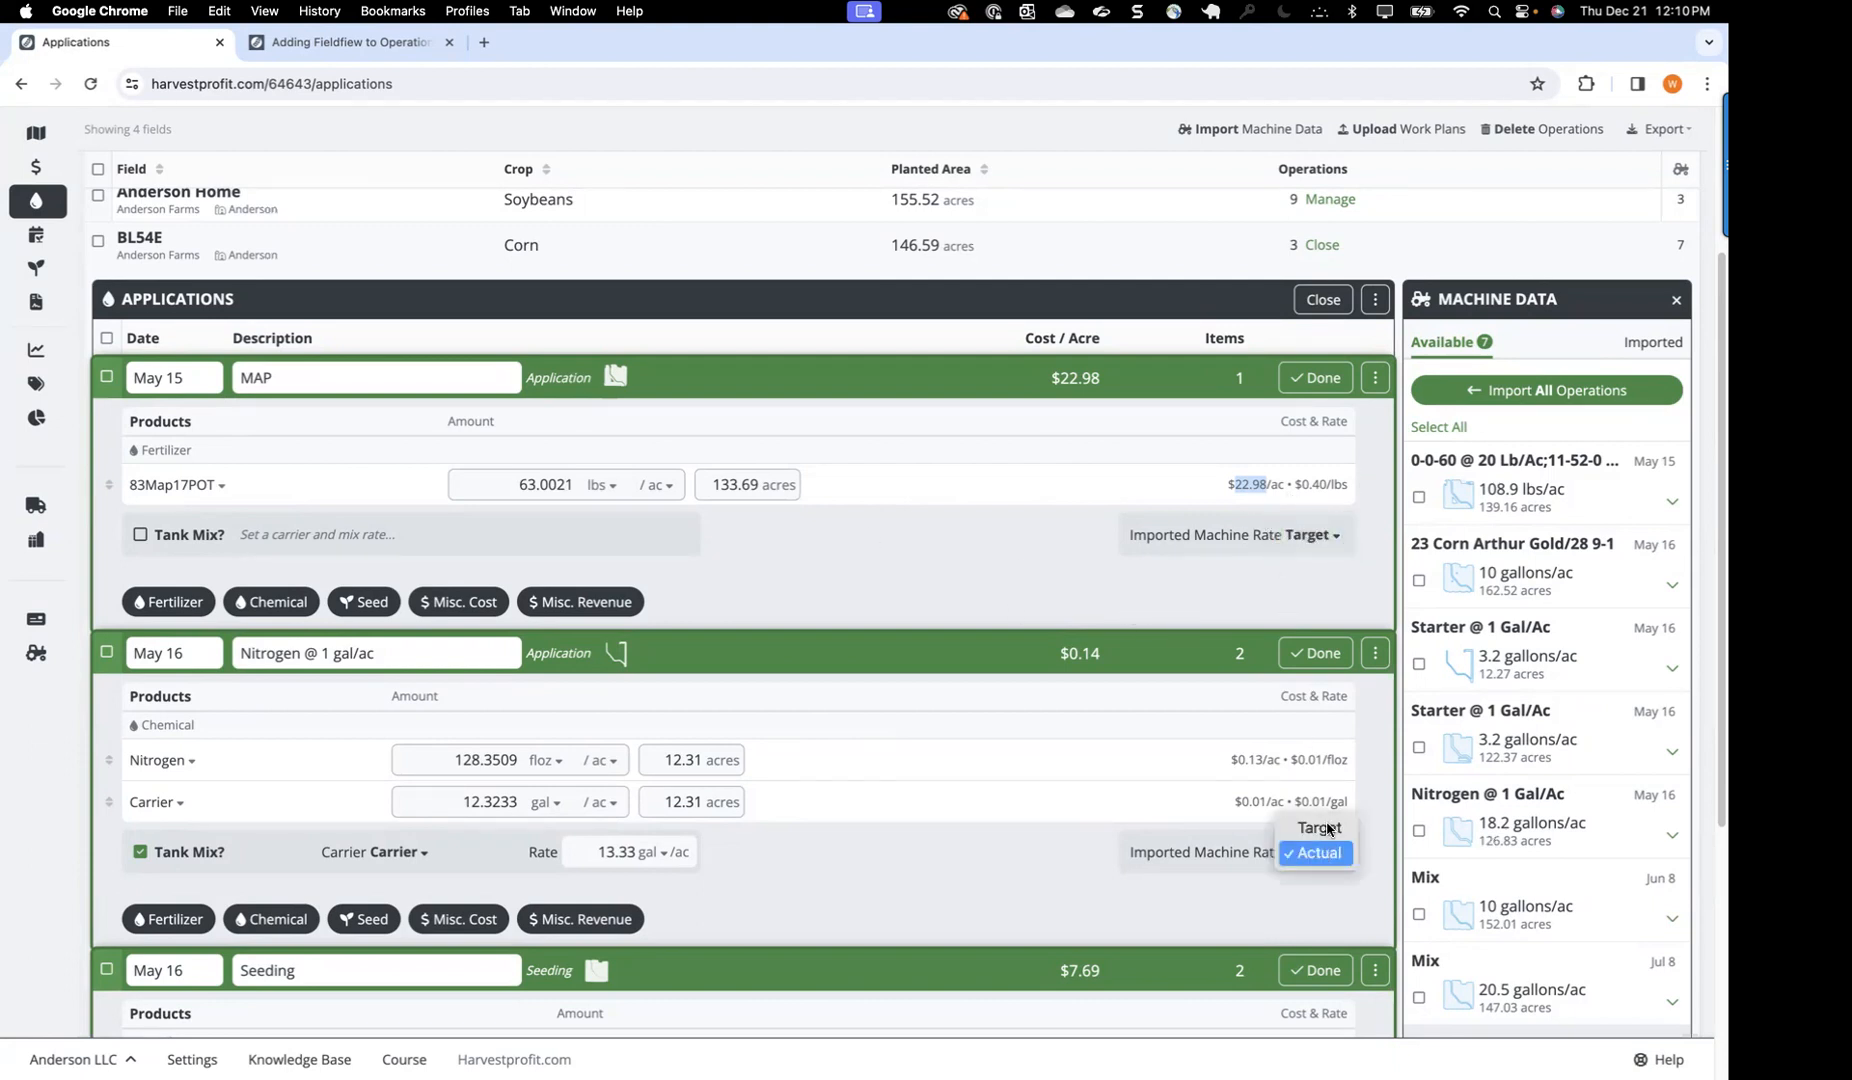
click(1295, 866)
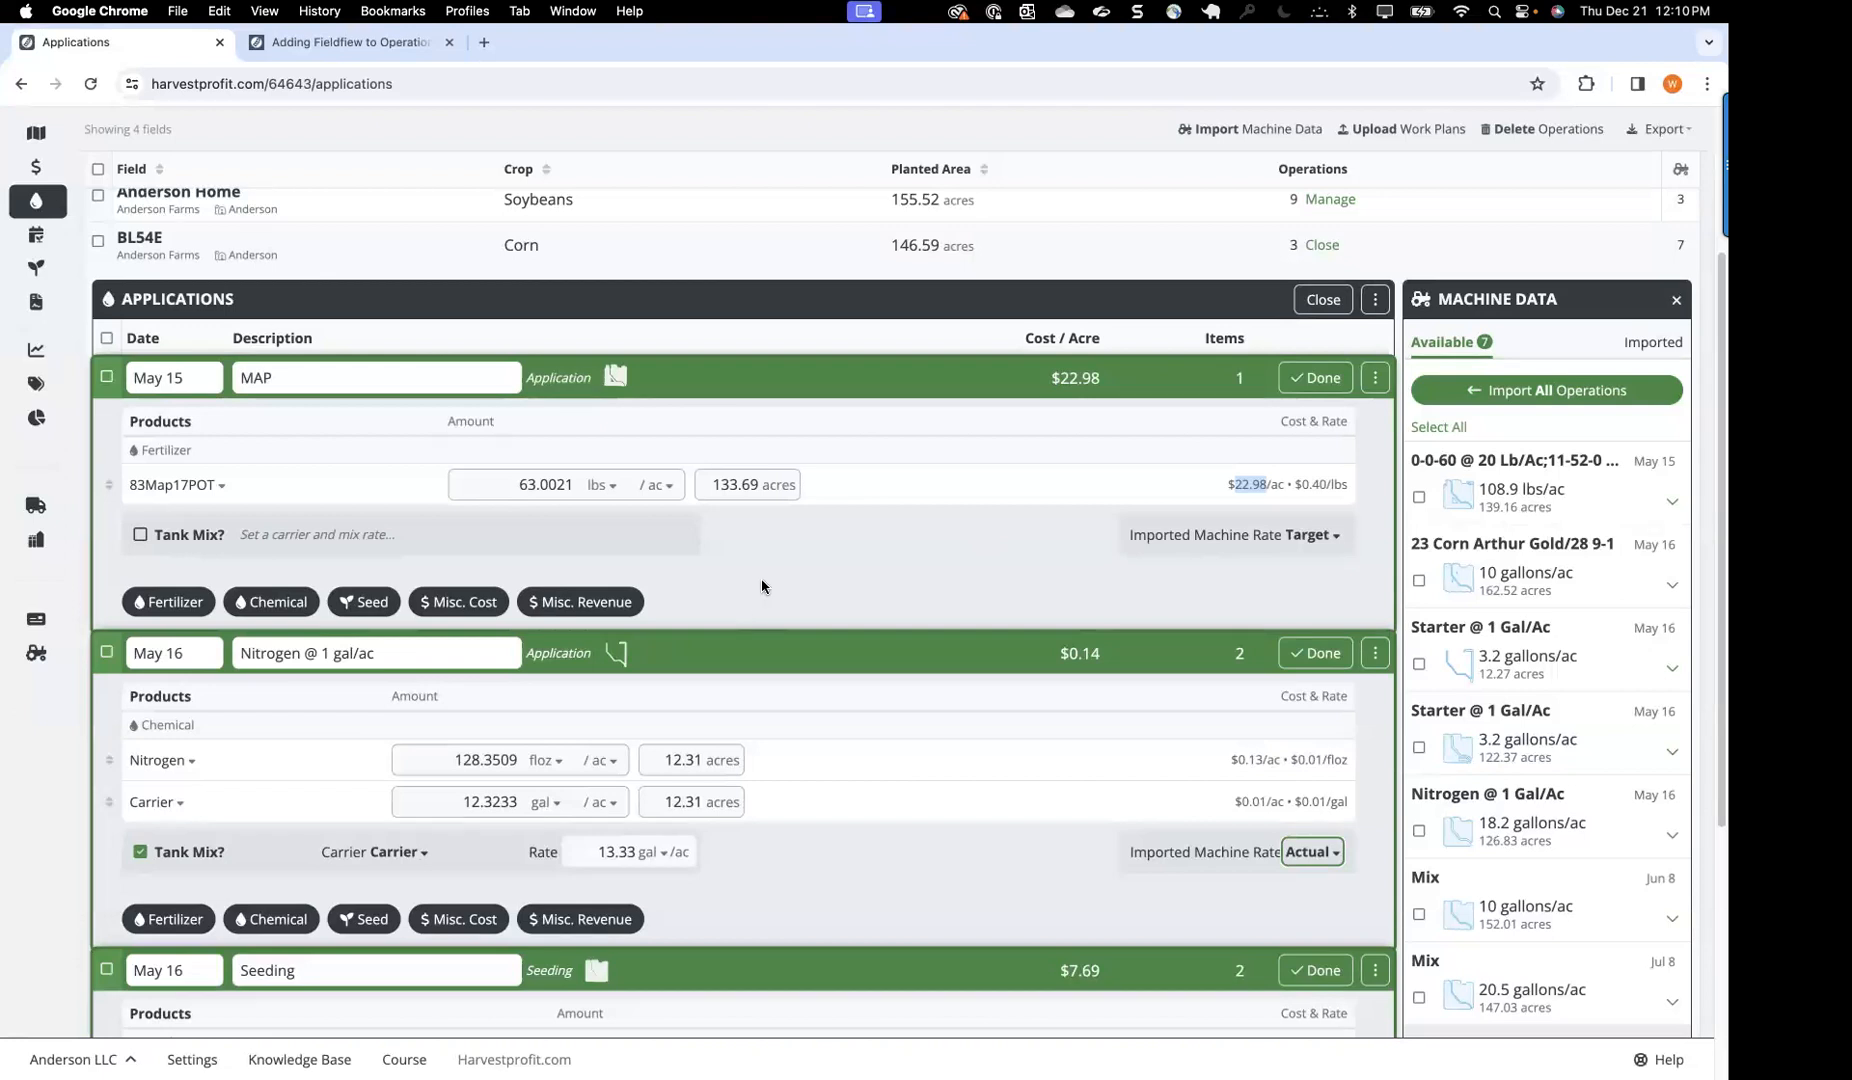
scroll(1000, 740, down, 1)
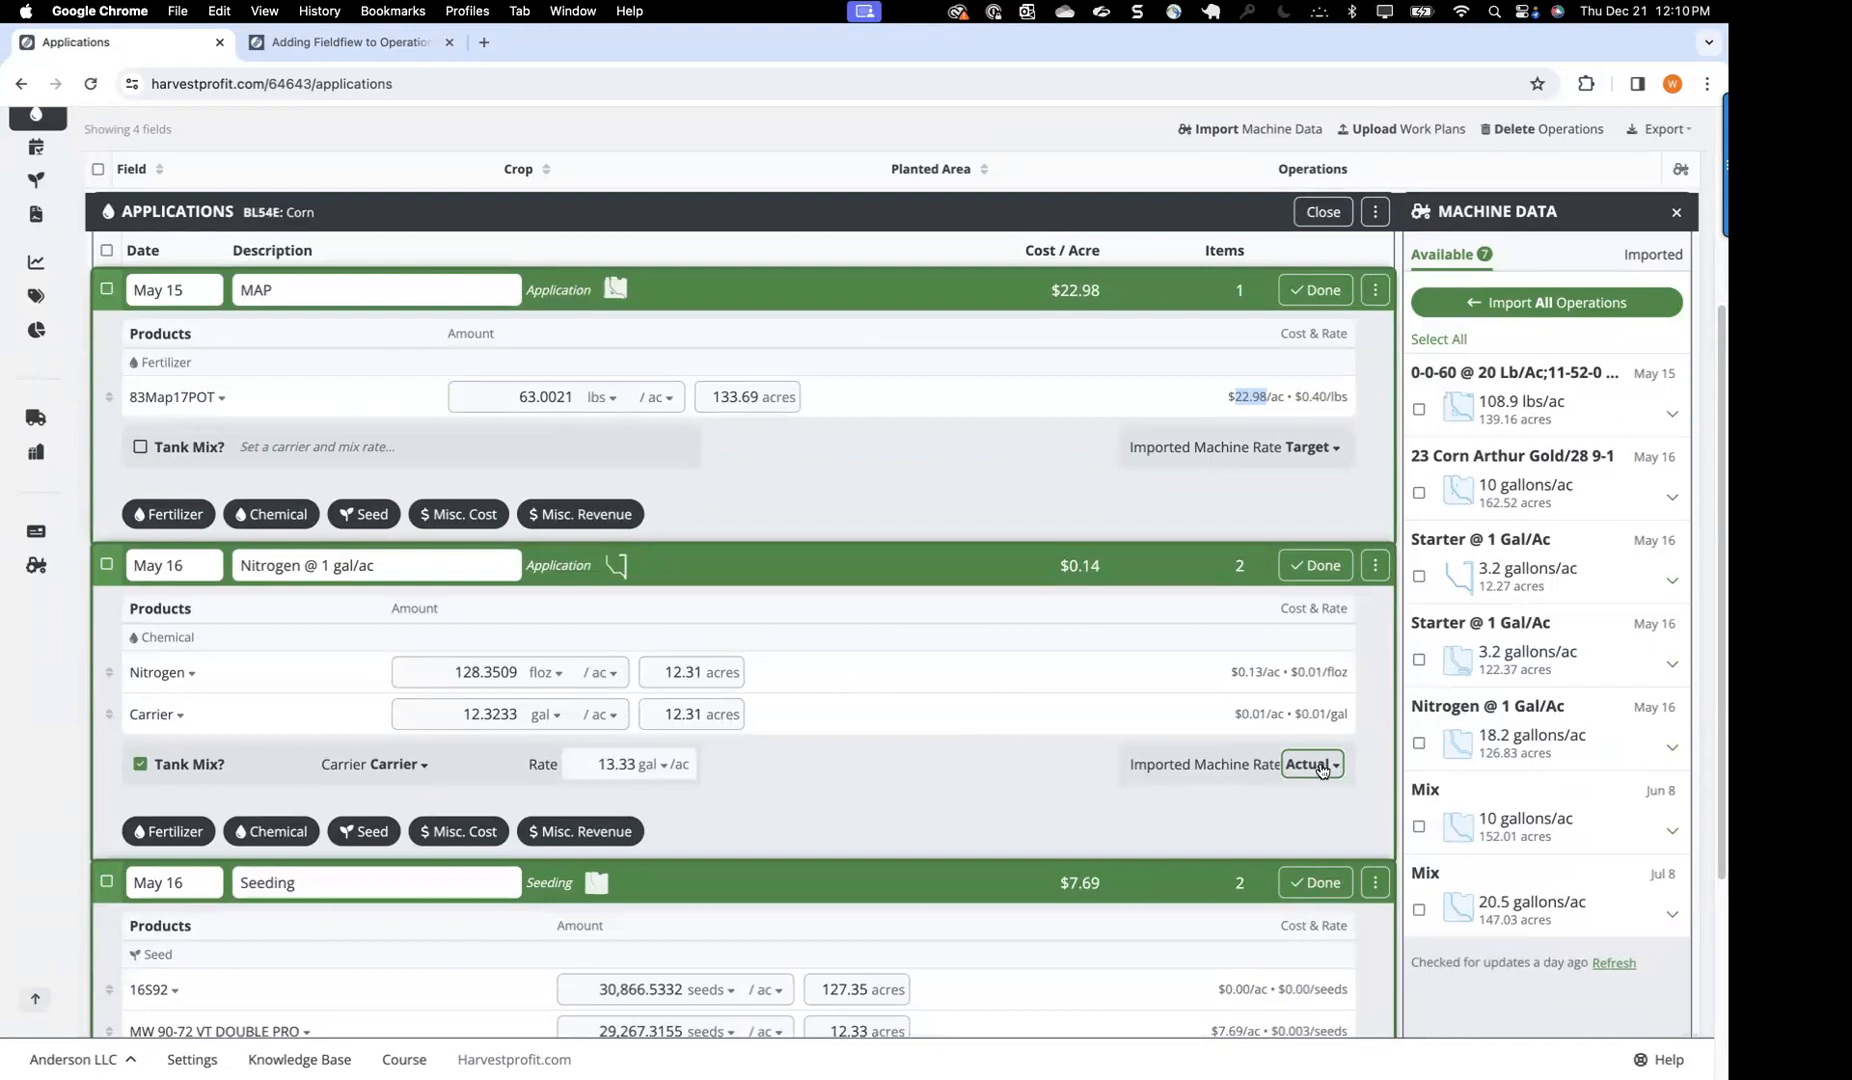
click(1321, 766)
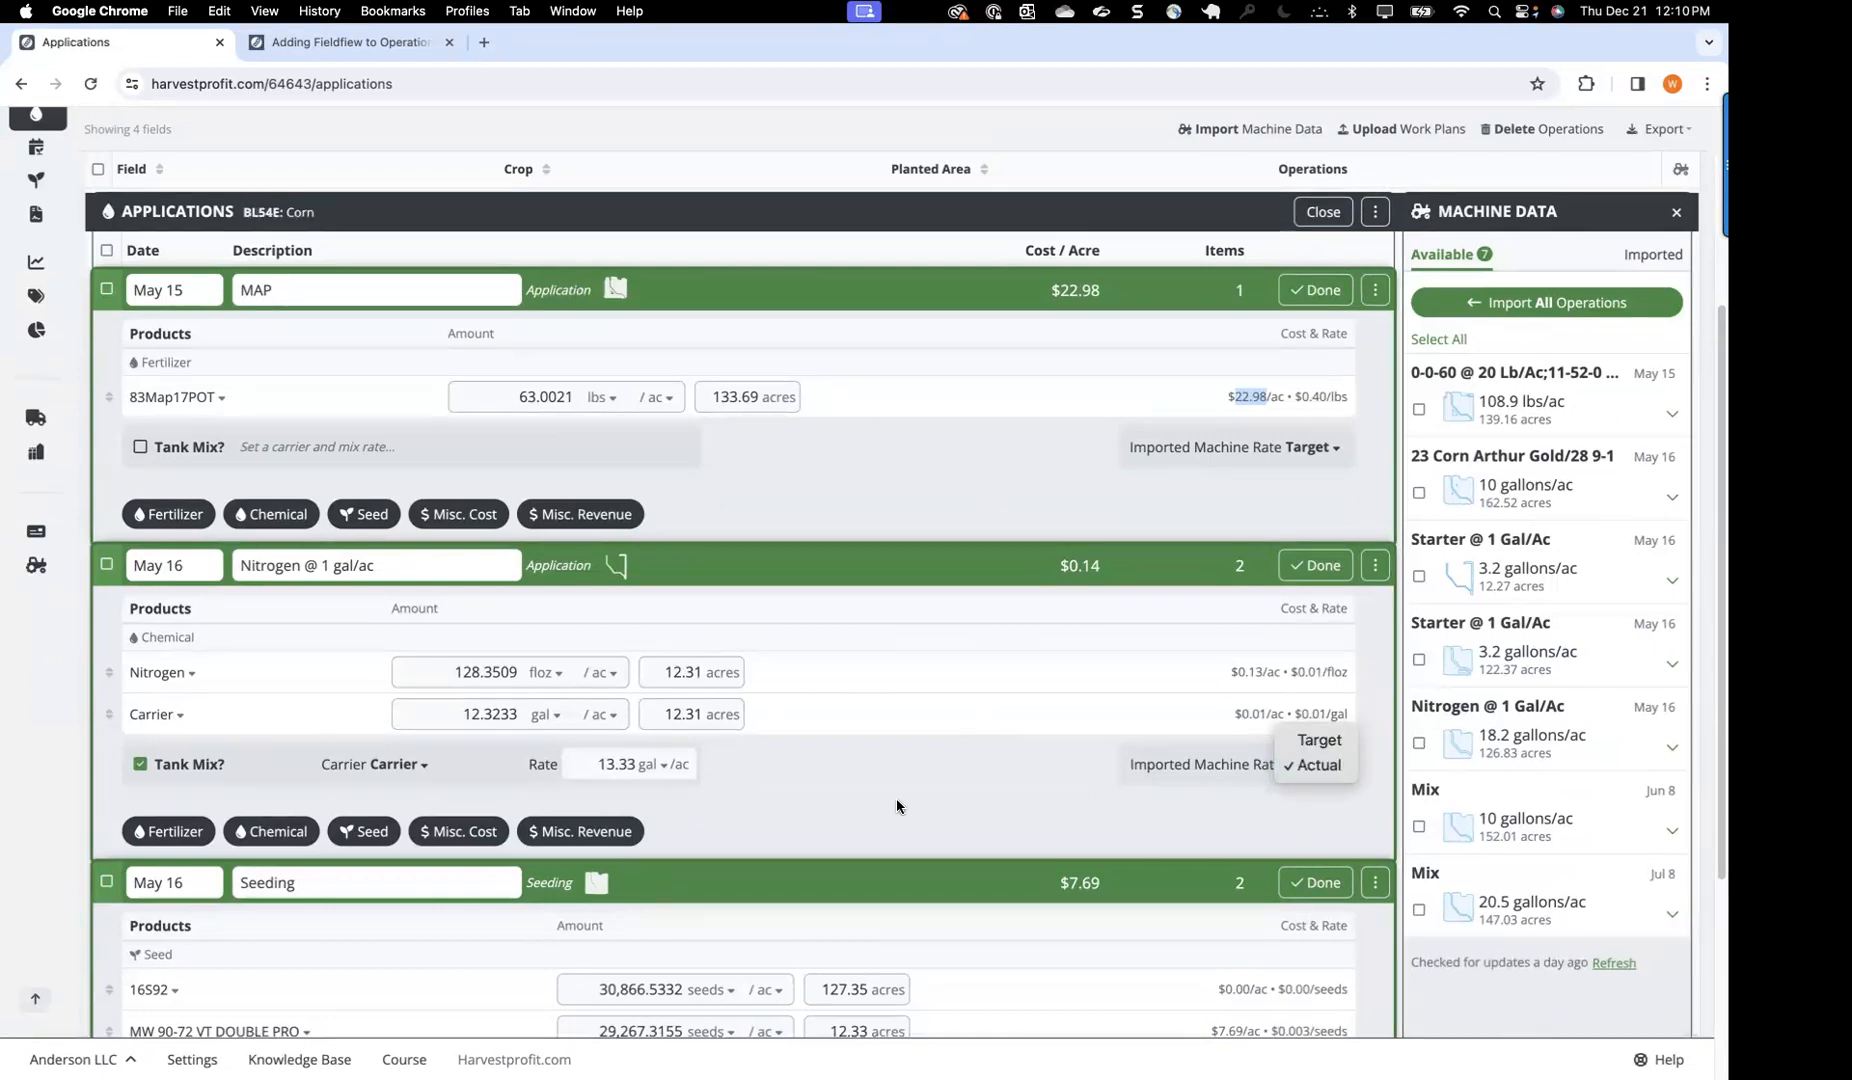
click(862, 797)
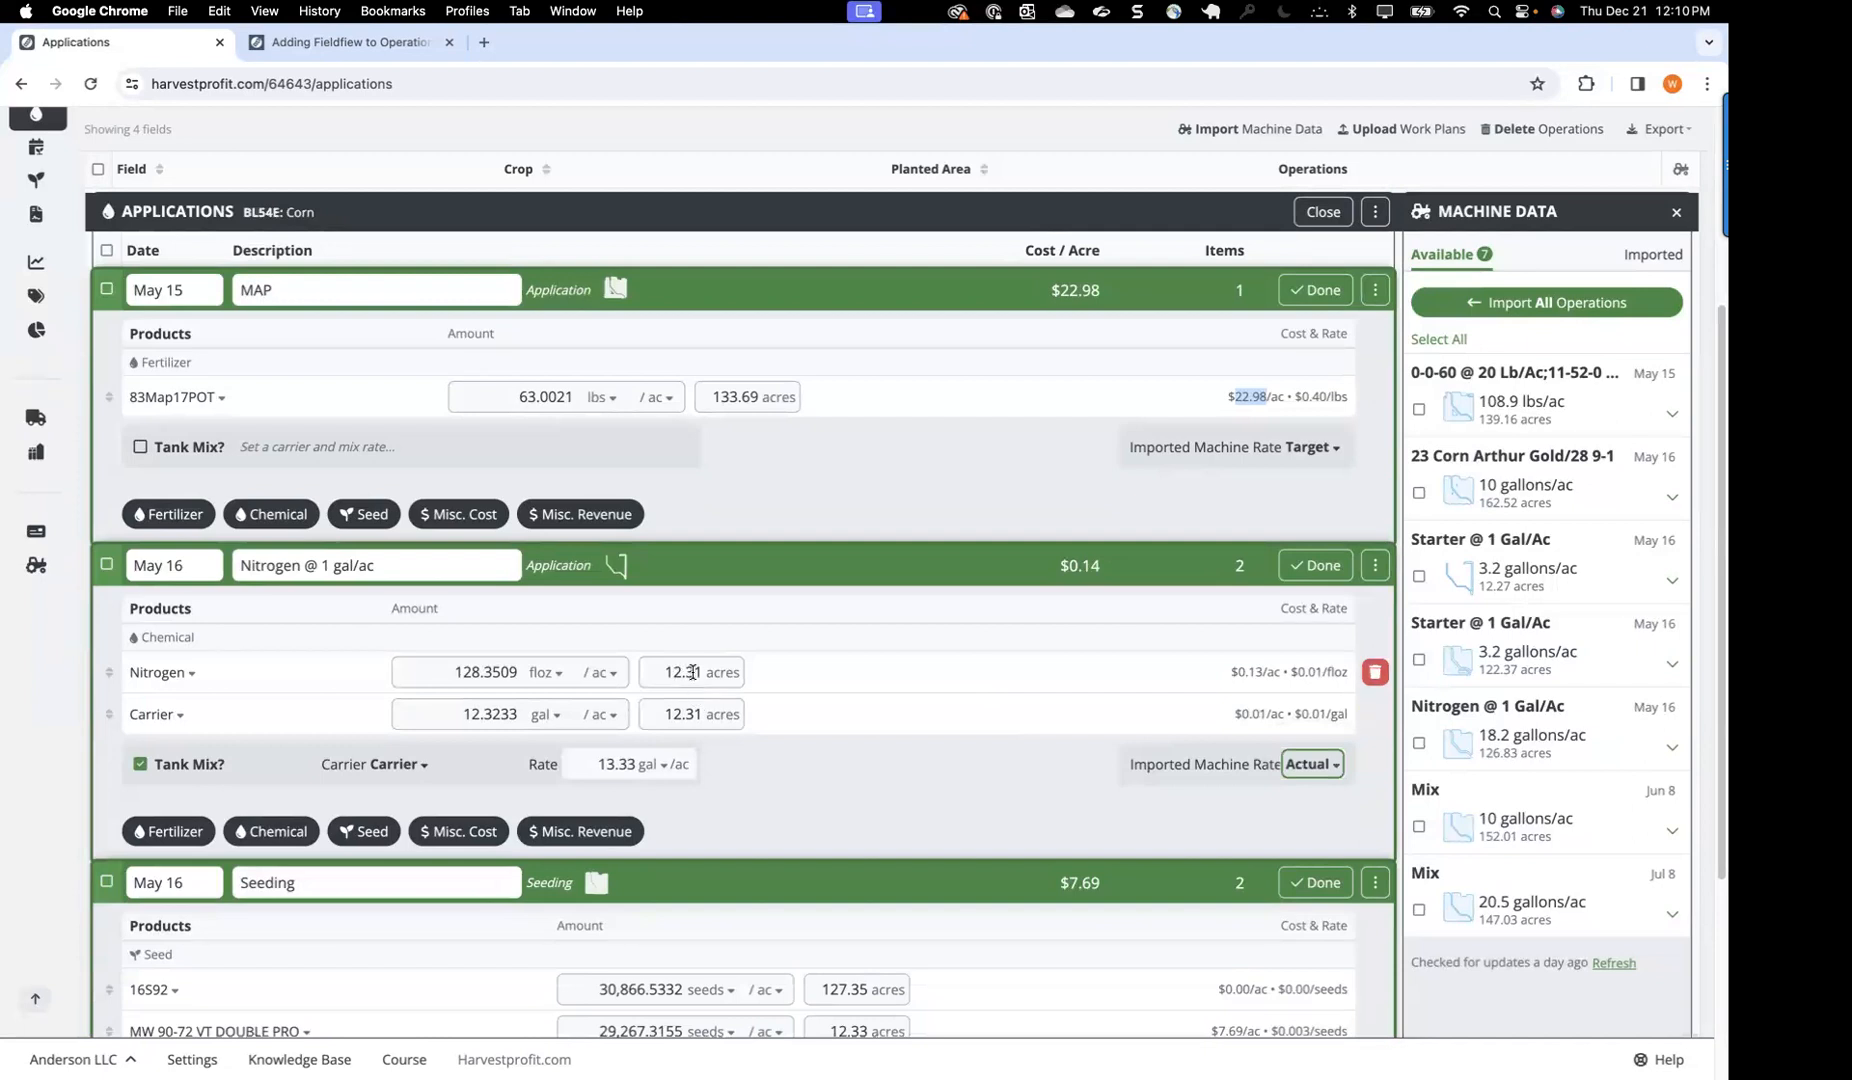
click(916, 776)
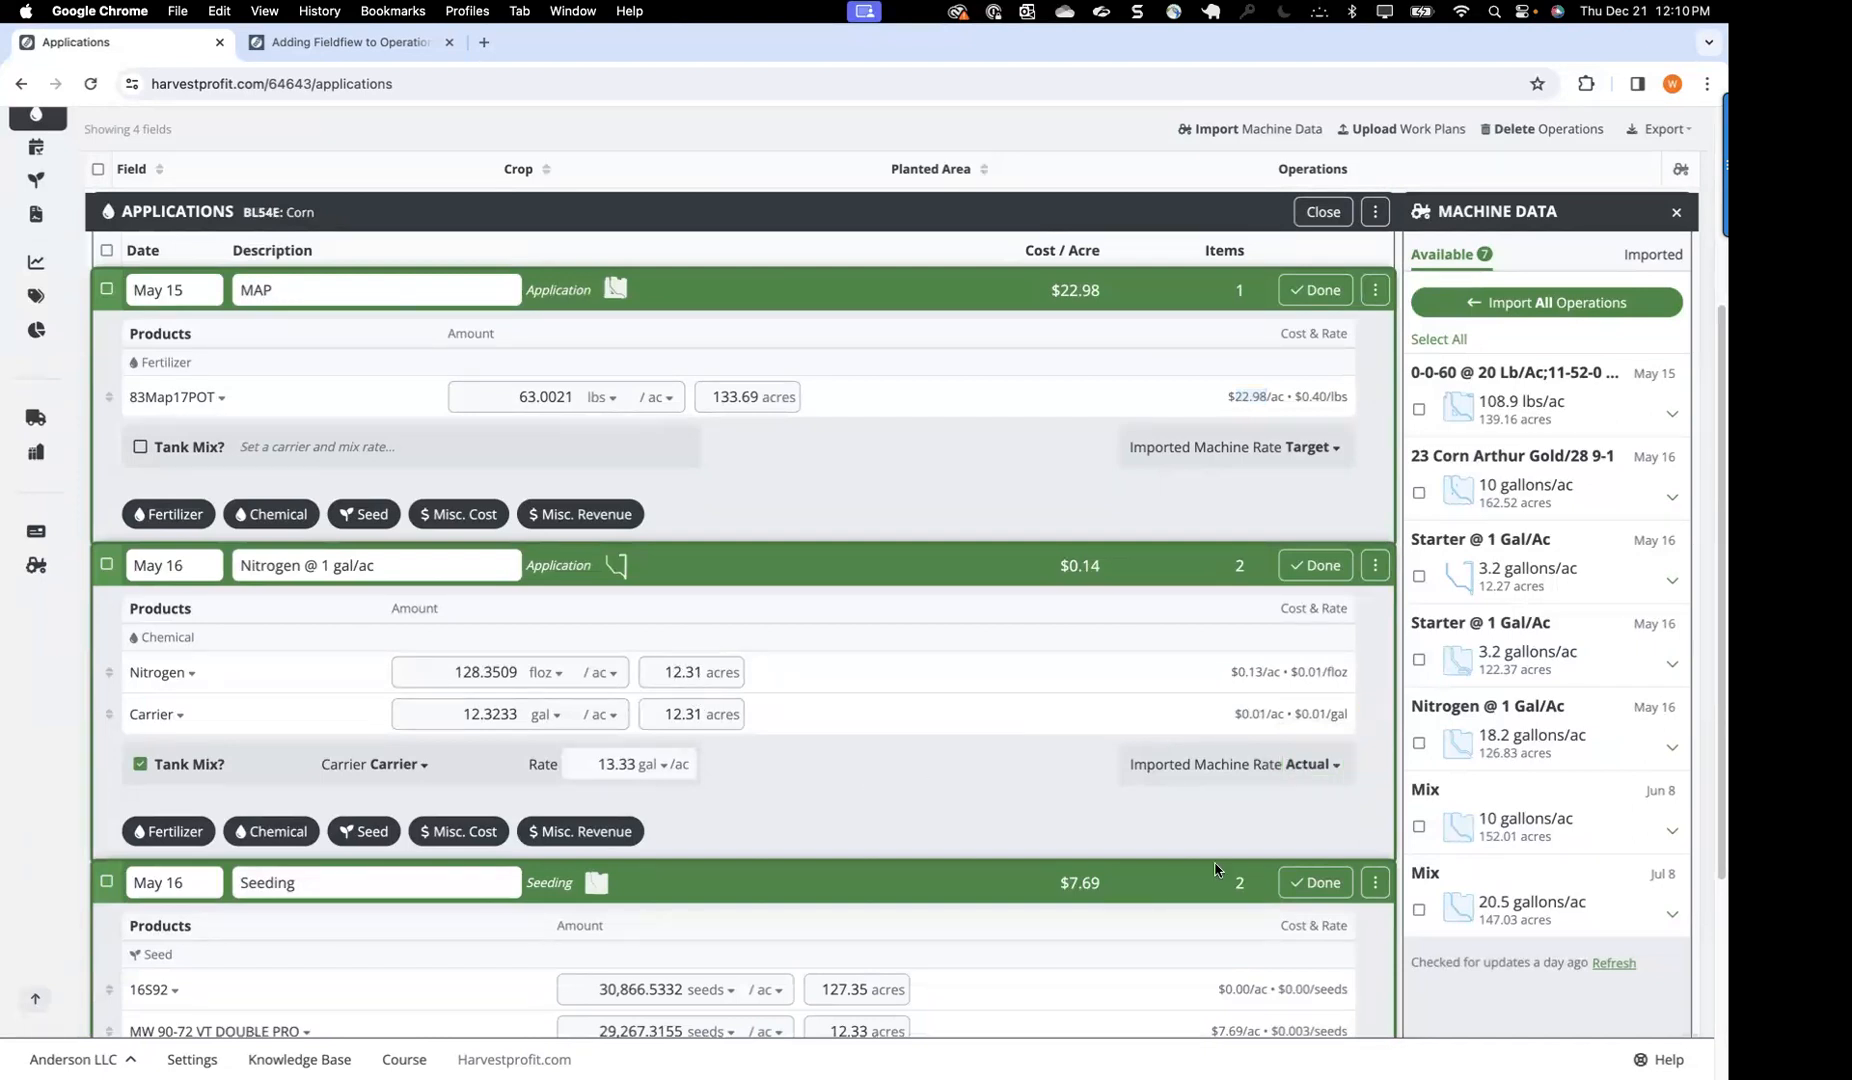
Step: Finish editing the Seeding, Nitrogen and MAP operations and close field BL54E's applications
click(1316, 882)
click(1316, 565)
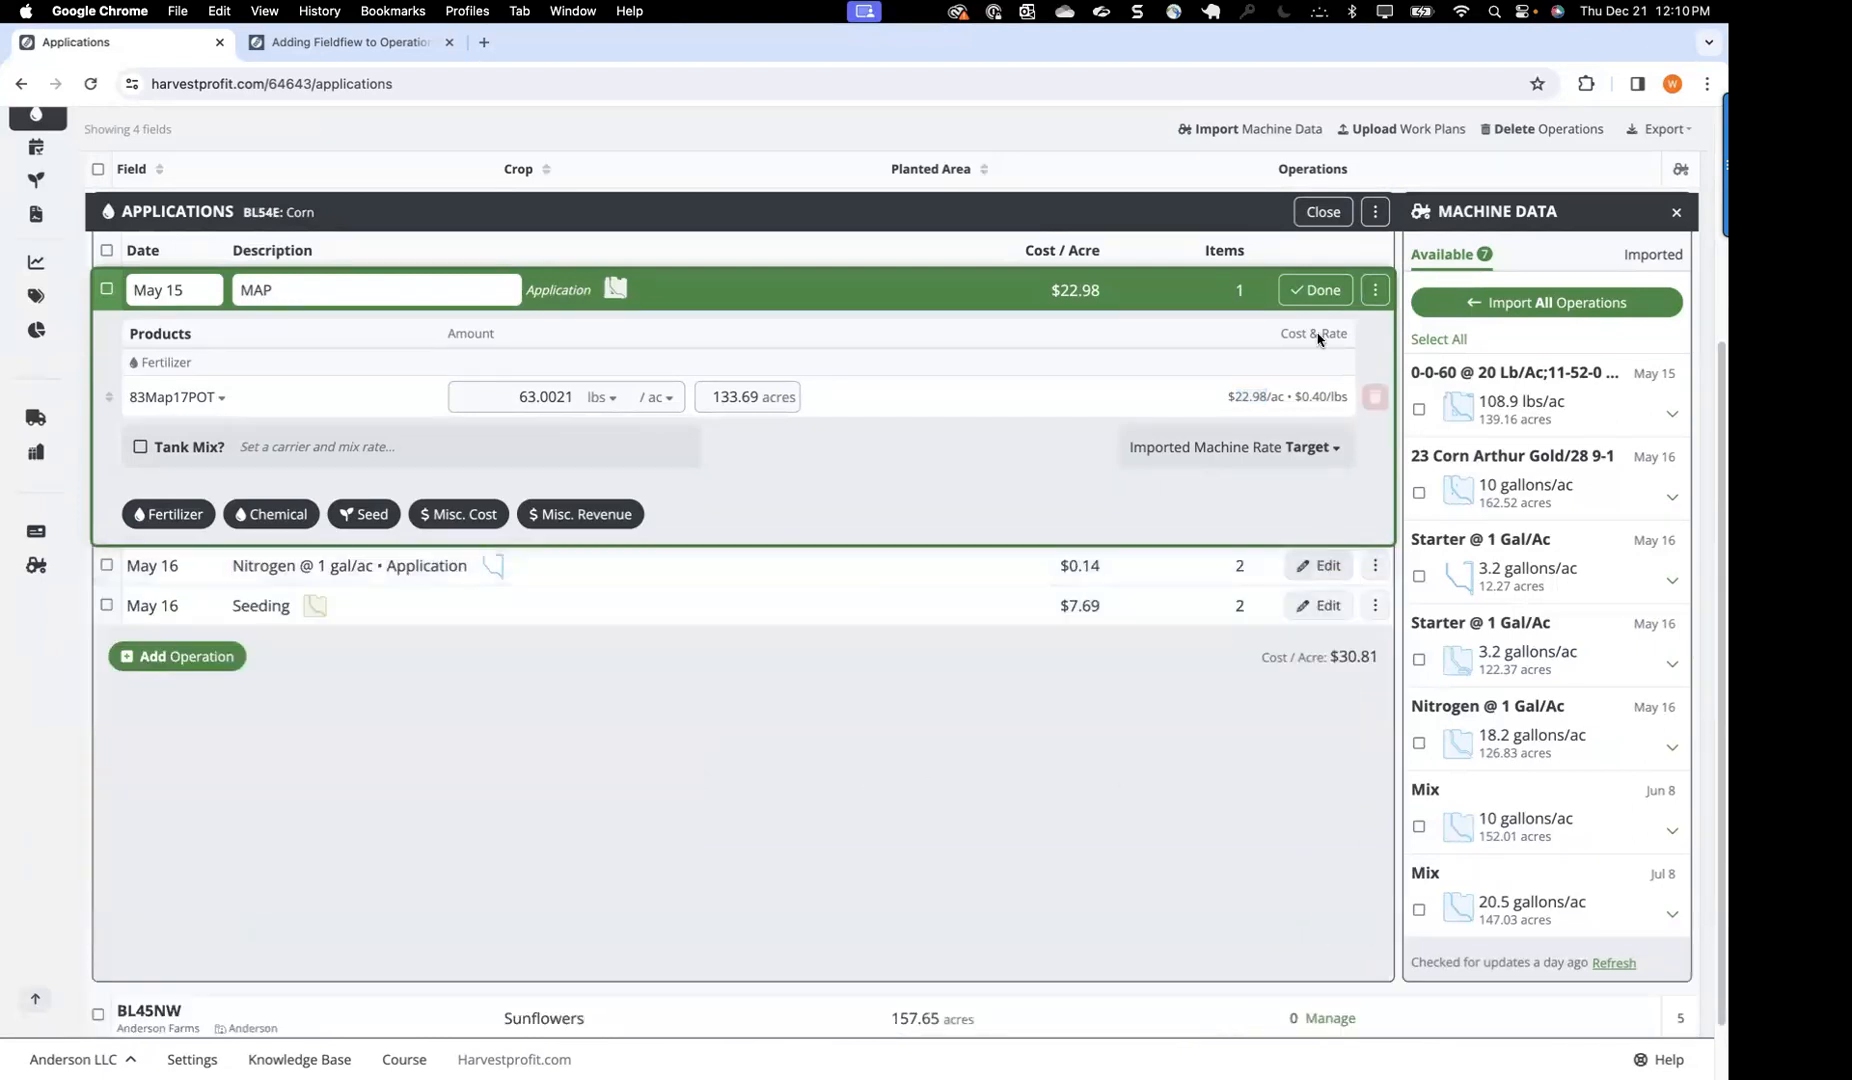
click(1316, 290)
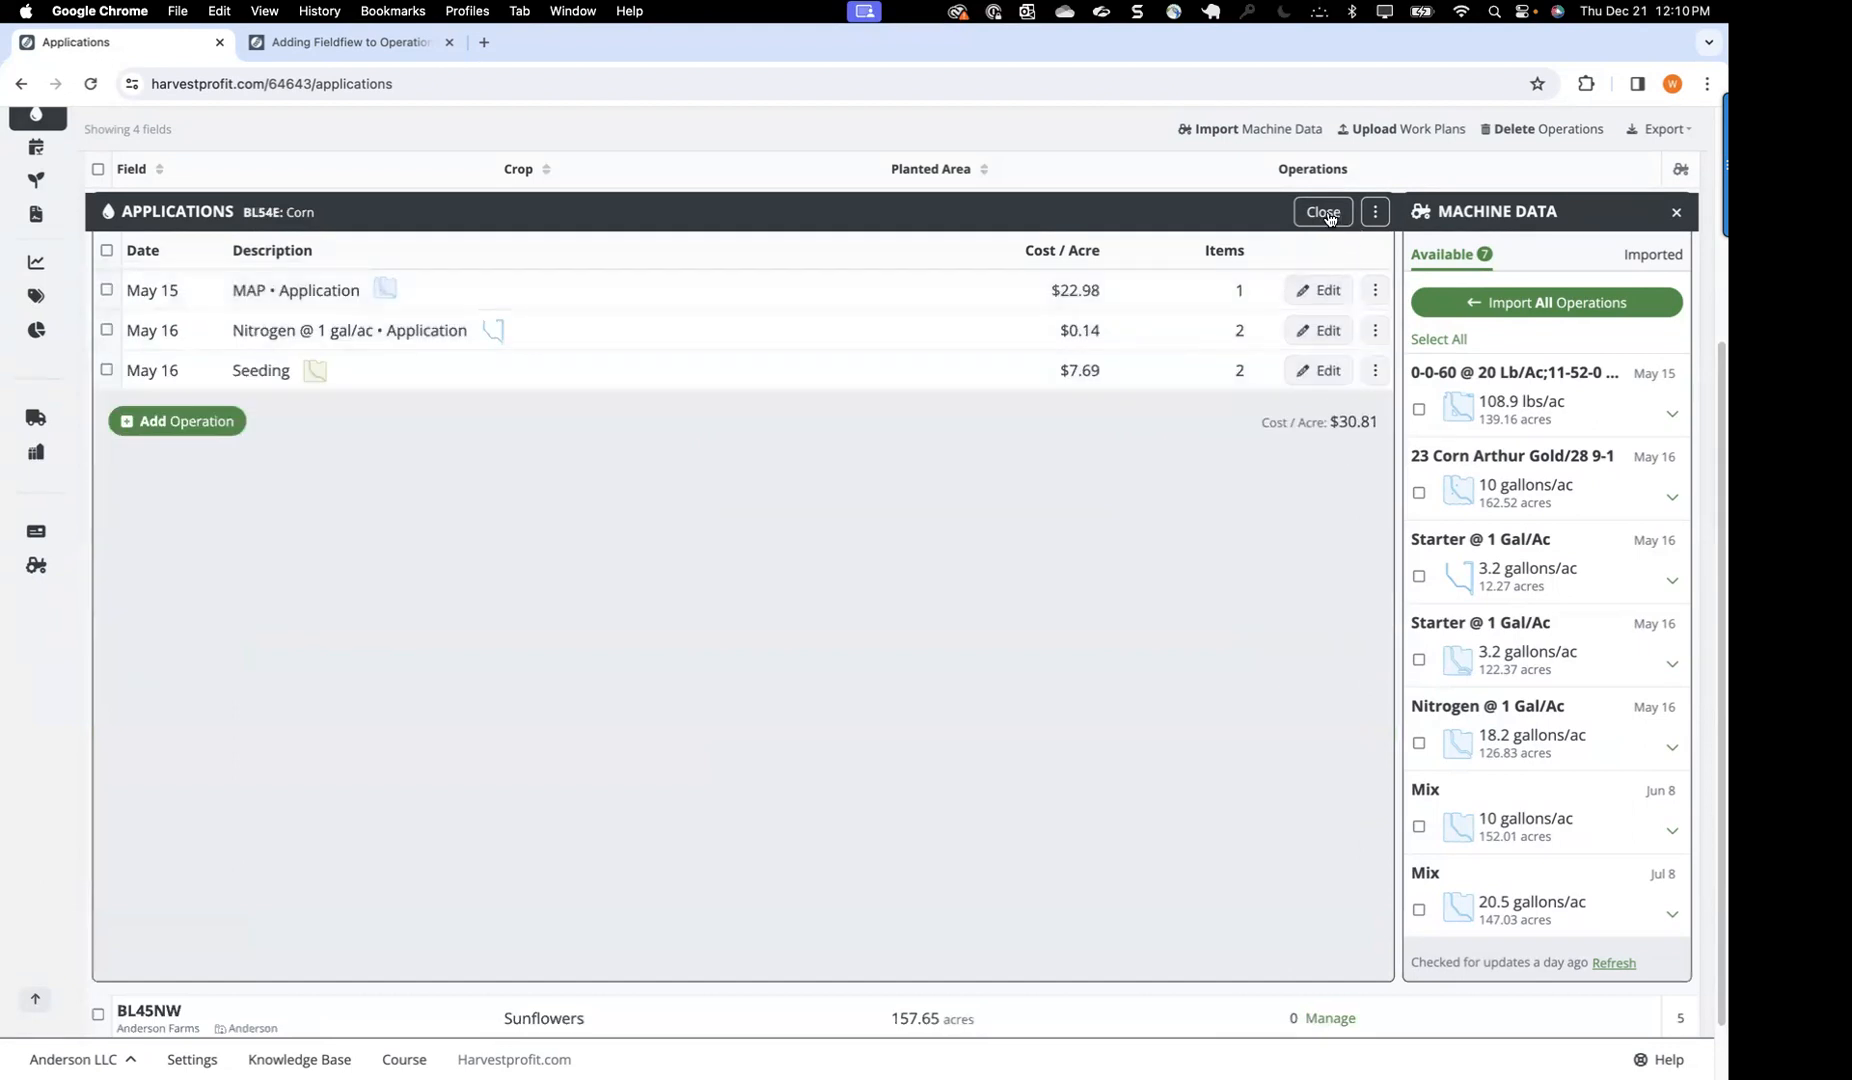
scroll(1328, 217, up, 2)
click(1323, 281)
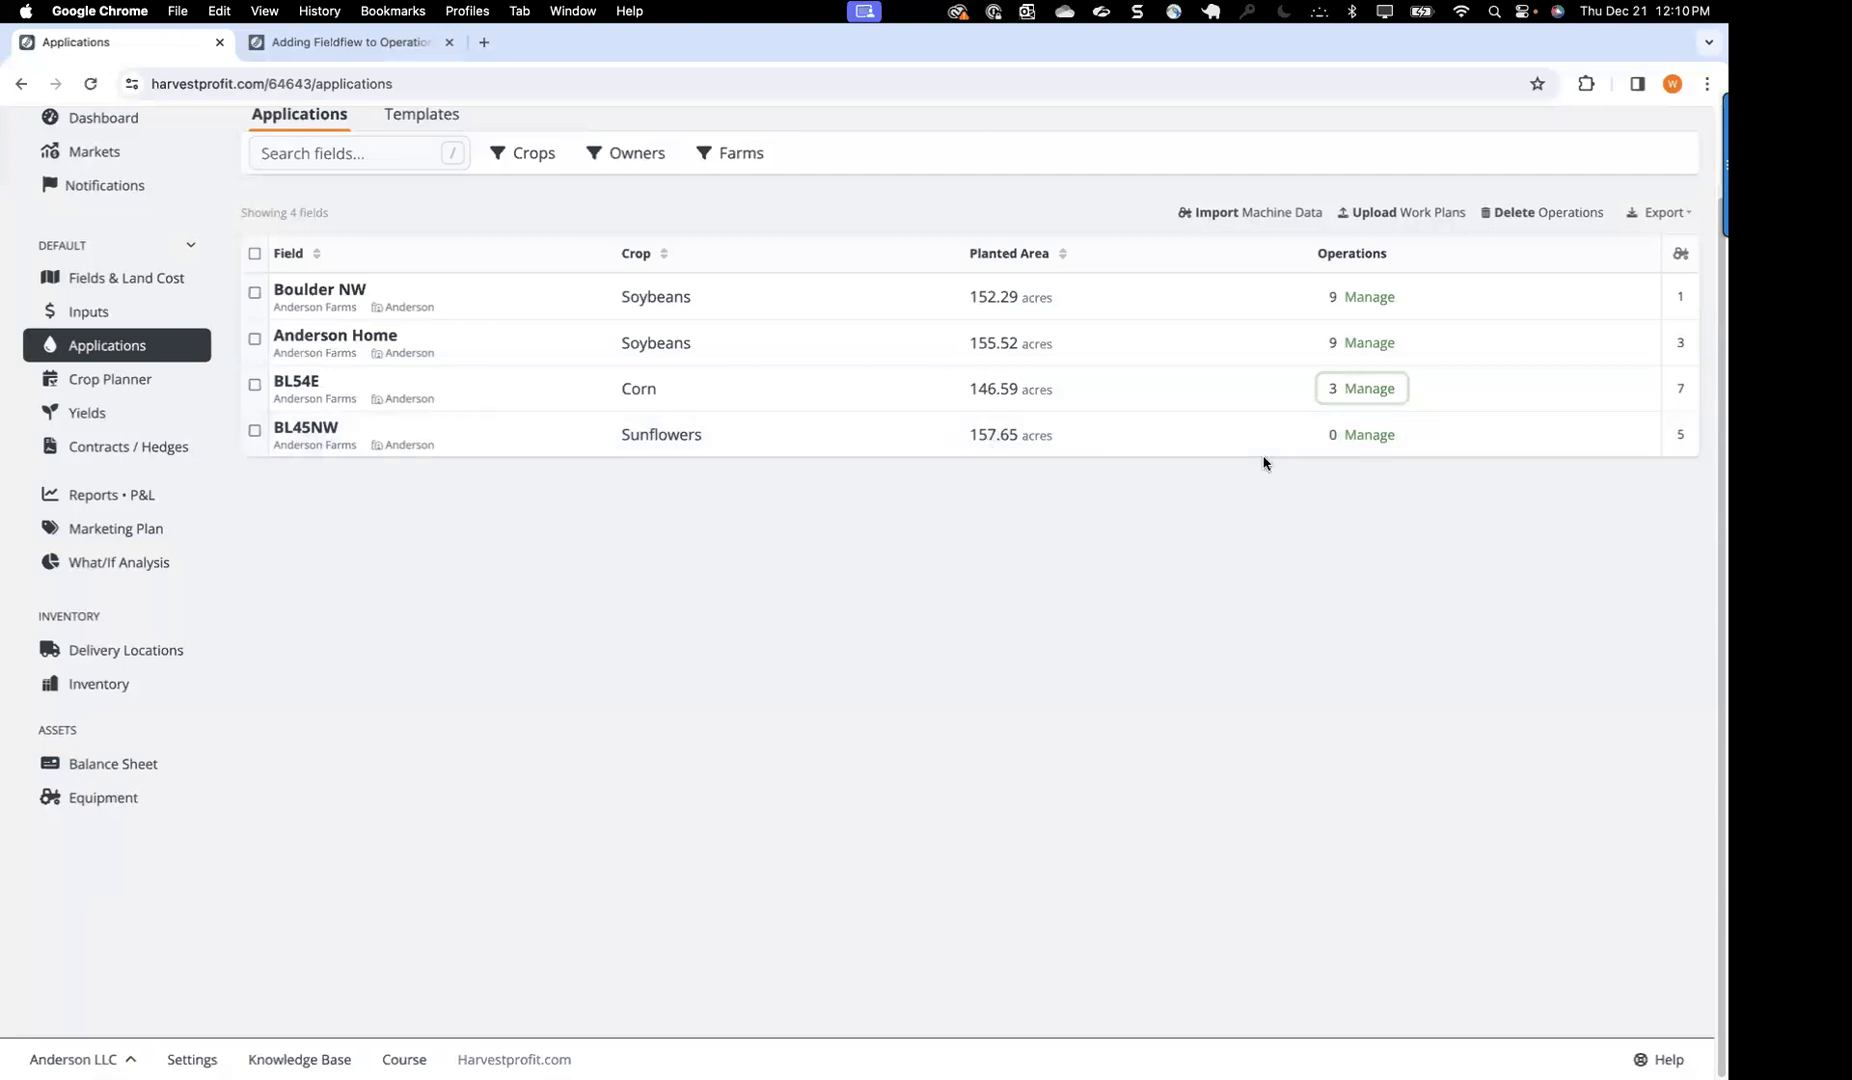
Step: Check the operations of sunflower field BL45NW, close them, and return to corn field BL54E's operations
click(1362, 434)
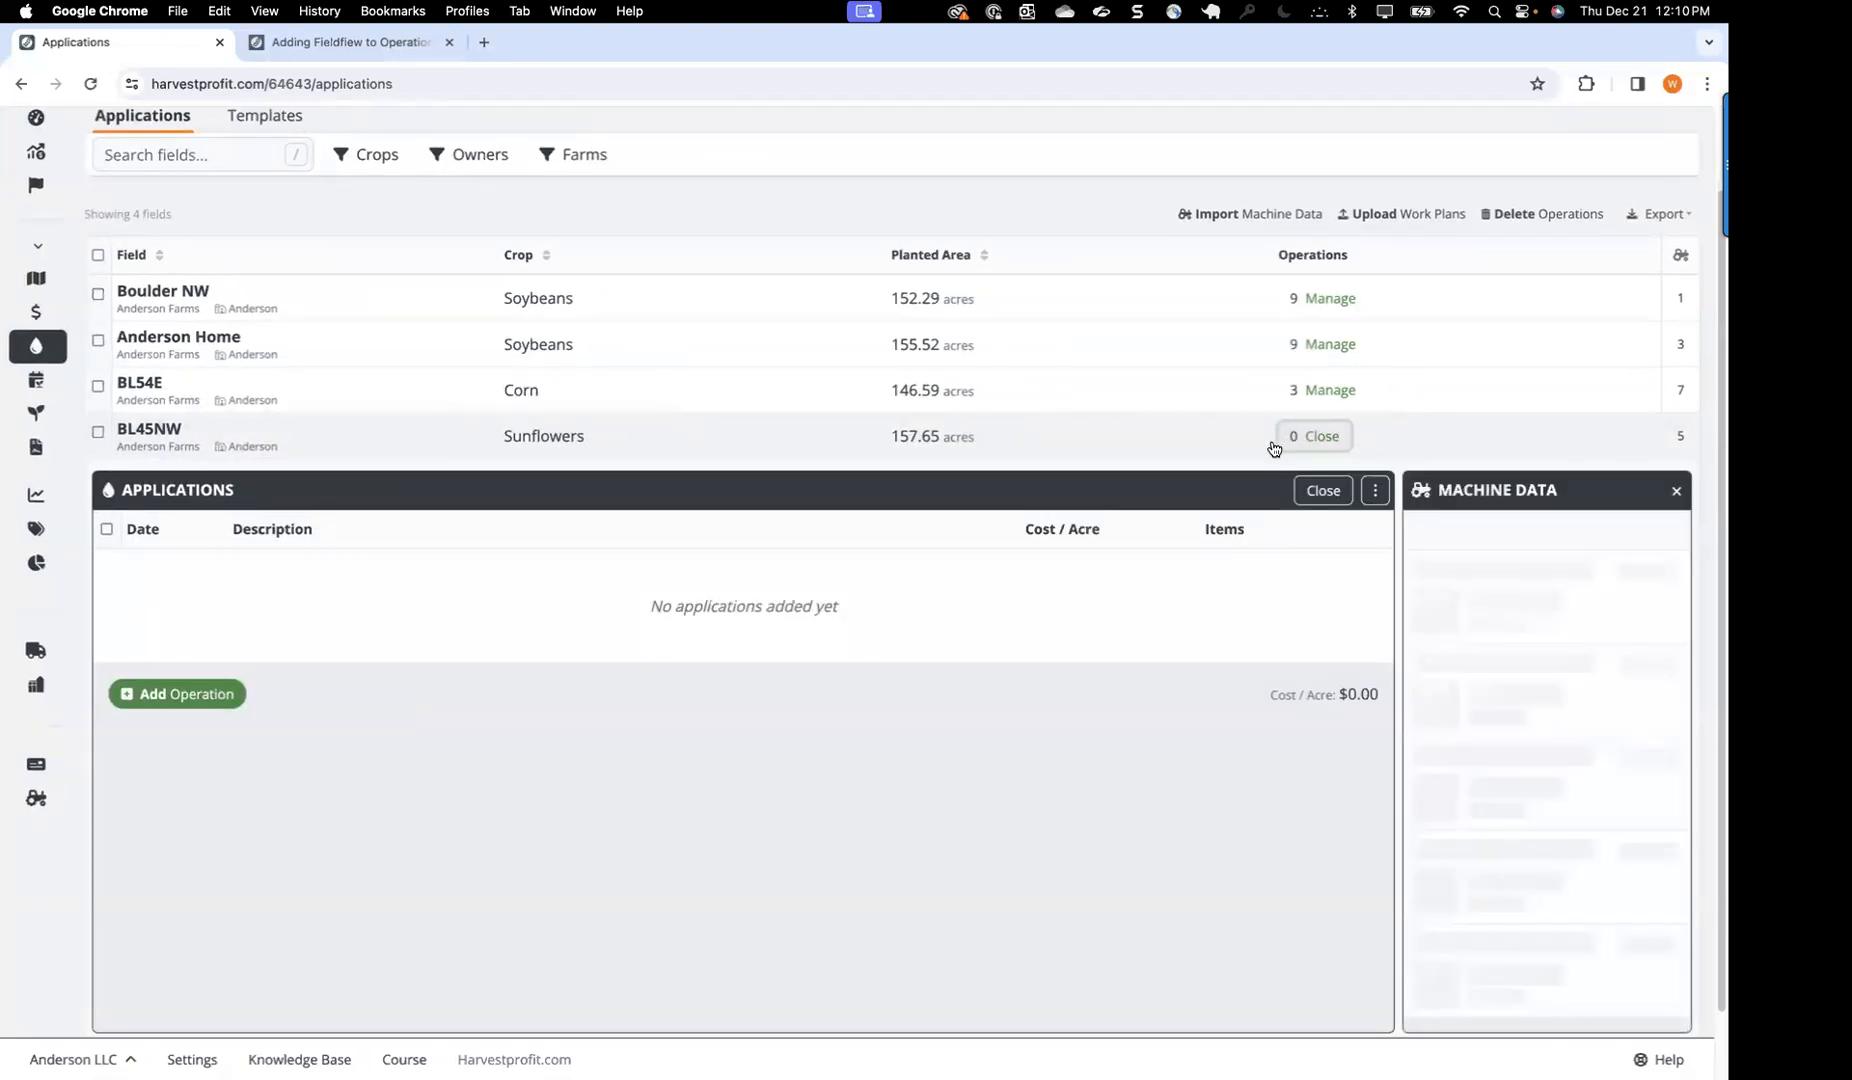
click(1308, 437)
click(1365, 396)
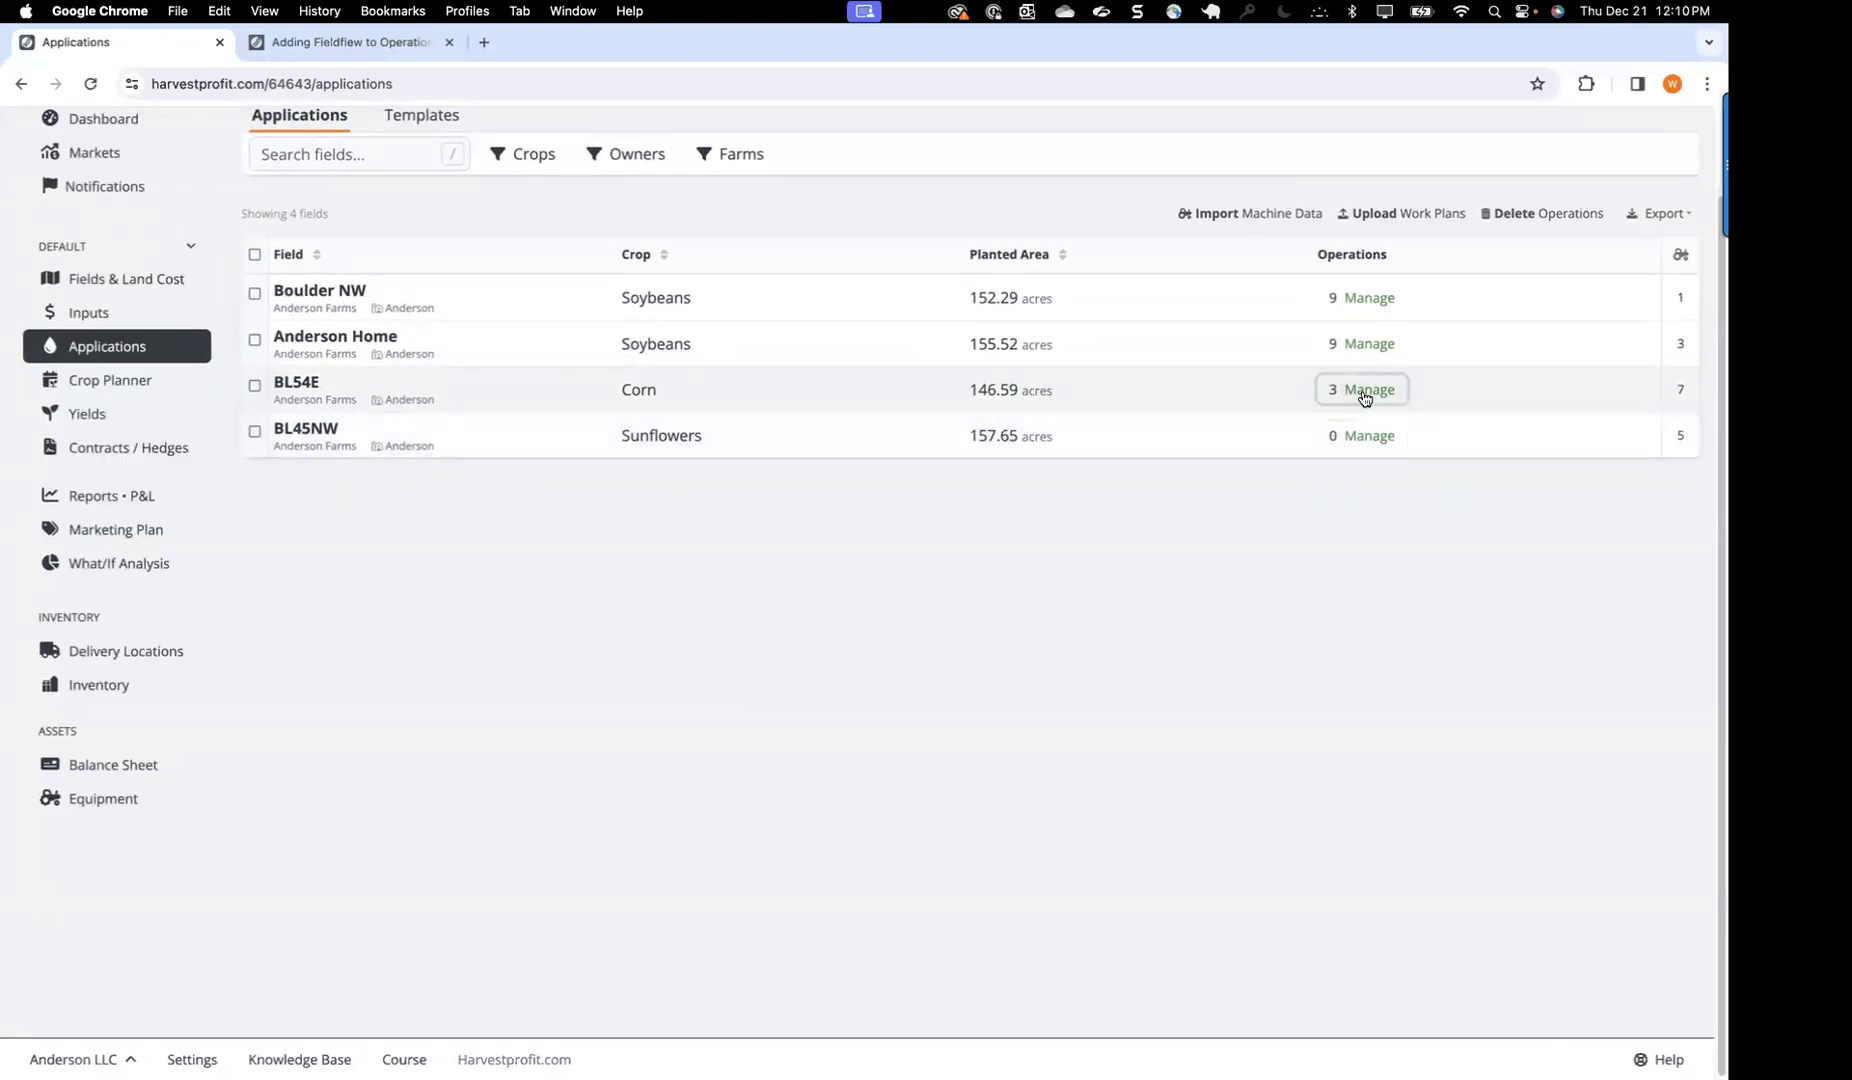
Step: Examine the applications and available machine data of fields BL45NW and BL54E, and close both fields
click(1340, 392)
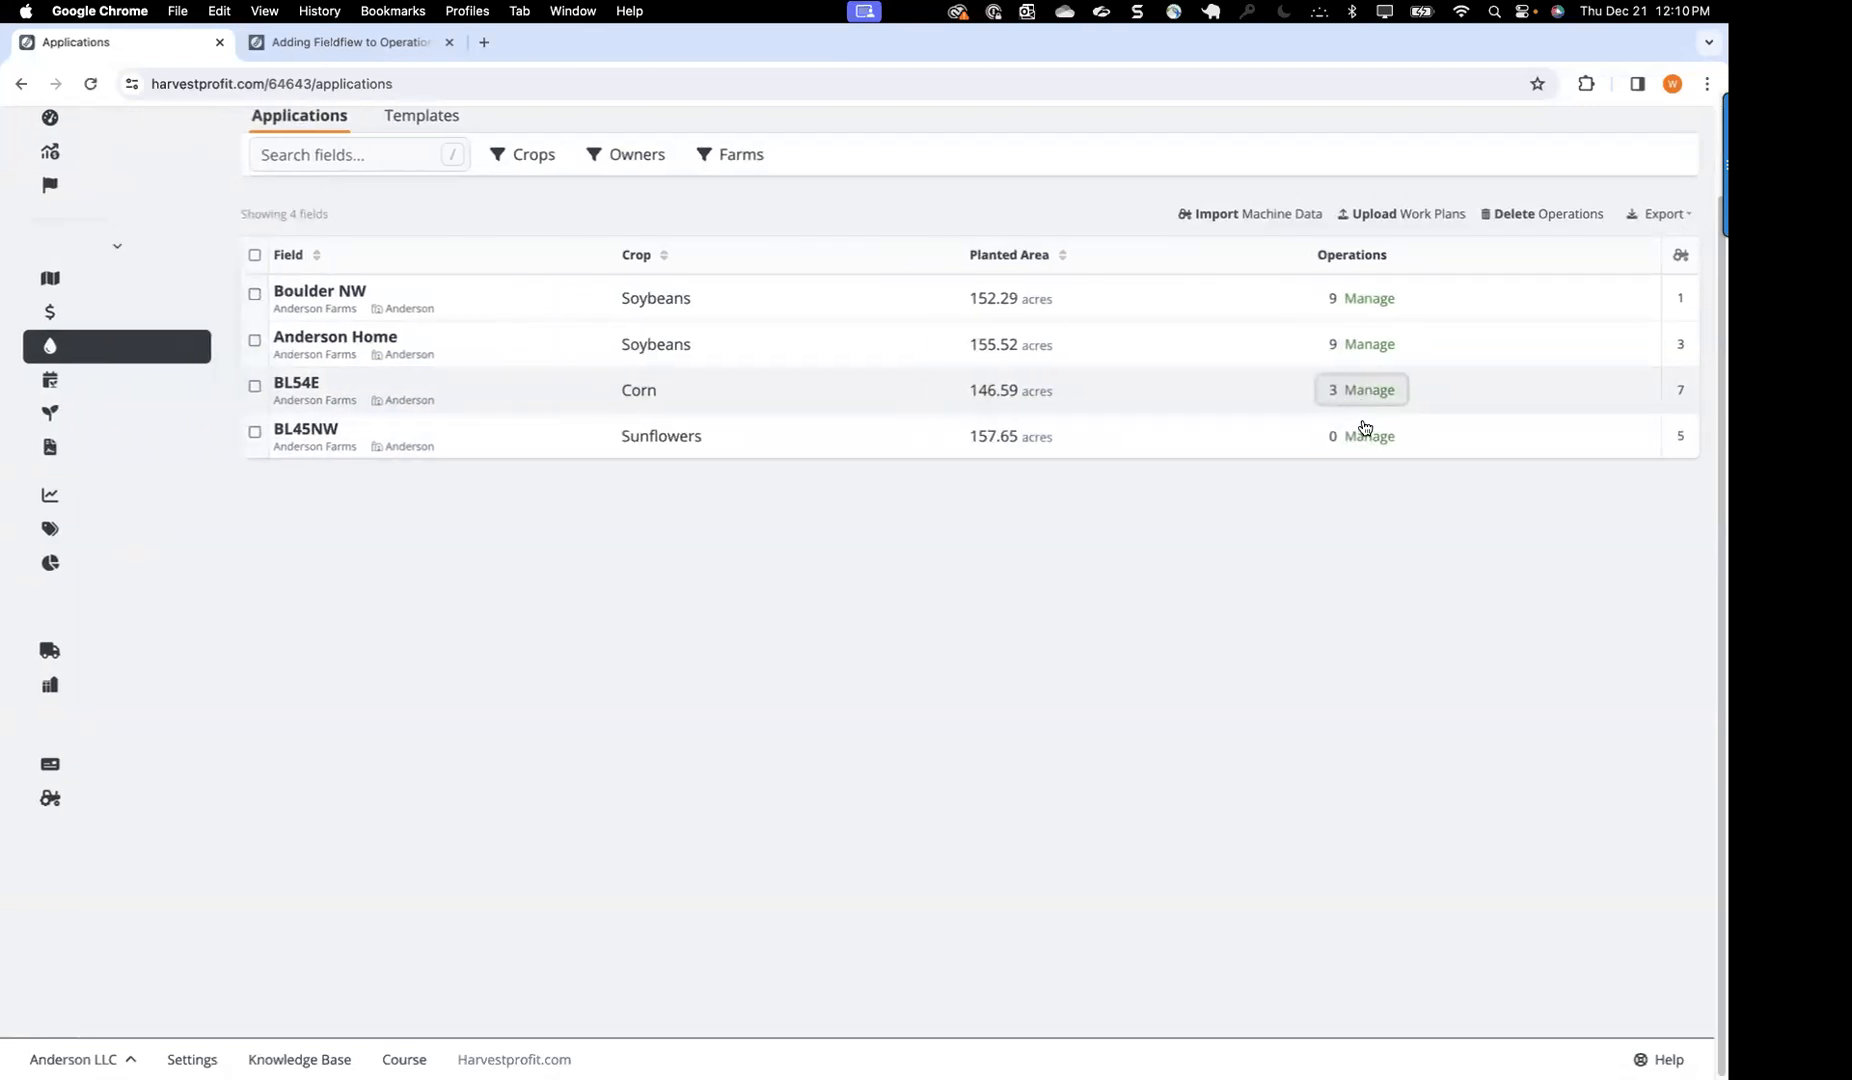
click(1366, 434)
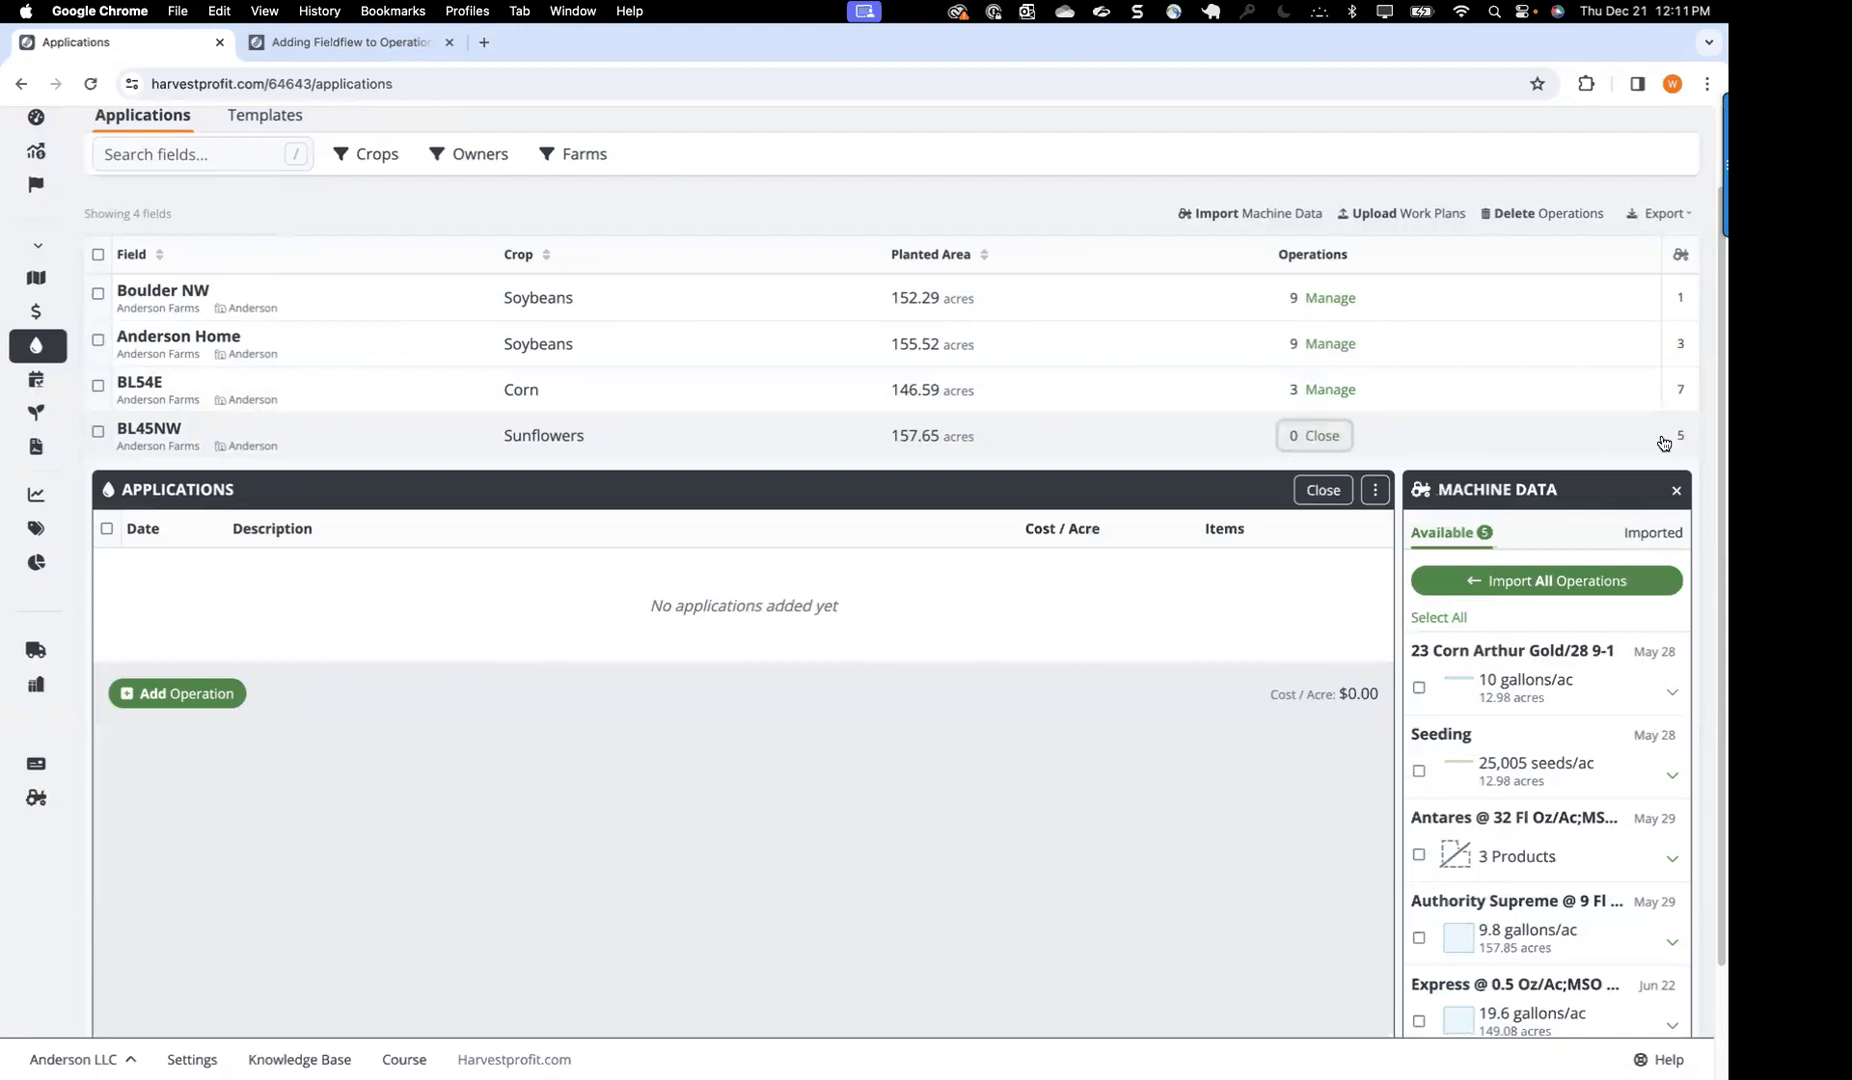
click(1297, 442)
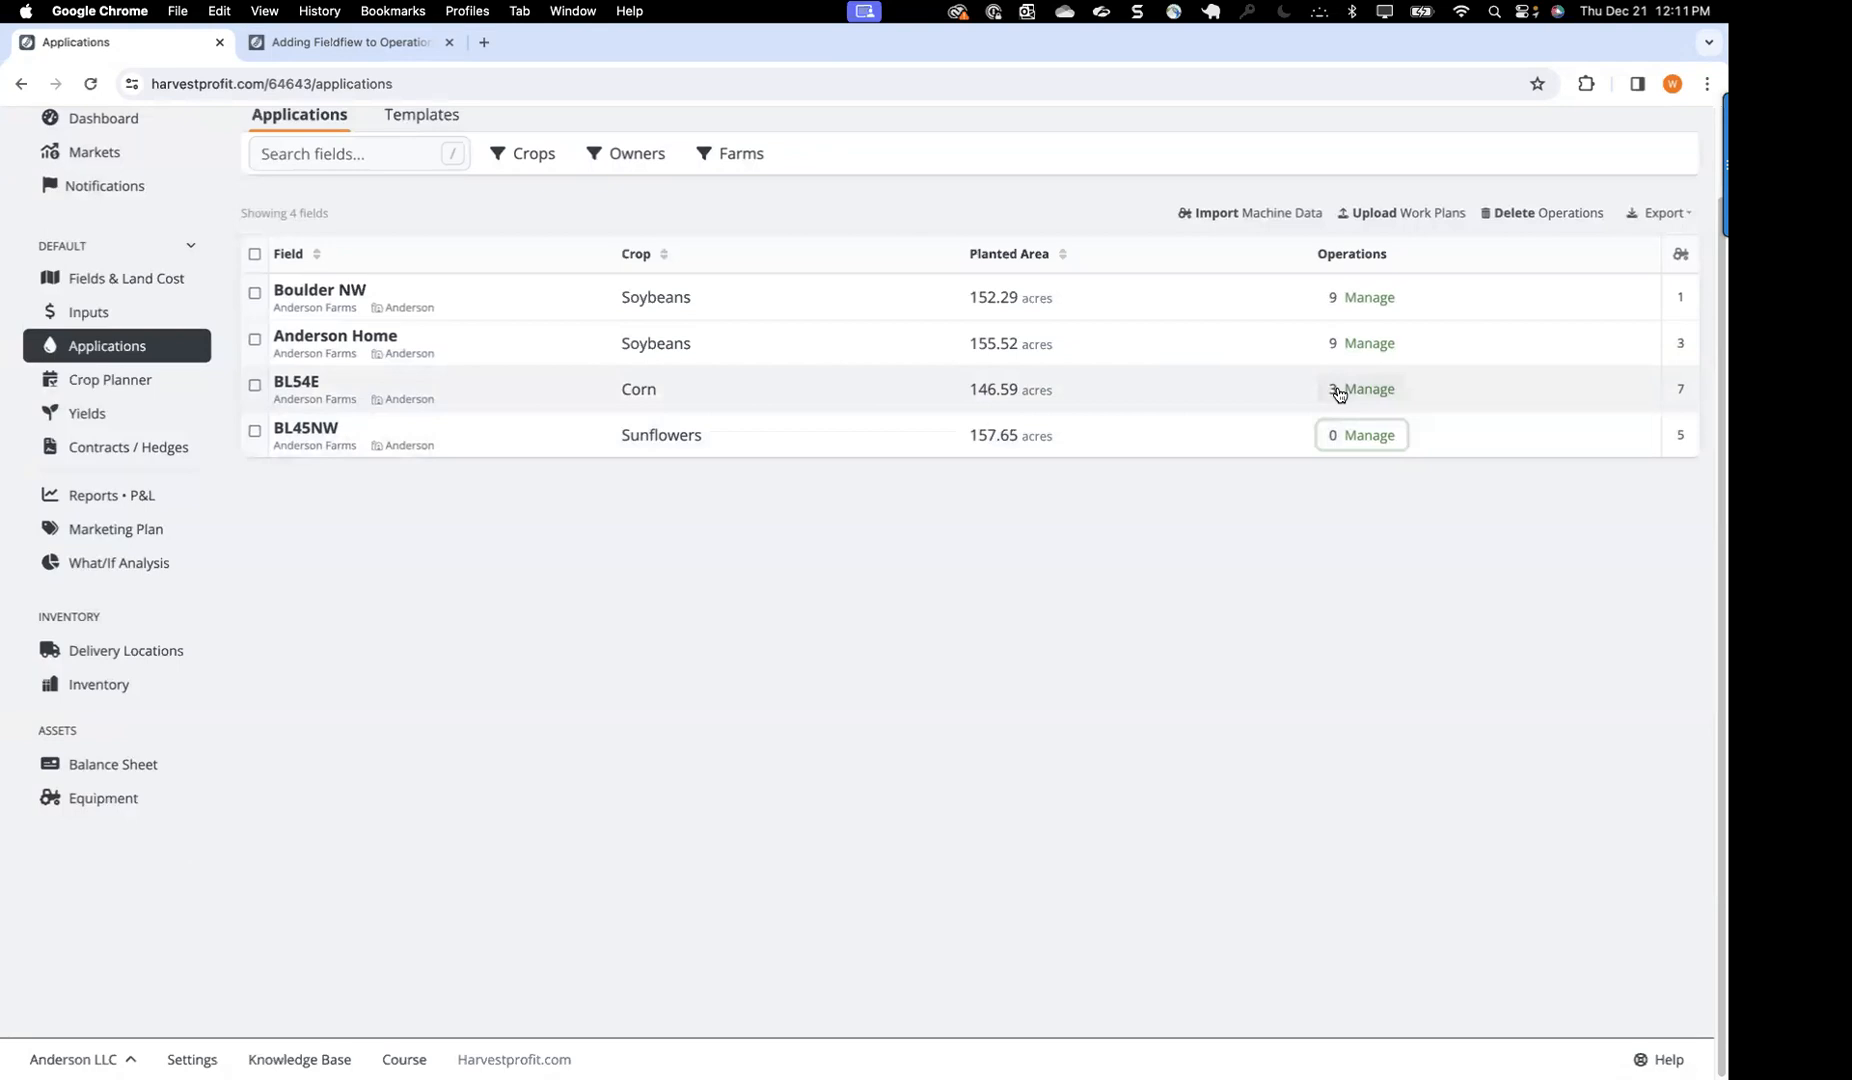
click(1368, 390)
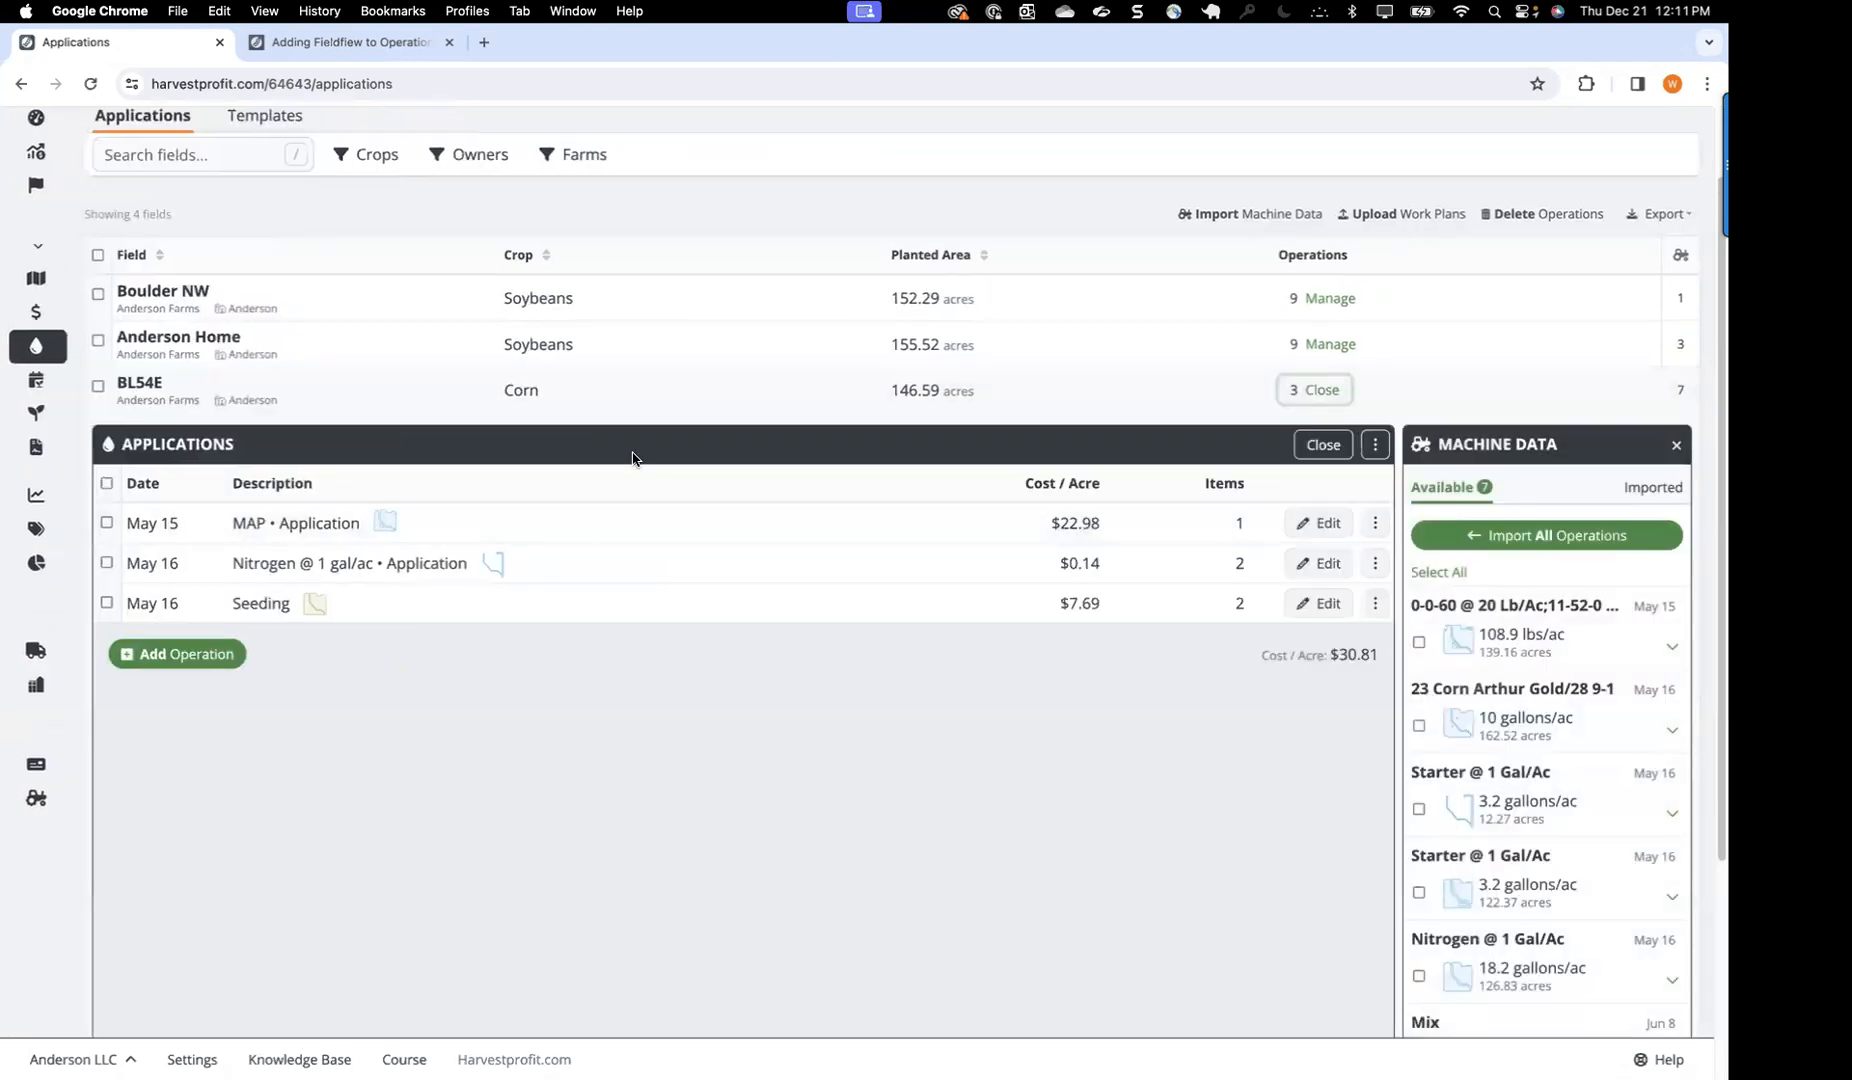
scroll(632, 459, down, 3)
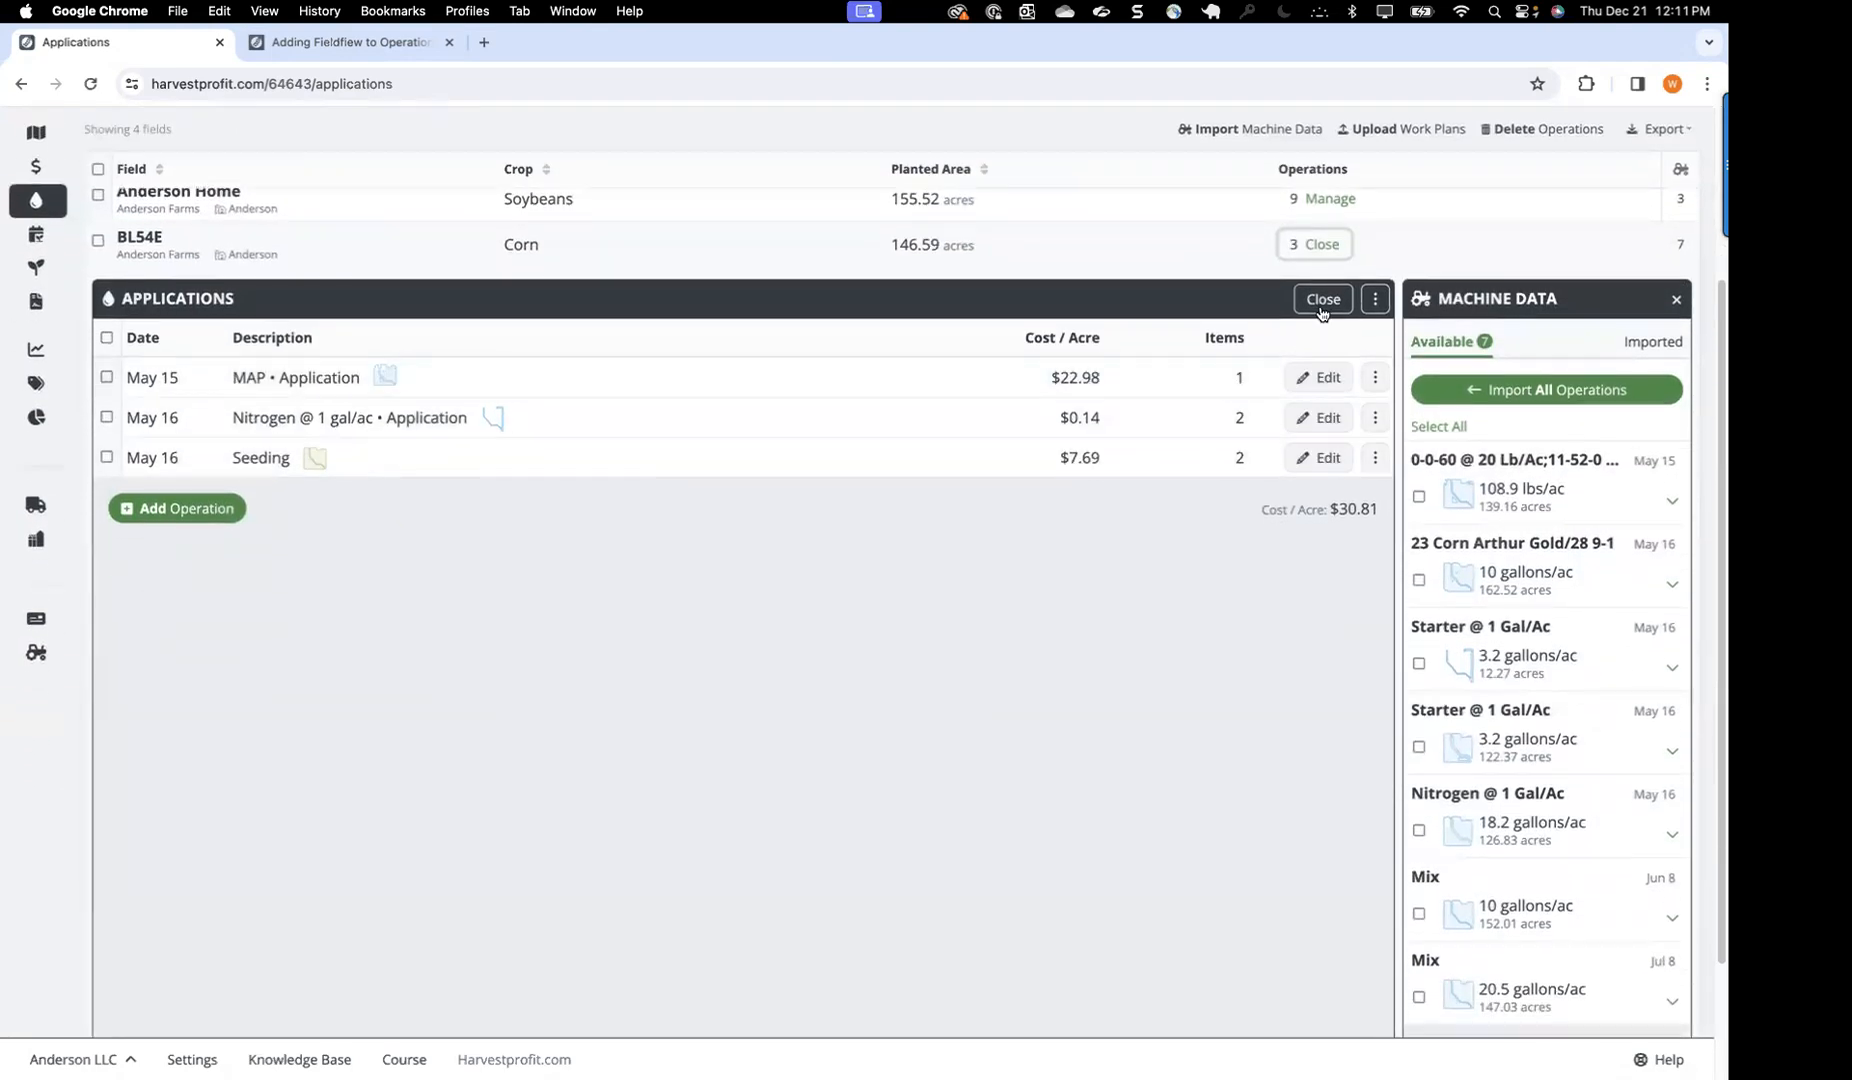
scroll(1320, 312, down, 1)
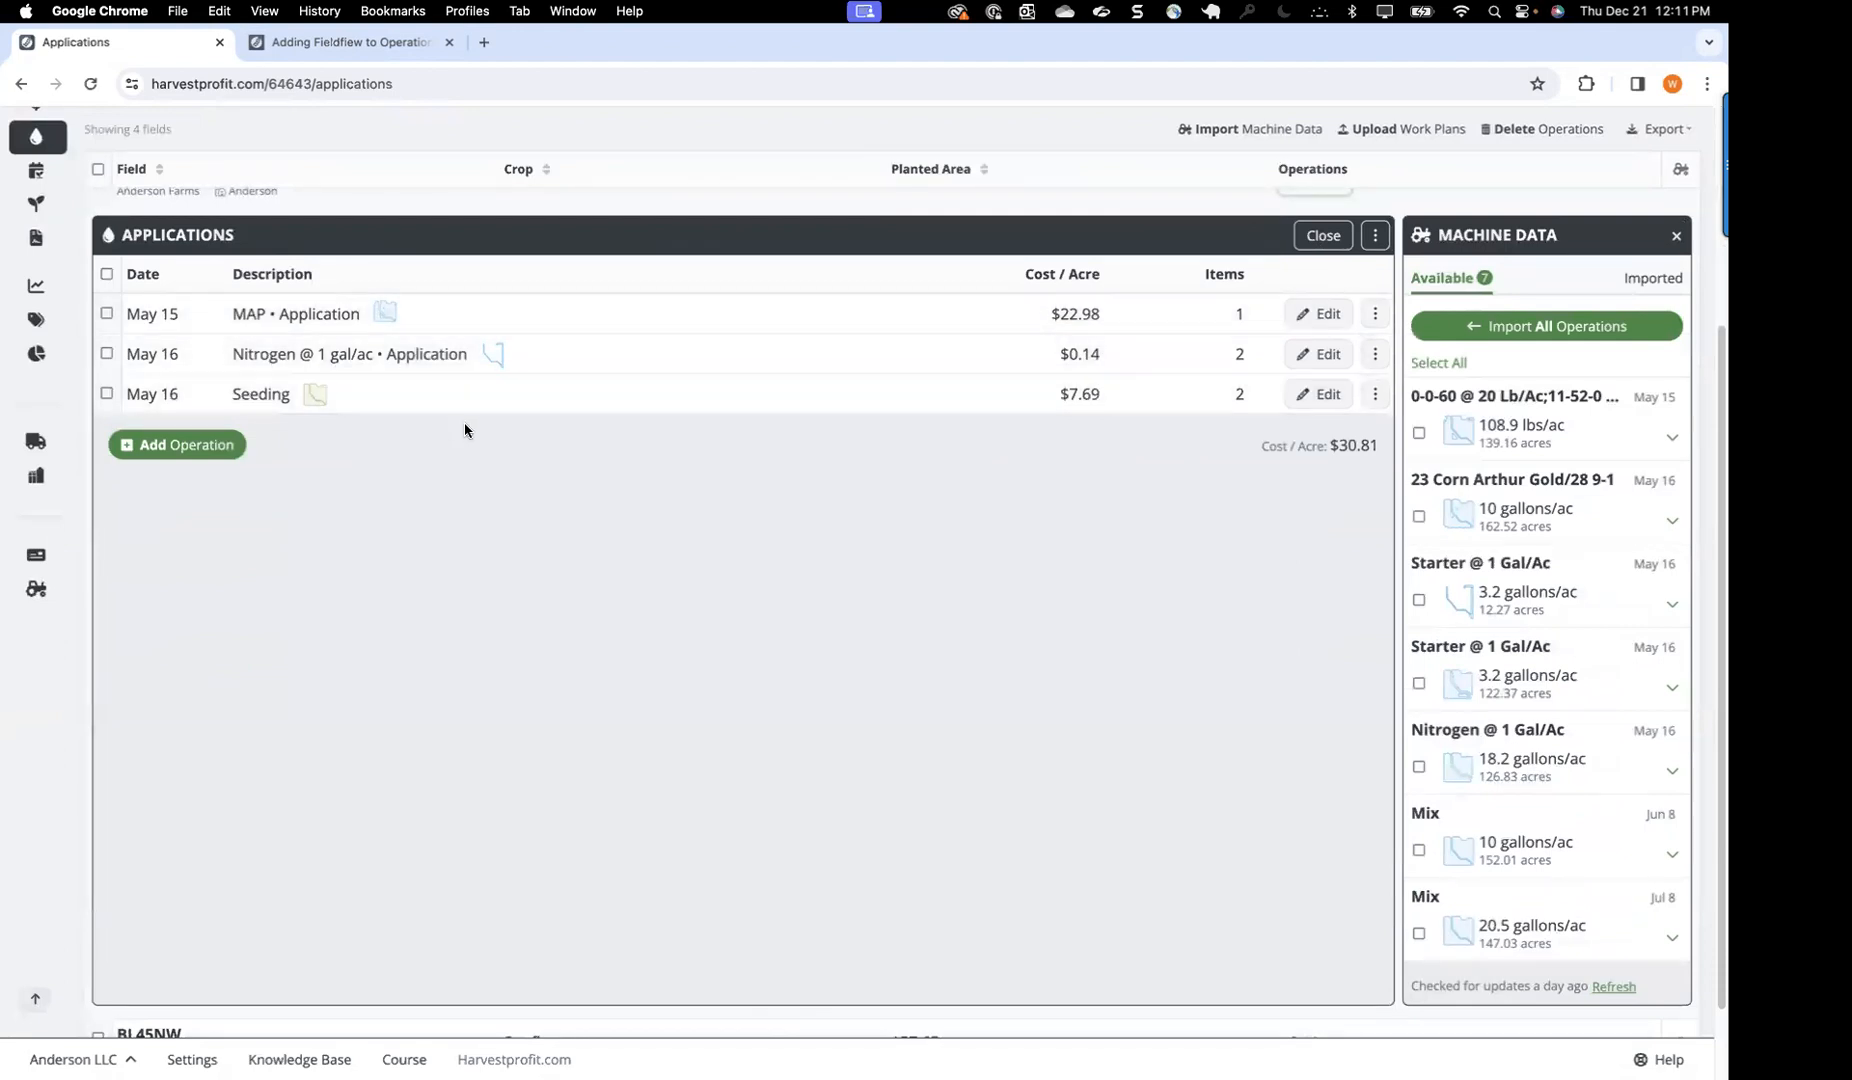
scroll(464, 430, up, 2)
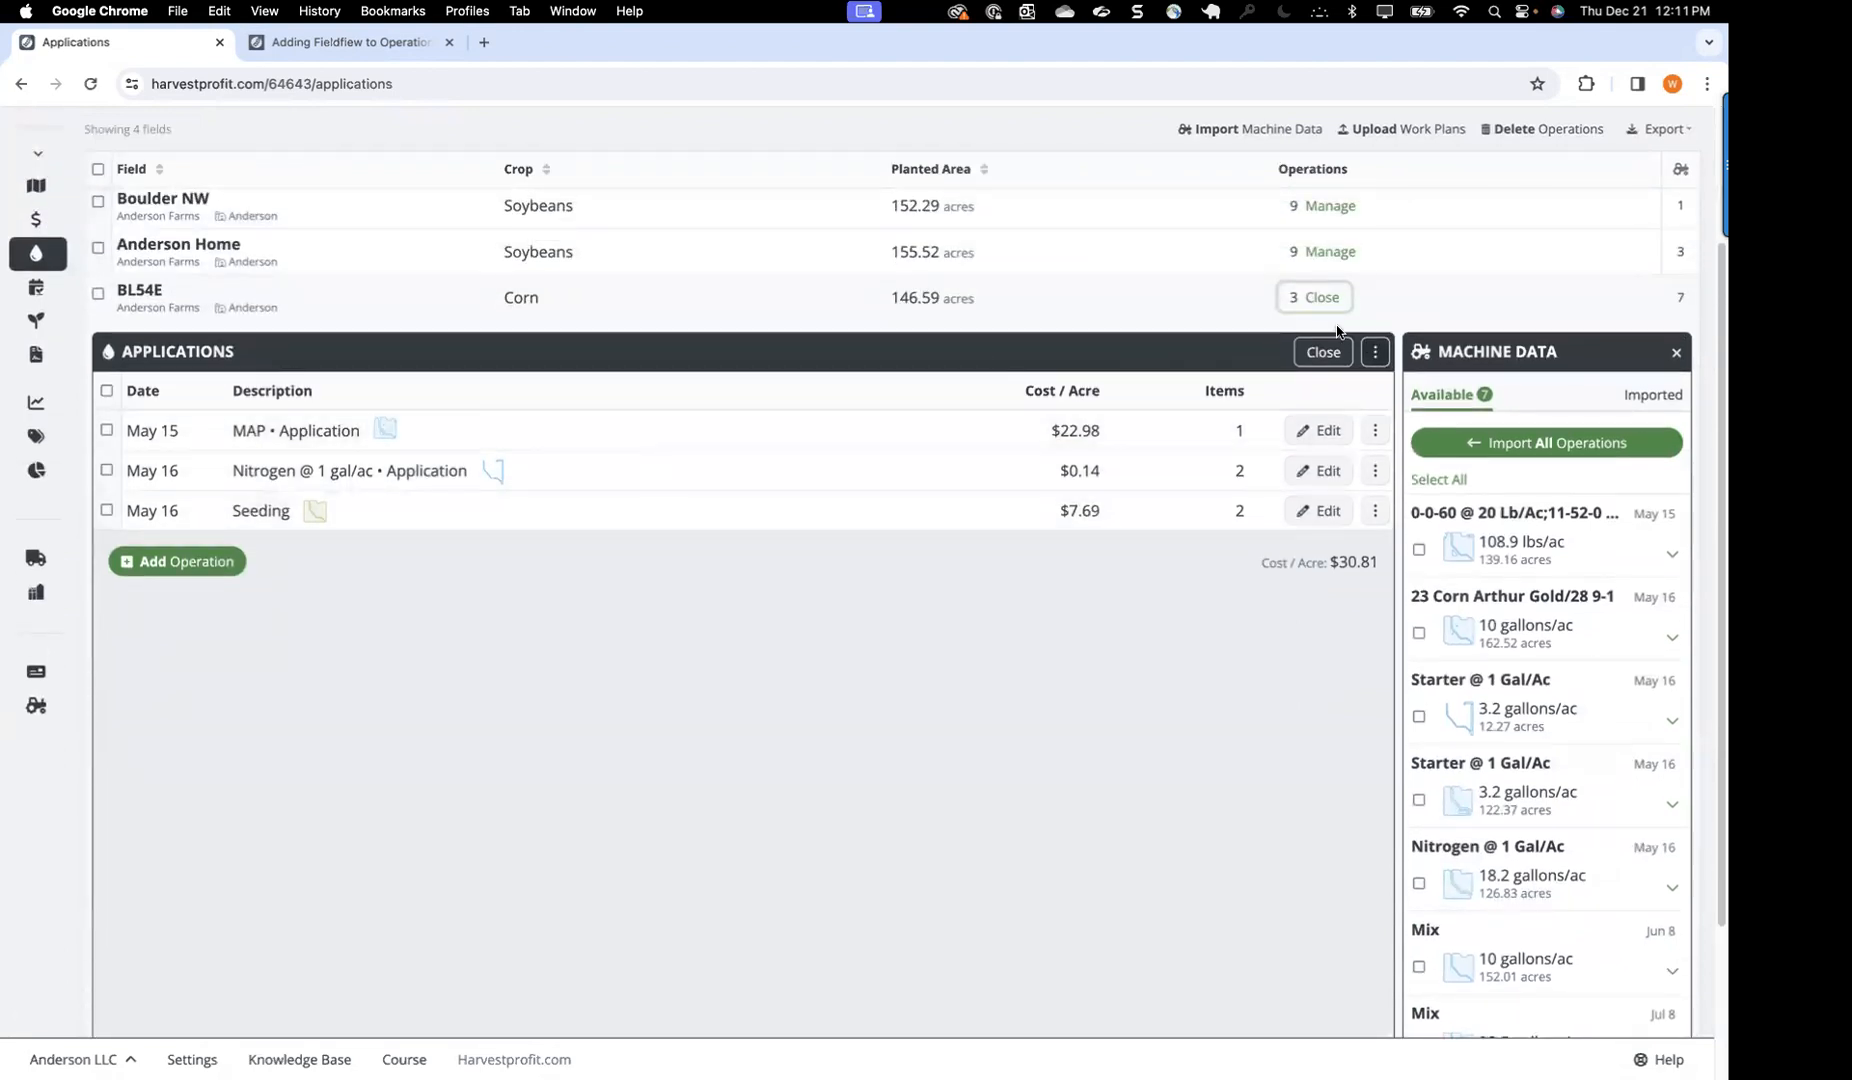
click(1325, 302)
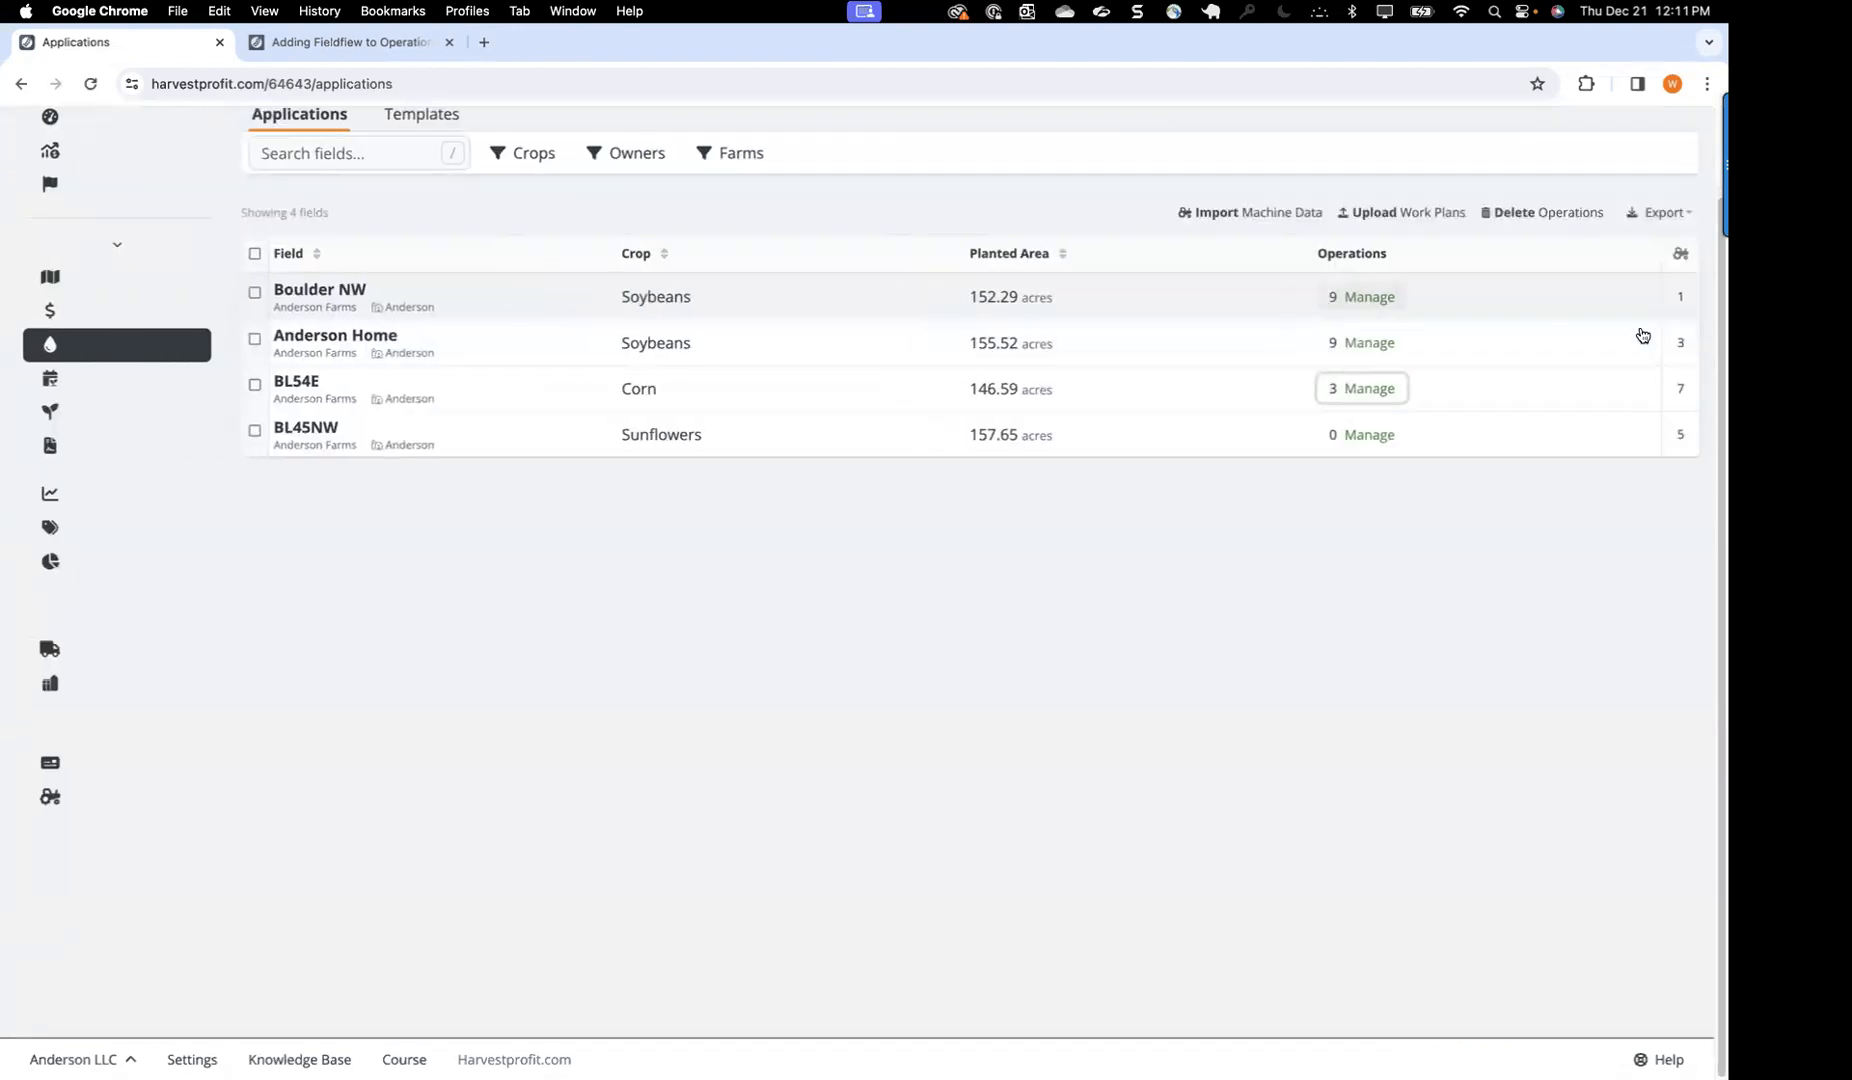
click(1685, 391)
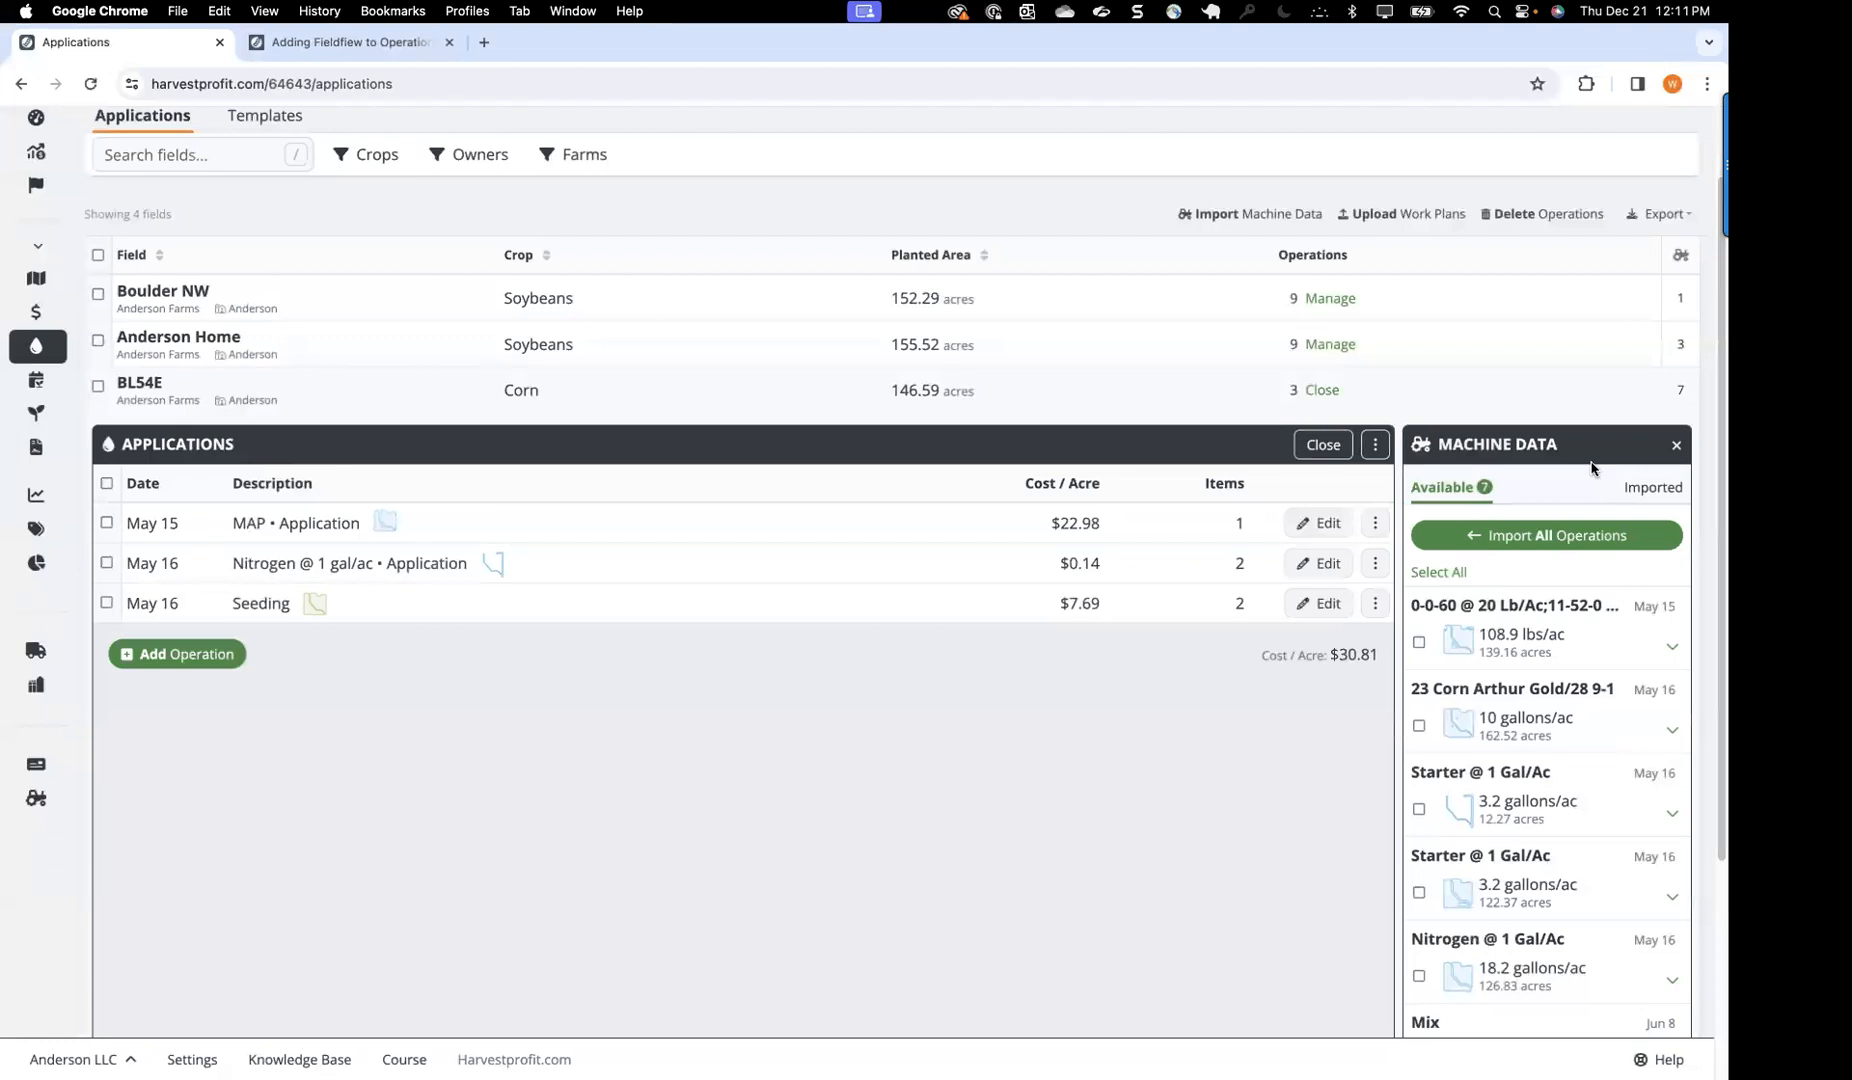
click(1322, 391)
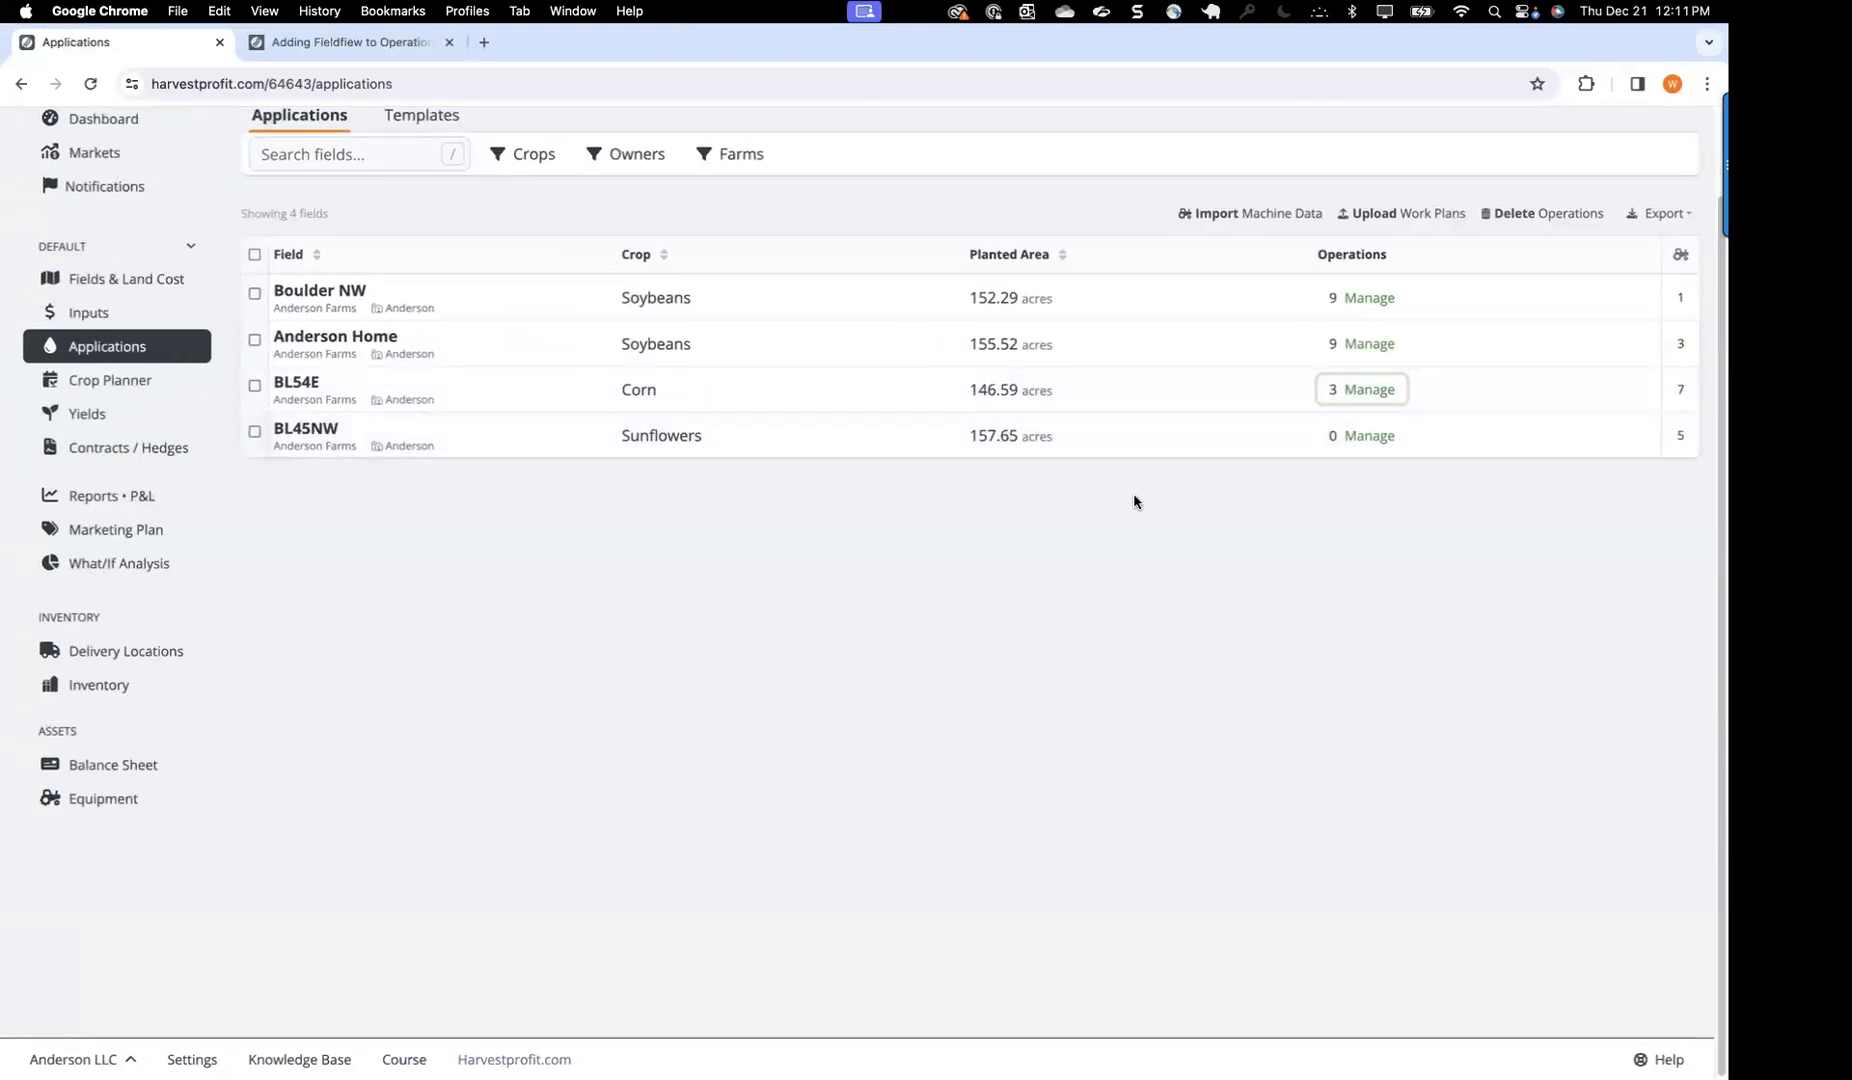
Step: Import sunflower field BL45NW's Seeding machine operation, matching its unnamed seed variety to Panther Sunflowers
click(1376, 441)
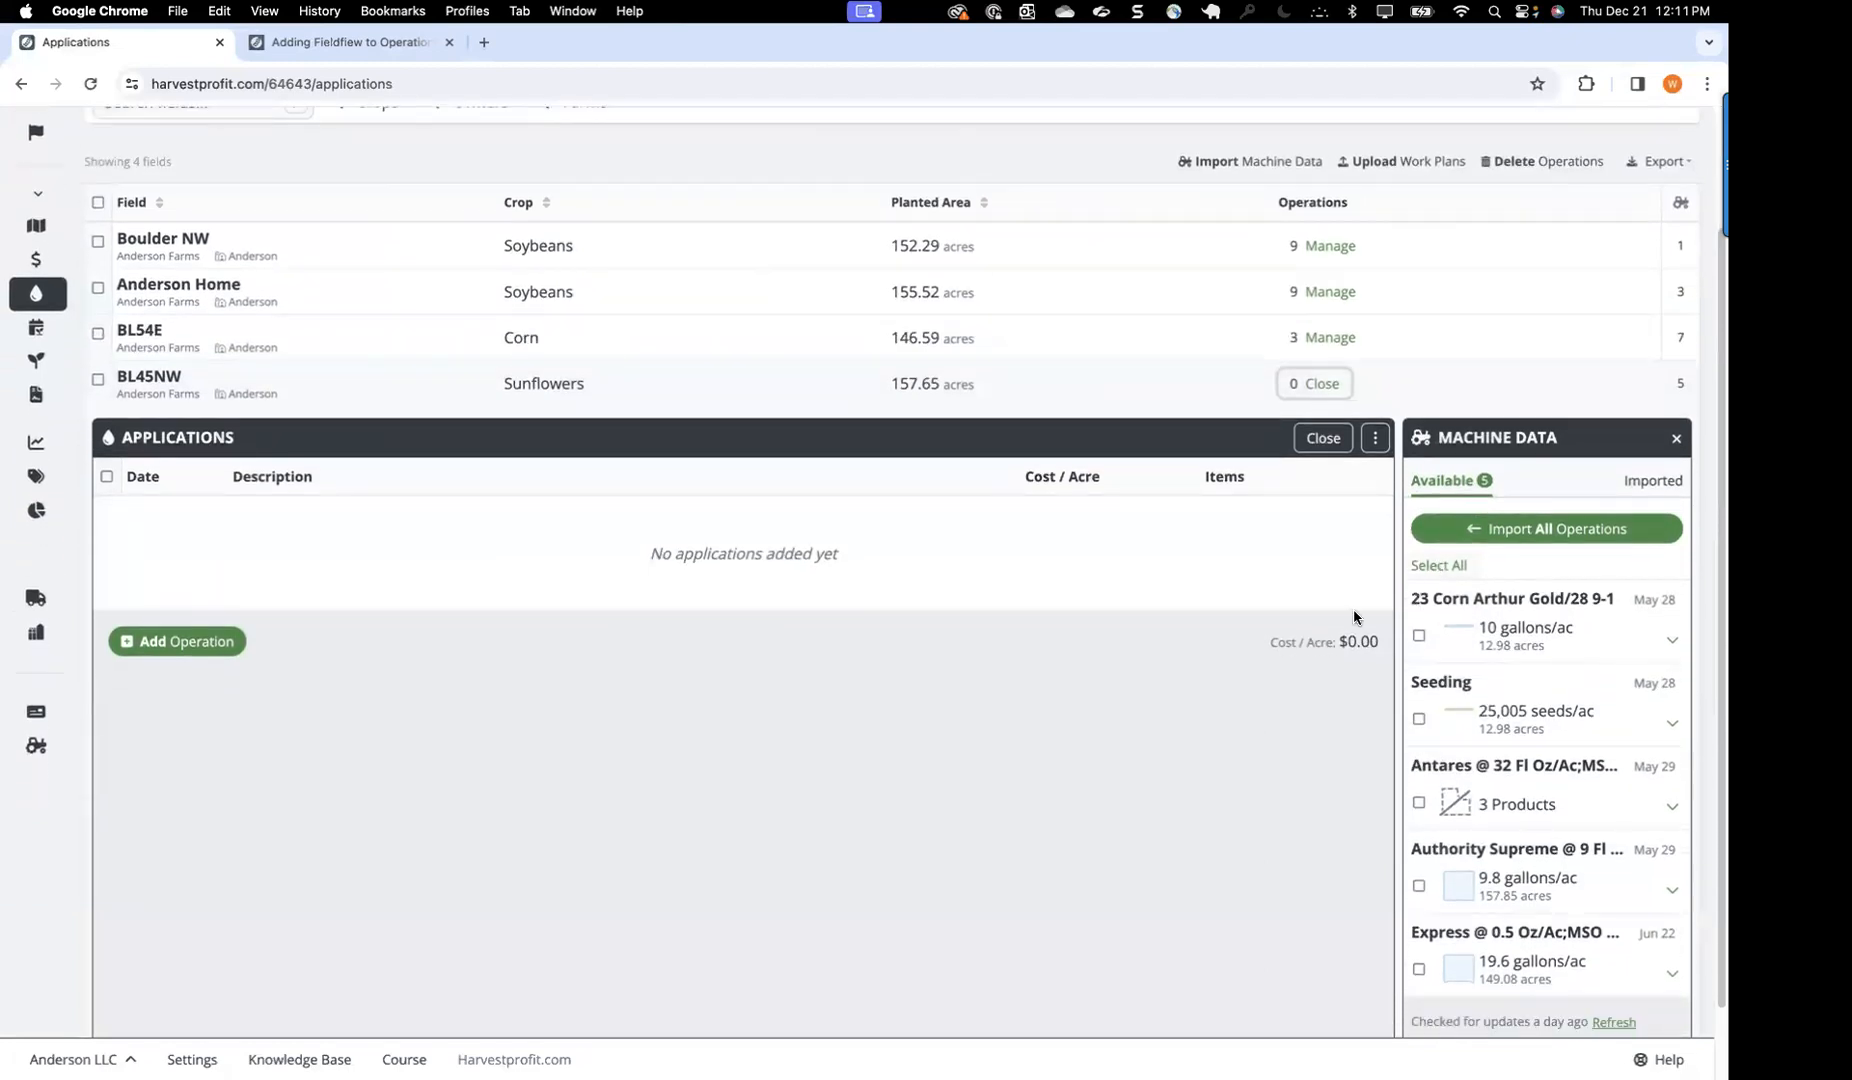
click(1421, 729)
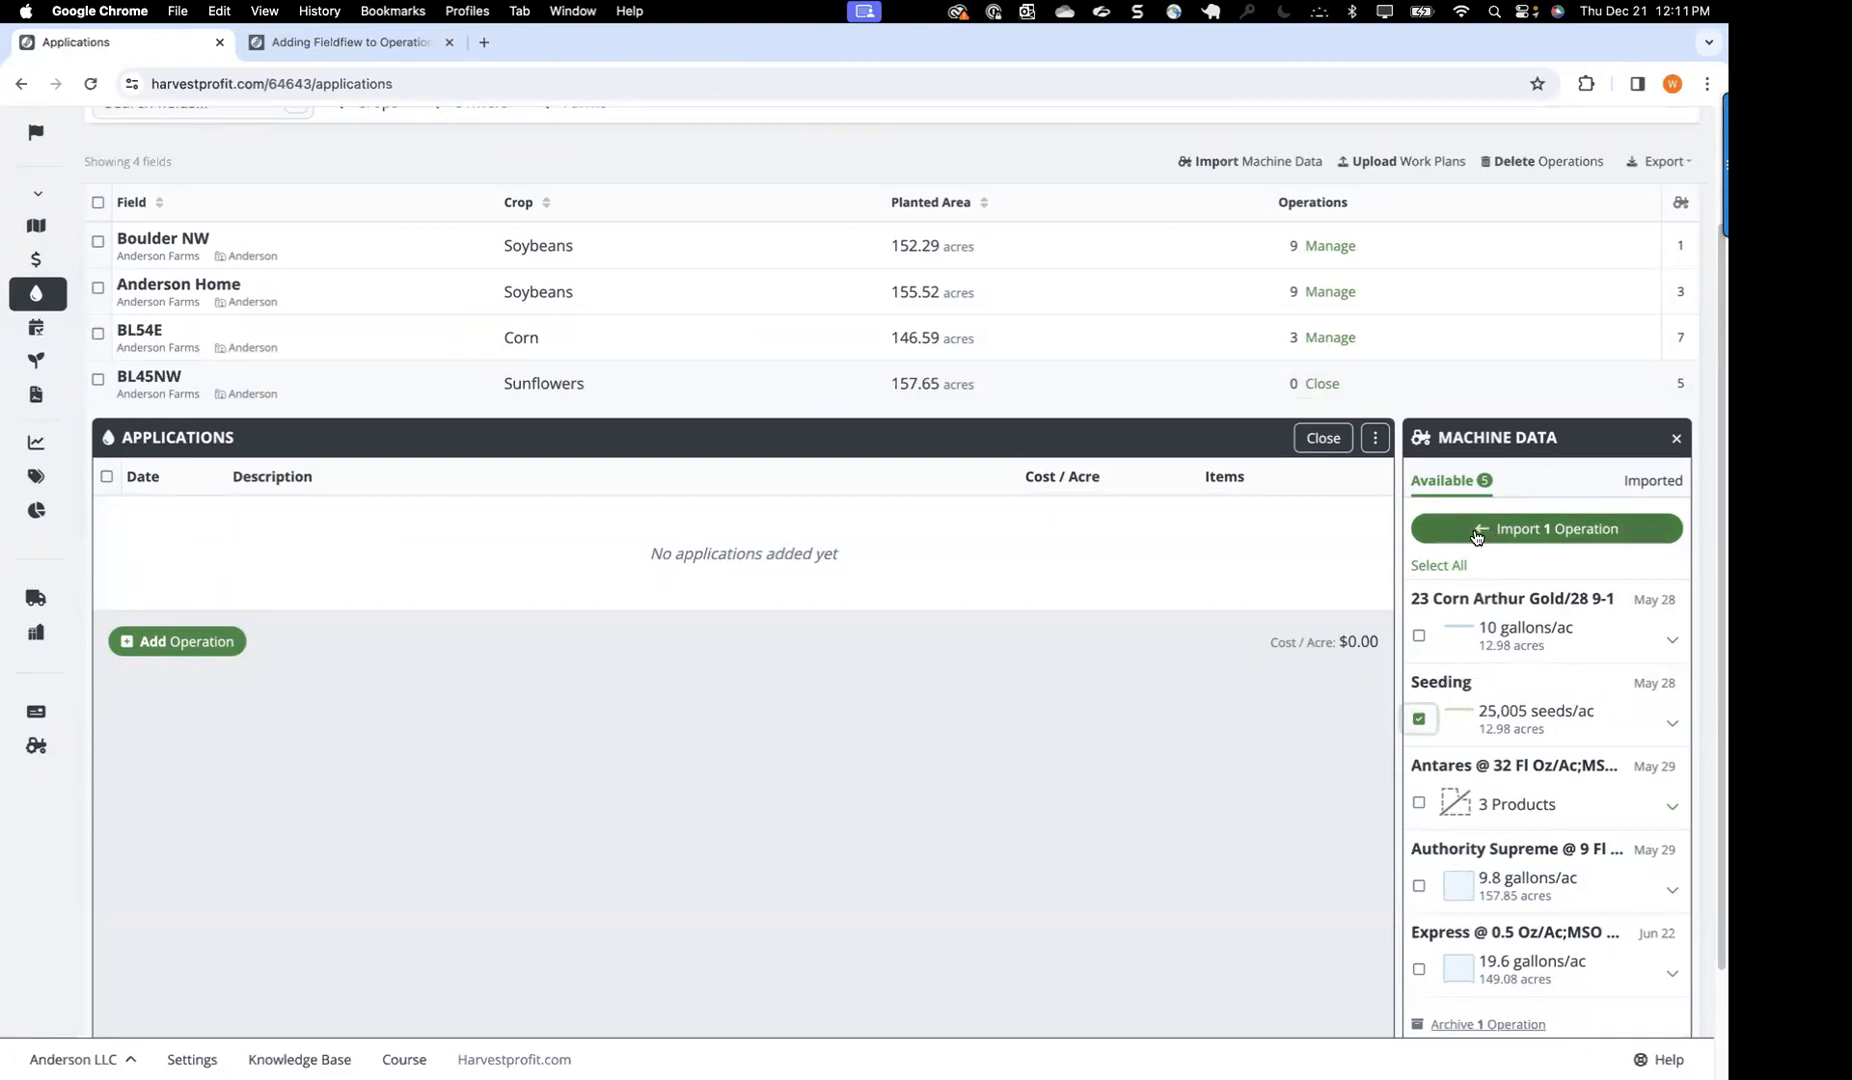
click(1521, 529)
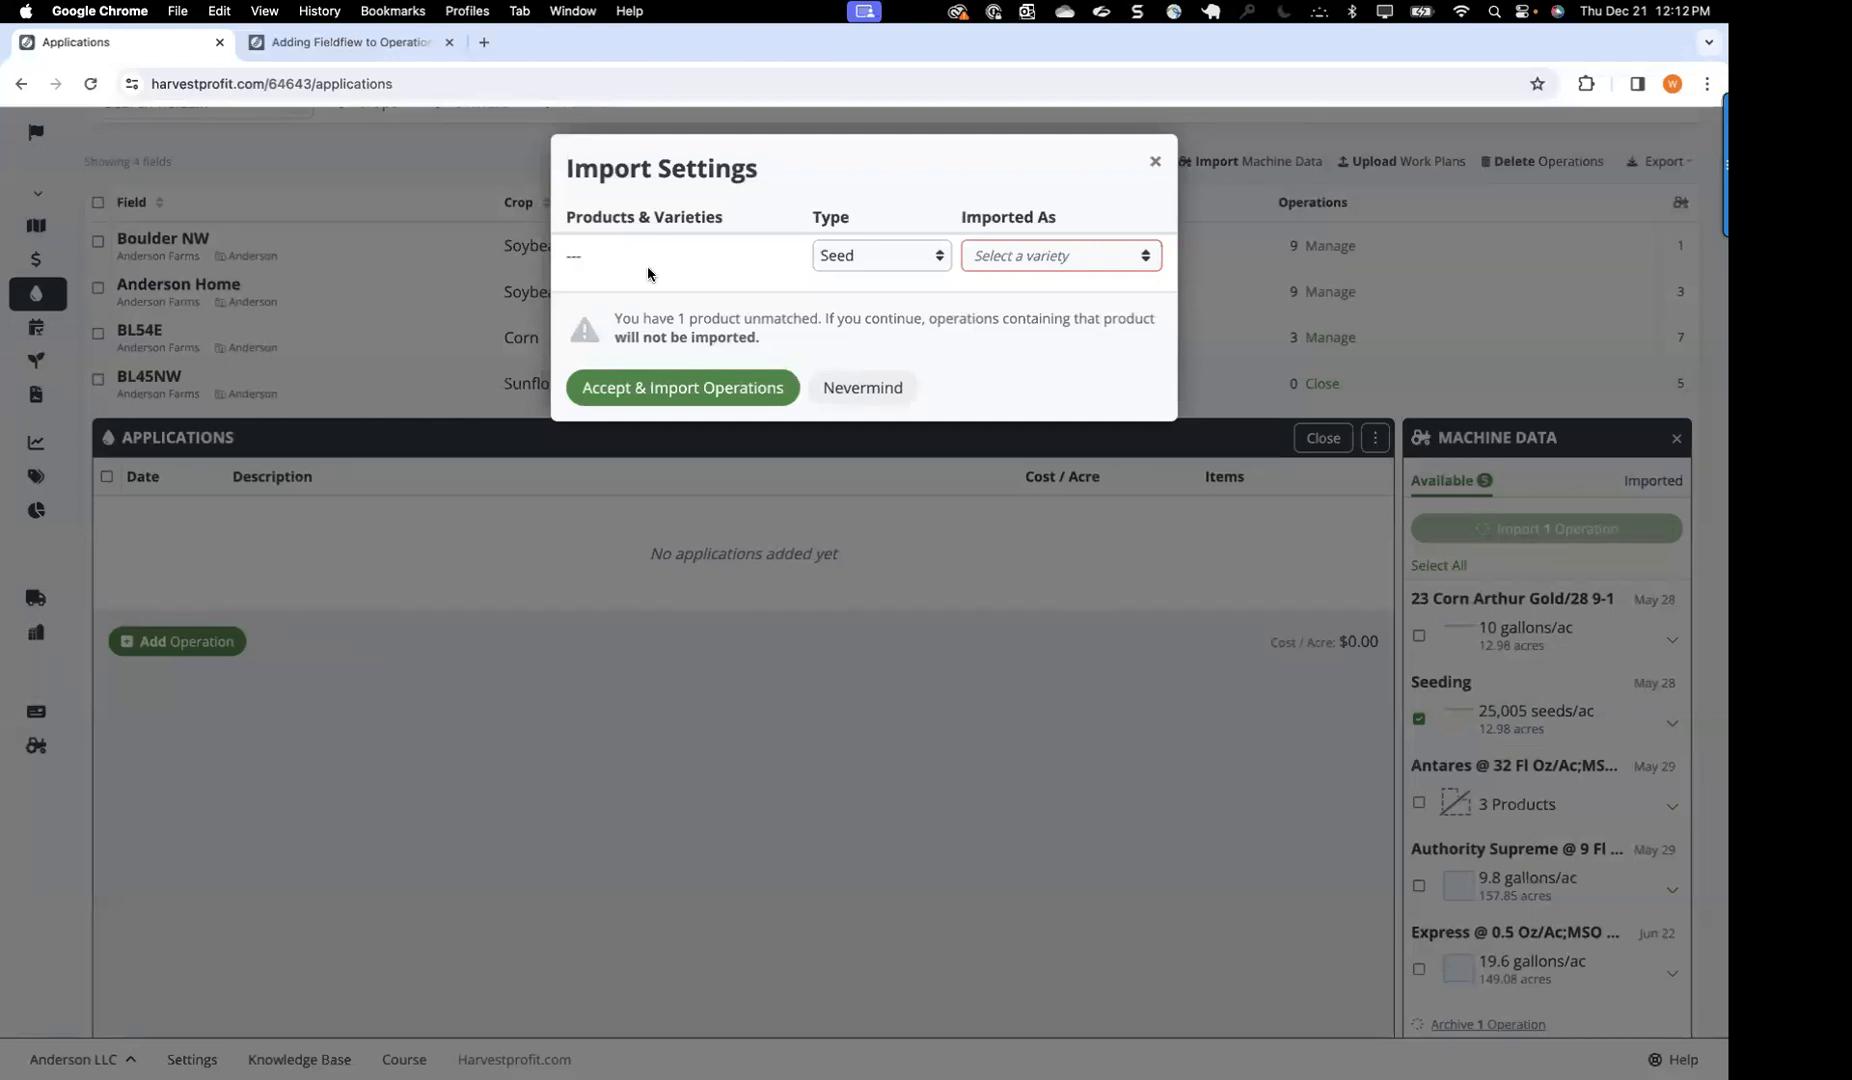
click(1003, 256)
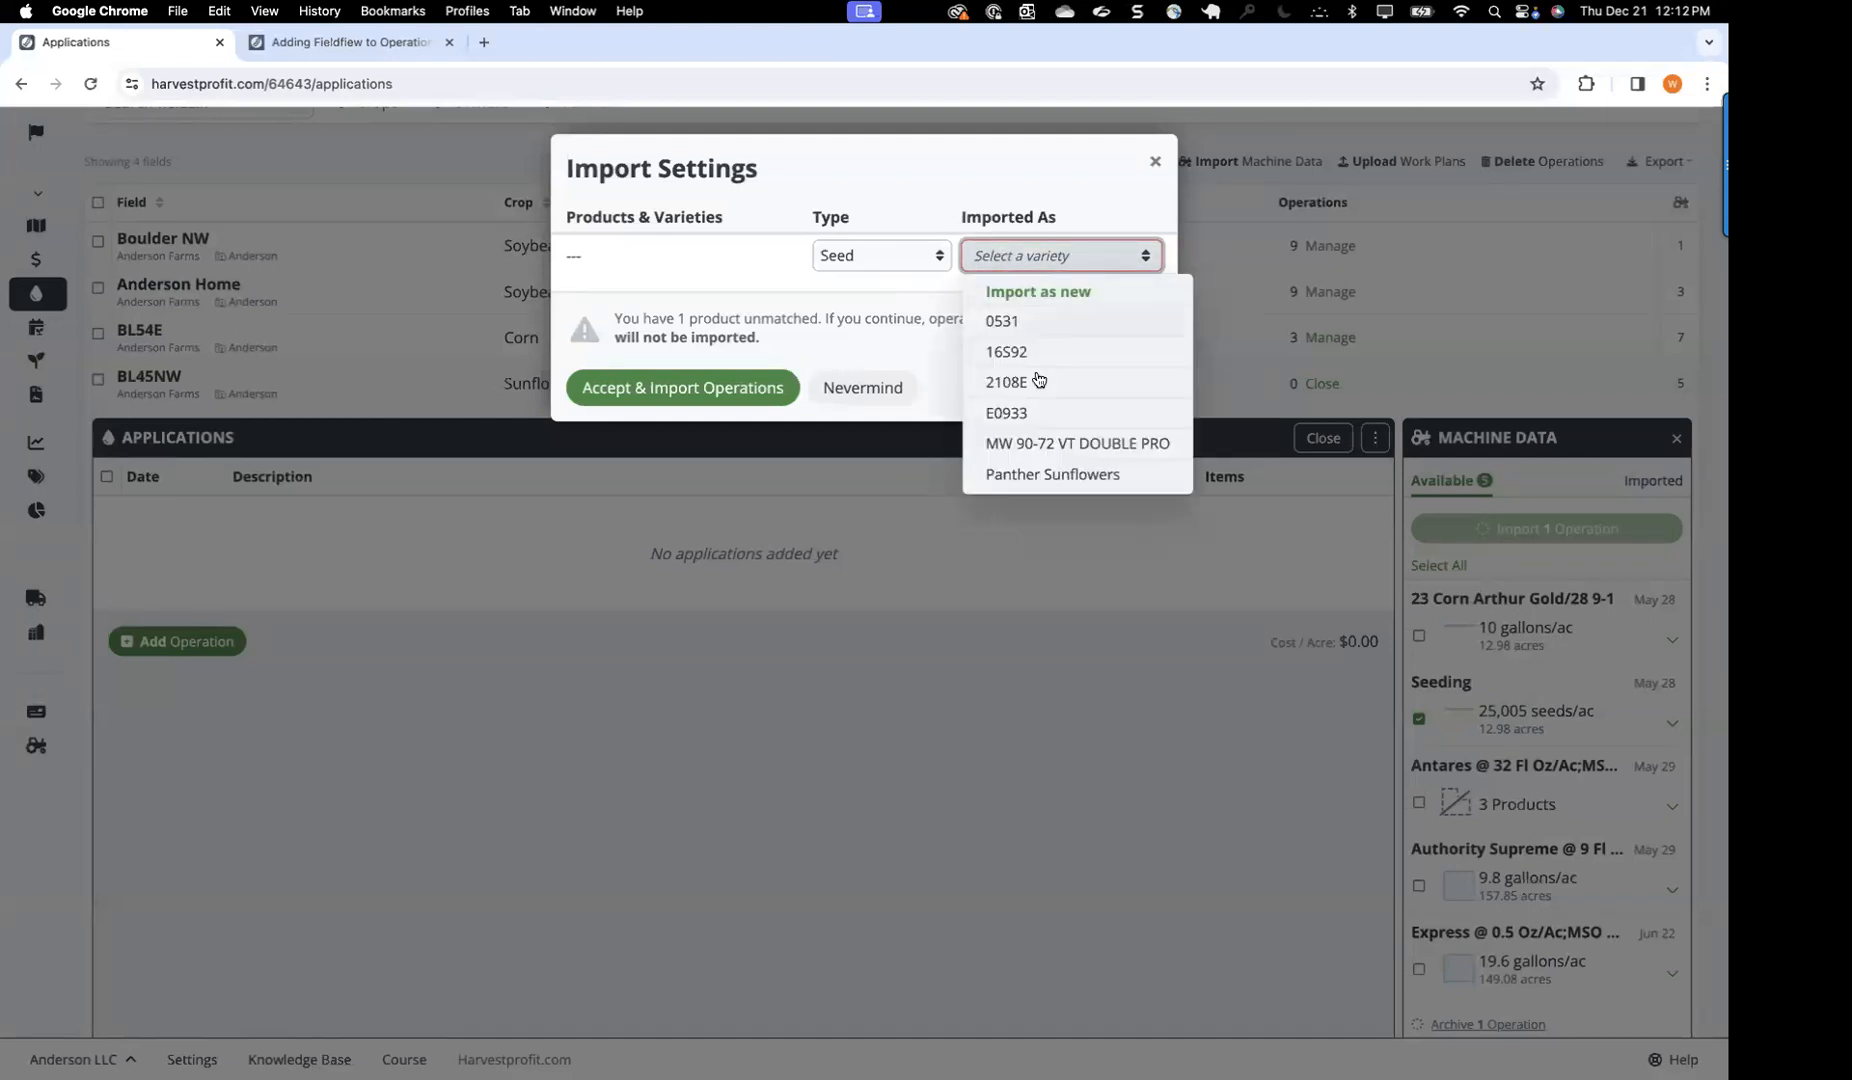
click(1030, 476)
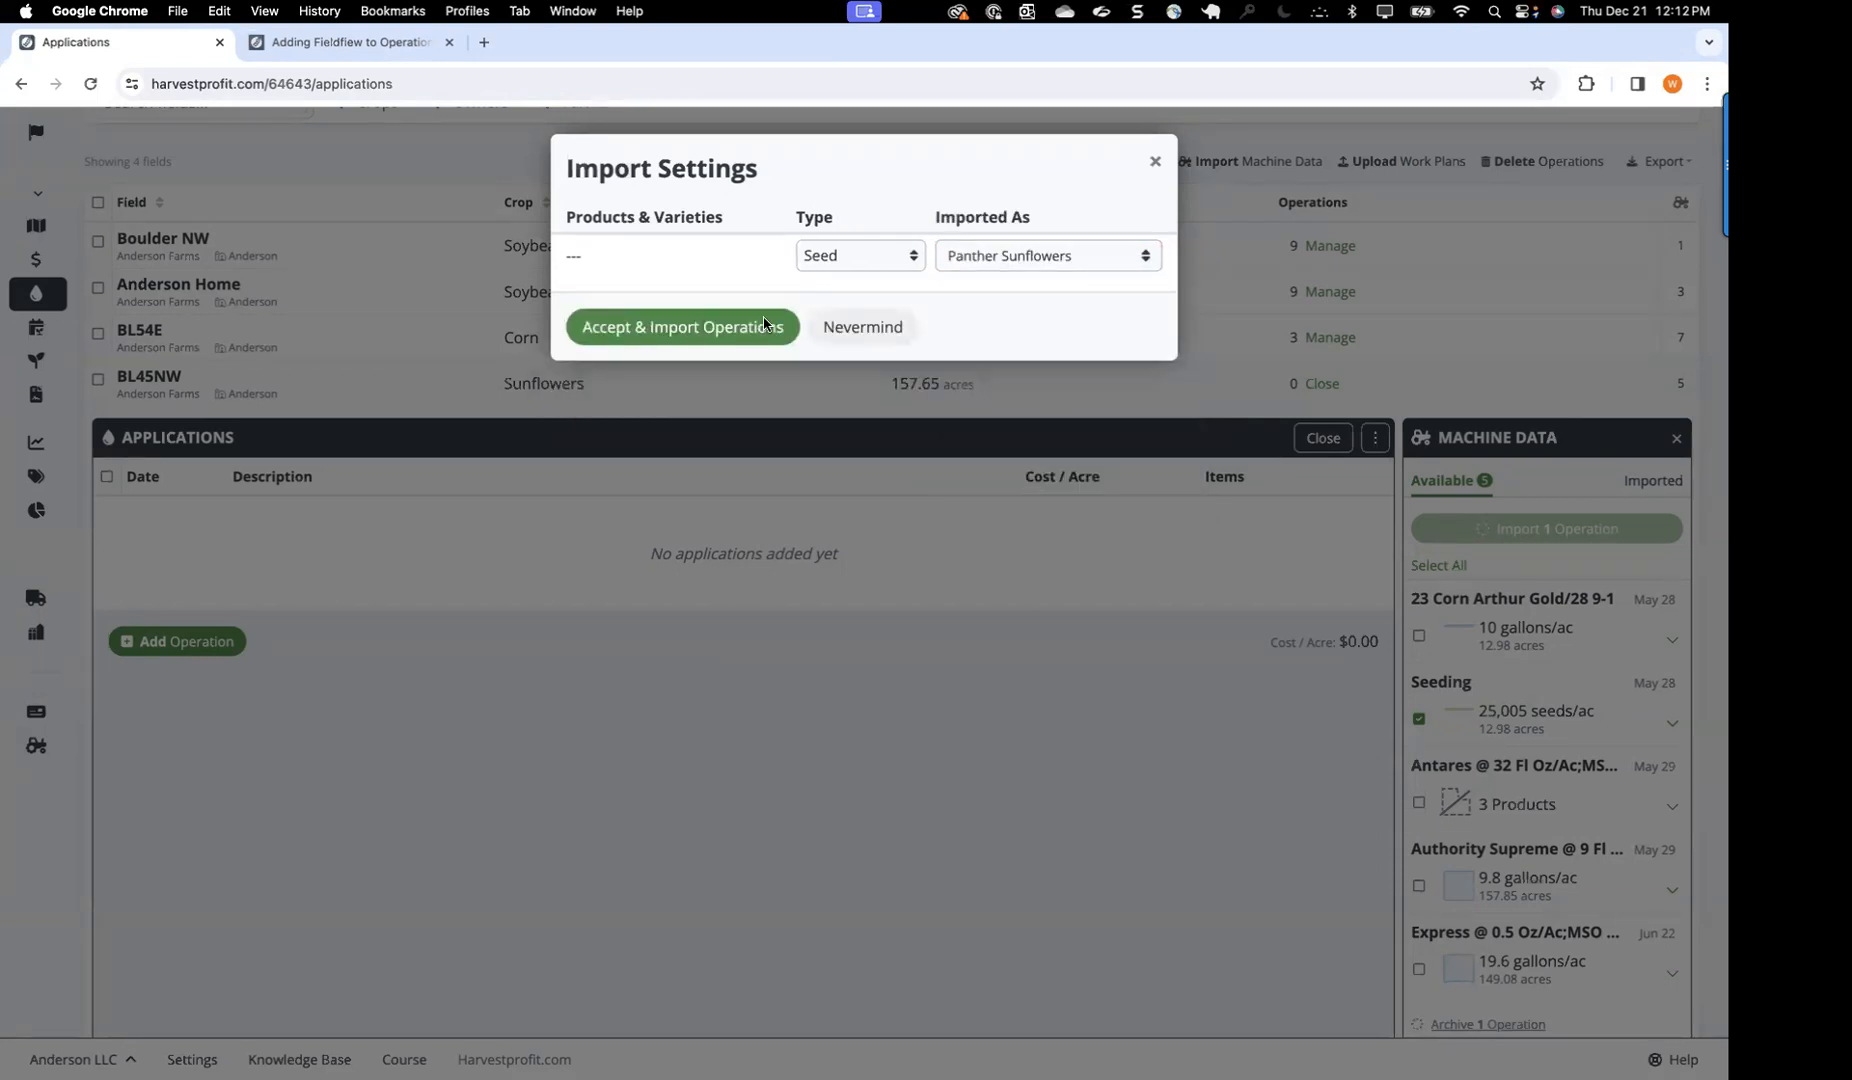
click(632, 330)
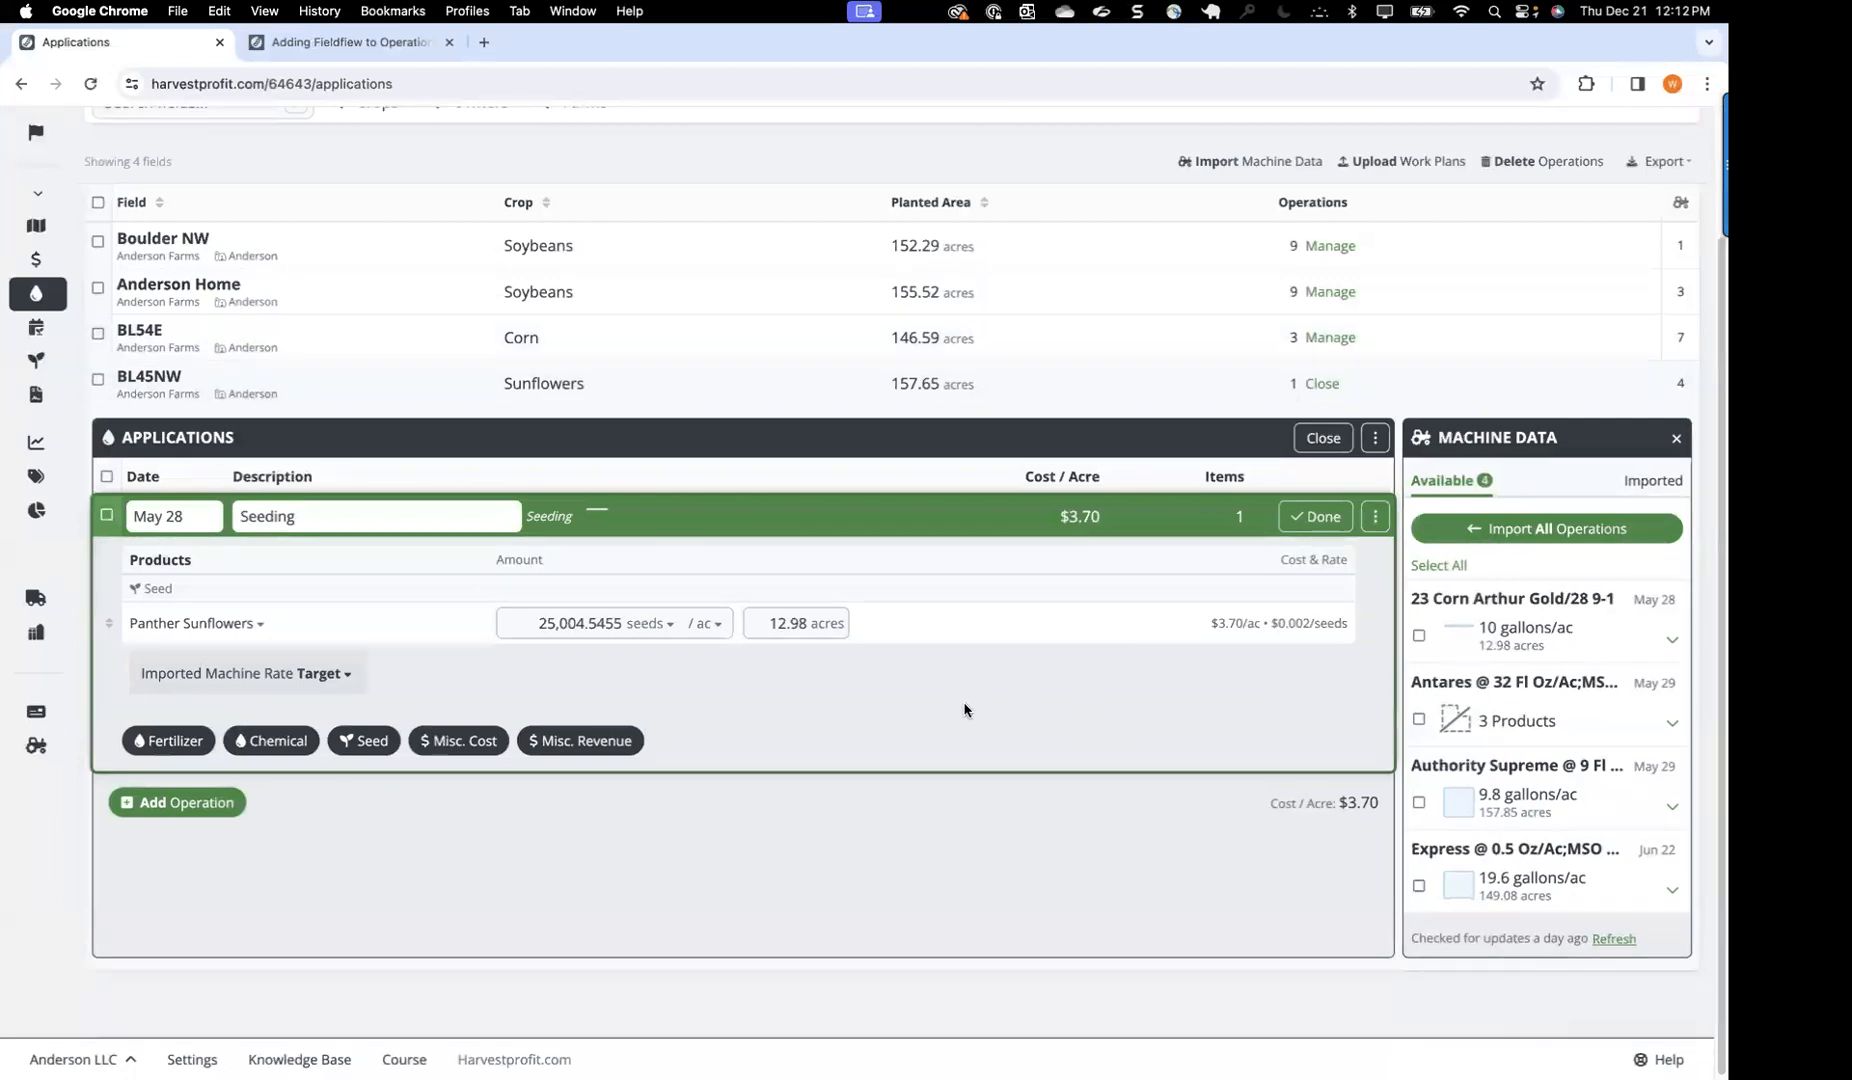
Step: Start importing field BL45NW's 23 Corn Arthur Gold/28 9-1, Authority Supreme and Express machine operations together
scroll(1150, 615, down, 1)
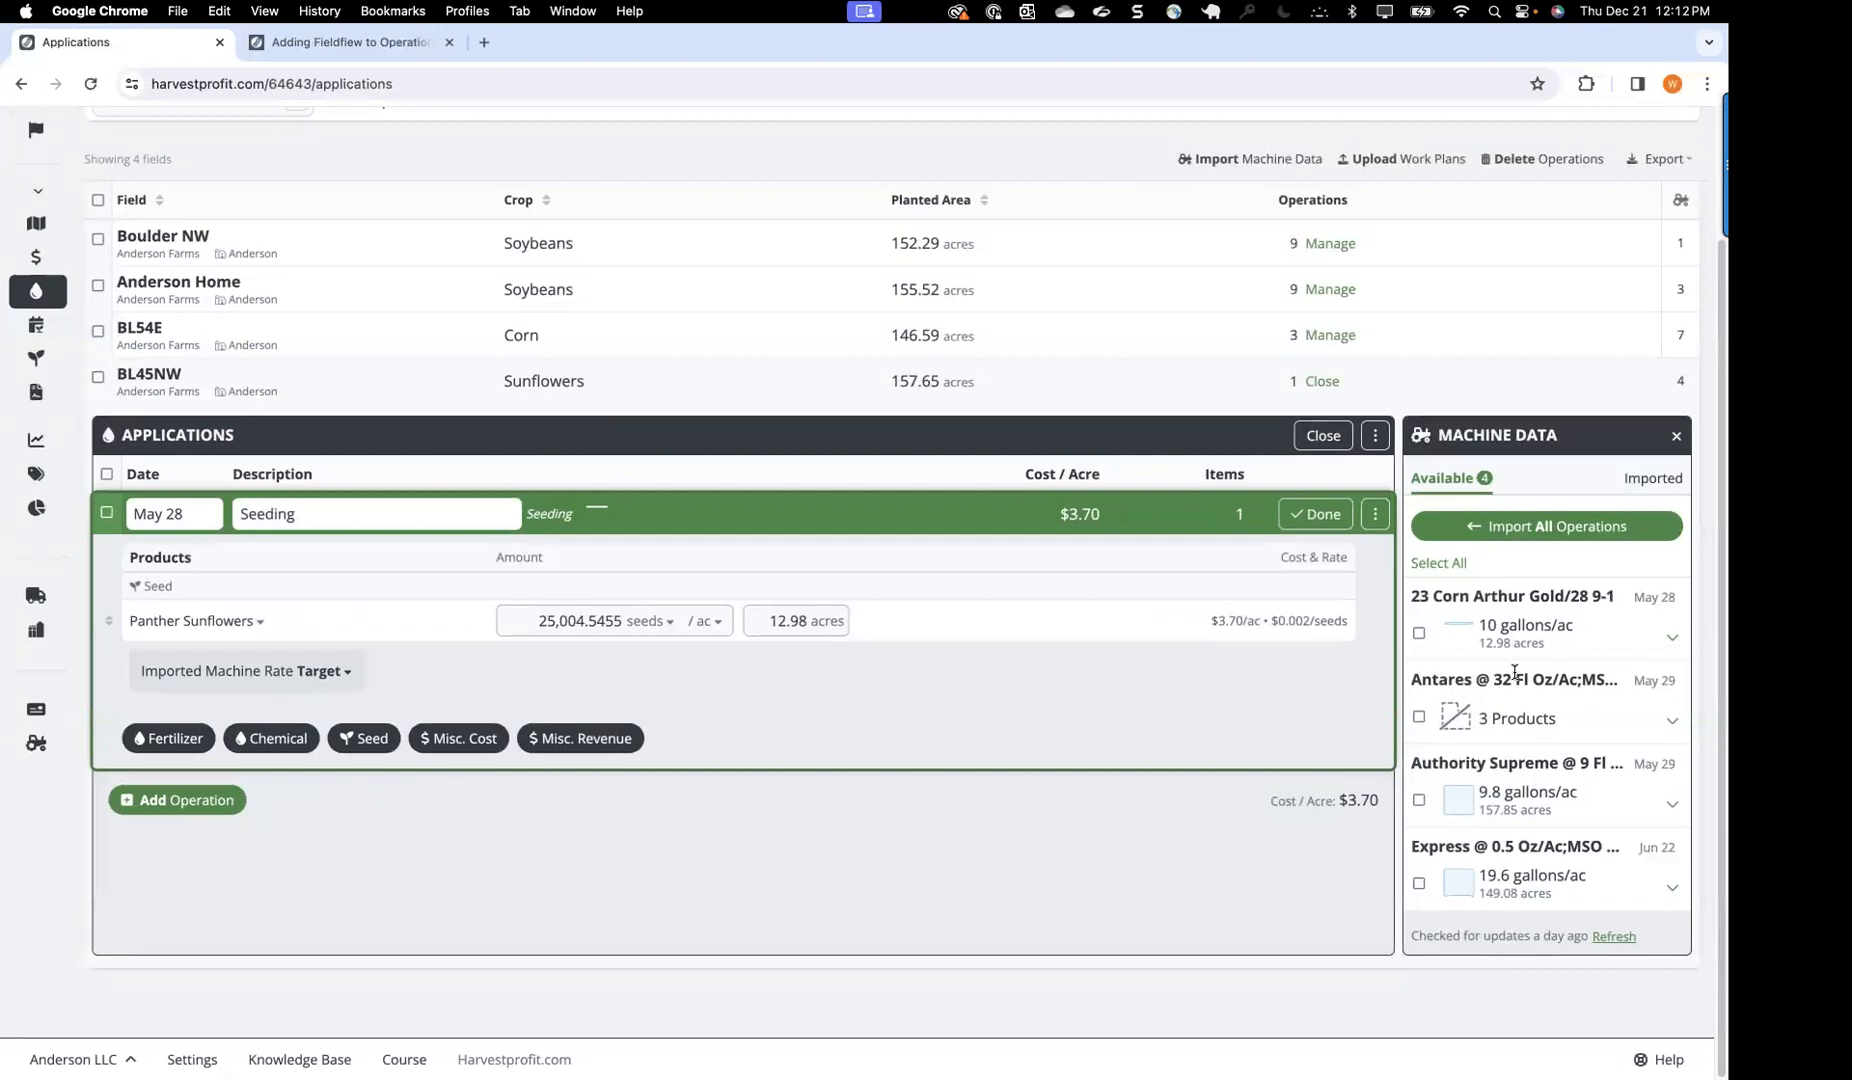
click(1419, 632)
click(1418, 799)
click(1419, 883)
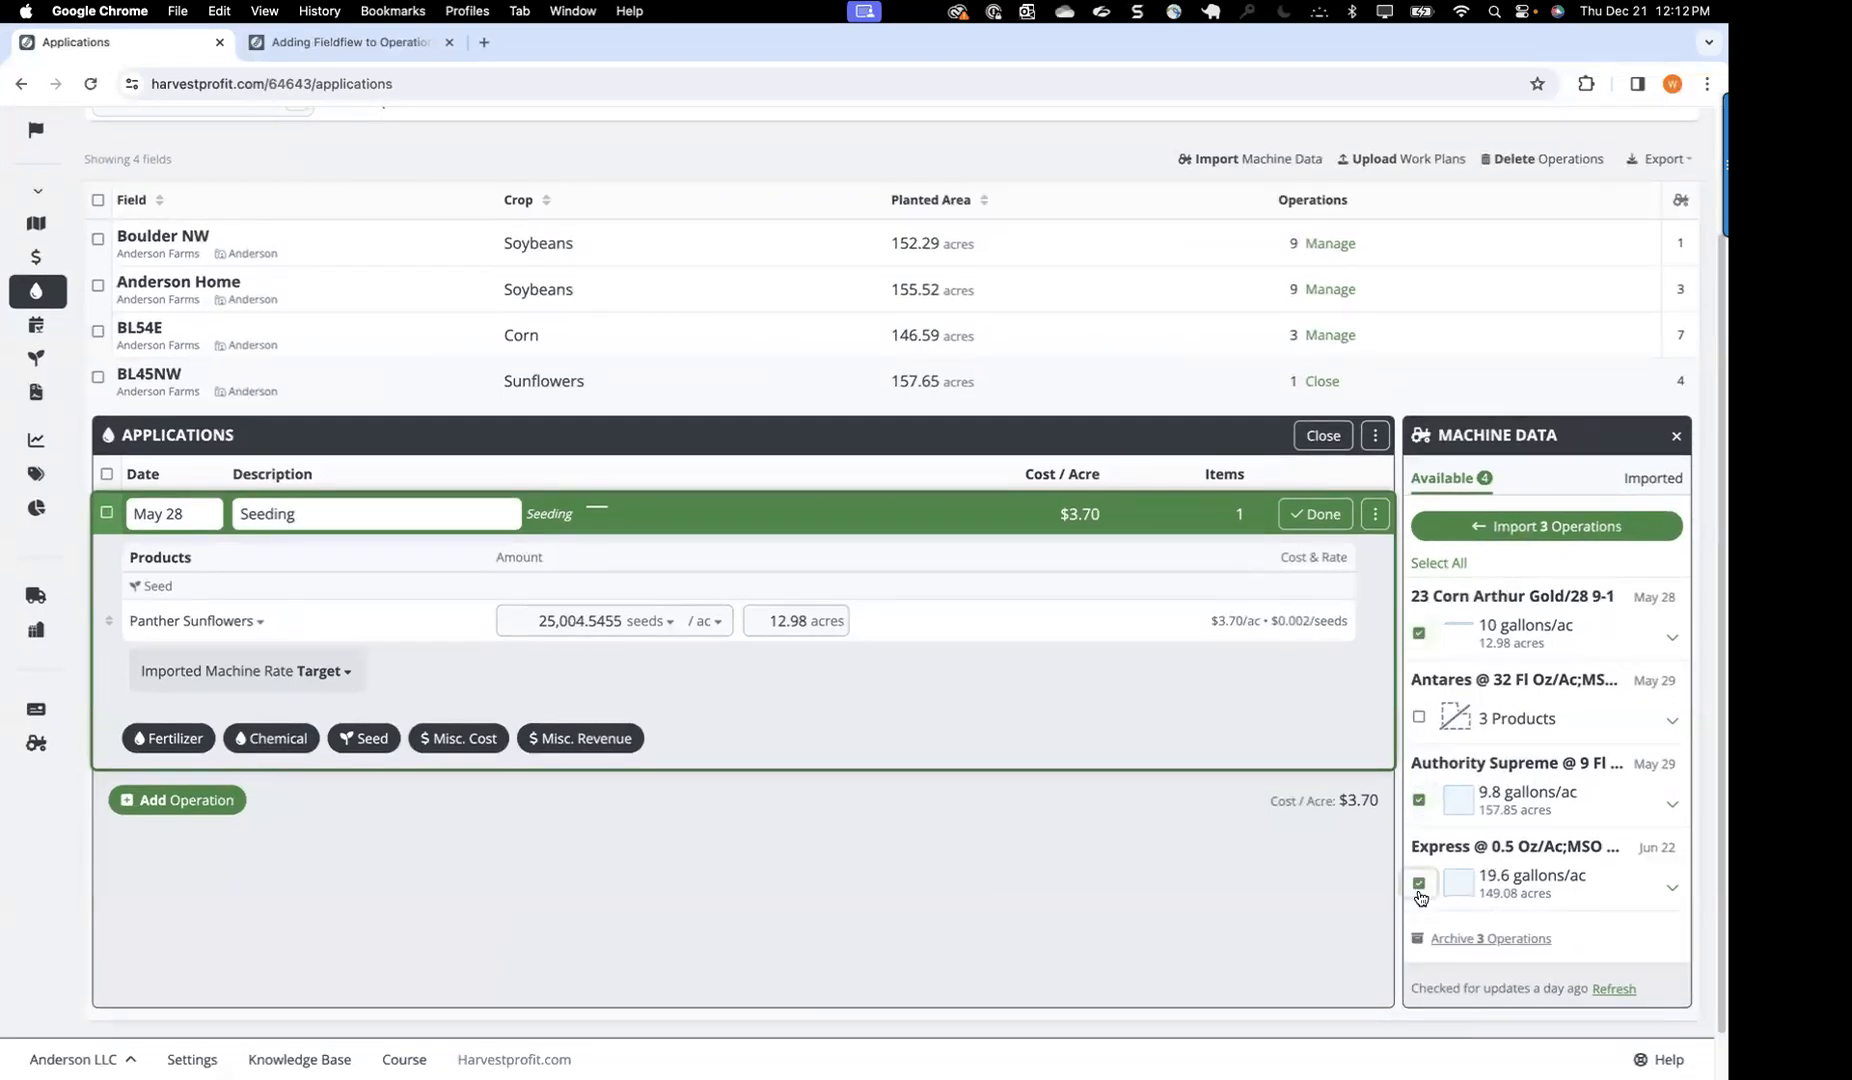
click(1486, 530)
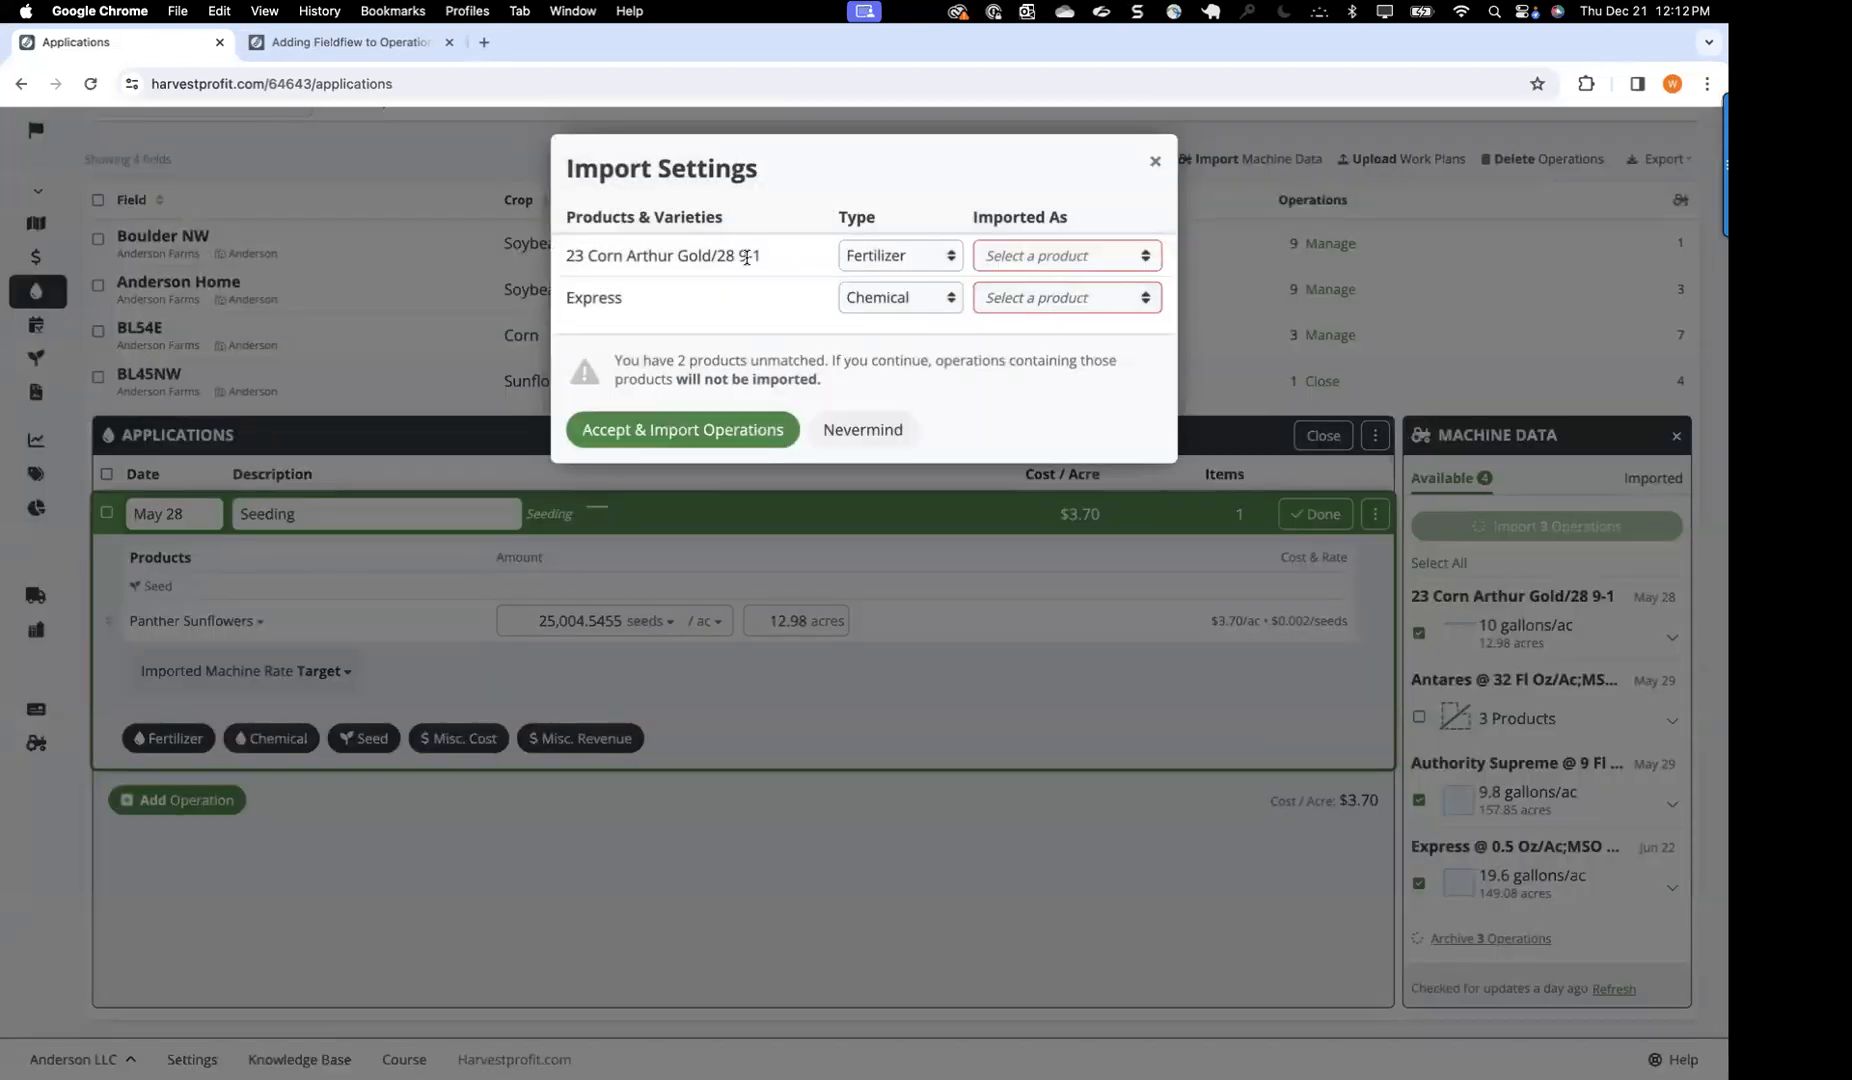
Step: Examine the type and product matching choices for 23 Corn Arthur Gold/28 9-1 in the import settings
click(1033, 256)
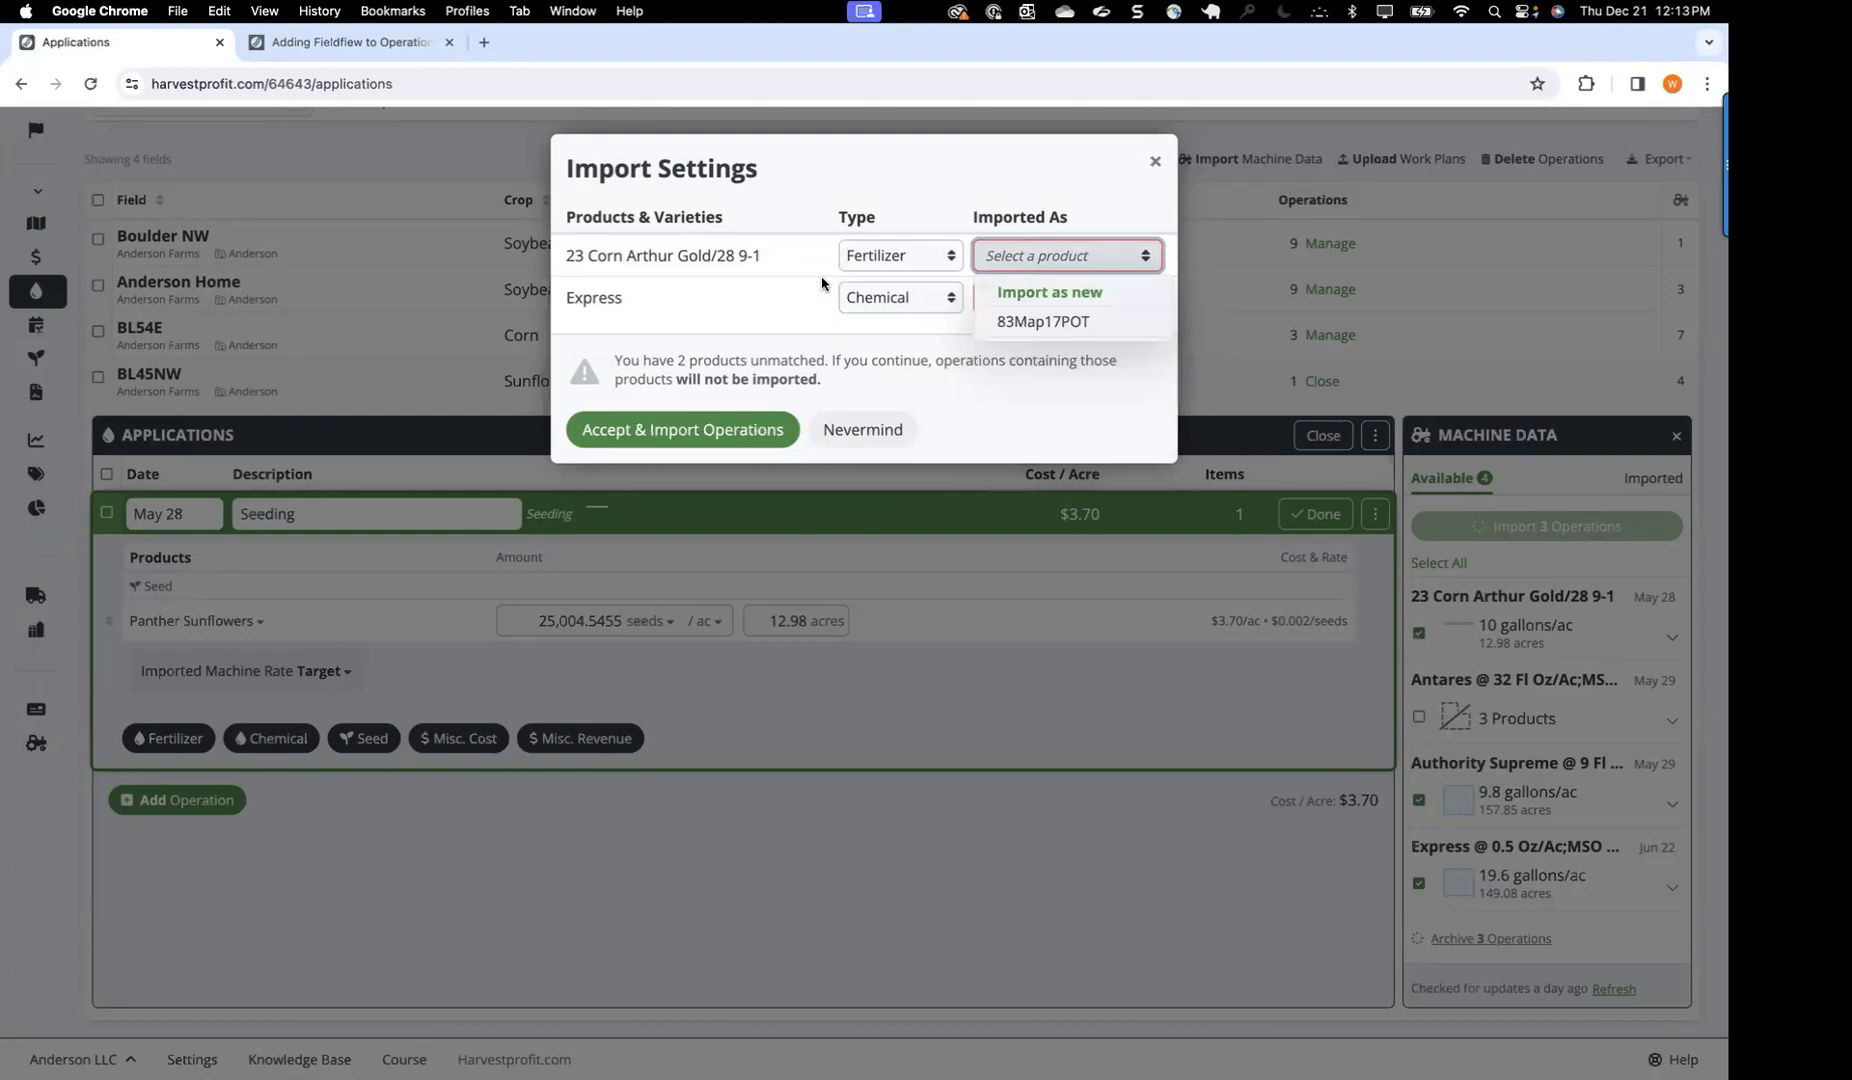
click(793, 287)
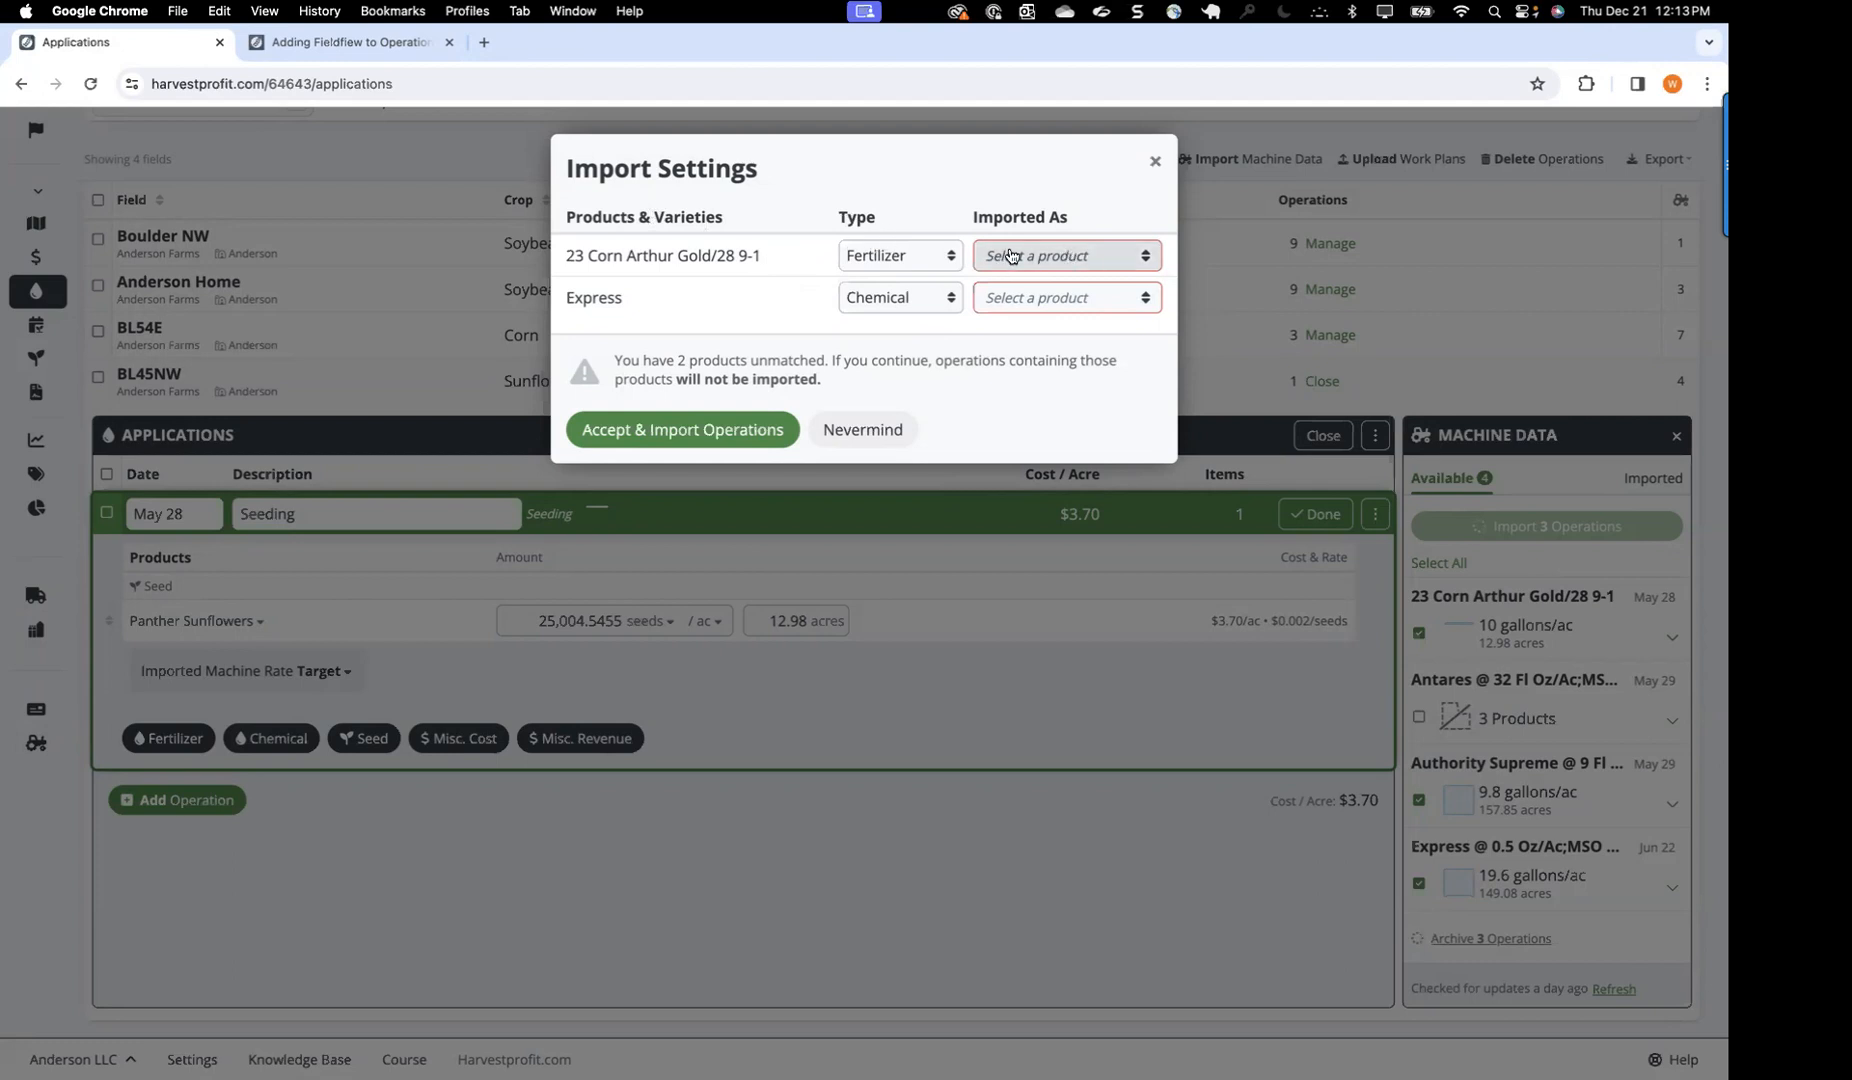
click(895, 258)
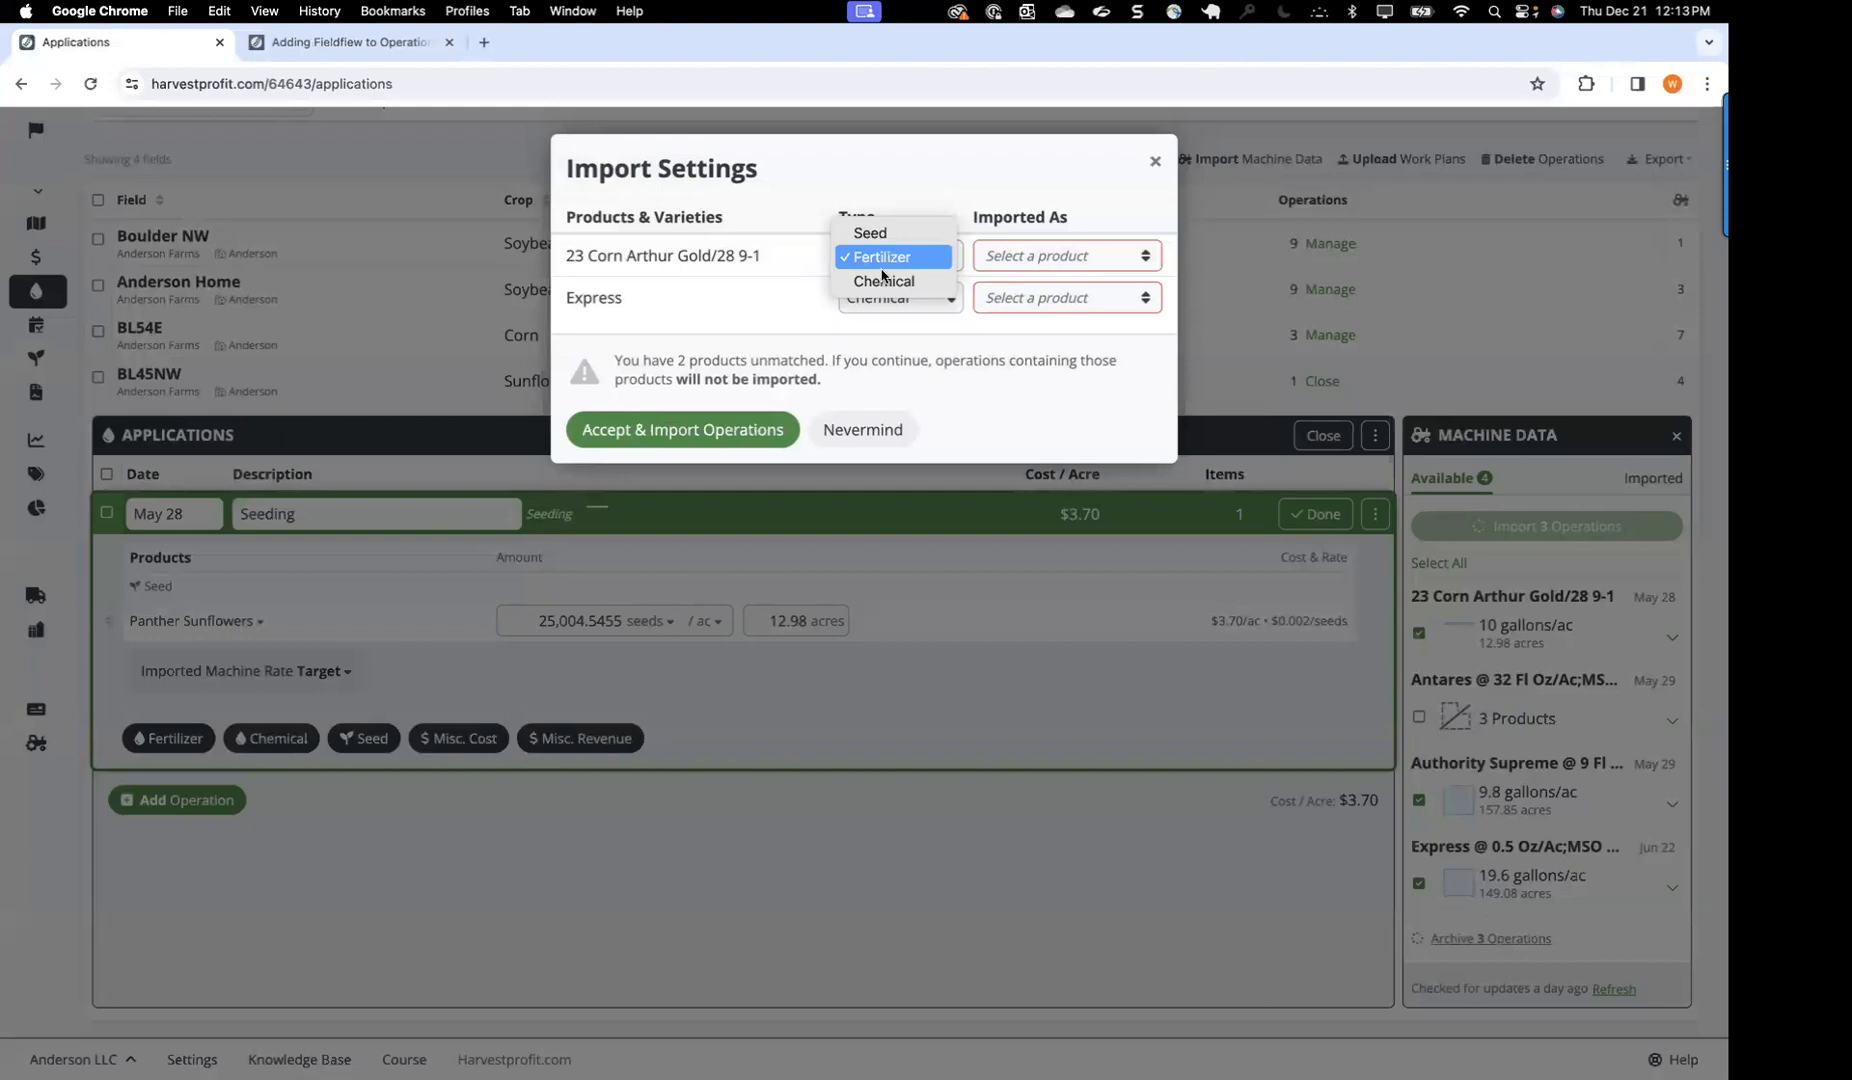
click(786, 278)
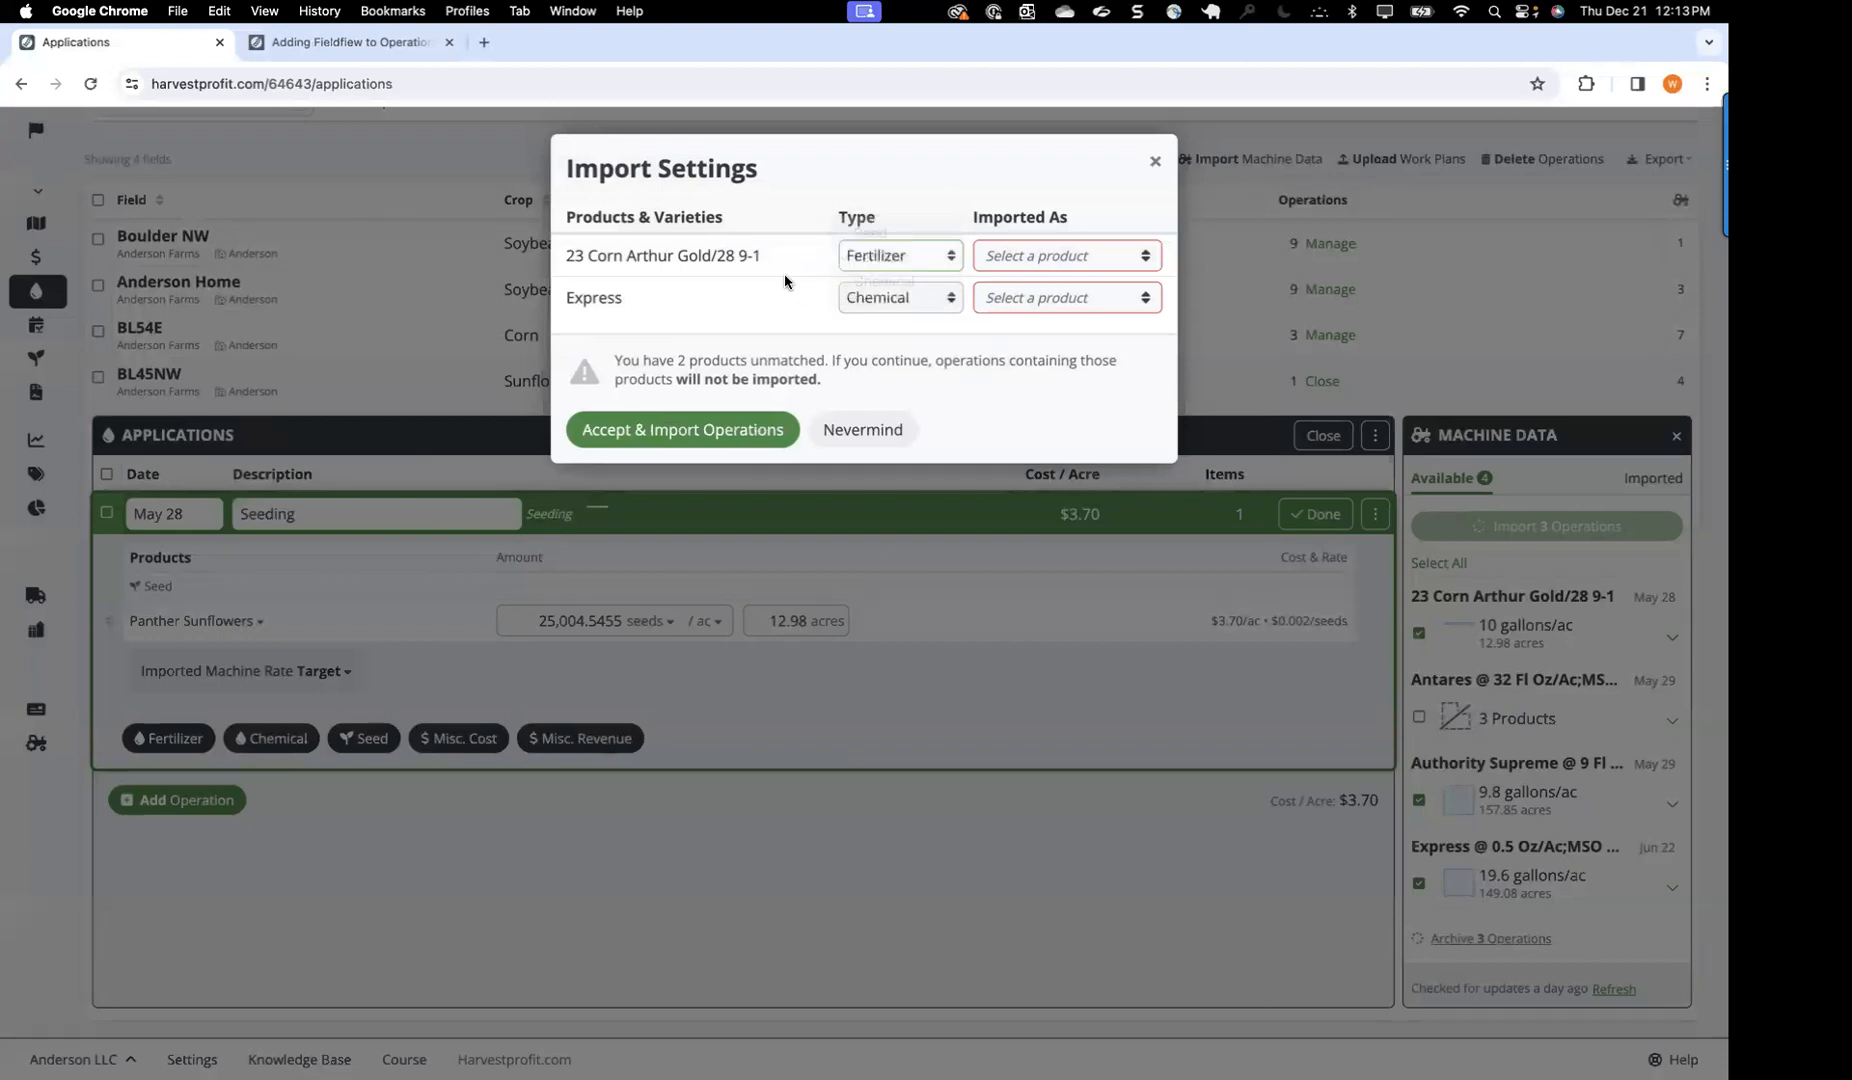
click(907, 257)
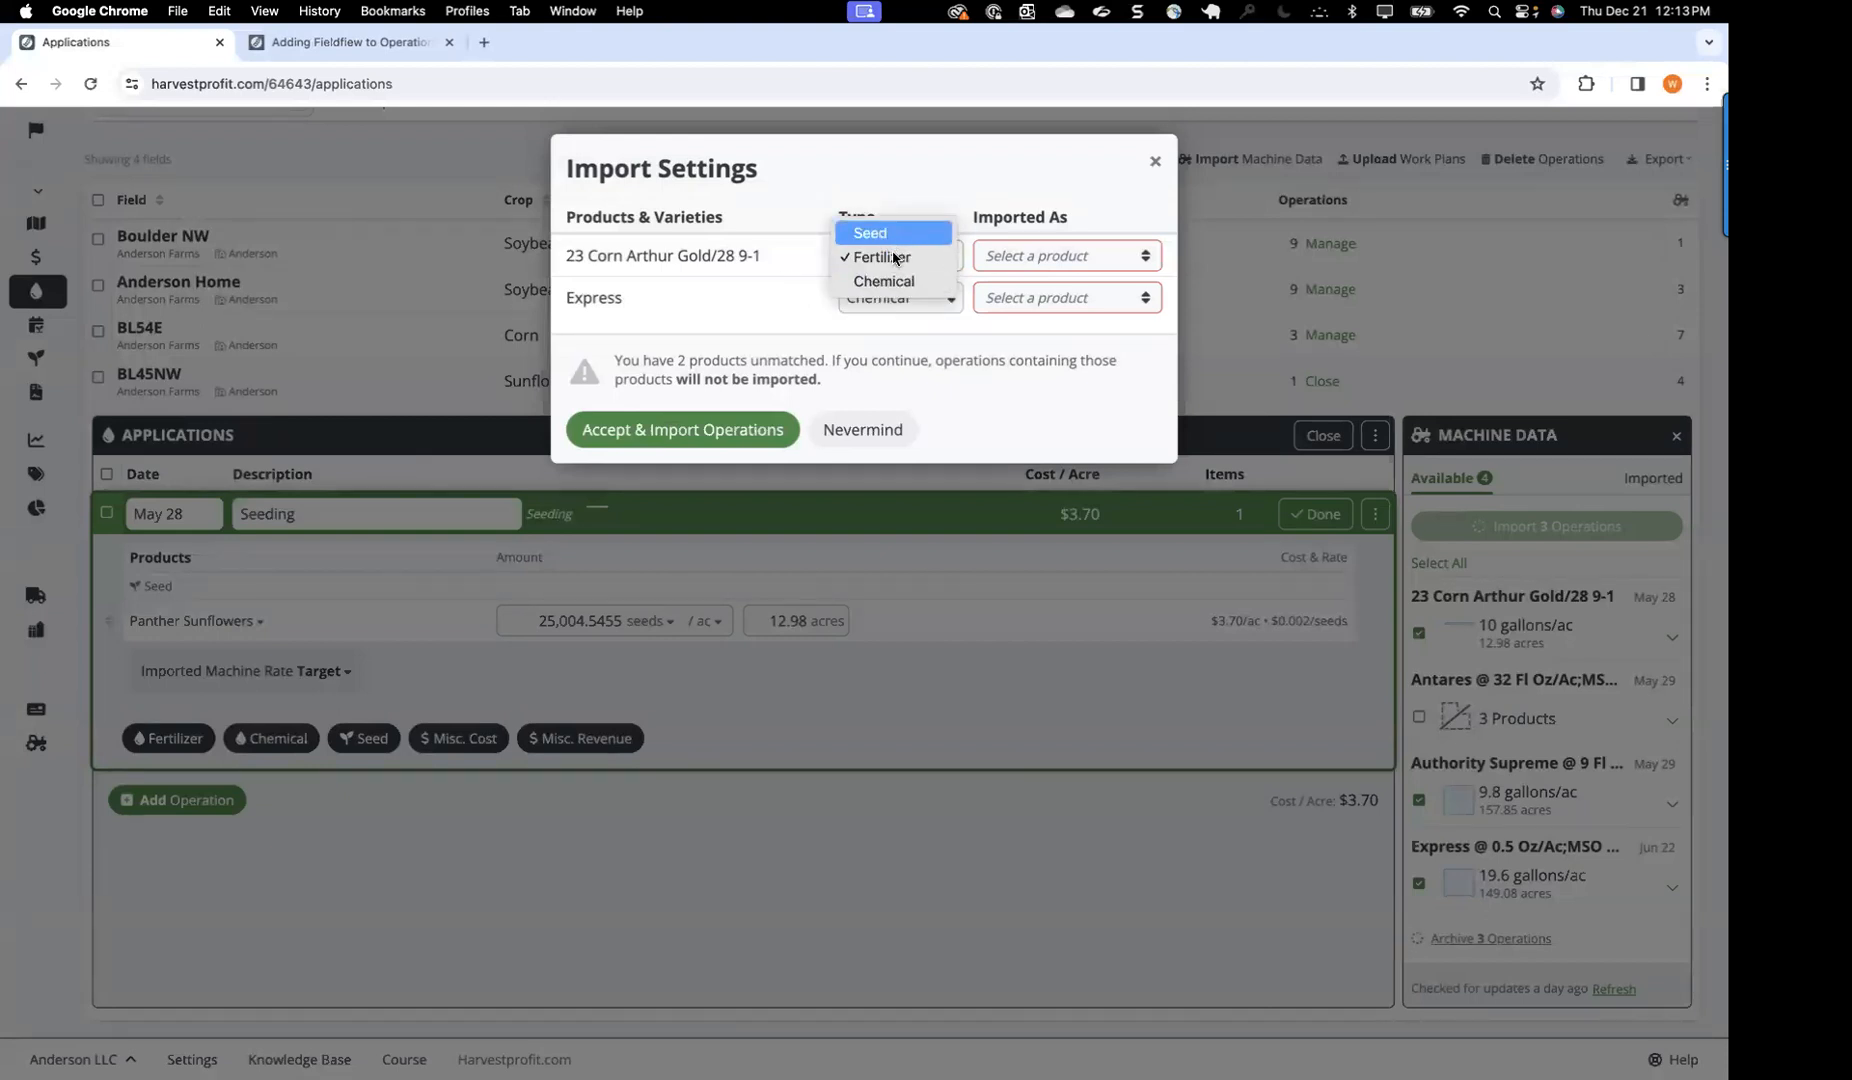
click(895, 259)
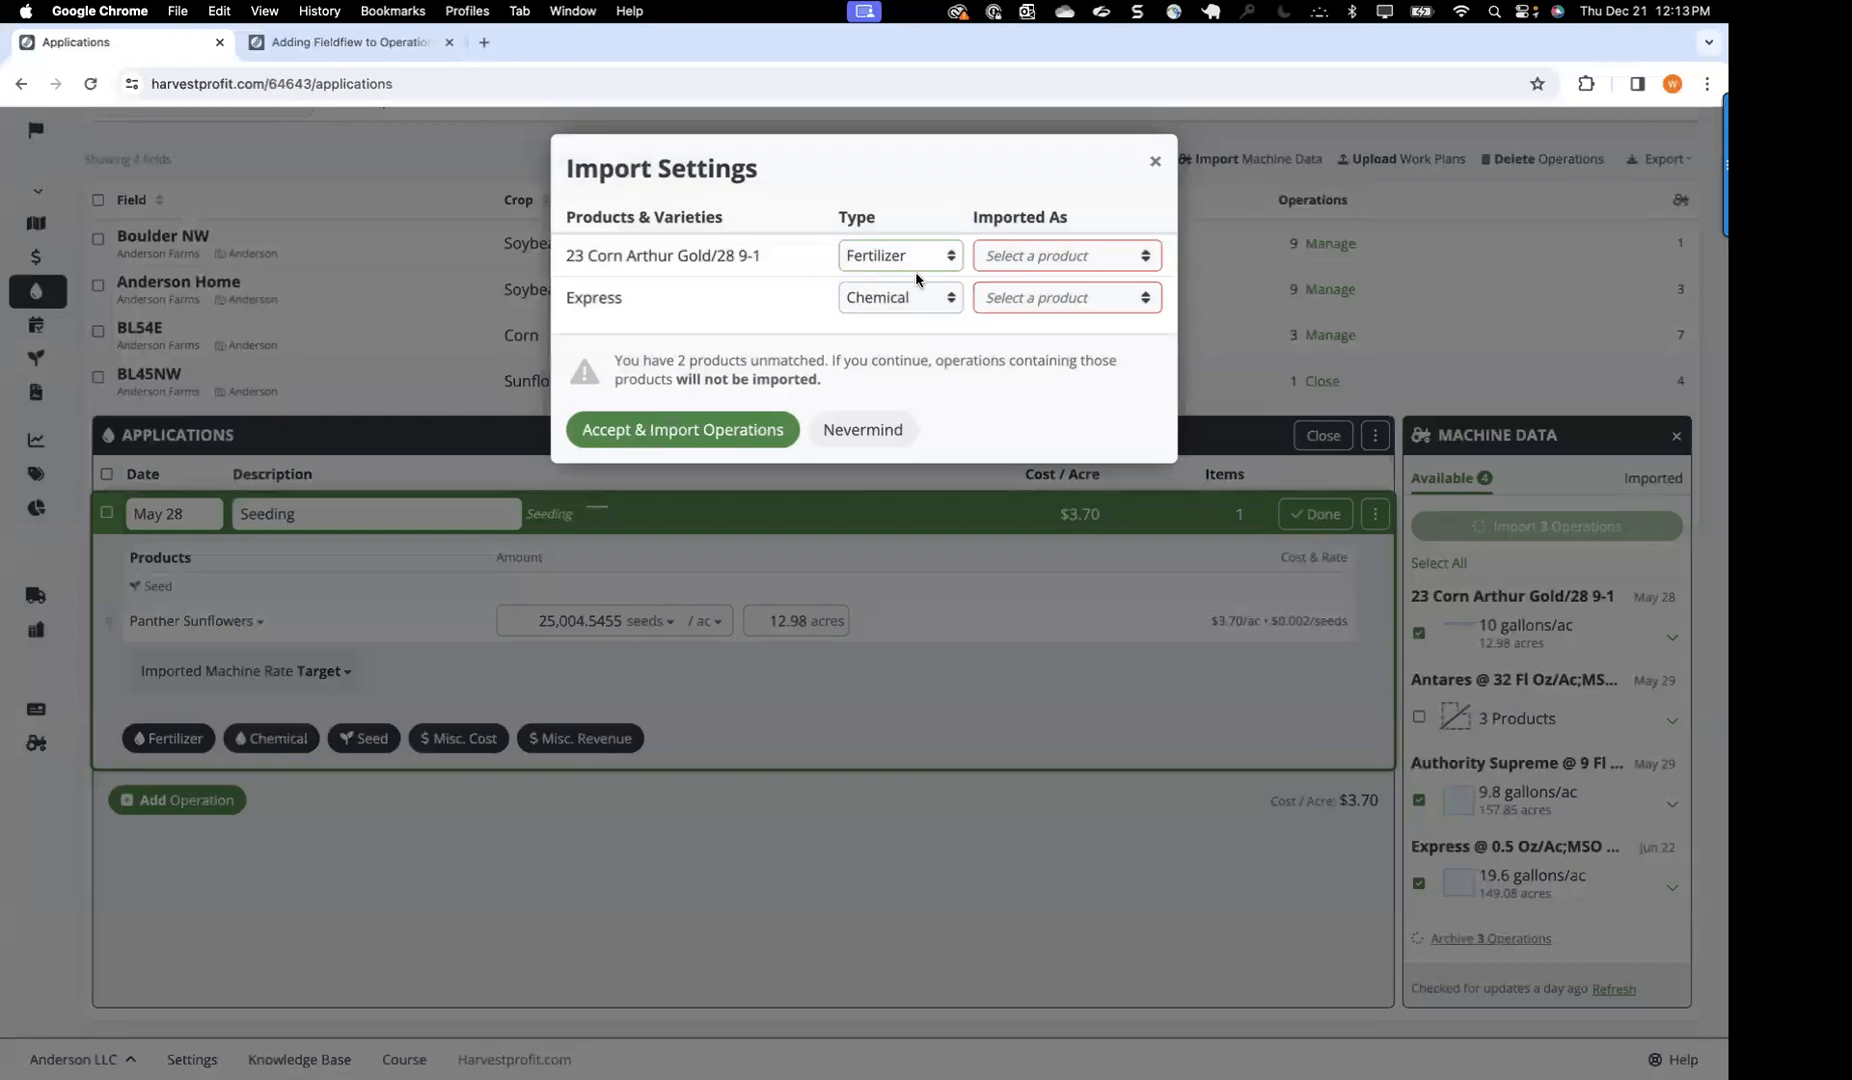
click(905, 257)
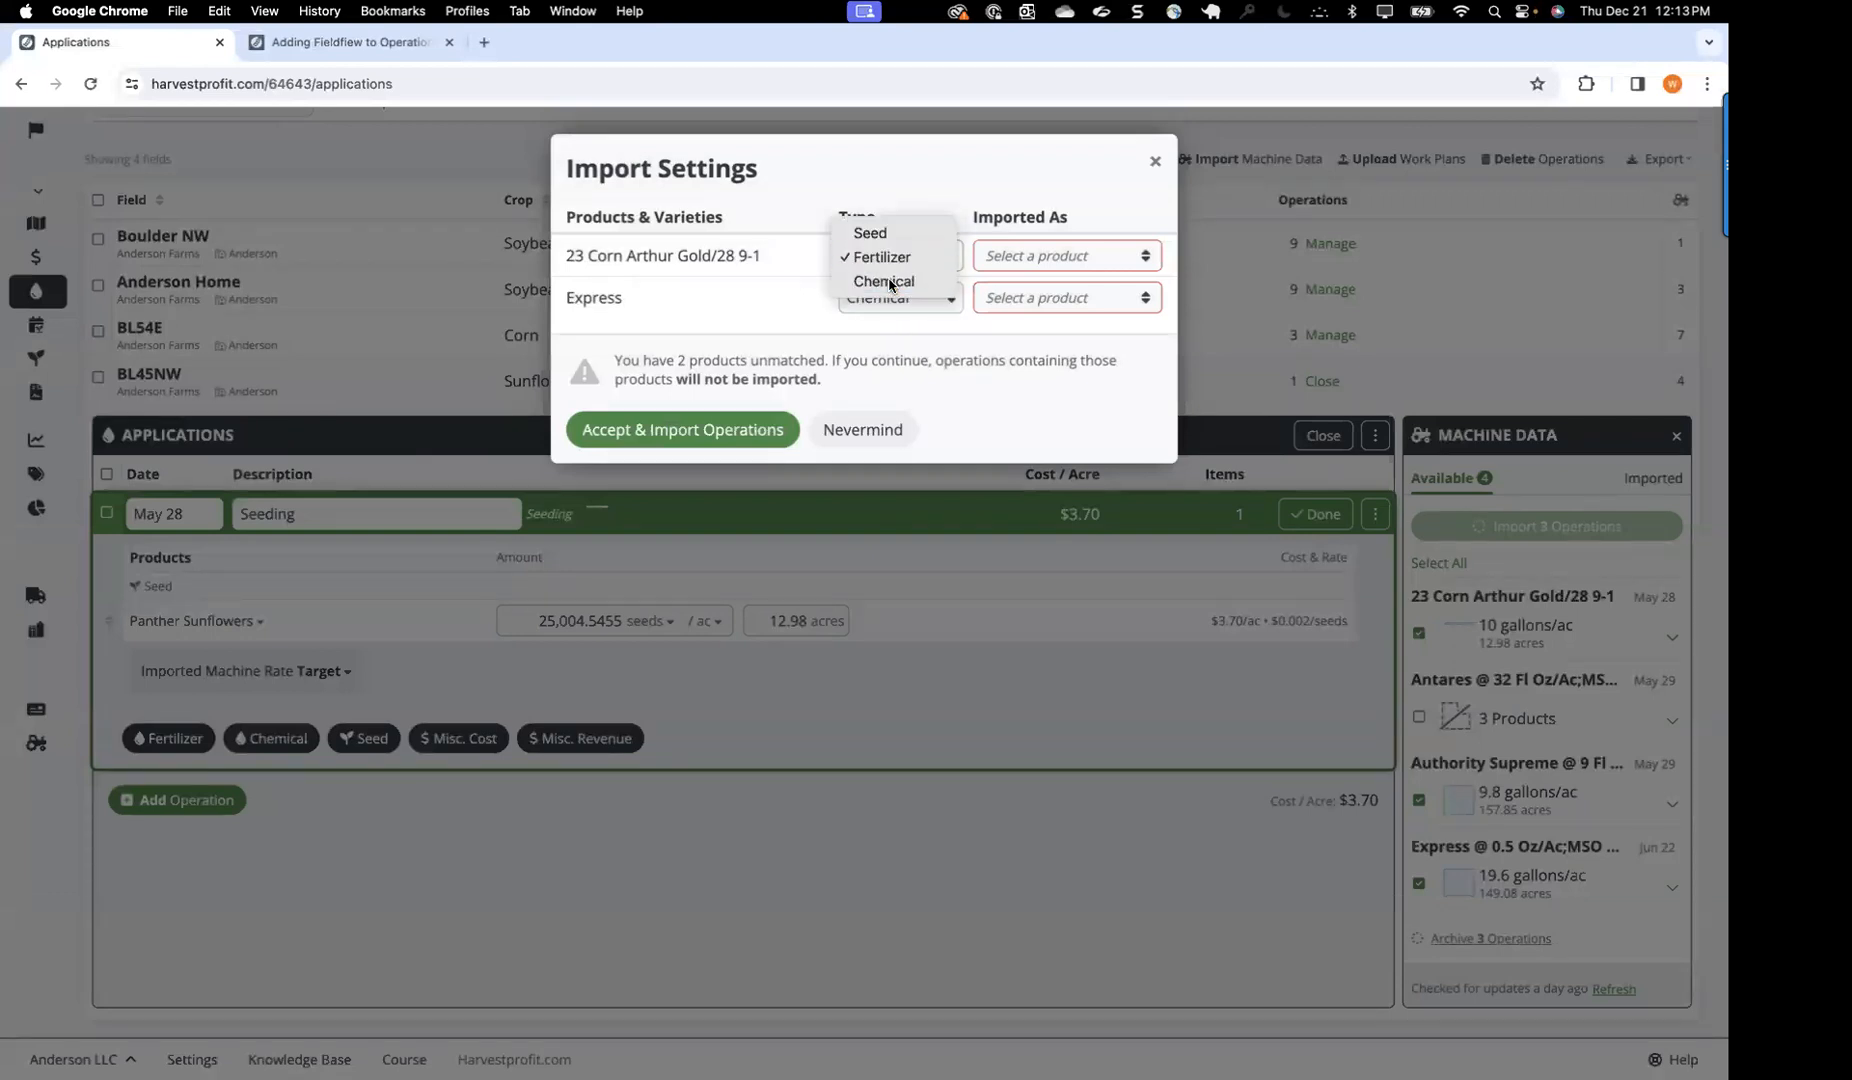
click(889, 282)
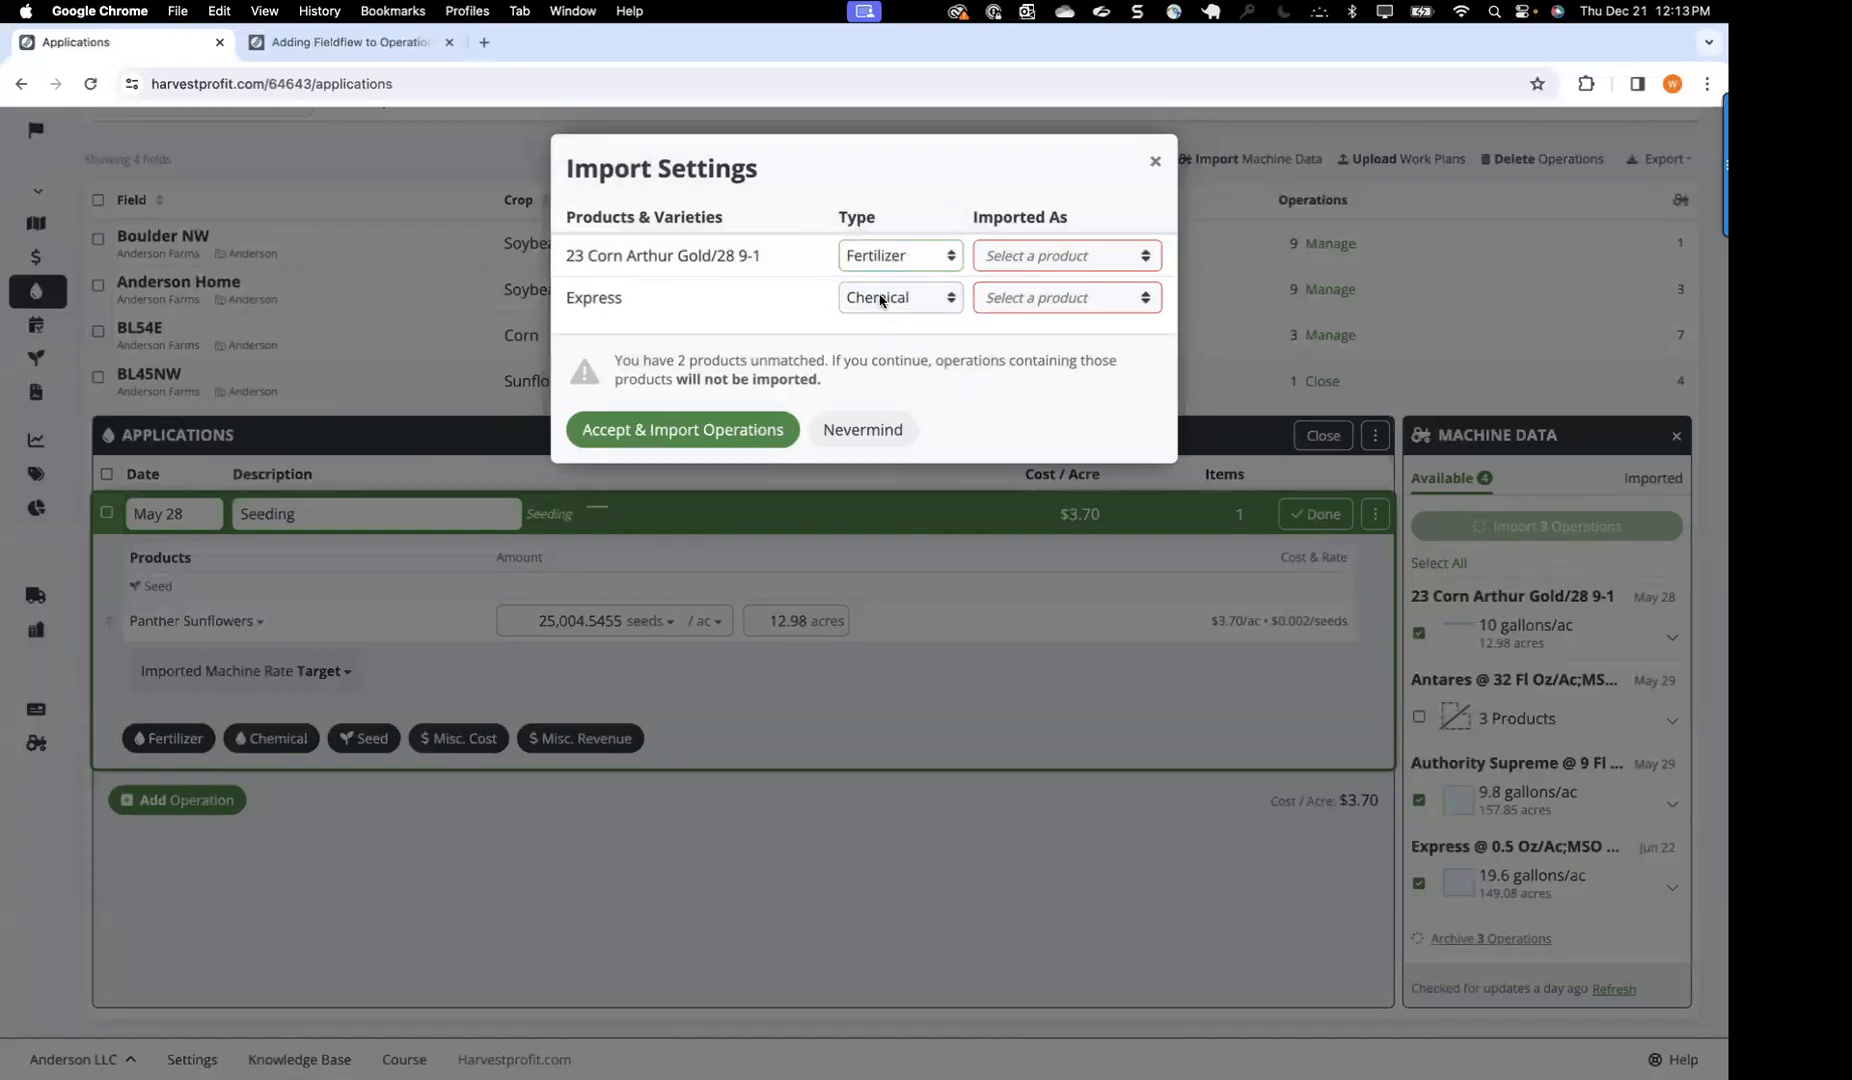
Step: Accept the import with 23 Corn Arthur Gold/28 9-1 and Express unmatched, and check field BL45NW's imported operations before closing it
click(689, 429)
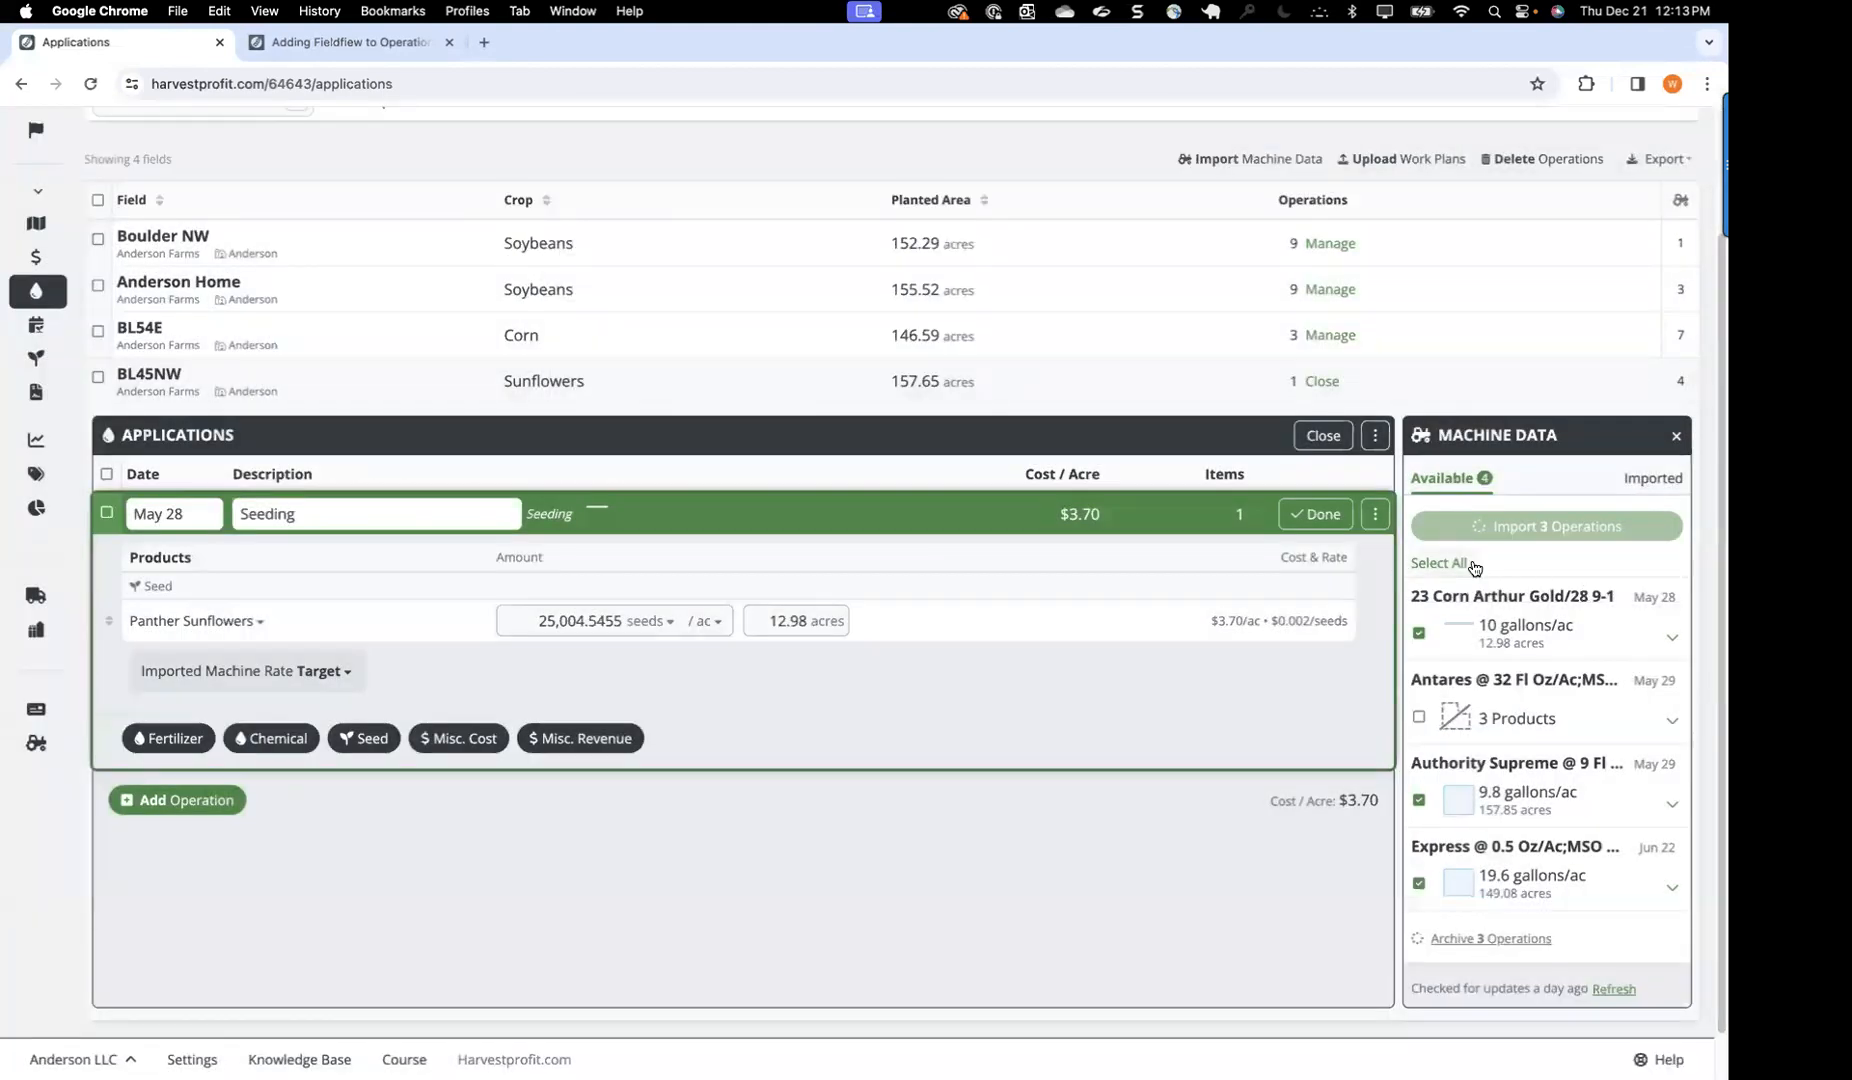
mouse_move(1335, 605)
click(1326, 384)
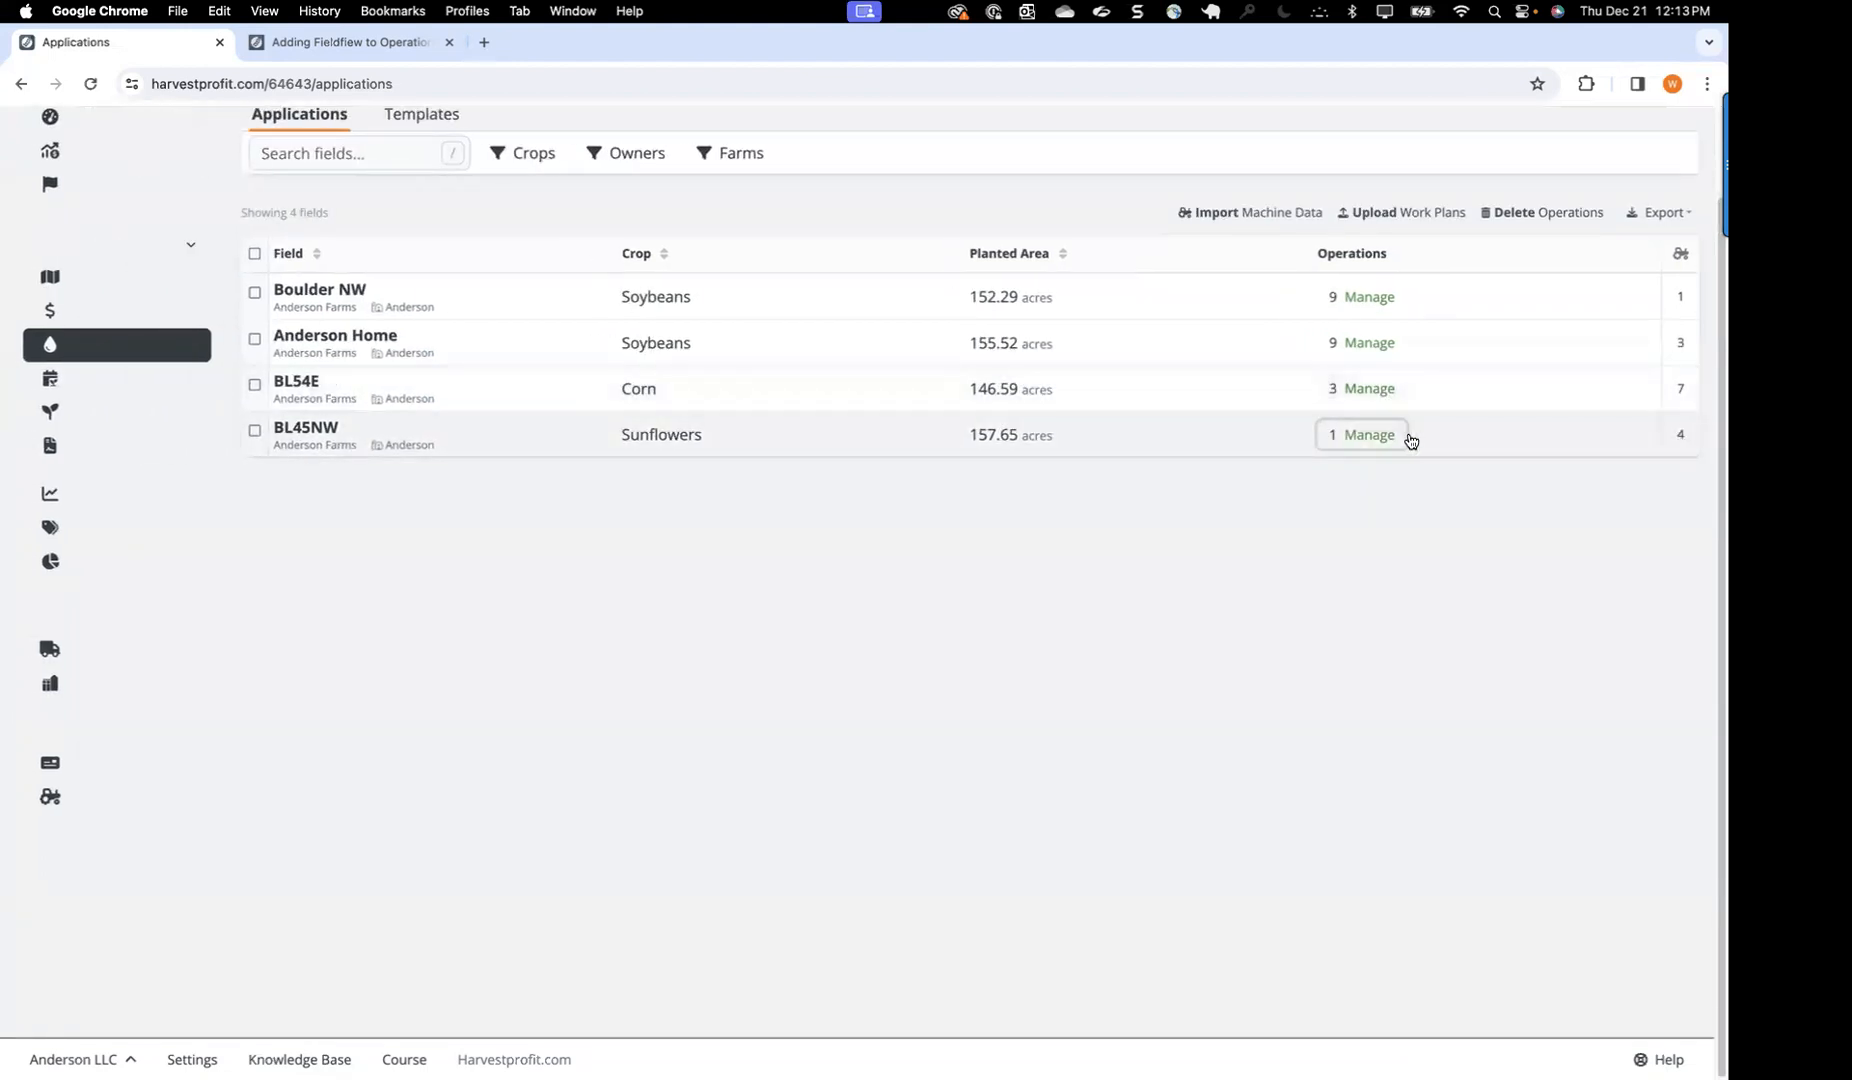
click(1391, 435)
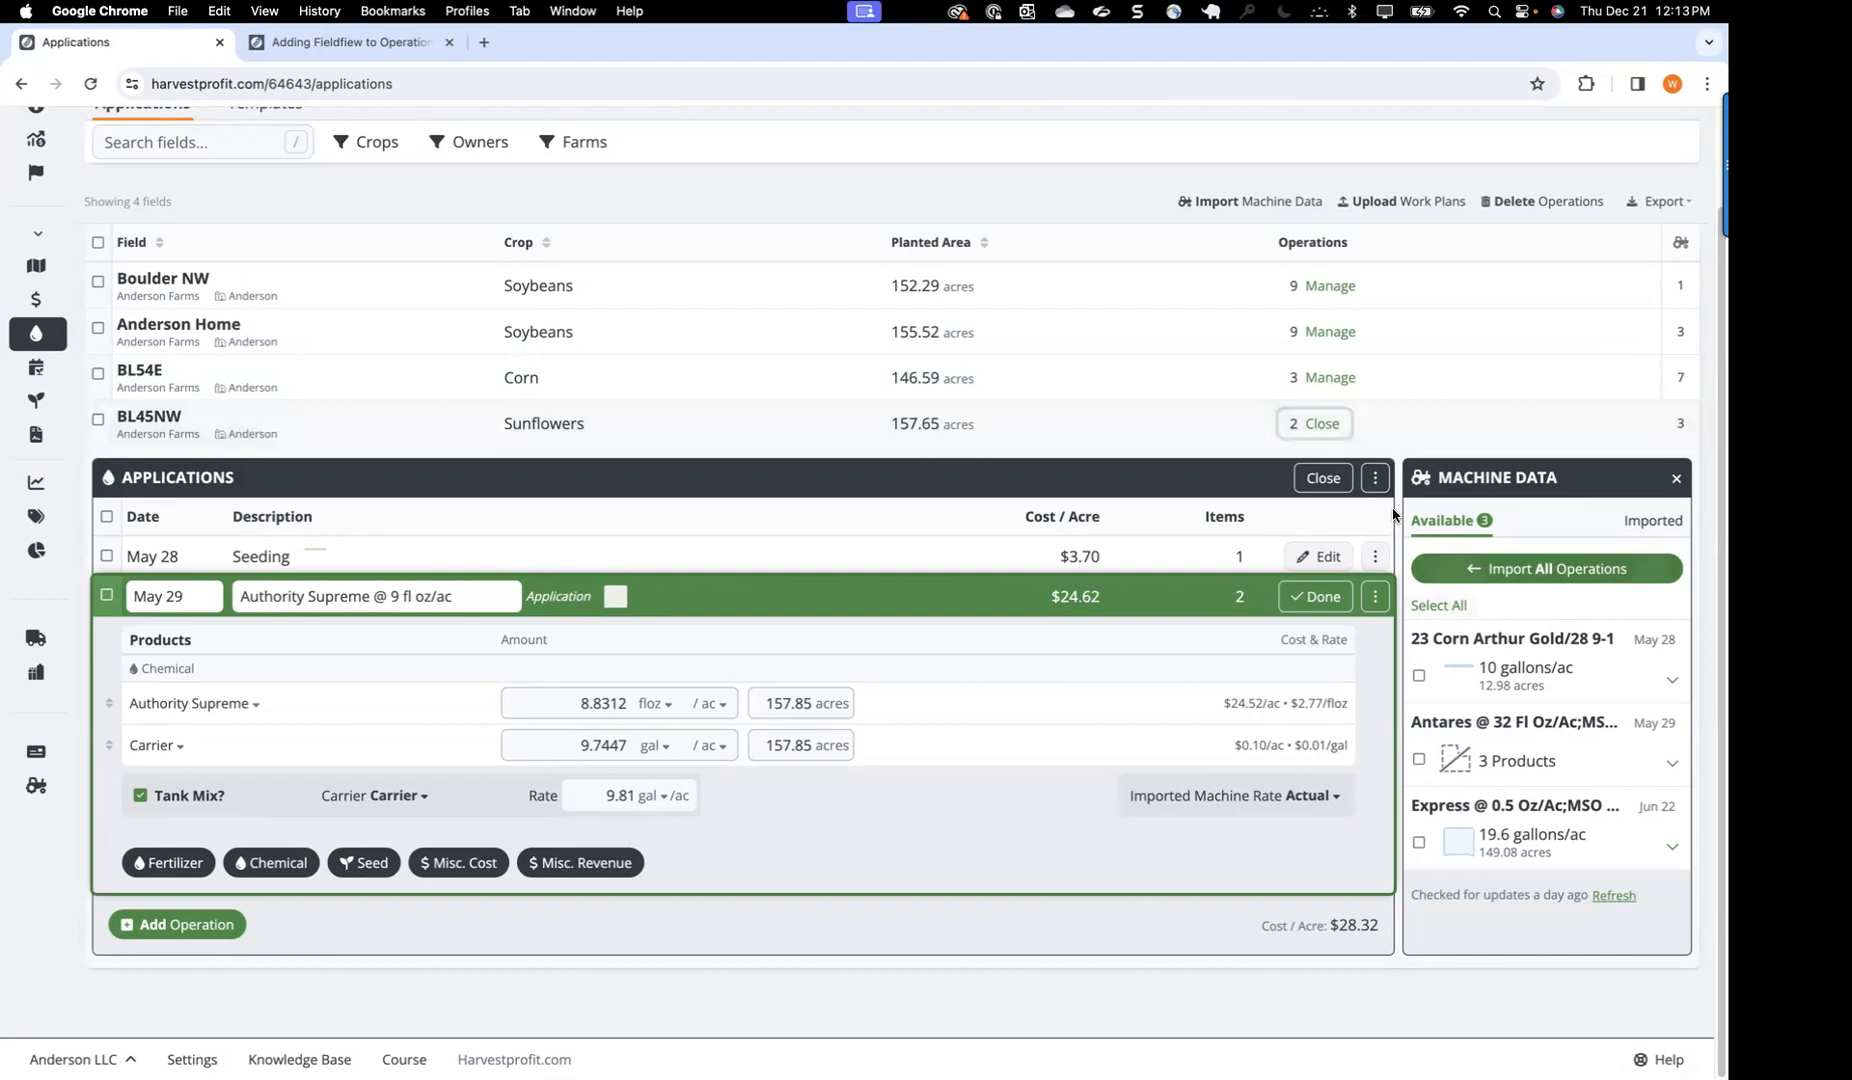
click(1321, 426)
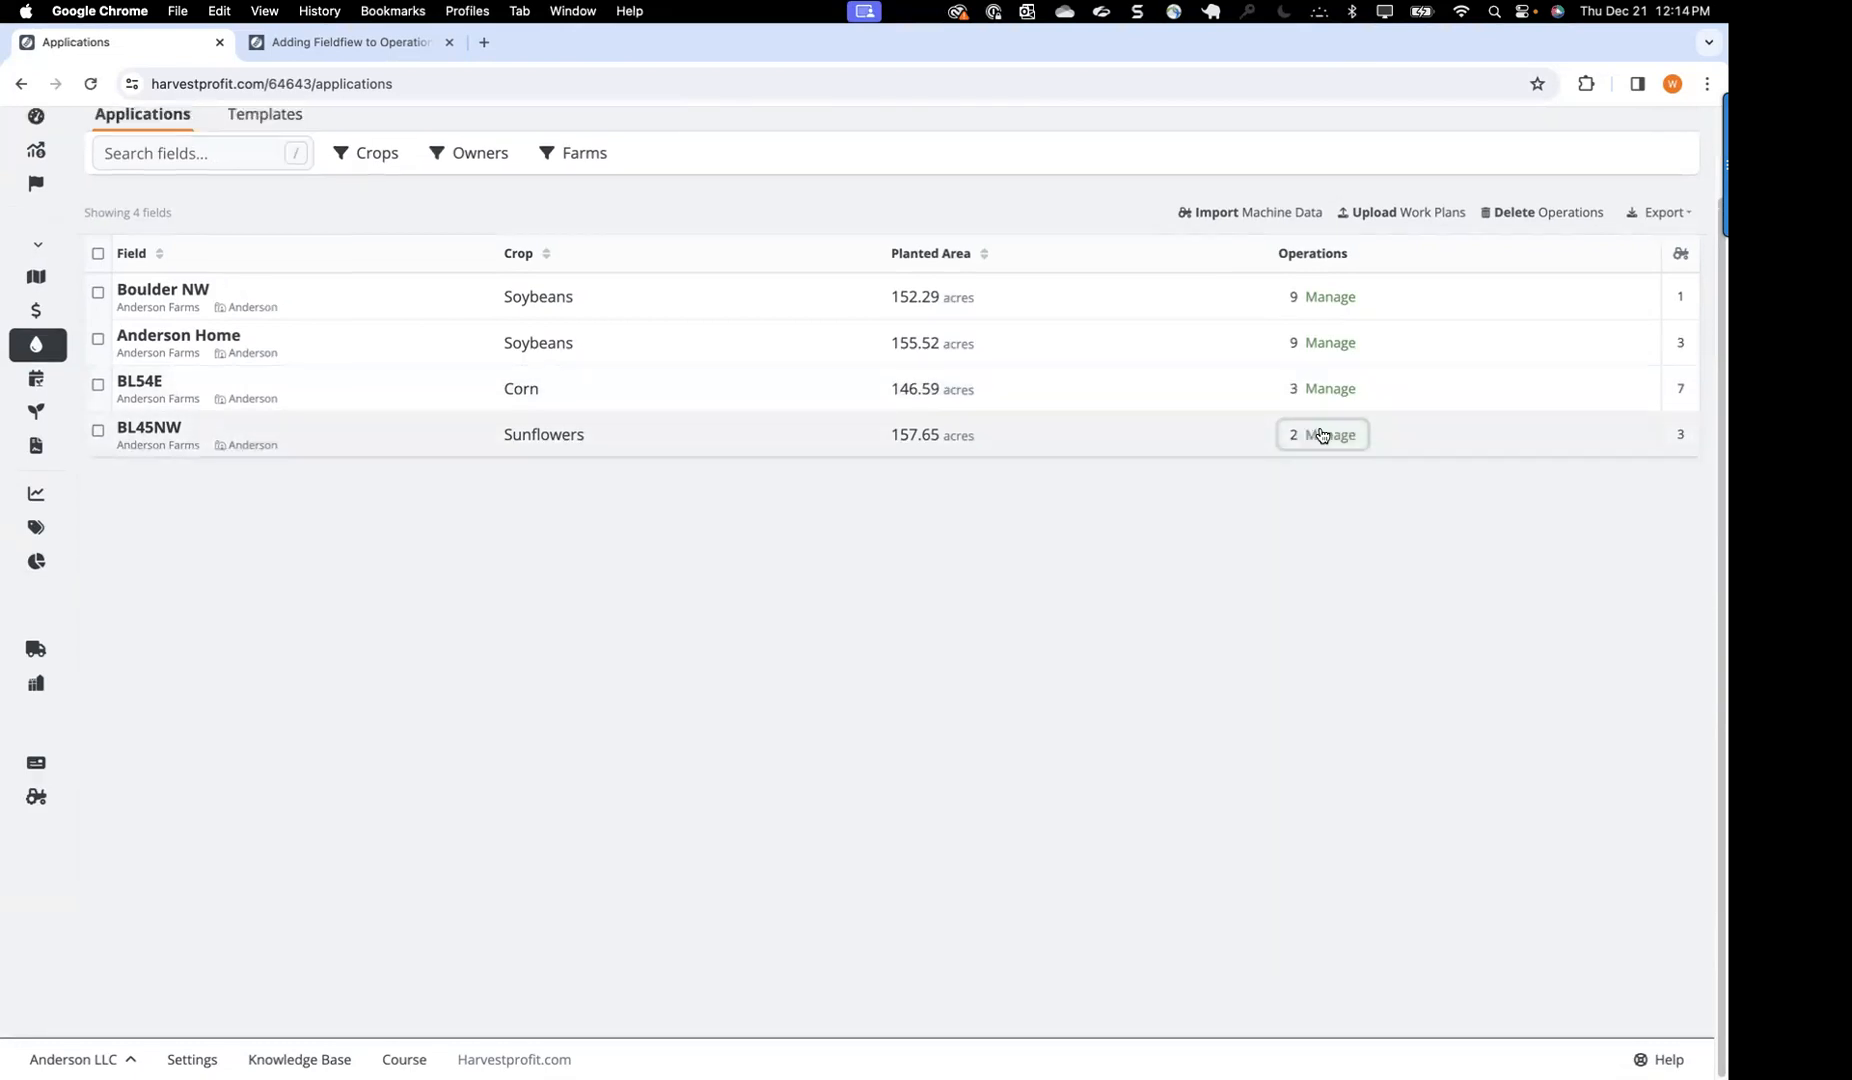
Step: Archive the May 29 Antares tank-mix machine operation with zero rates in sunflower field BL45NW
click(1368, 342)
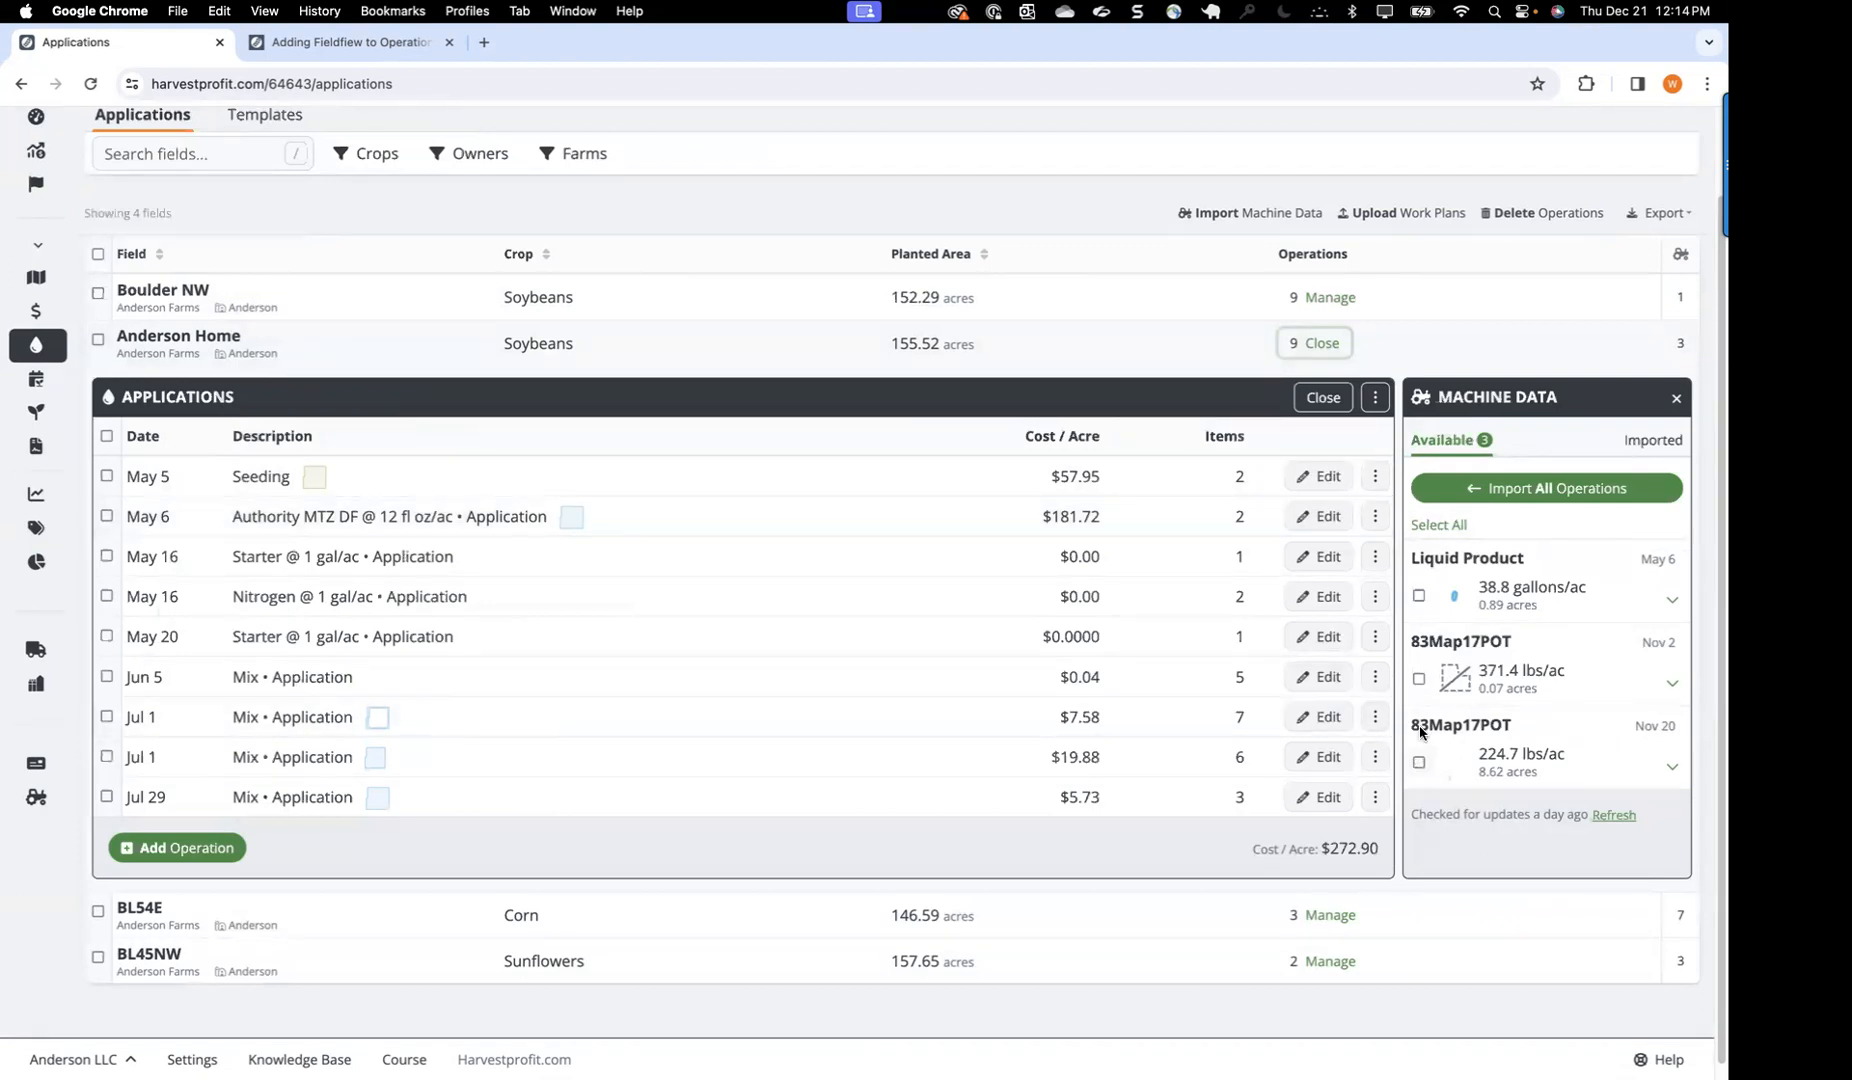
click(1322, 343)
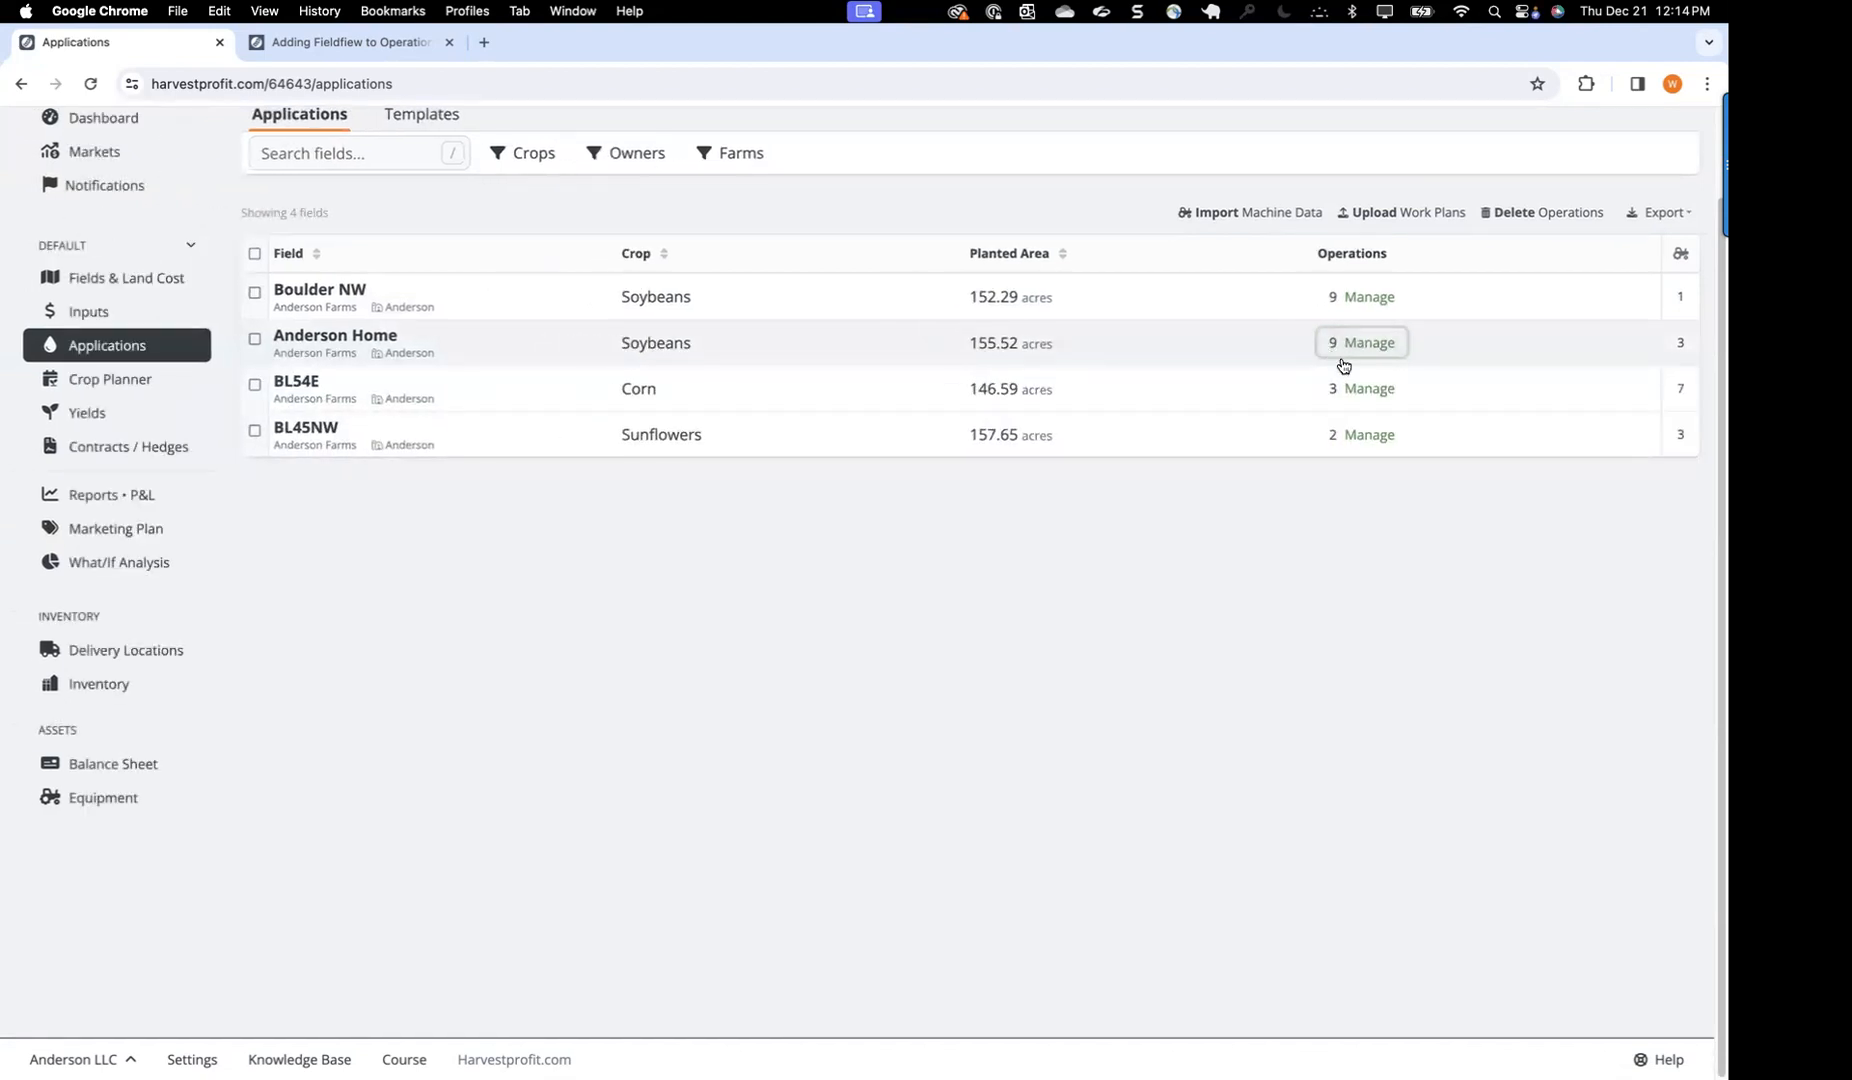
click(1369, 435)
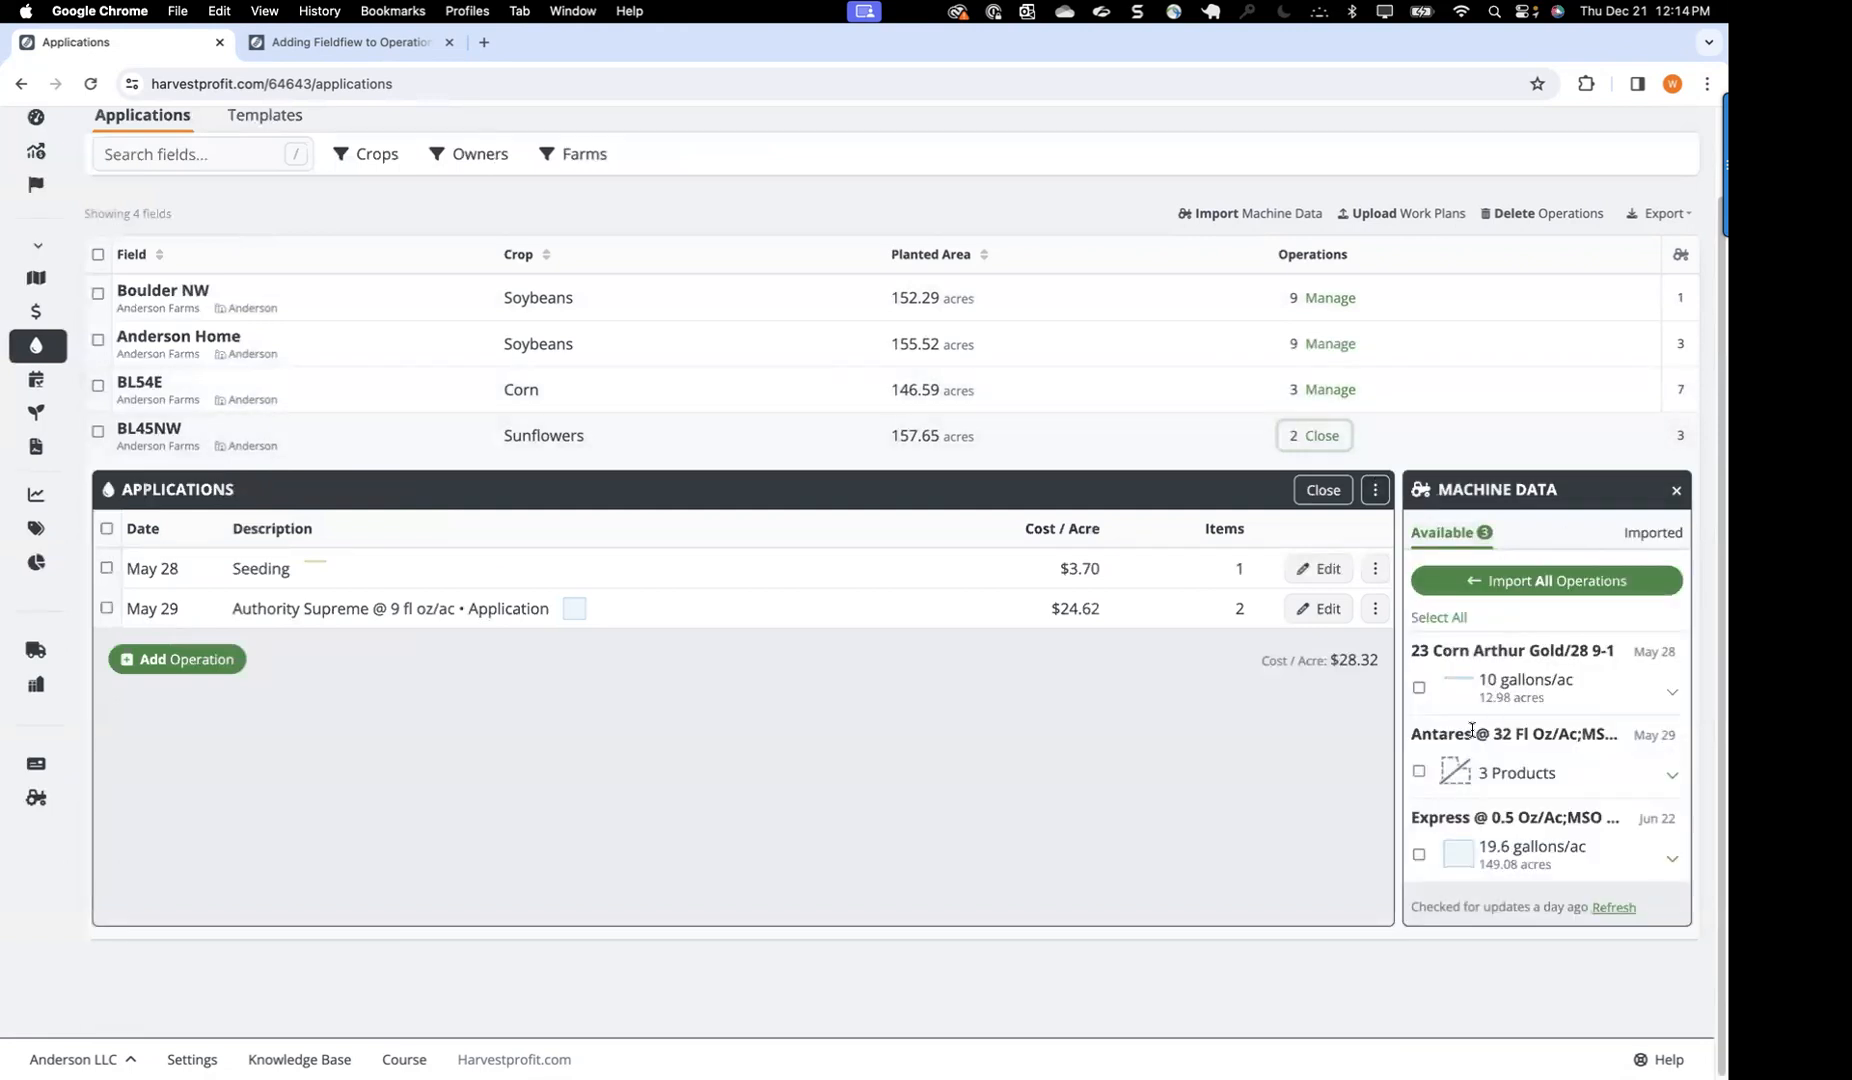
click(1420, 771)
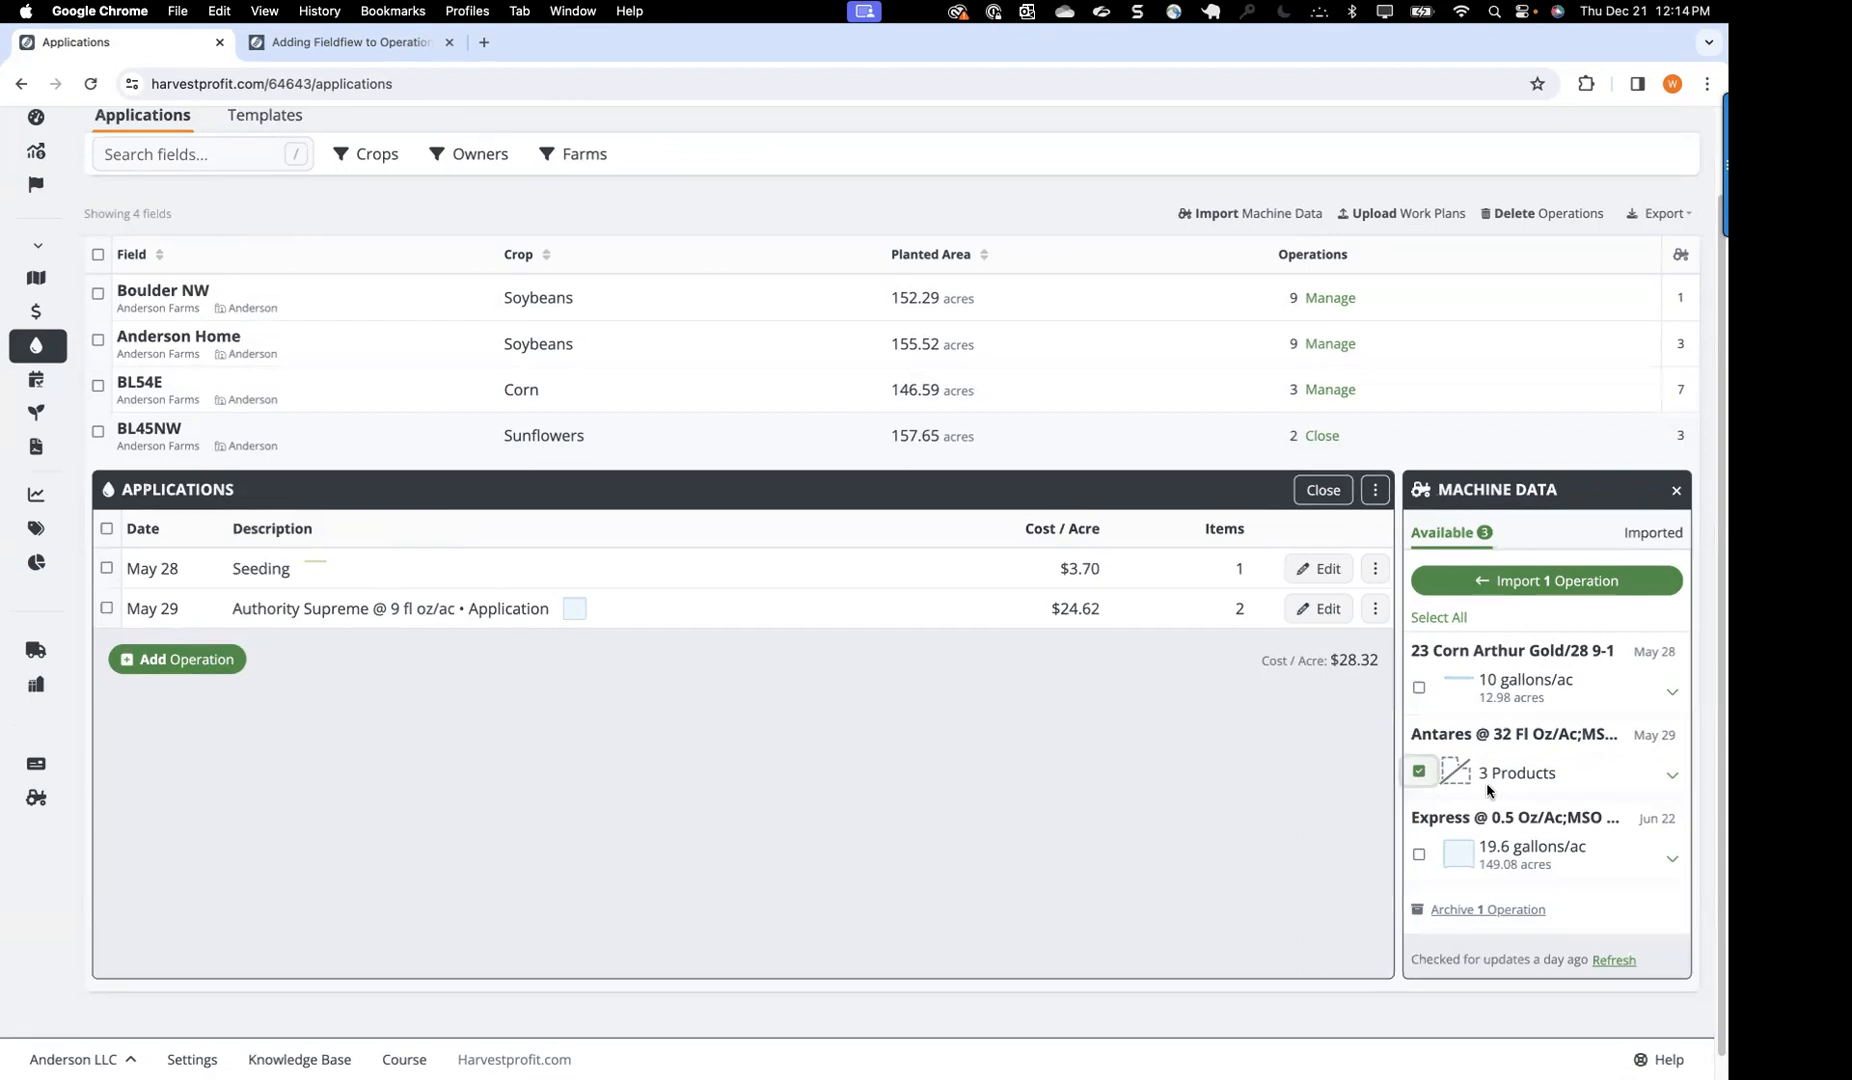
click(1668, 778)
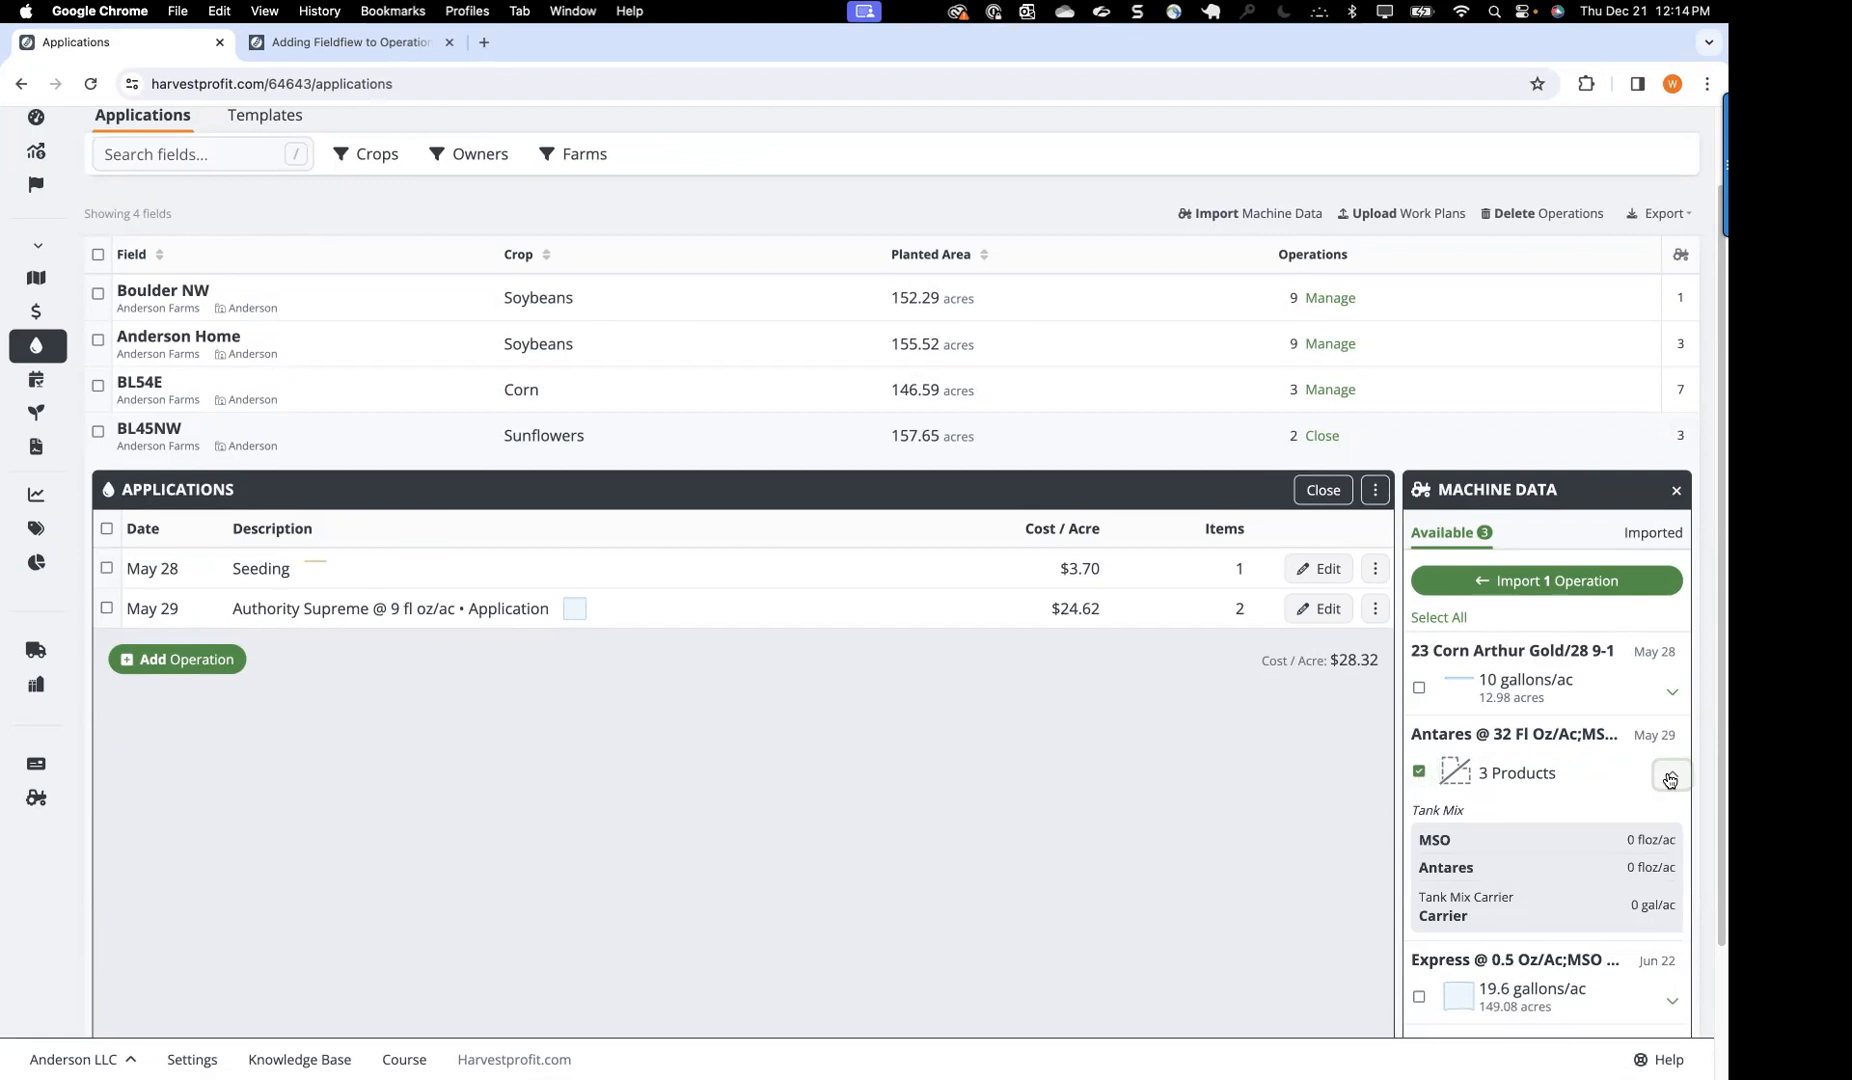
scroll(1545, 785, down, 2)
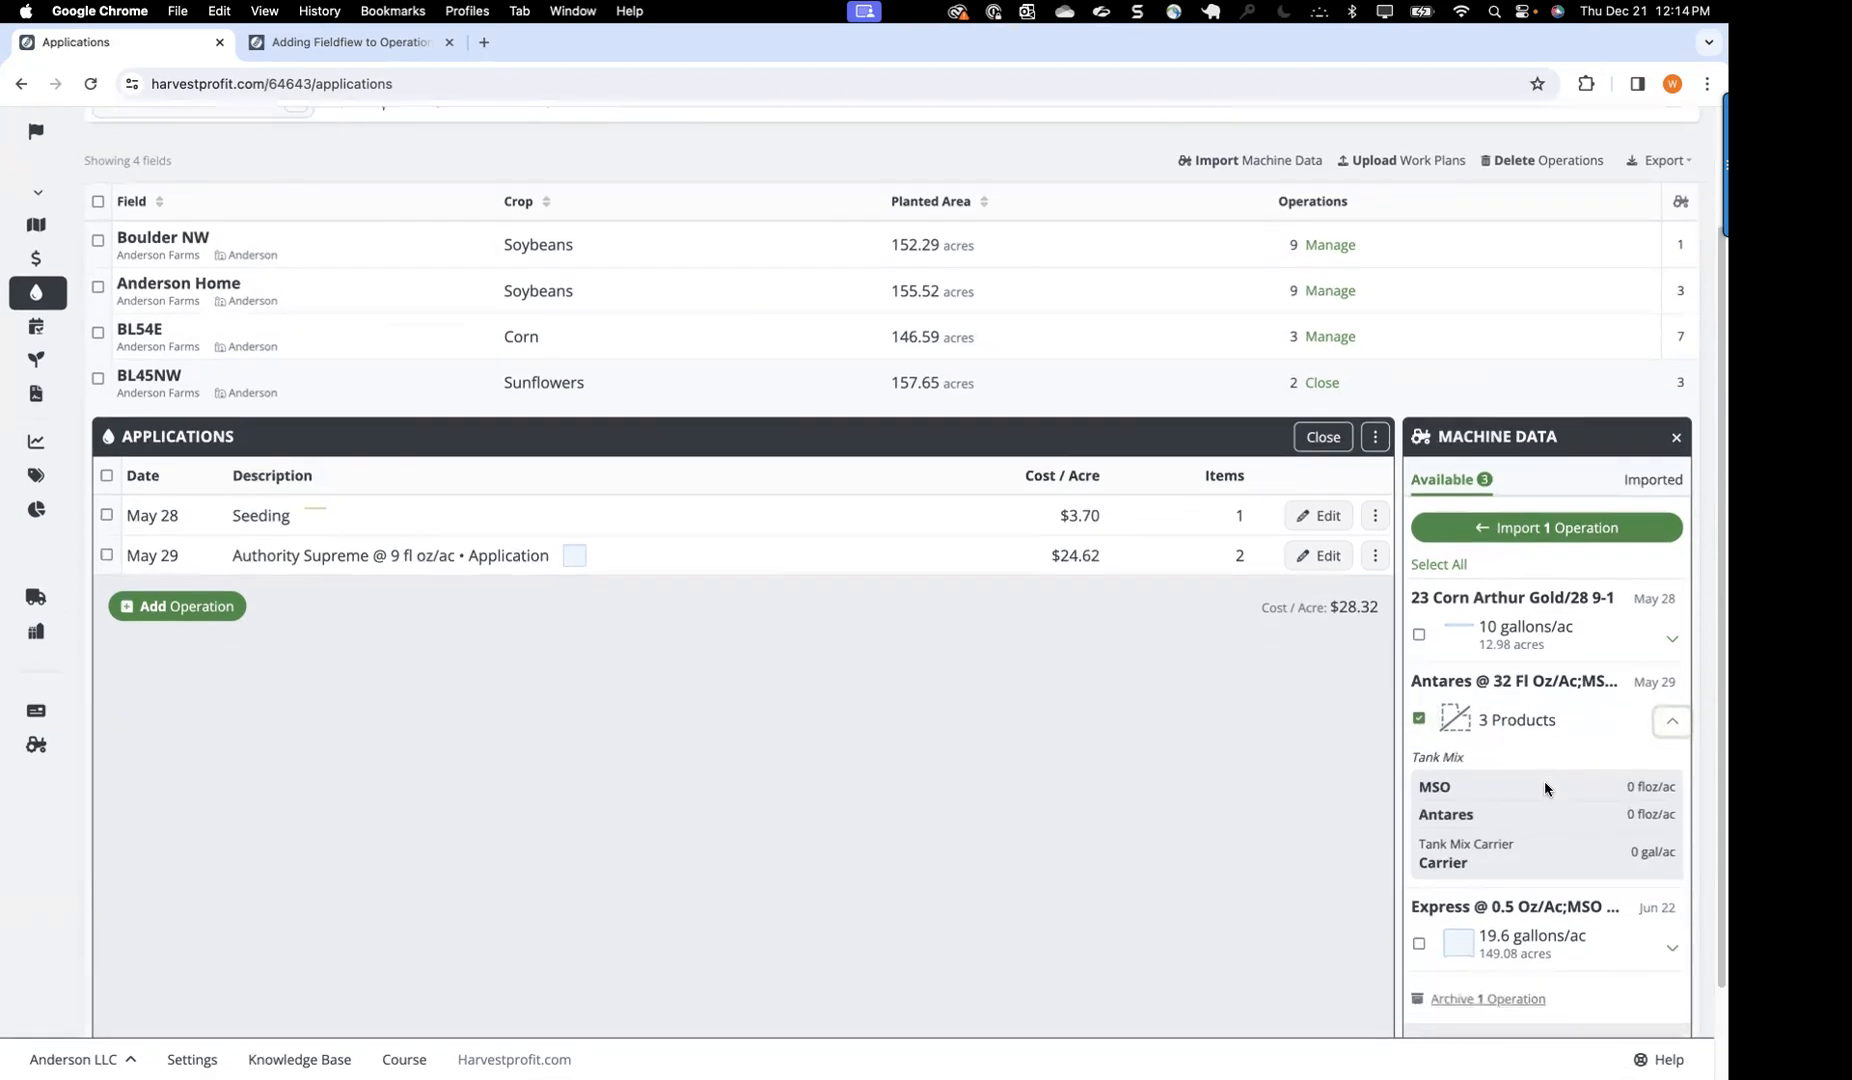
scroll(1545, 787, down, 1)
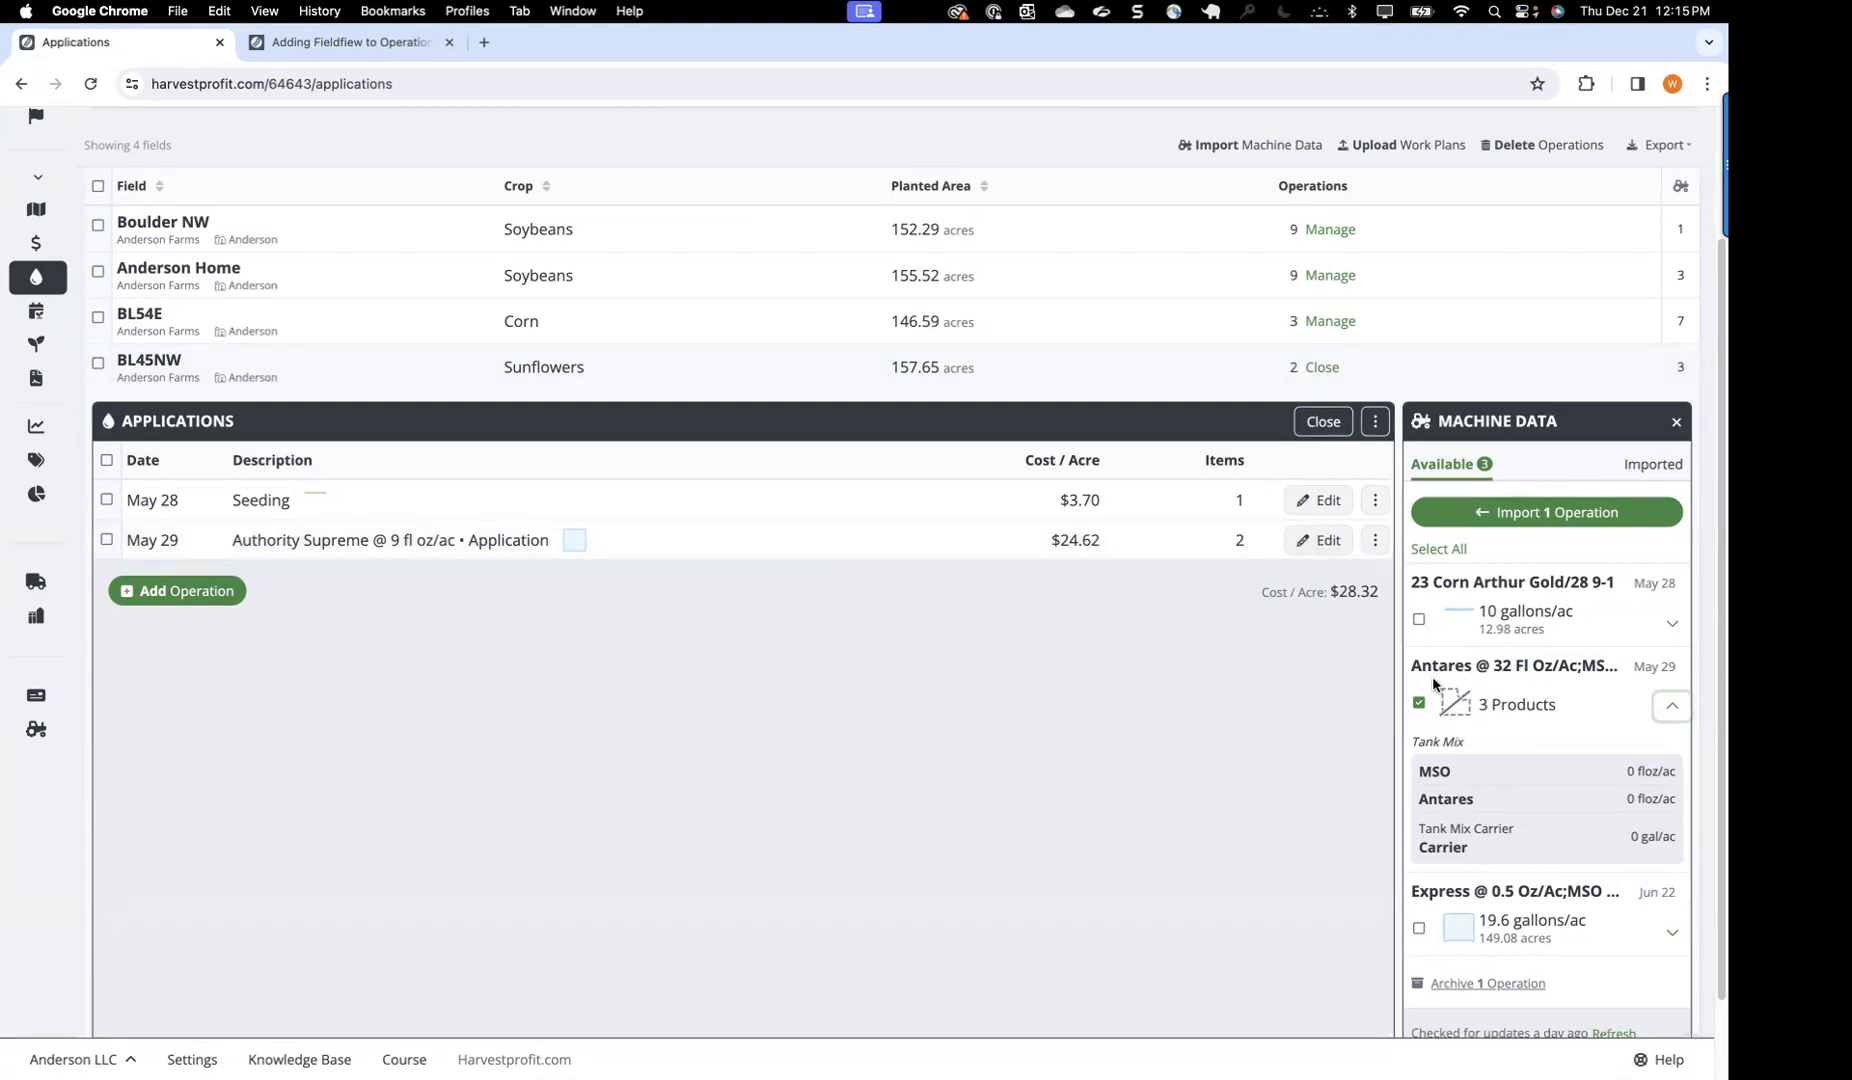
scroll(1550, 723, down, 1)
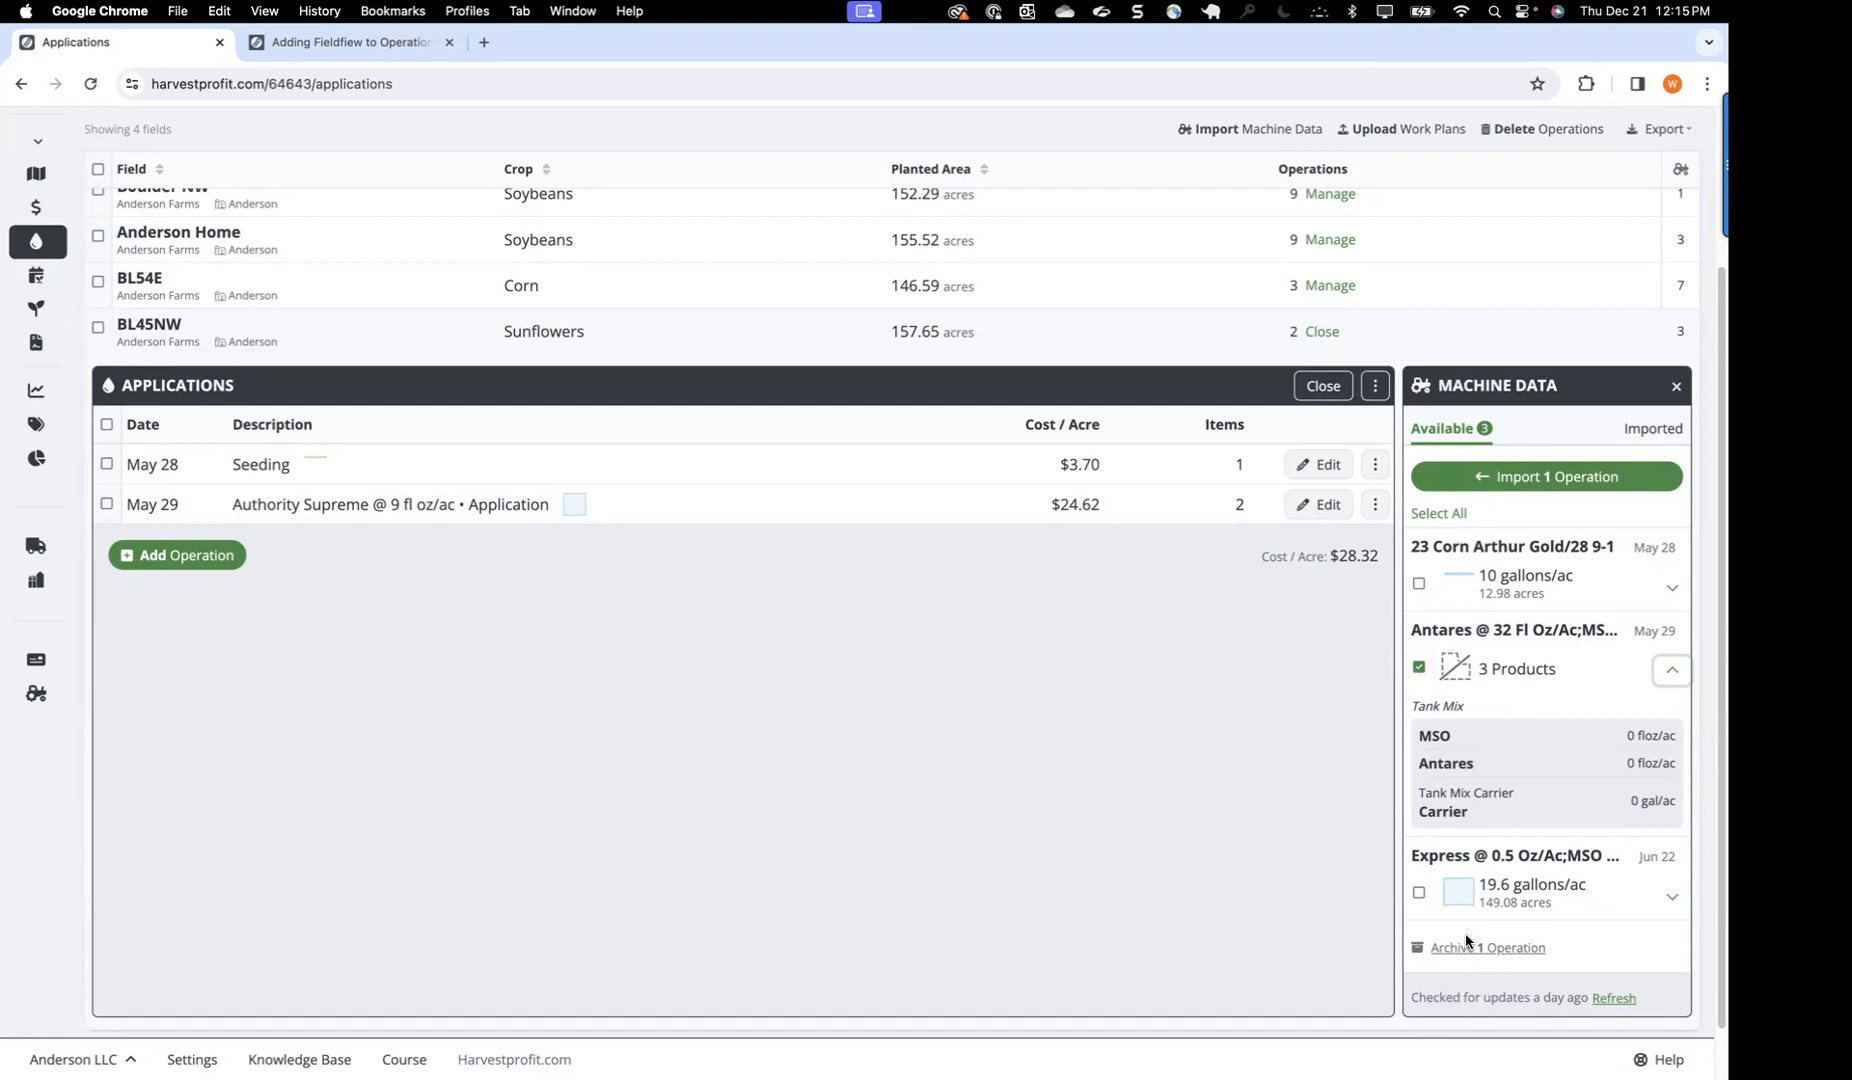
click(1496, 950)
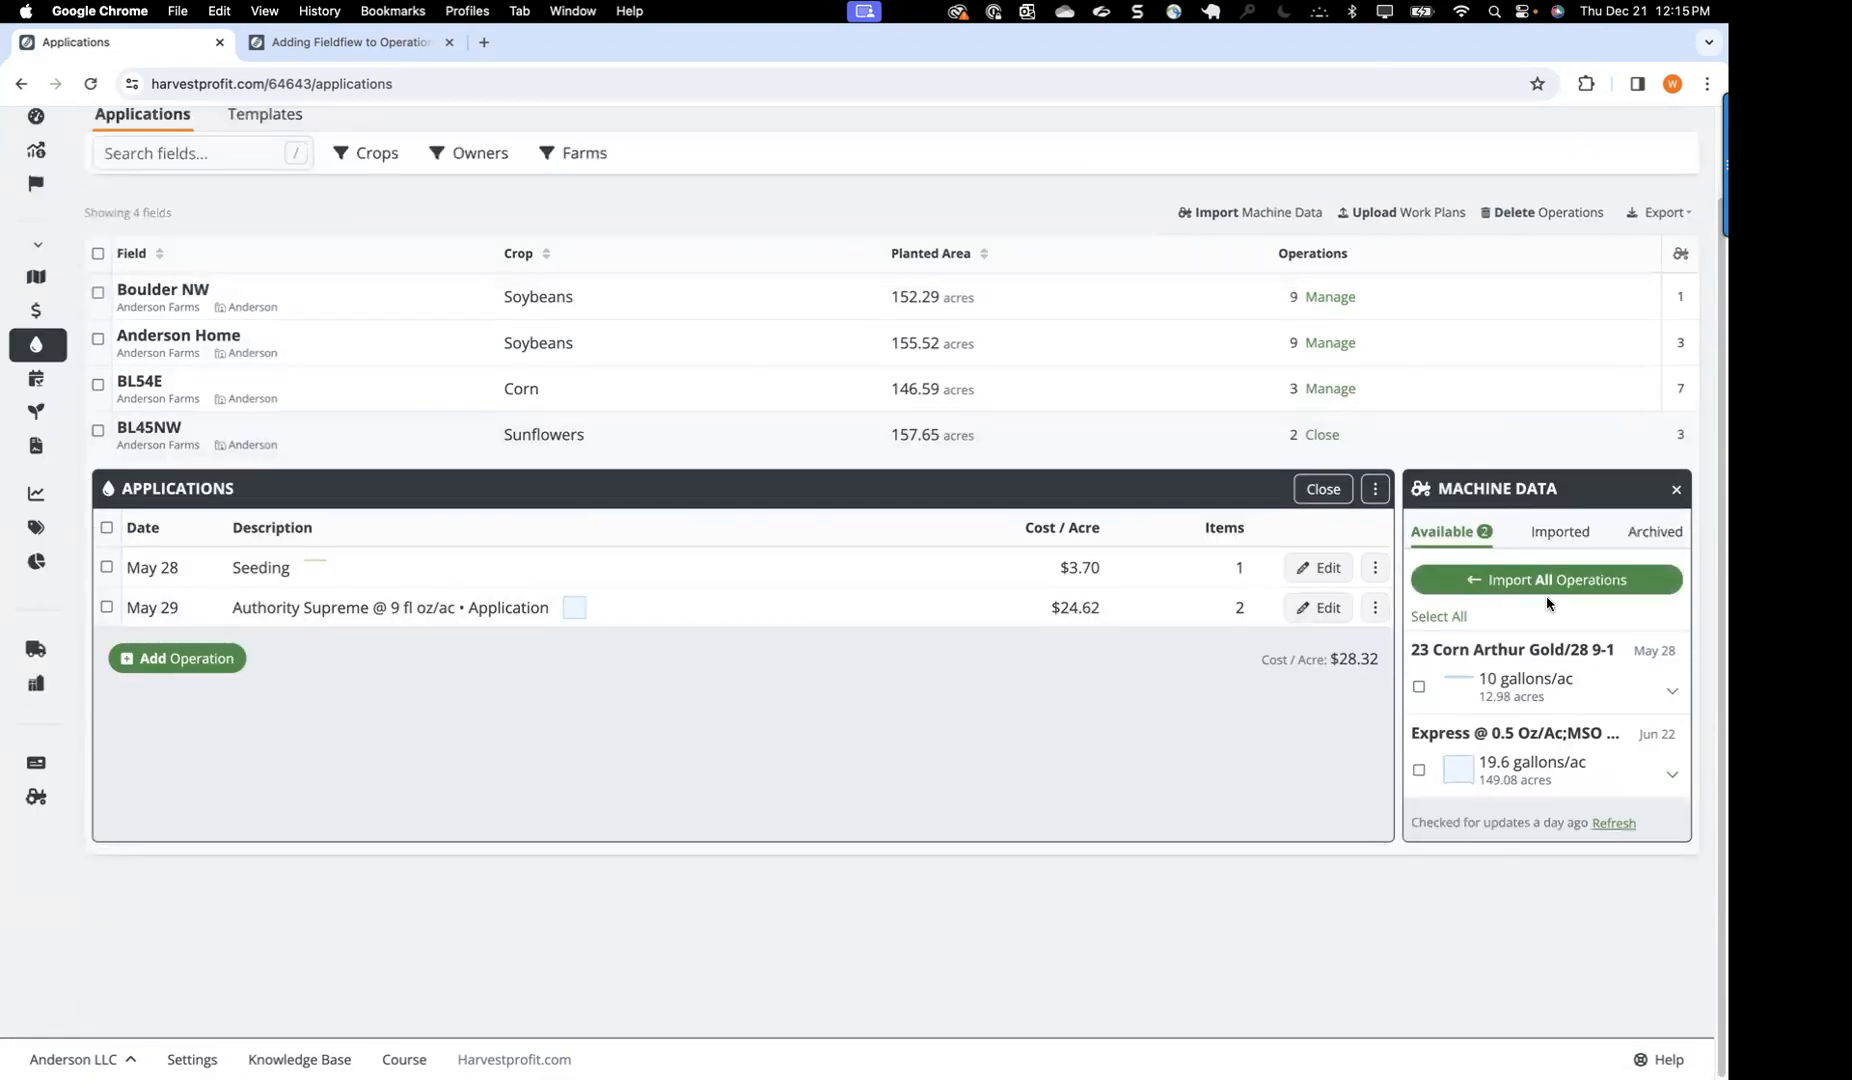
Step: Check field BL45NW's archived machine operations, return to the available ones and close the field
click(1648, 533)
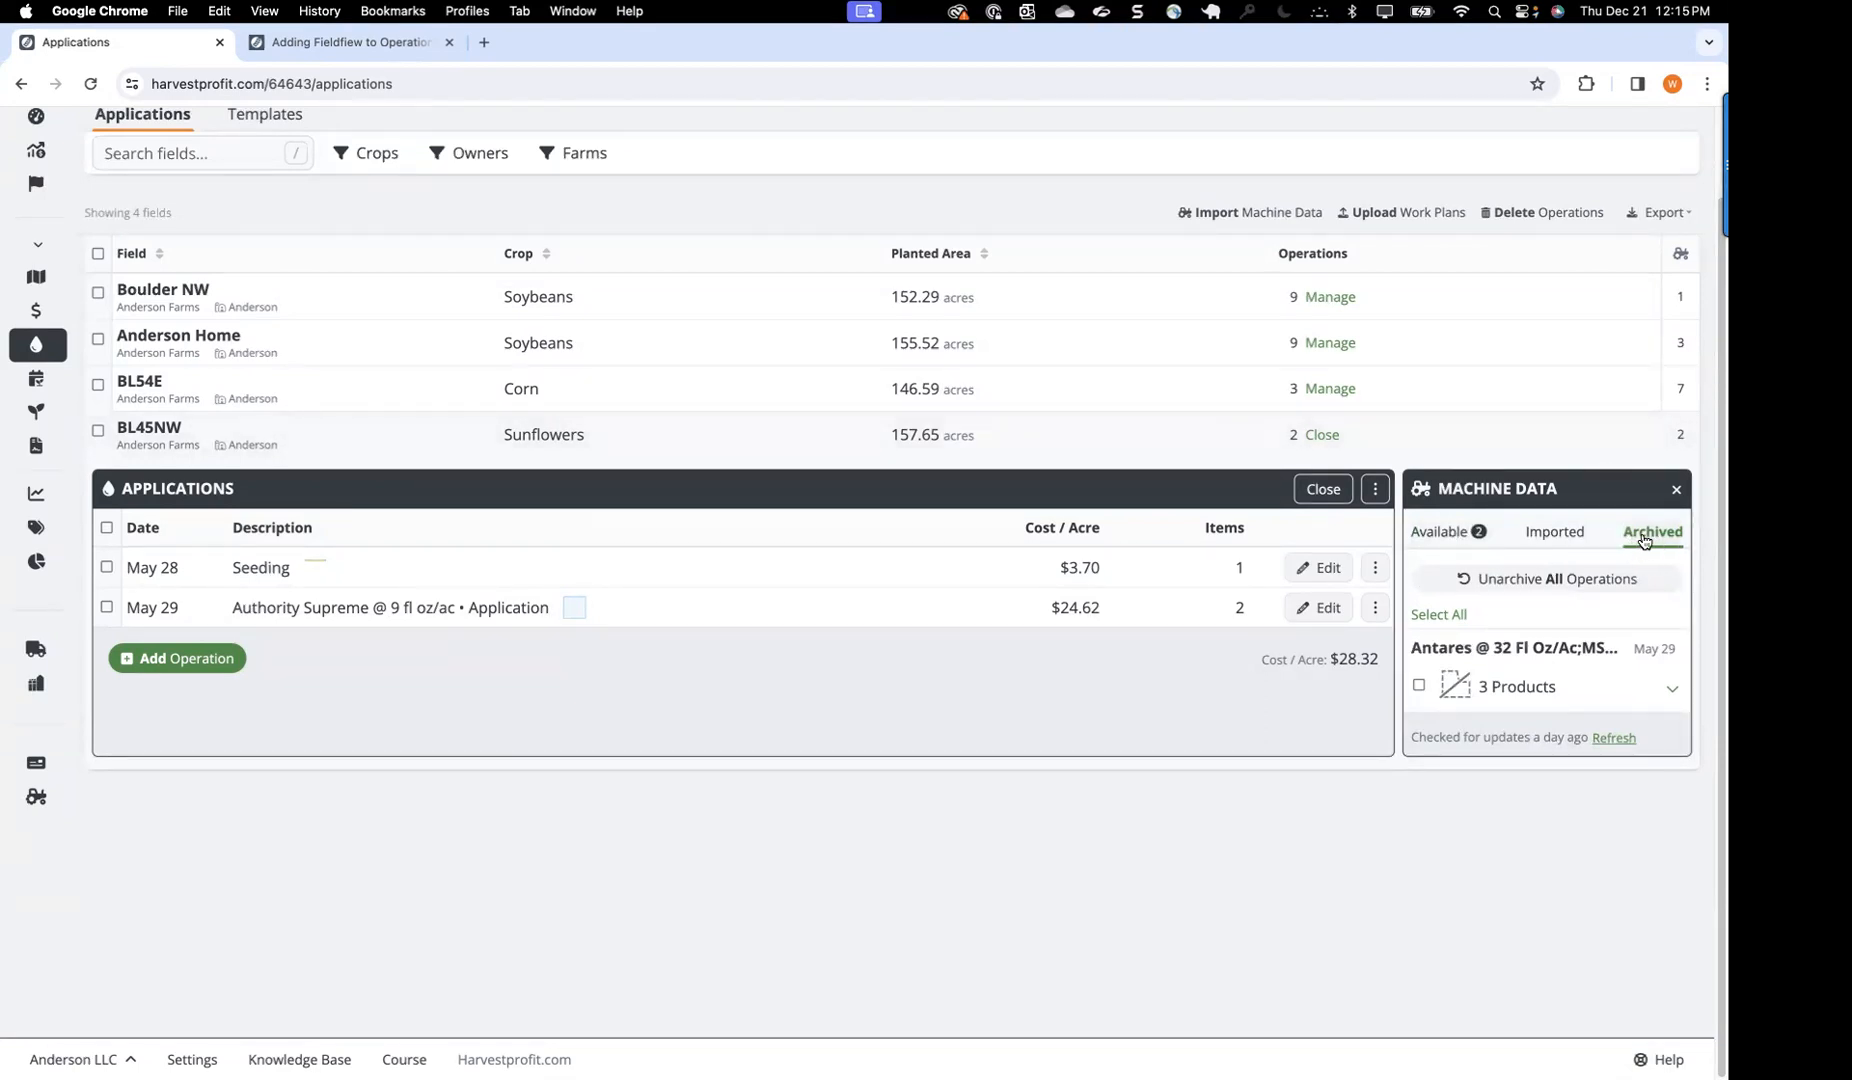
click(1449, 539)
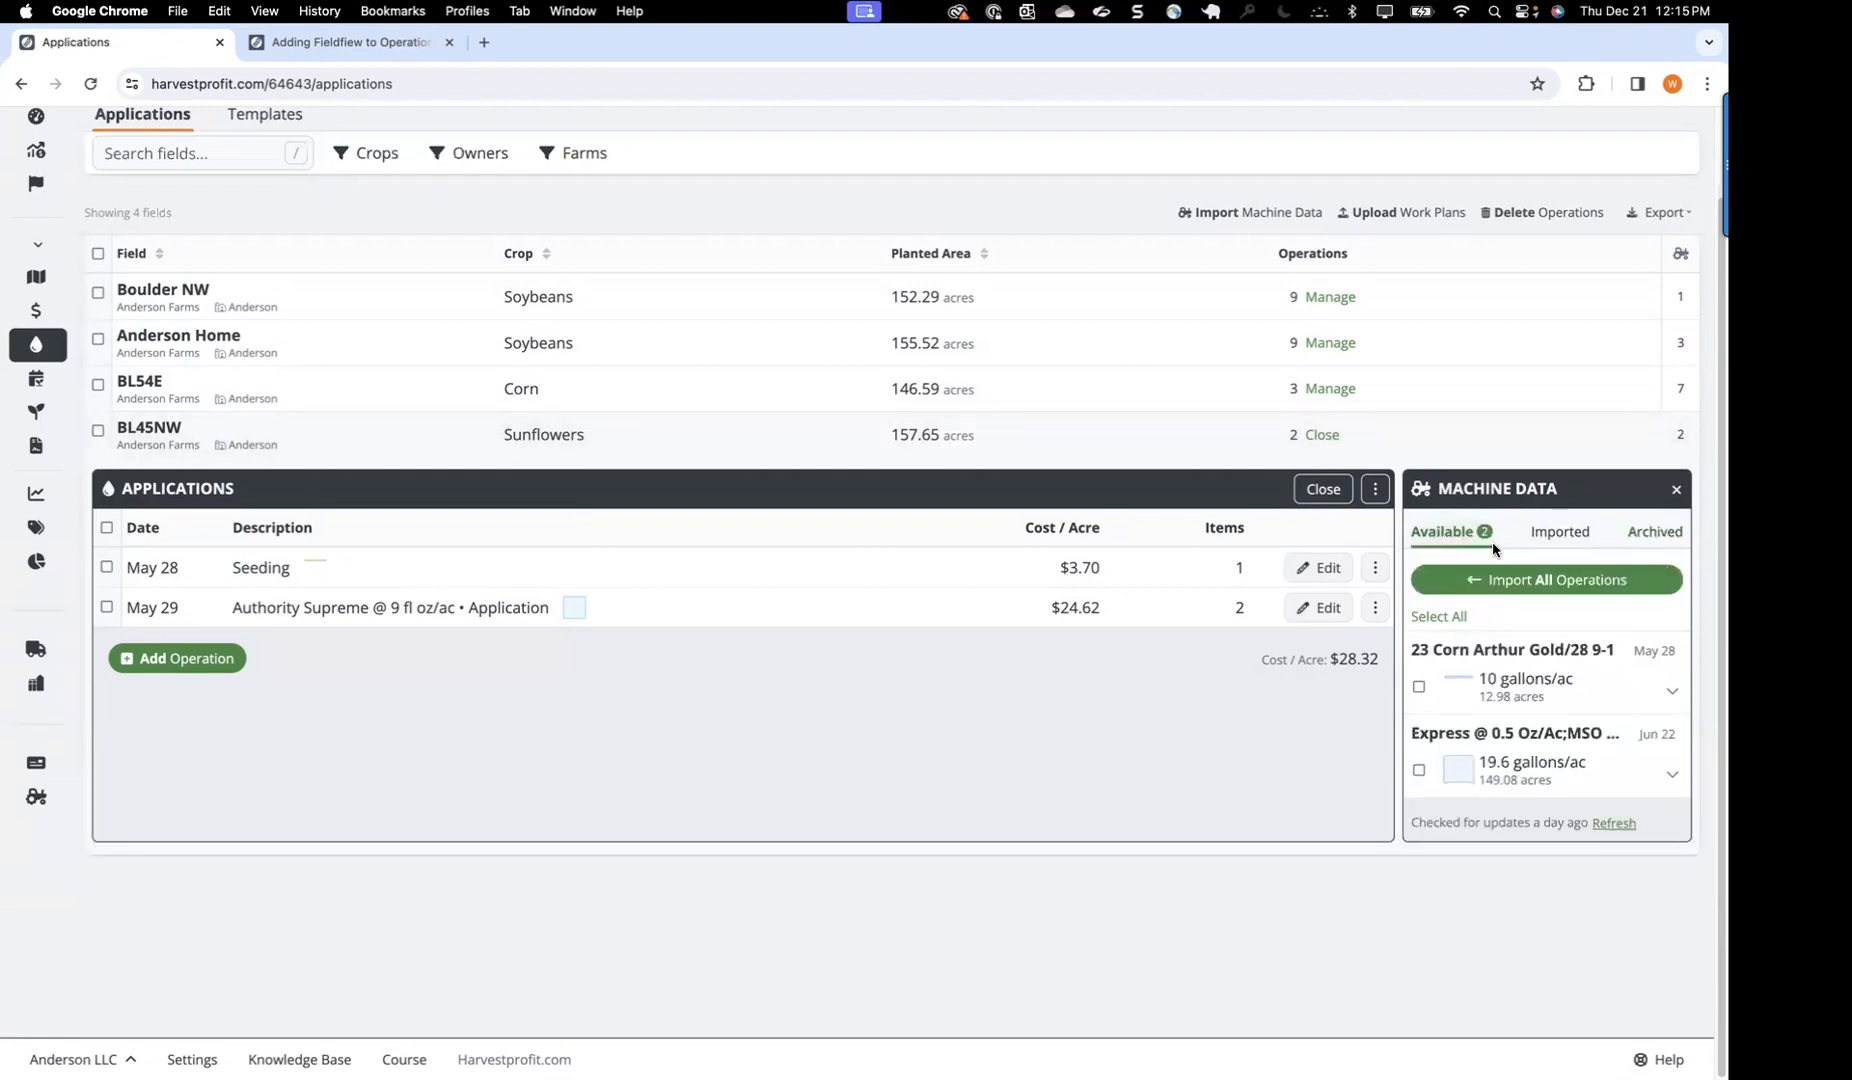
click(1322, 435)
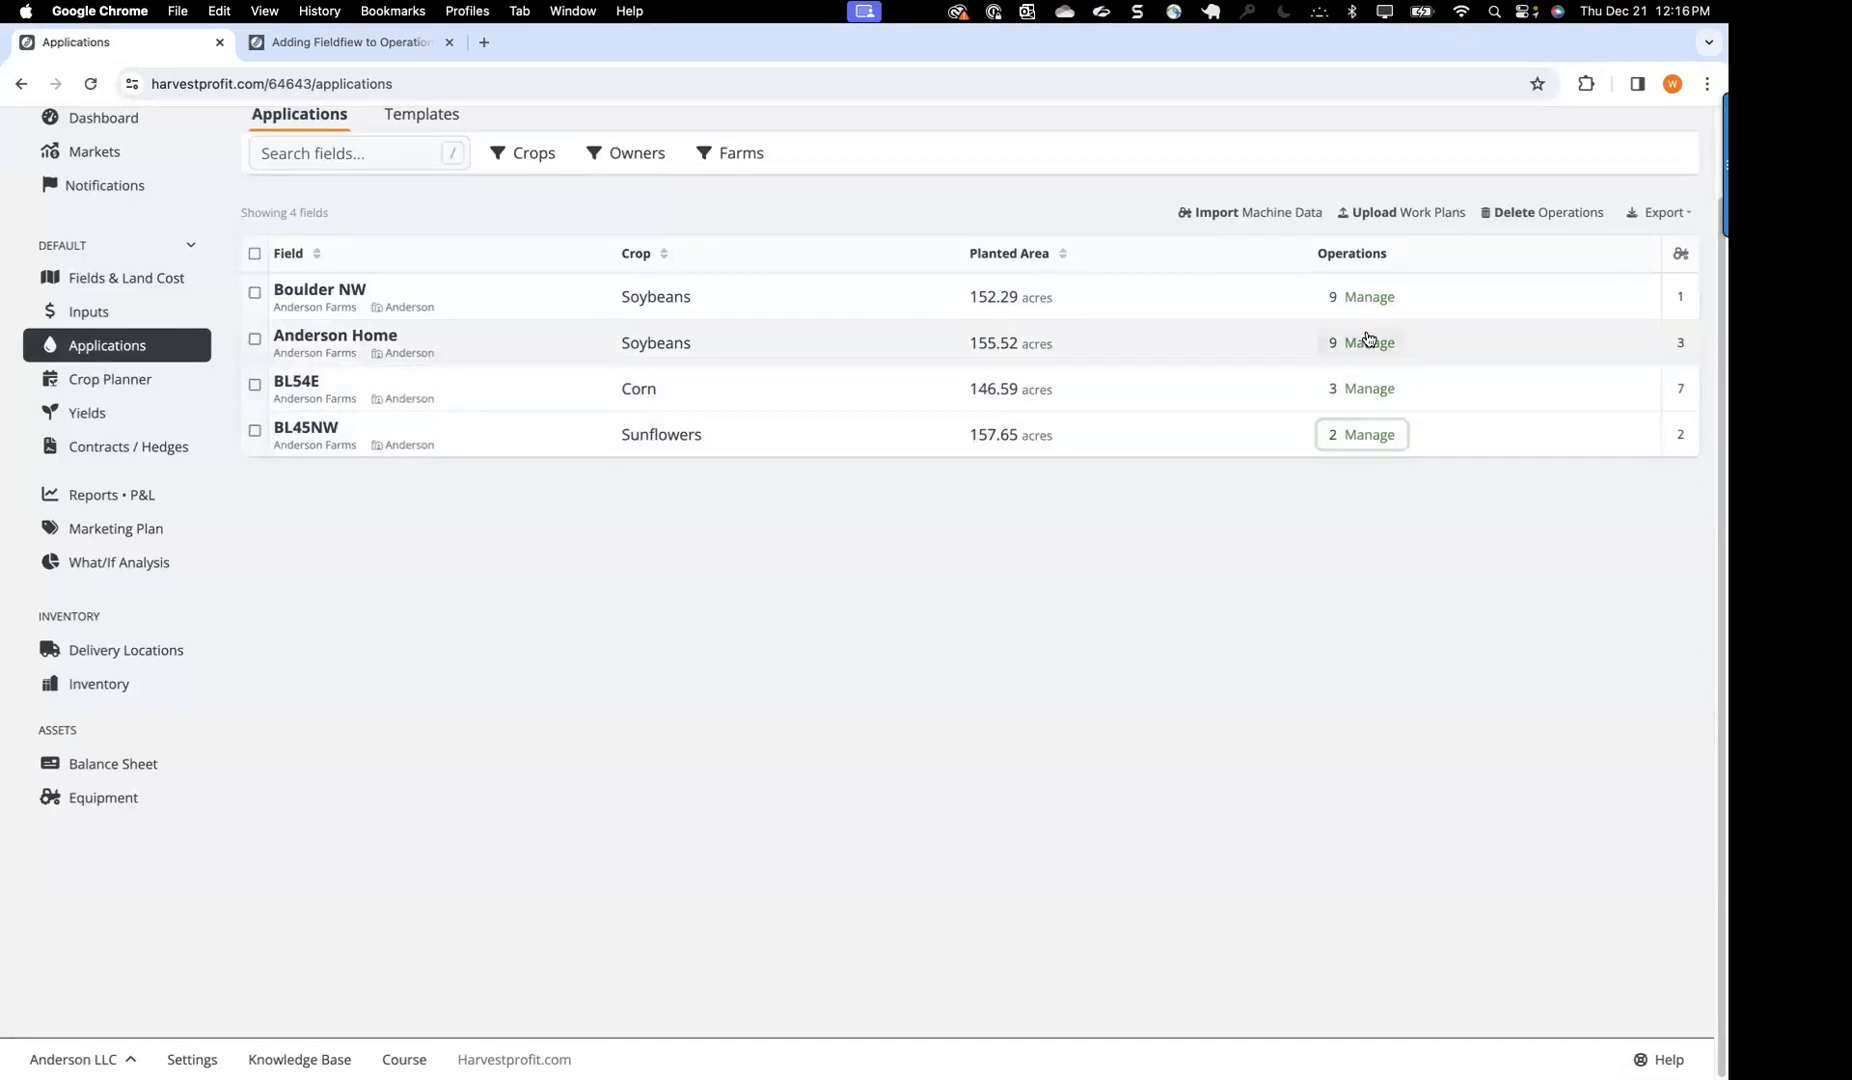
Step: Archive Boulder NW's unnamed Sep 22 machine operation, checking its product rate first
click(1369, 297)
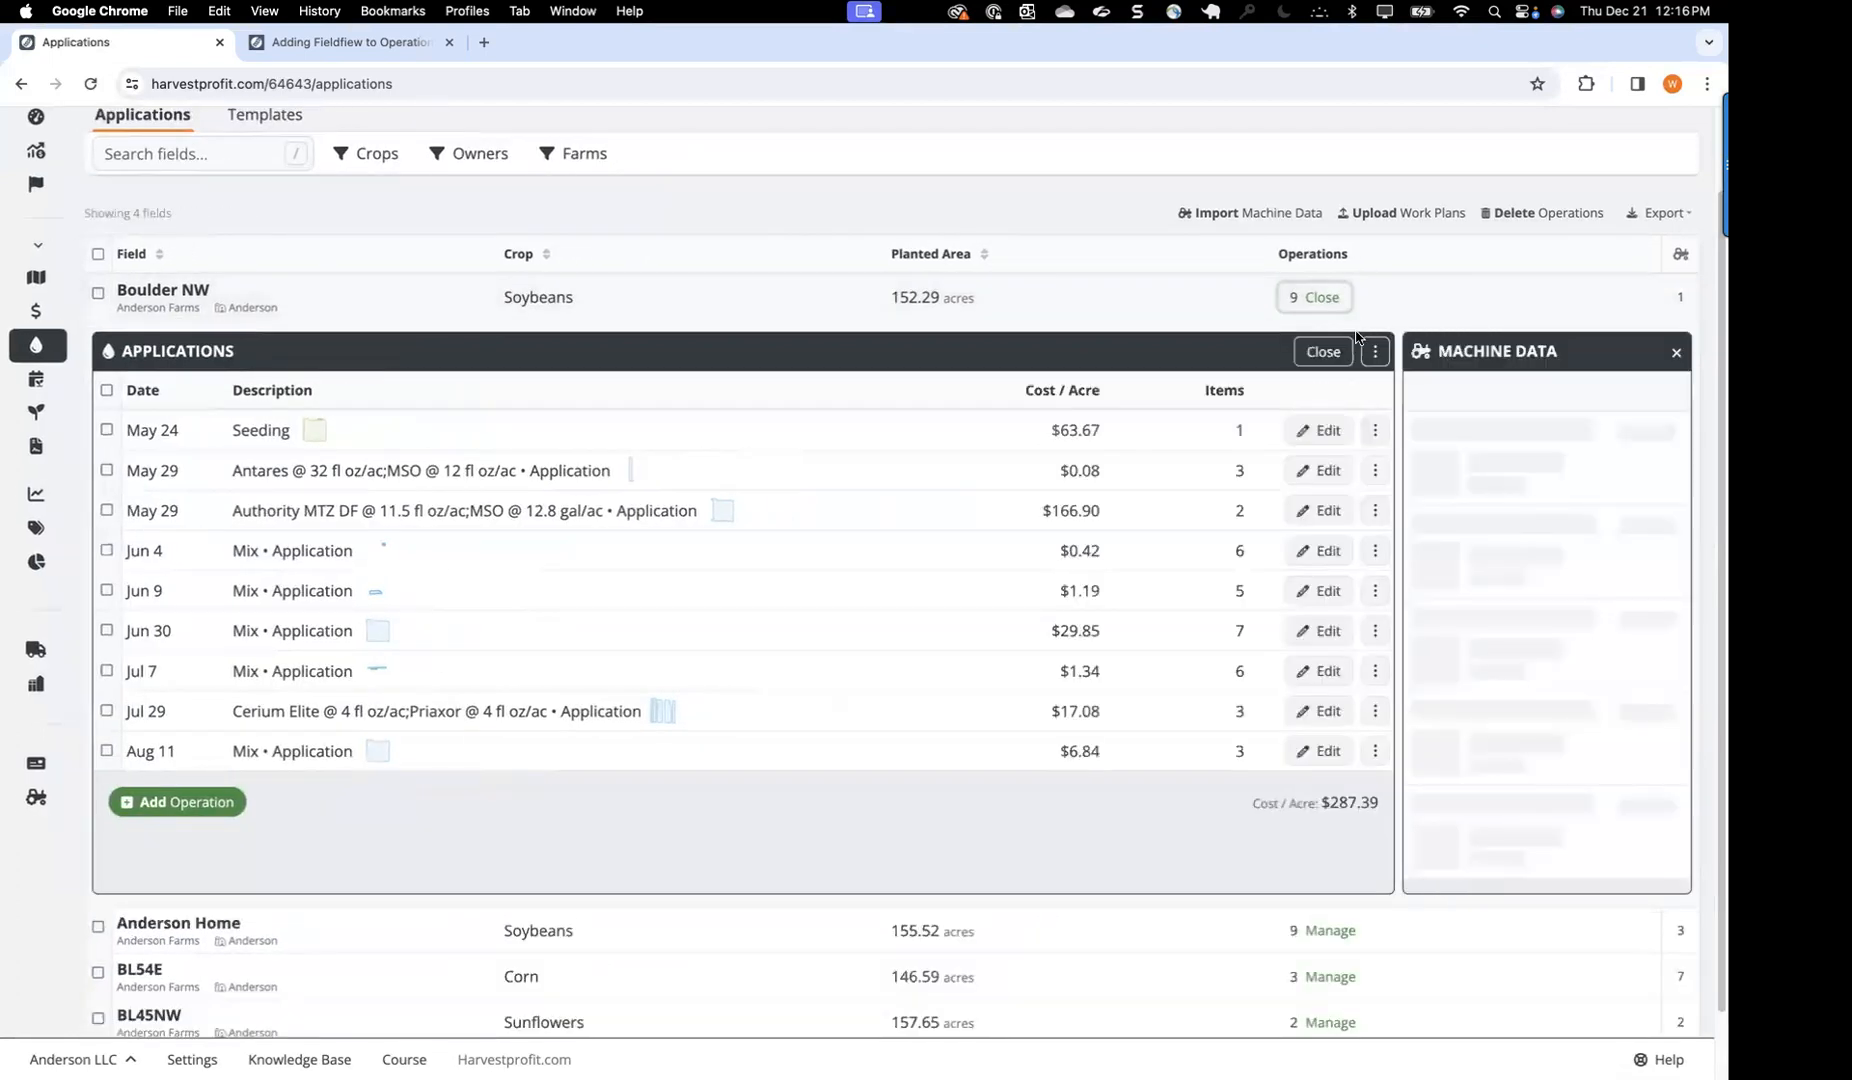
scroll(1344, 394, down, 1)
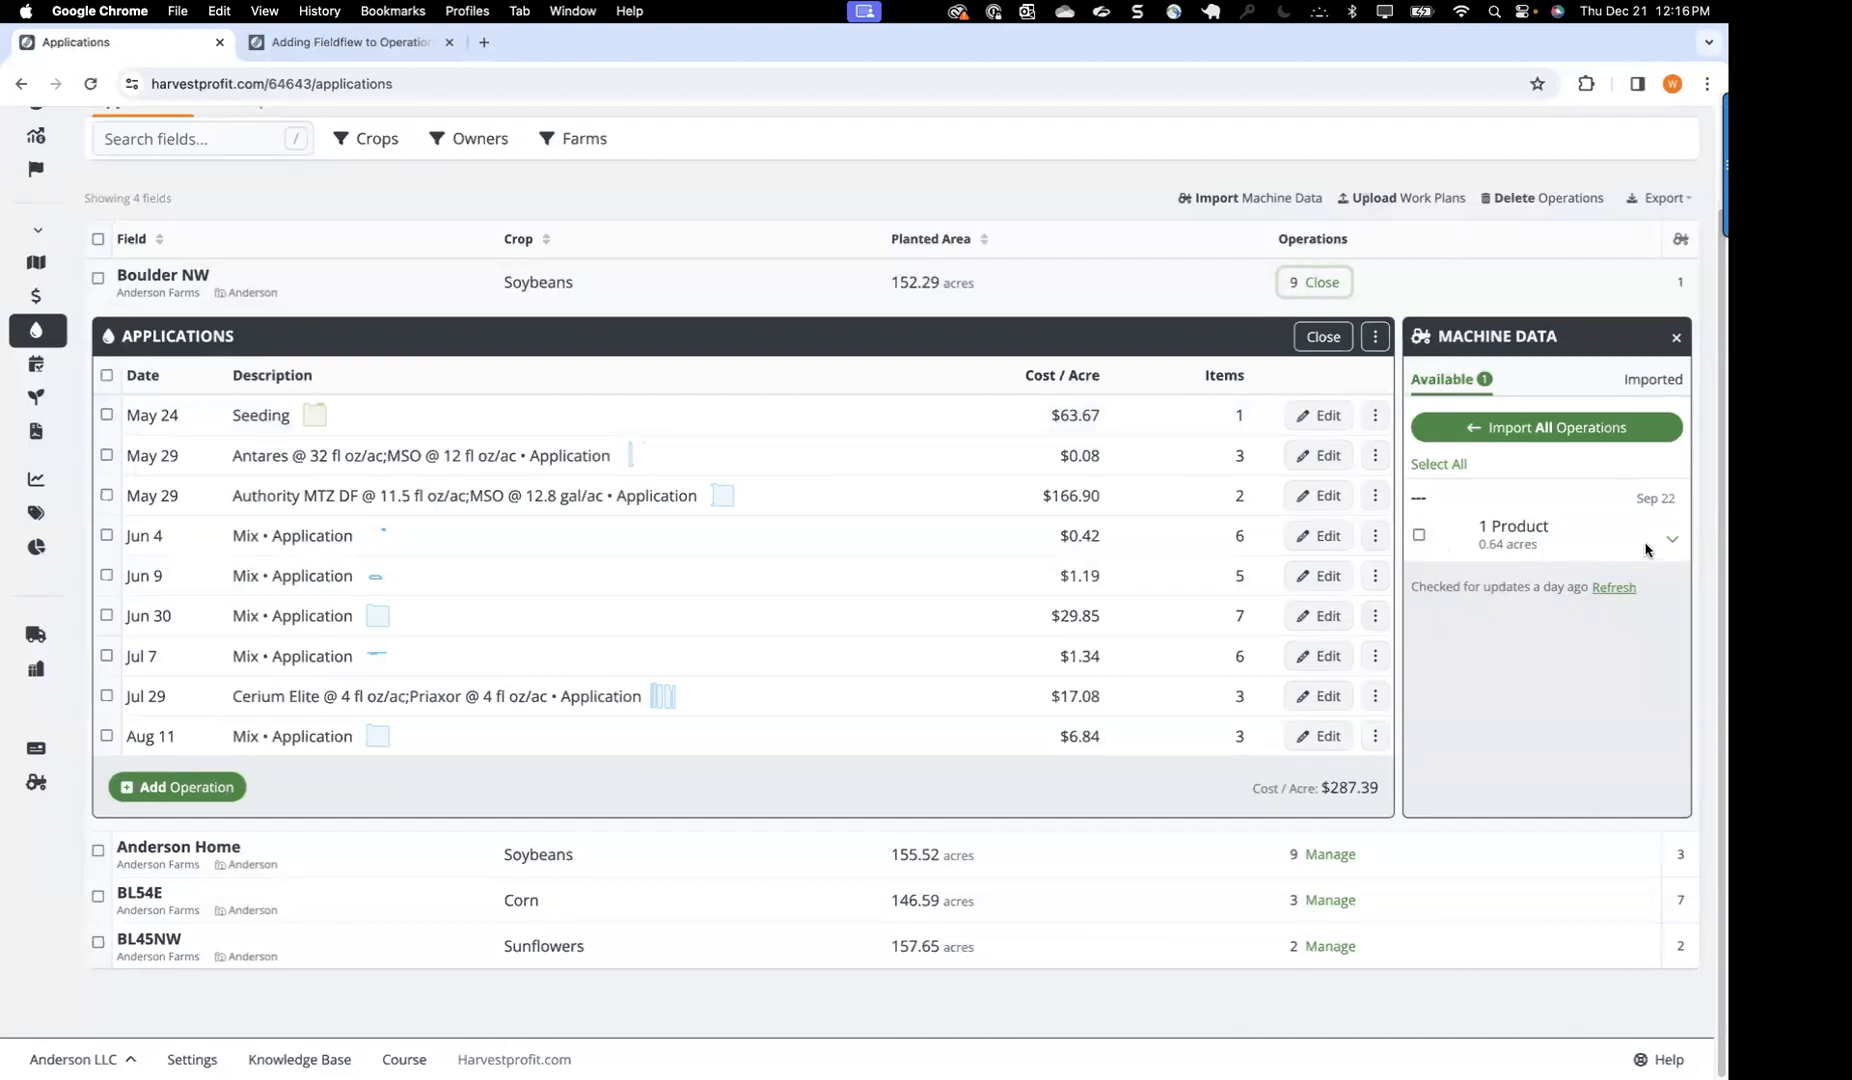
click(1417, 538)
click(1671, 538)
drag(1632, 591, 1680, 596)
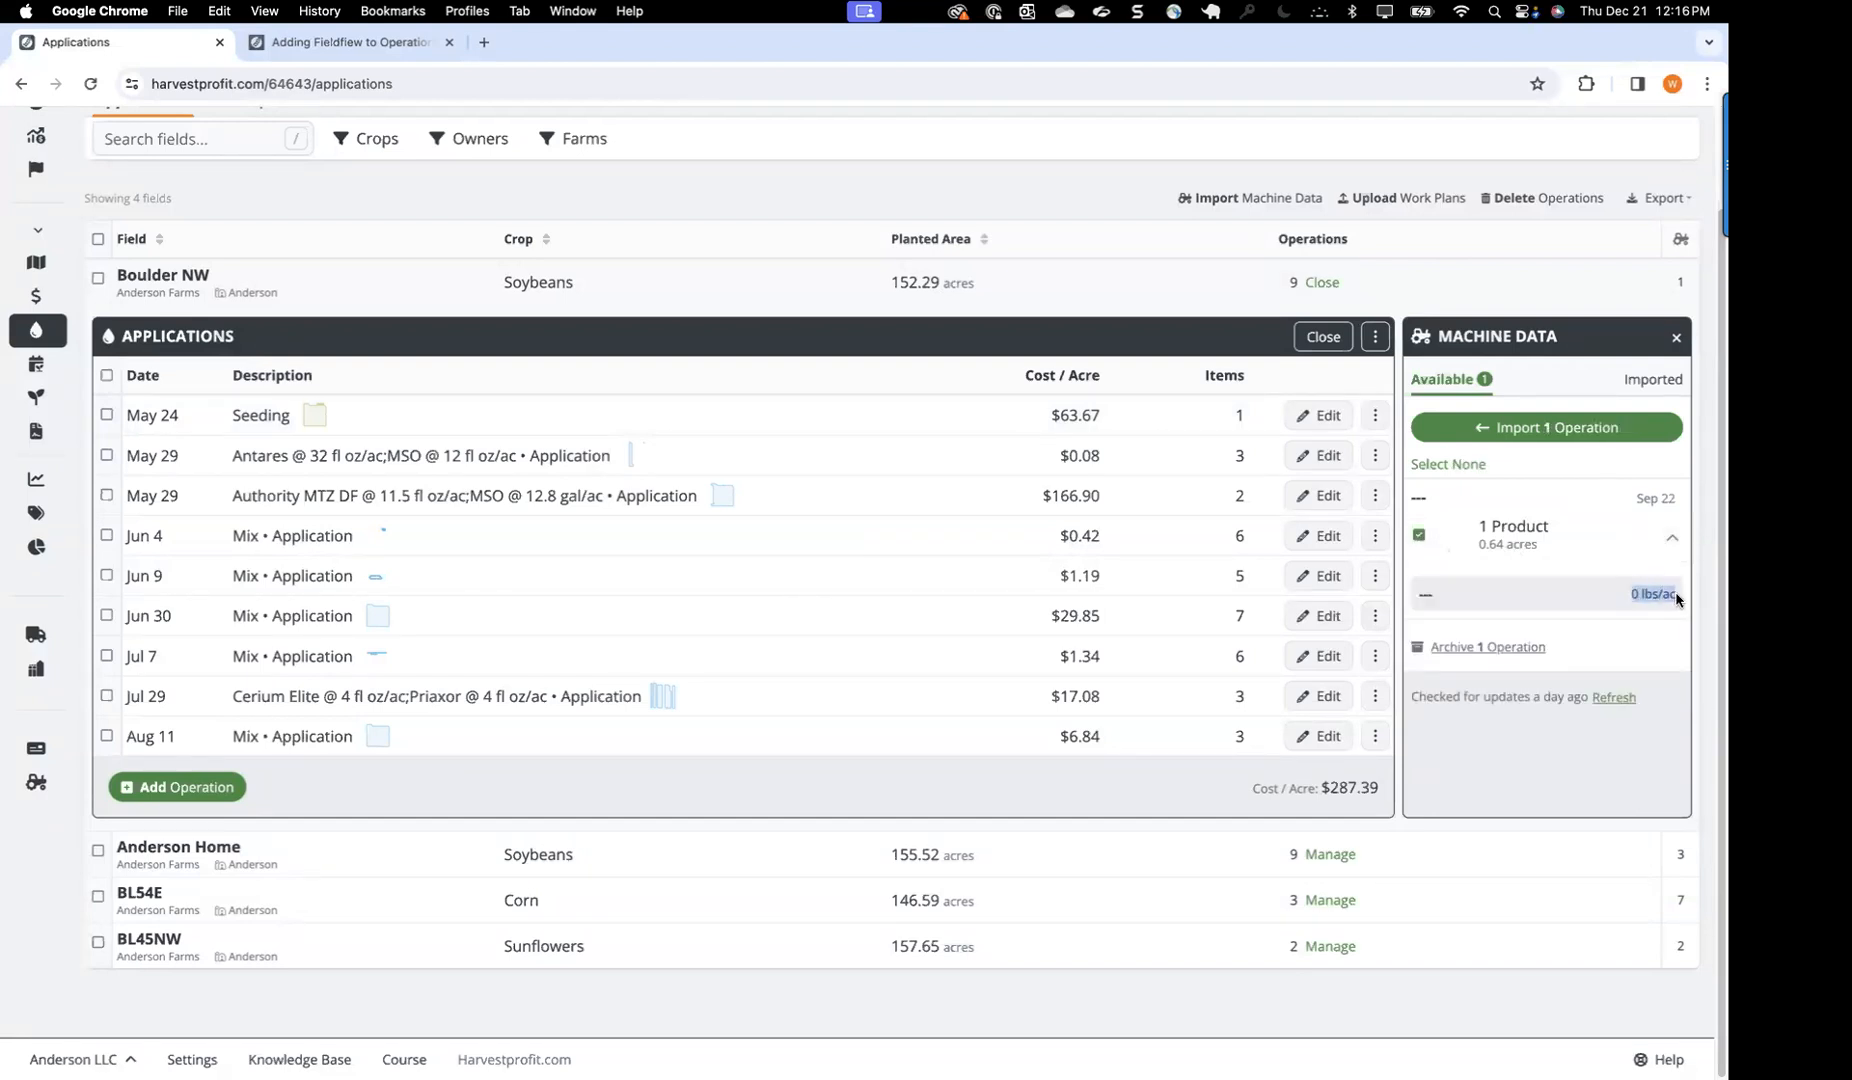
click(1453, 648)
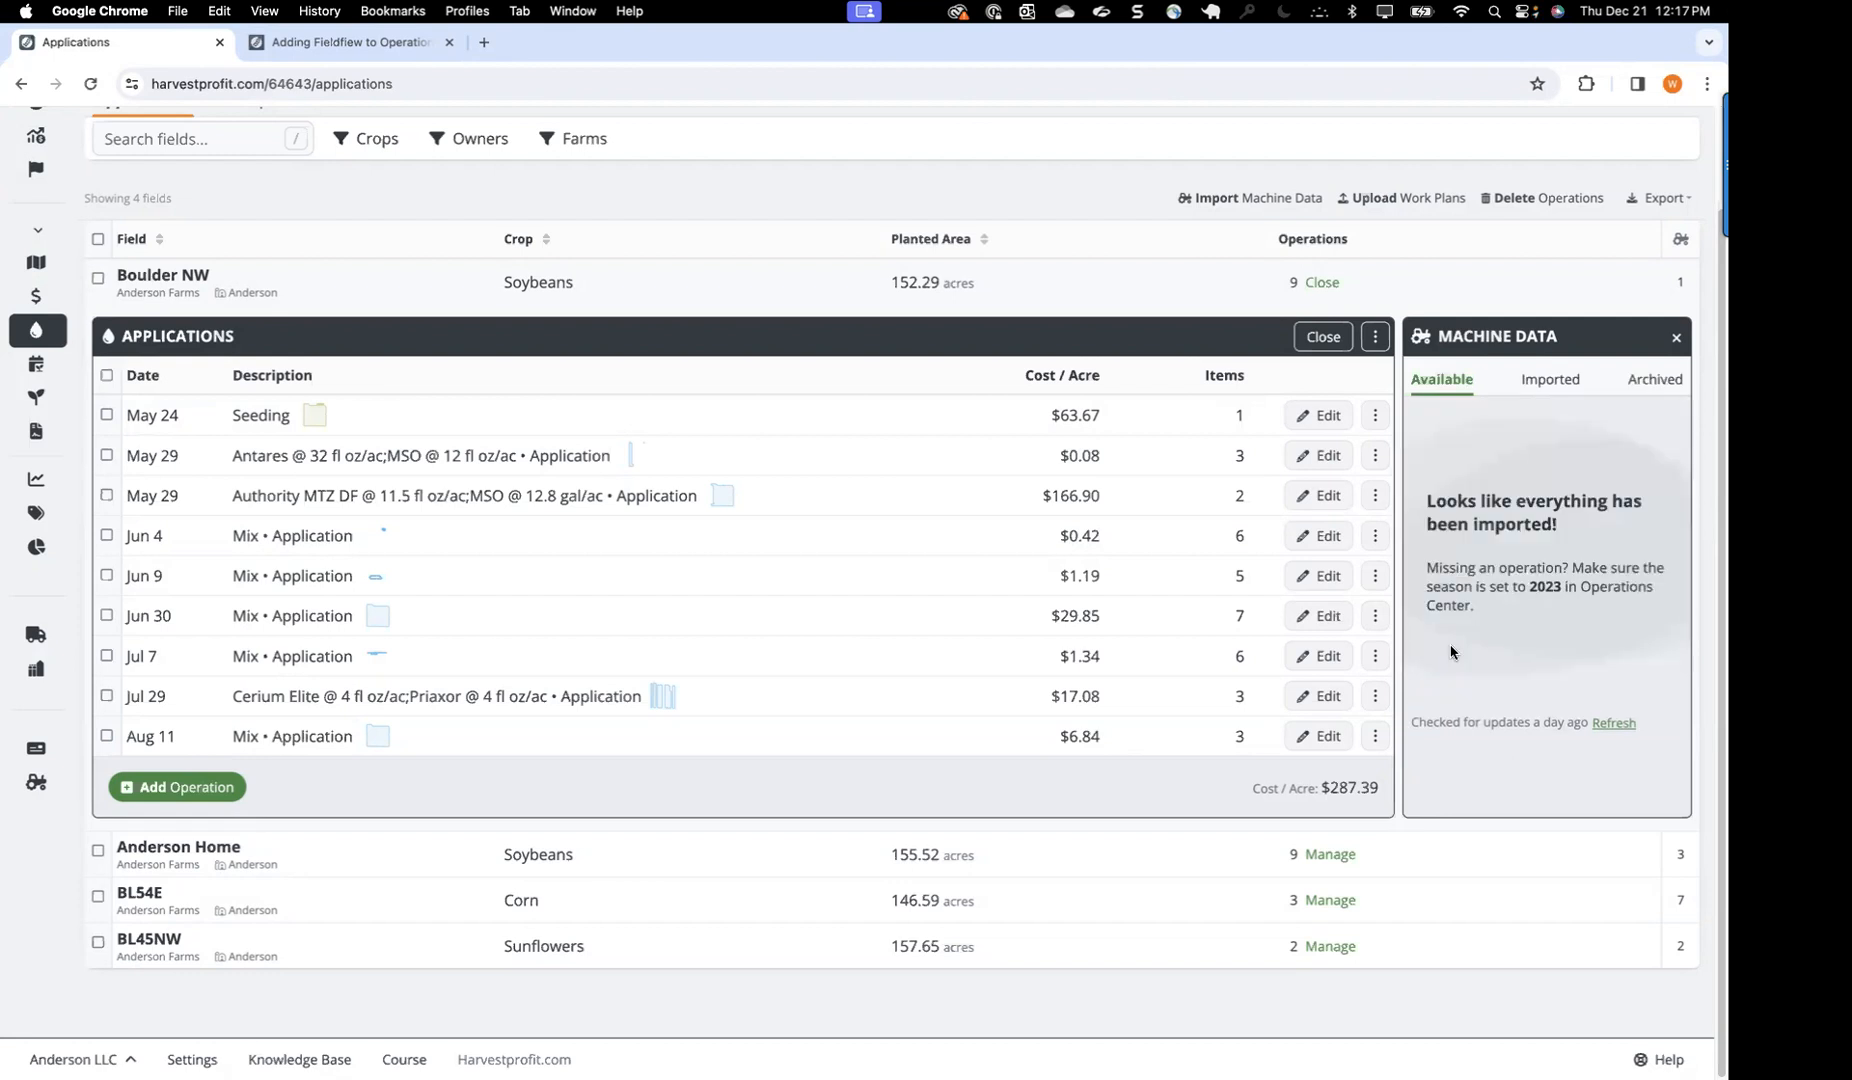
Step: Check Boulder NW's archived, imported and available machine operations, and close the field
click(1651, 381)
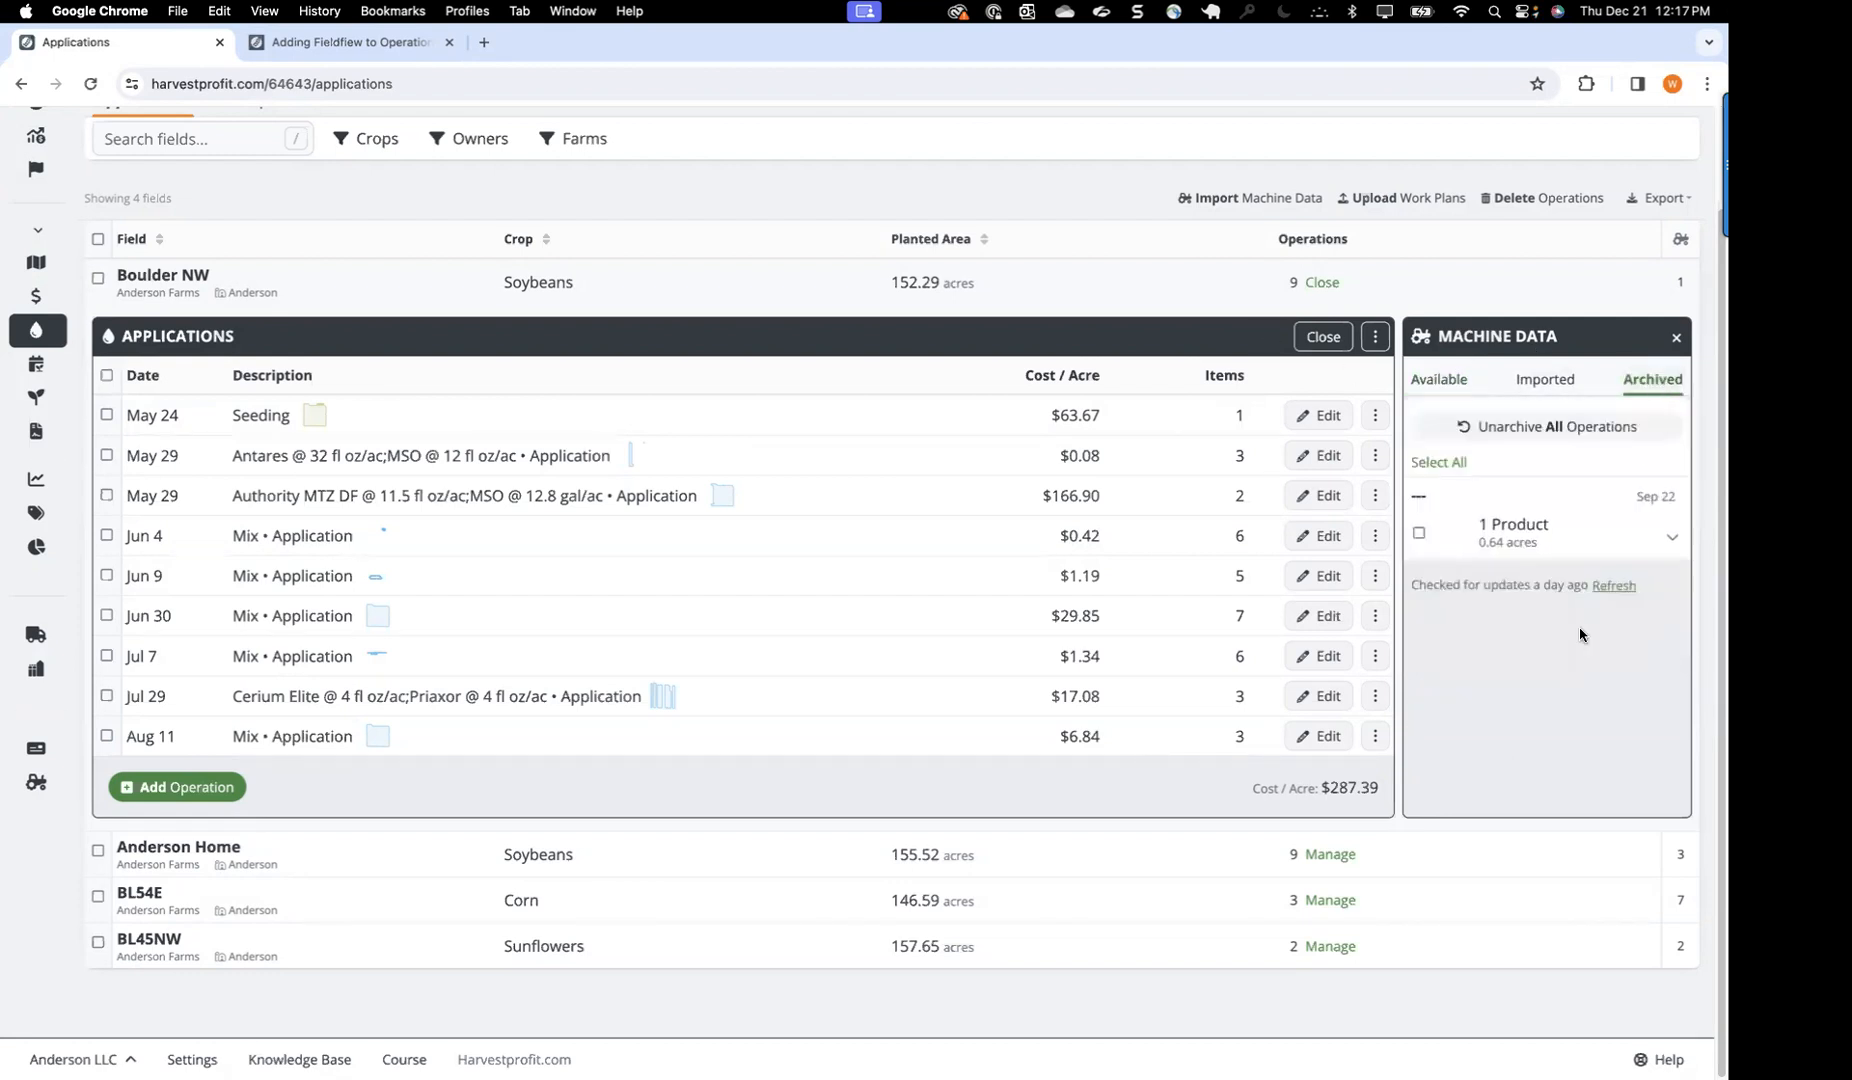
click(1545, 380)
click(1437, 383)
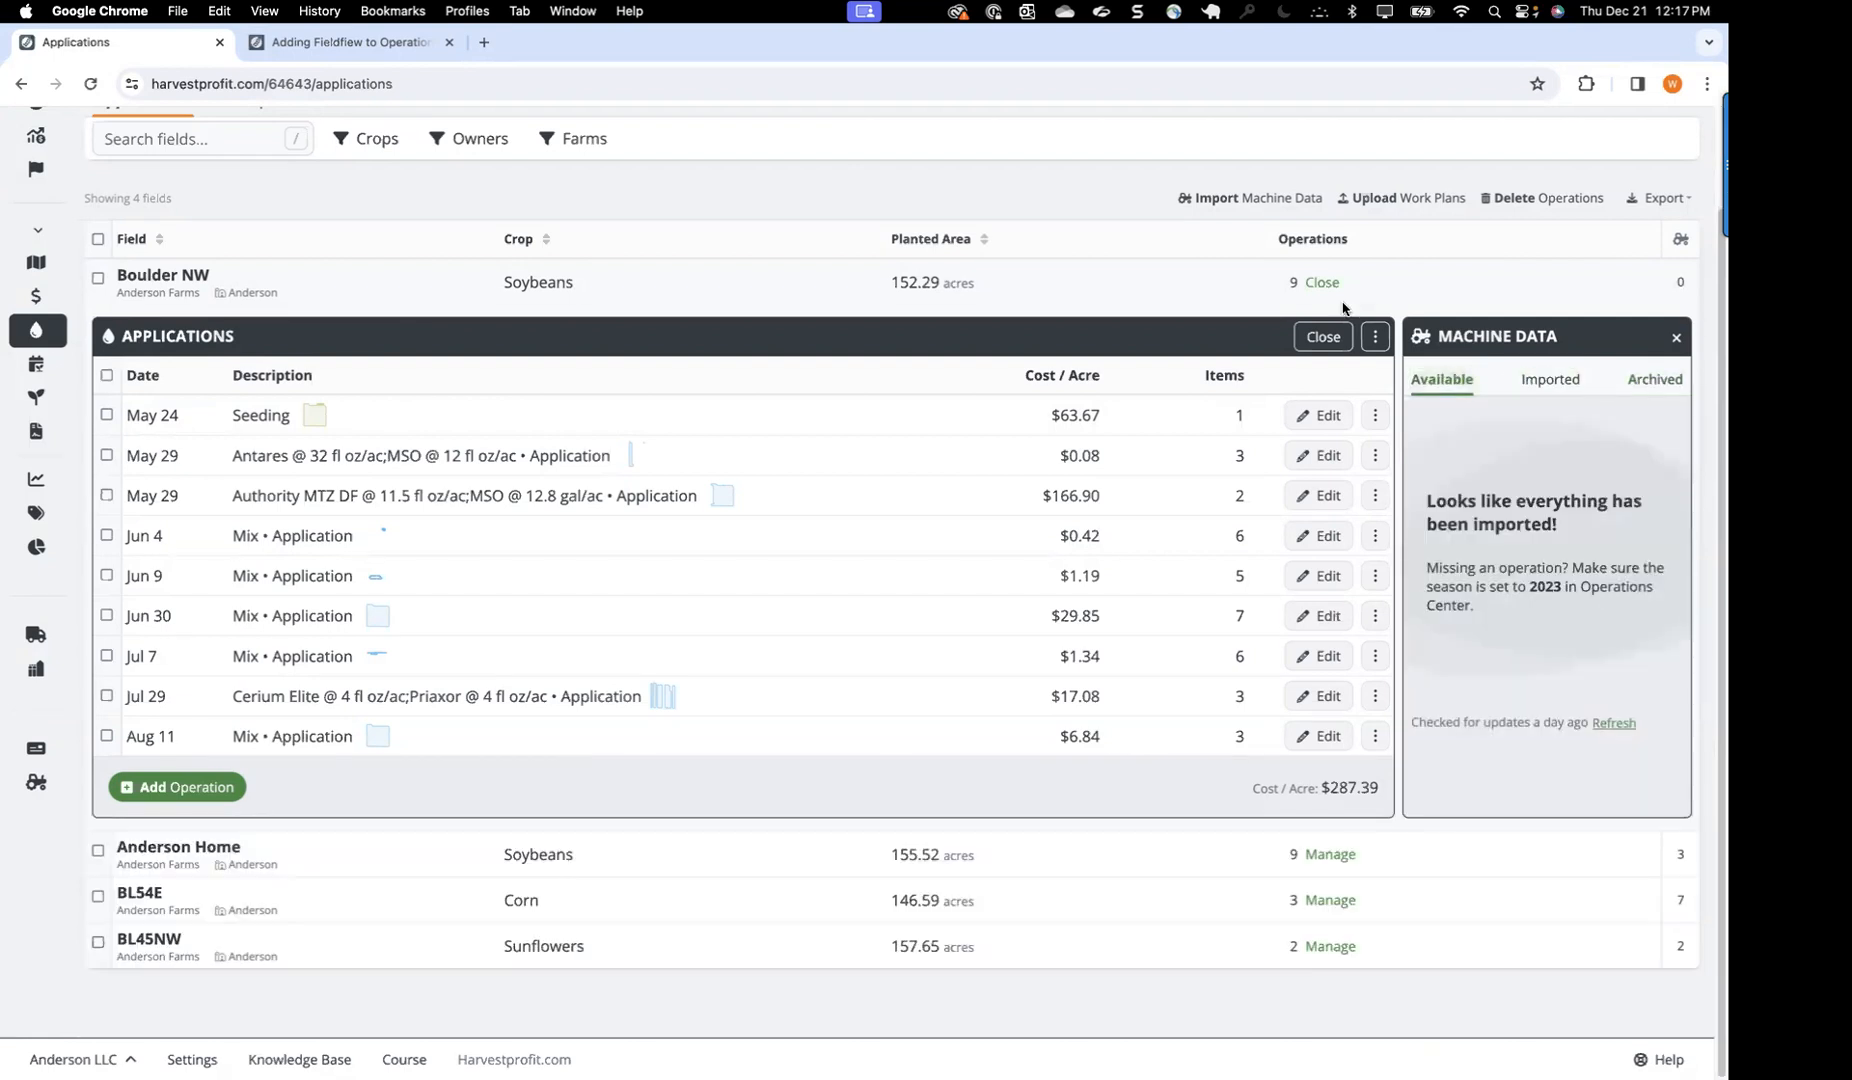
click(1320, 283)
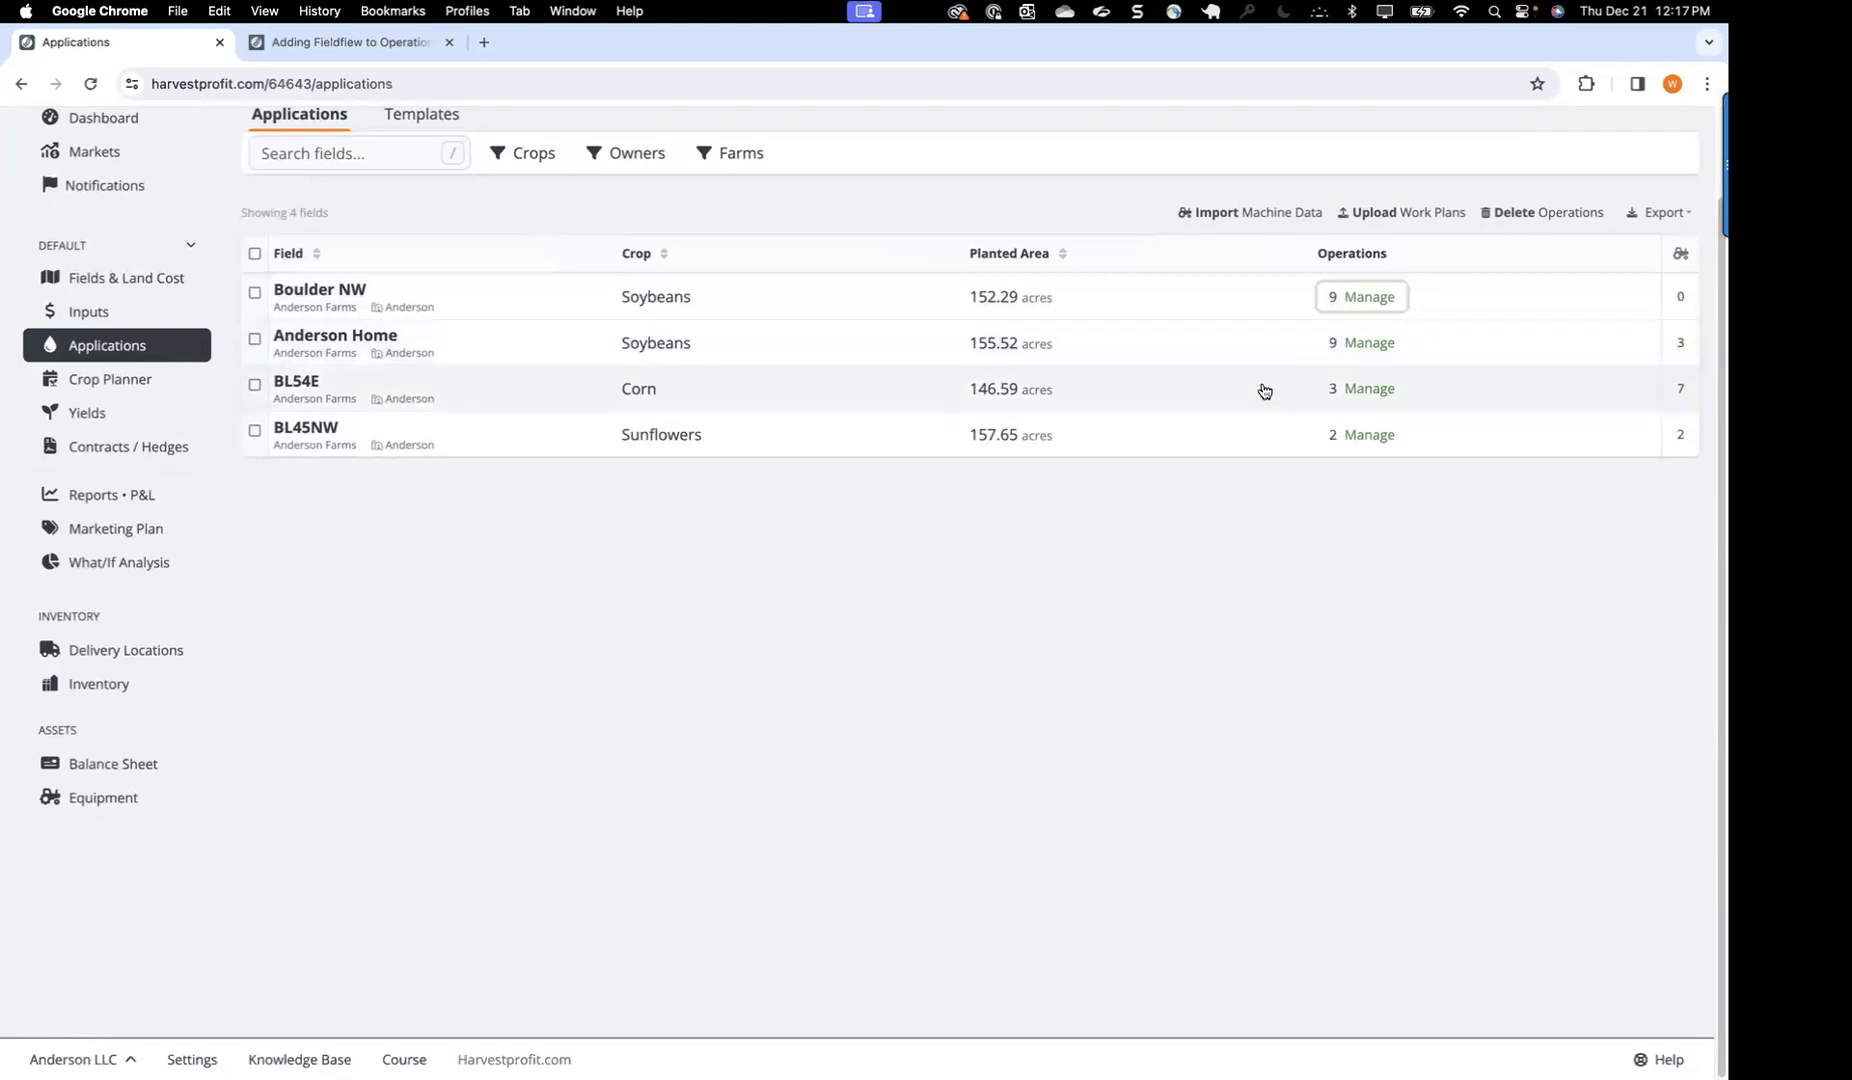
Step: Open the Inputs page and examine the costs and units of the applied fertilizer, seed and chemical products
click(1376, 342)
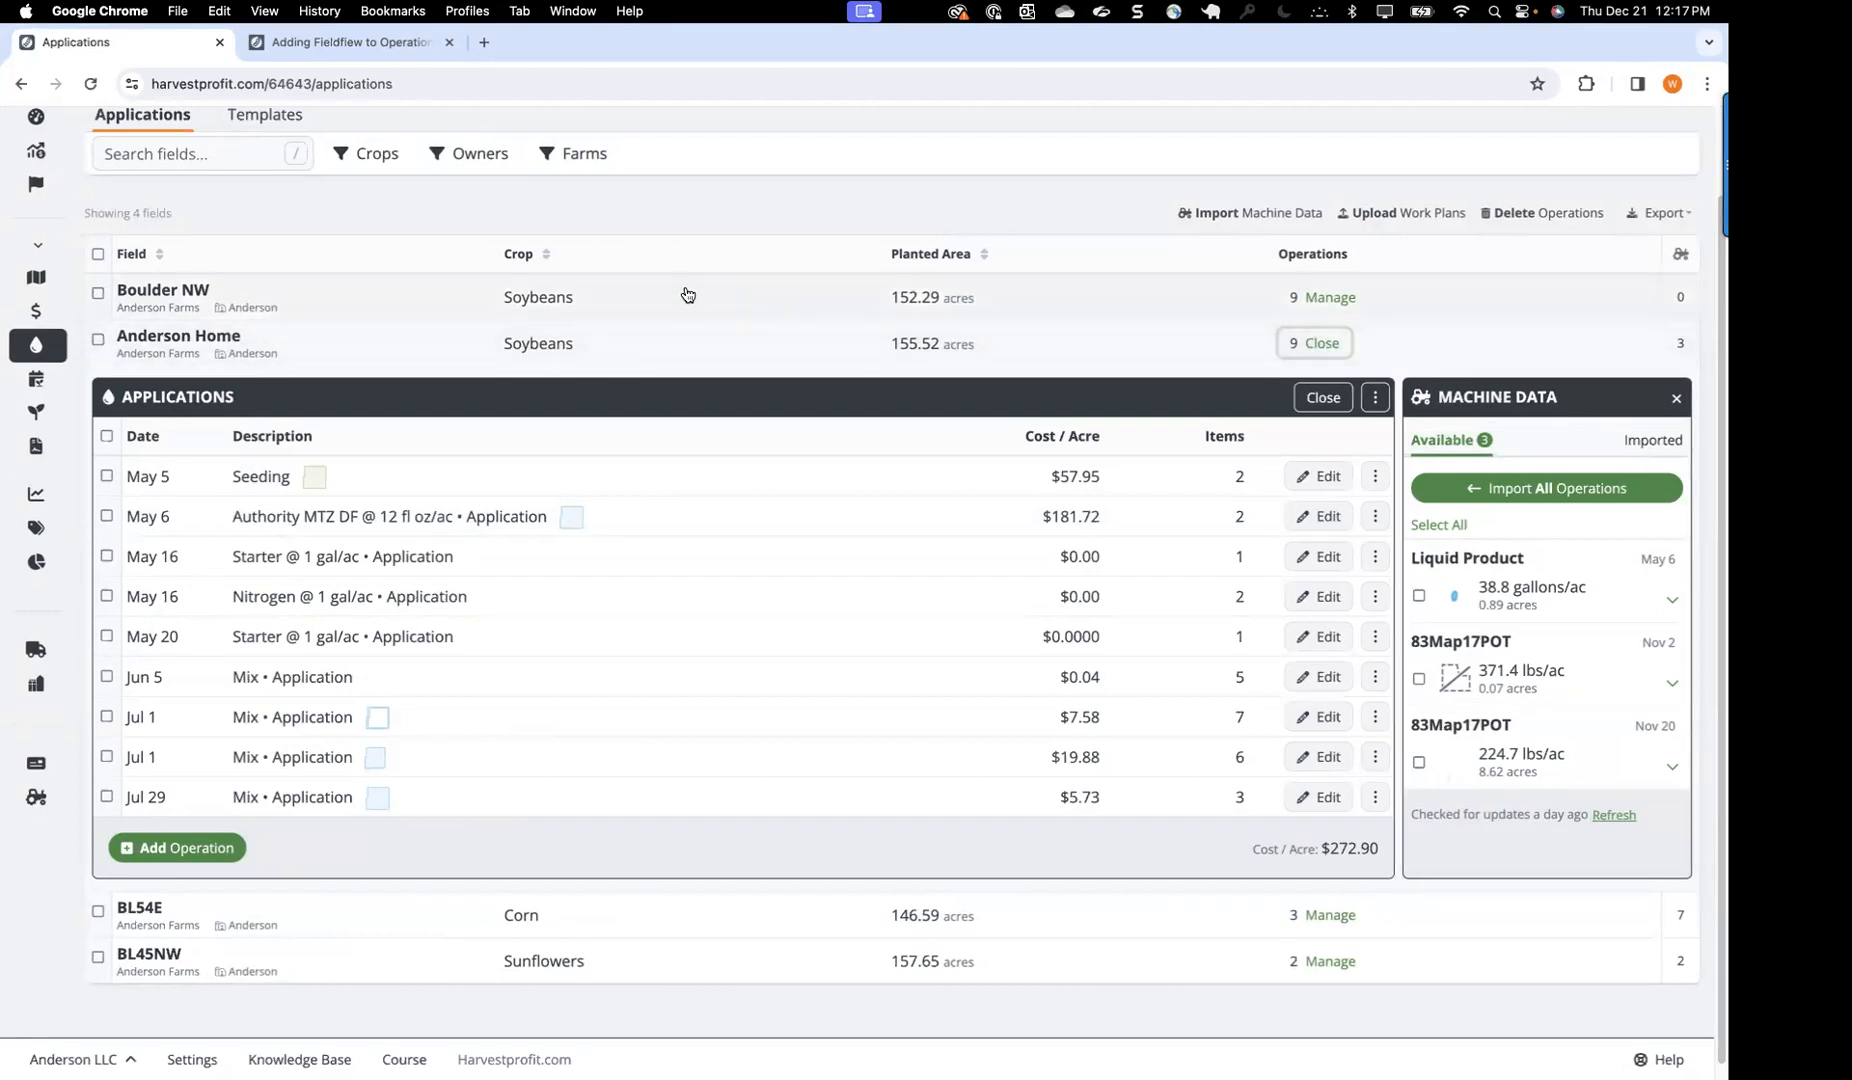
click(40, 316)
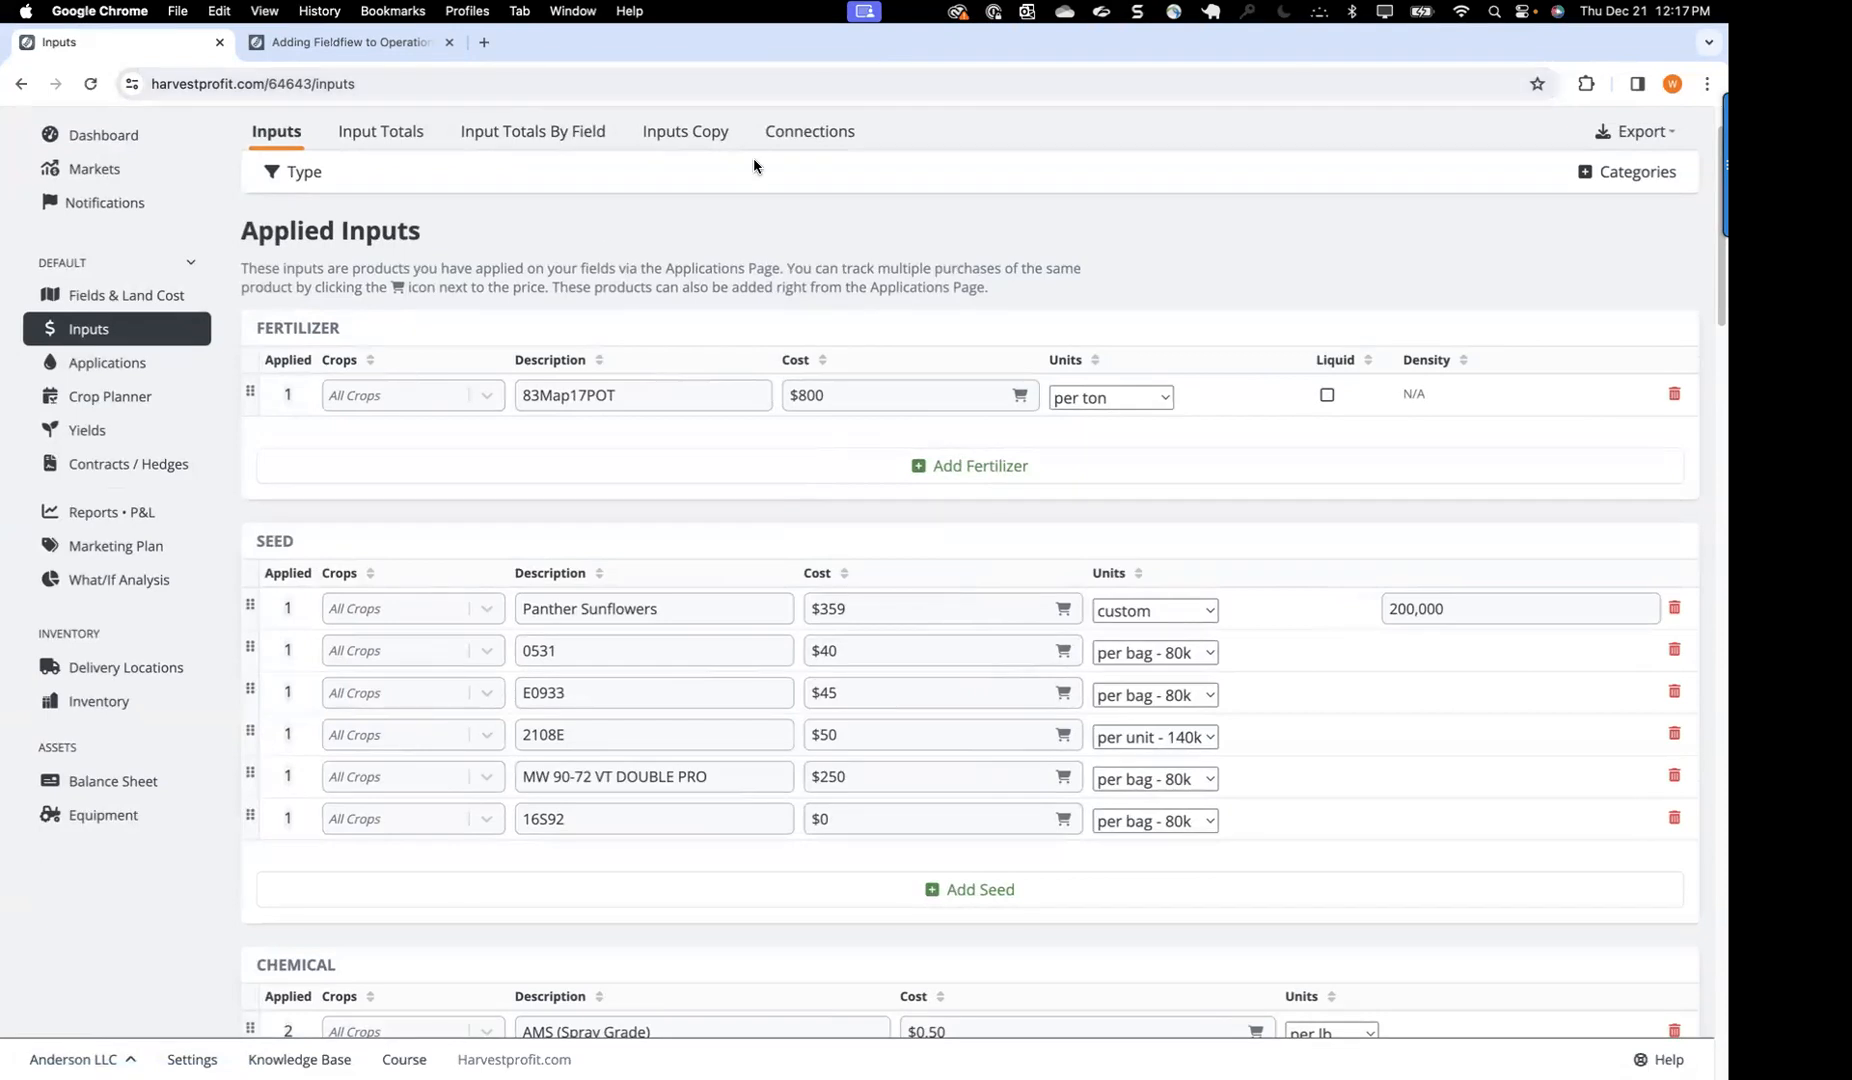
scroll(822, 347, down, 2)
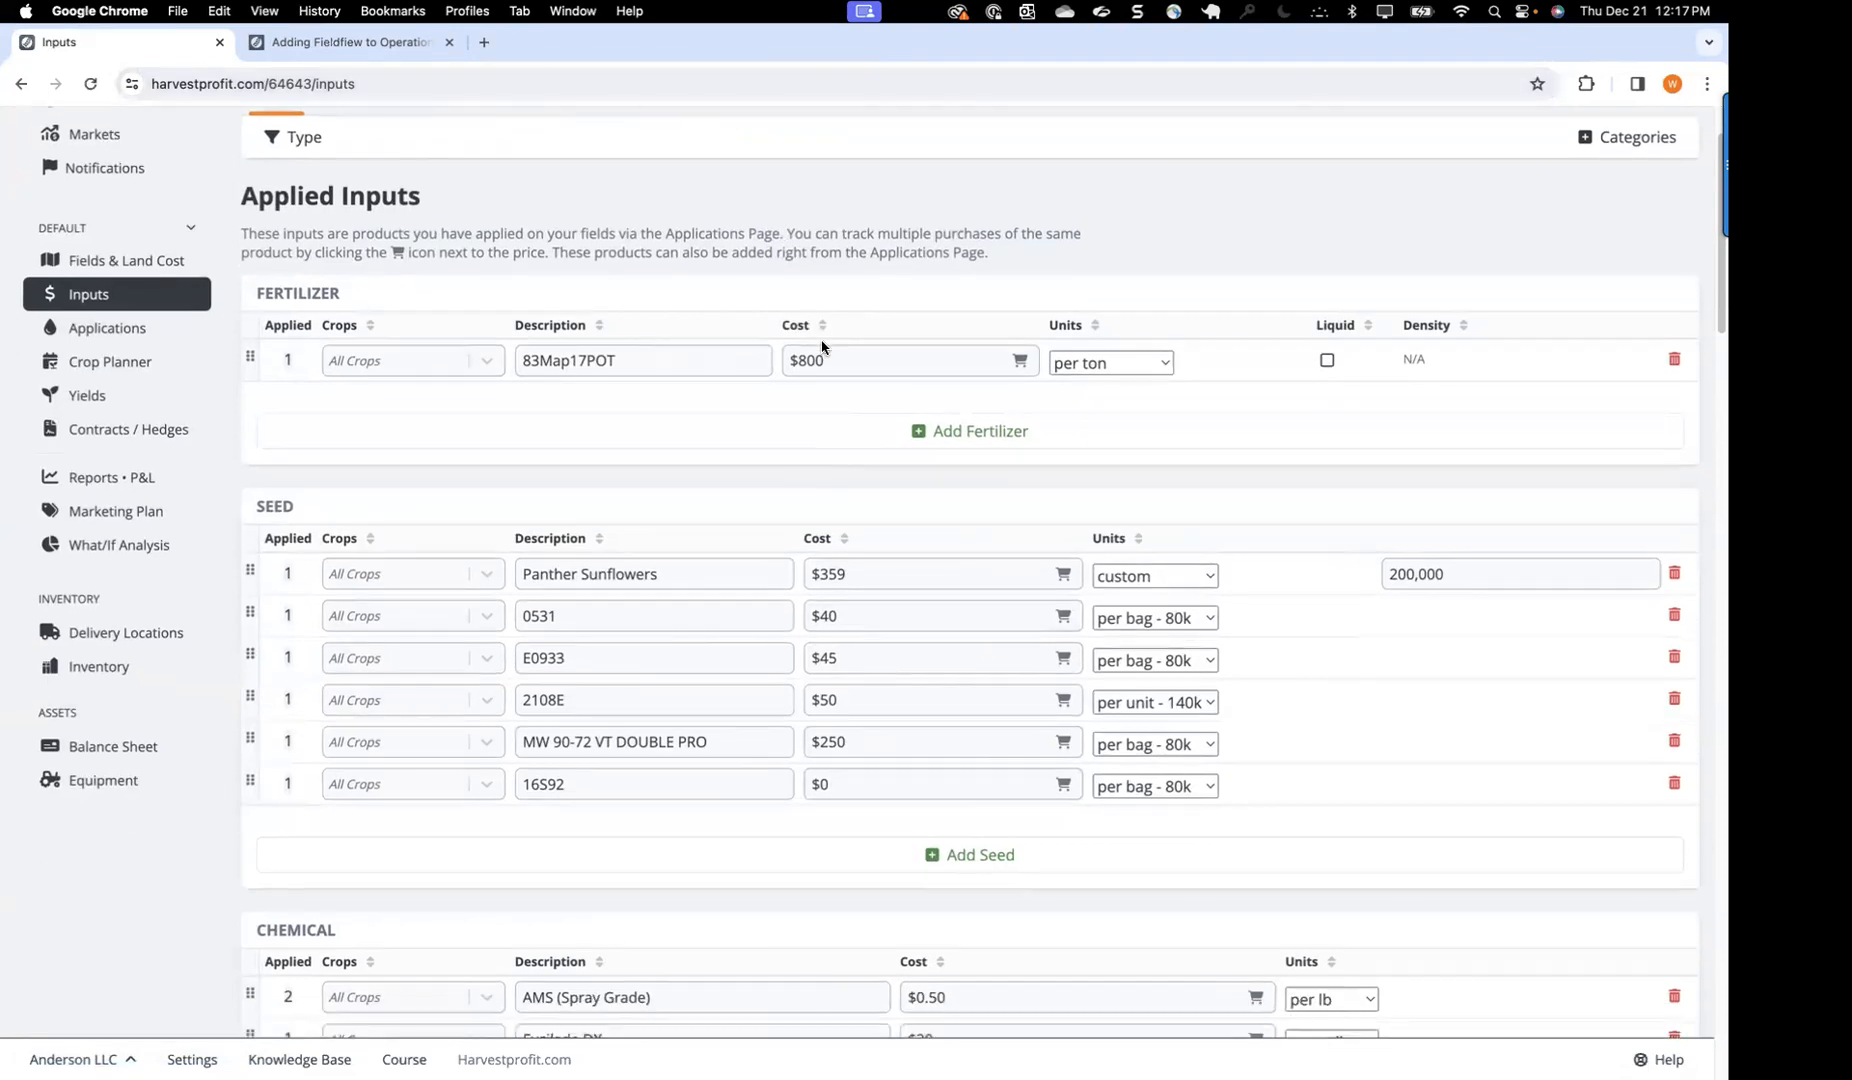
scroll(822, 347, down, 2)
scroll(537, 268, up, 2)
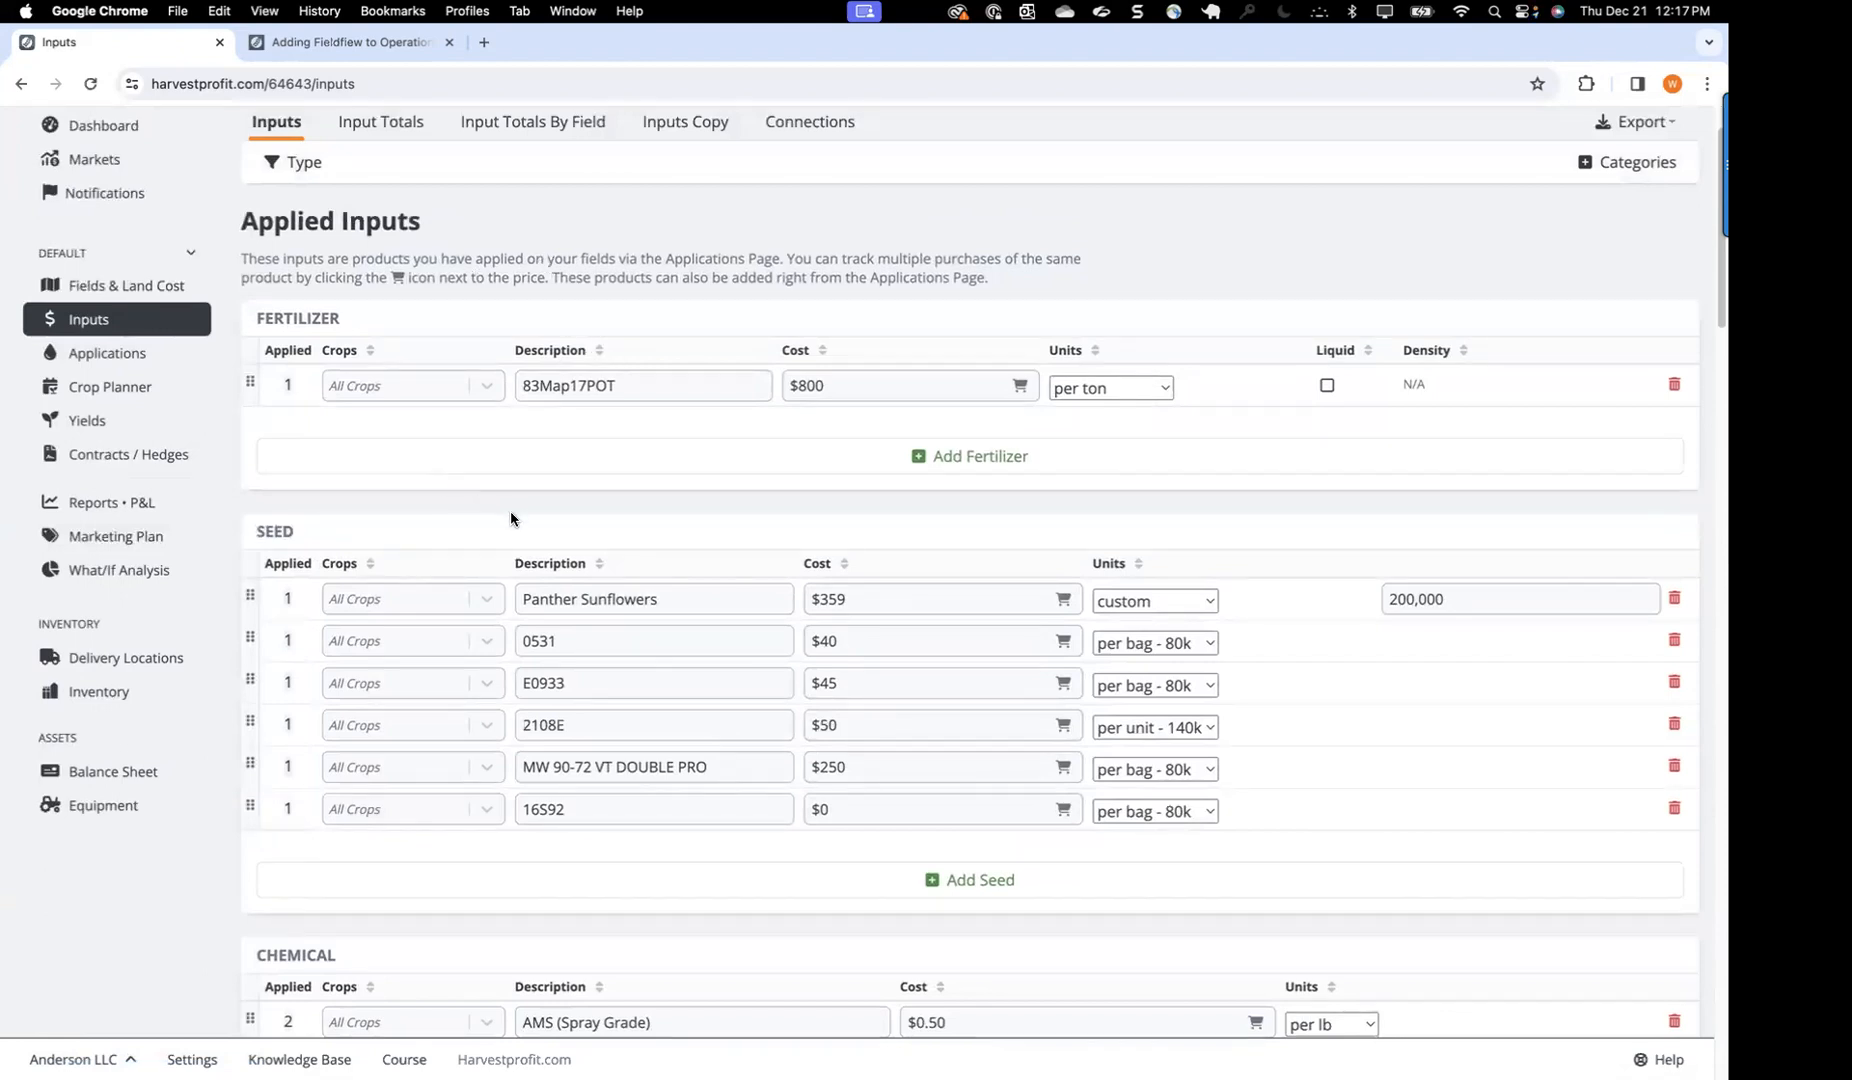
scroll(511, 518, down, 3)
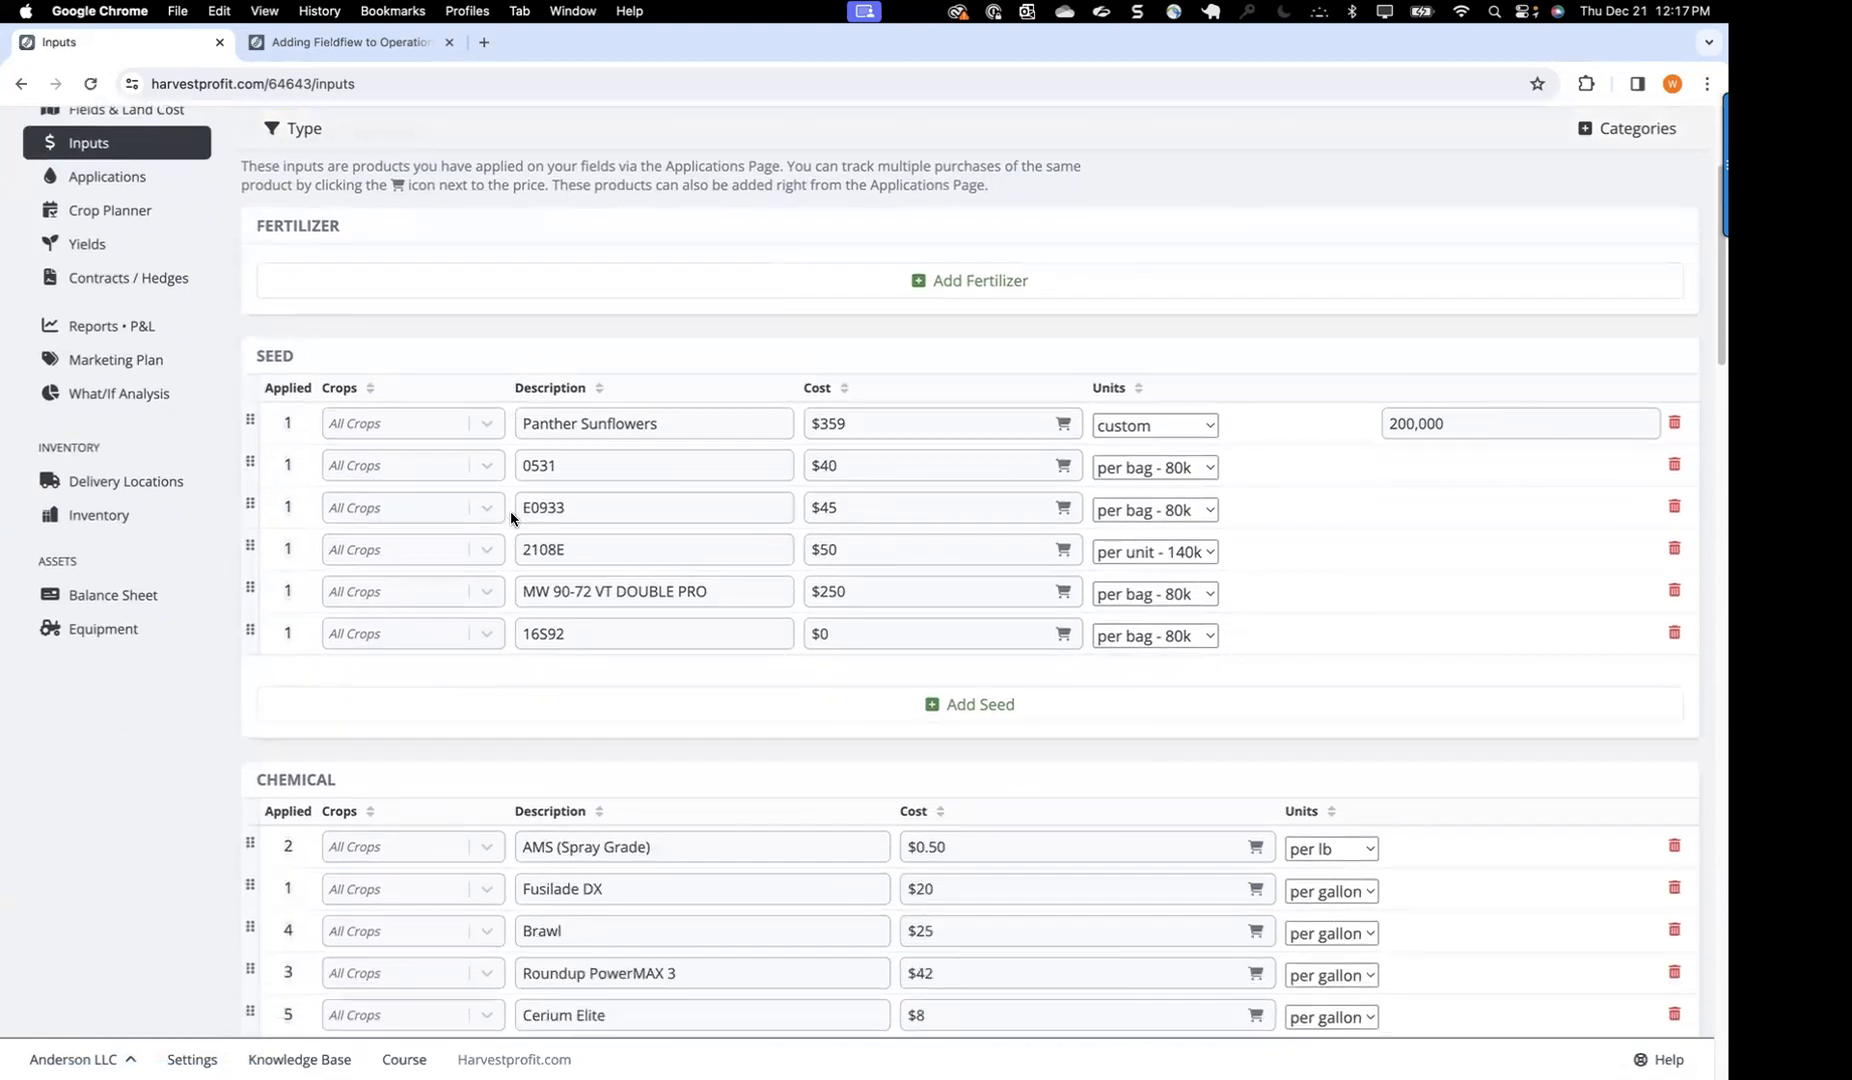
scroll(511, 518, up, 1)
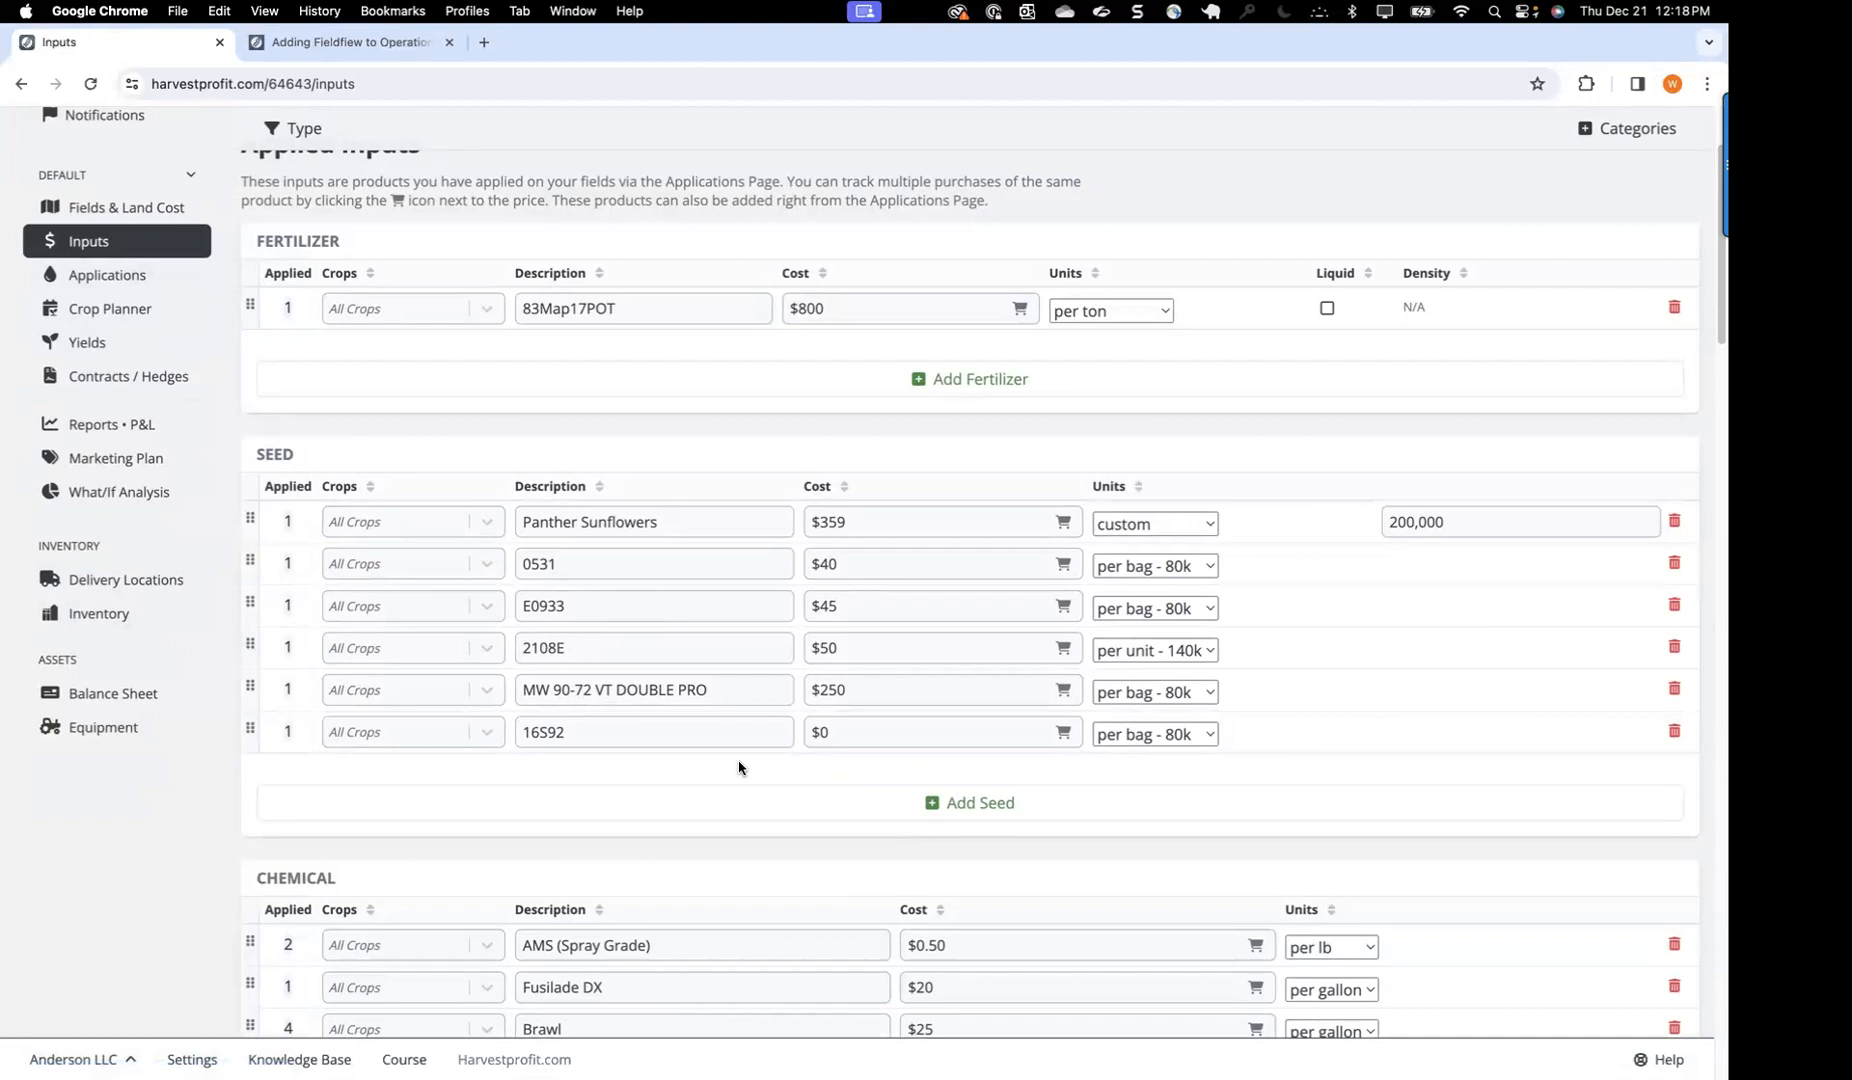
Step: Examine seed 16S92's cost entry, its matching product suggestions and the field operations that use it
click(866, 733)
double_click(905, 727)
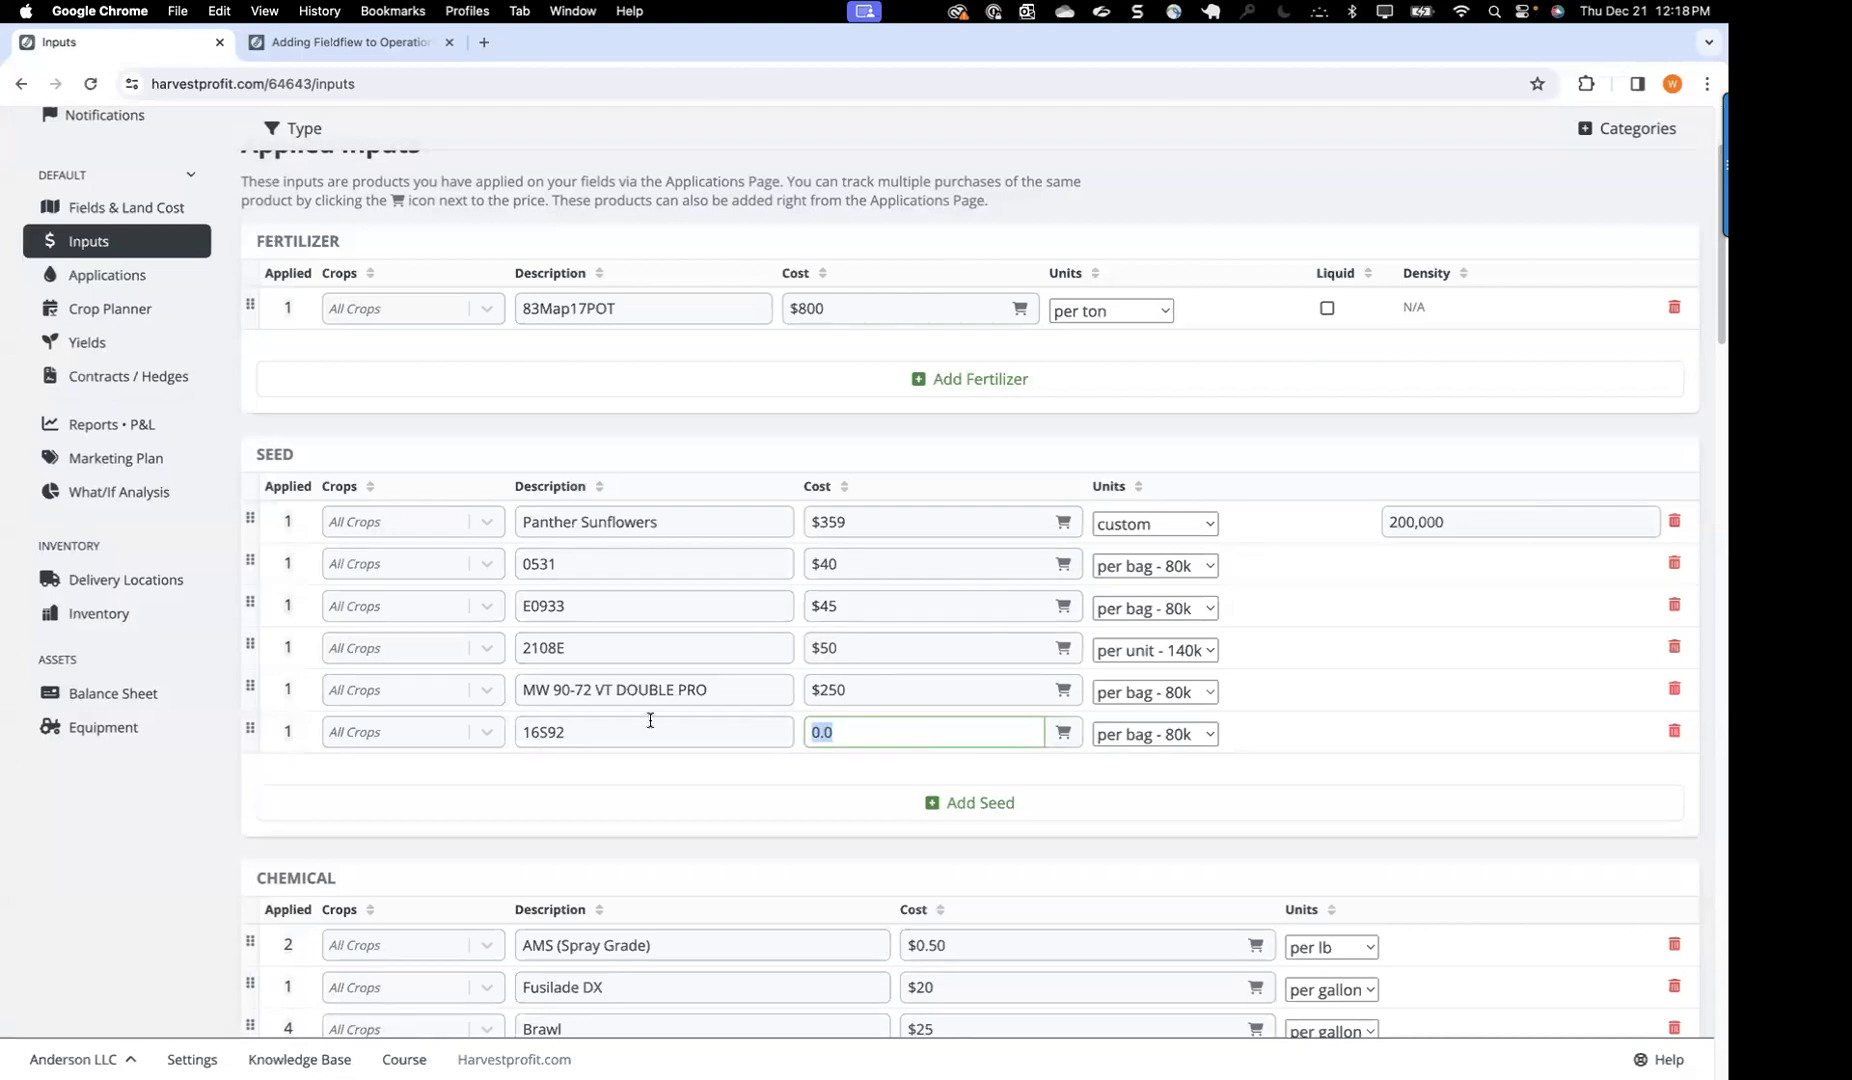
click(284, 734)
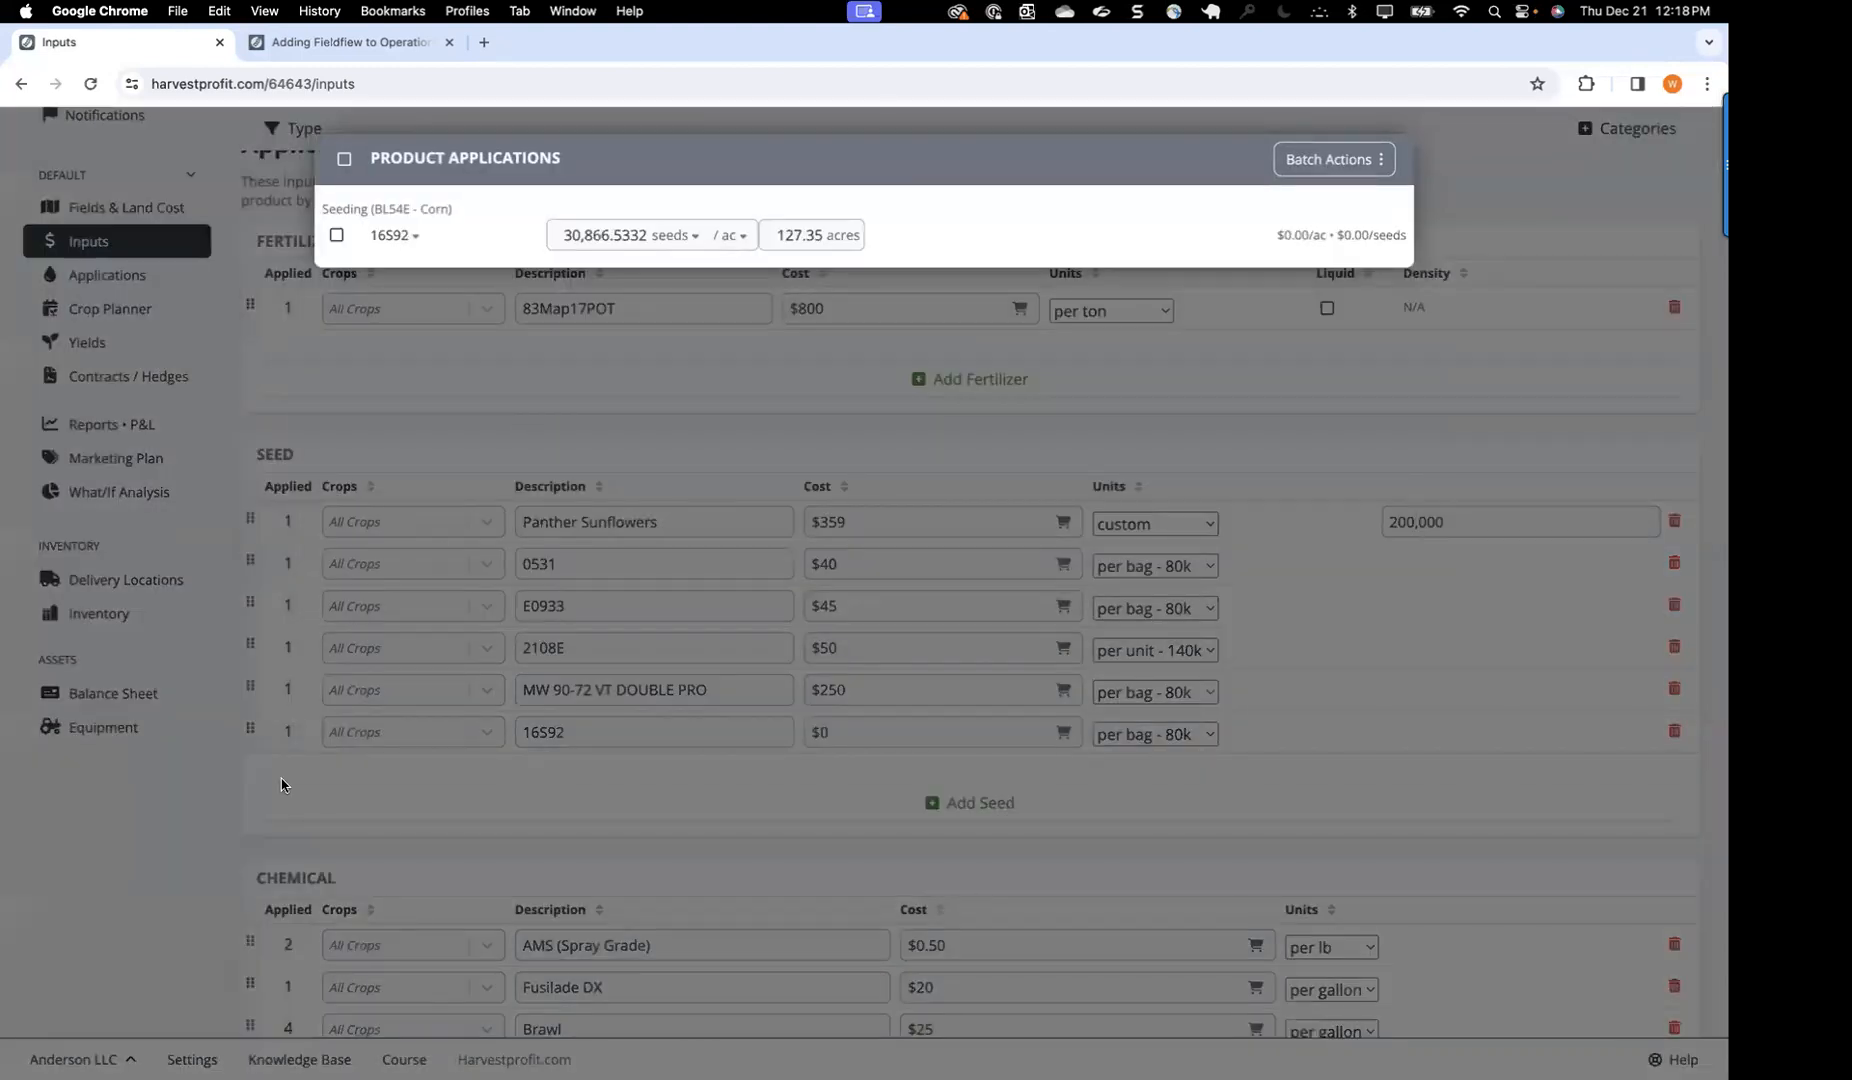
click(303, 750)
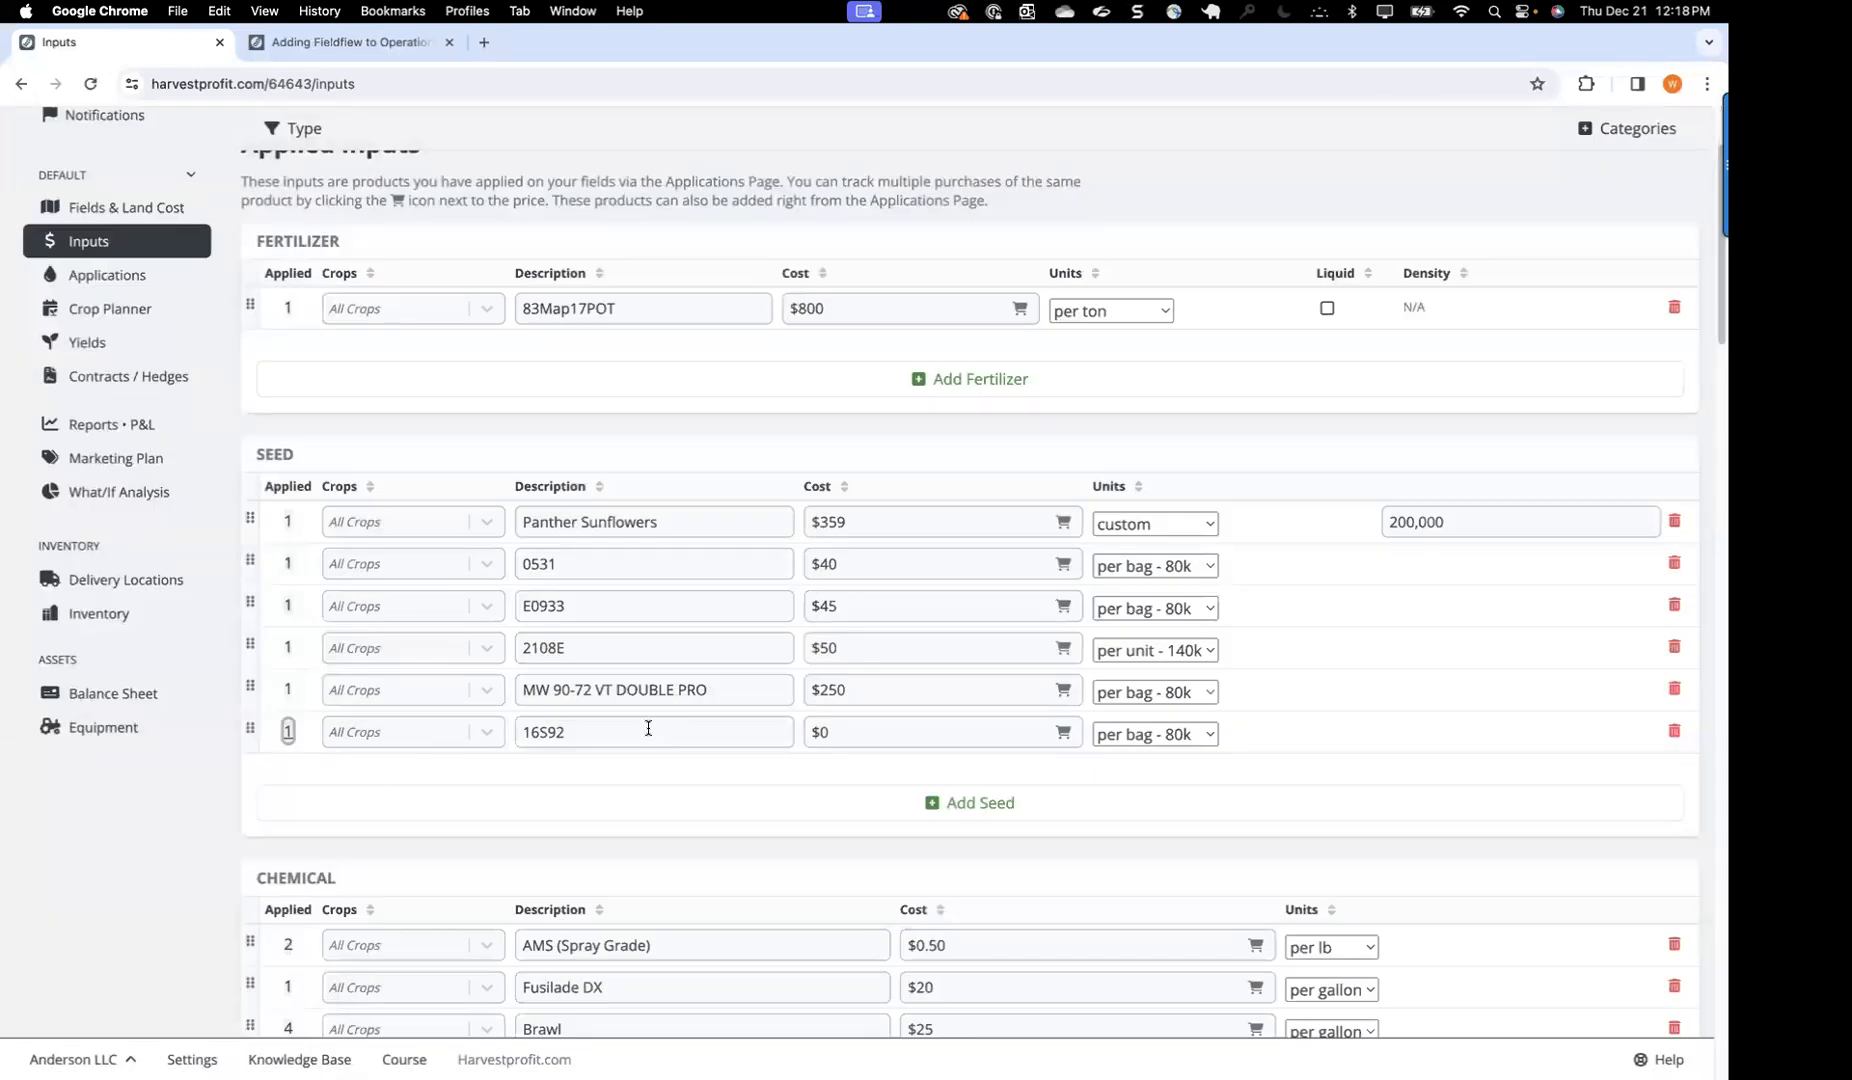
click(581, 733)
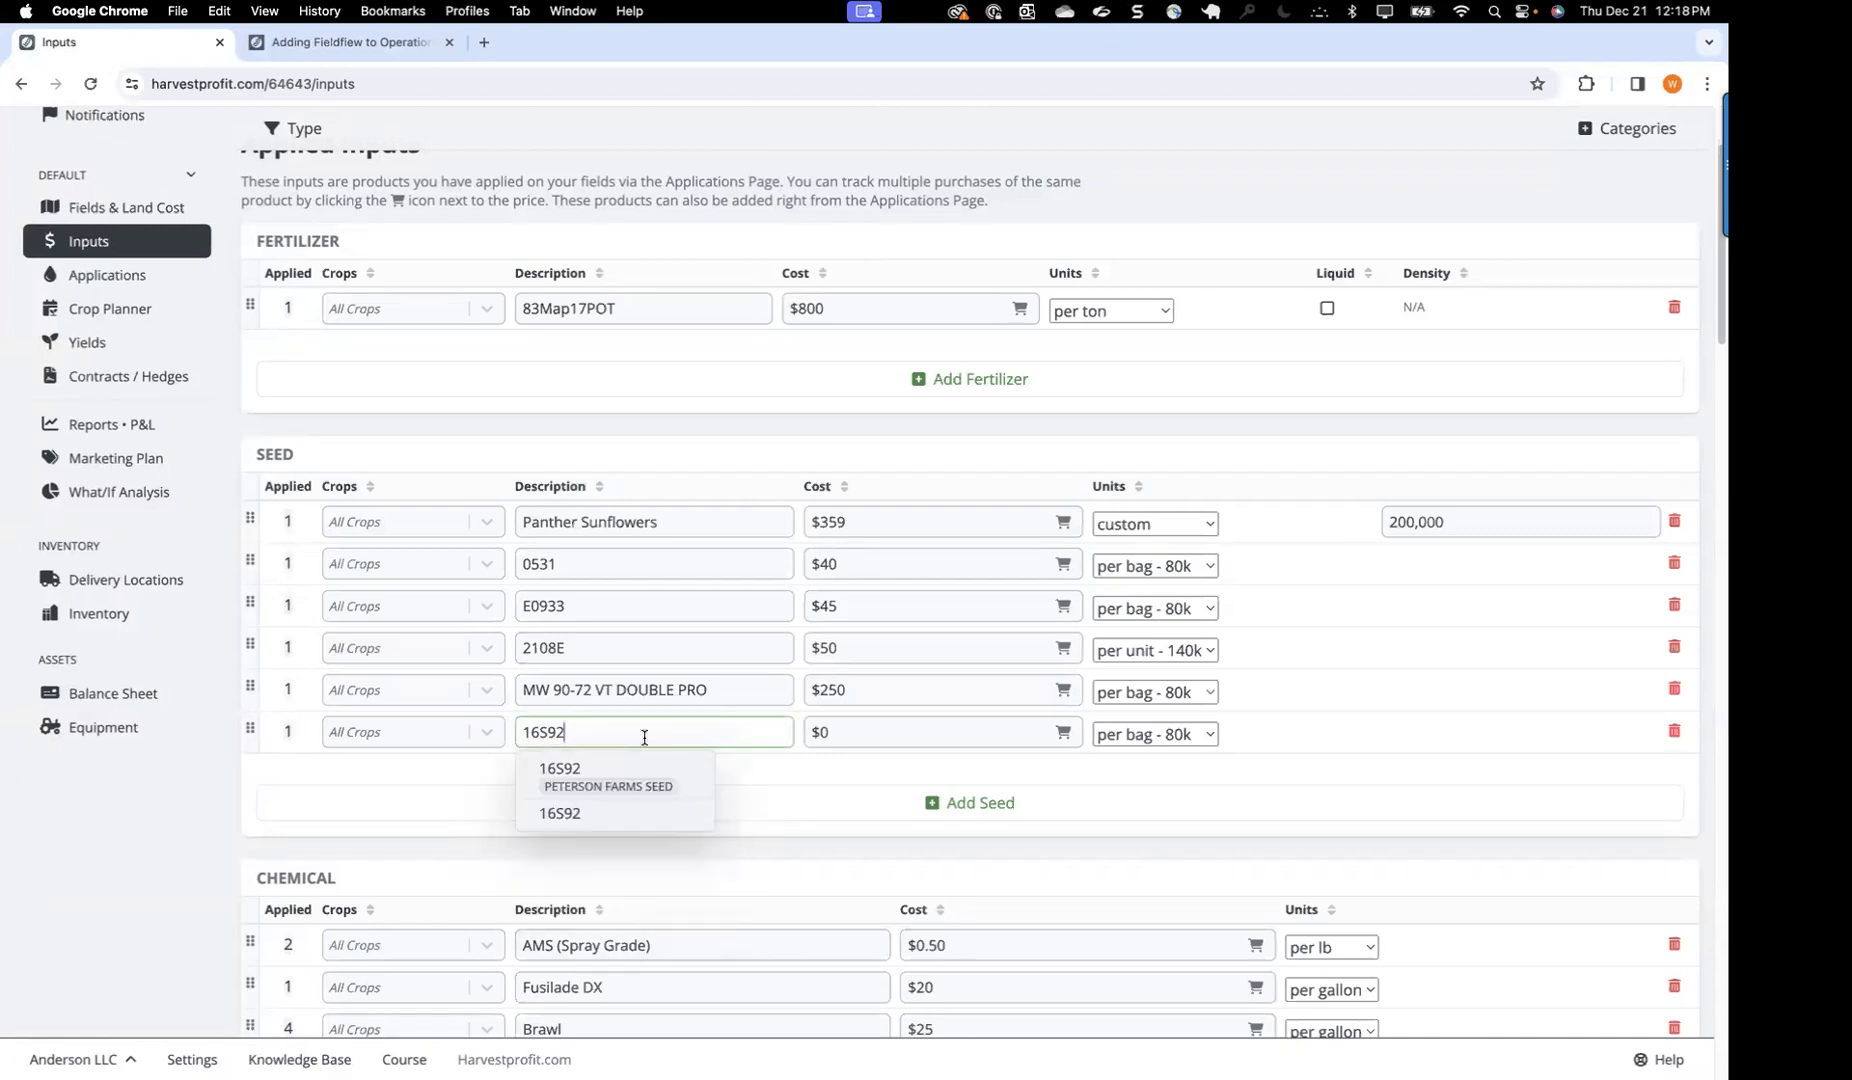
click(434, 773)
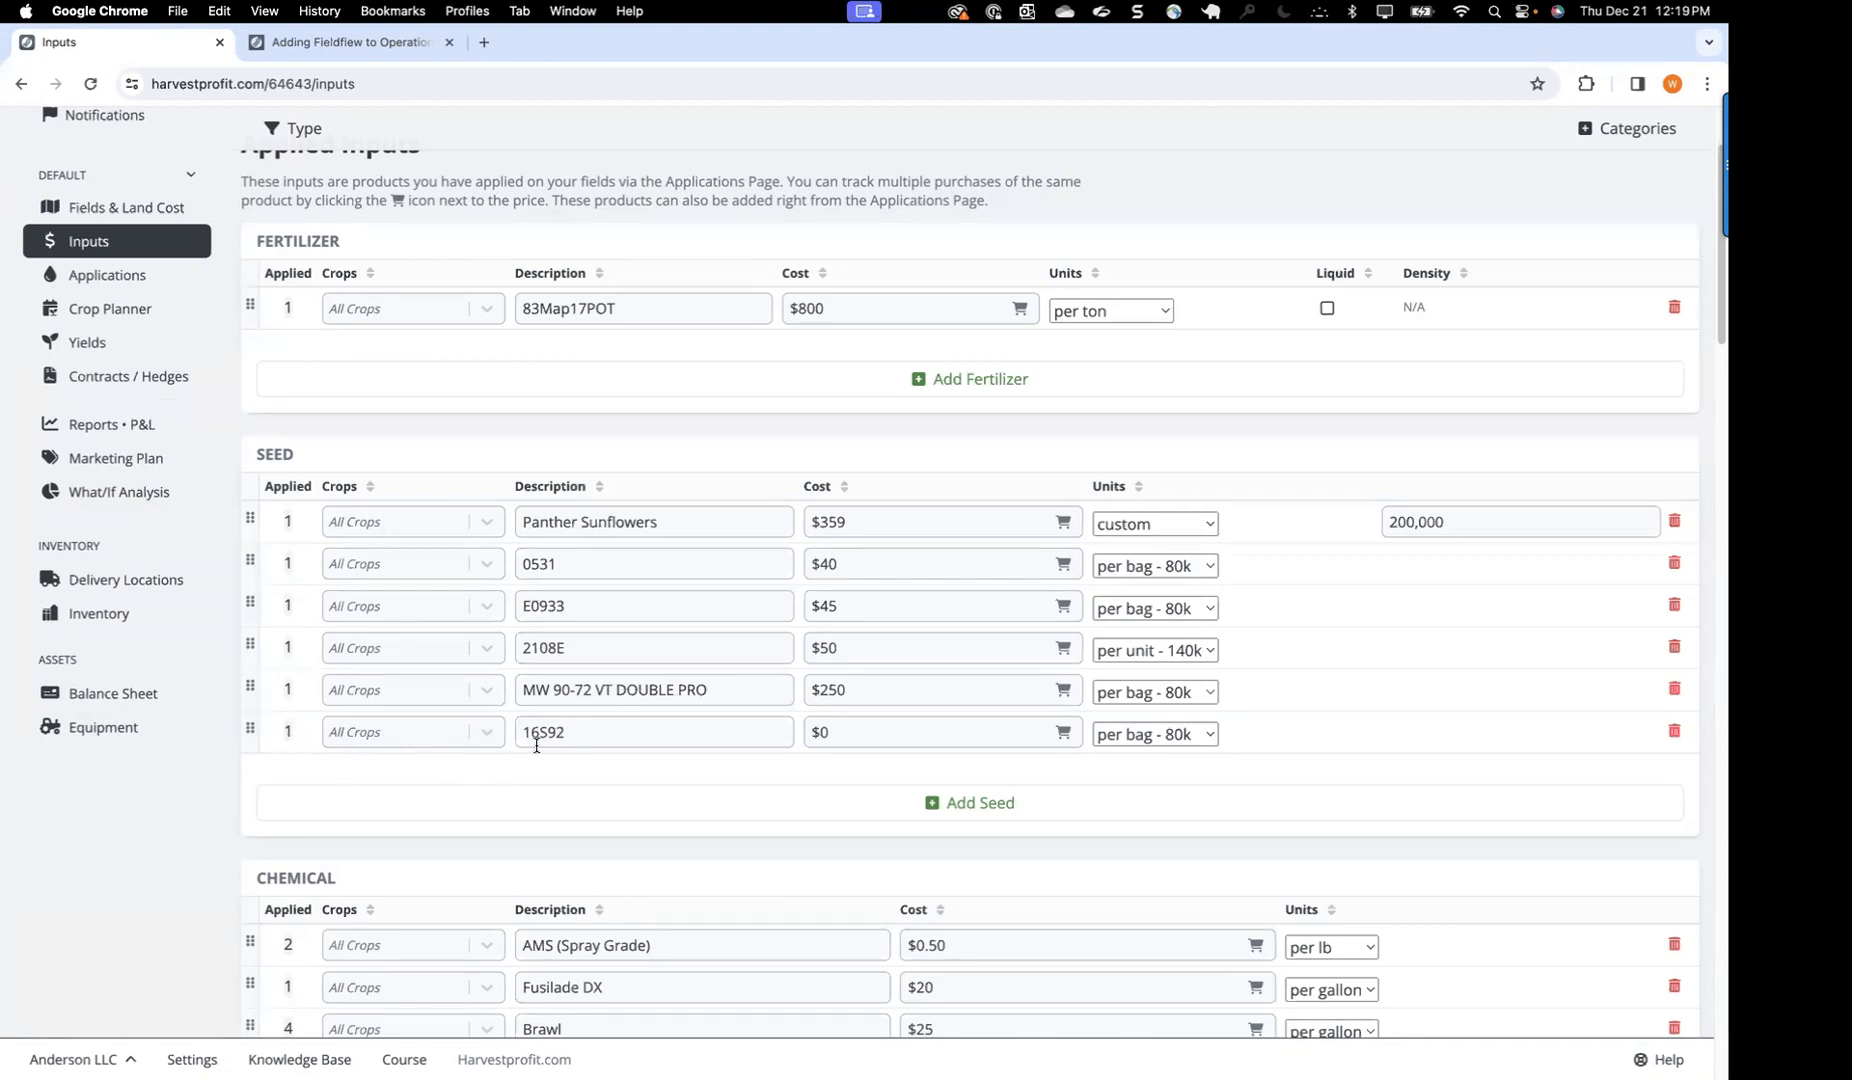
click(287, 738)
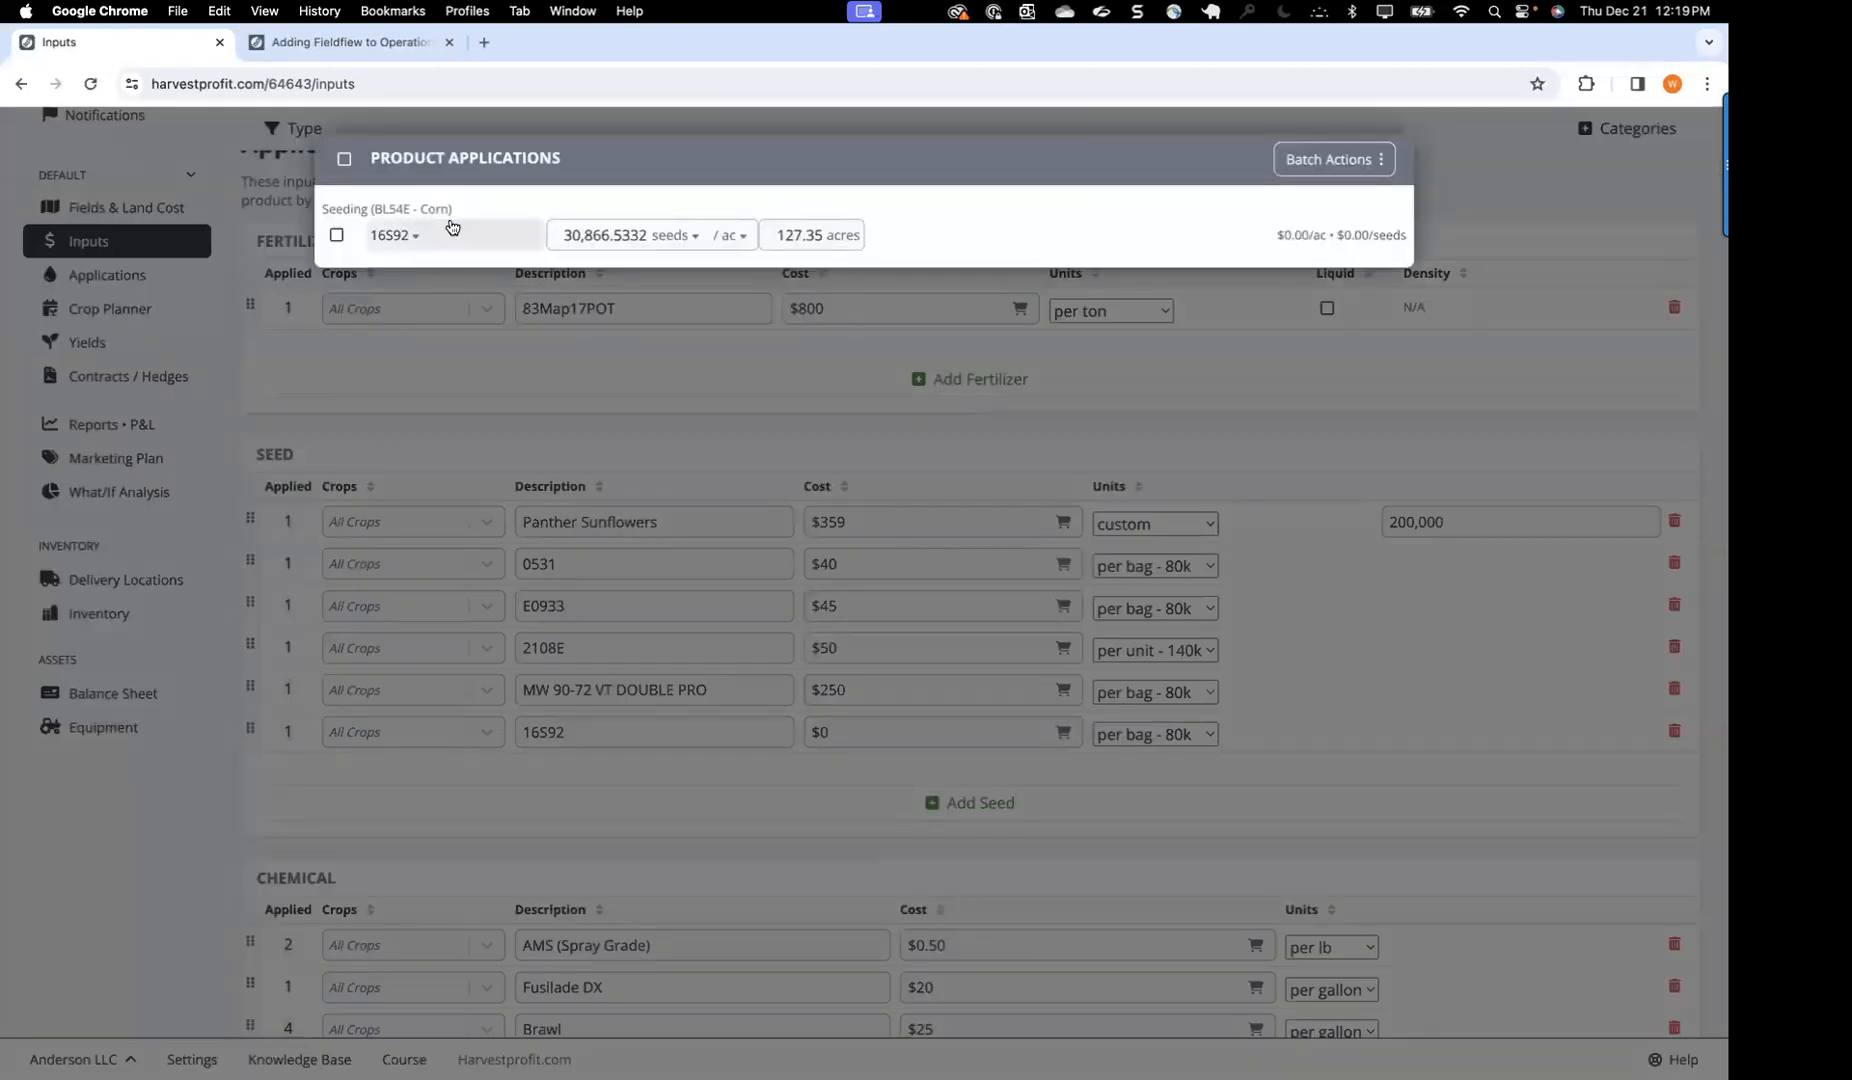
click(500, 766)
Step: Set seed 16S92's crop to Corn in the applied seed inputs
click(826, 732)
double_click(826, 732)
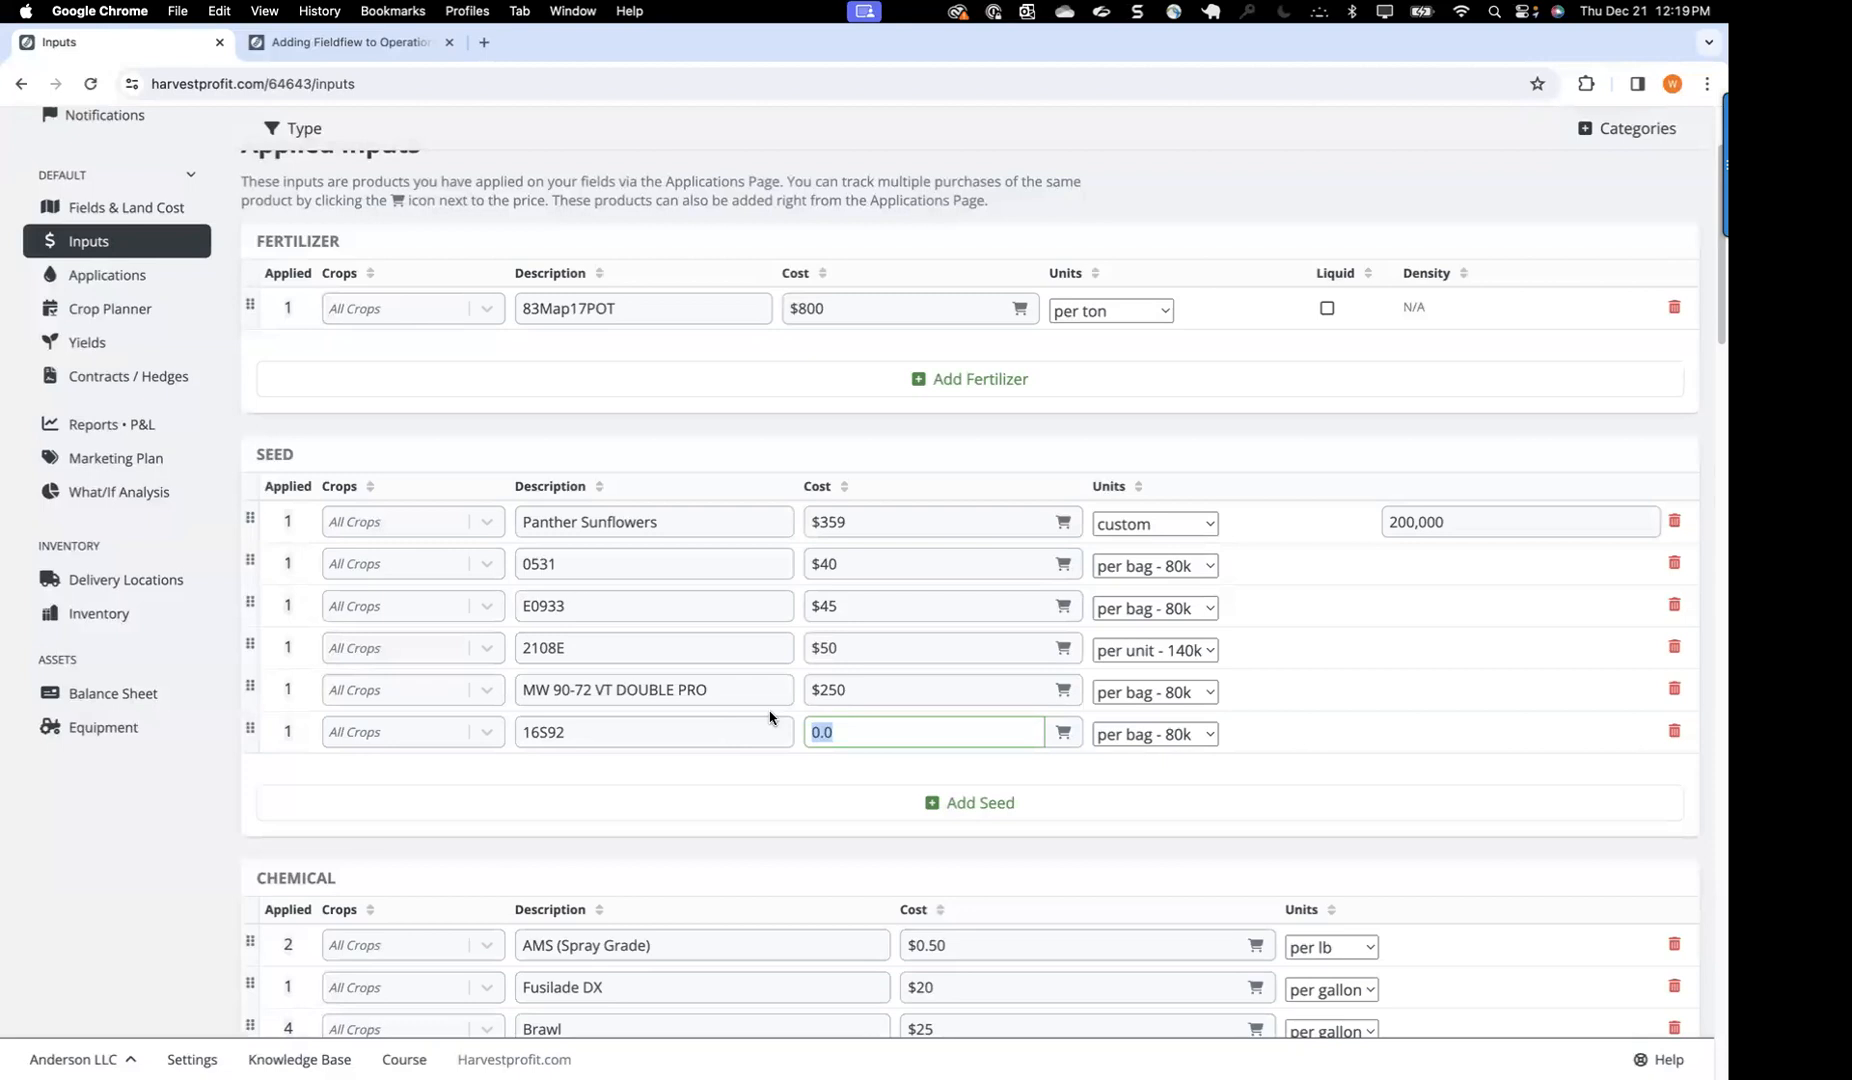
click(486, 733)
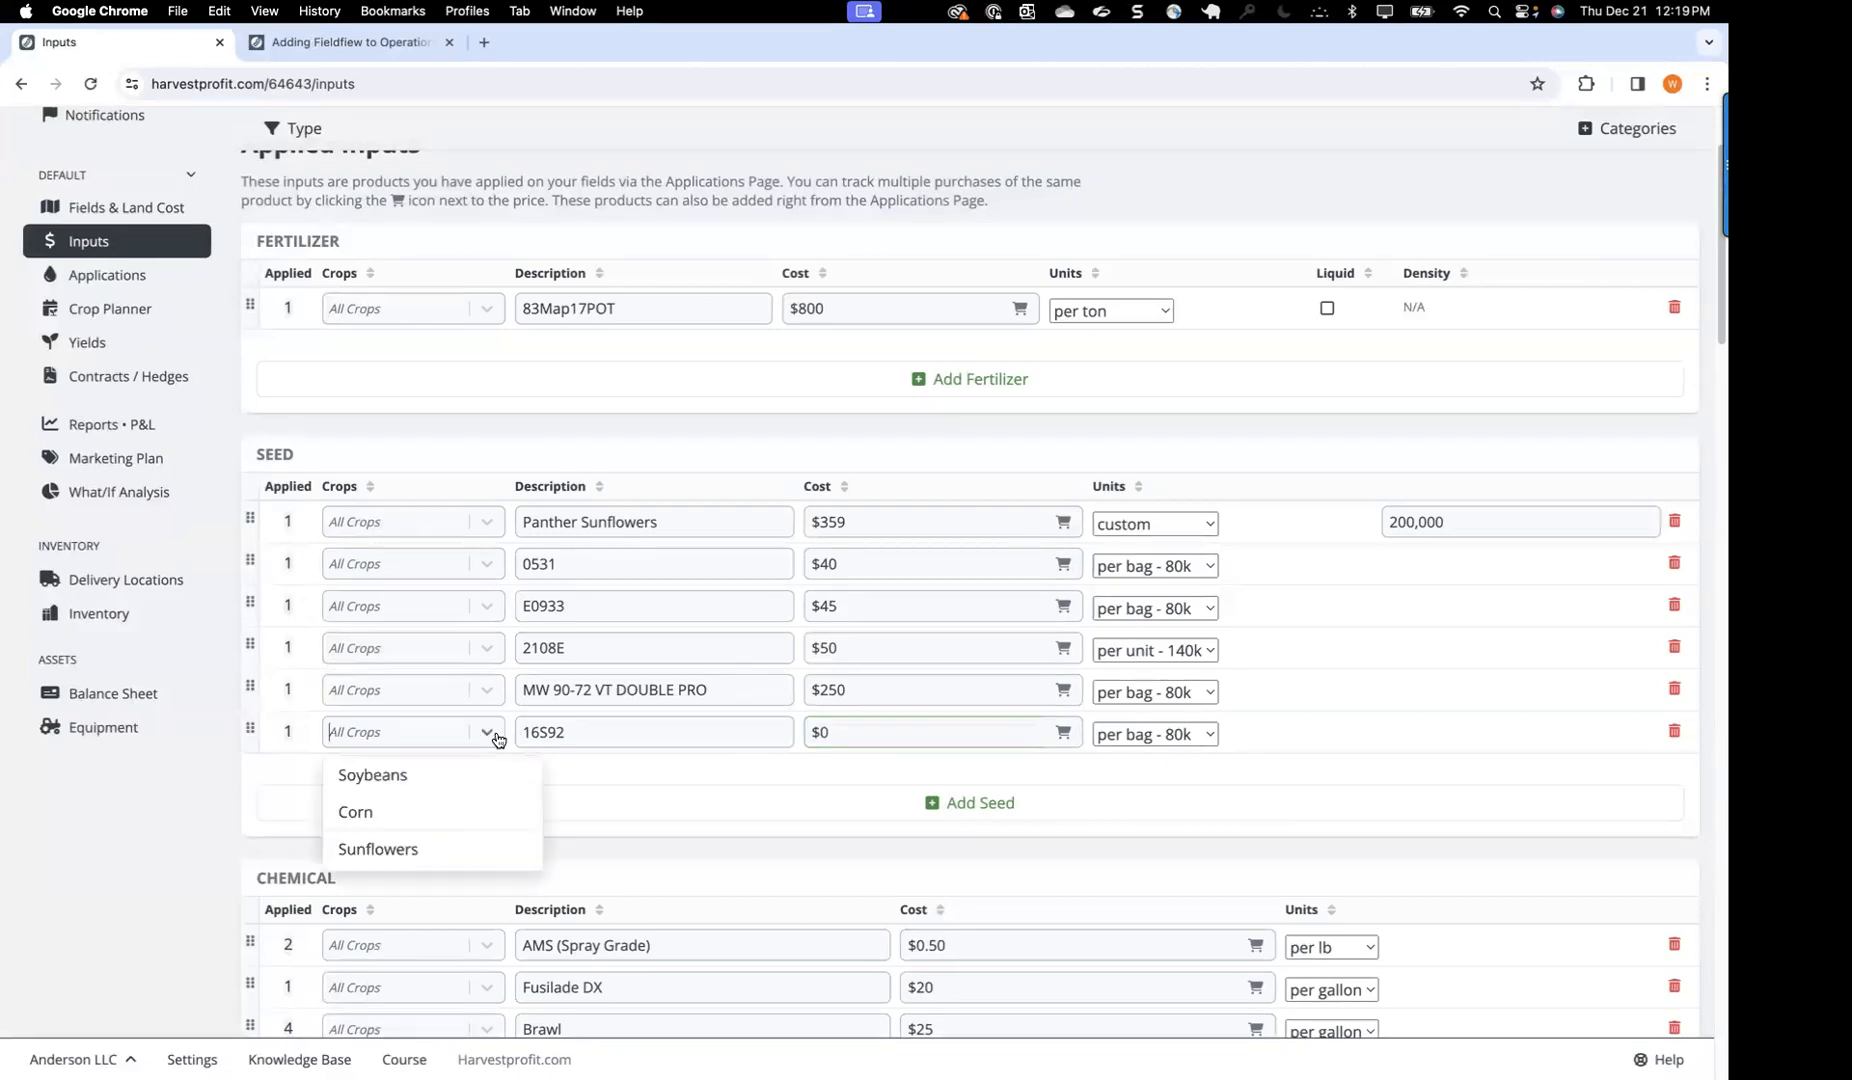
click(376, 813)
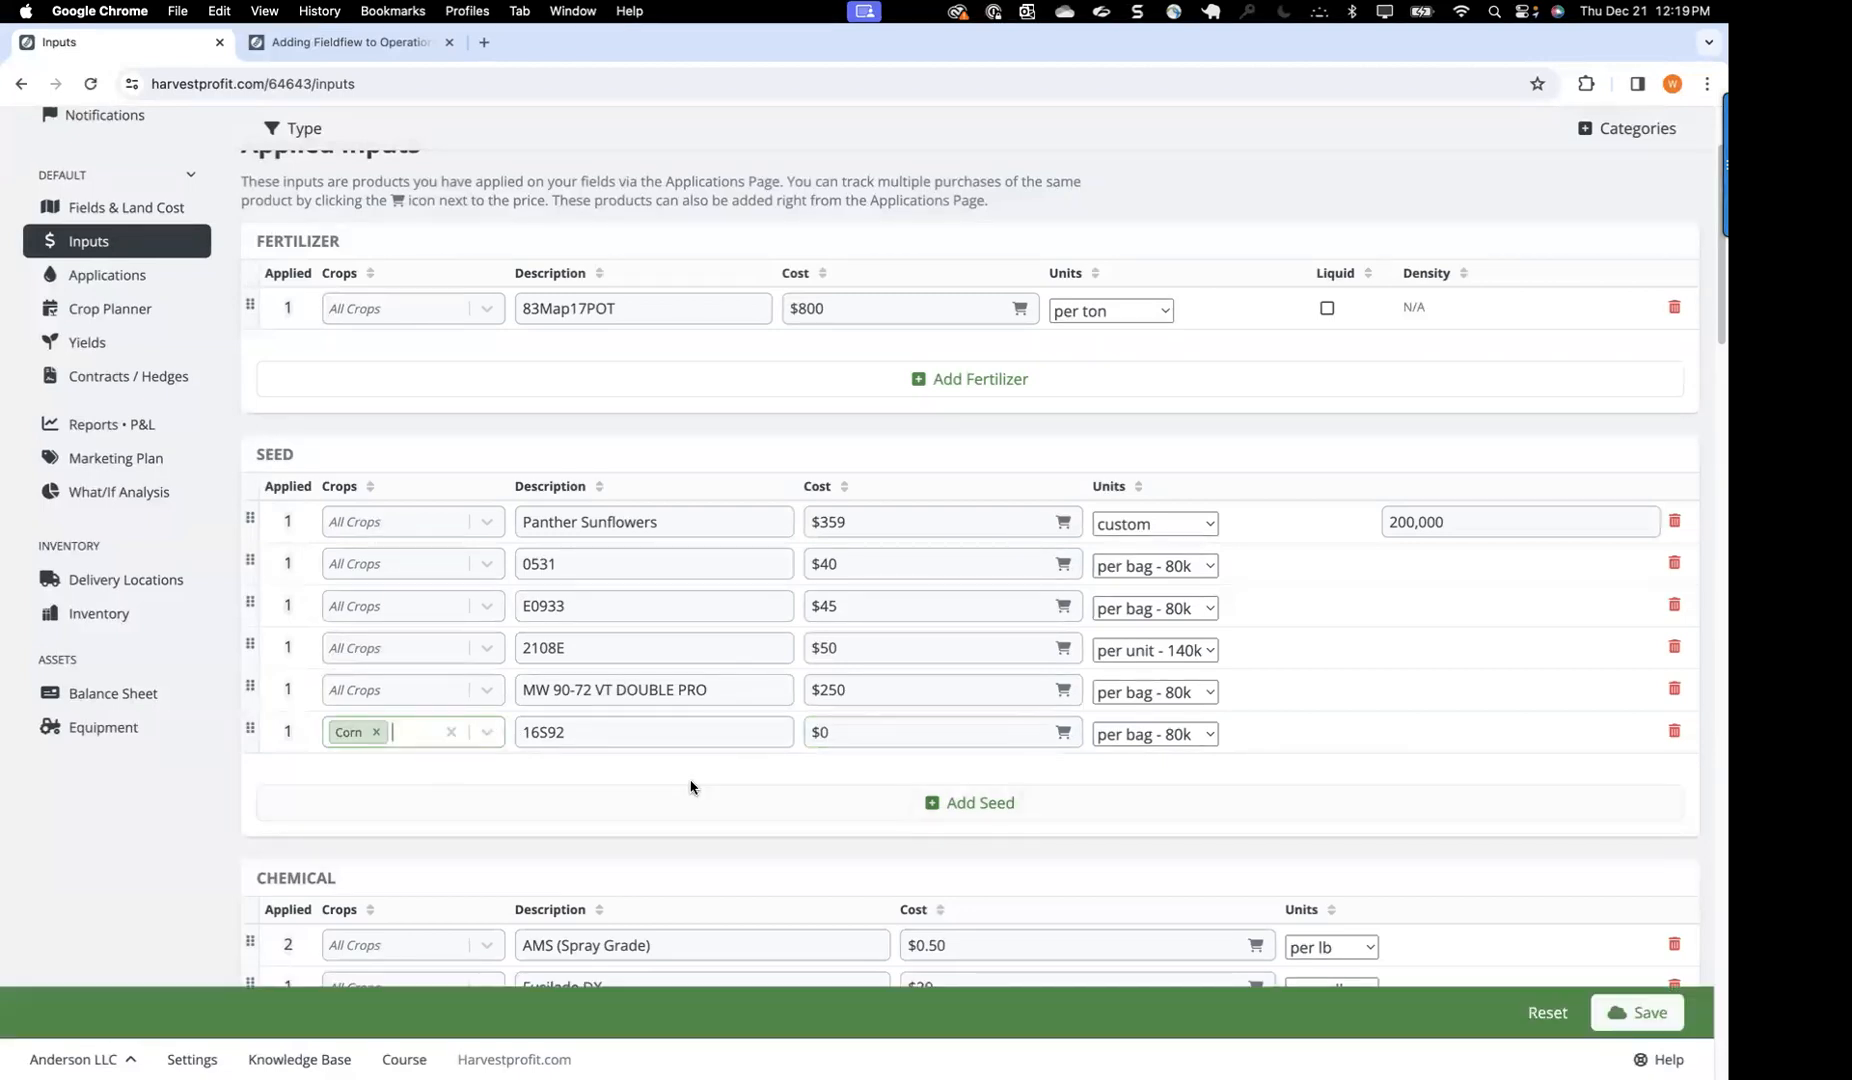
double_click(829, 730)
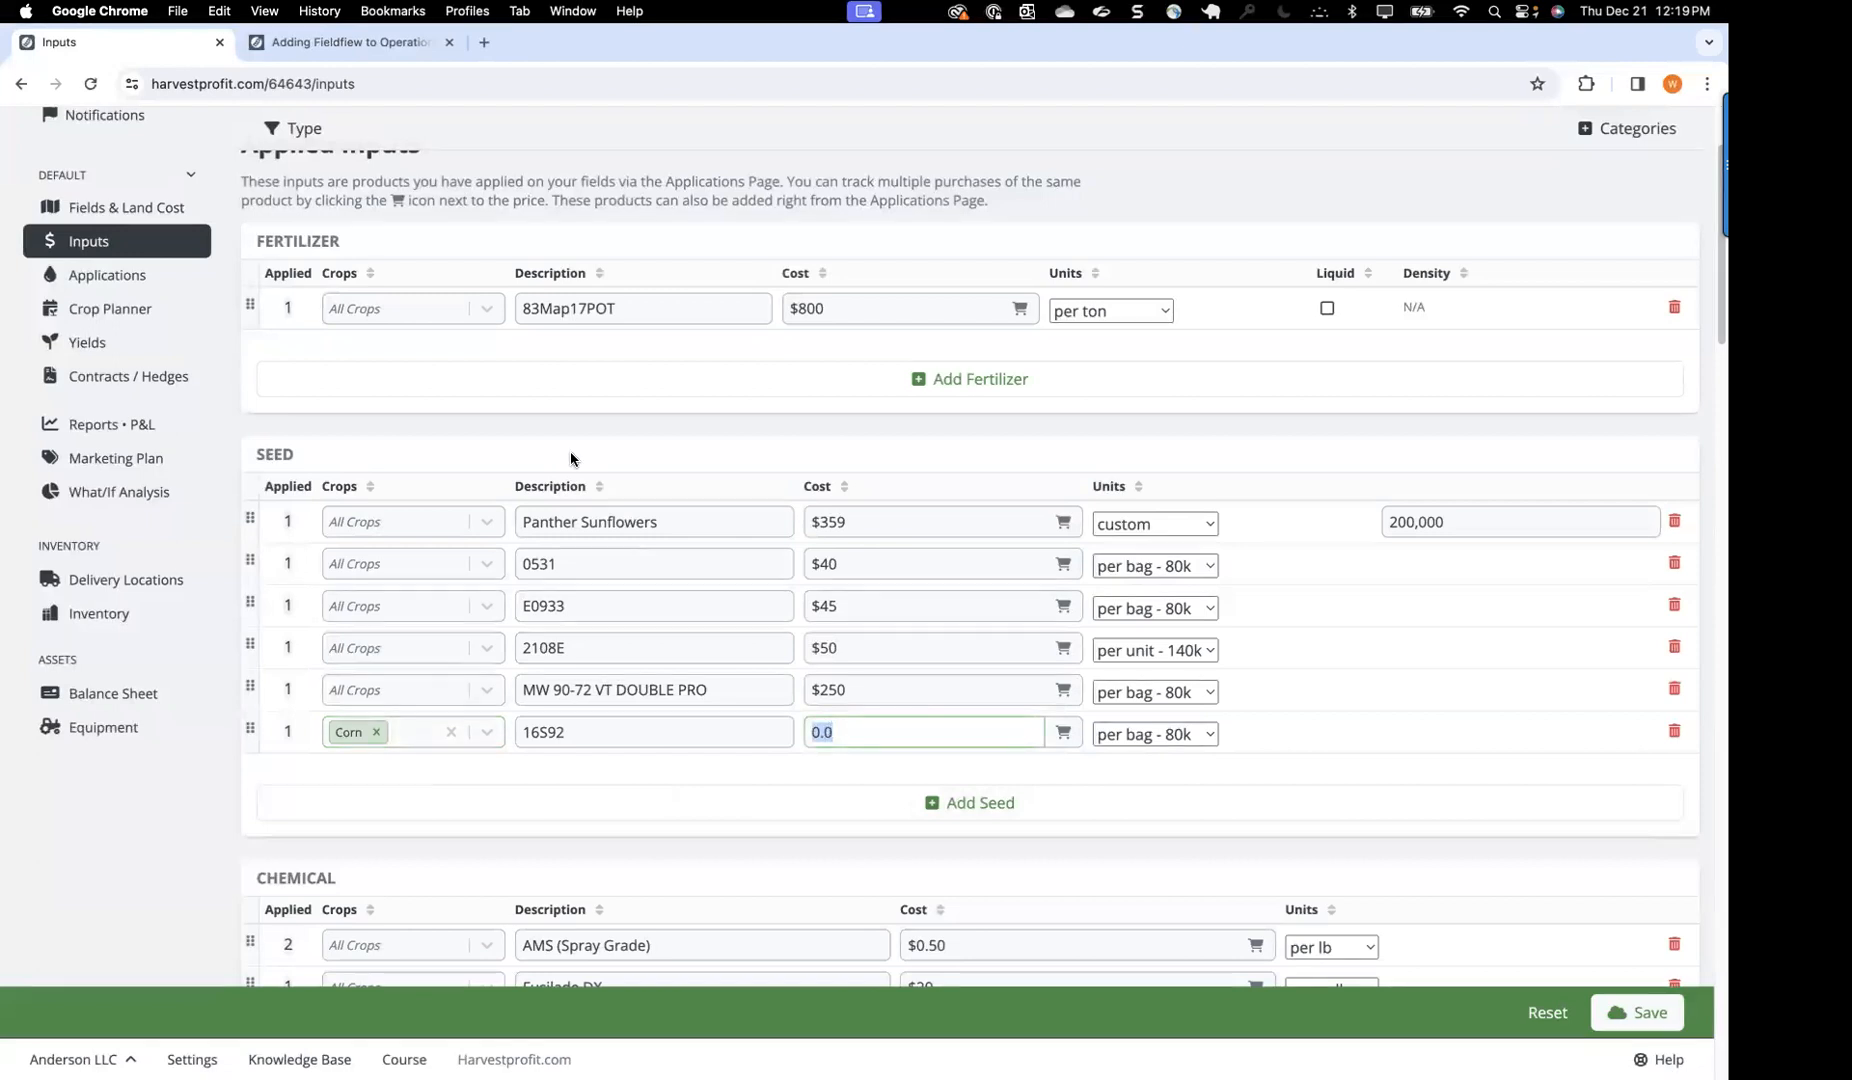
Step: Check which field operations use seeds 0531 and MW 90-72 VT DOUBLE PRO
click(455, 570)
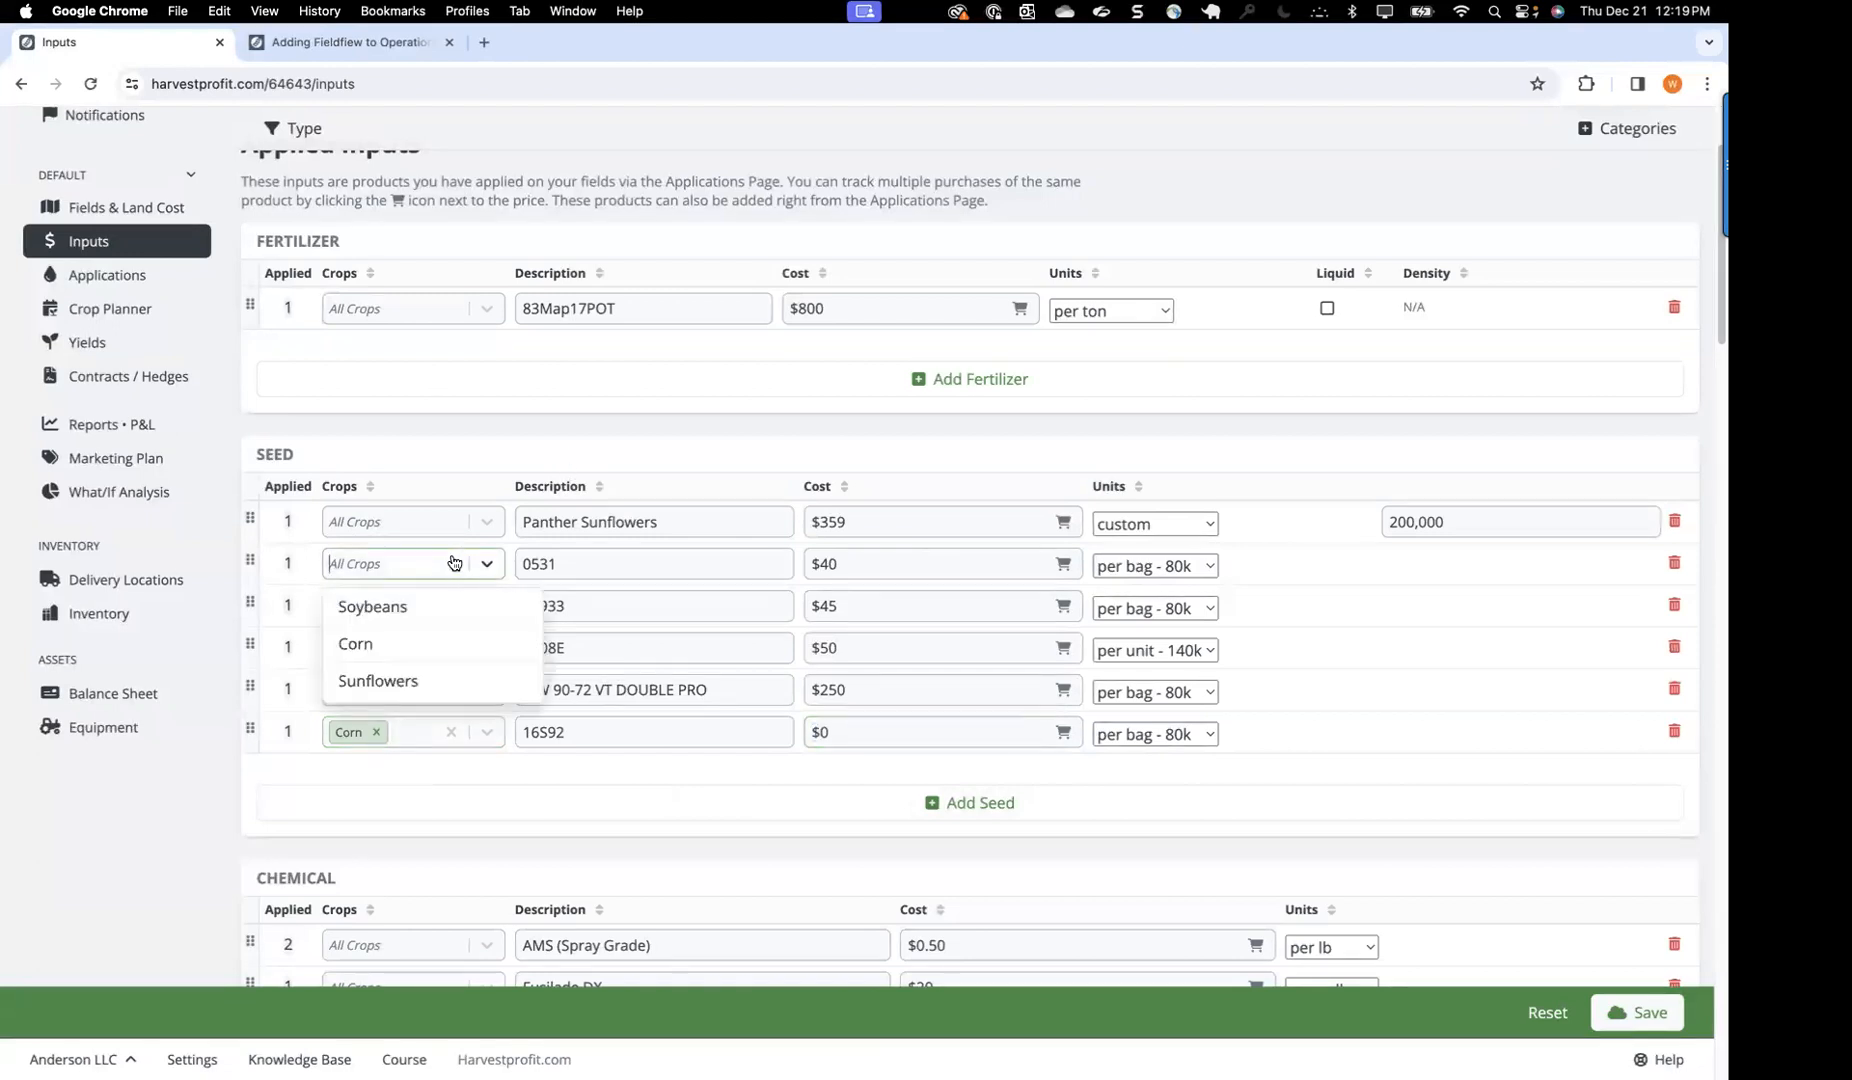
click(288, 566)
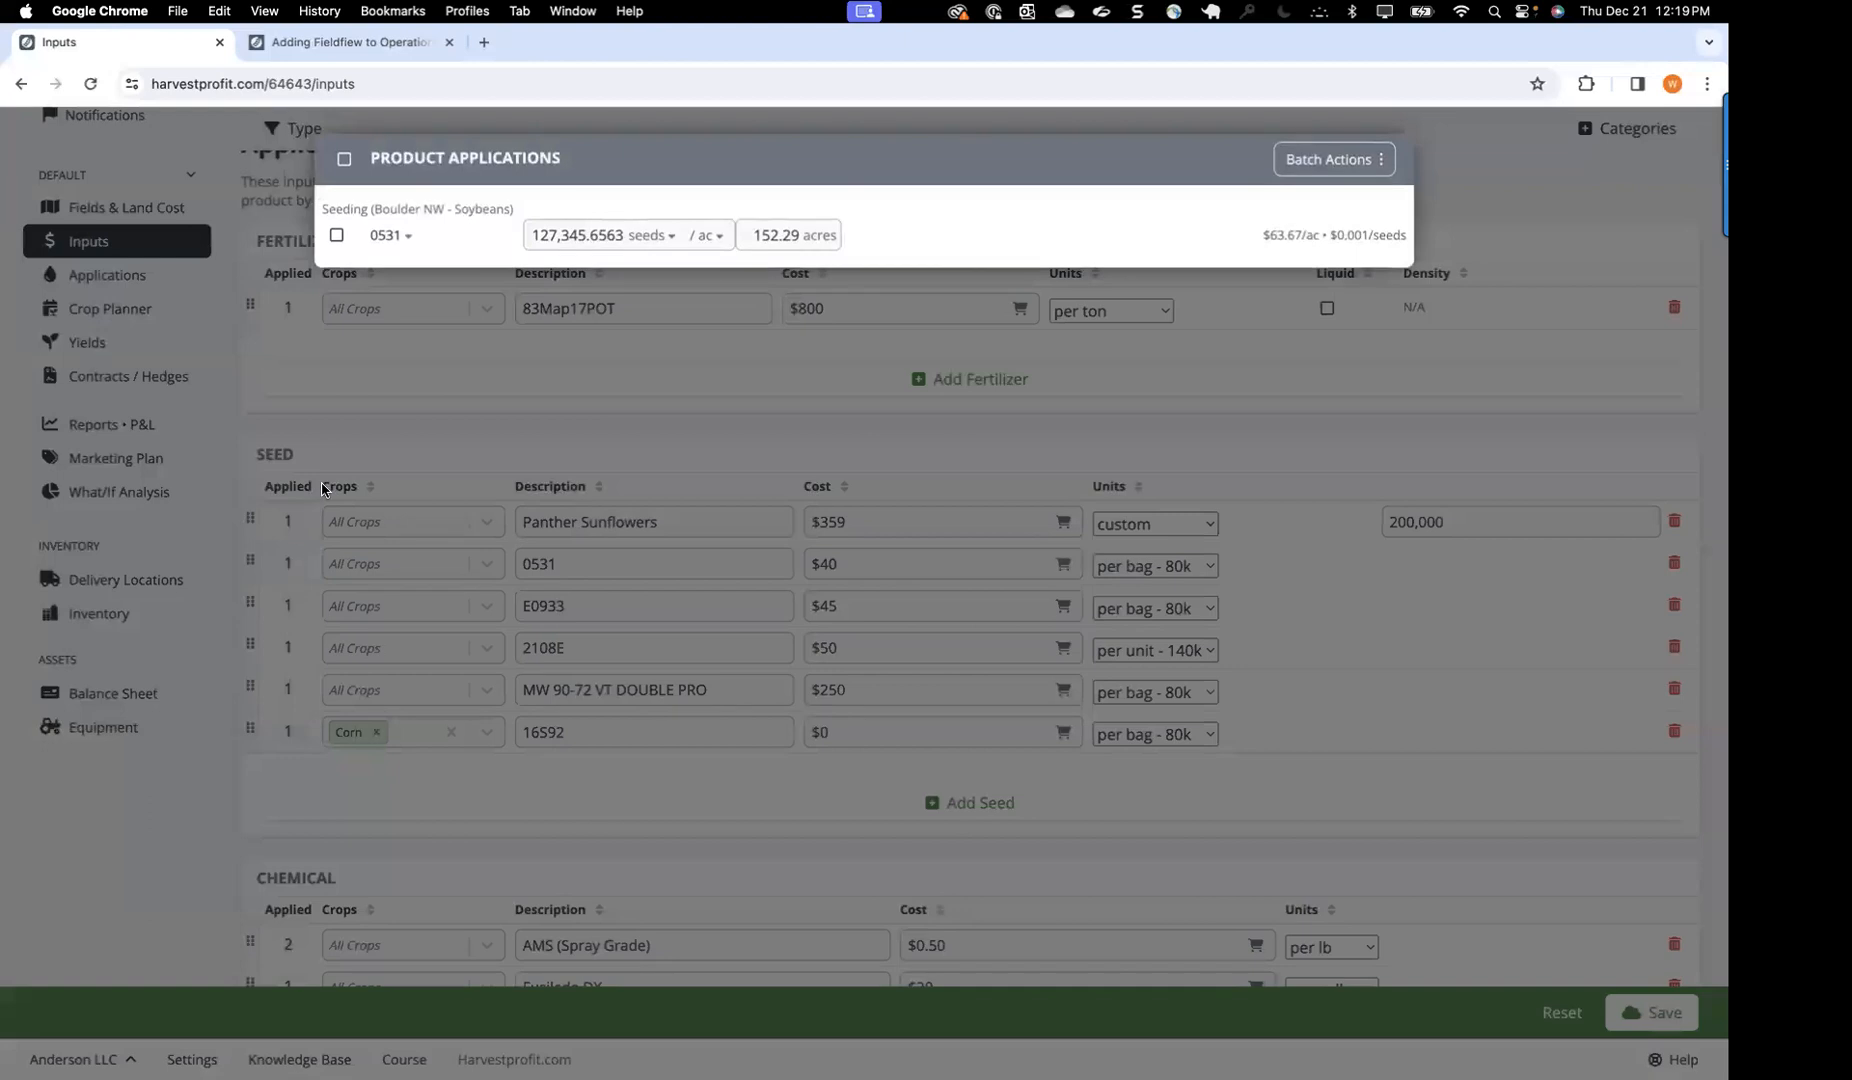
click(348, 452)
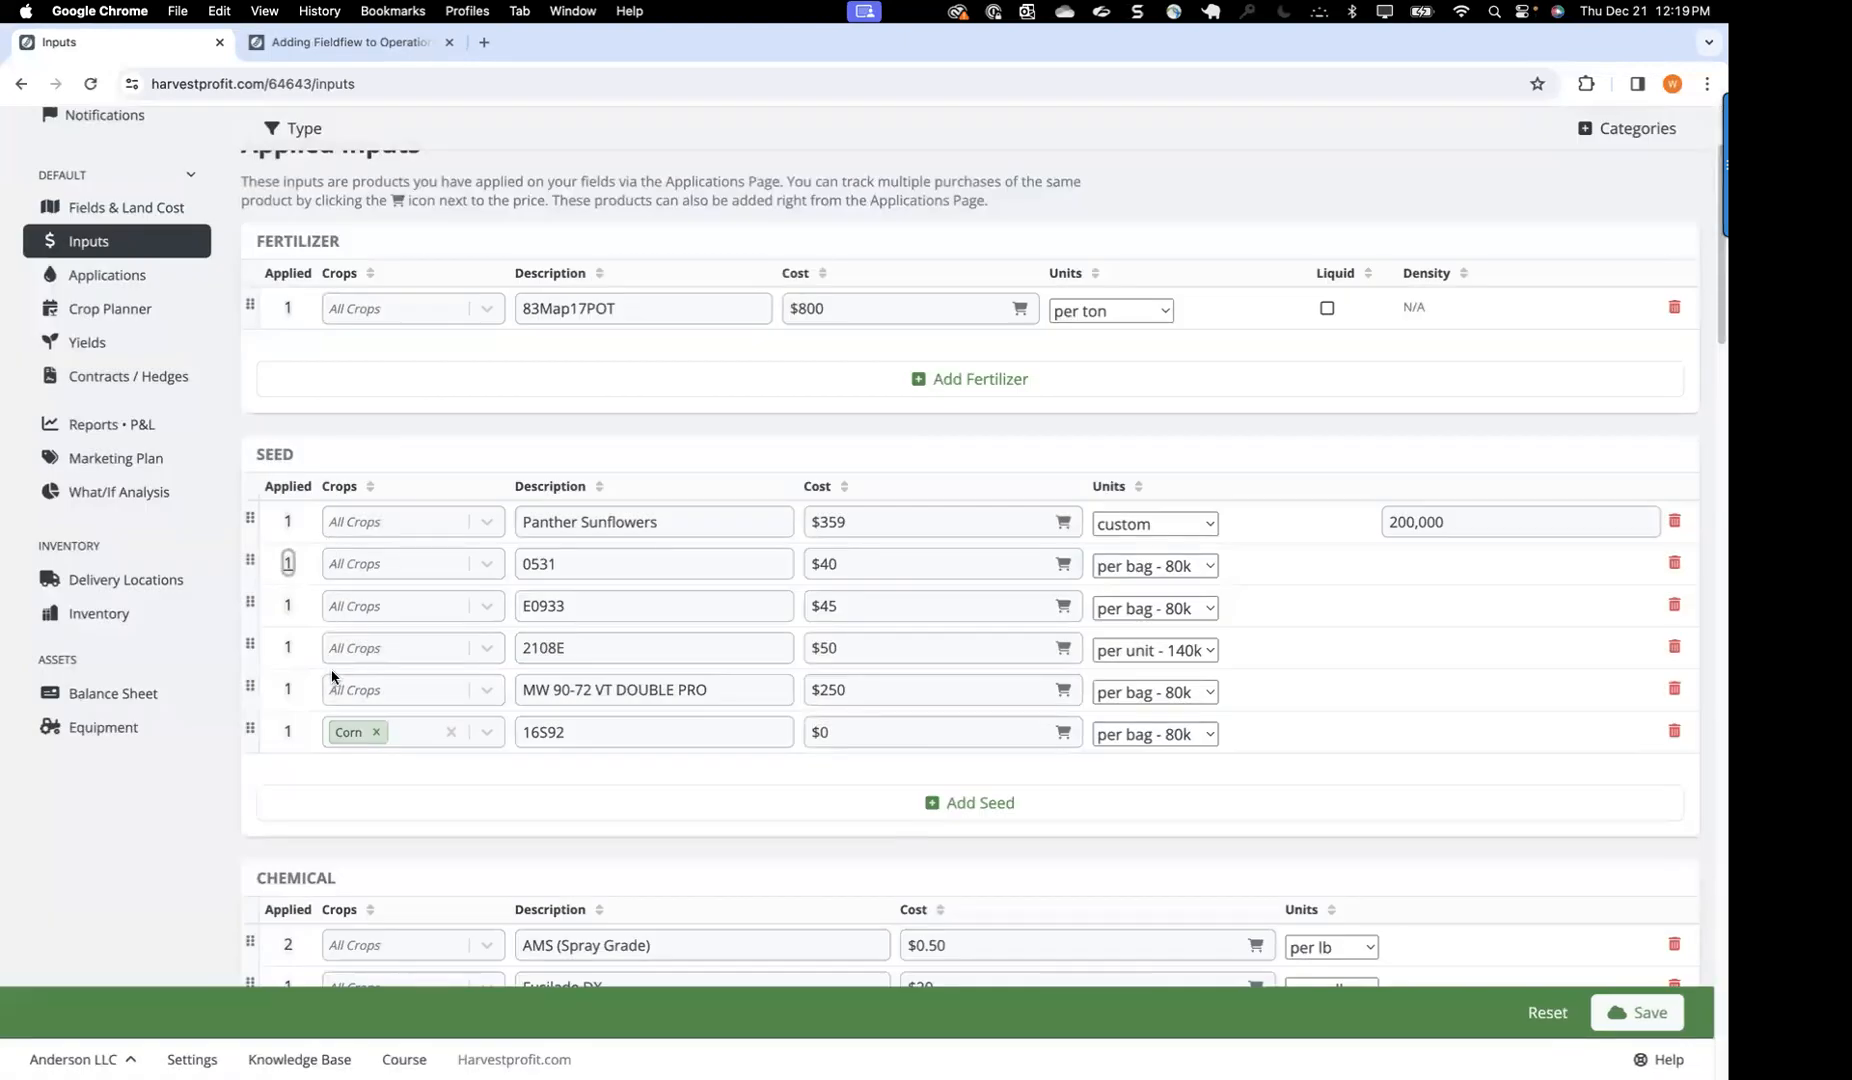
click(286, 692)
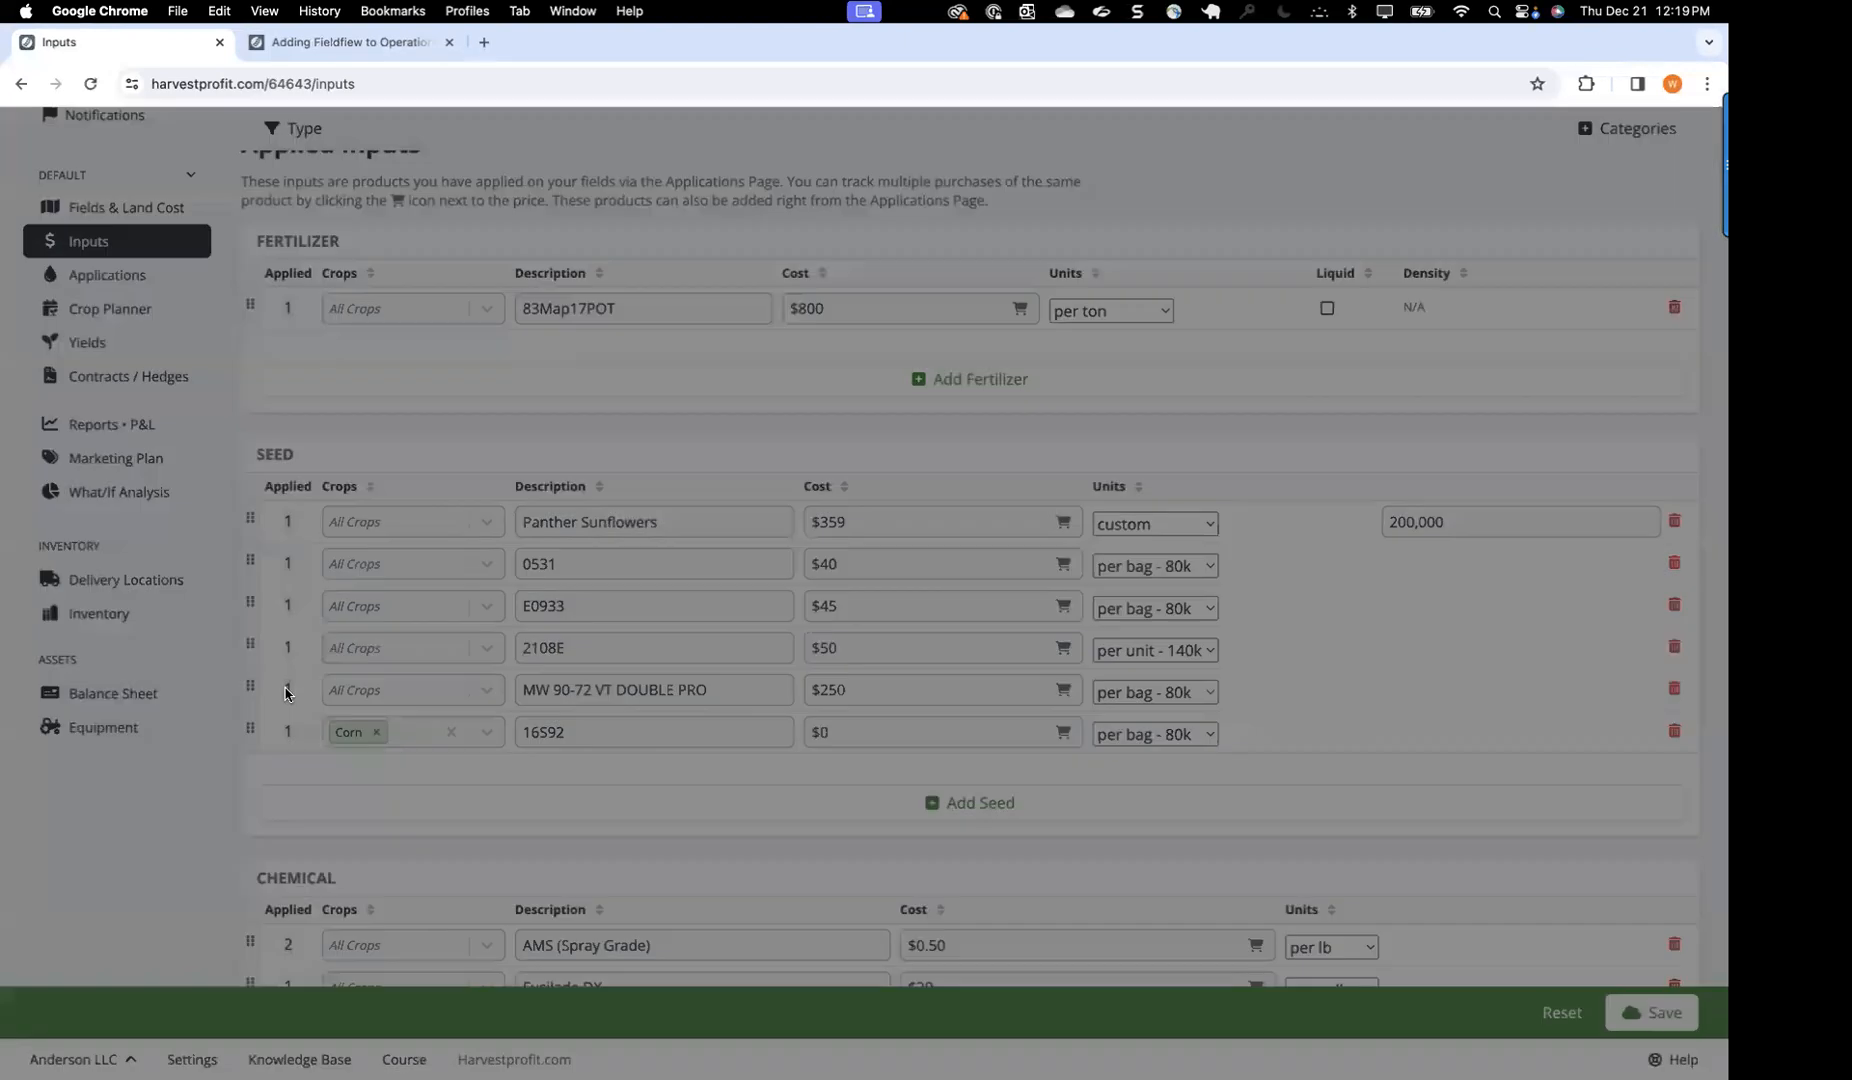
click(418, 418)
Step: Set seed 16S92's cost to $245 per bag - 80k
click(845, 733)
text(245)
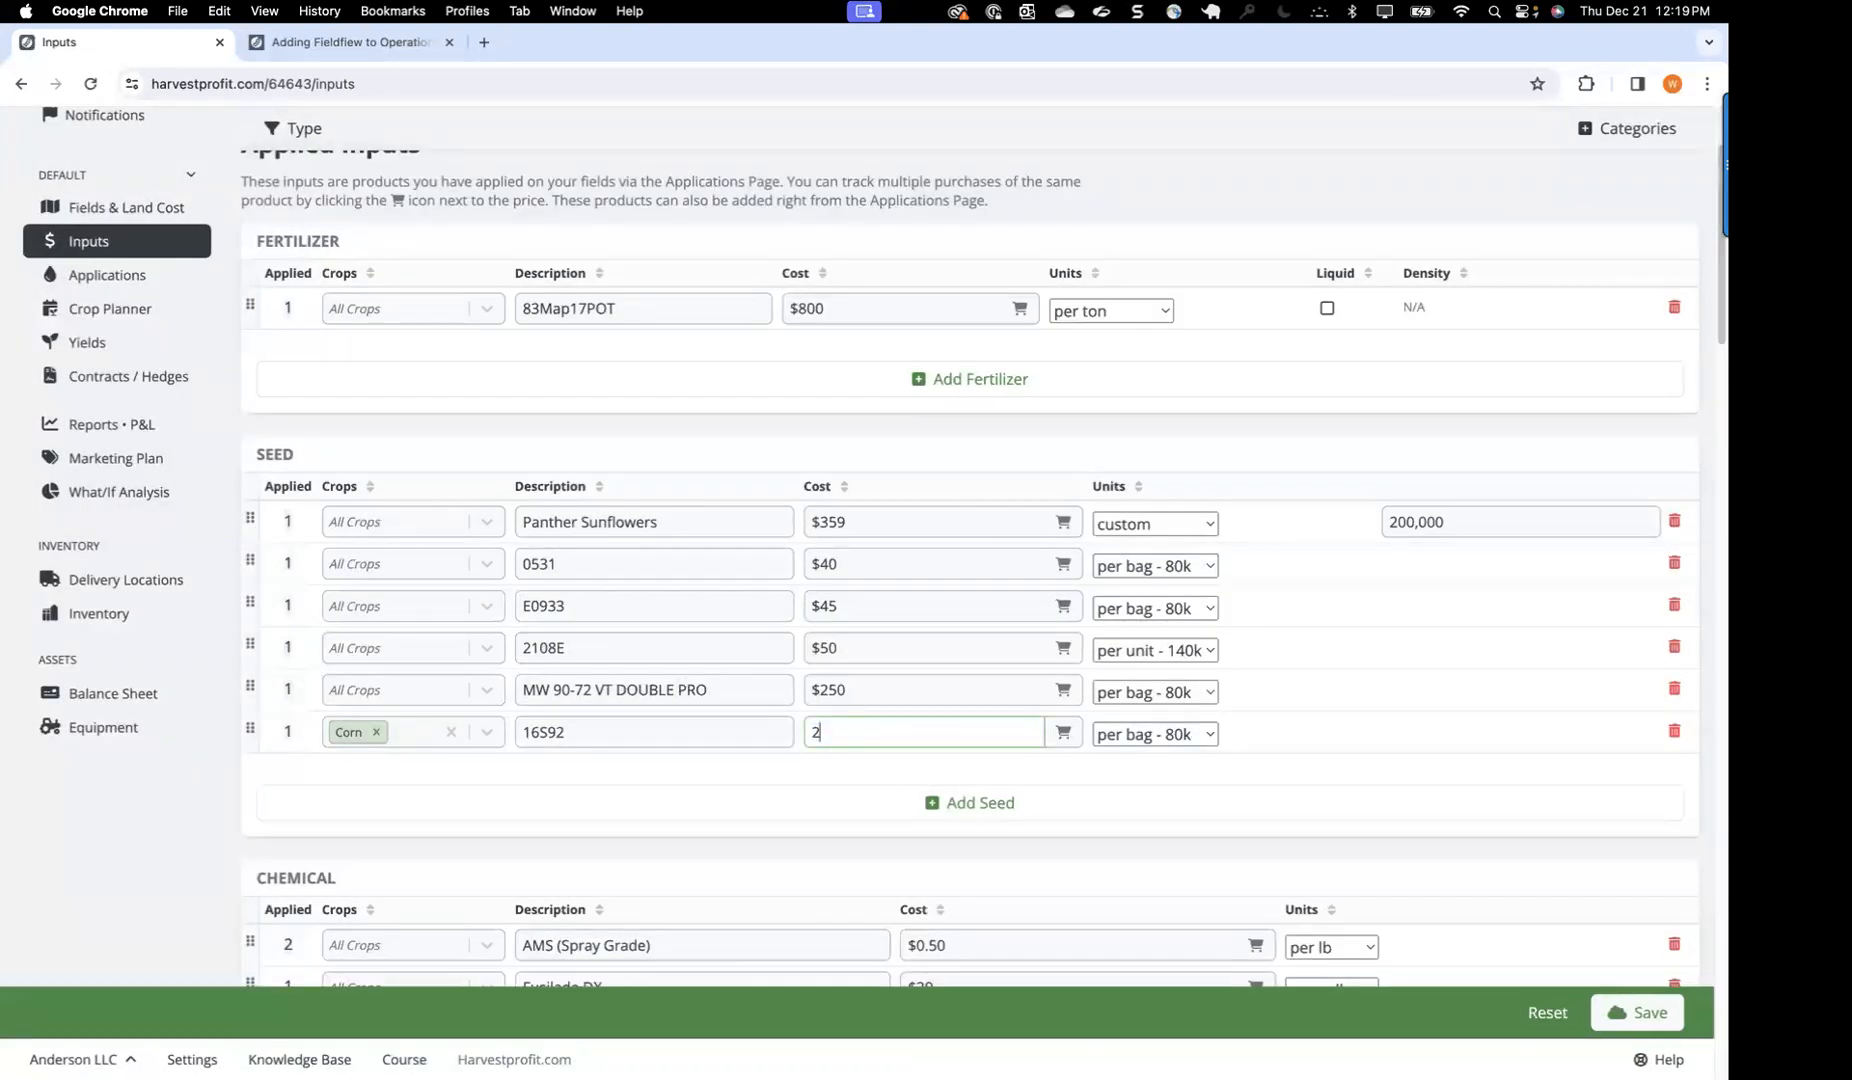
click(865, 755)
scroll(872, 667, up, 1)
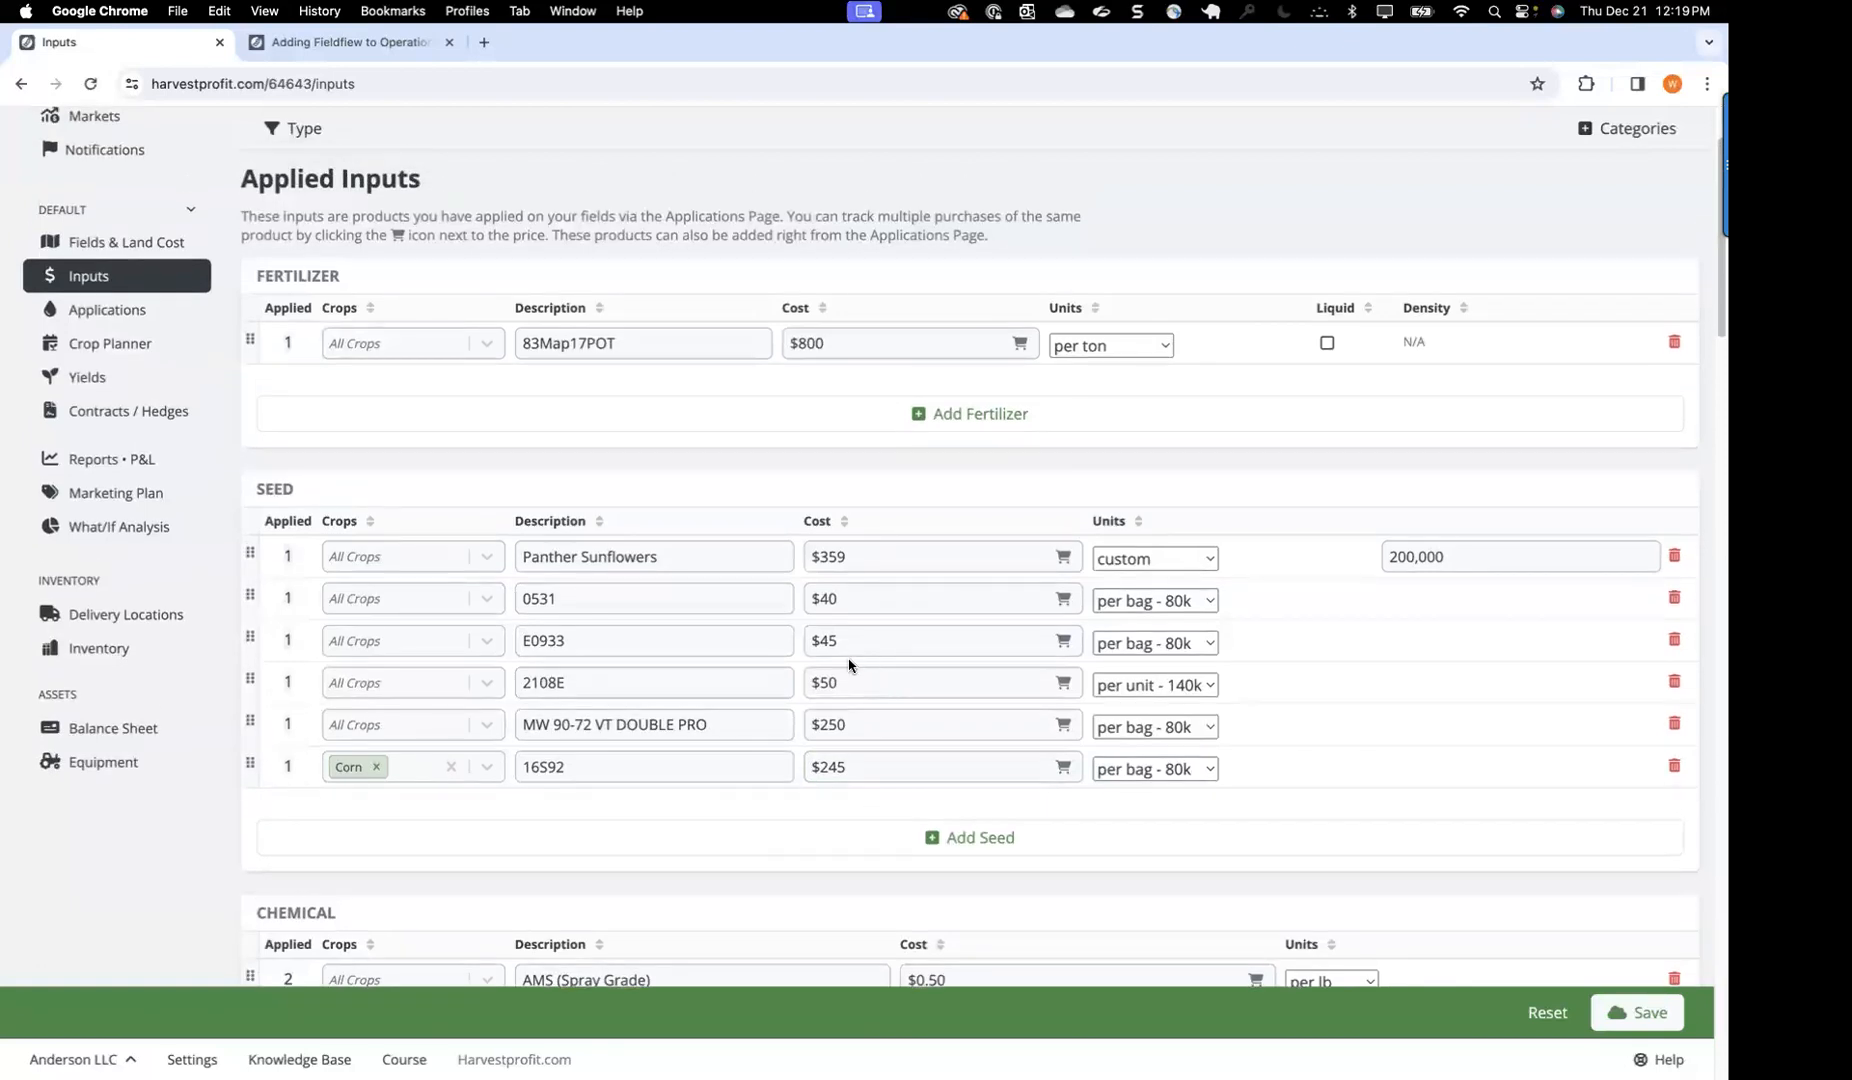
Step: Check the rate, acres and cost of the field operation that uses seed 16S92
scroll(951, 598, up, 1)
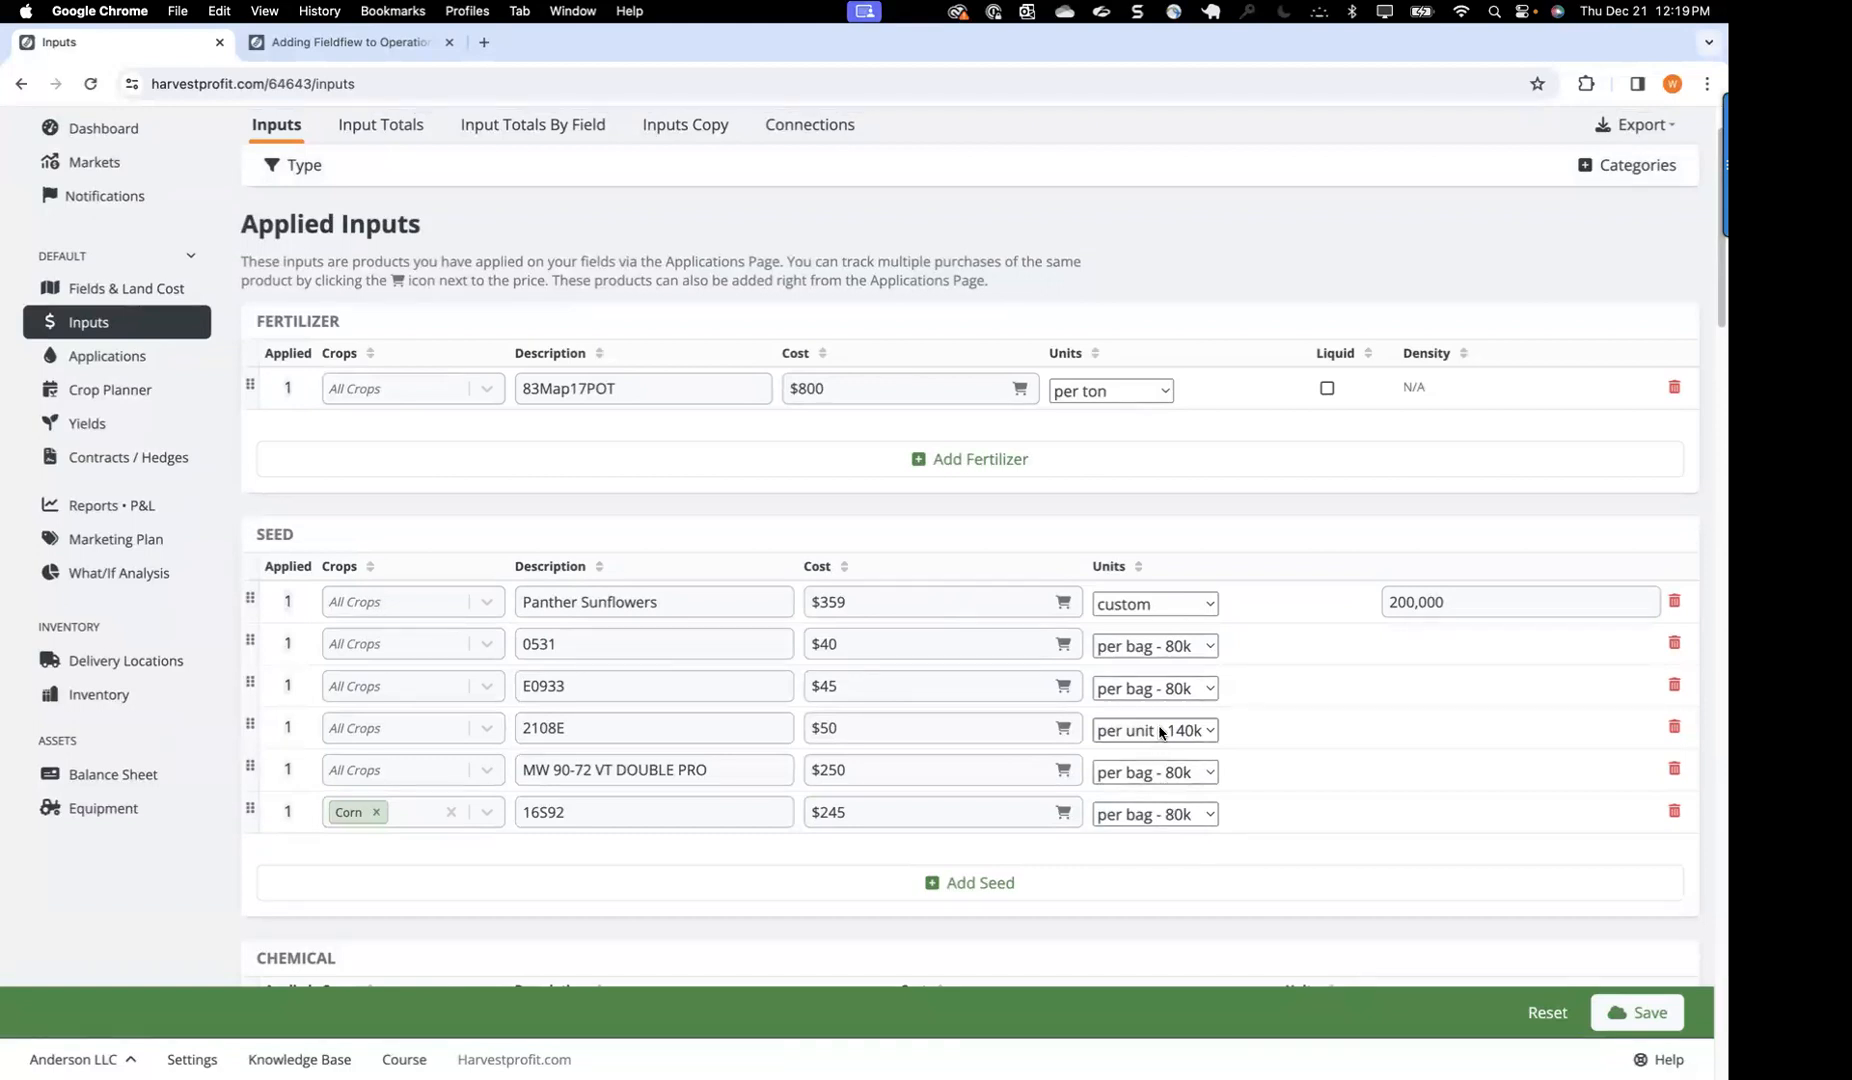
scroll(961, 641, down, 3)
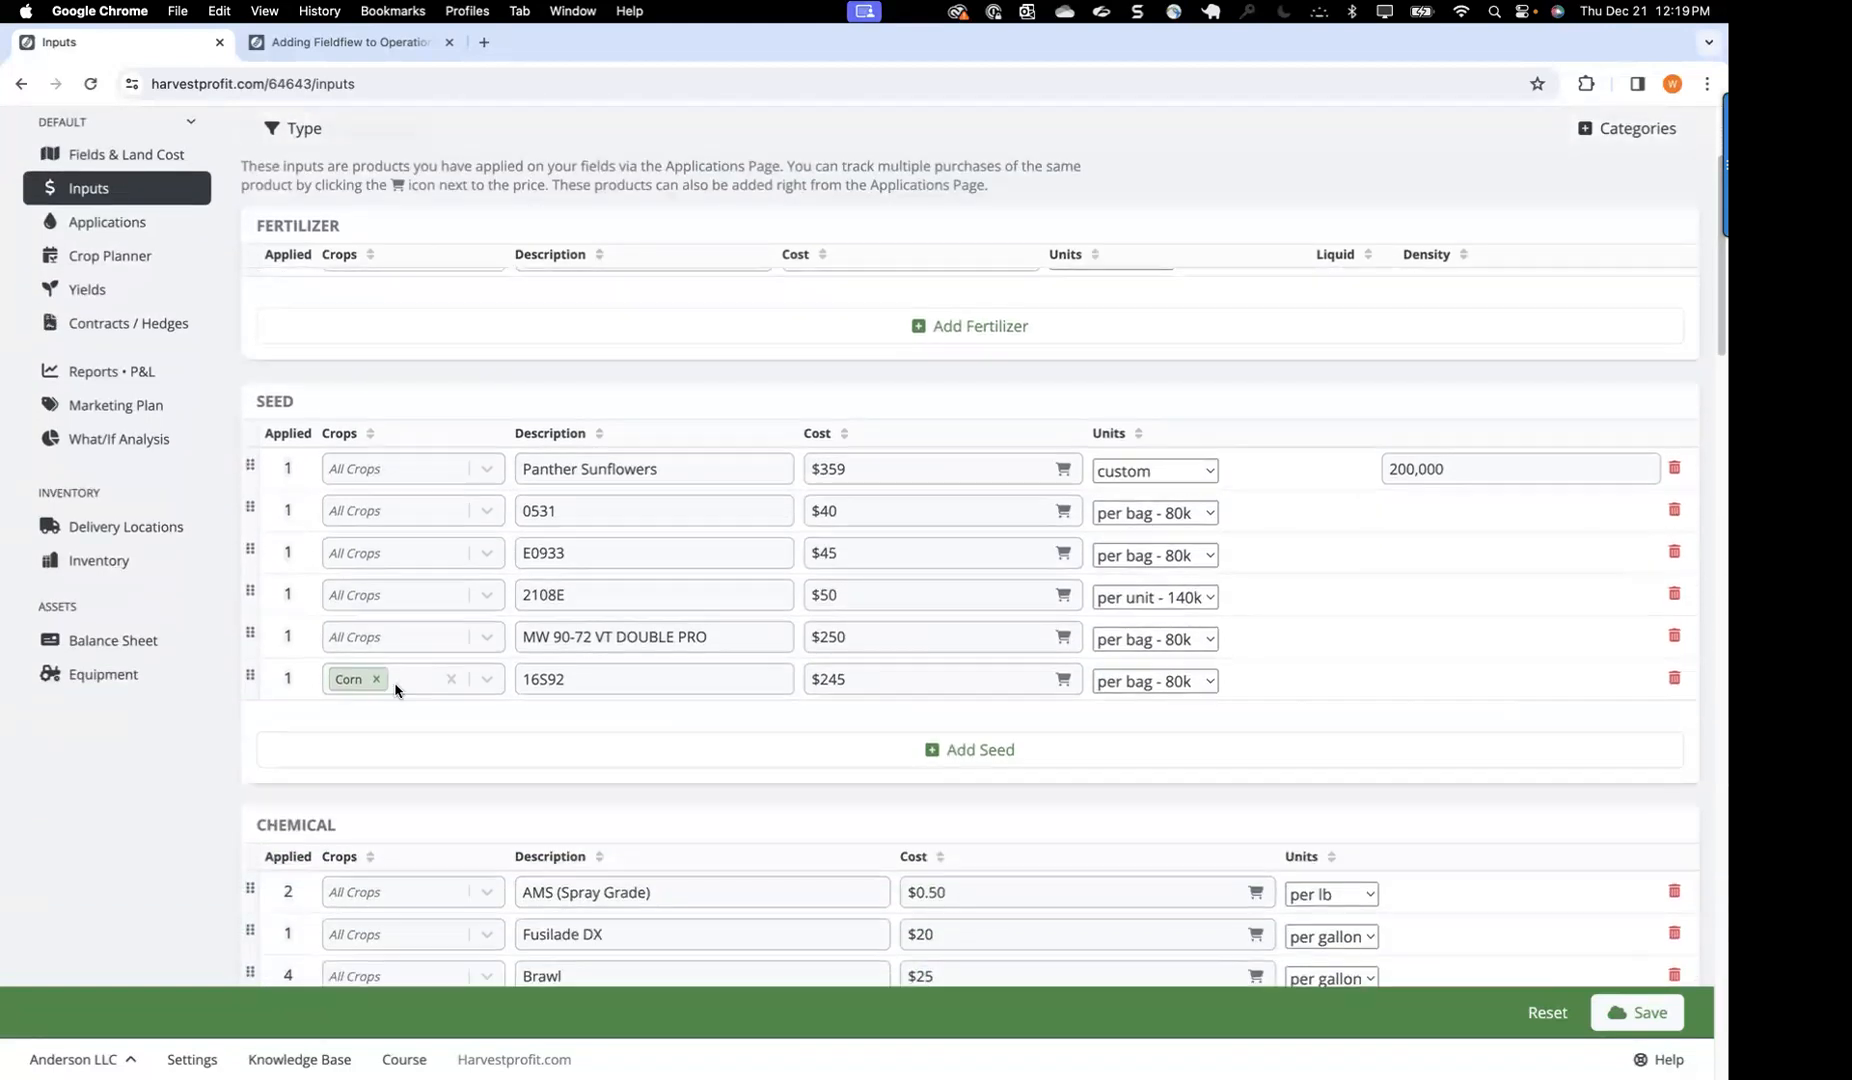
click(287, 680)
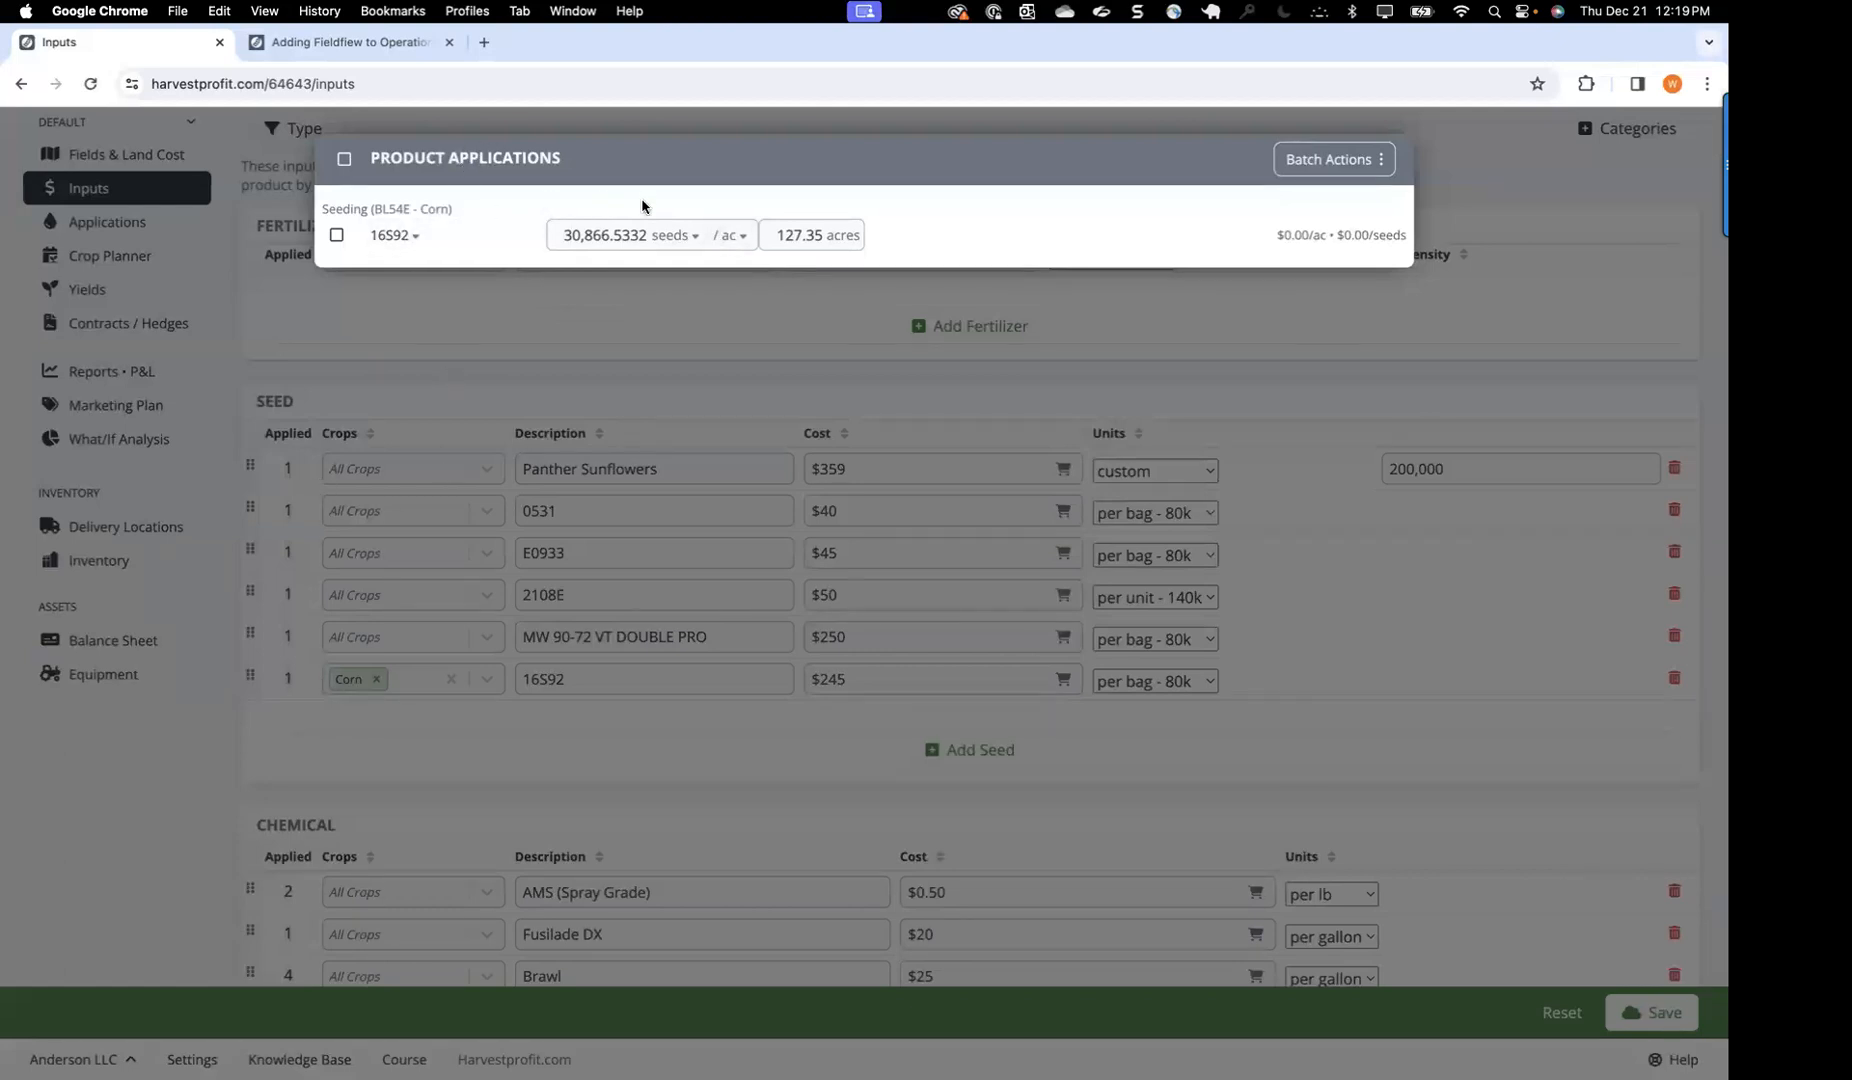
click(603, 364)
Step: Set the Brawl rate of Boulder NW's 6.70-acre mix to 15.99 floz/ac through its product applications
scroll(604, 366, down, 4)
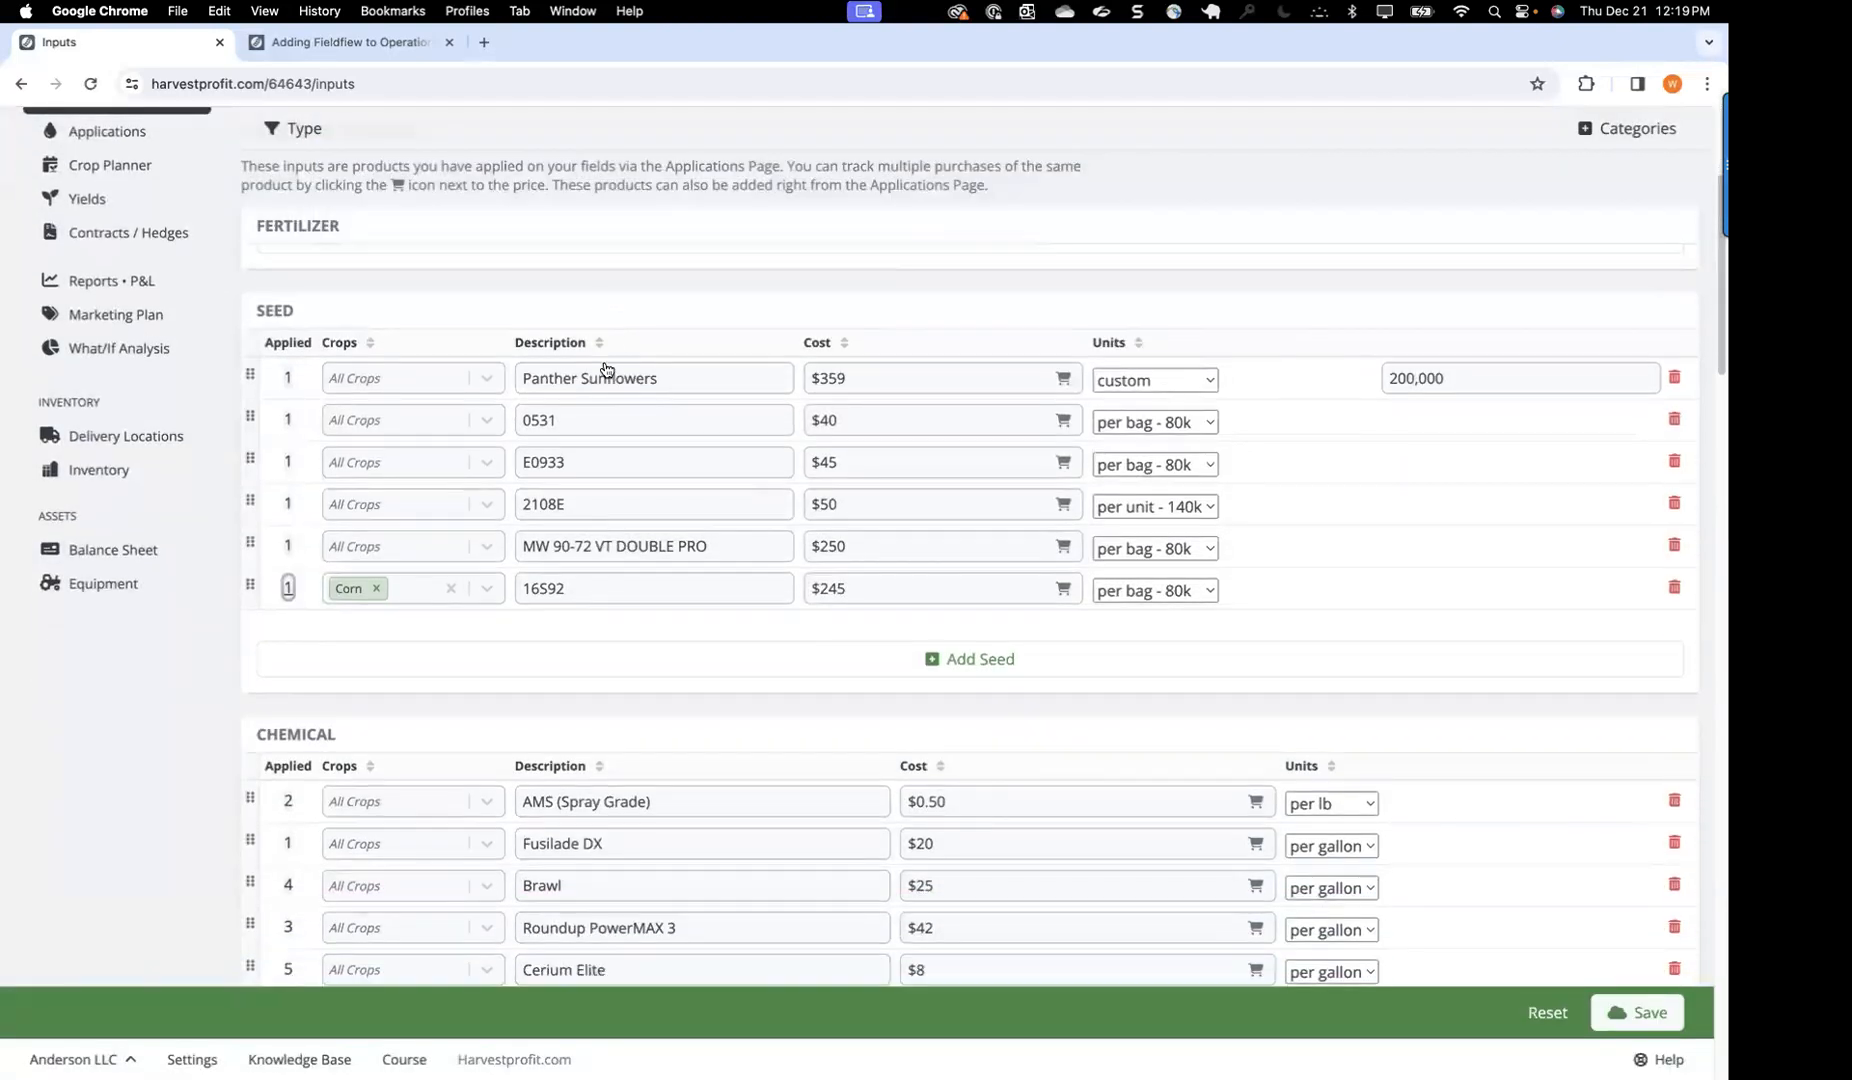
scroll(604, 364, down, 1)
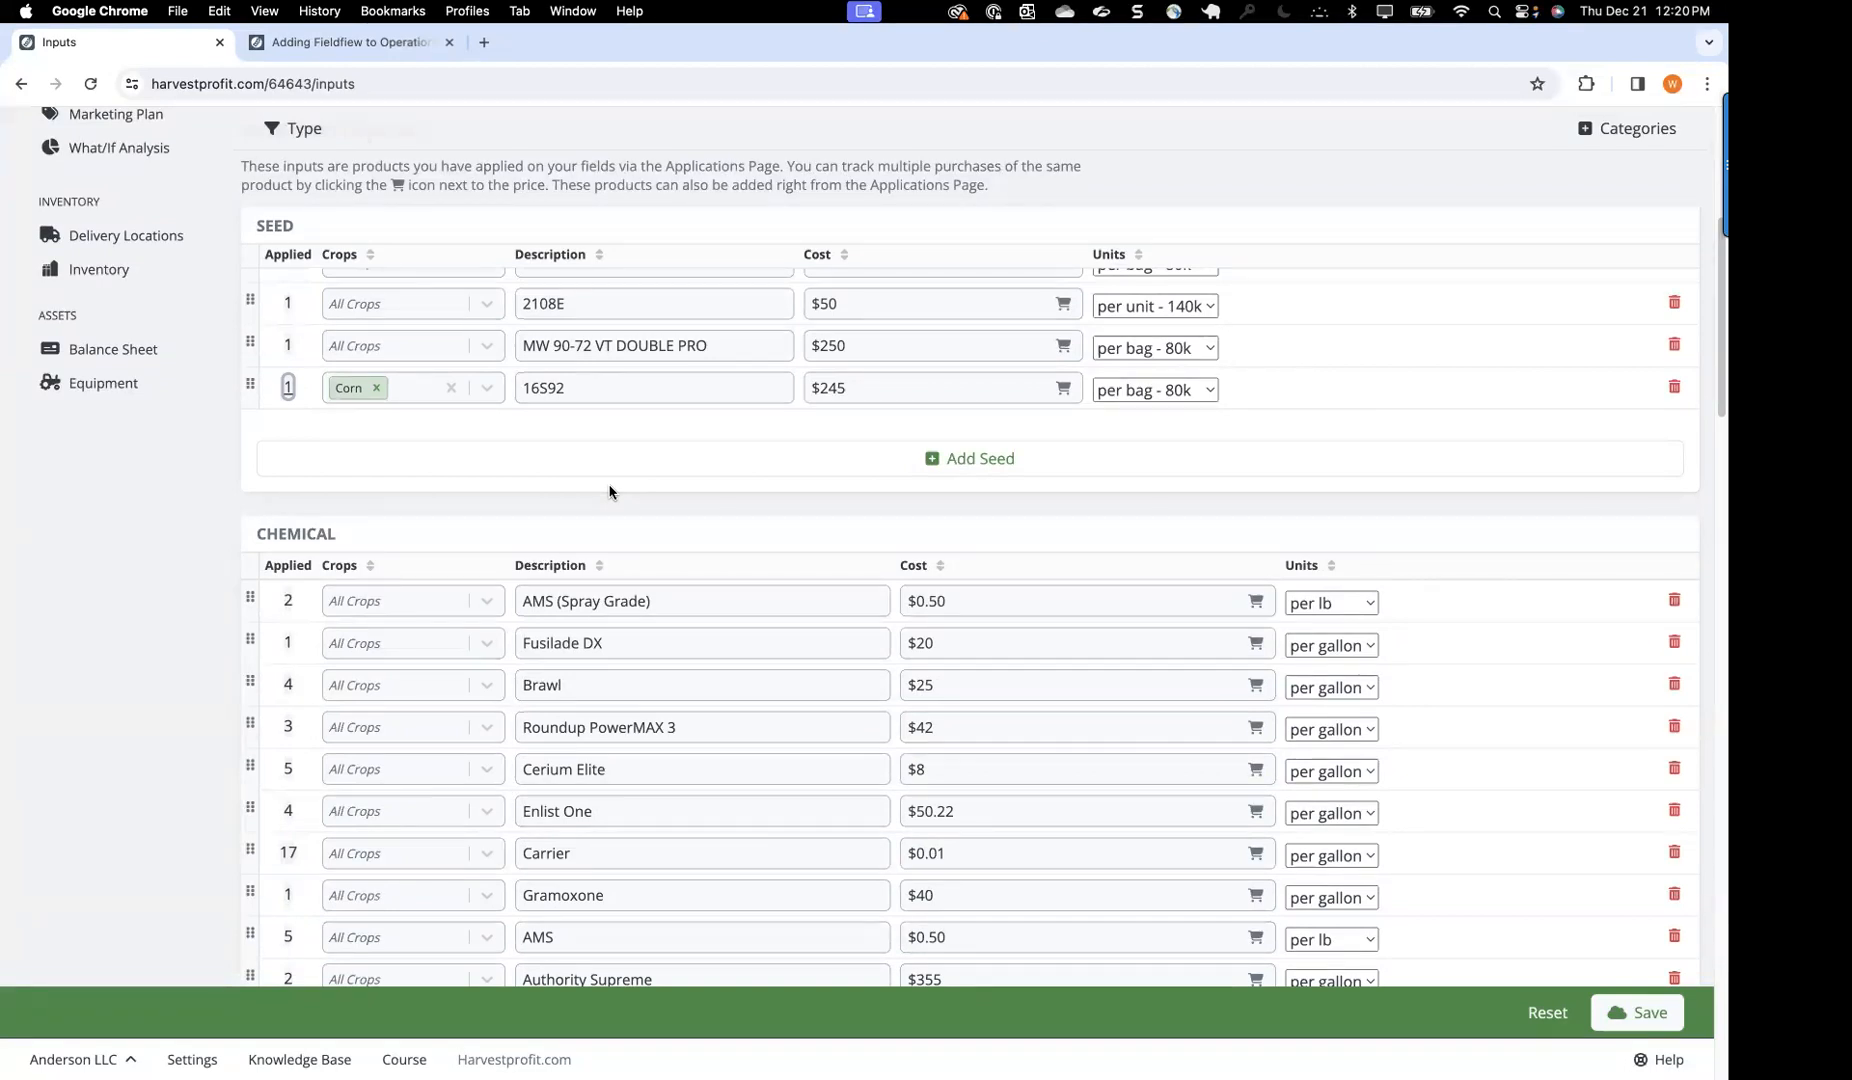
scroll(415, 637, down, 2)
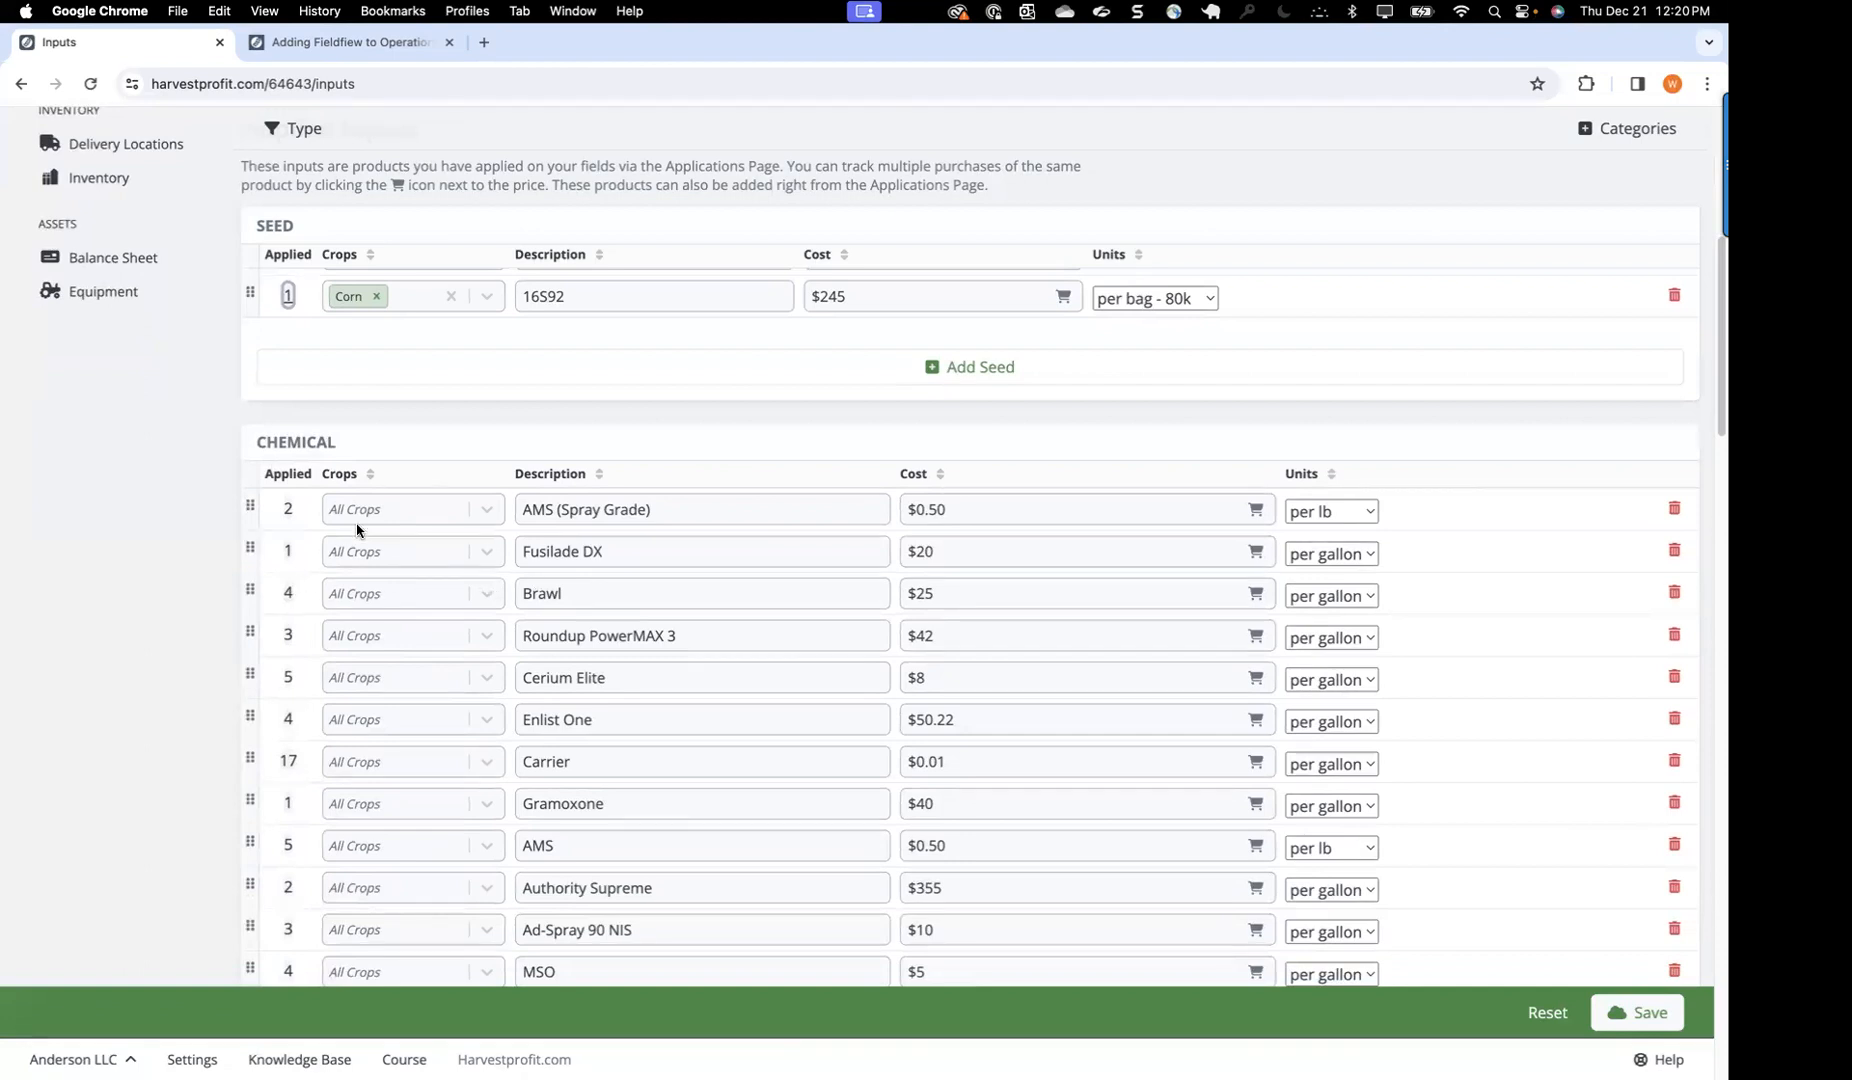
scroll(316, 455, down, 2)
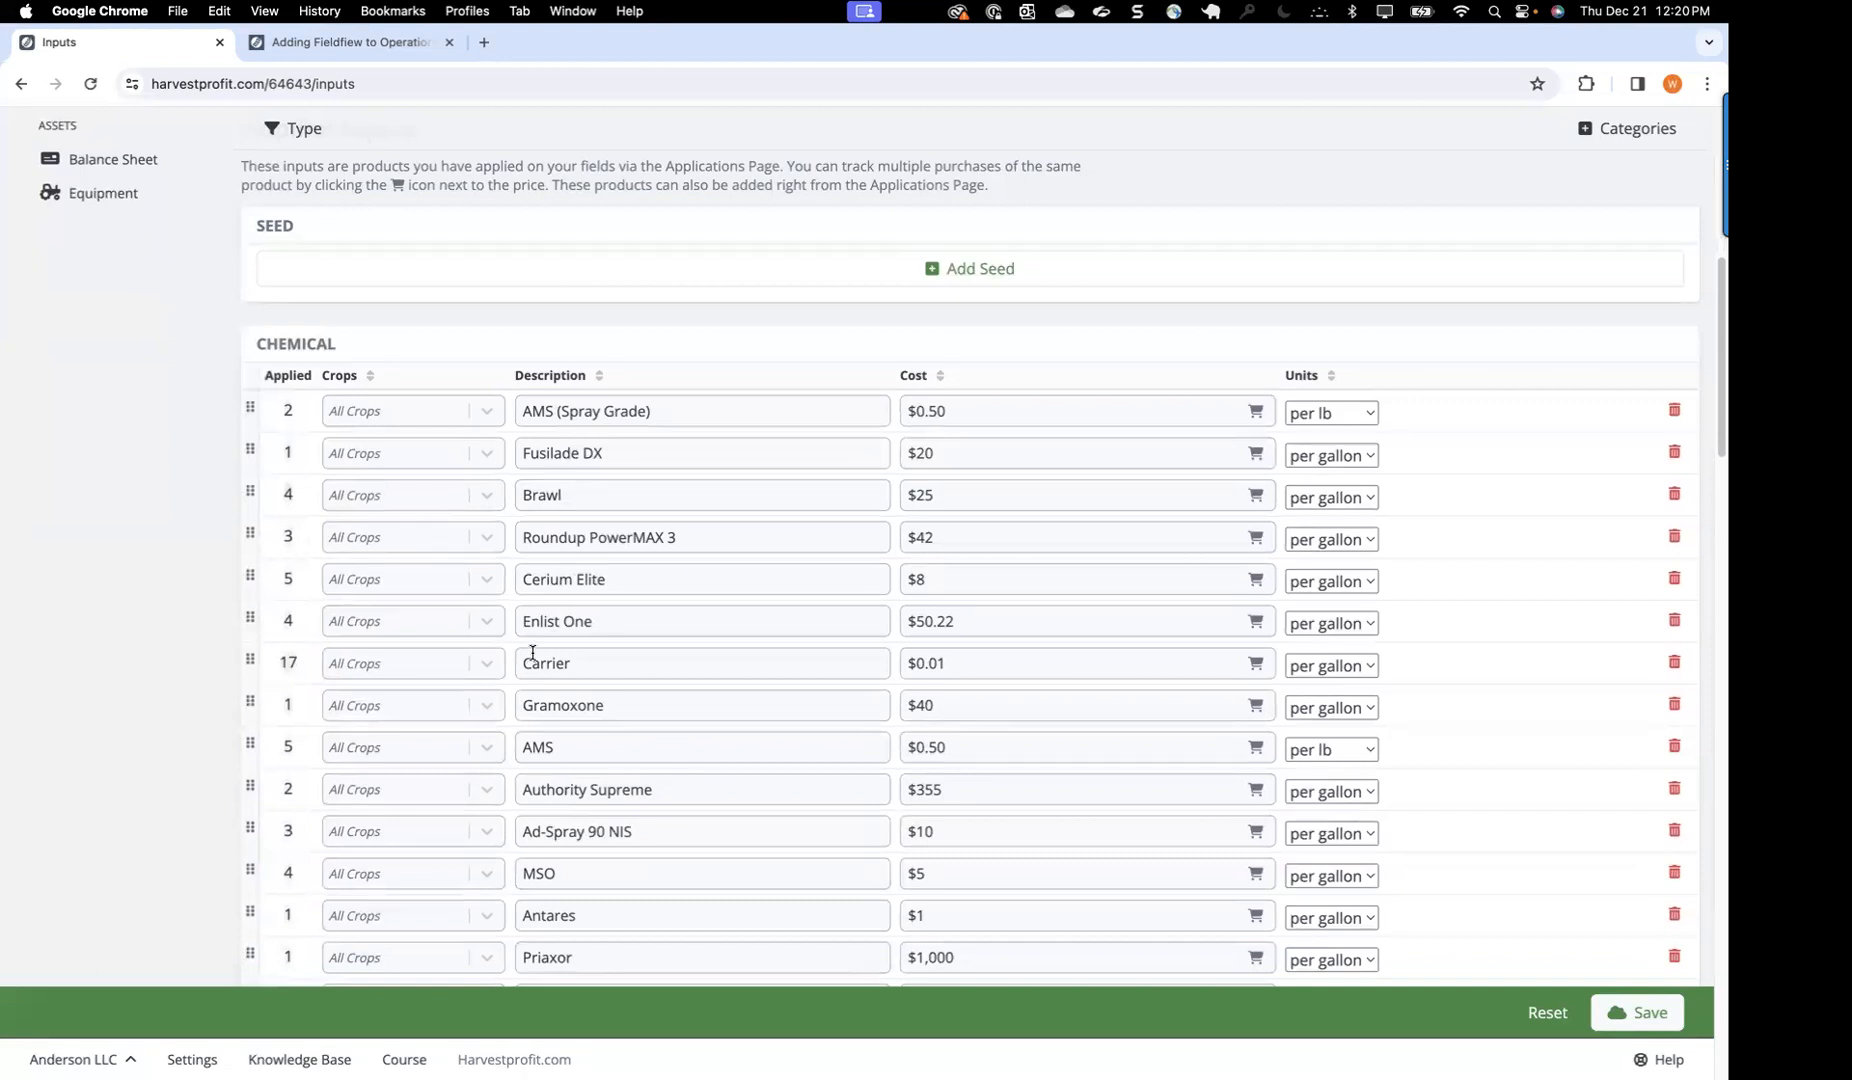
click(289, 499)
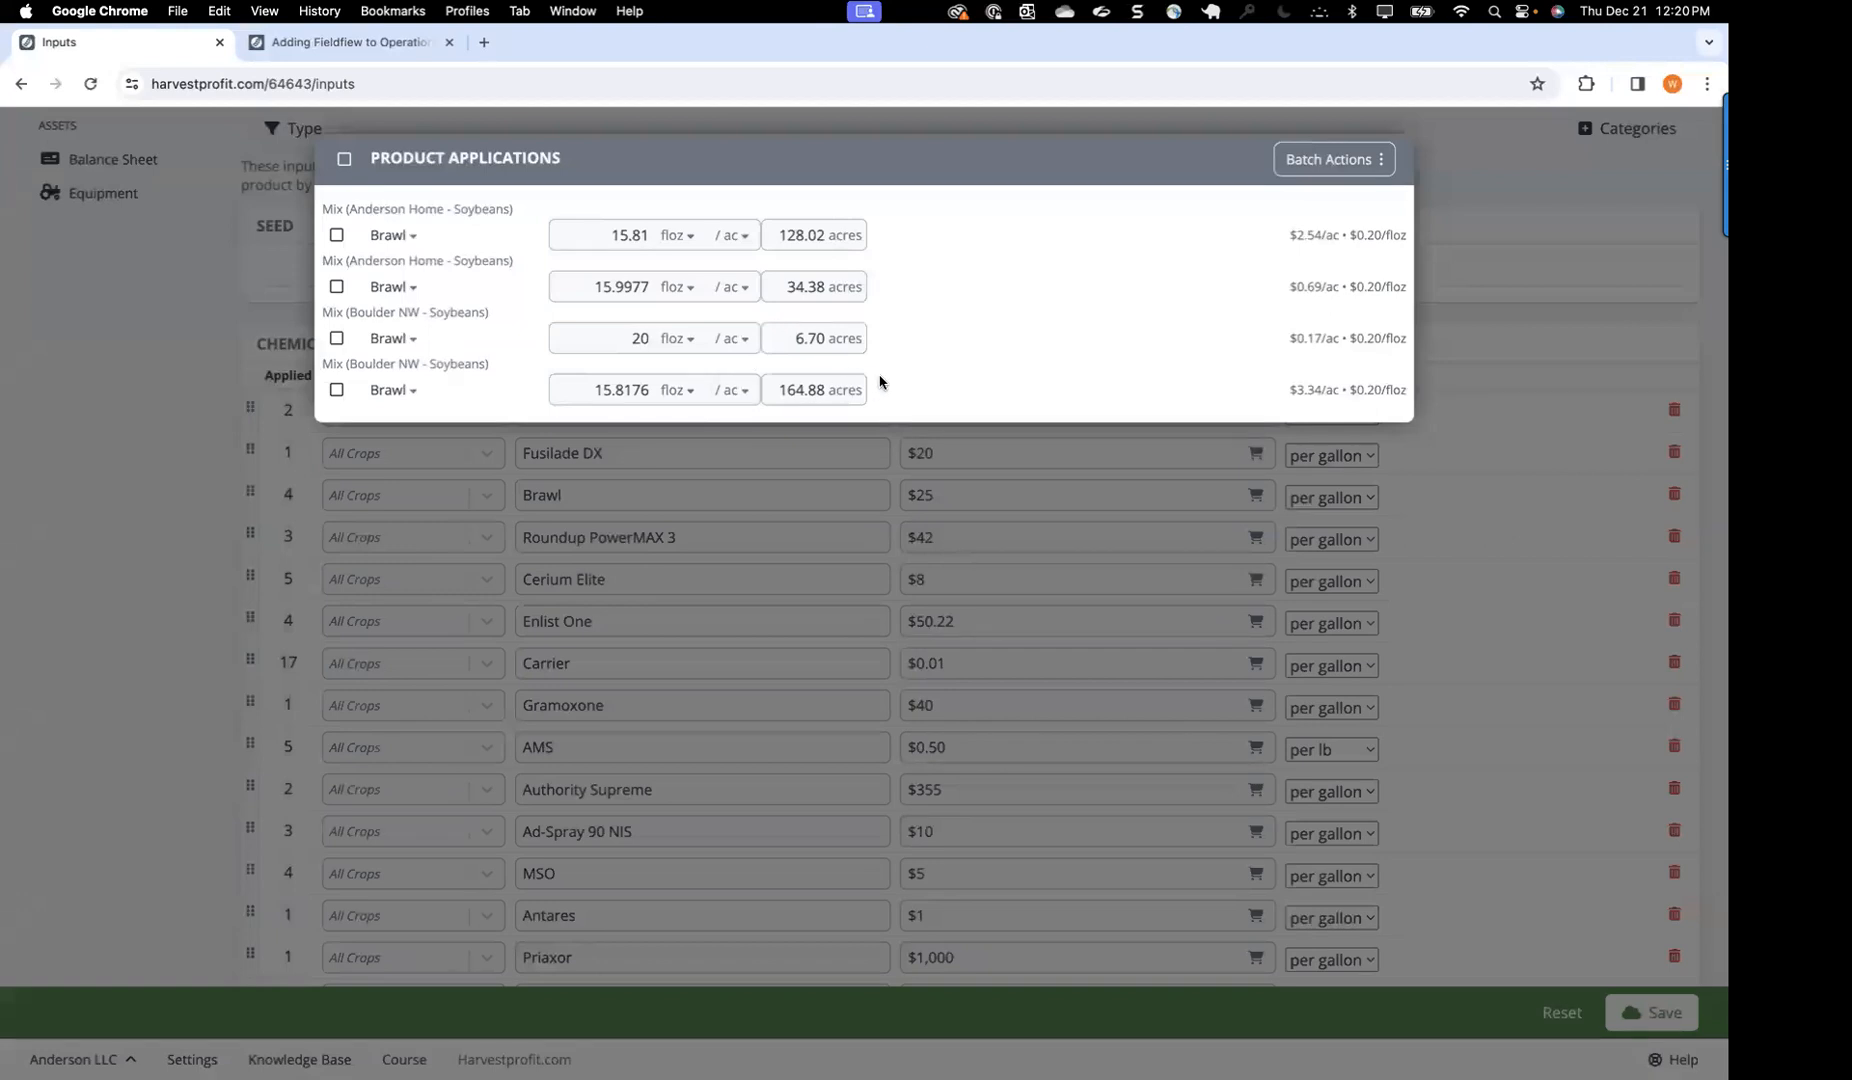
click(638, 338)
double_click(647, 340)
text(15.99)
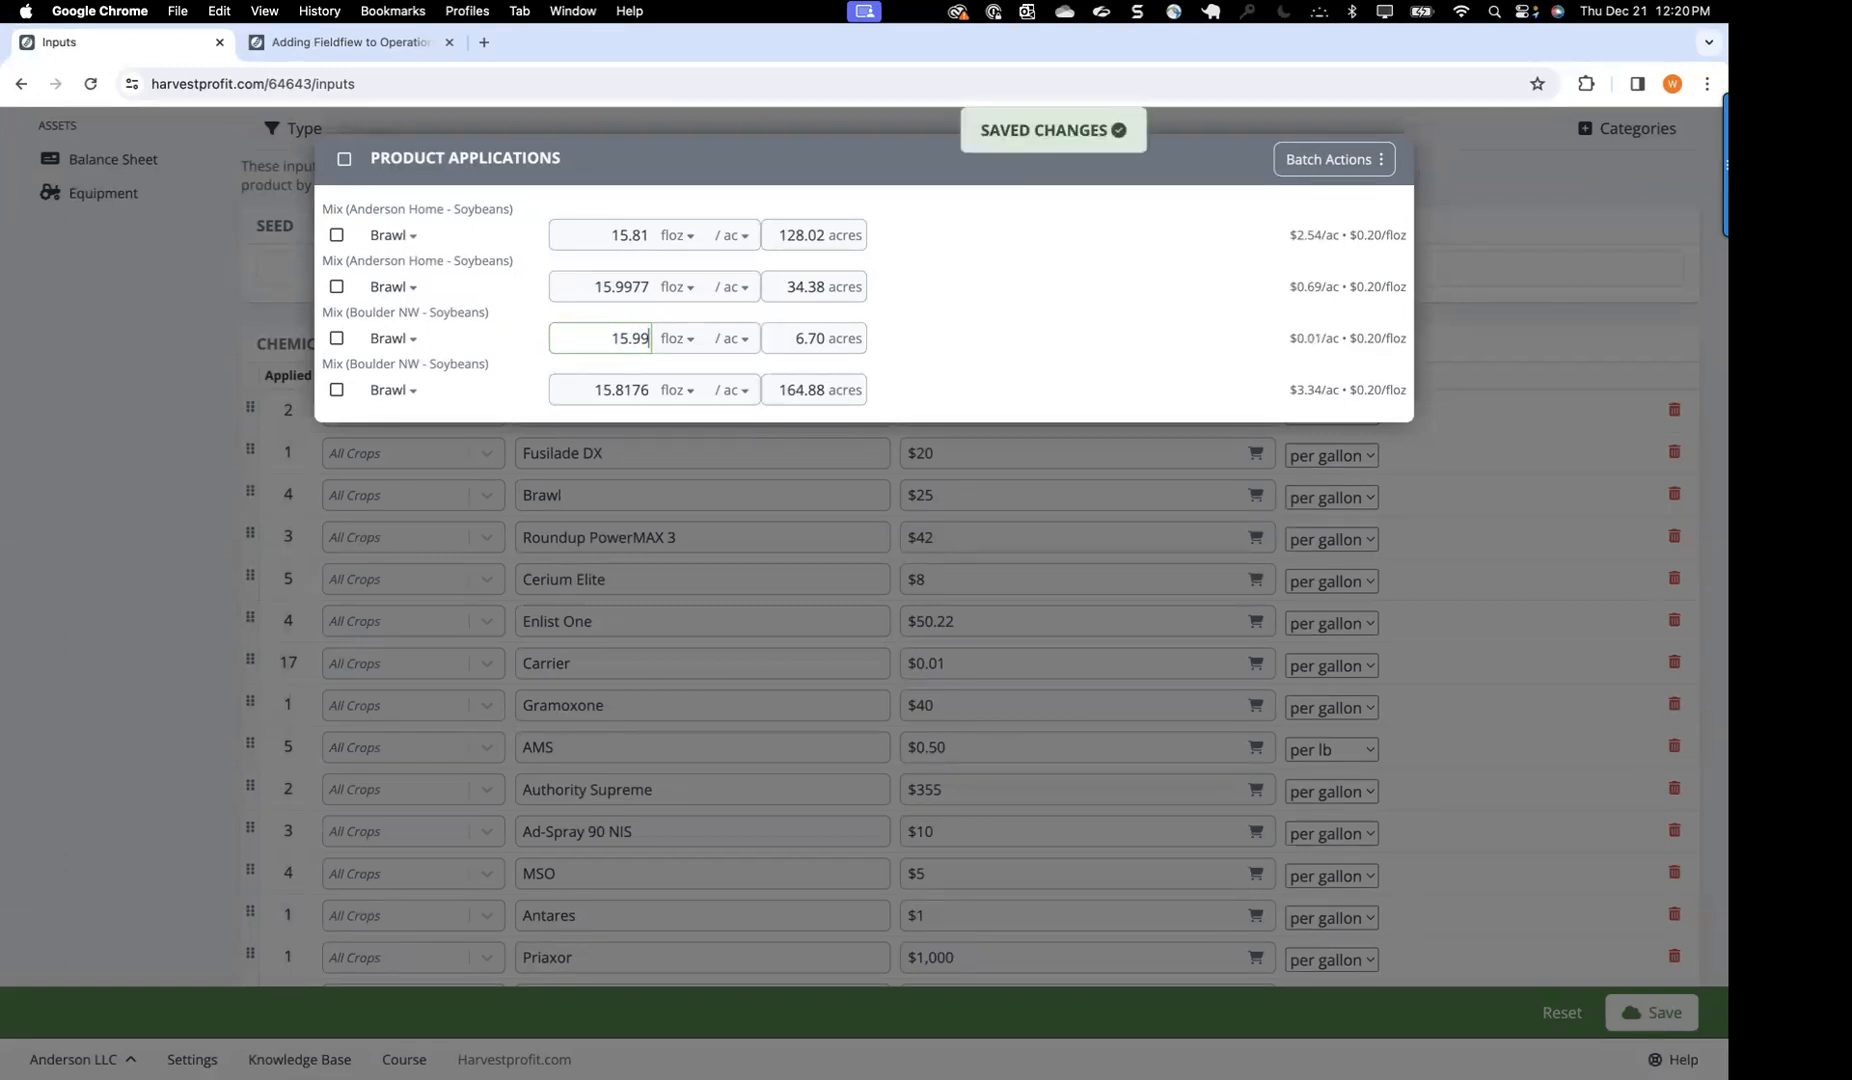
click(1469, 204)
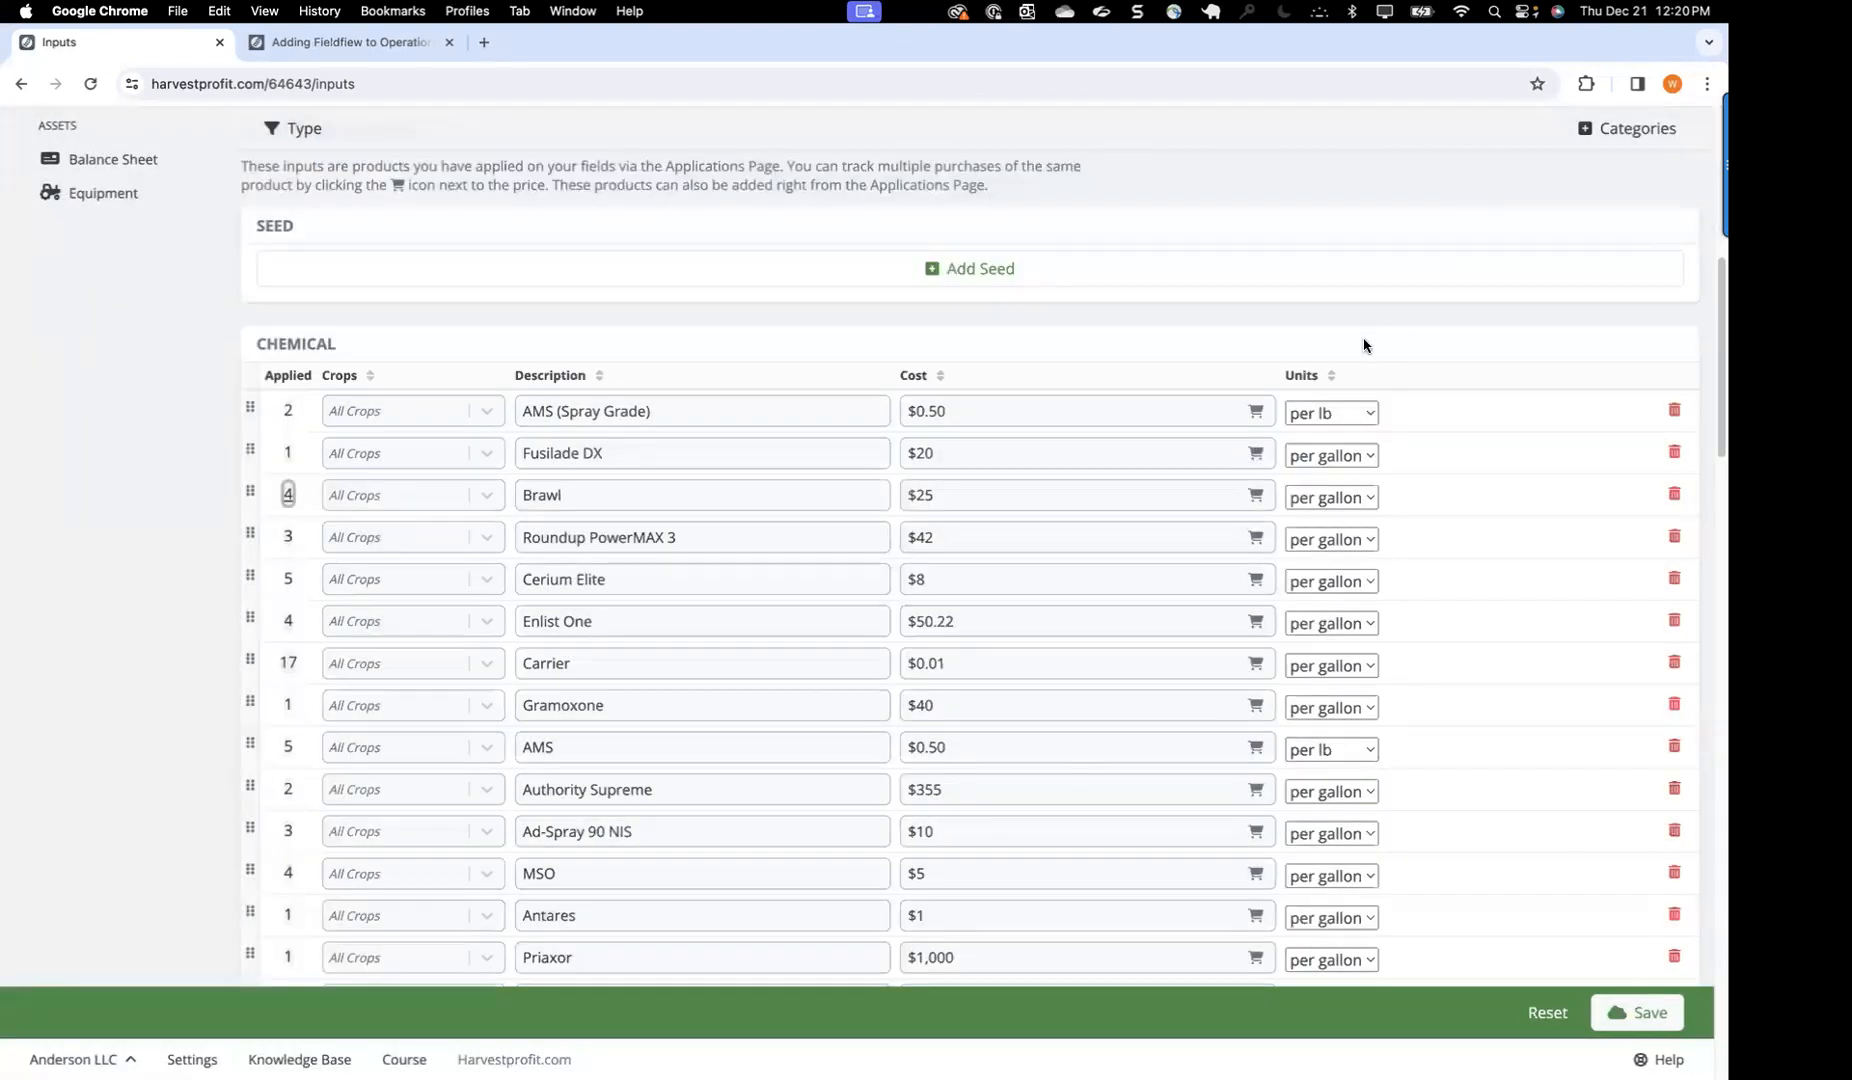
scroll(1055, 576, down, 2)
scroll(1055, 576, up, 1)
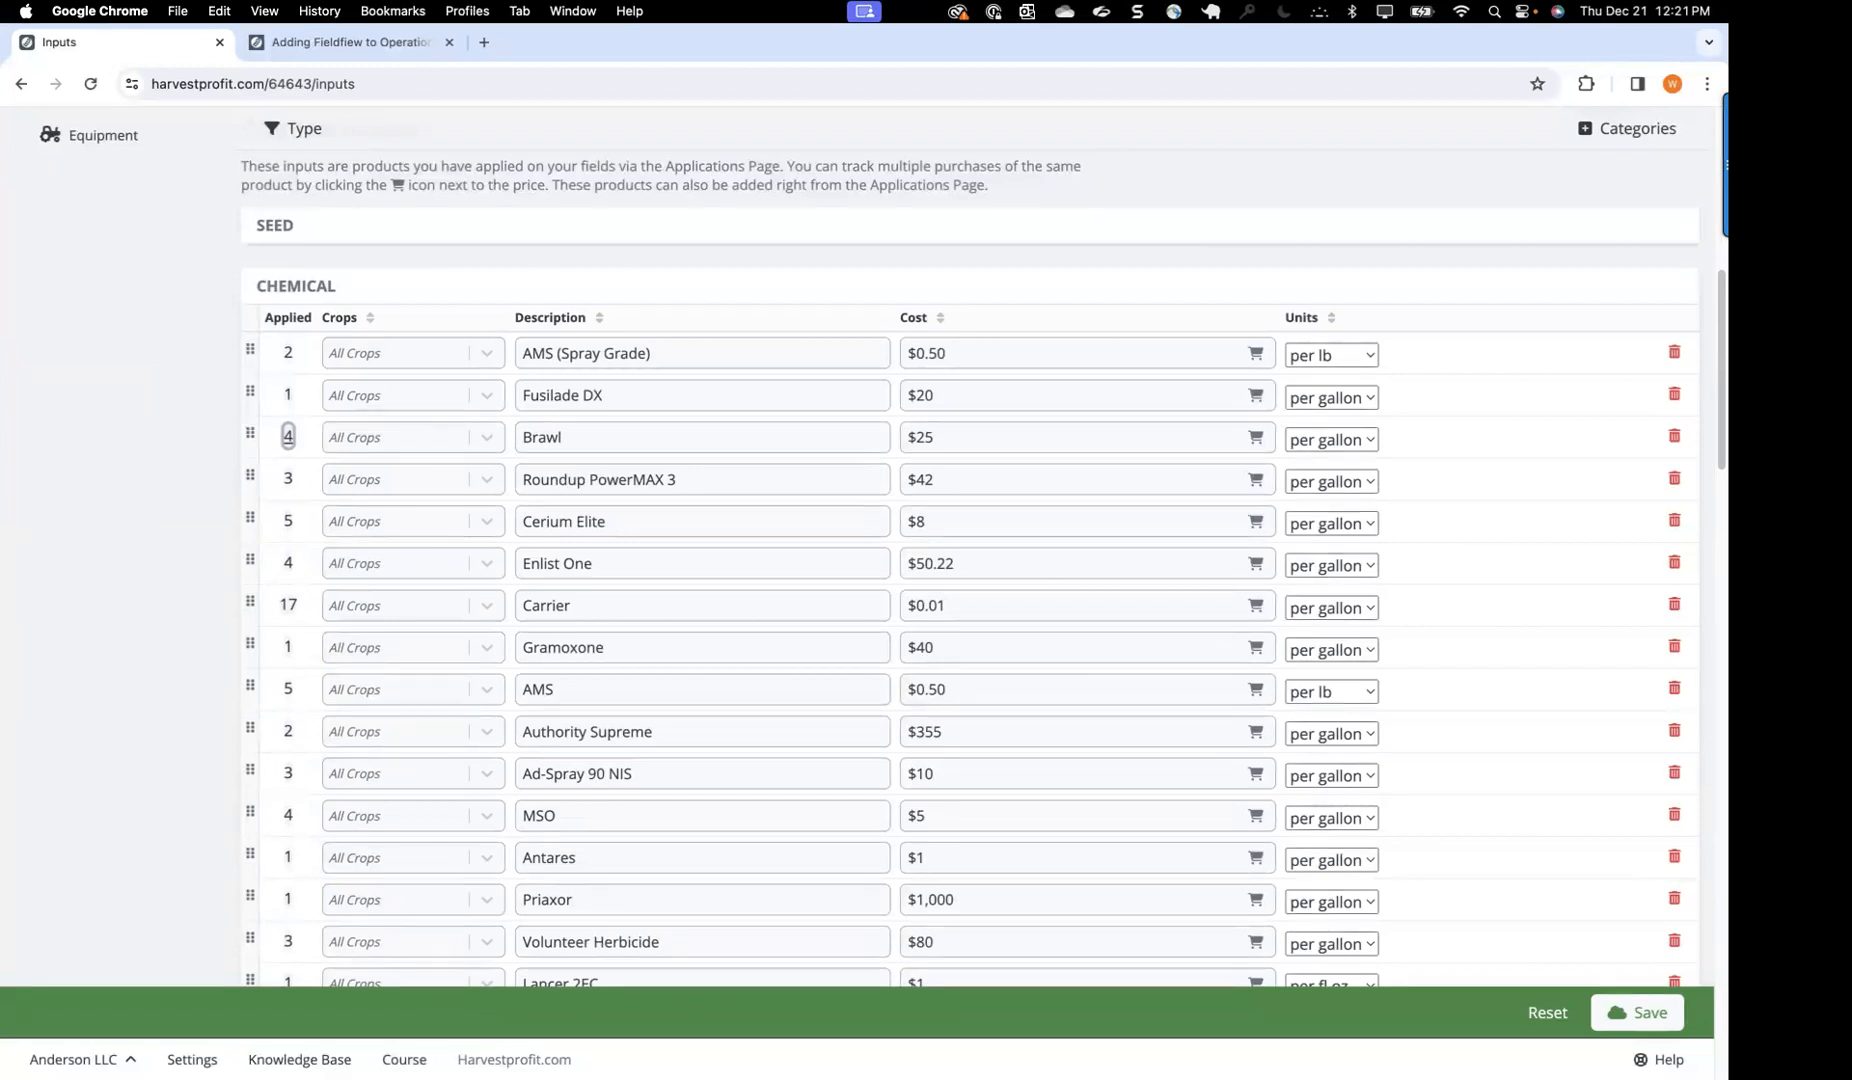
click(542, 255)
click(541, 250)
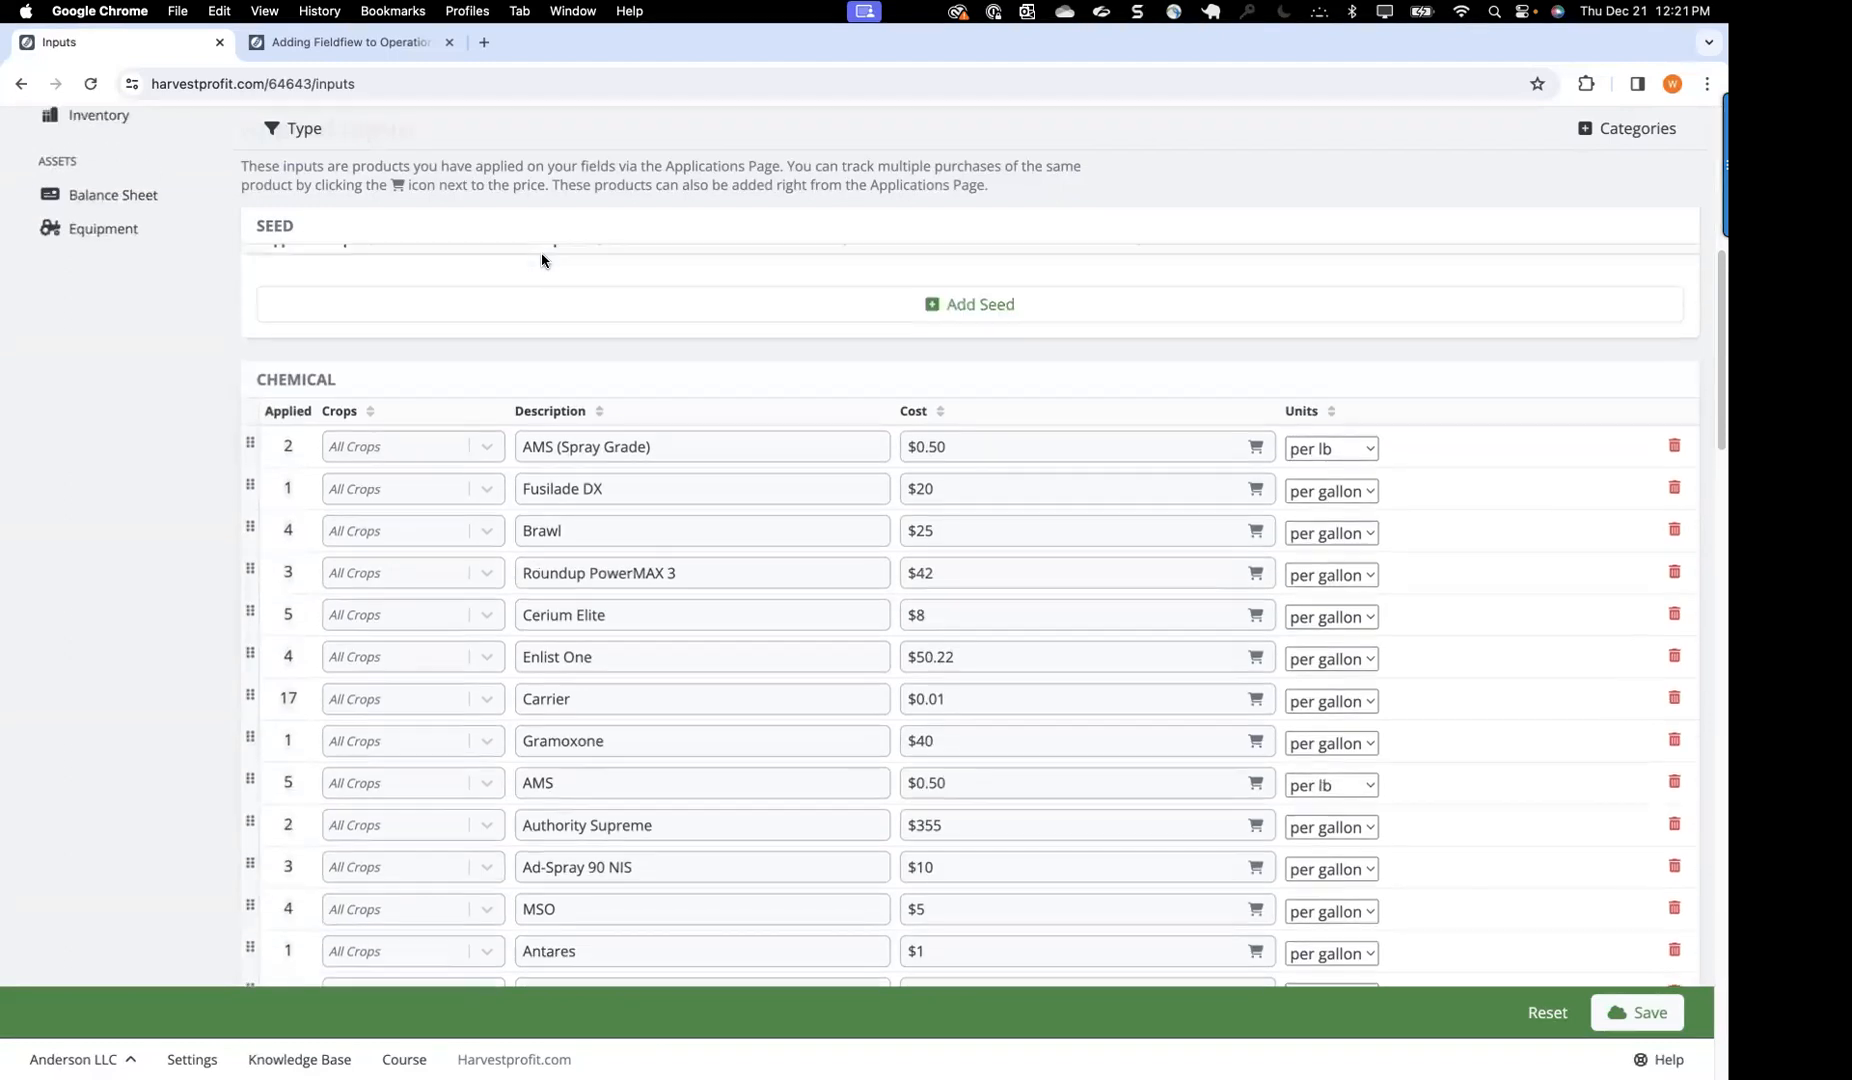
scroll(602, 433, up, 10)
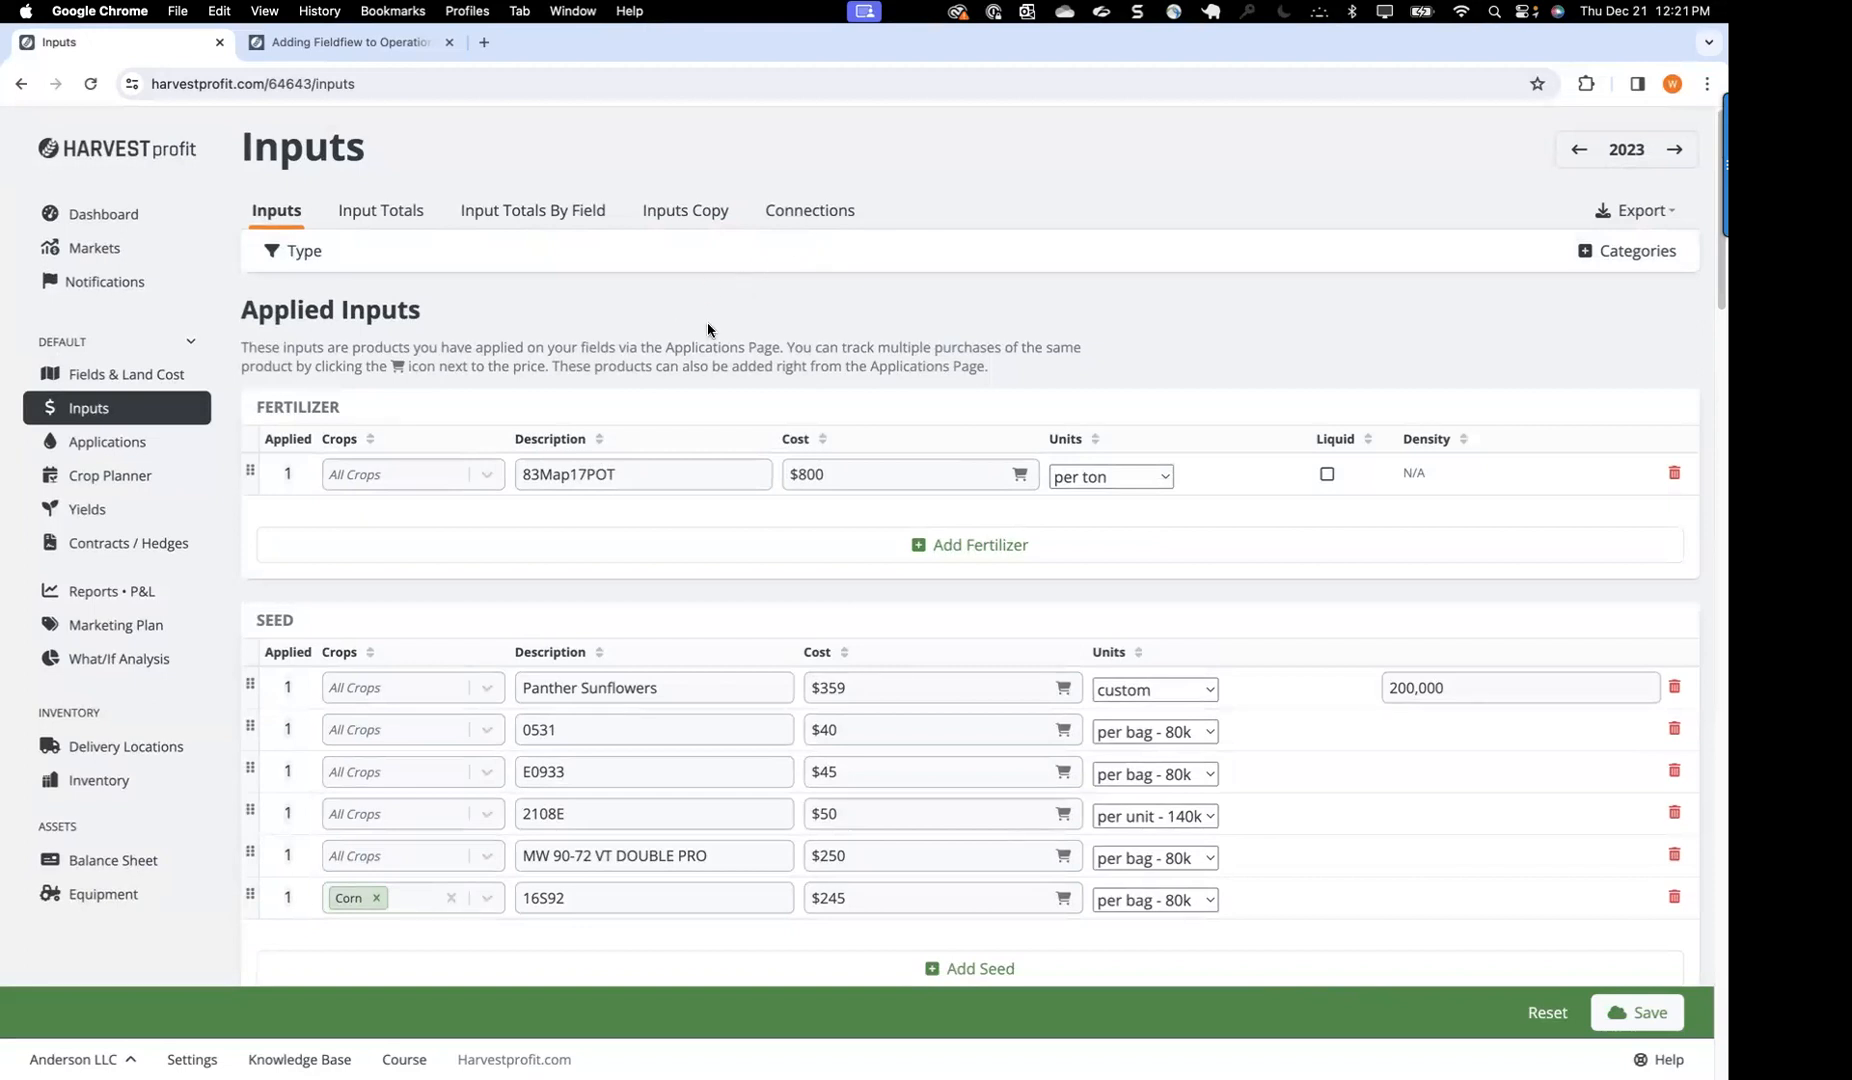
scroll(700, 322, down, 3)
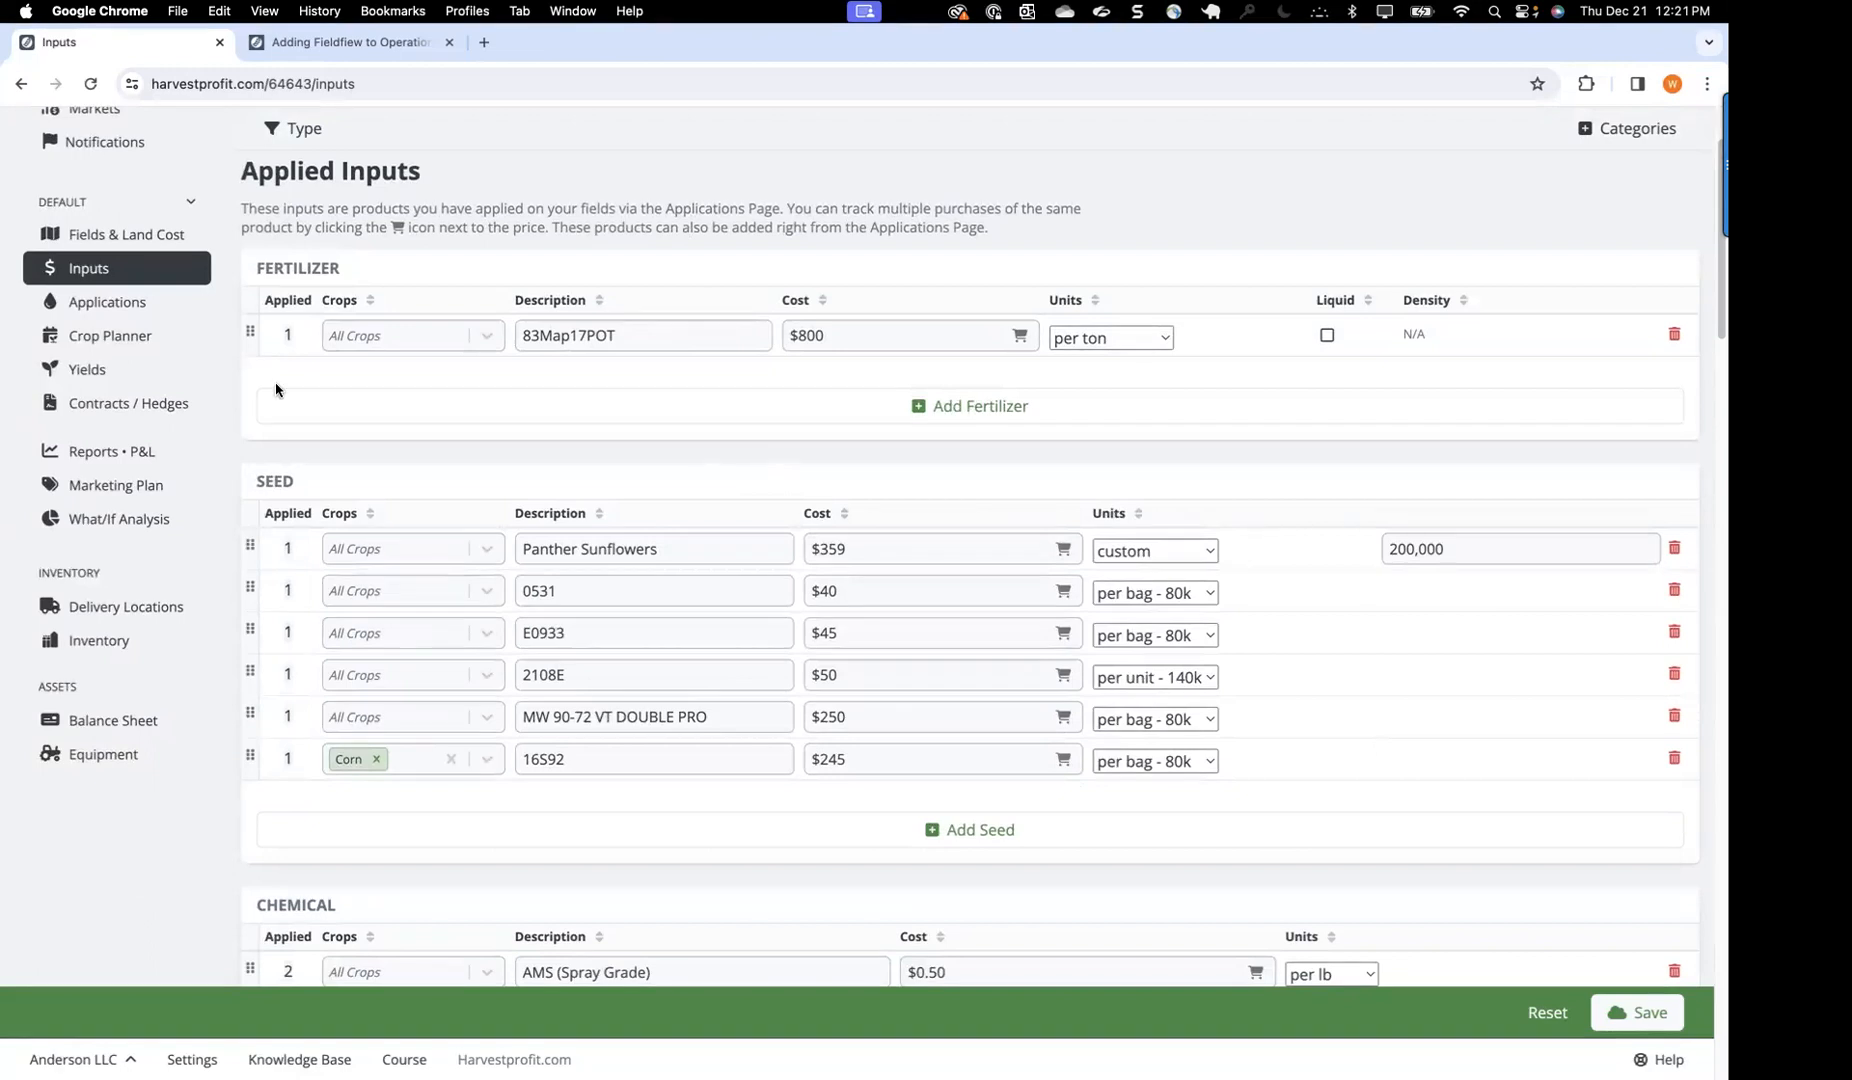
Step: Open BL54E's May 15 MAP operation on the Applications page, check its fertilizer product choices, and close the field
click(132, 302)
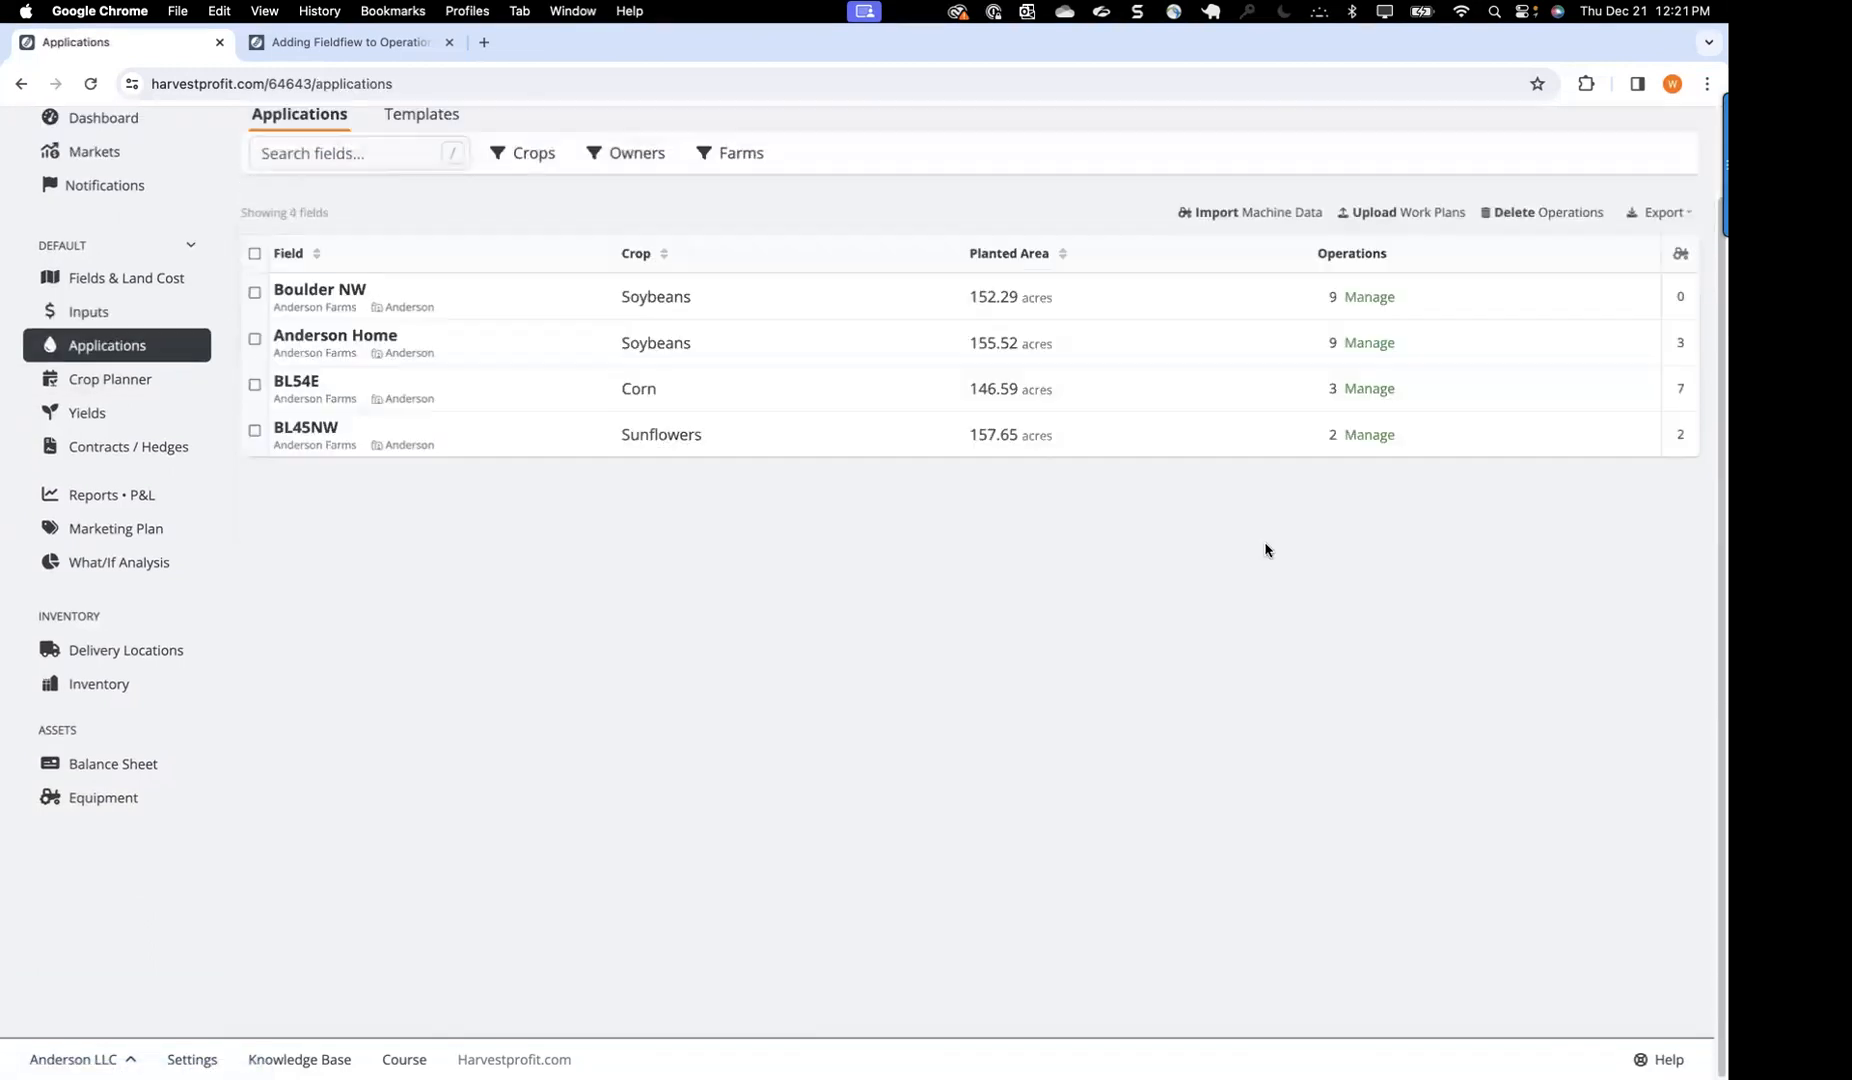
click(1368, 390)
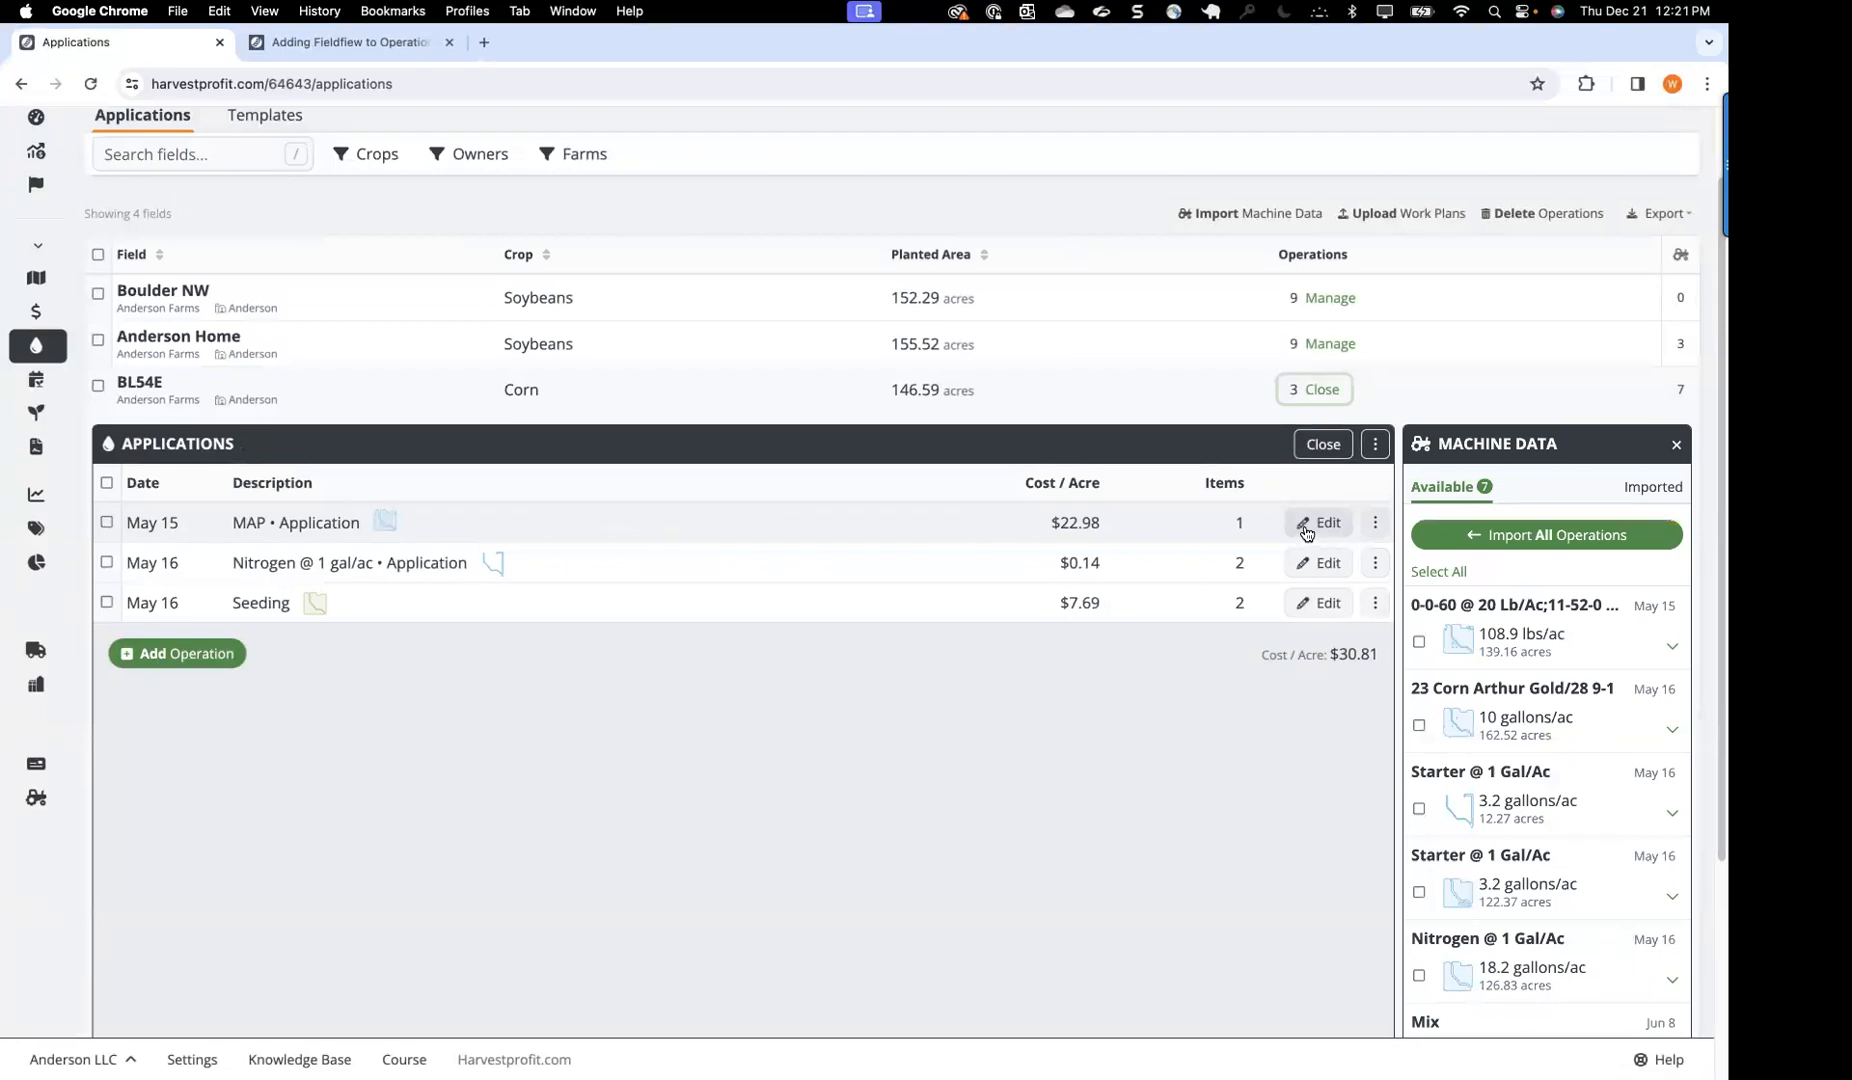
click(1310, 530)
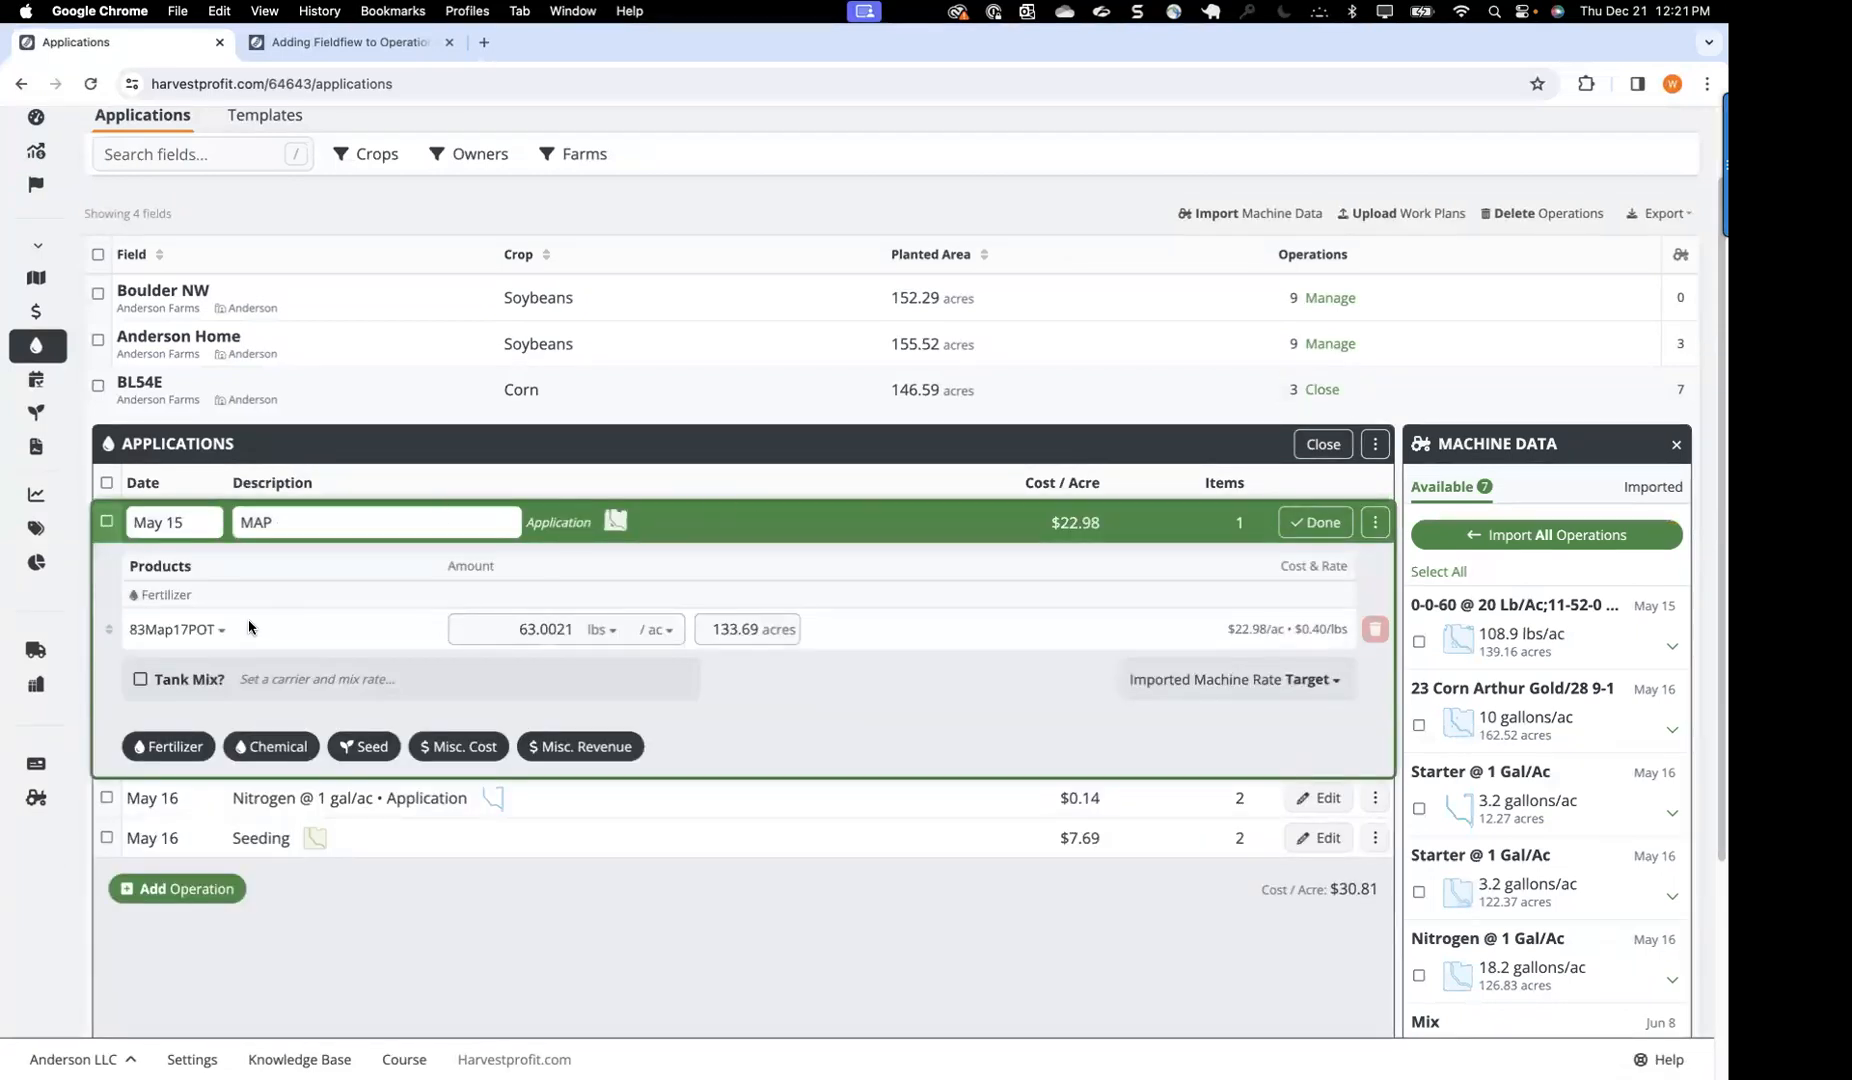
click(219, 632)
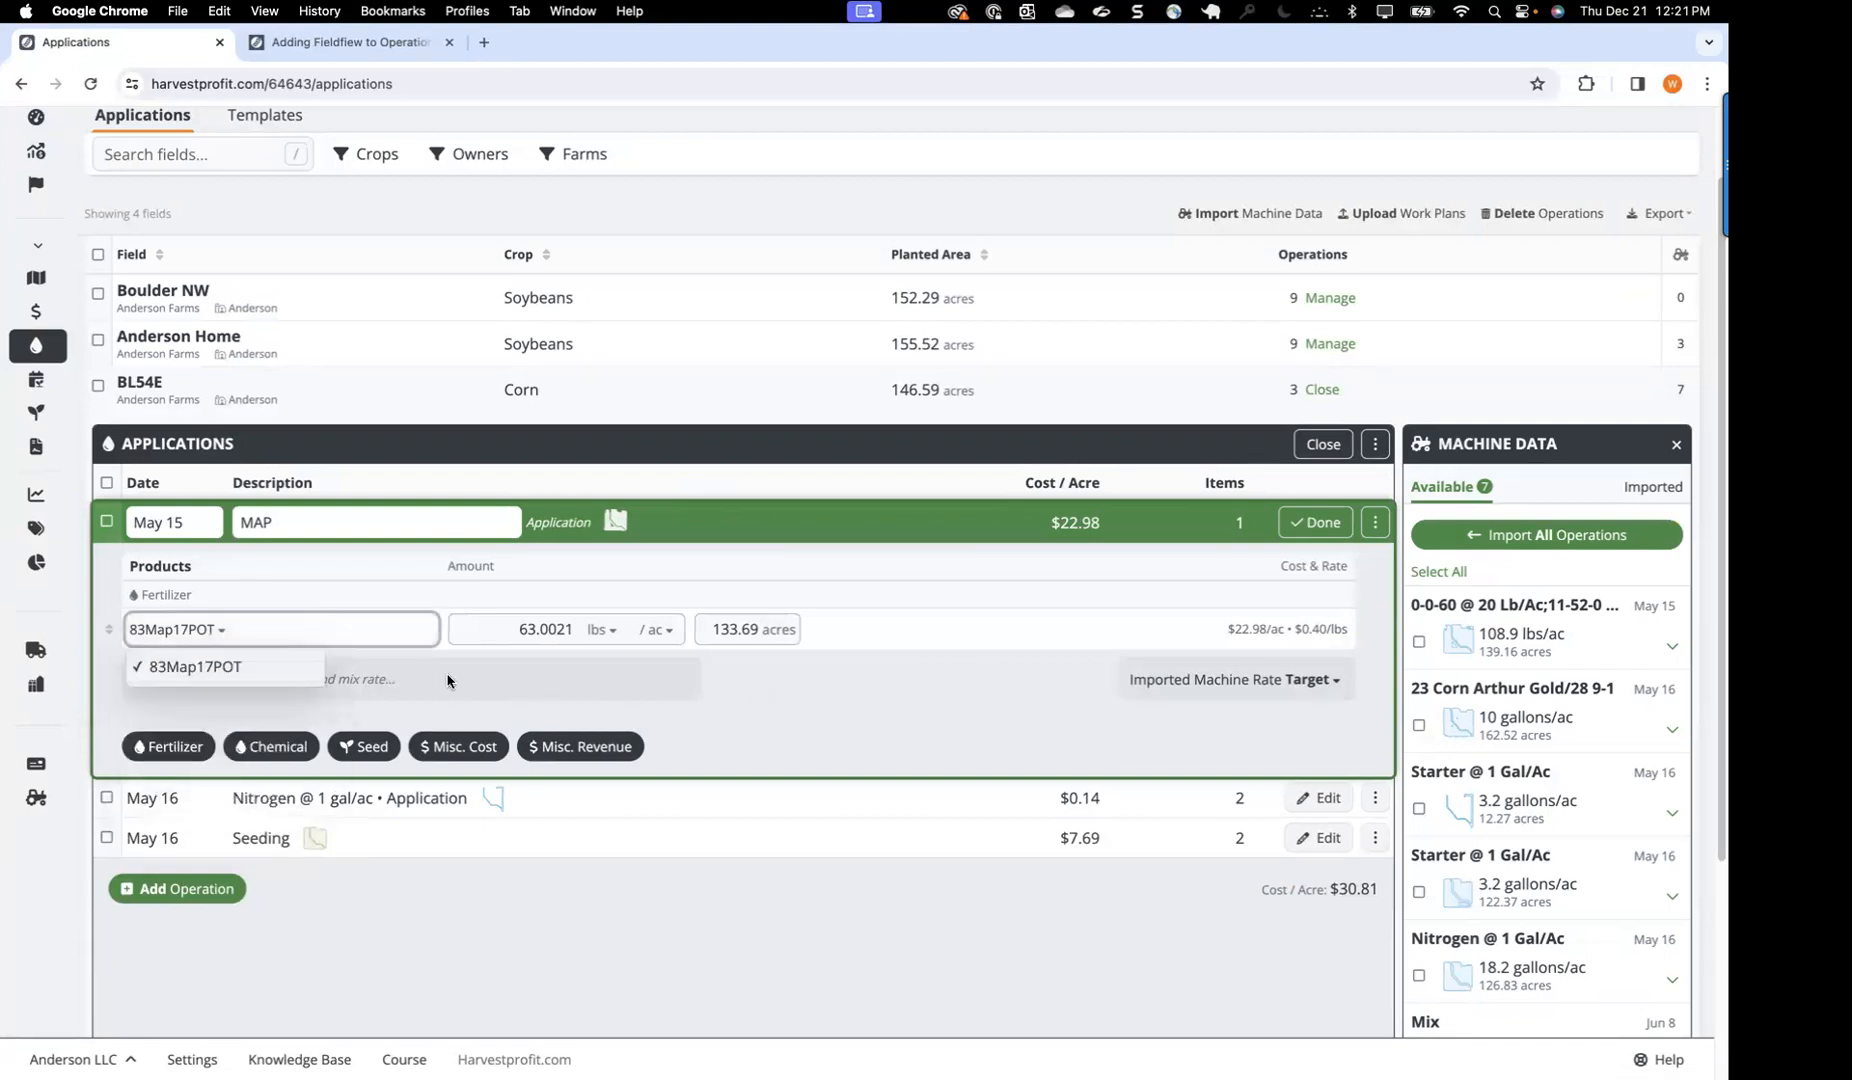
click(806, 710)
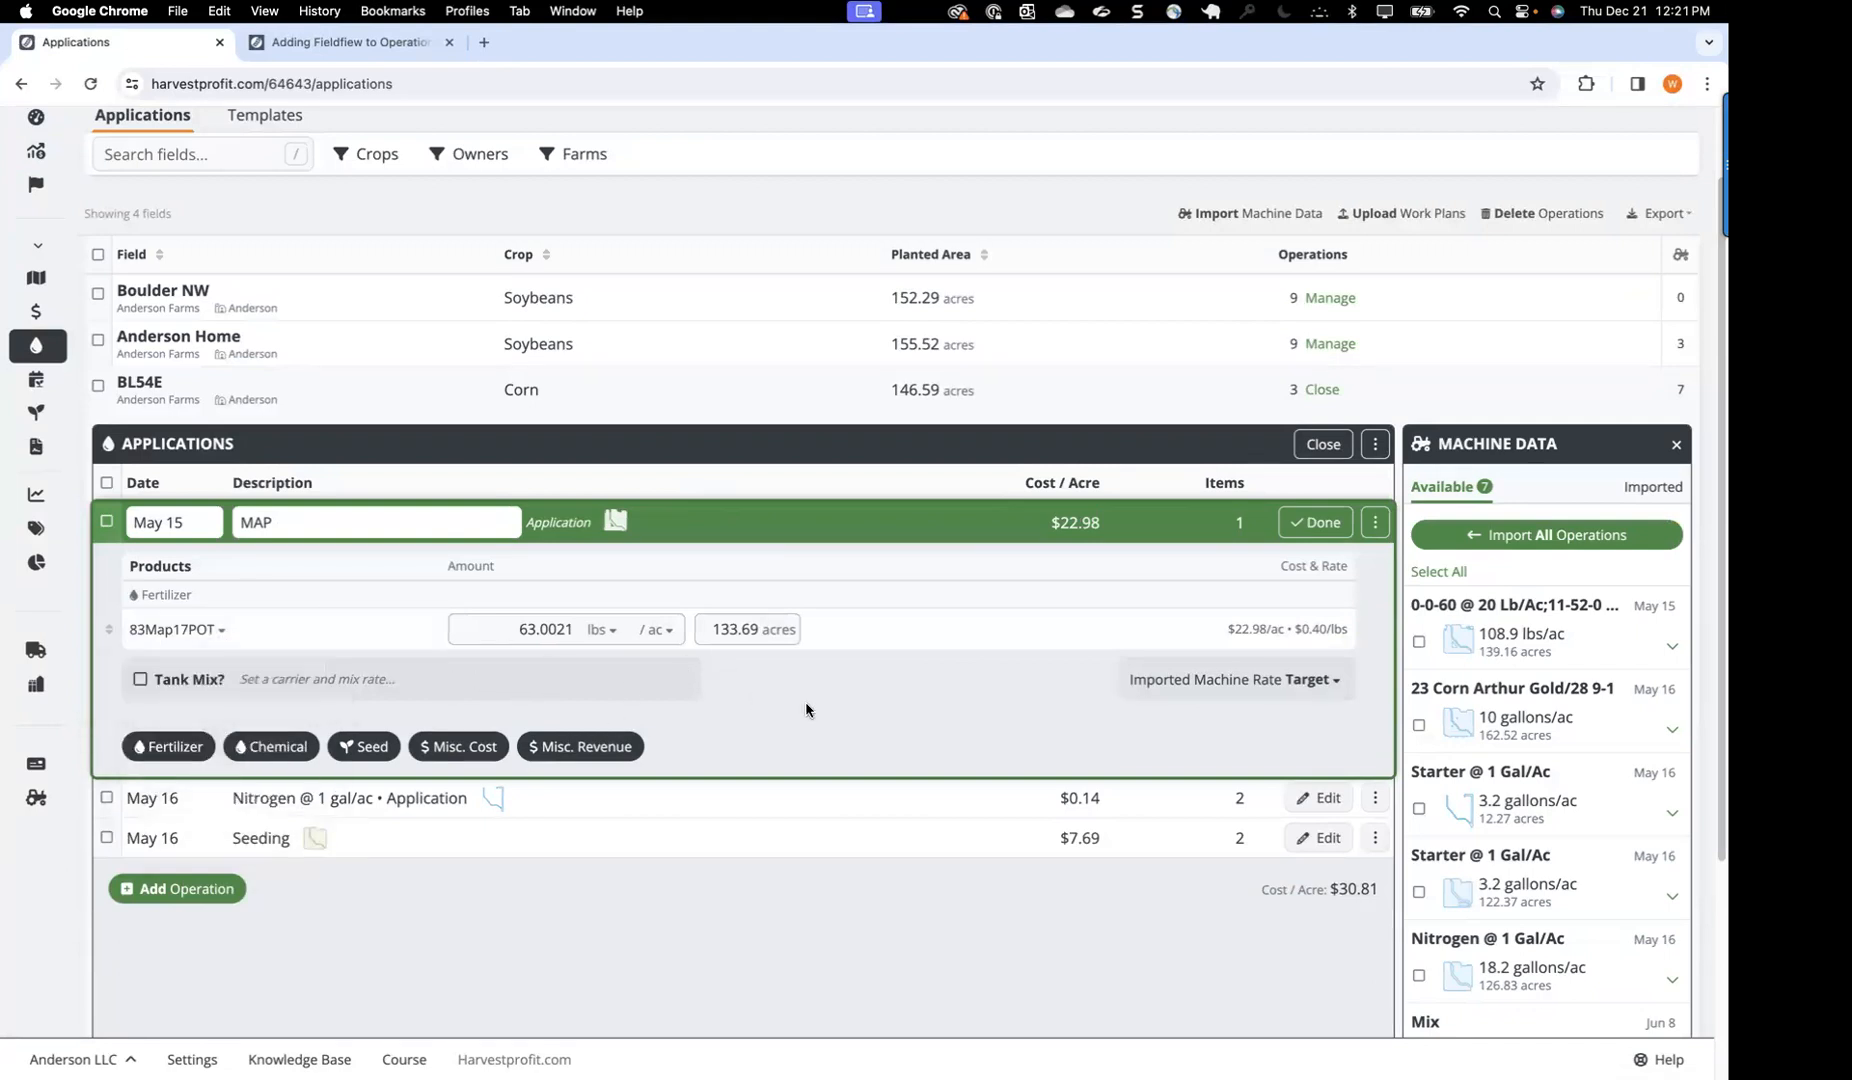
click(1330, 394)
Step: Replace seed 16S92 with MW 90-72 VT DOUBLE PRO in BL54E's May 16 seeding operation, and close the field
click(1332, 394)
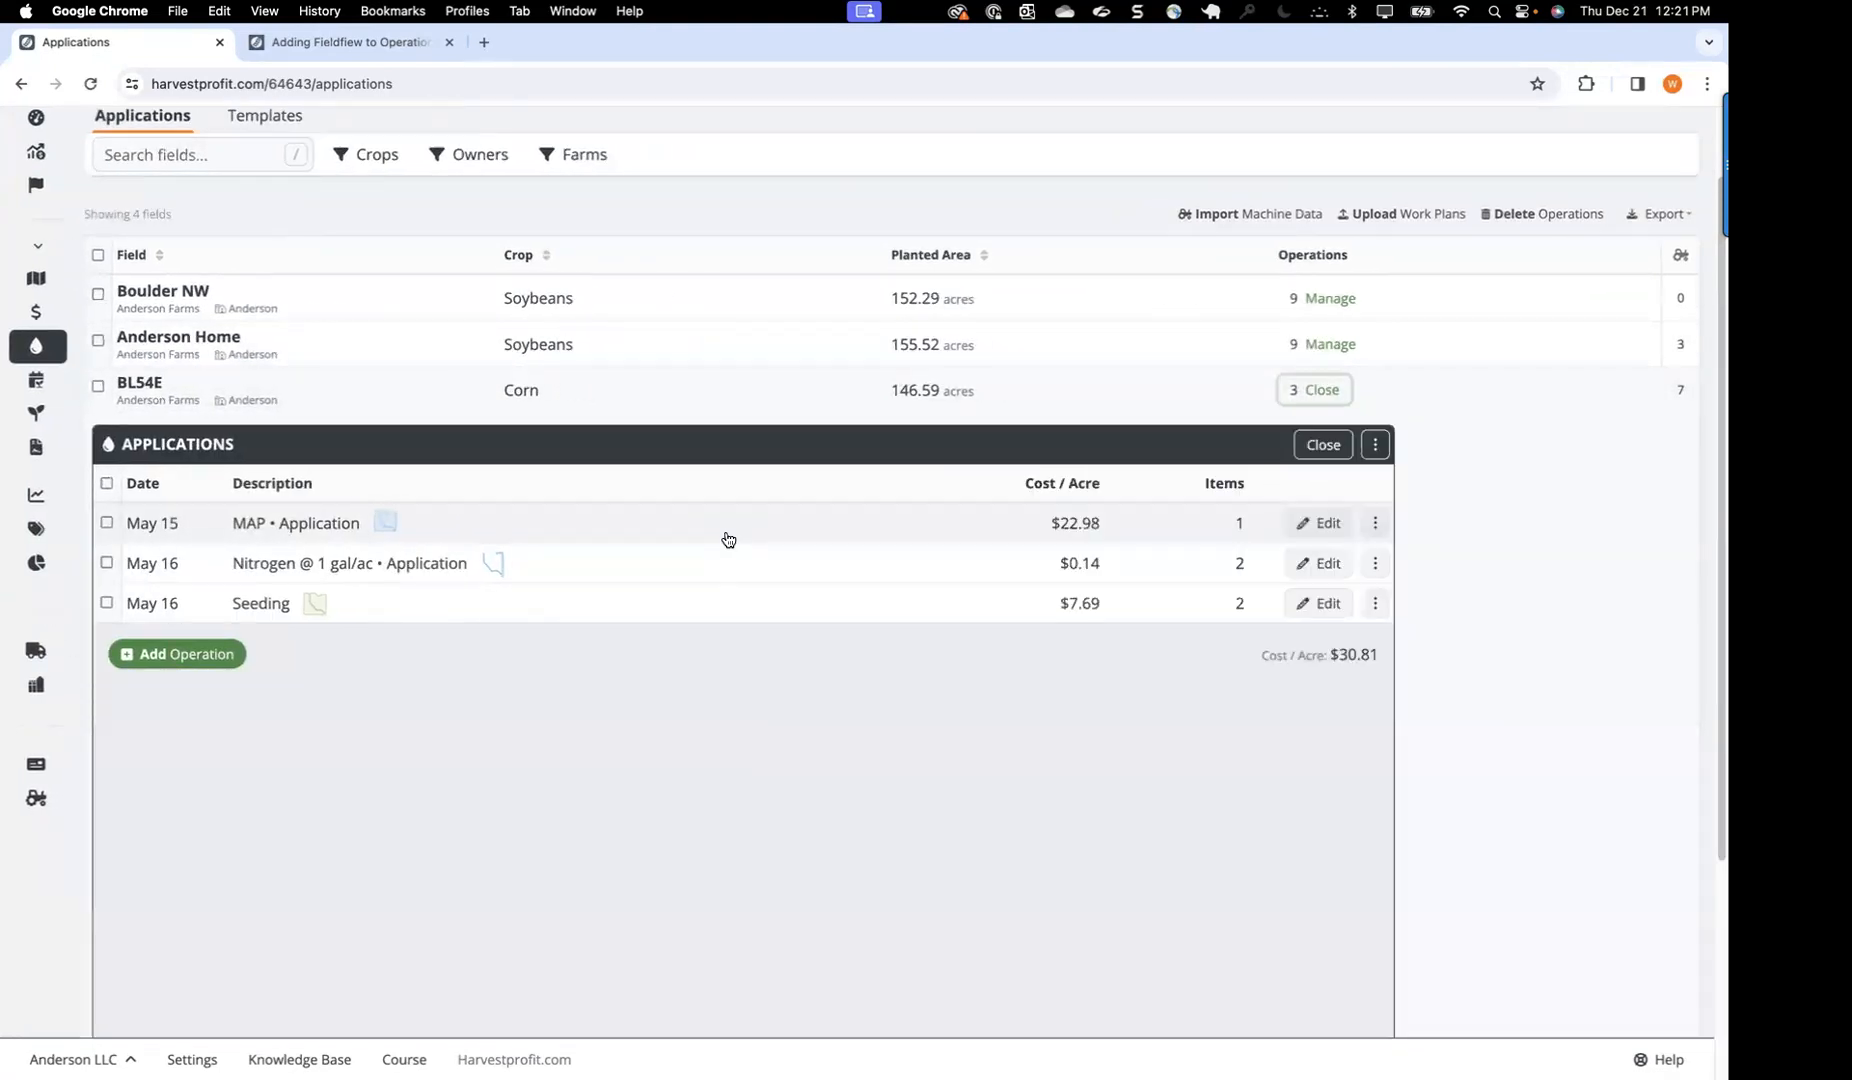
click(1317, 610)
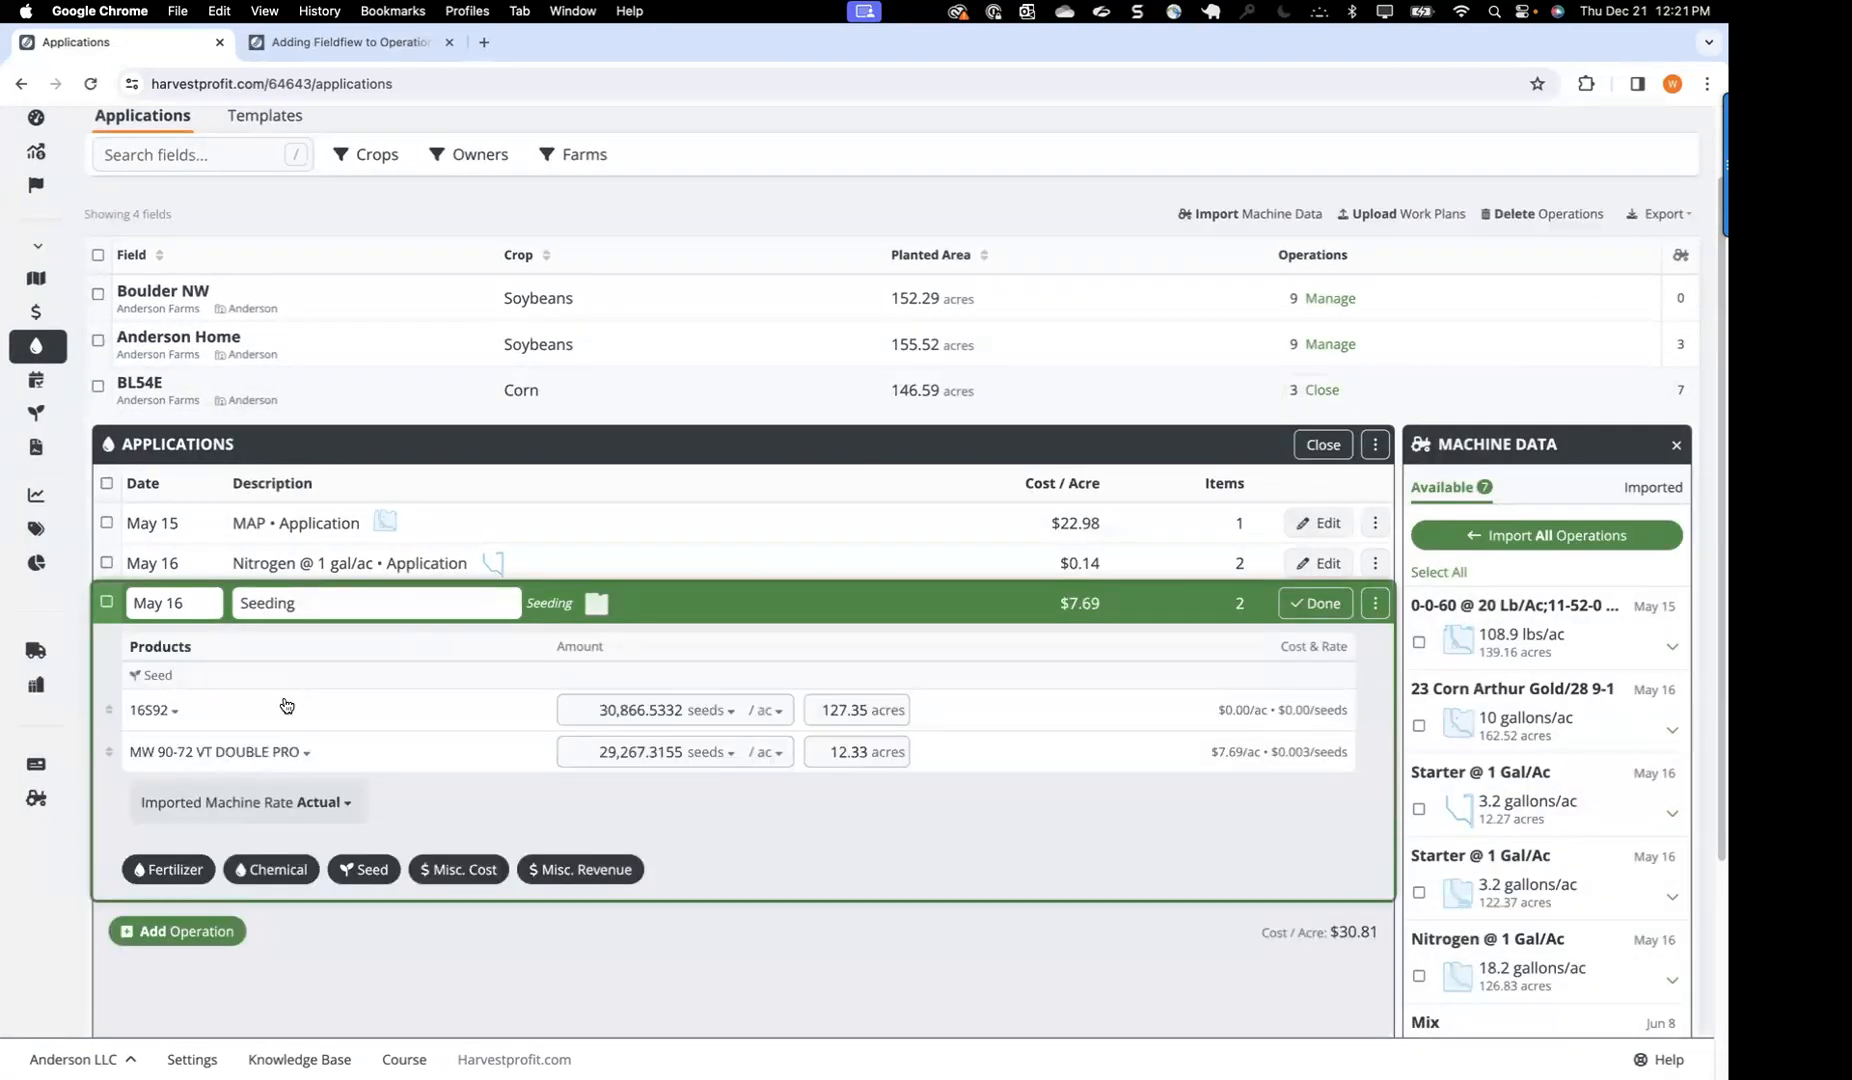
click(188, 716)
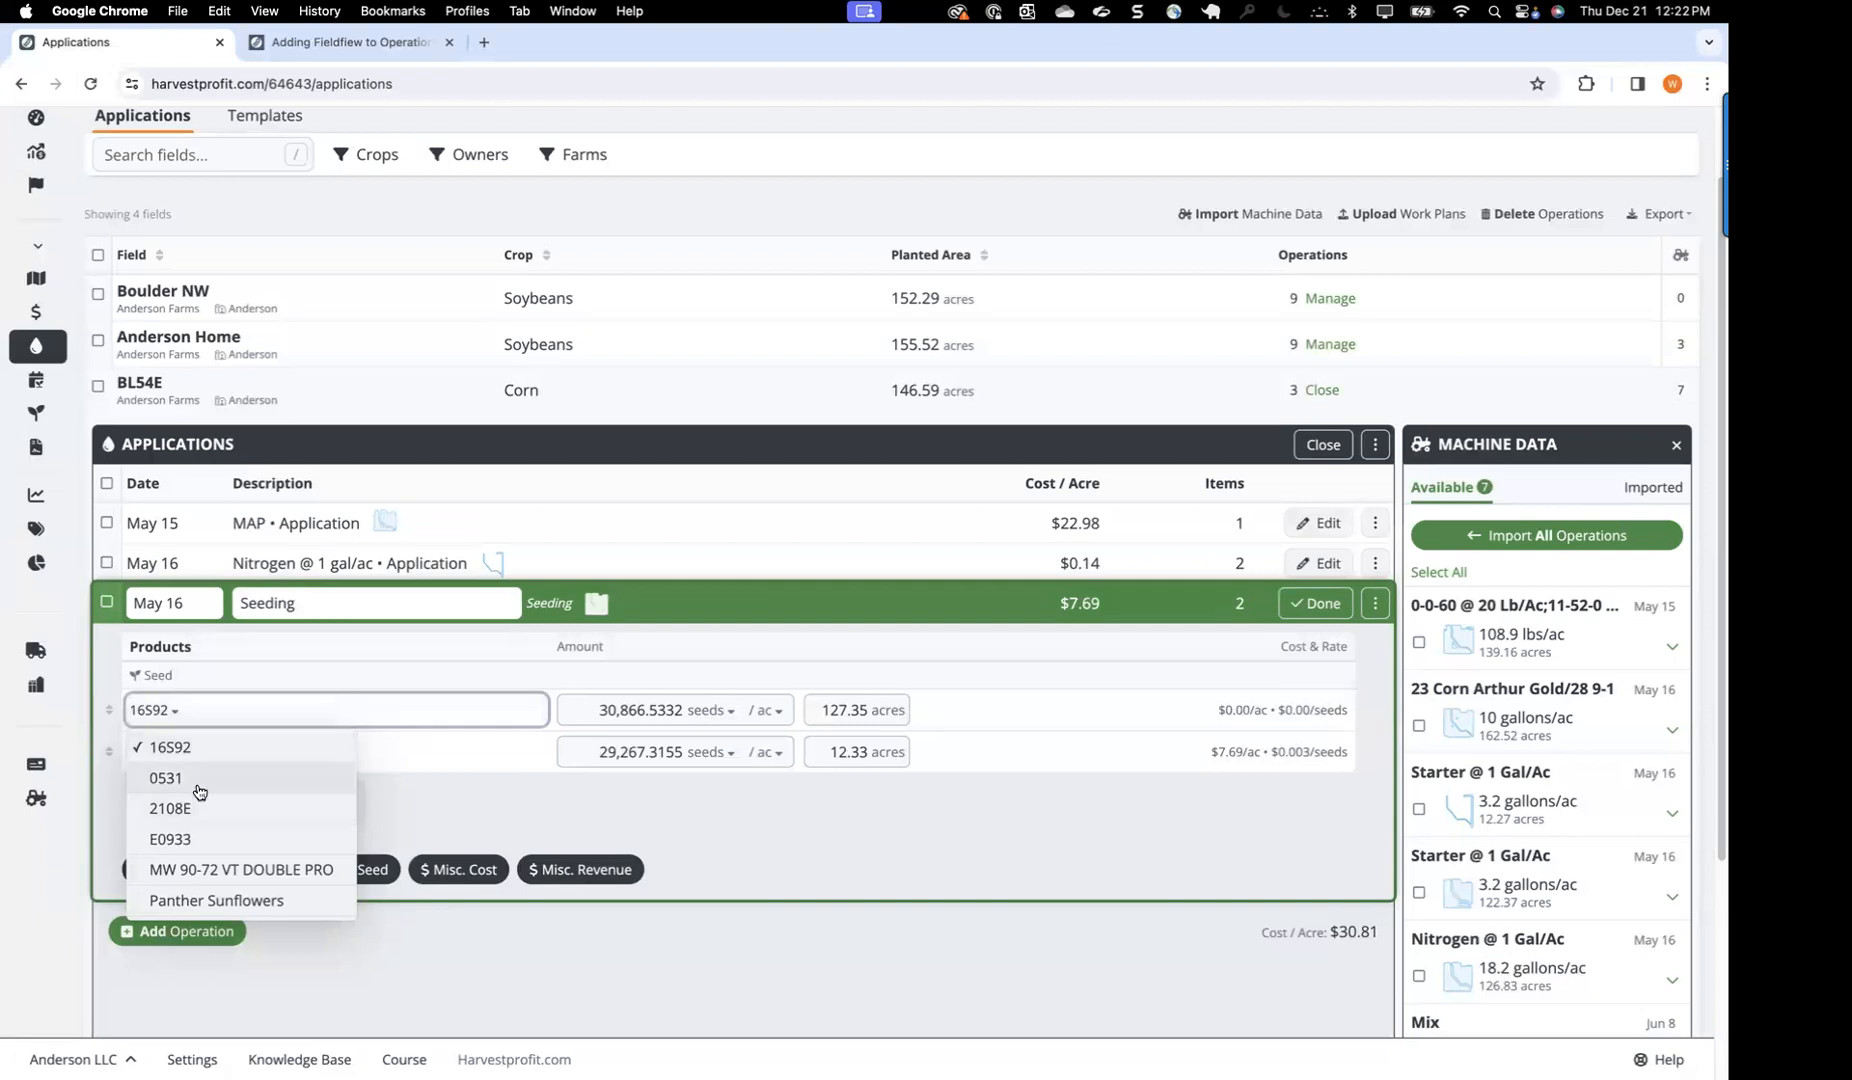
click(200, 869)
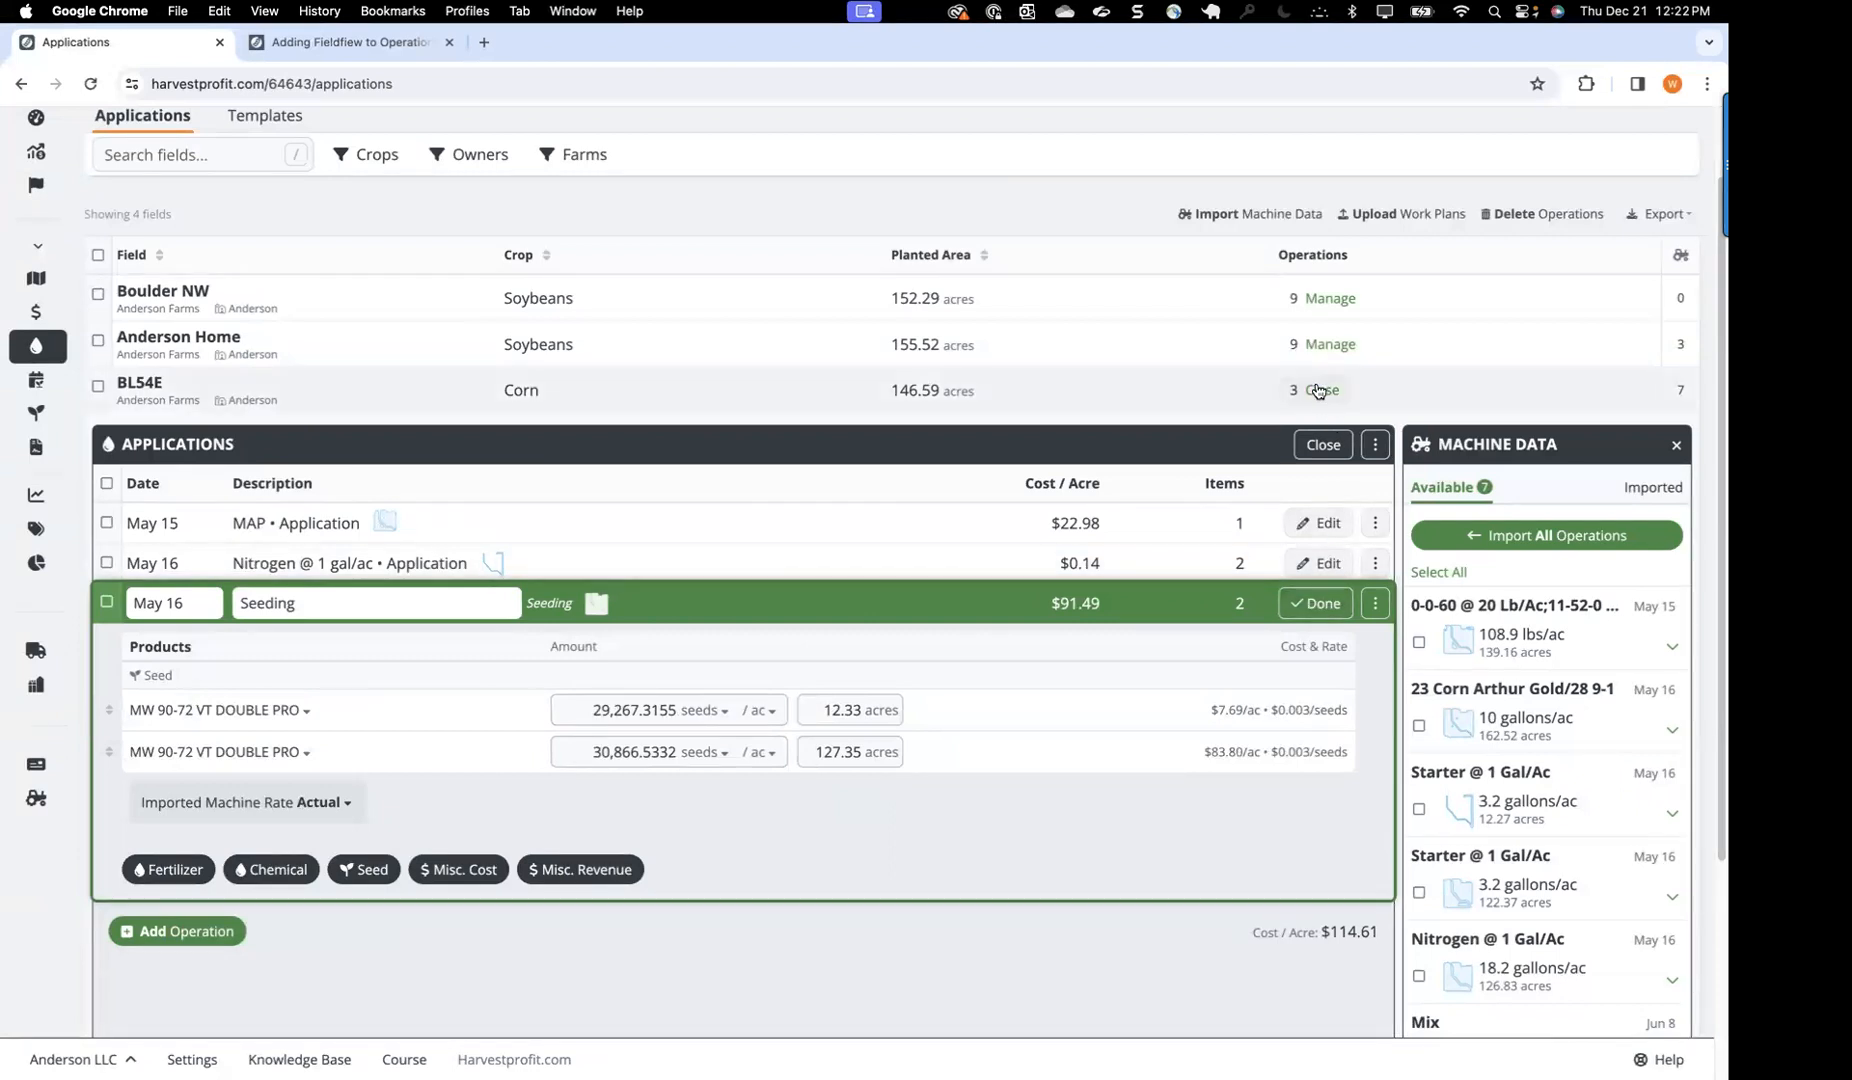
click(1314, 602)
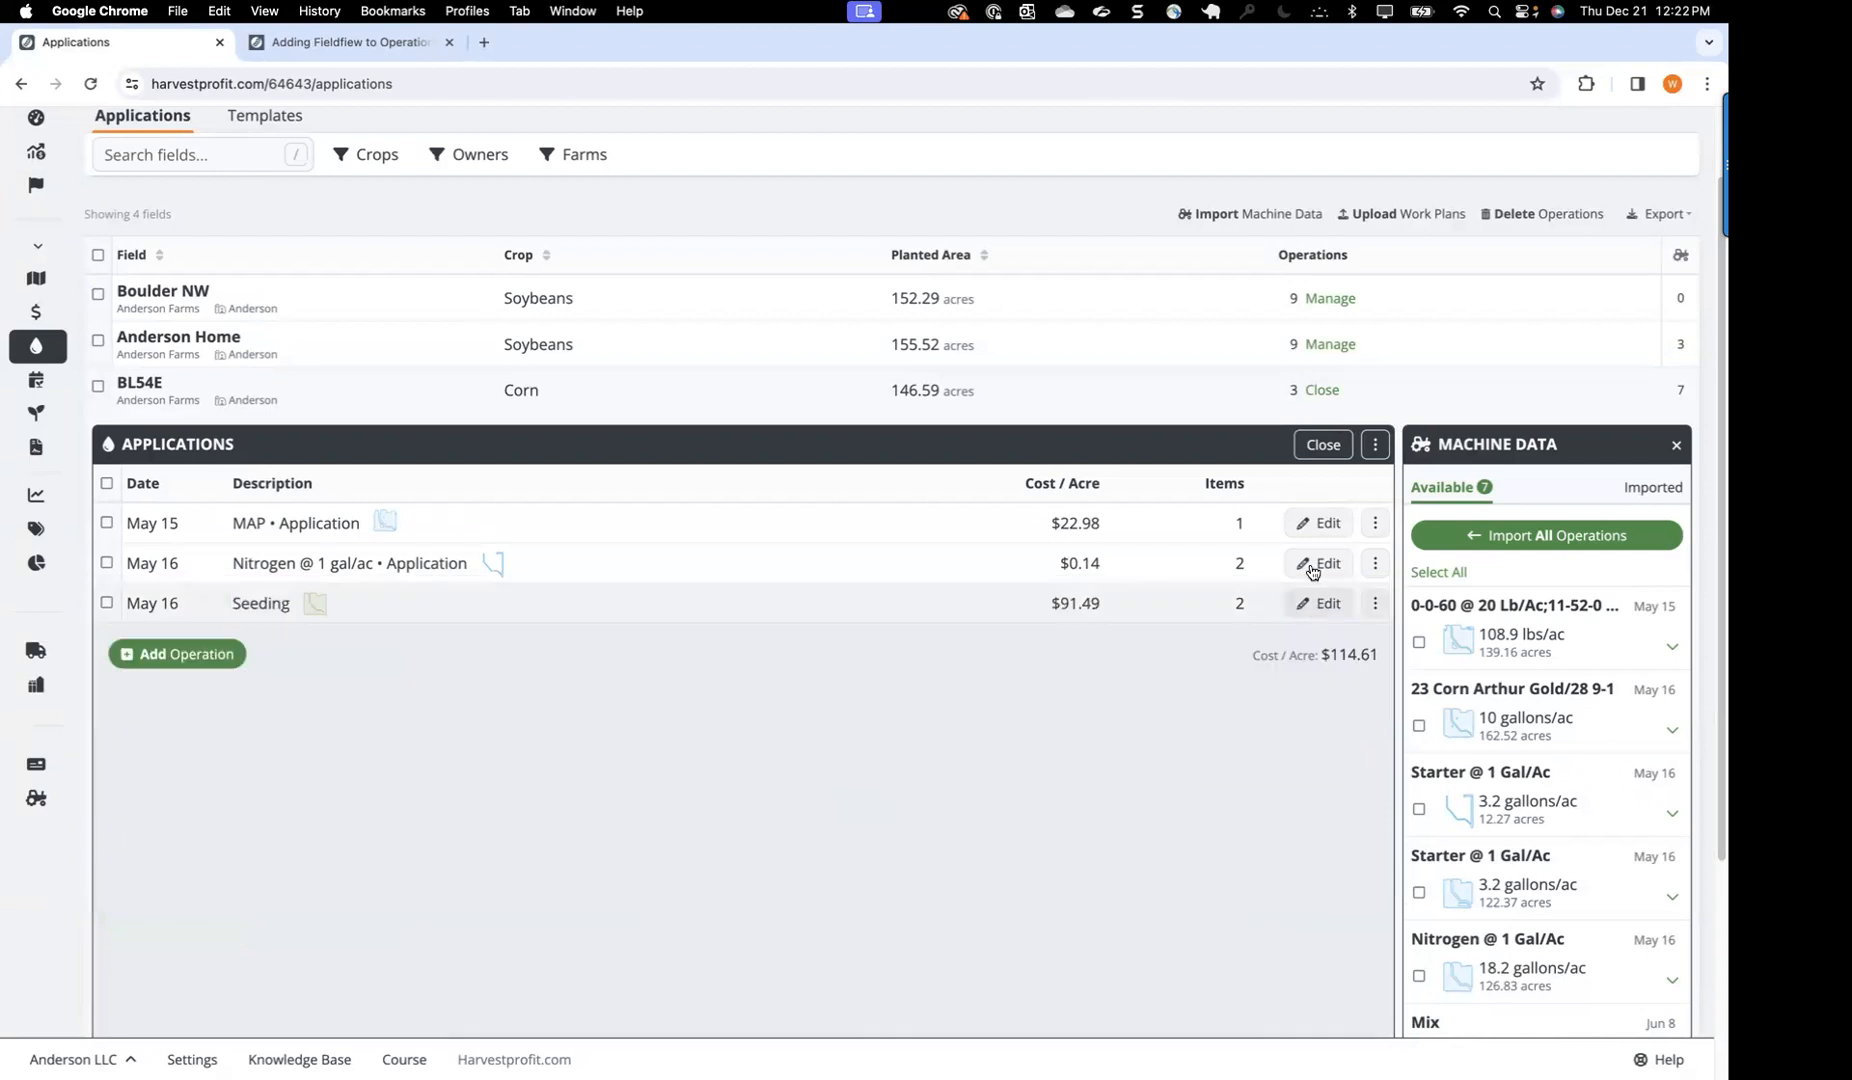
click(1323, 444)
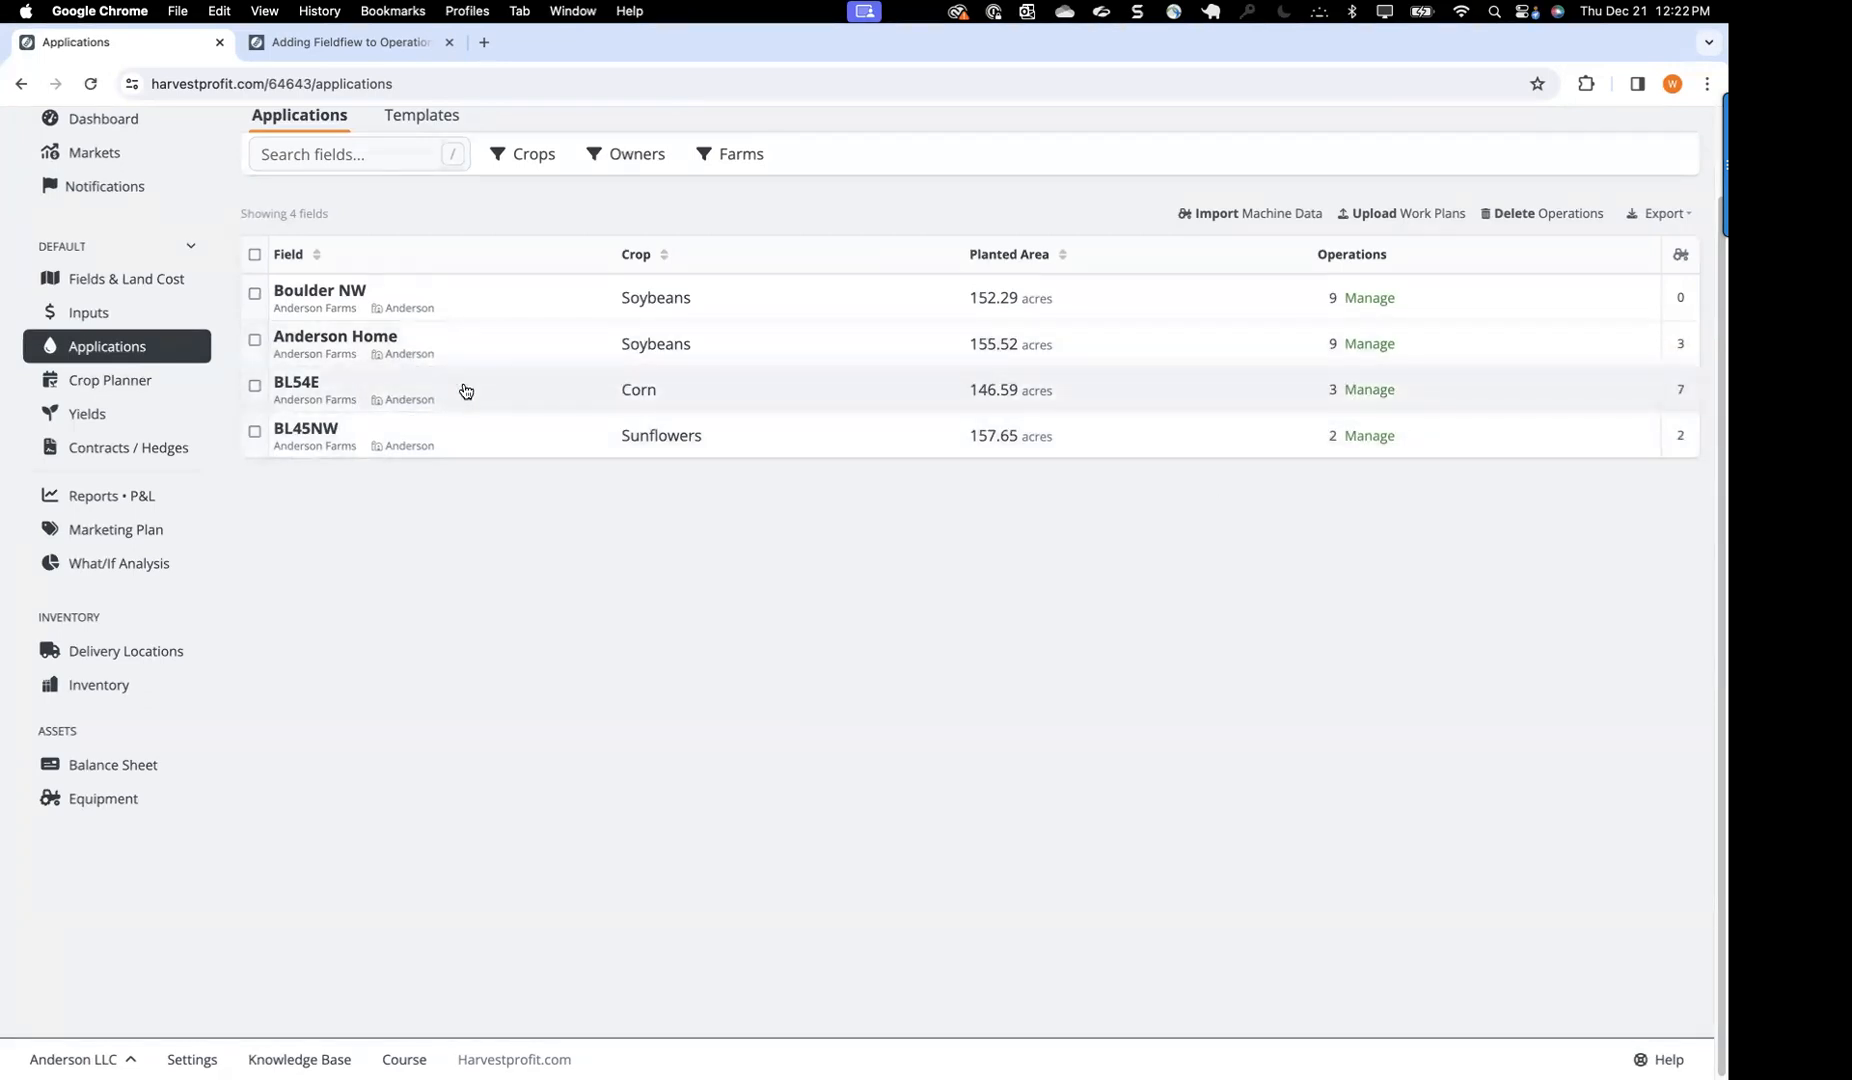
Step: Look over BL54E's operations, close that field, and open the operations of BL45NW
click(1352, 396)
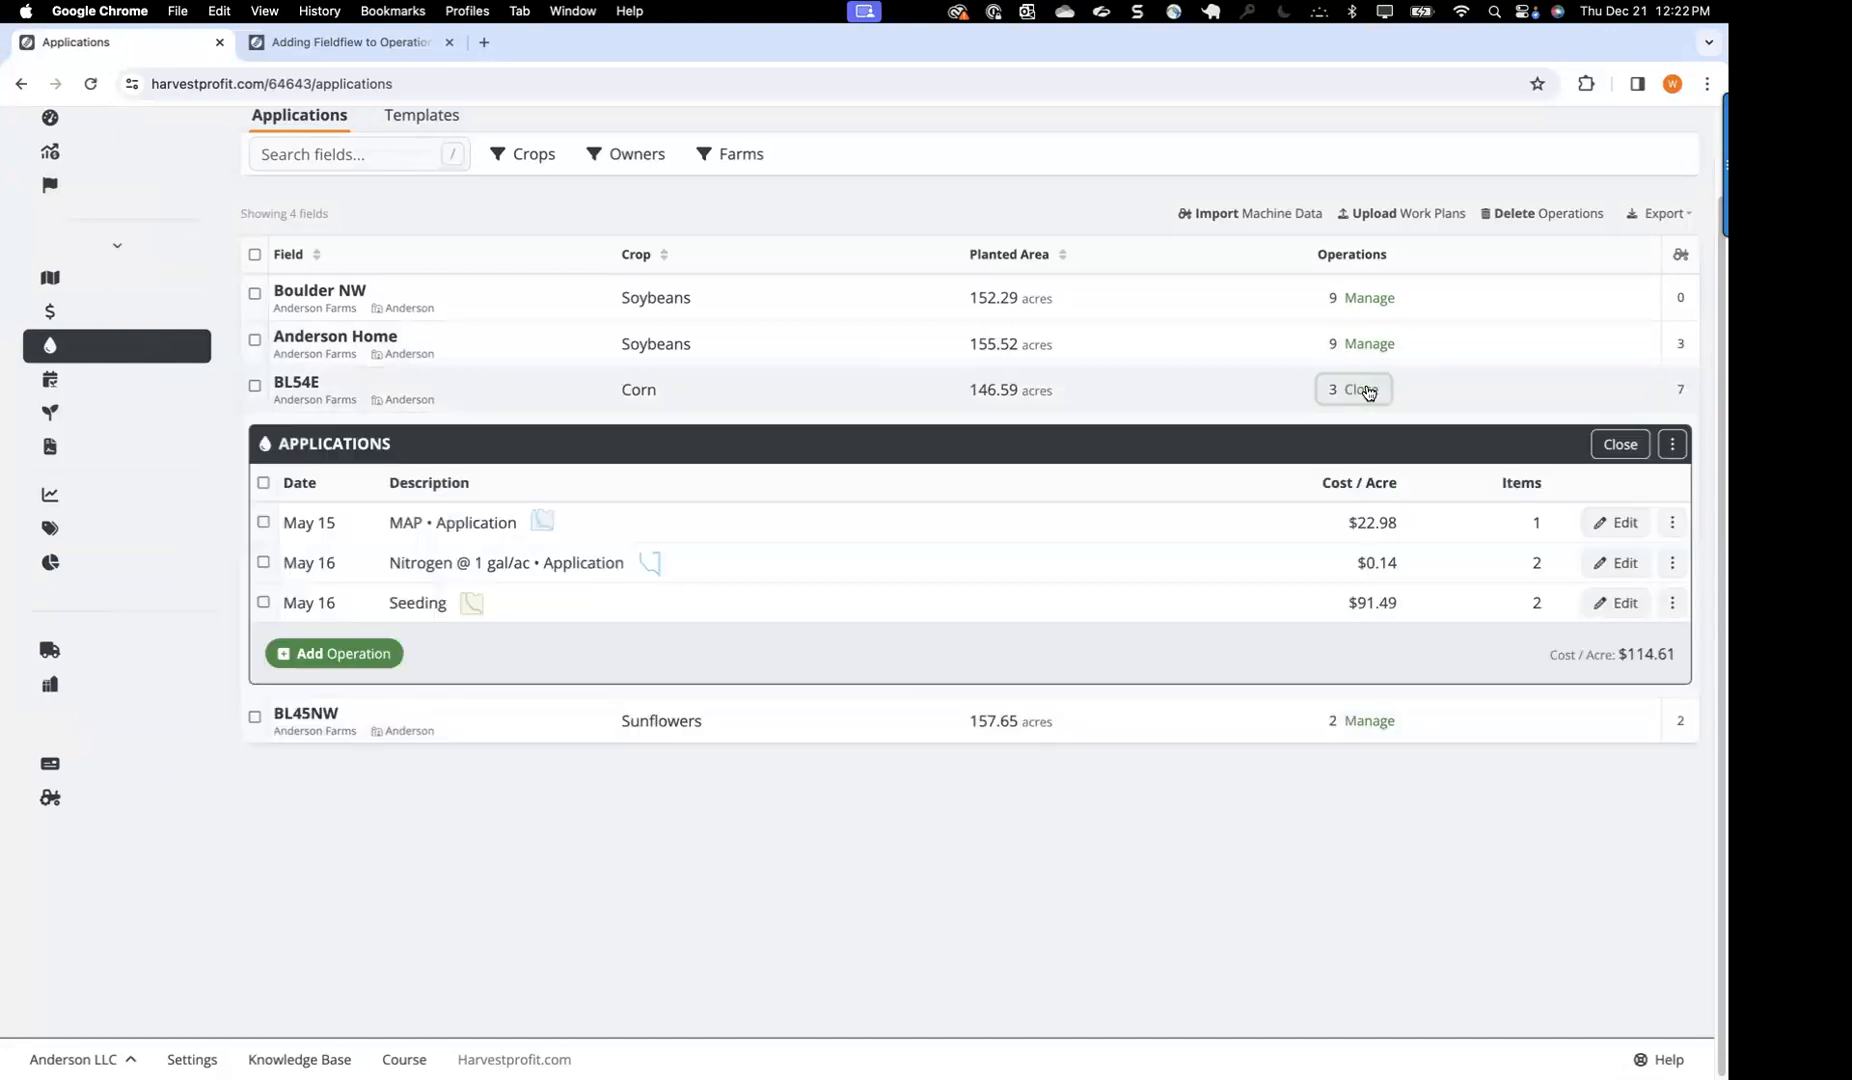
click(1310, 392)
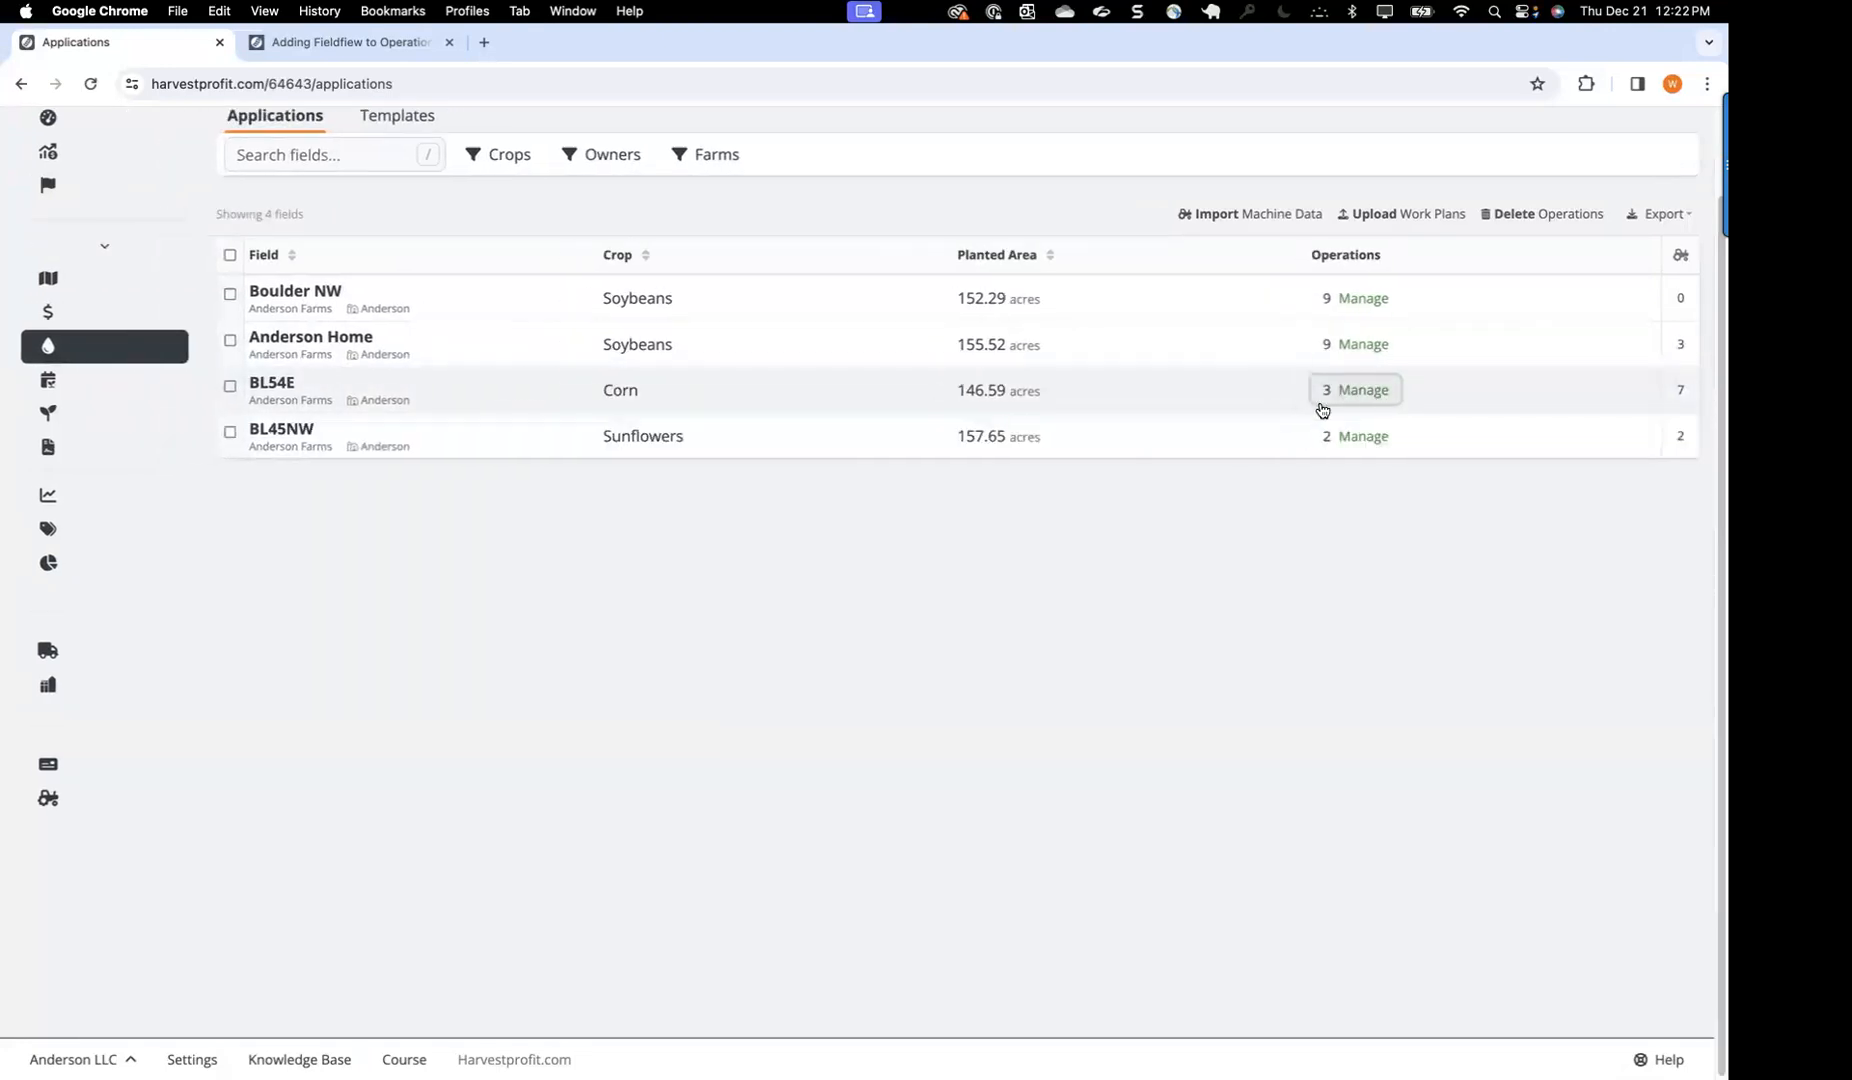
click(1380, 437)
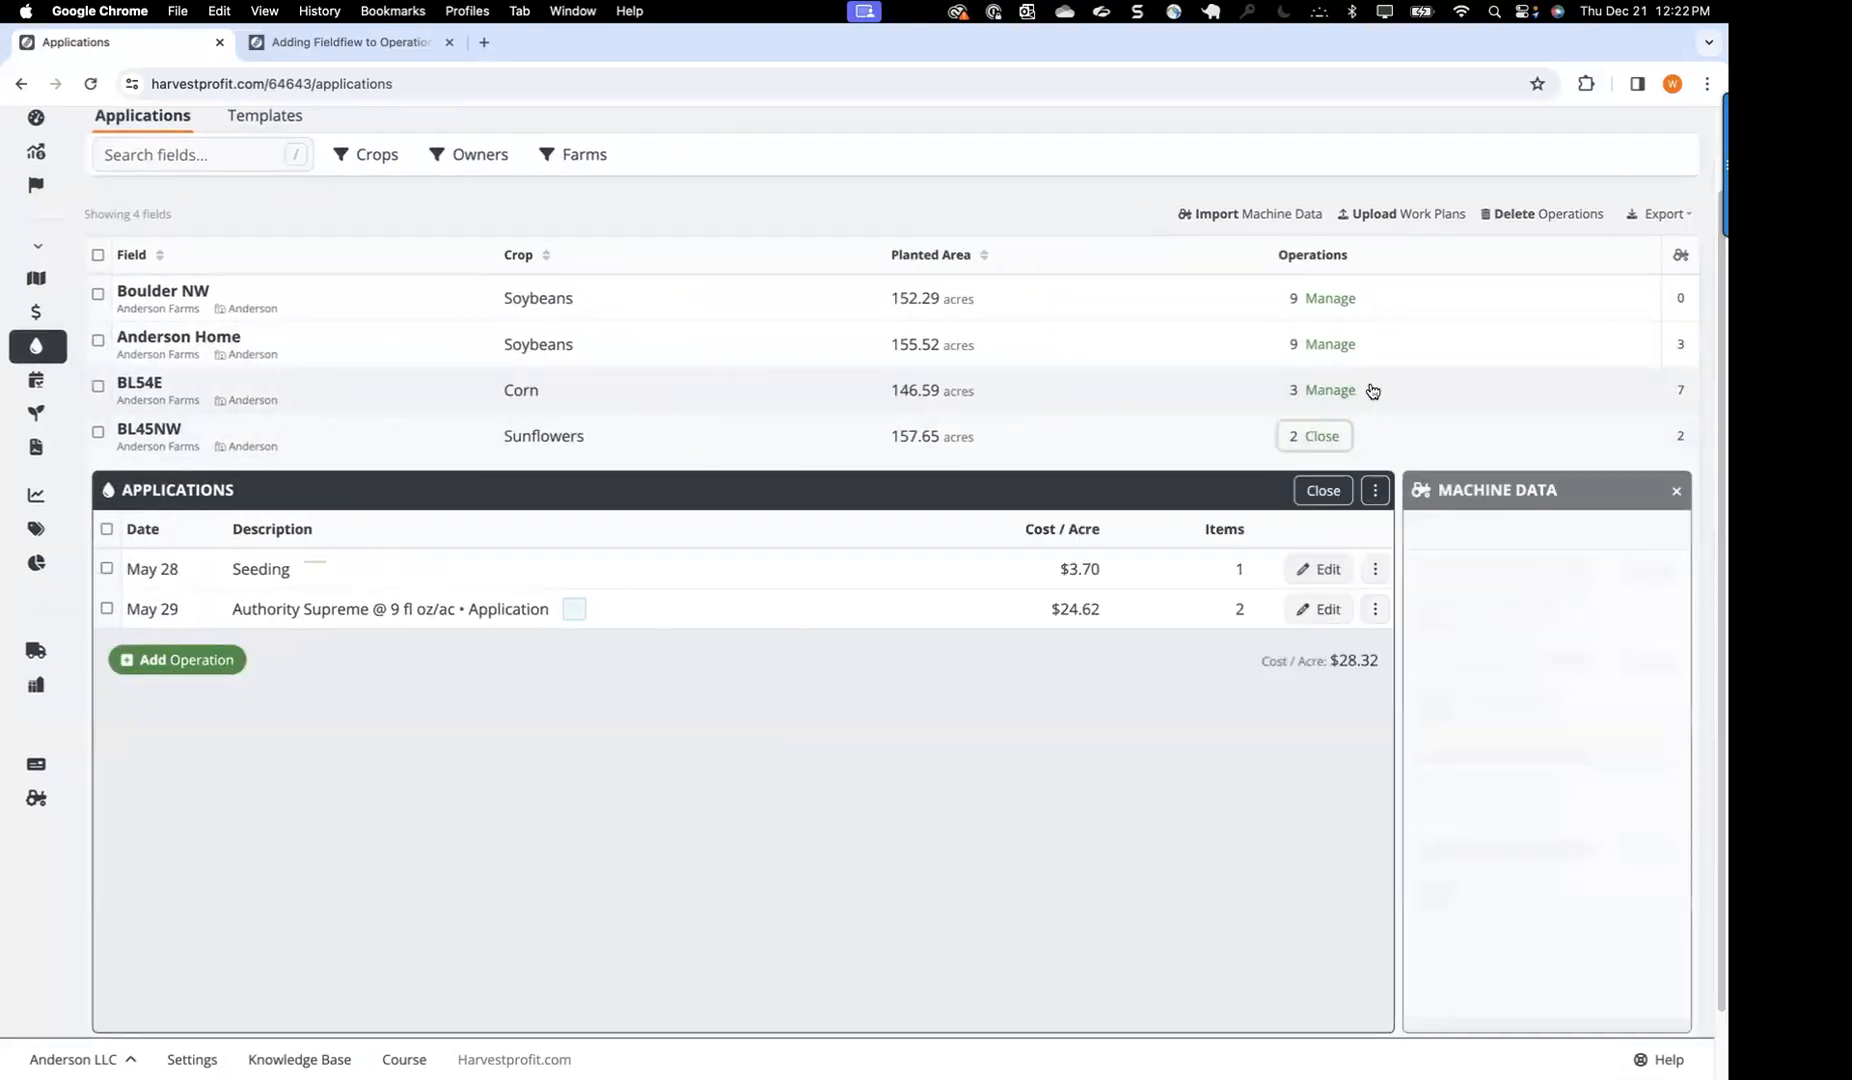
Step: Check the unit choices for Volunteer Herbicide in Anderson Home's 34.38-acre July 1 mix, review its products, and close the field
click(1343, 345)
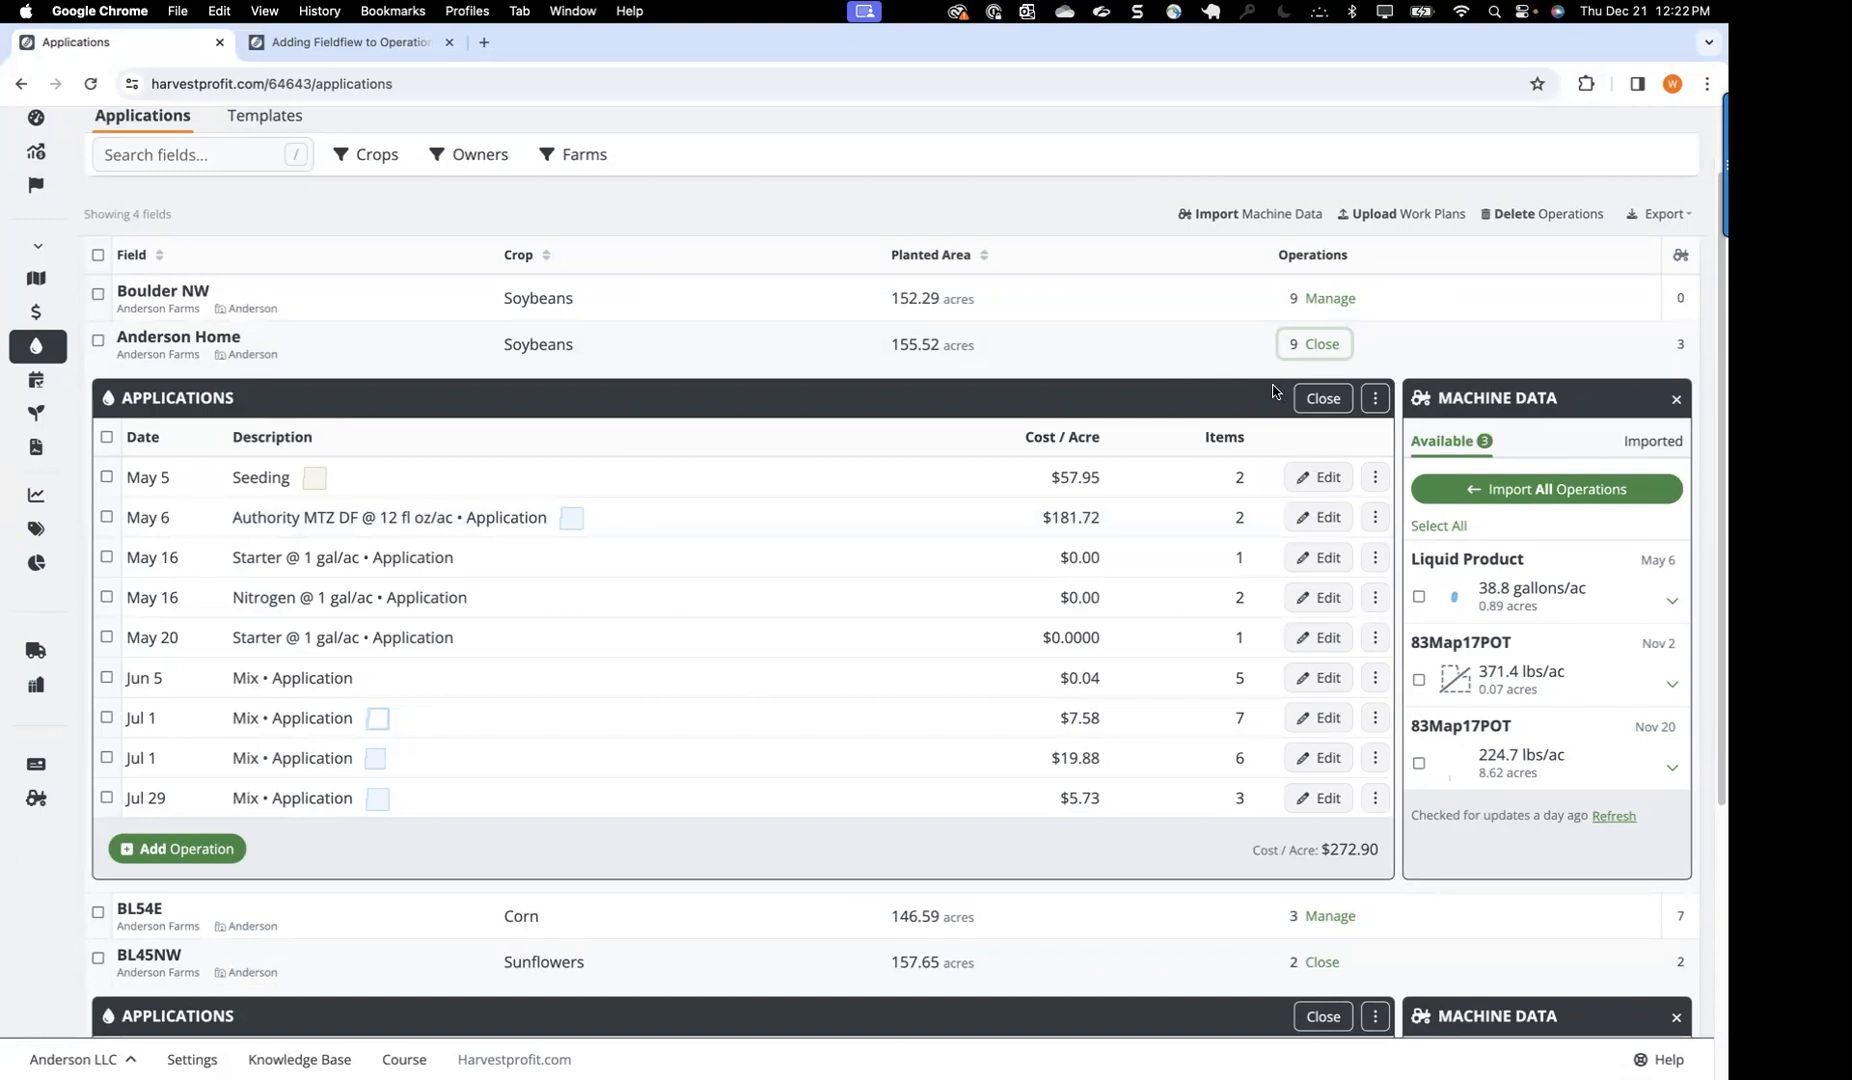
click(1316, 717)
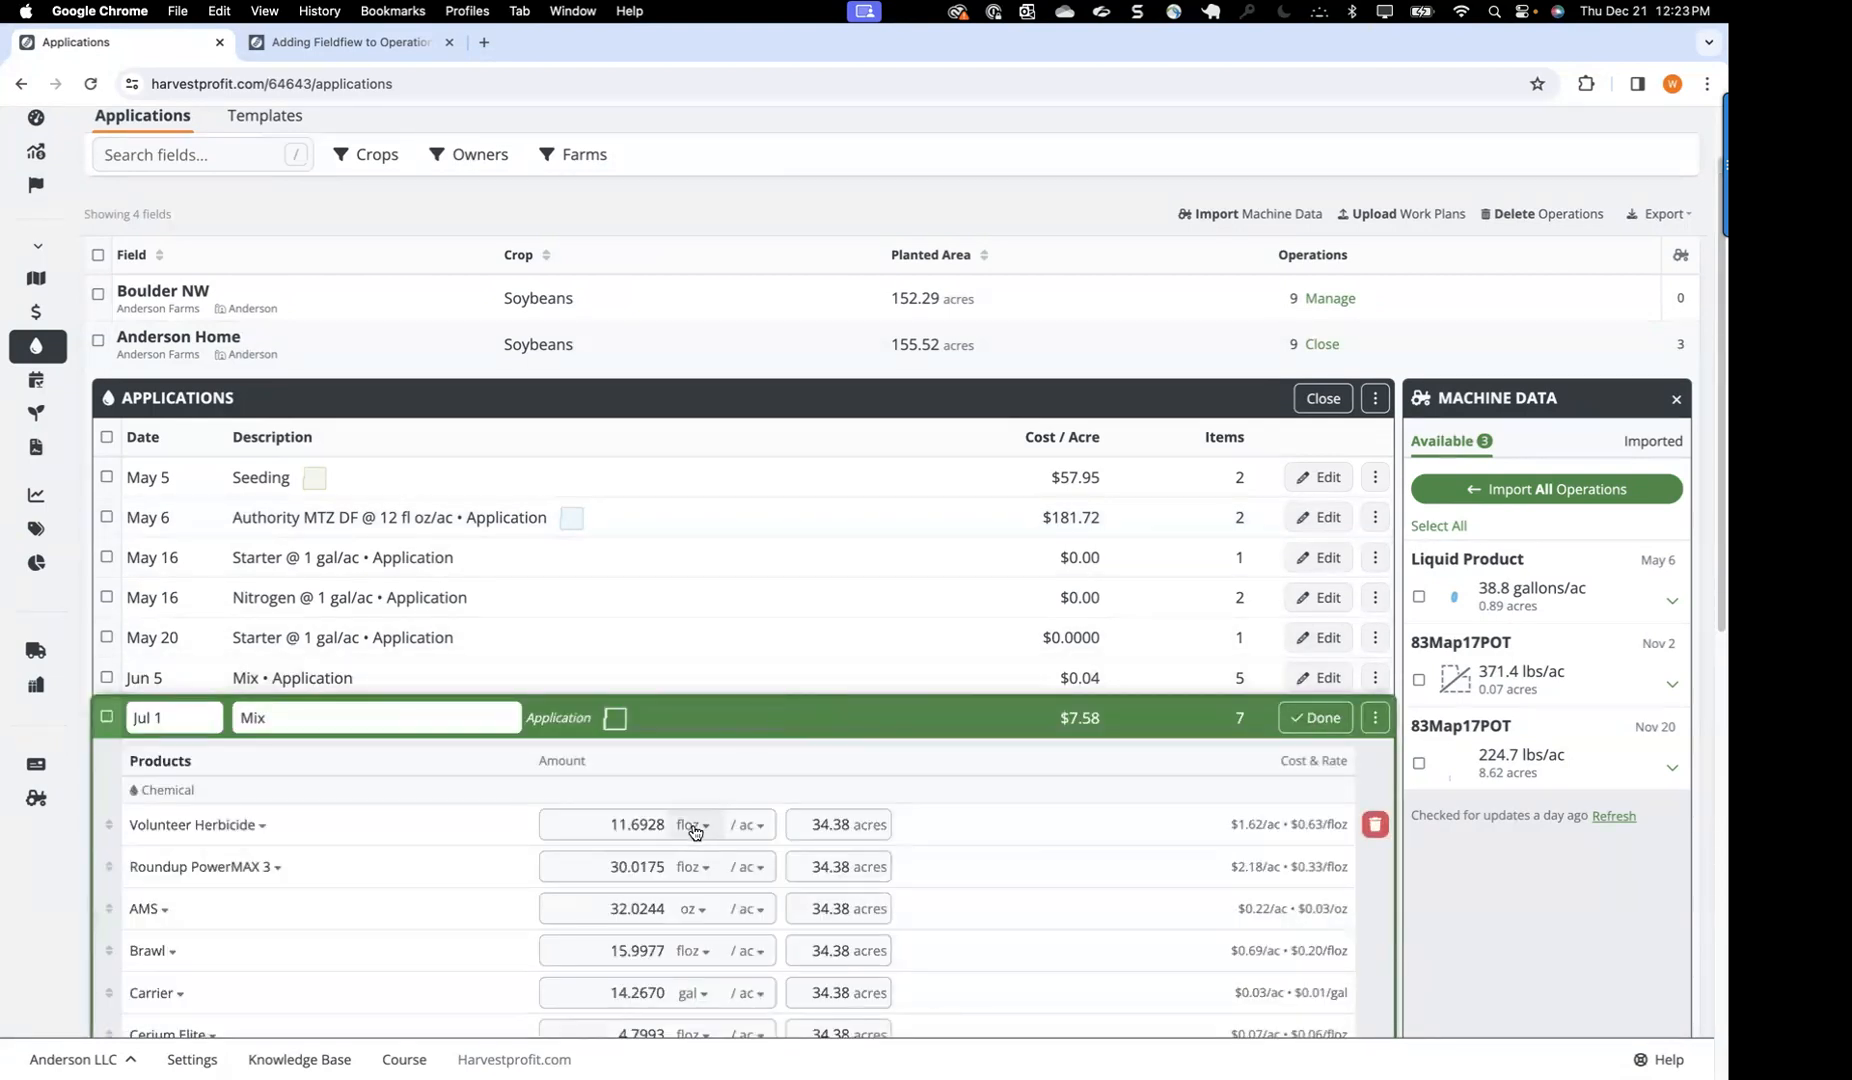
click(695, 826)
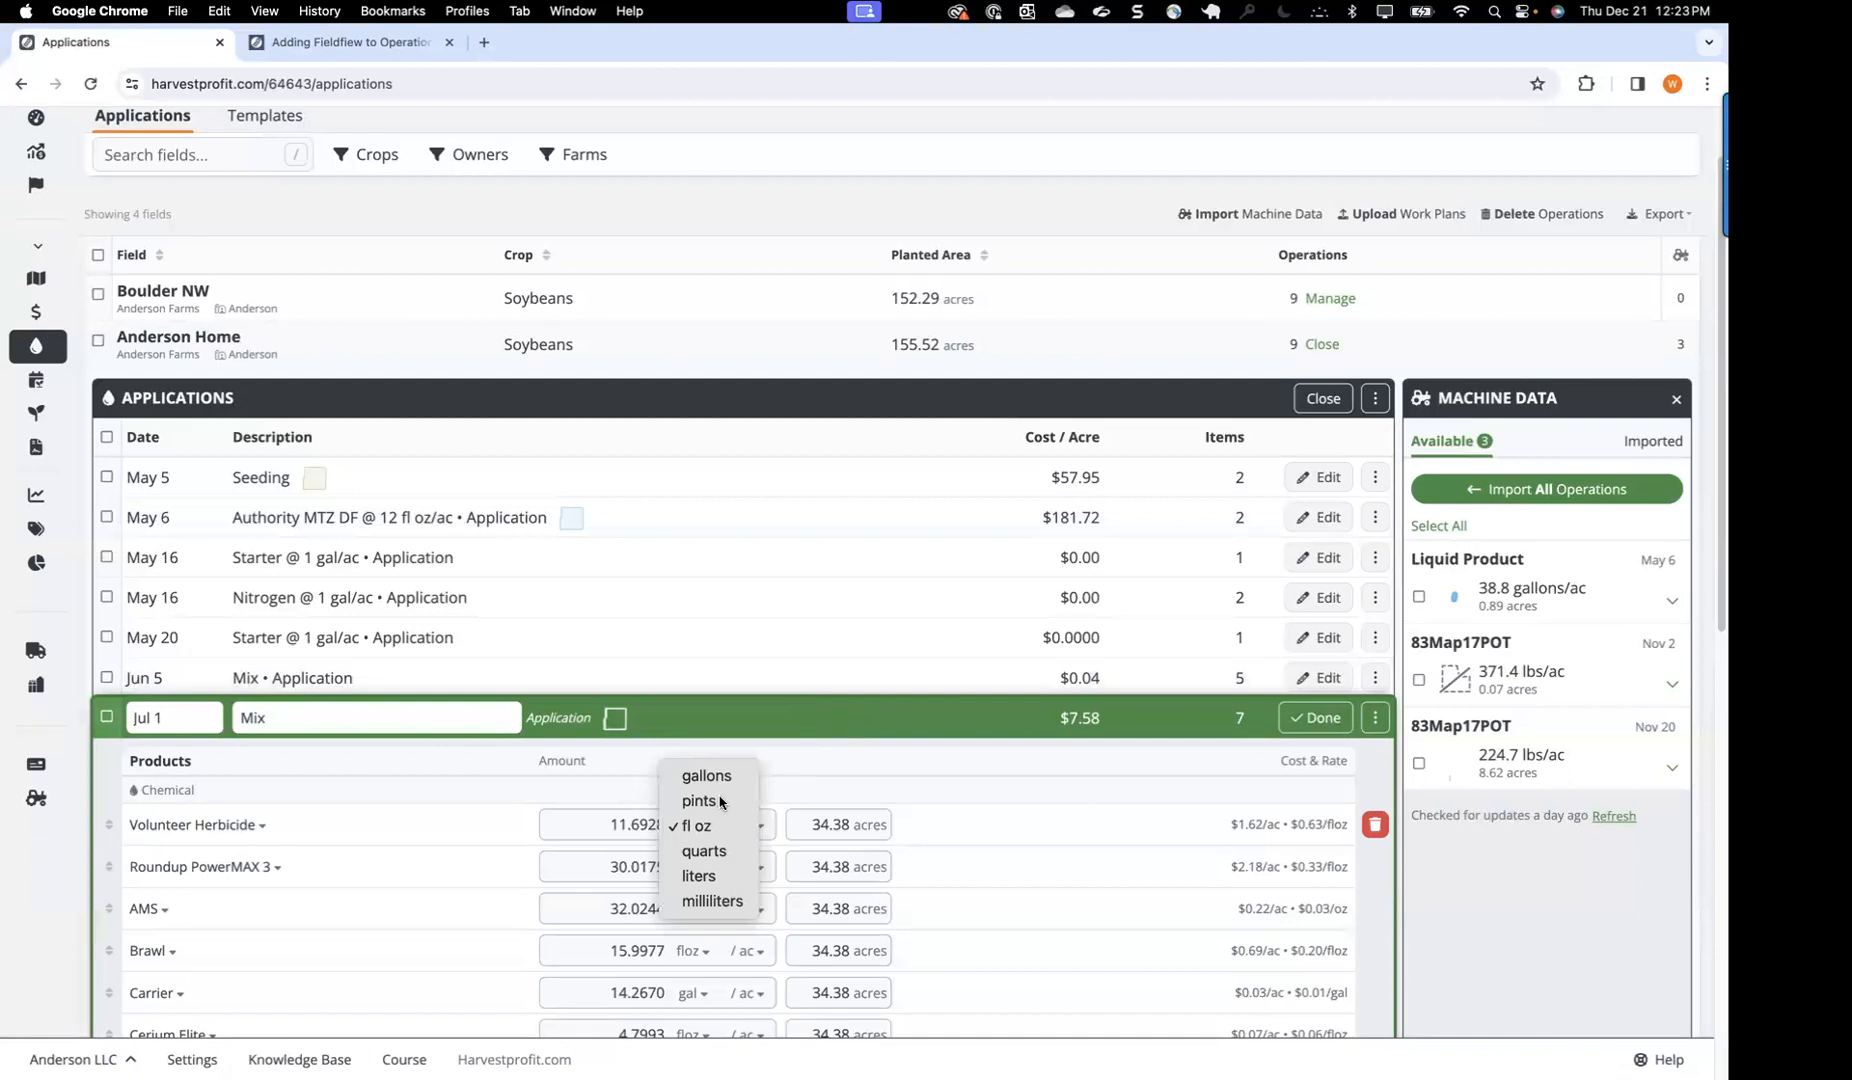
click(806, 698)
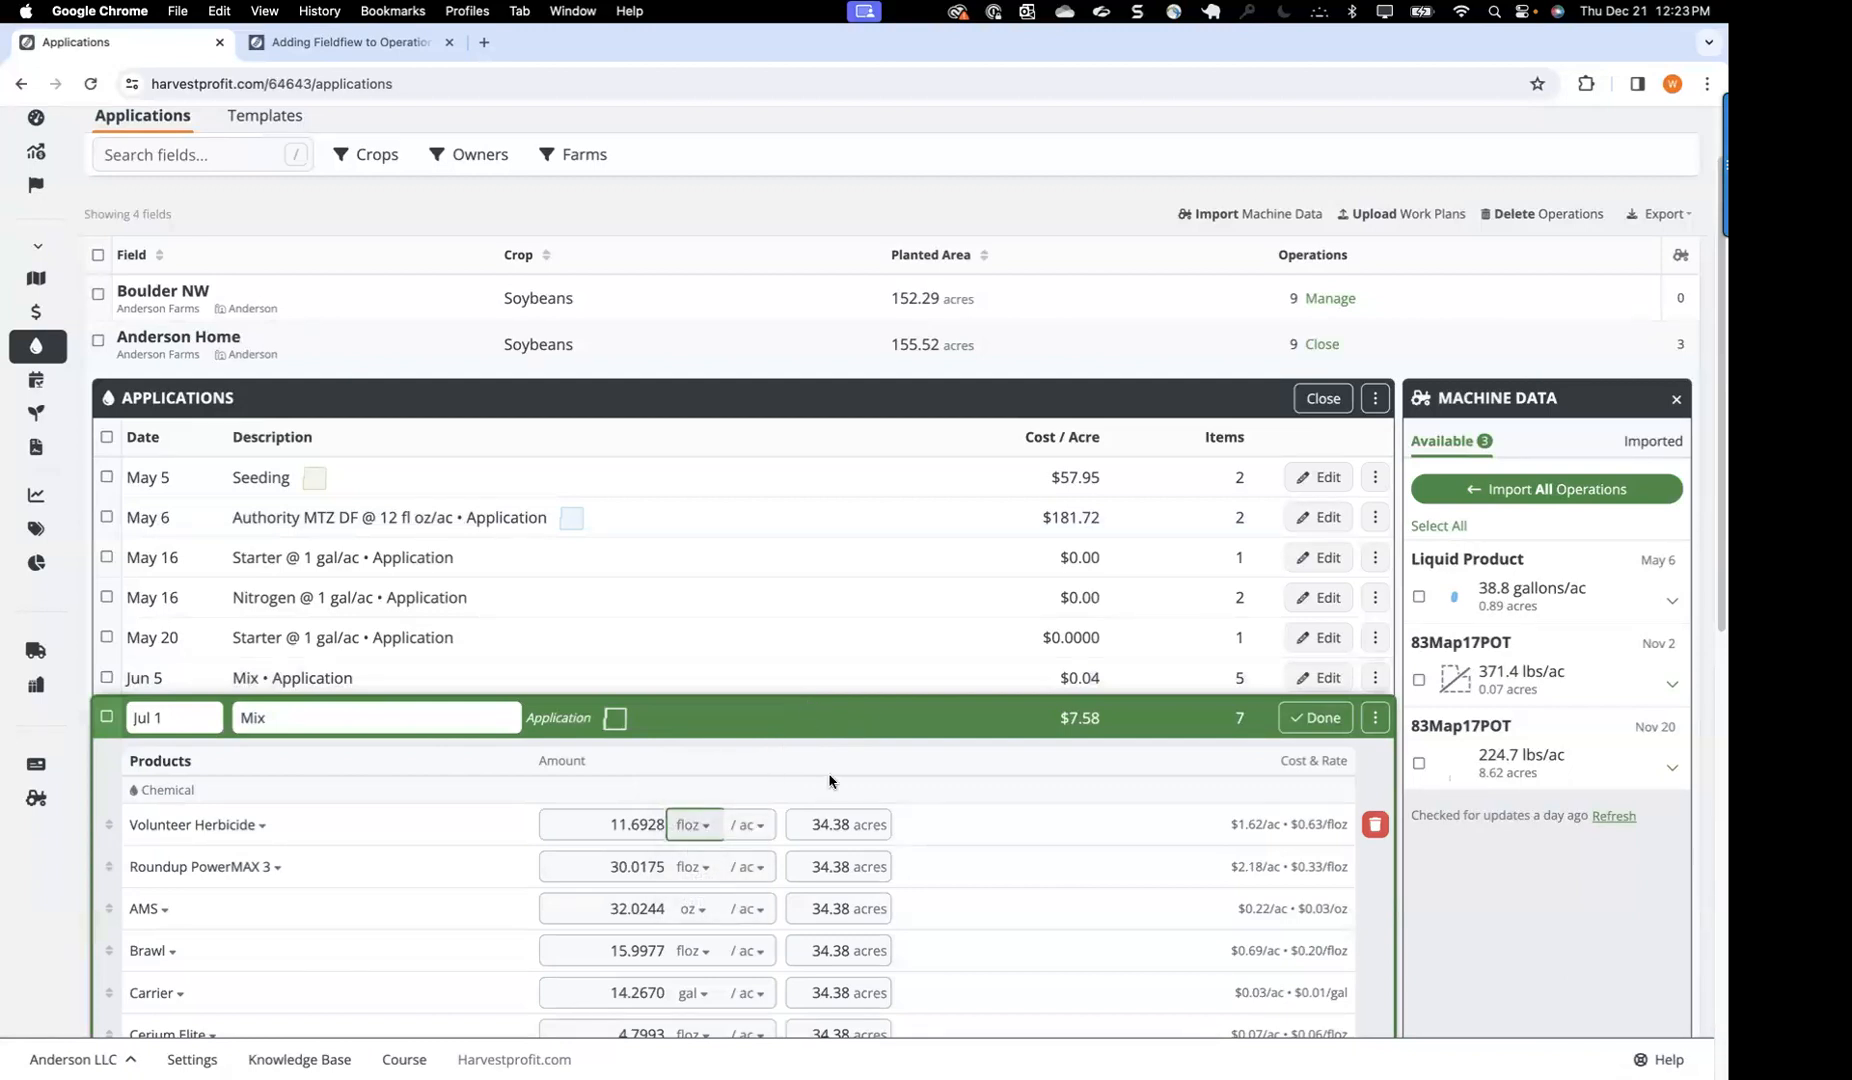
scroll(829, 781, down, 3)
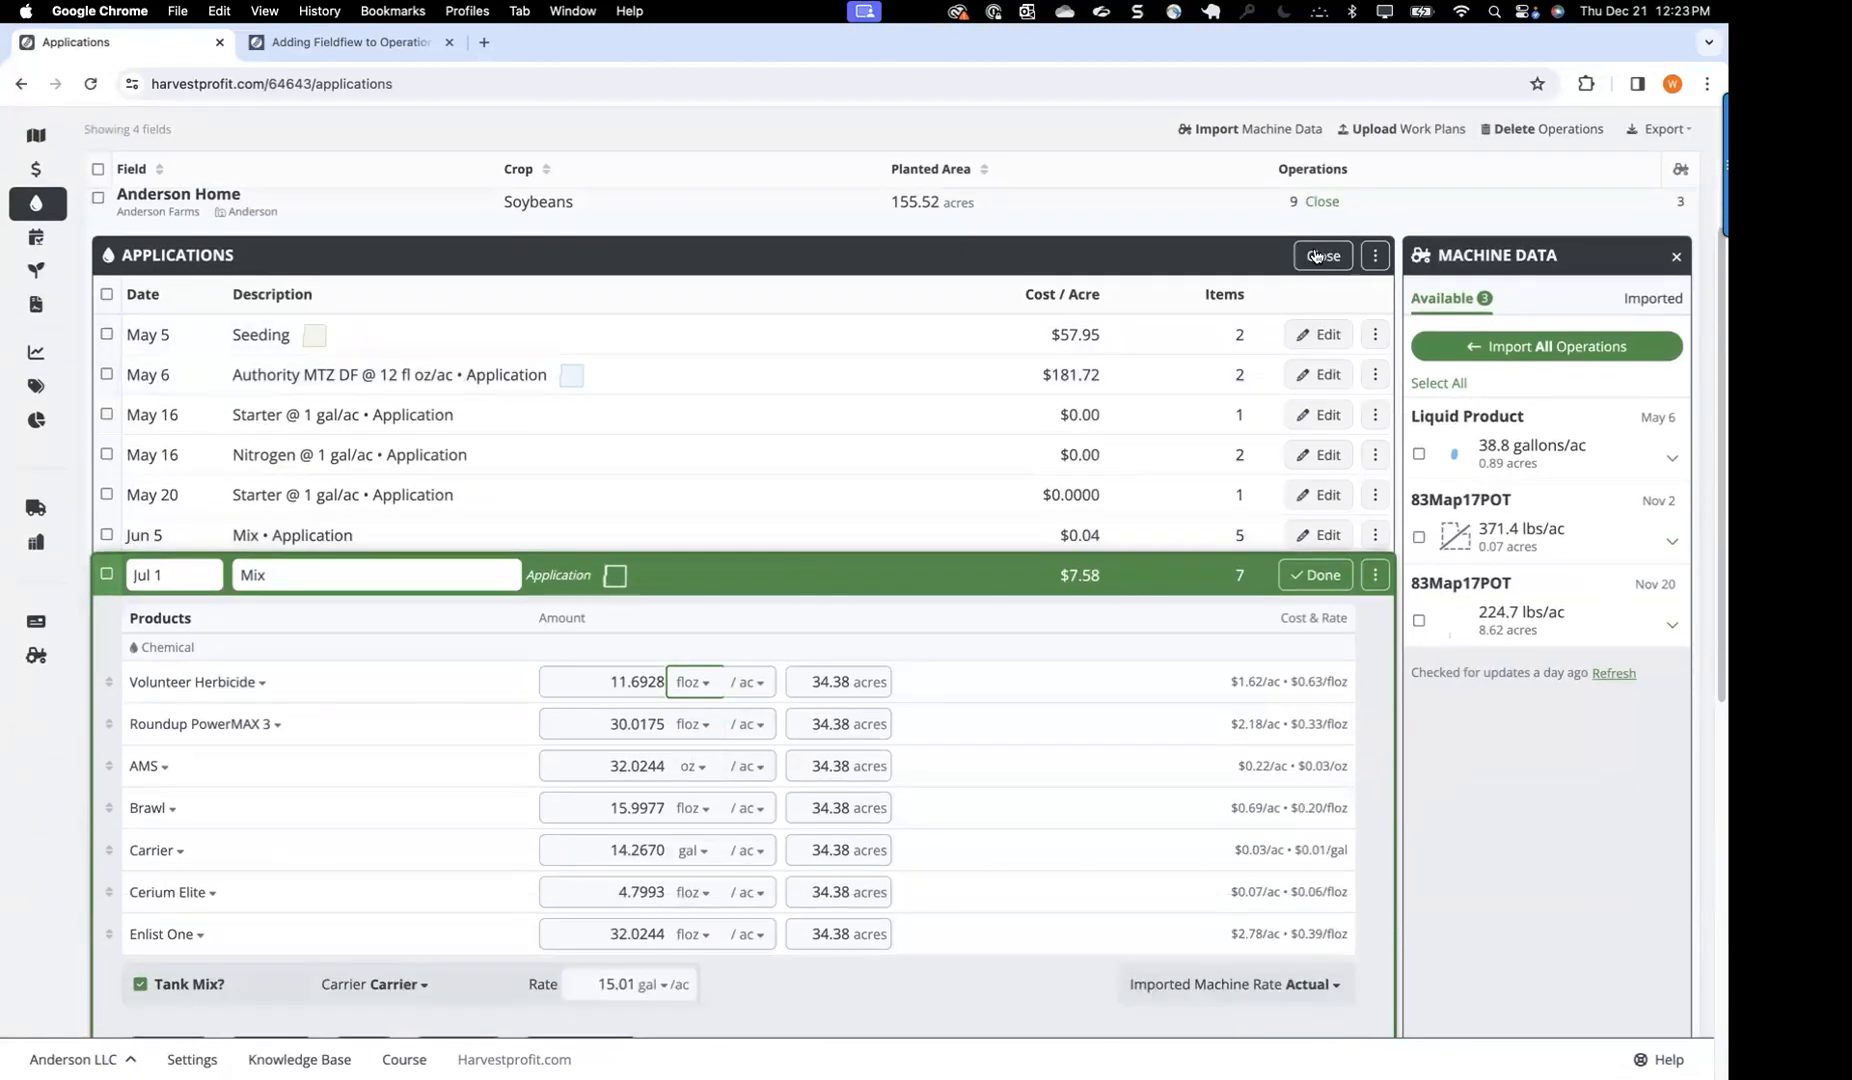
click(1316, 256)
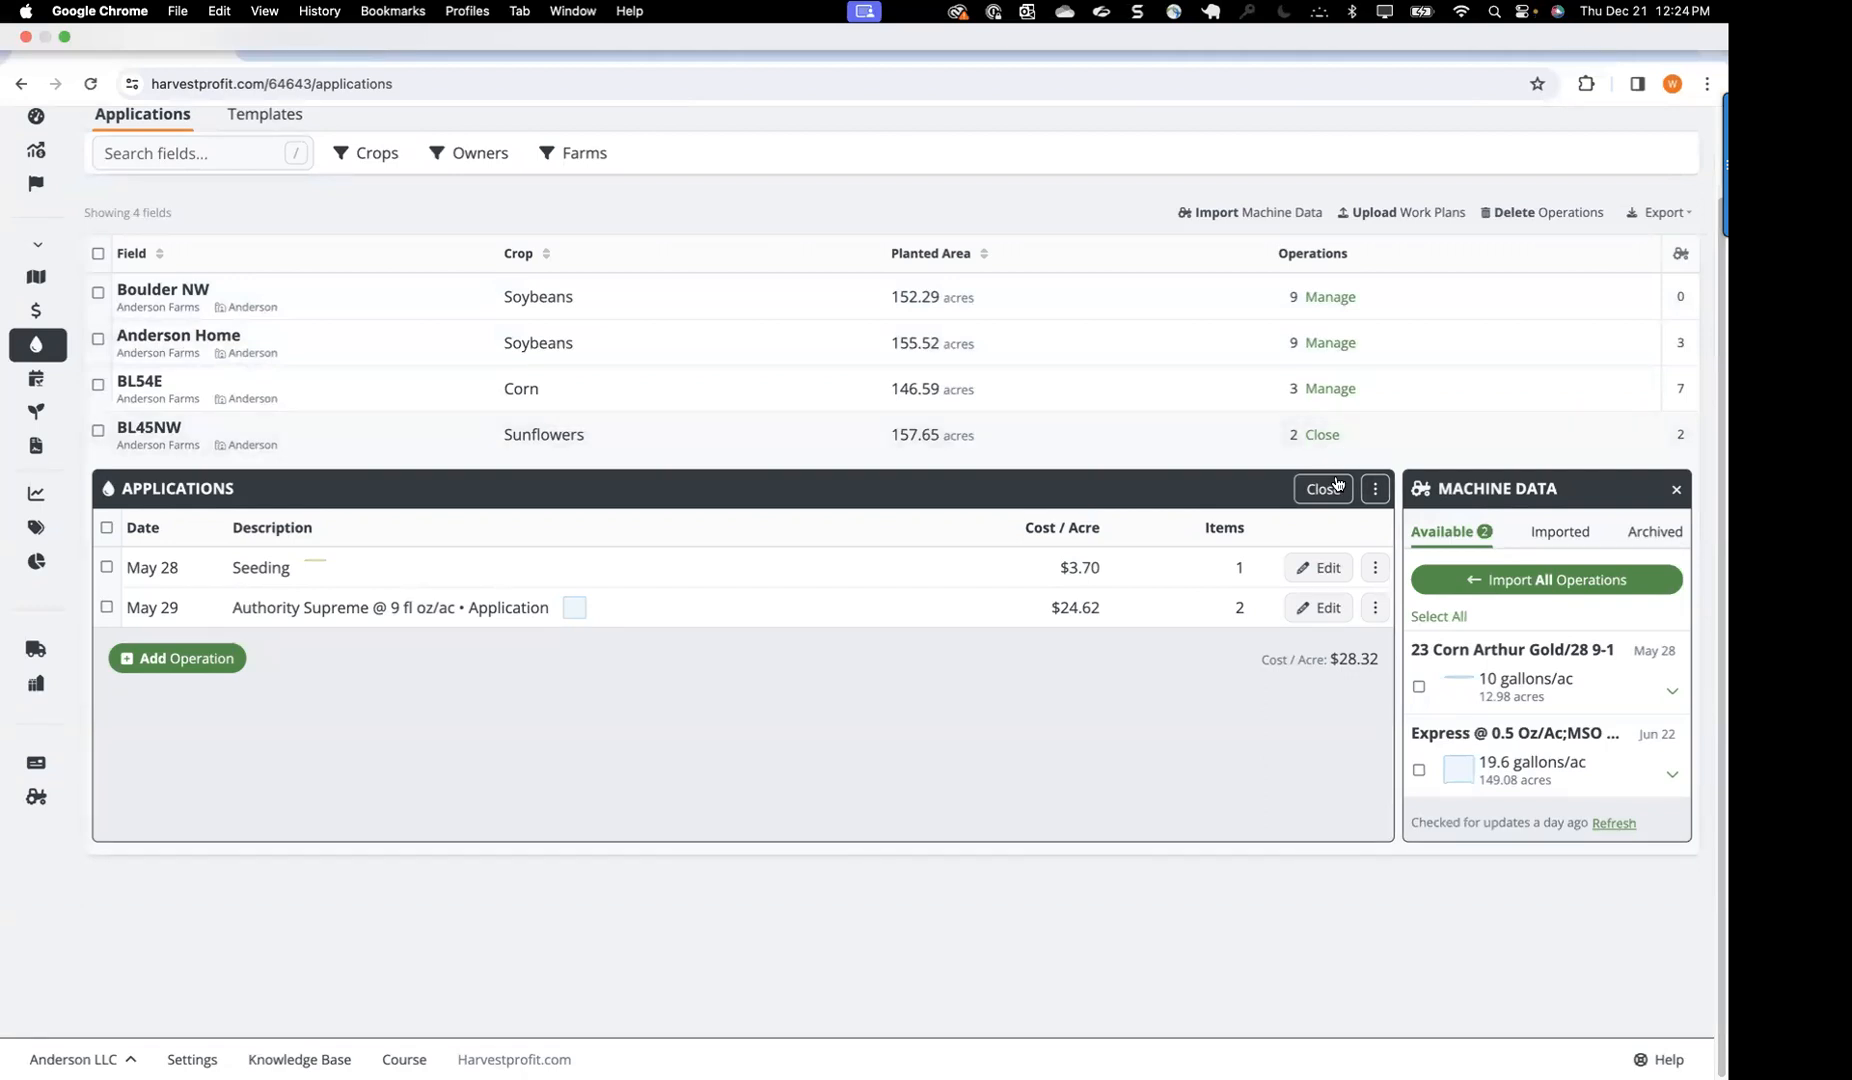
Step: Import all of BL45NW's available machine data, bringing in Express and 23 Corn Arthur Gold/28 9-1 as new products, and close the field
click(1672, 778)
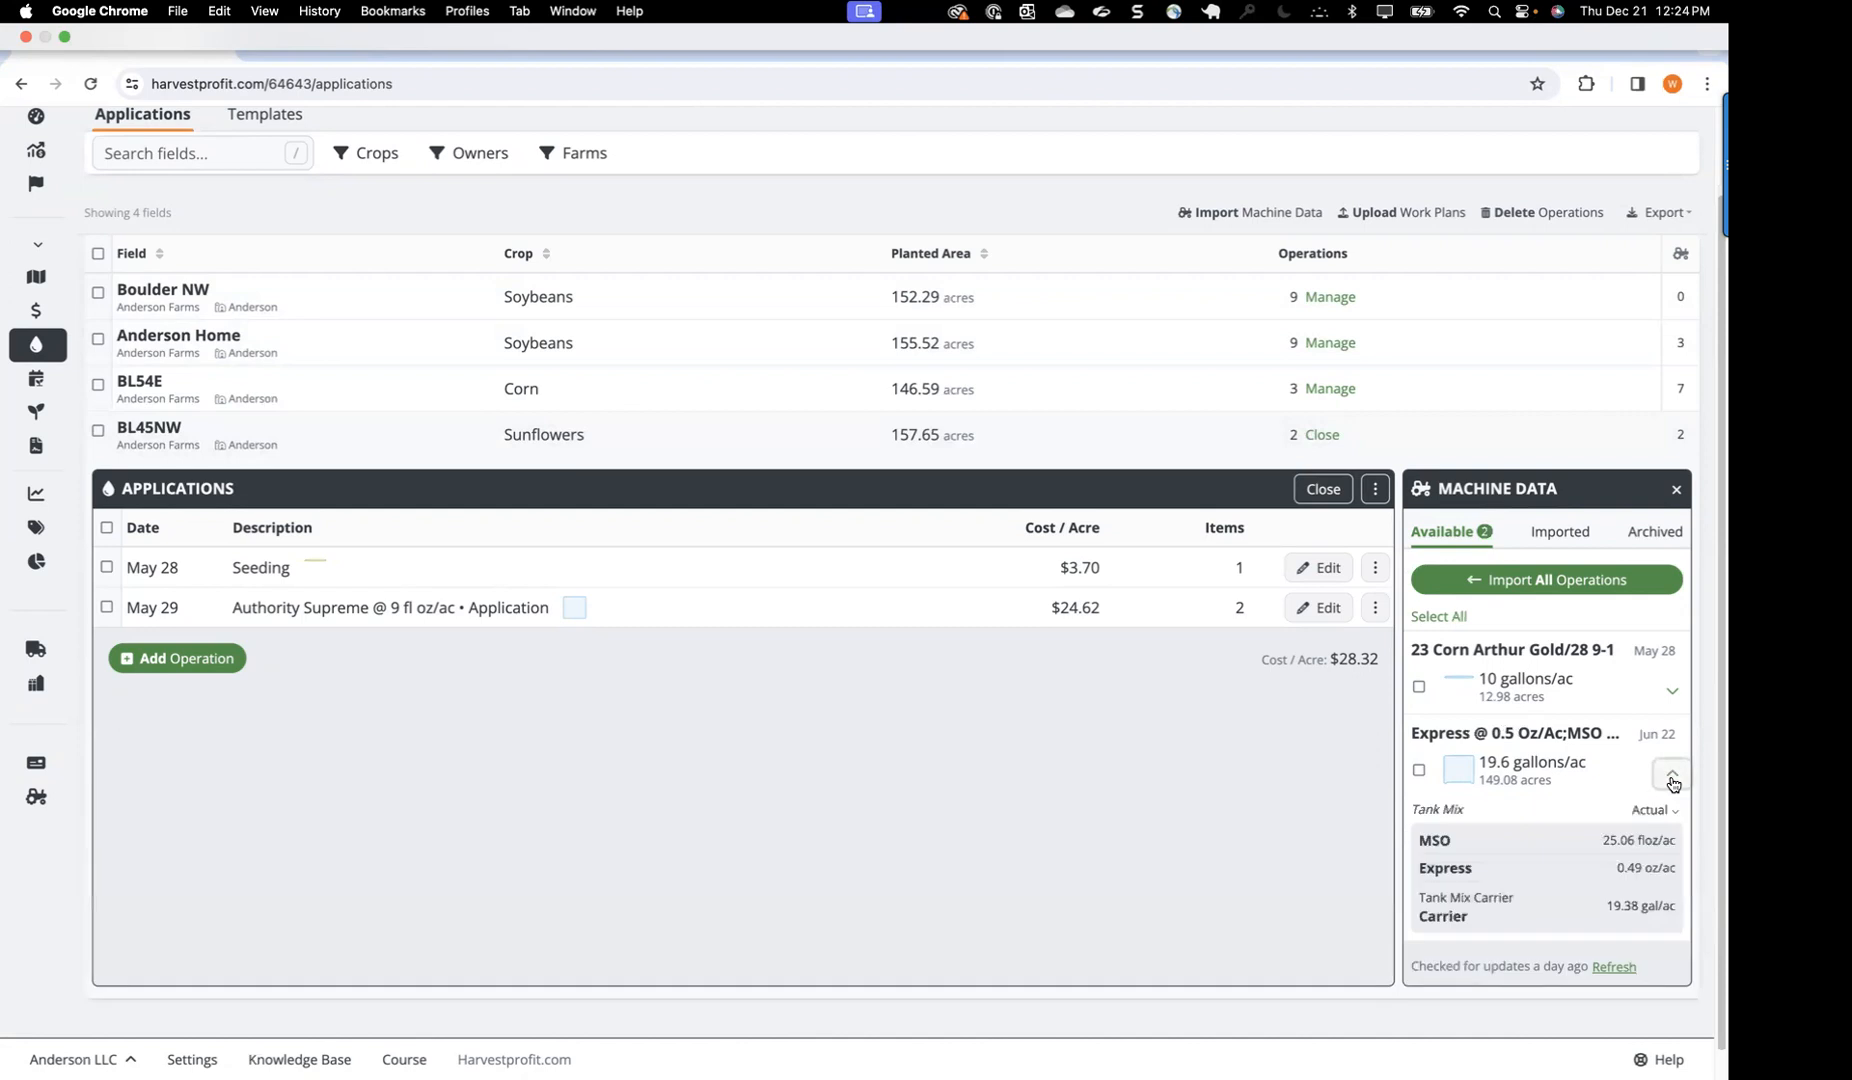
click(1549, 583)
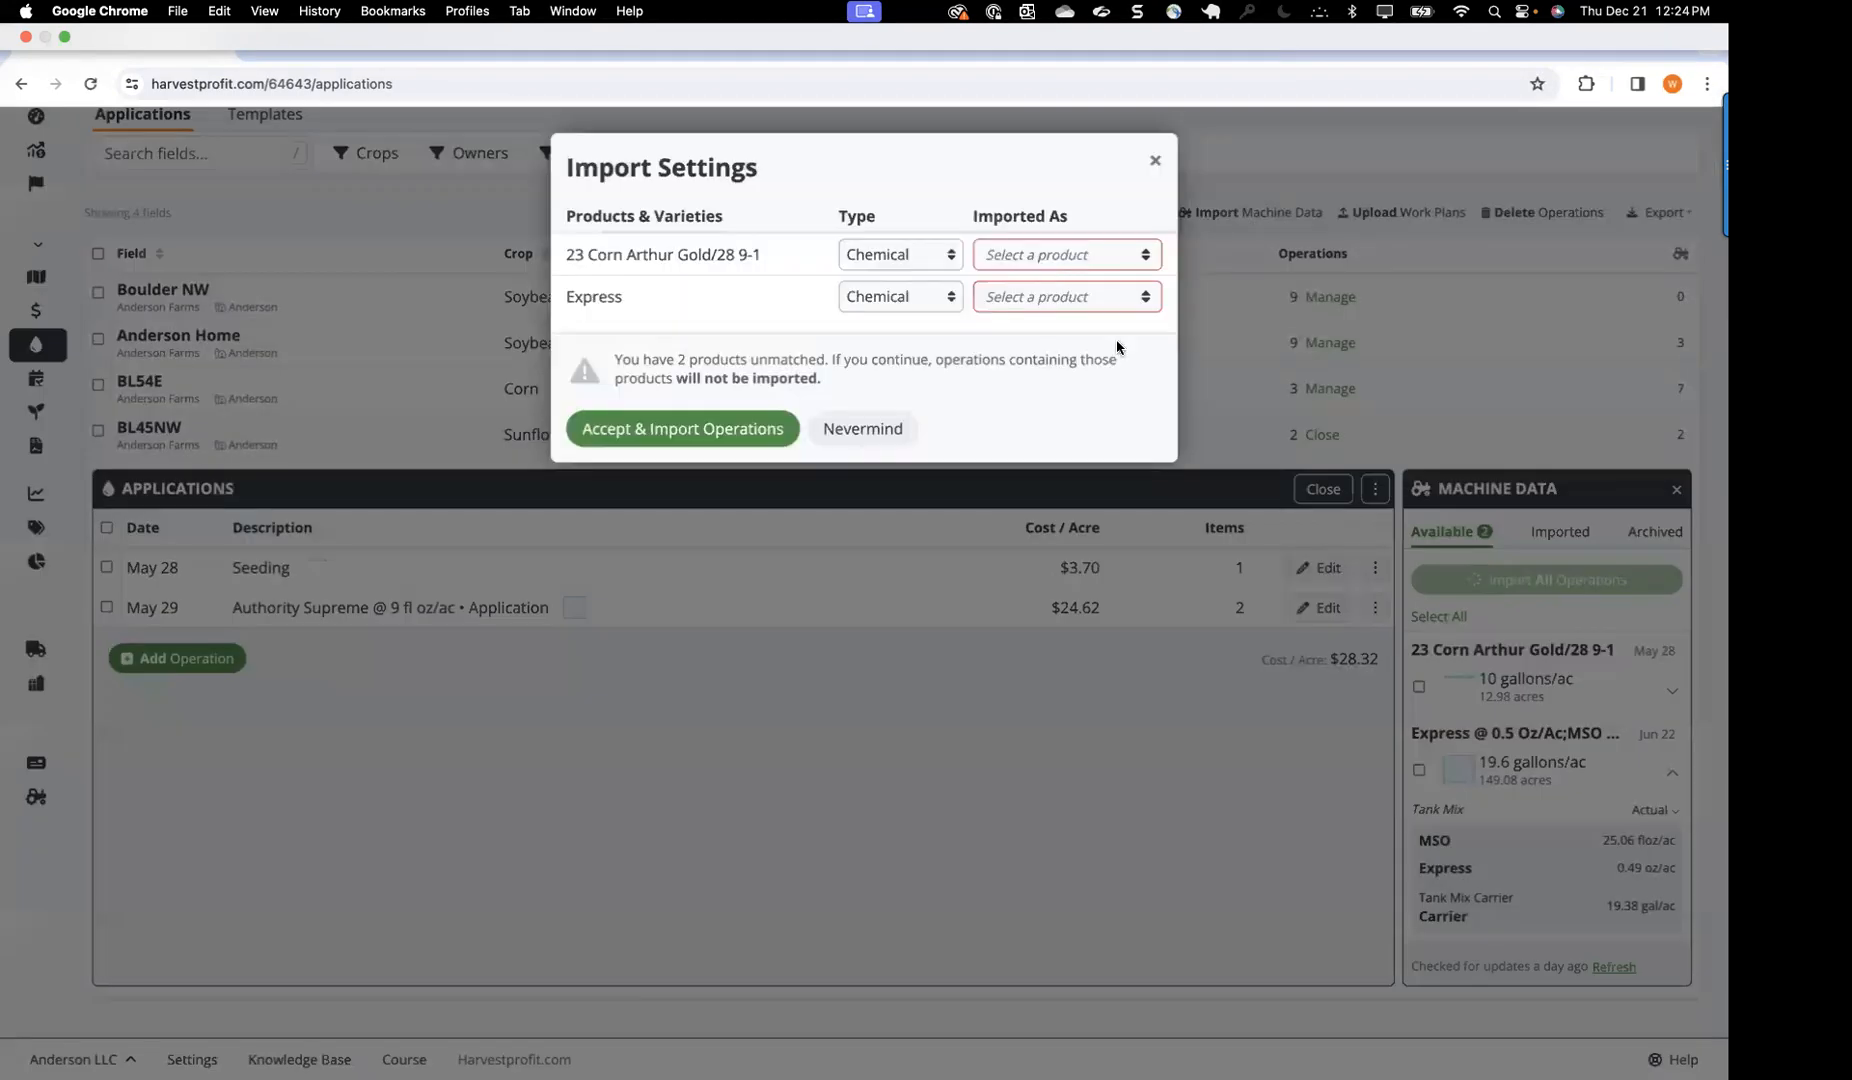
click(1066, 297)
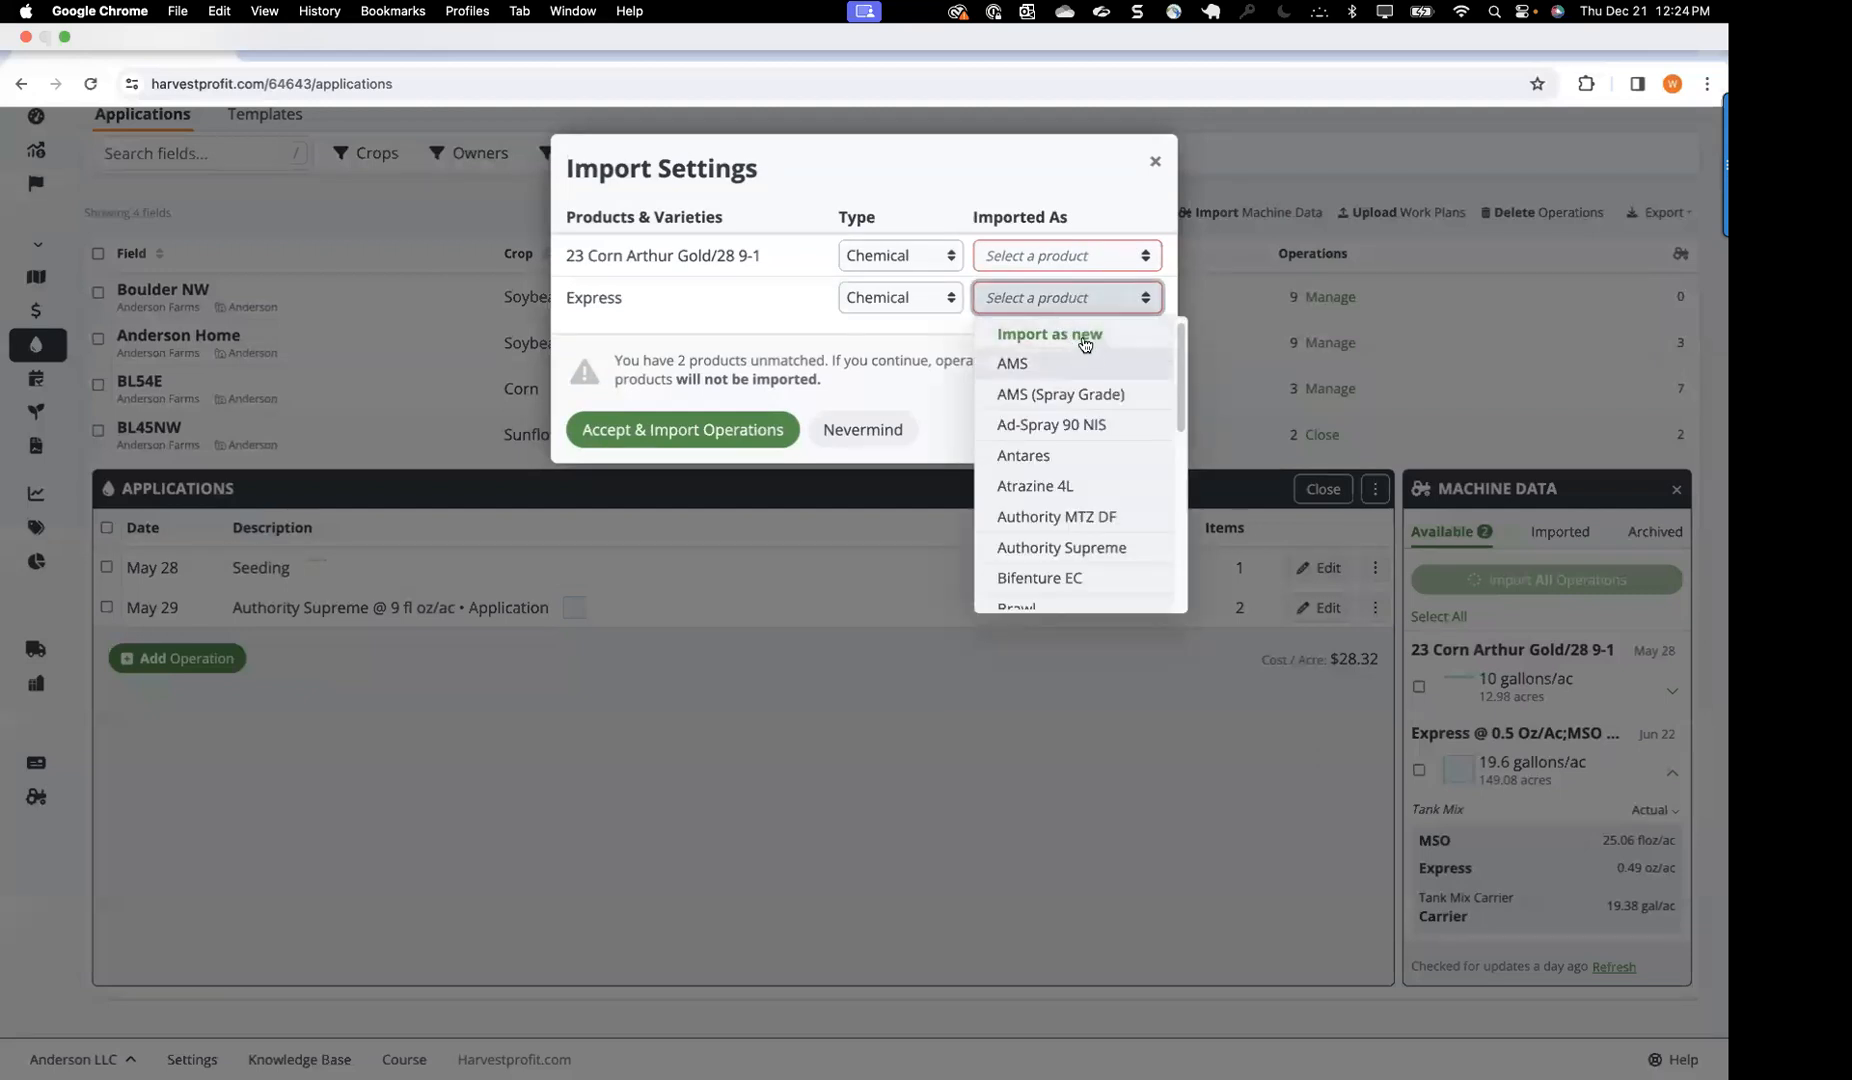
click(1070, 337)
click(1029, 258)
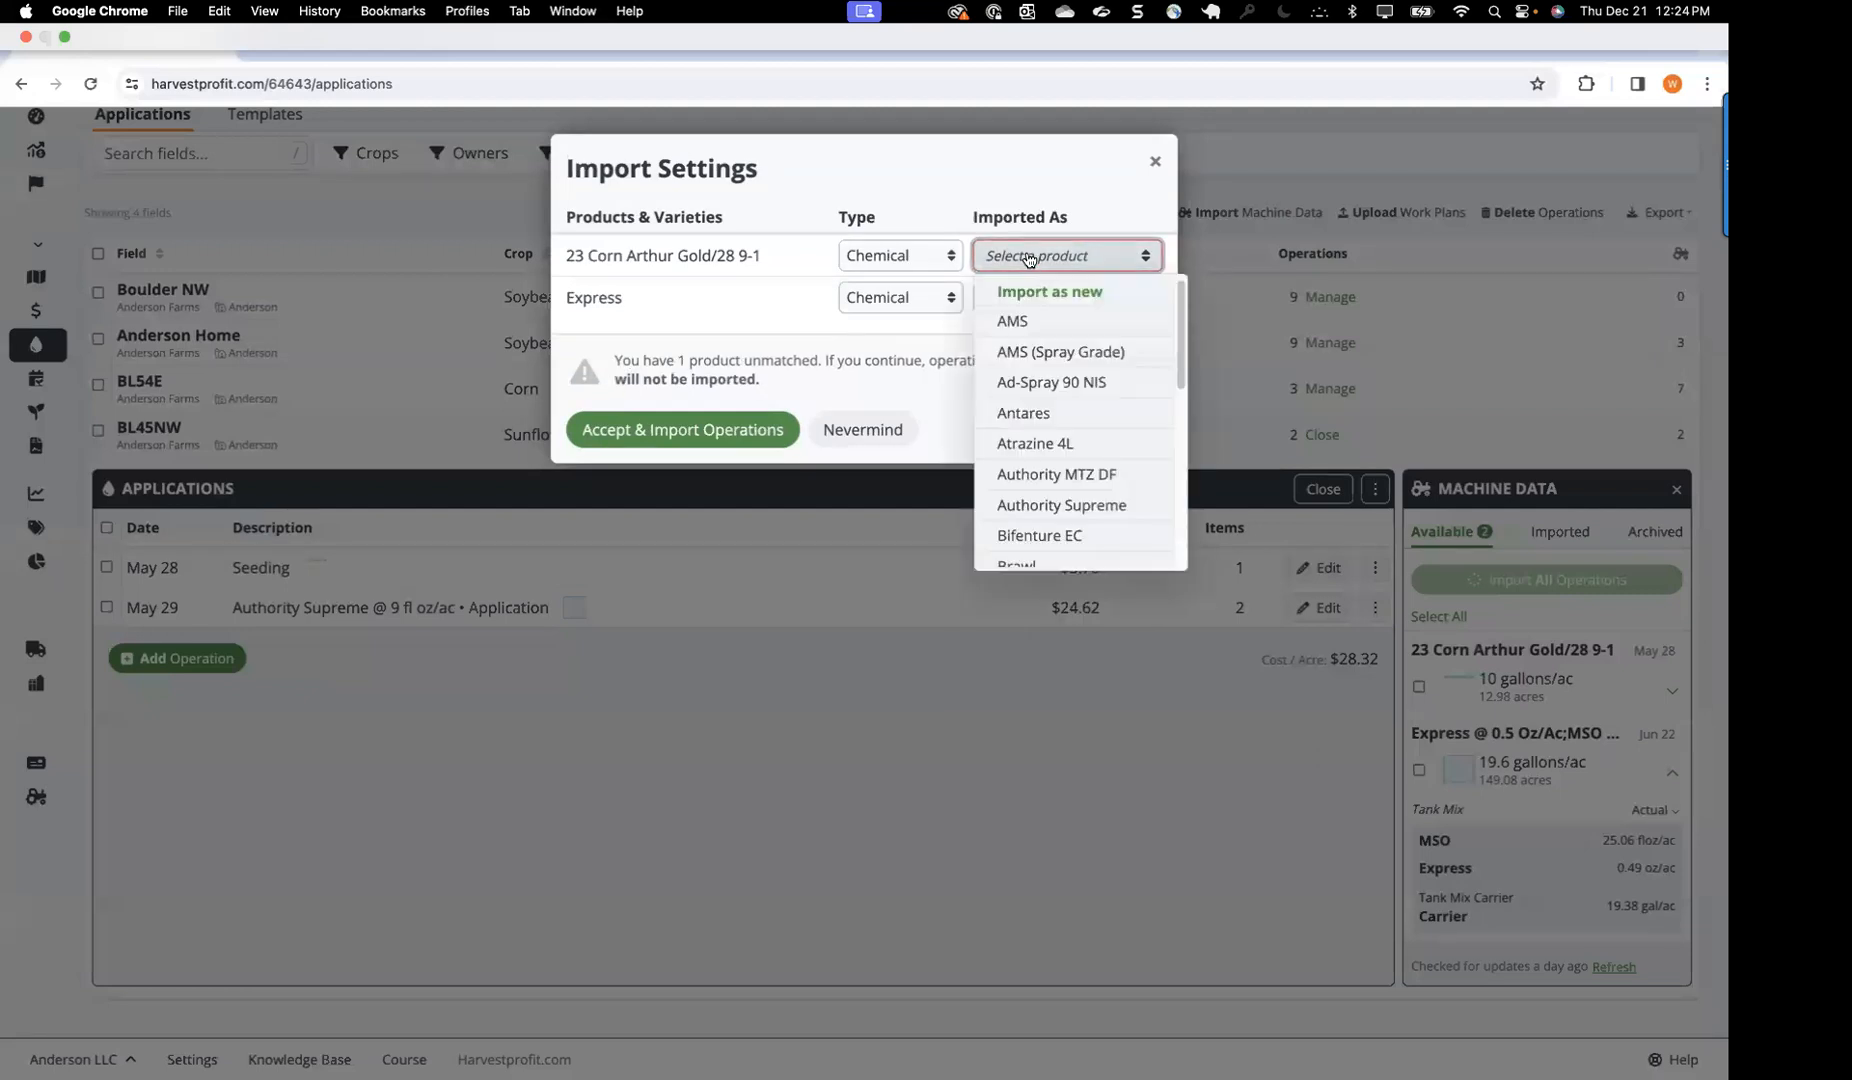
click(1025, 296)
click(706, 369)
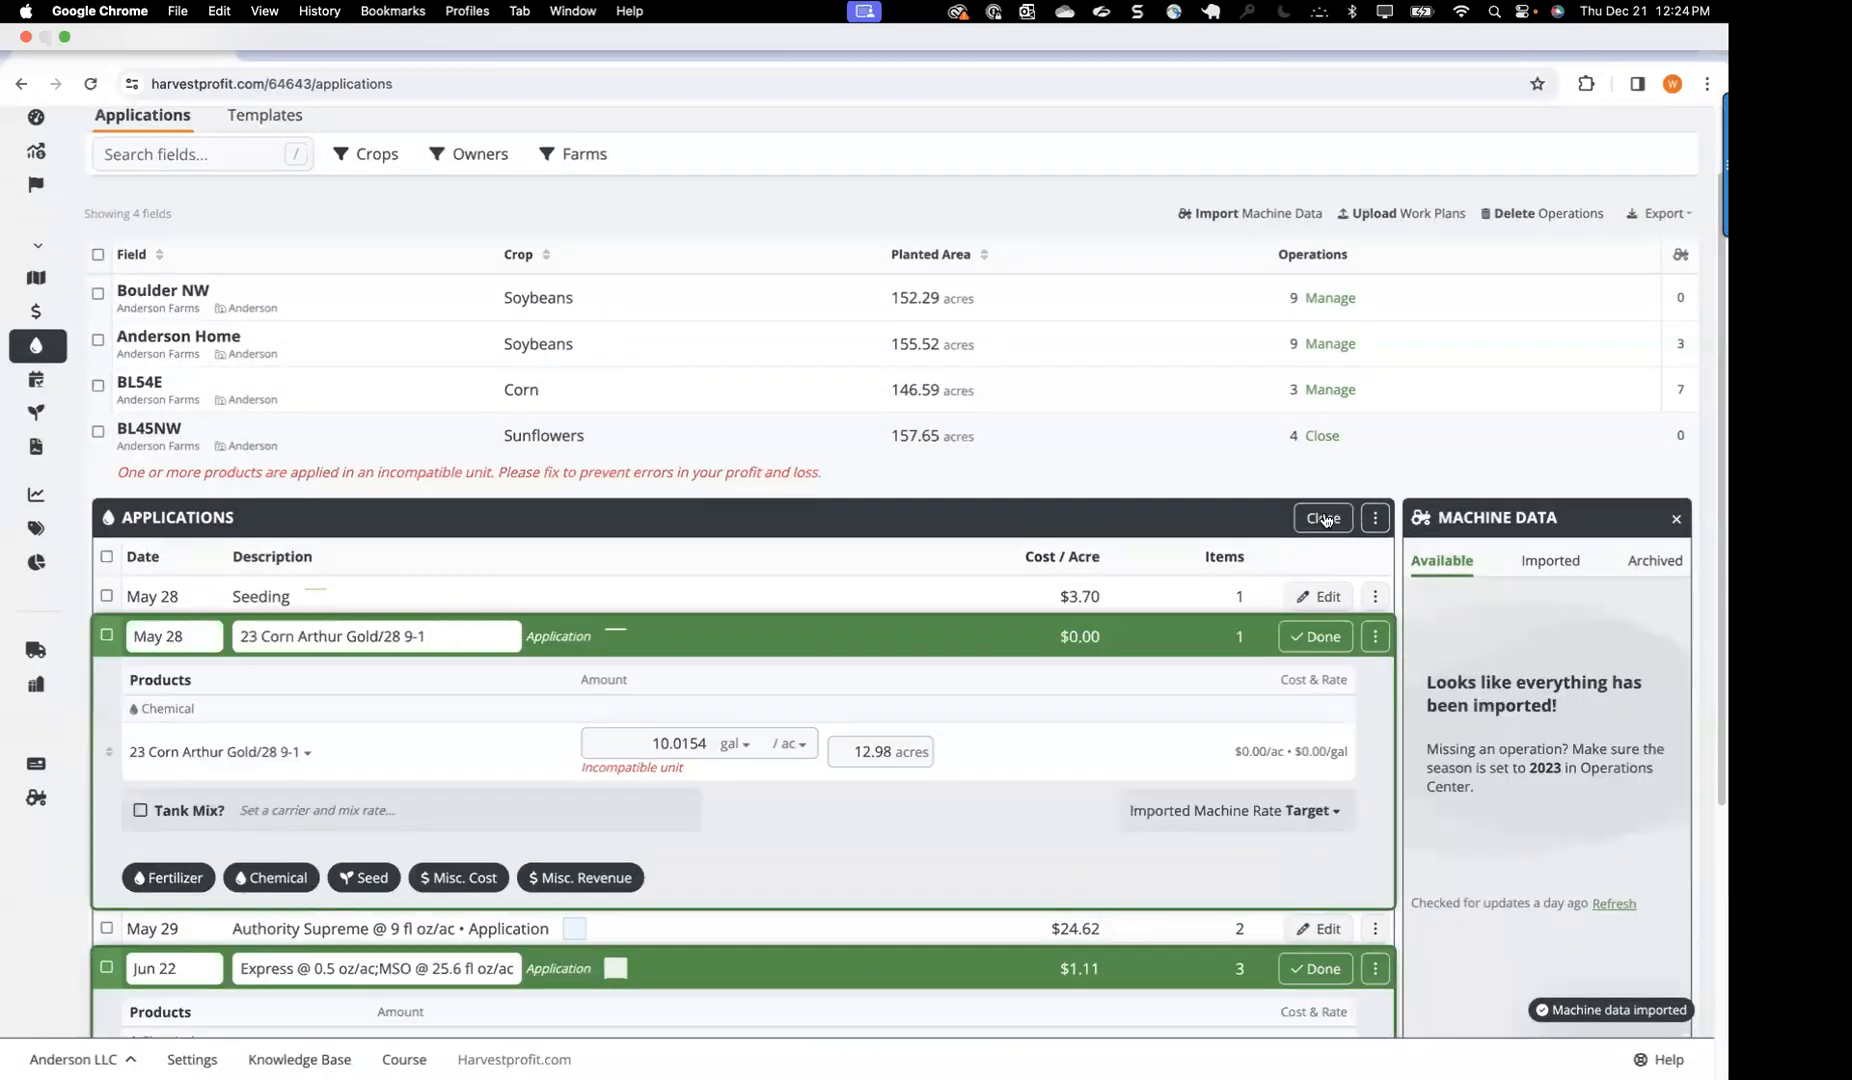
click(1323, 440)
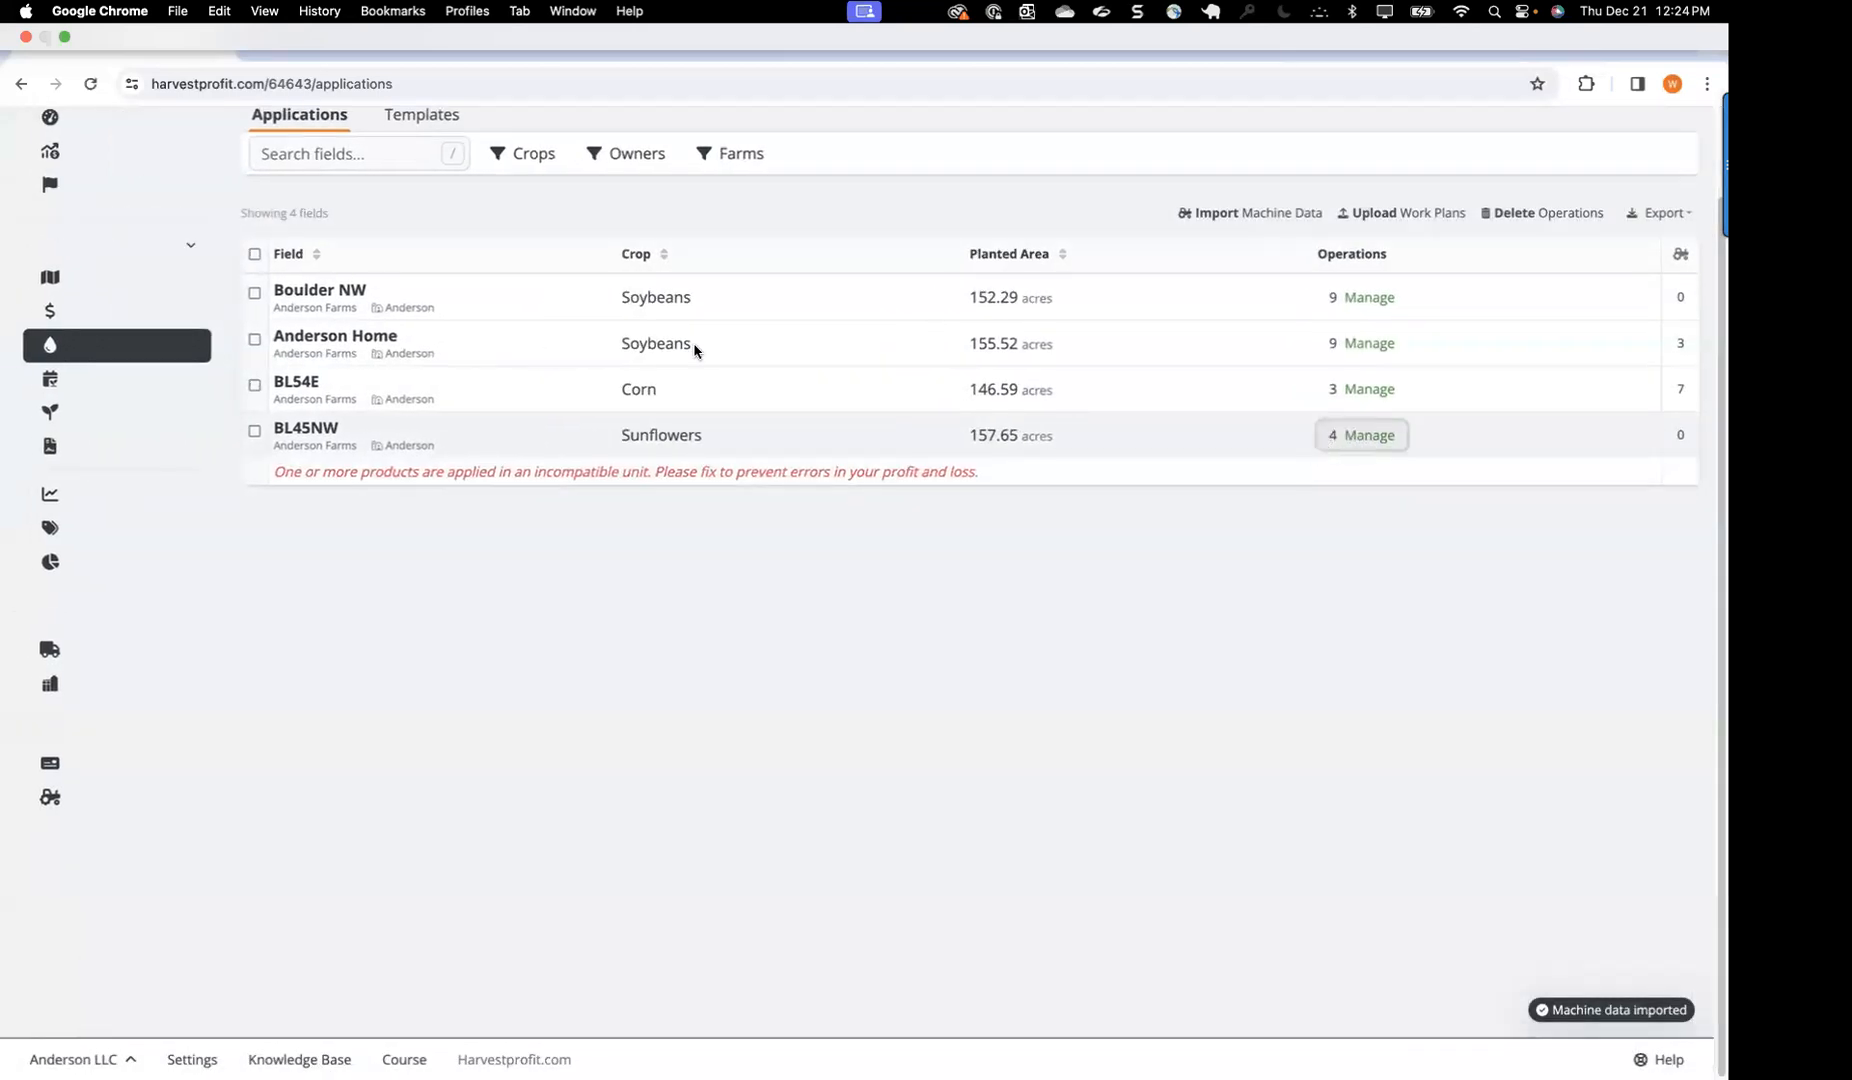
Step: Open the Inputs page and review the costs and units of the applied fertilizer, seed and chemical products
mouse_move(139, 316)
click(139, 314)
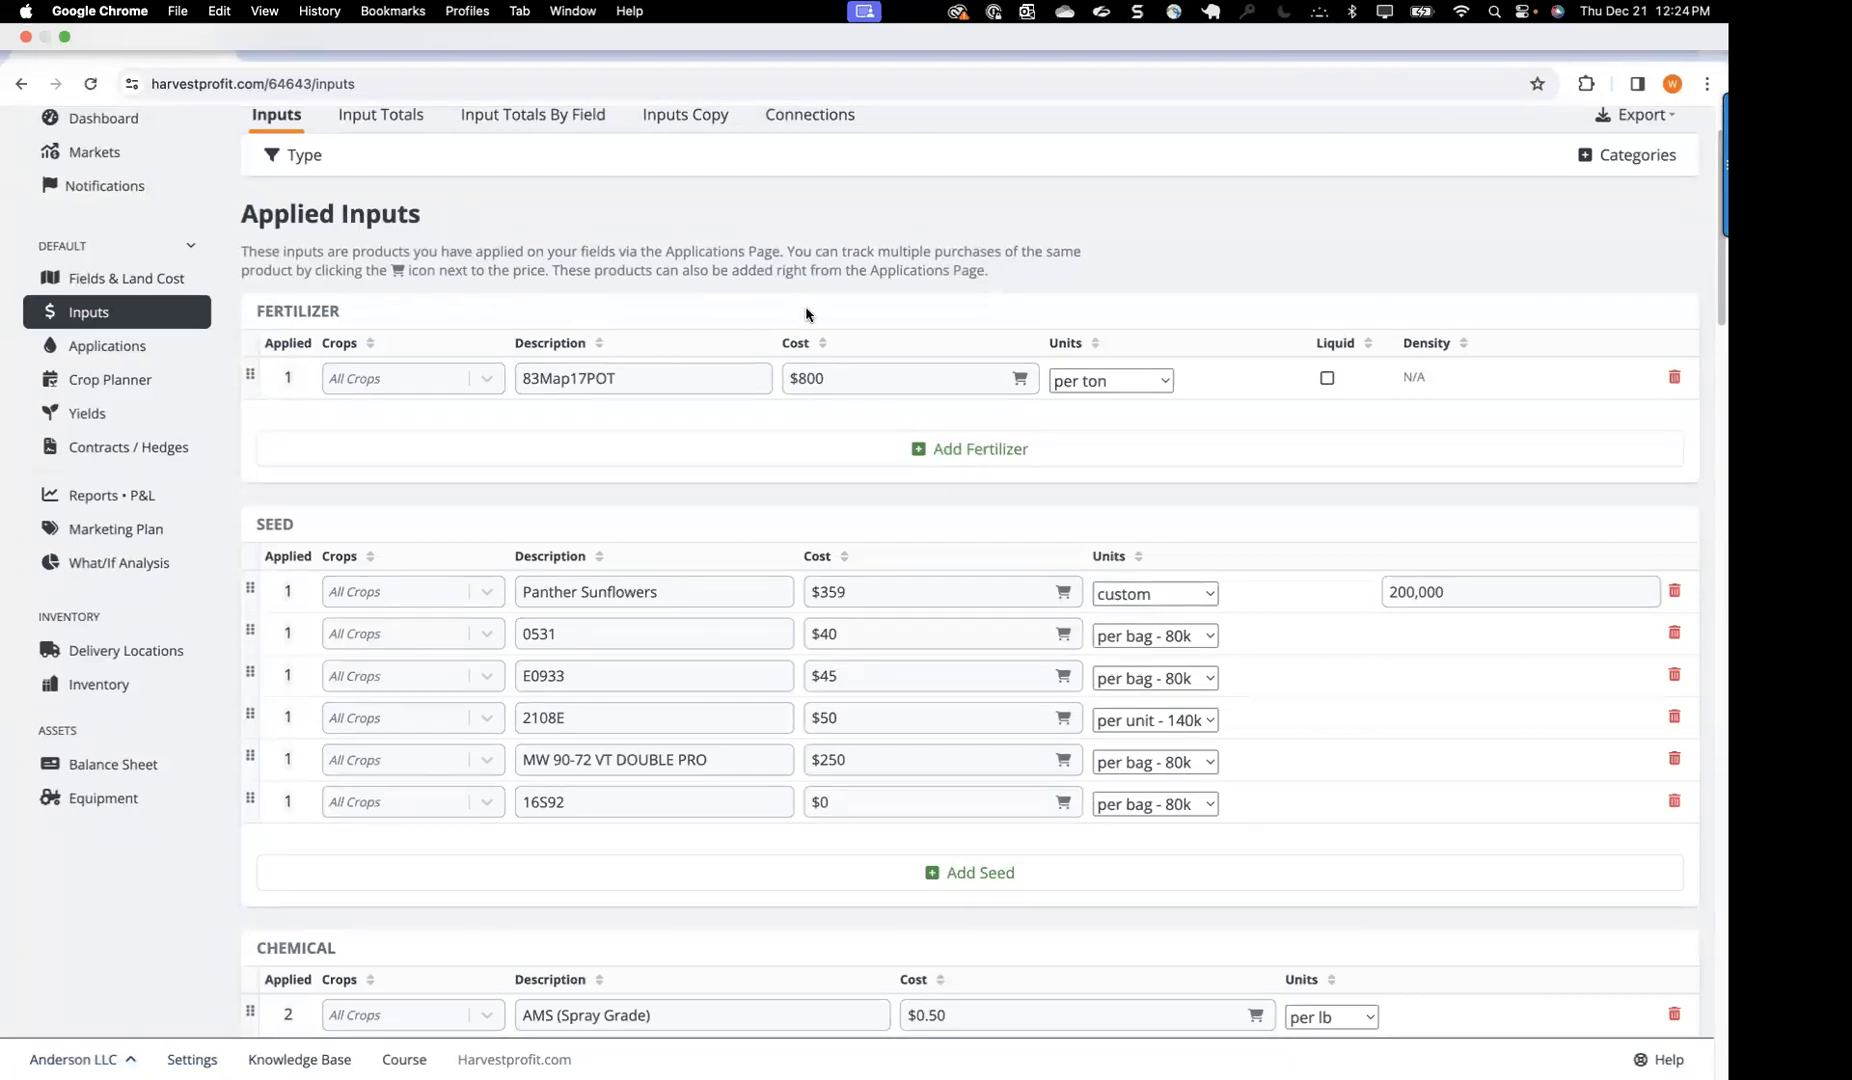
scroll(806, 314, down, 1)
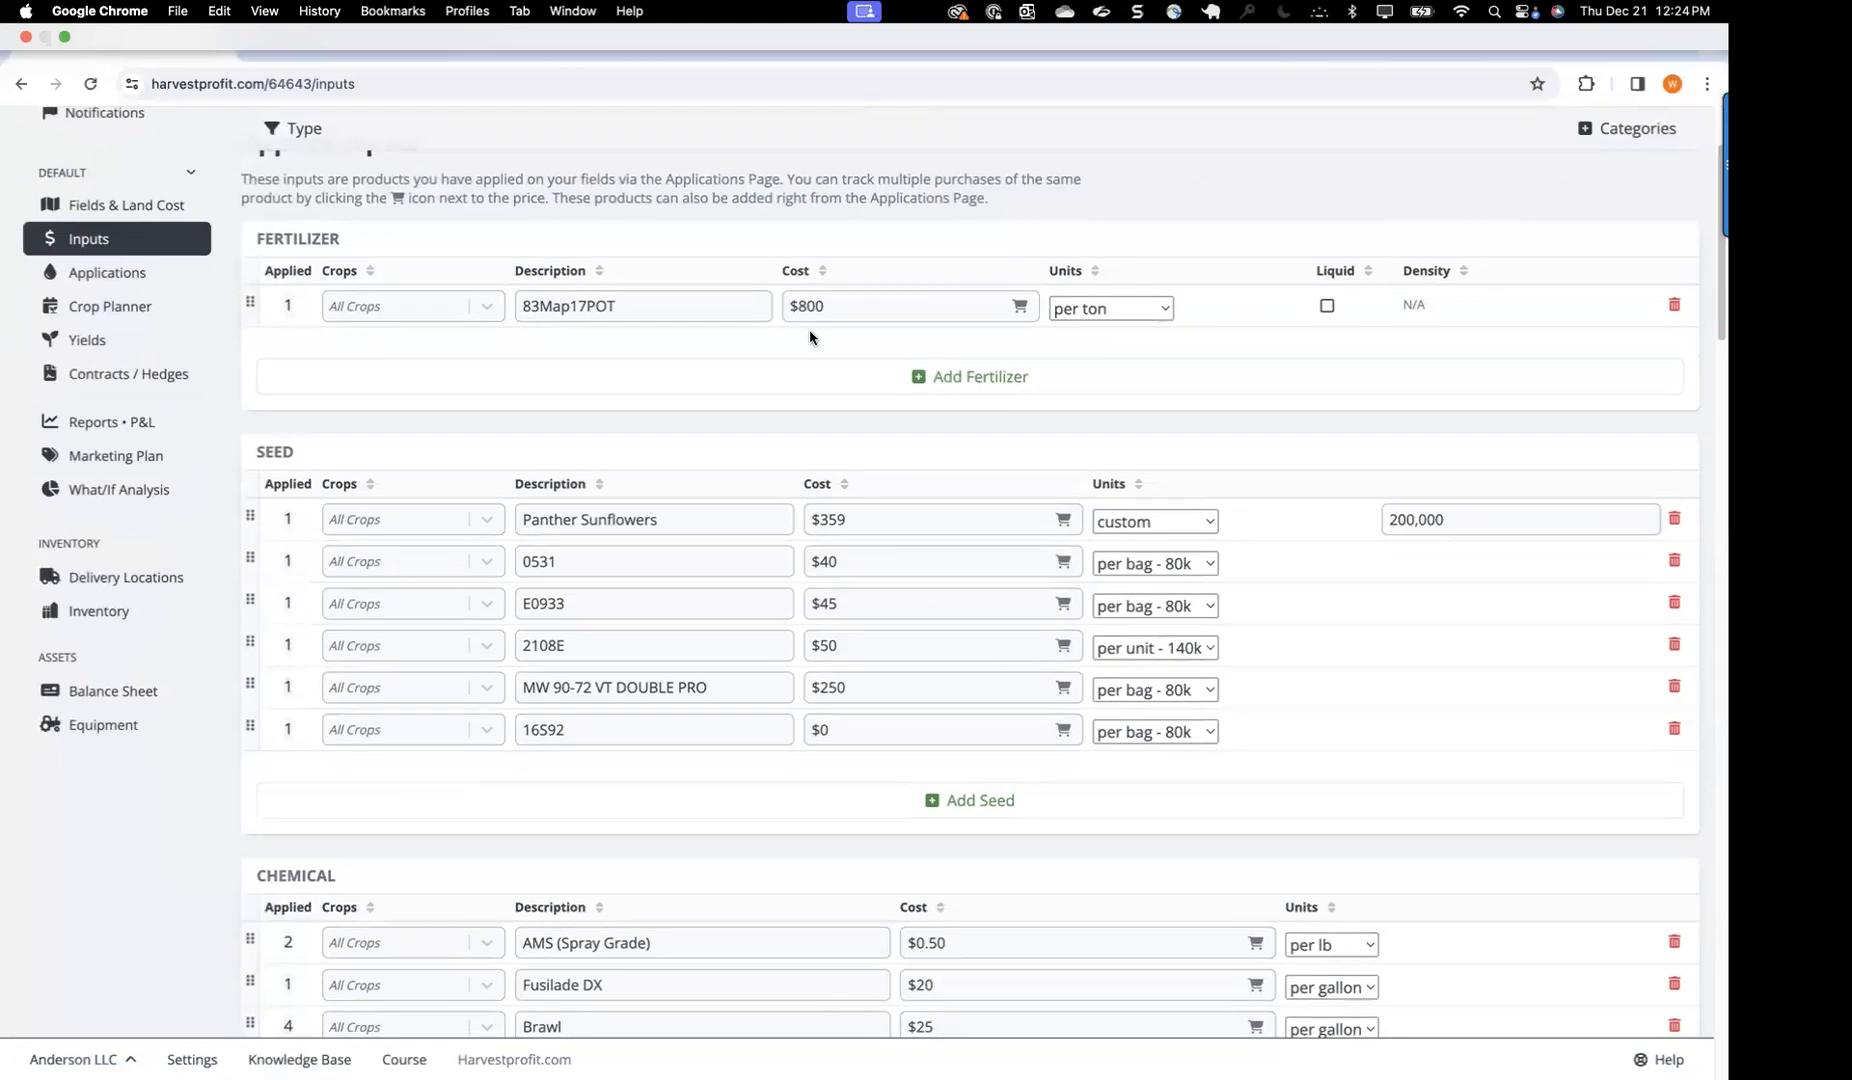
scroll(813, 336, down, 1)
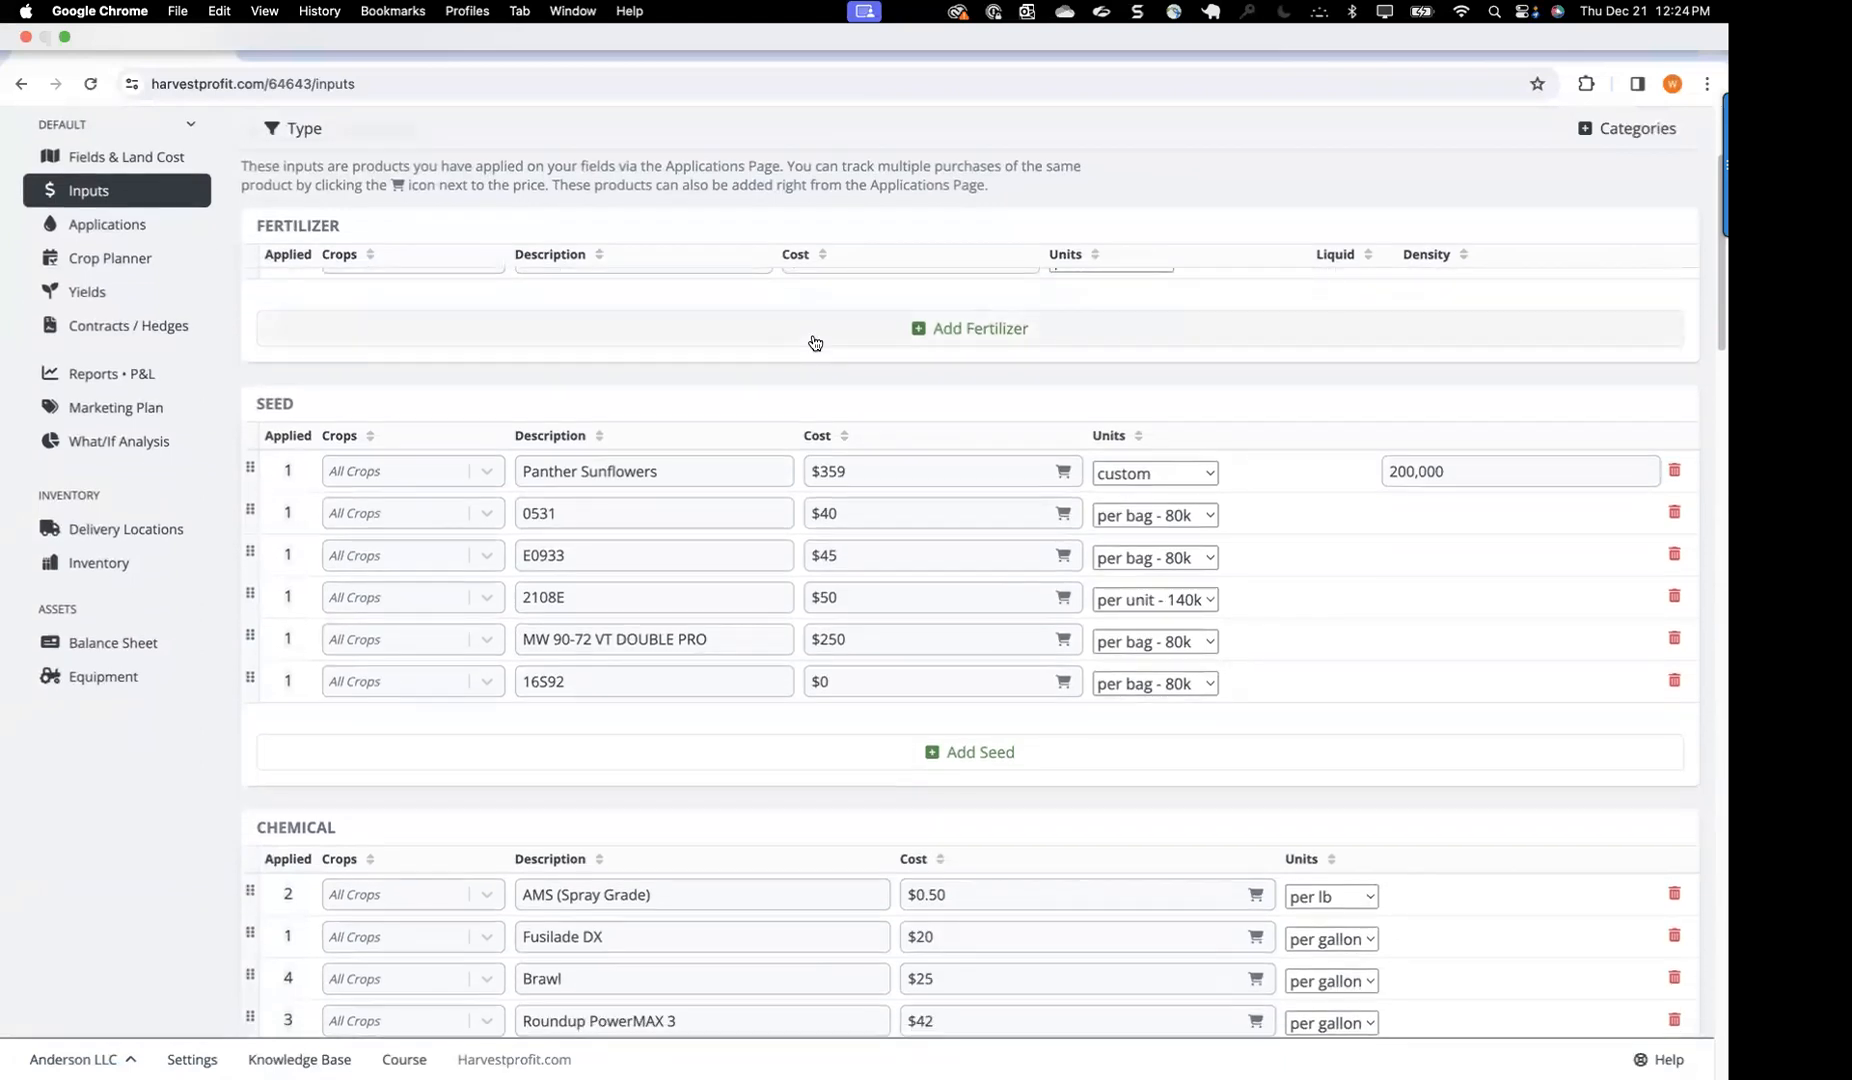
scroll(828, 376, down, 2)
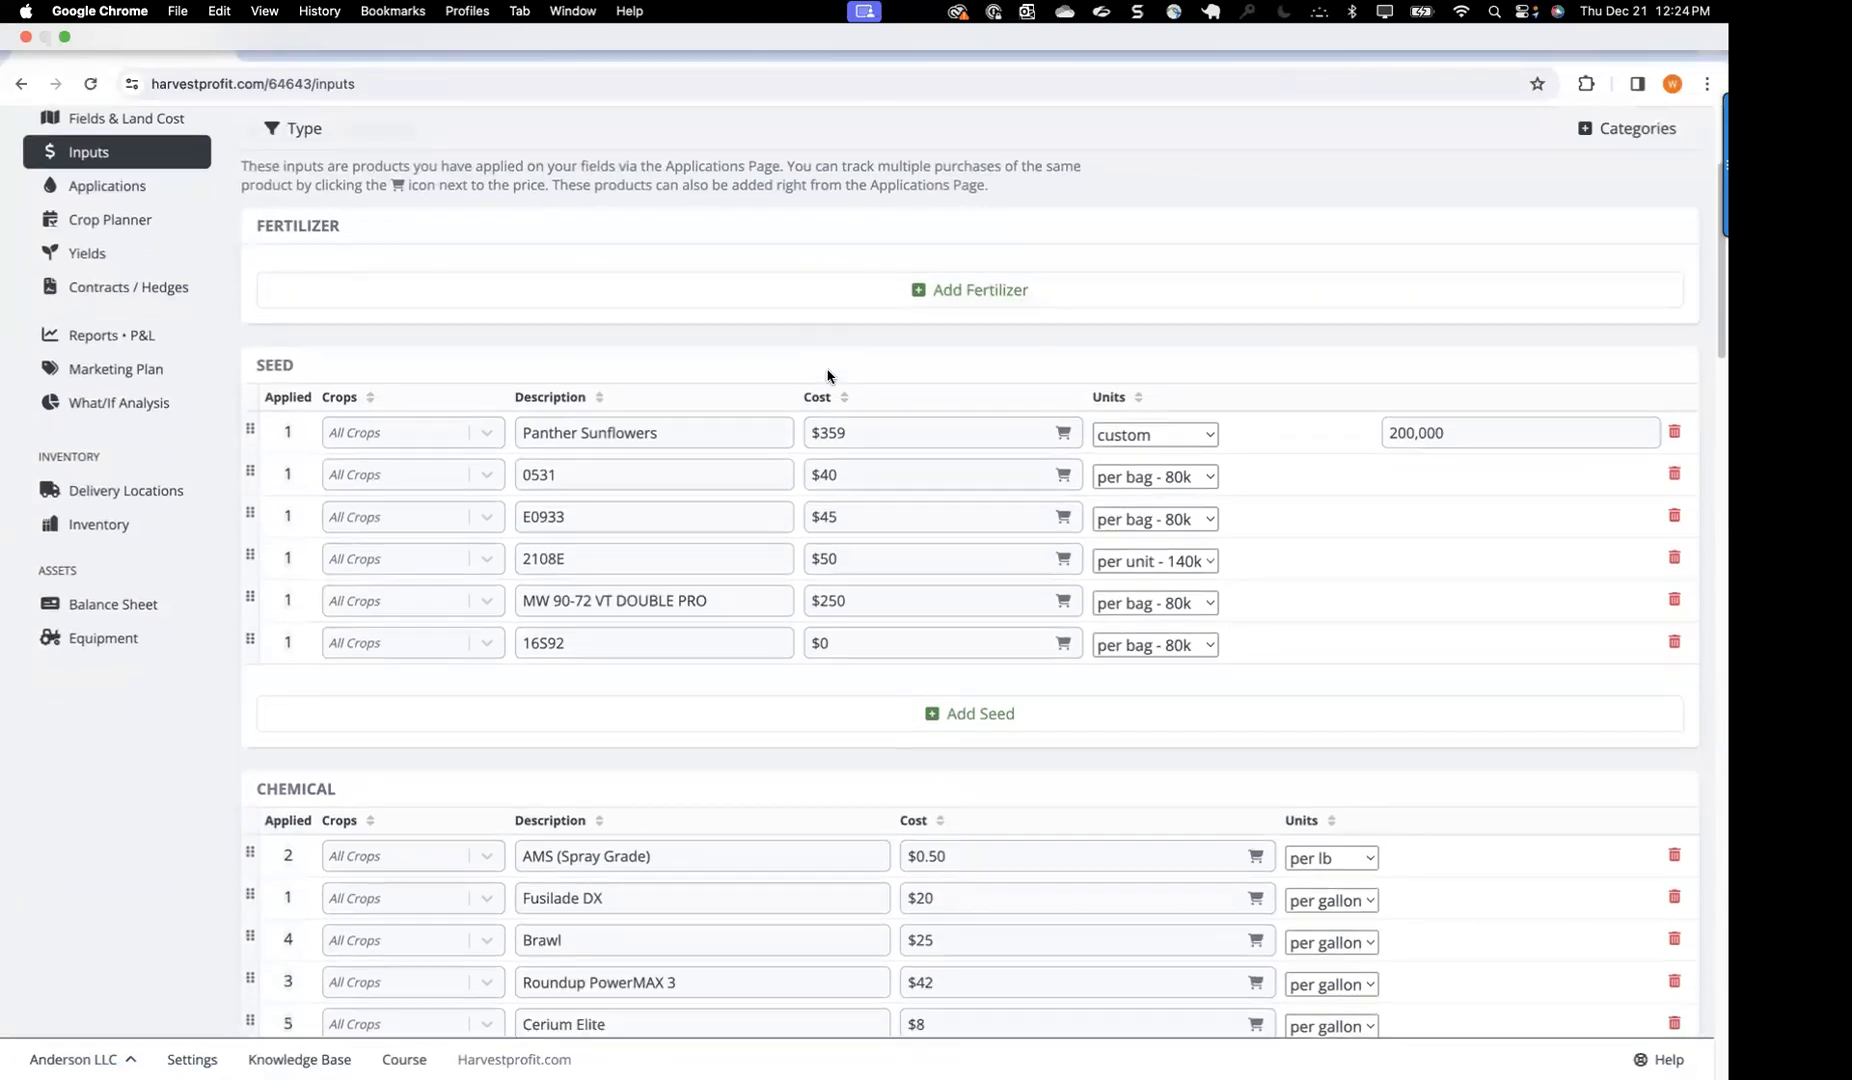
scroll(828, 376, down, 5)
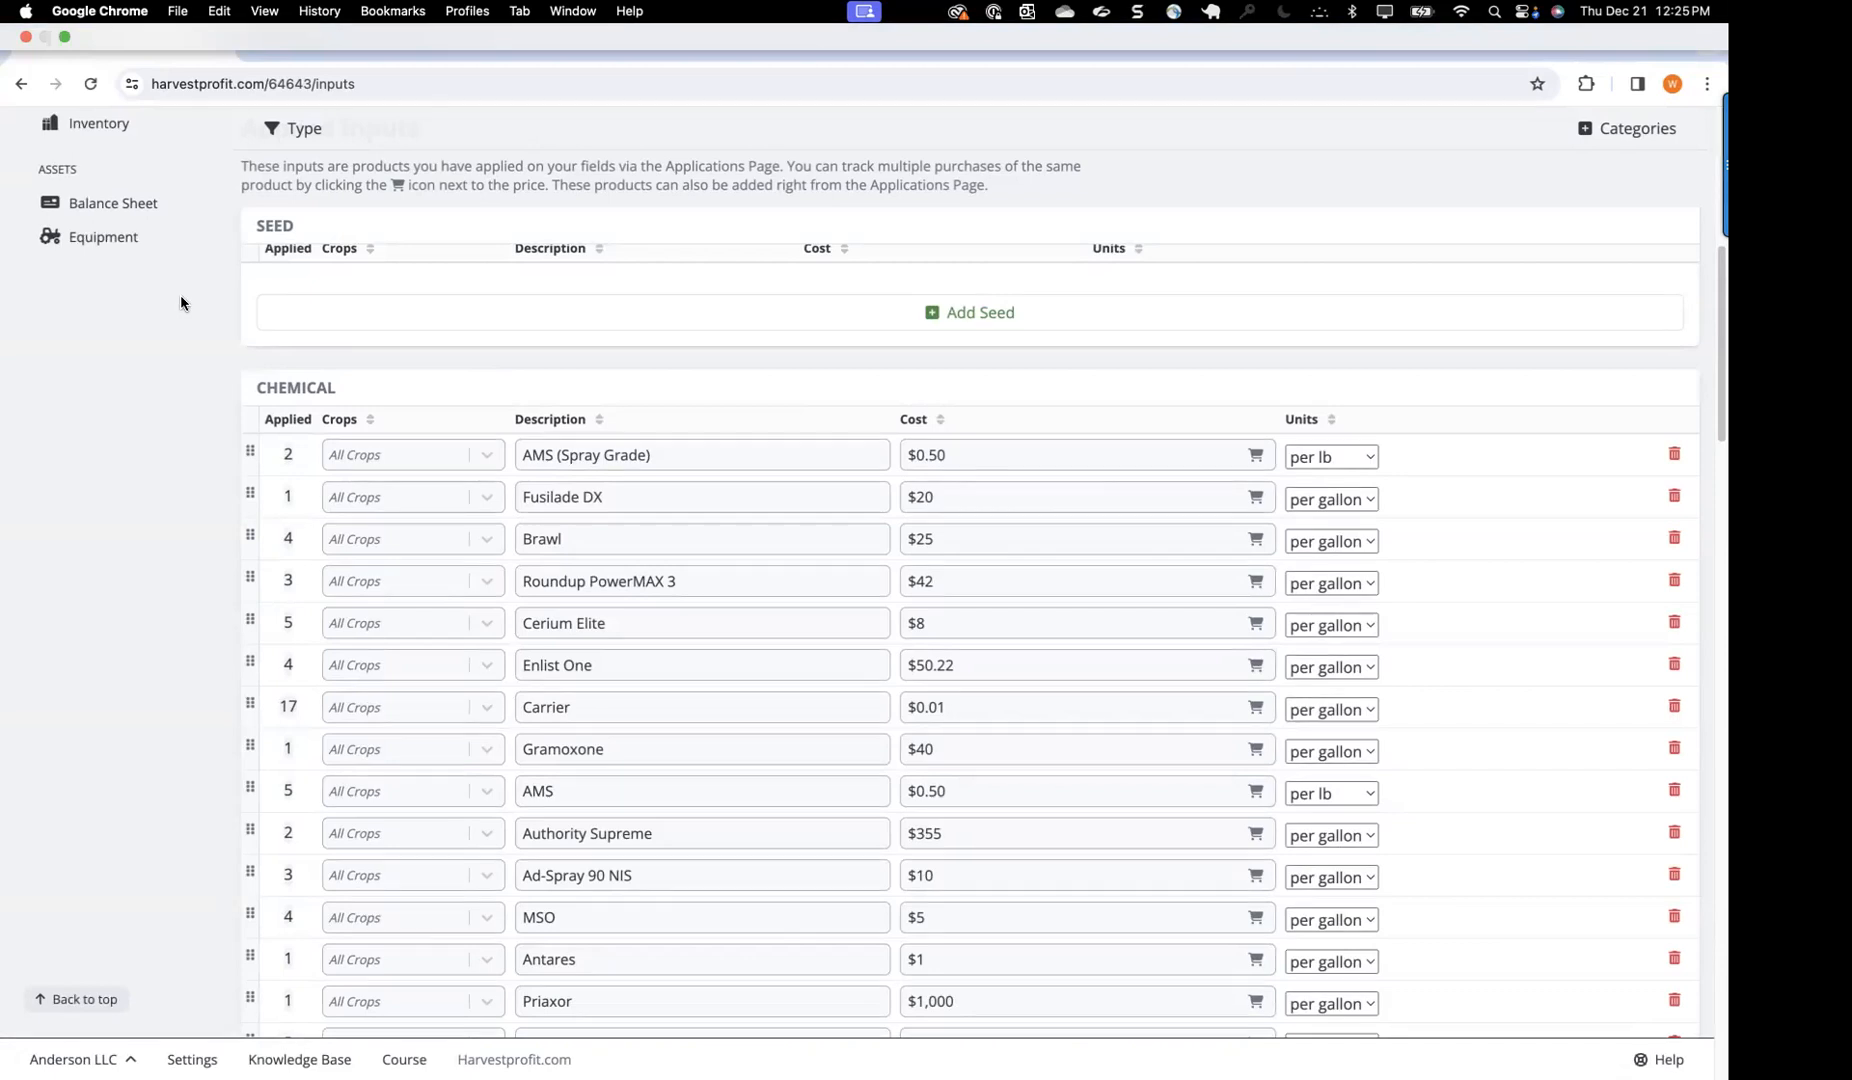
mouse_move(330, 50)
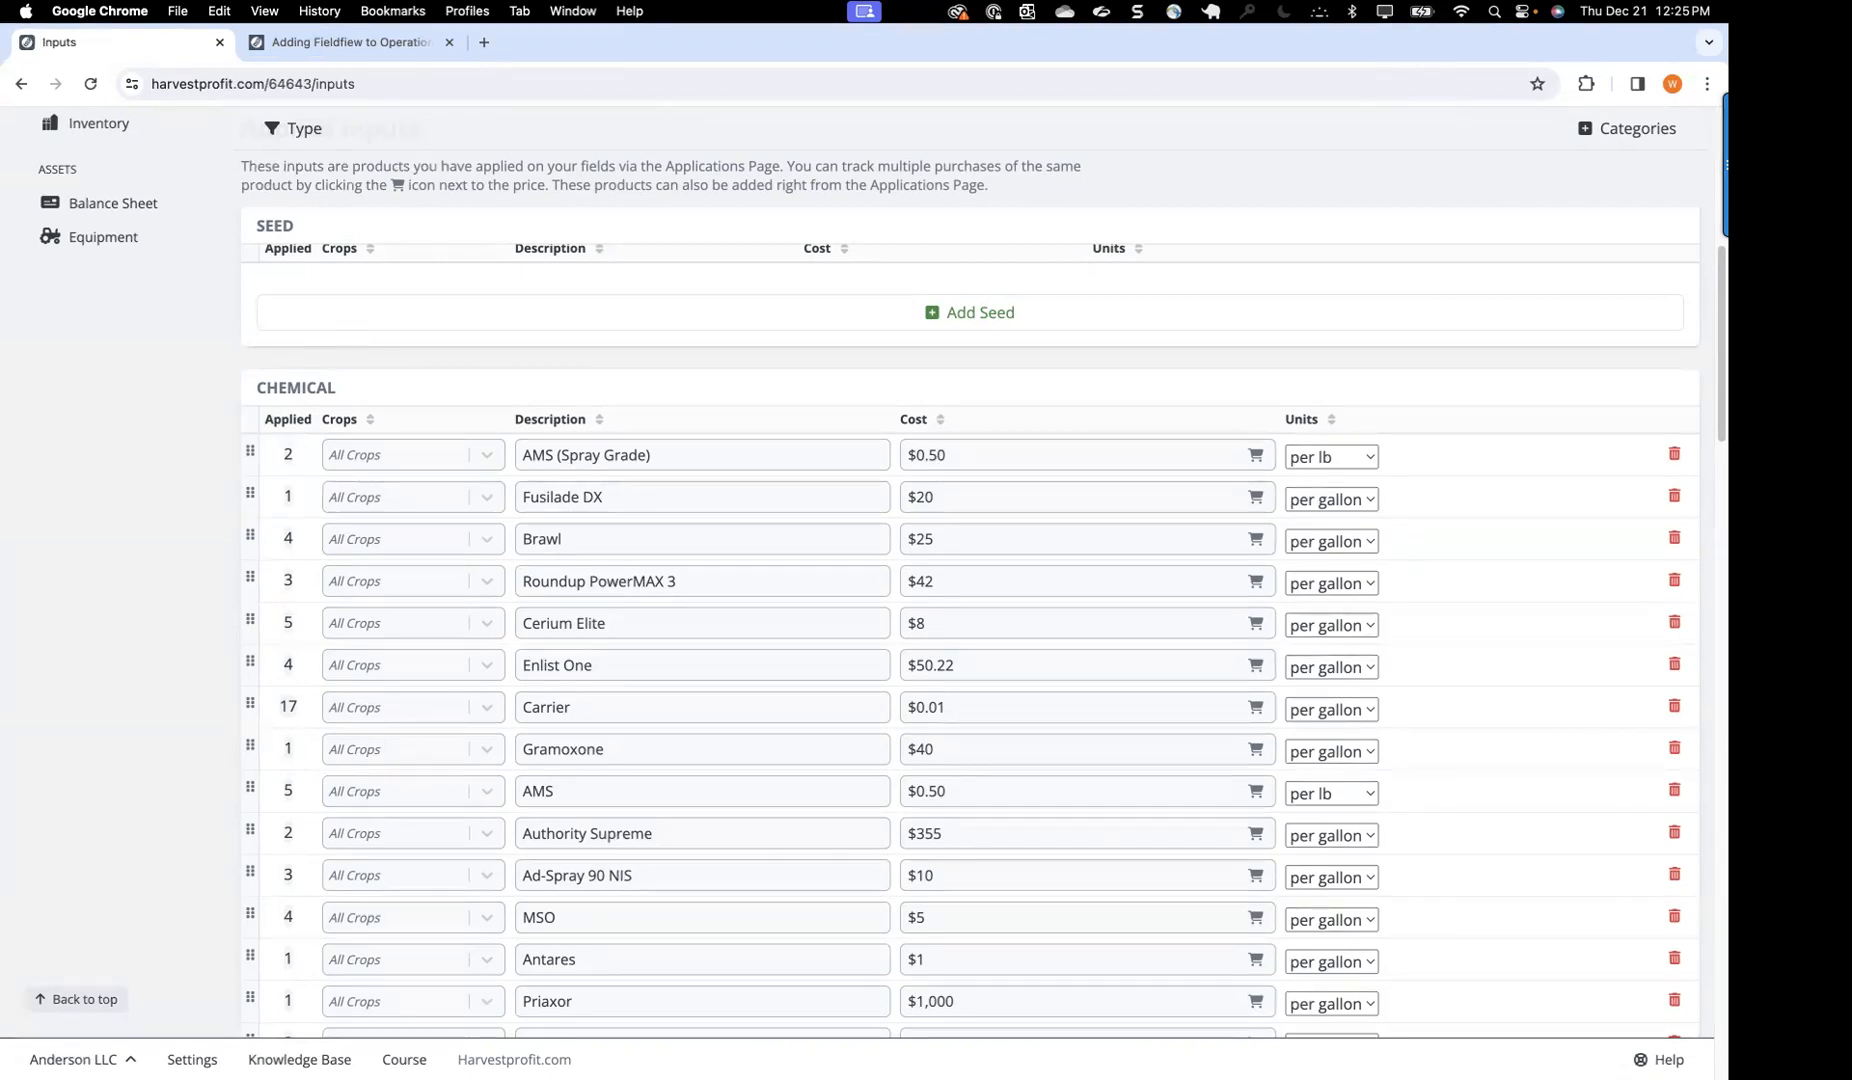
scroll(332, 343, up, 3)
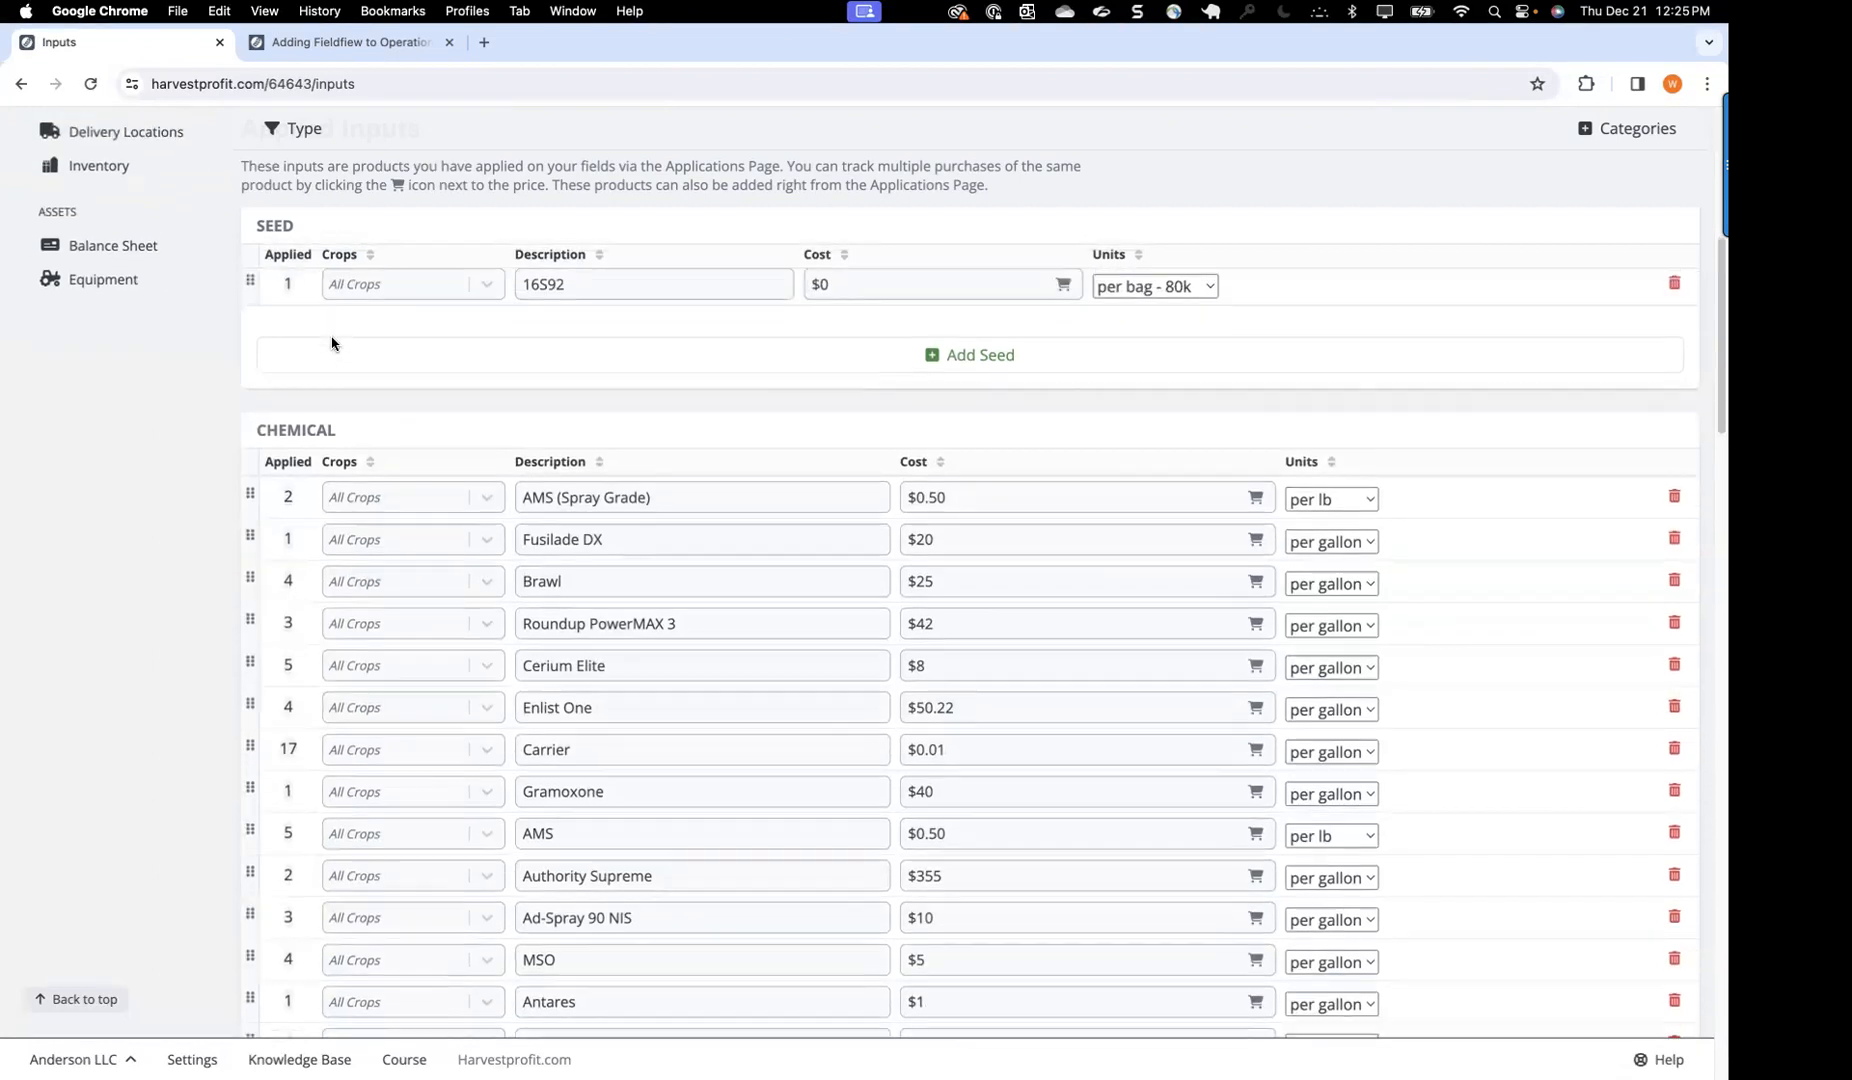
scroll(332, 343, up, 5)
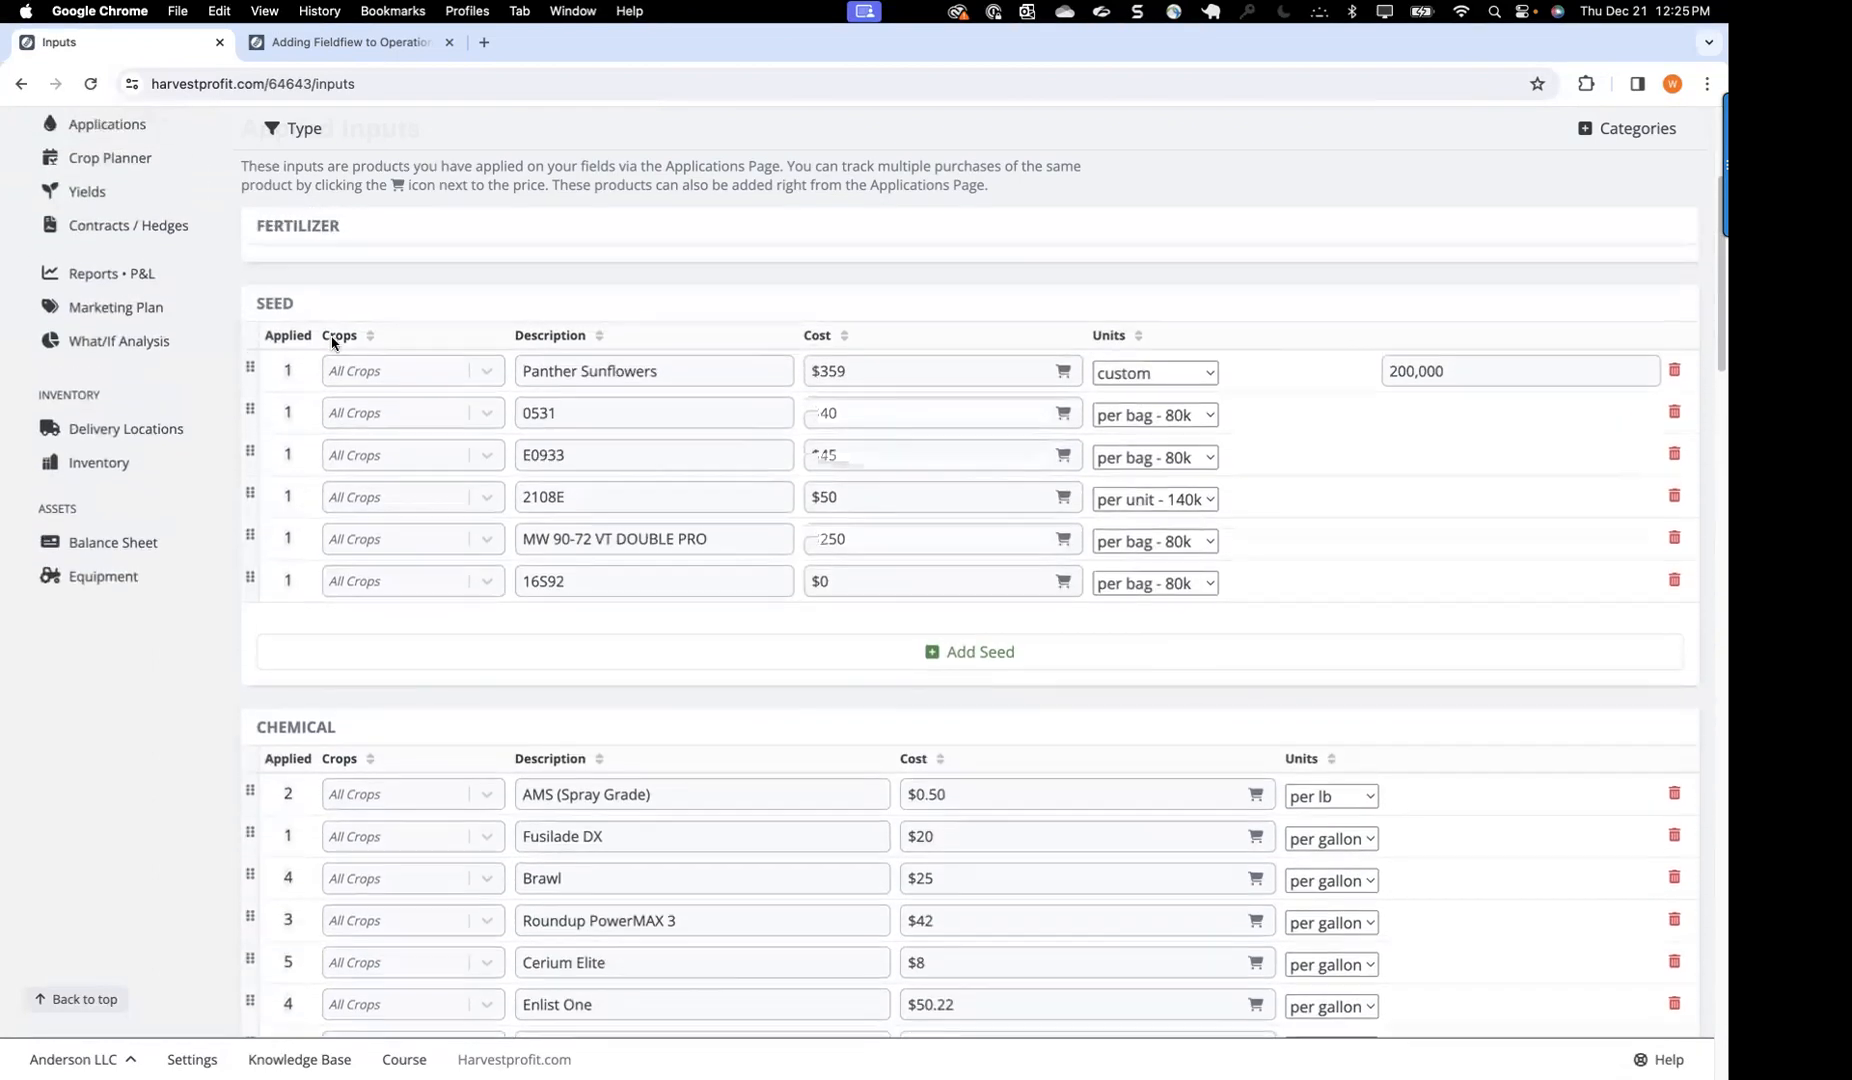
scroll(332, 343, up, 5)
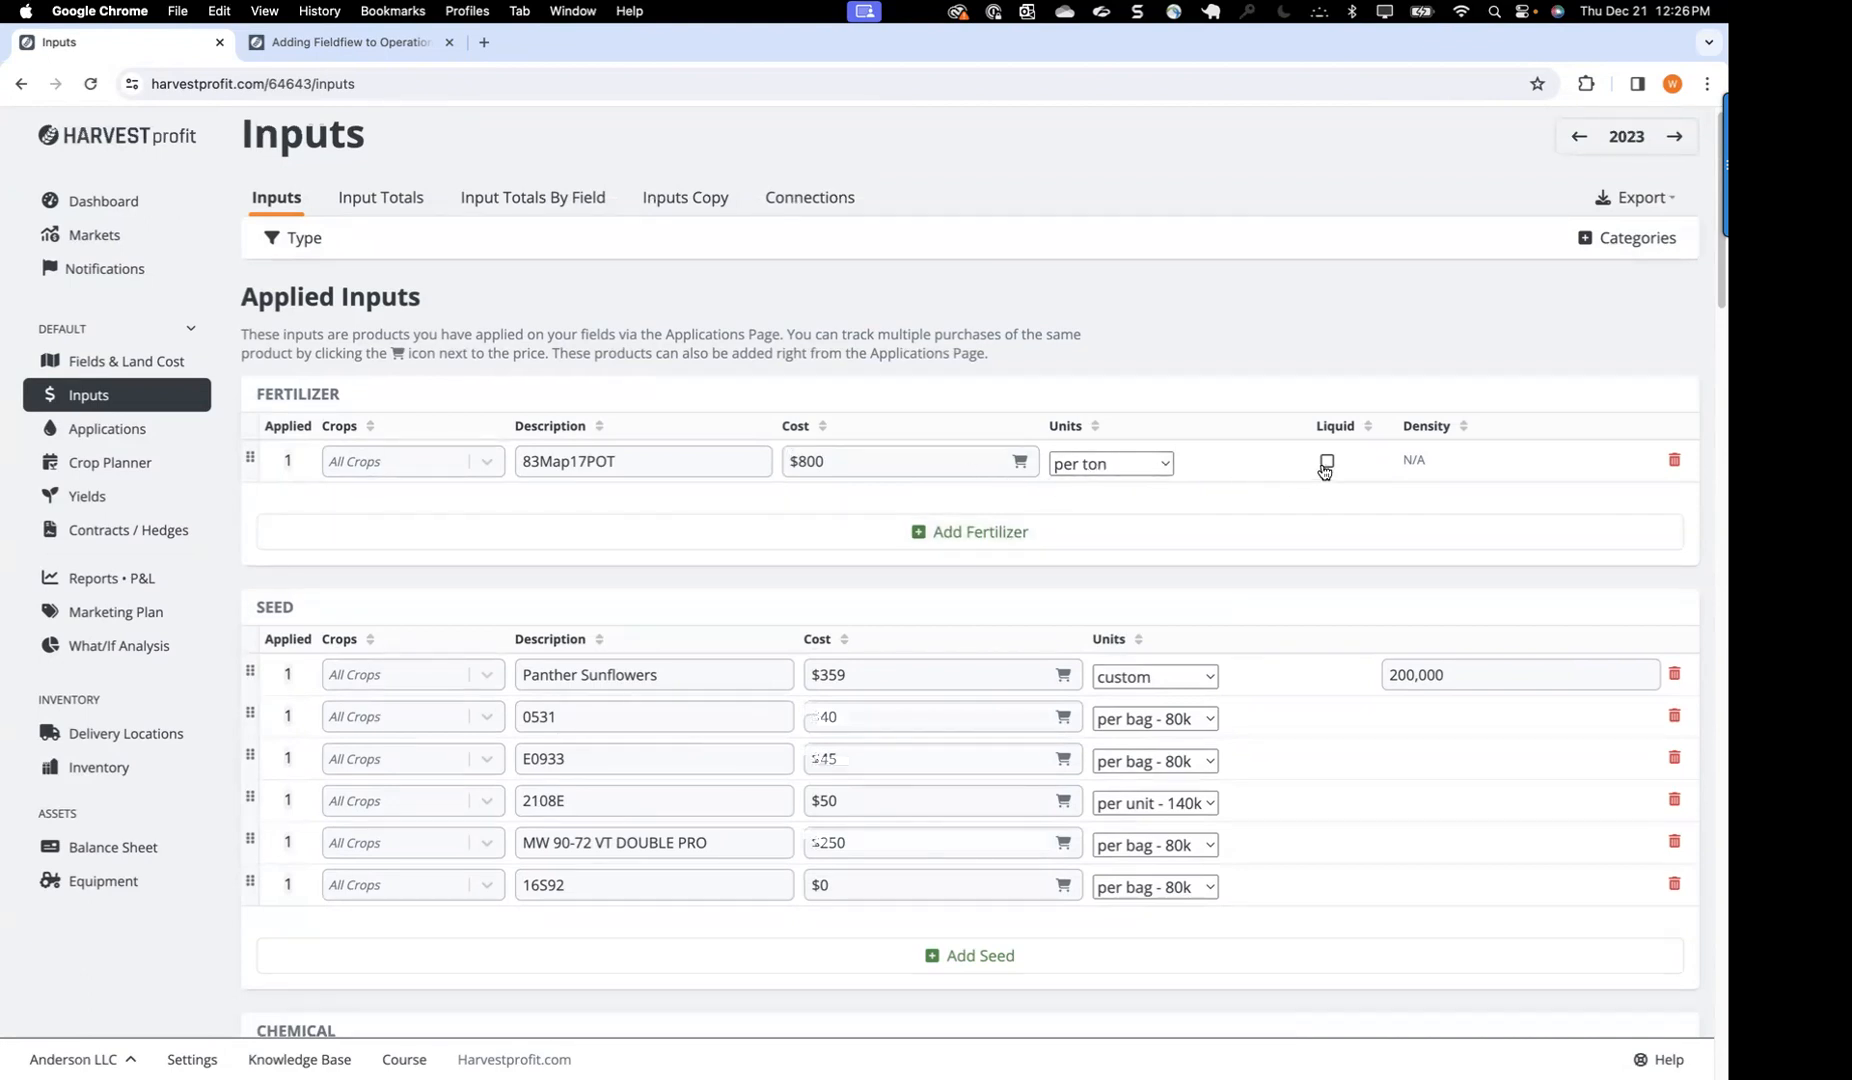
Step: Add a product purchase for the fertilizer 83Map17POT with a price of $750 and an amount of 10000
click(1019, 462)
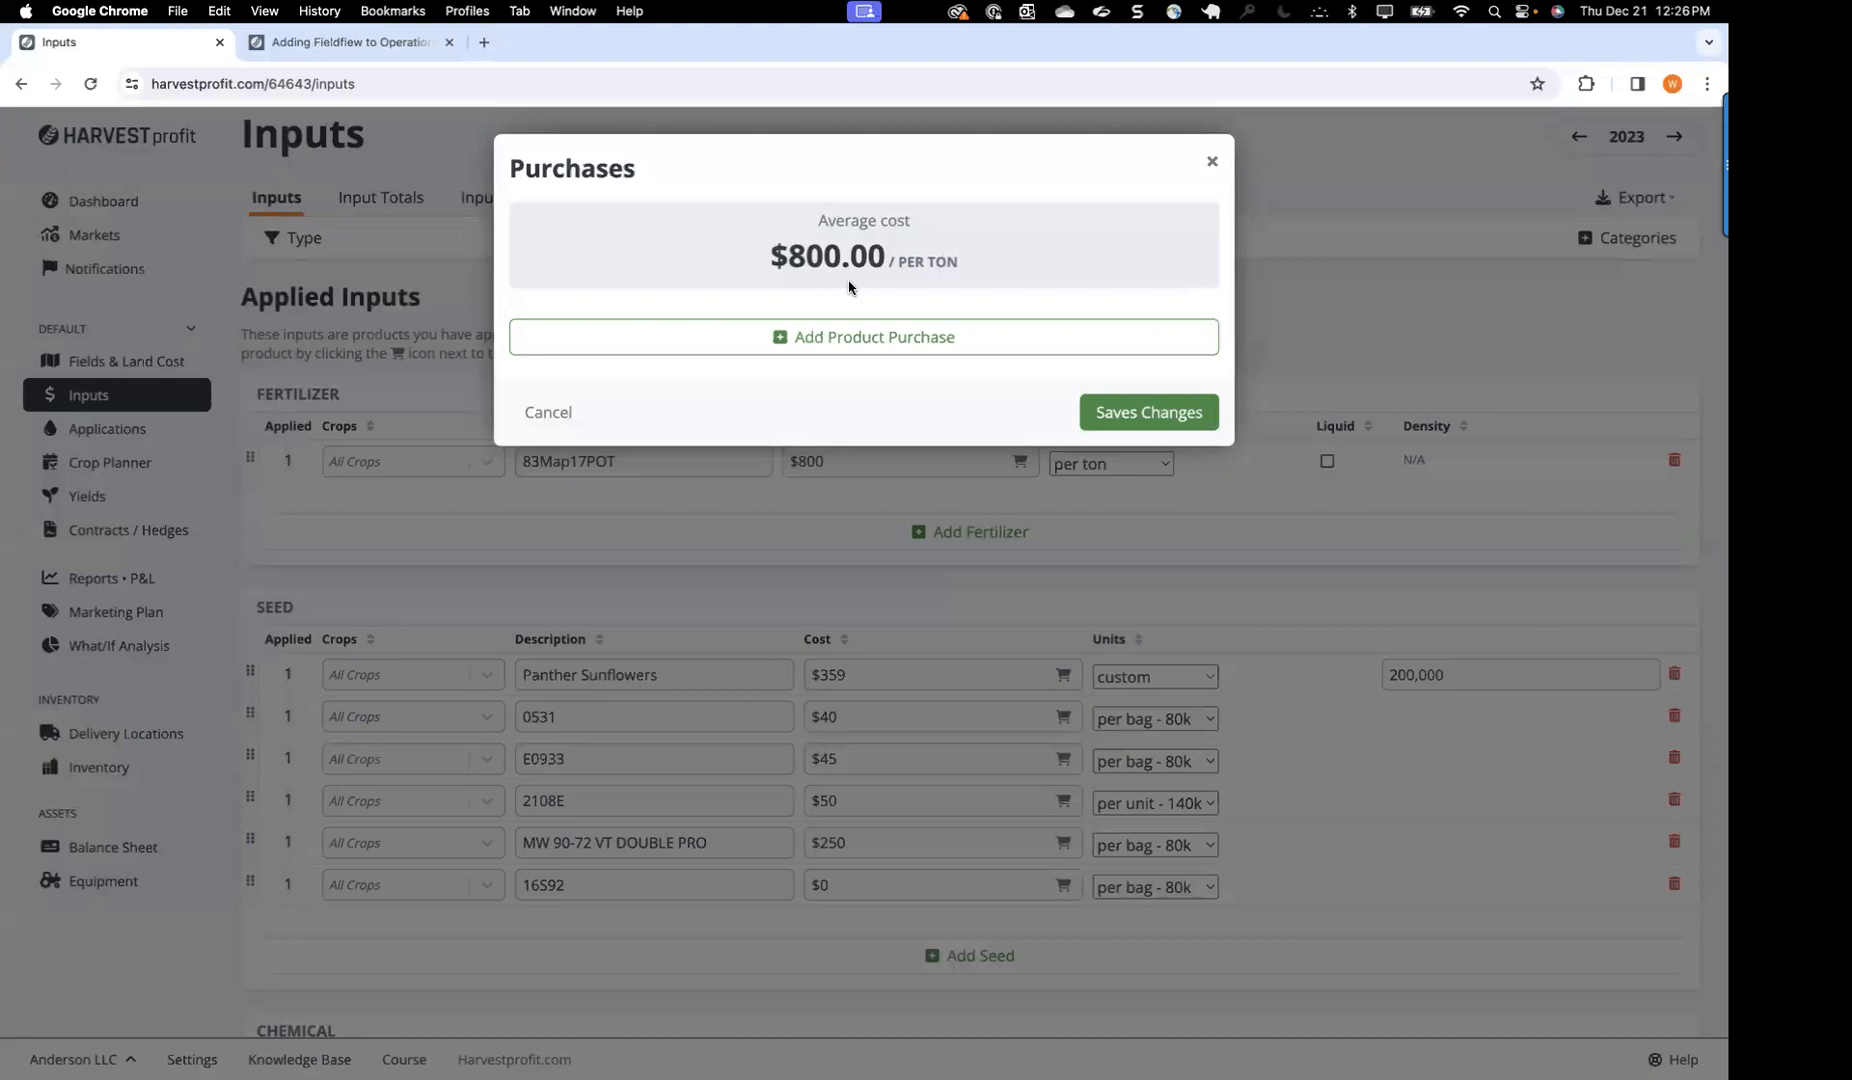
click(872, 345)
click(654, 398)
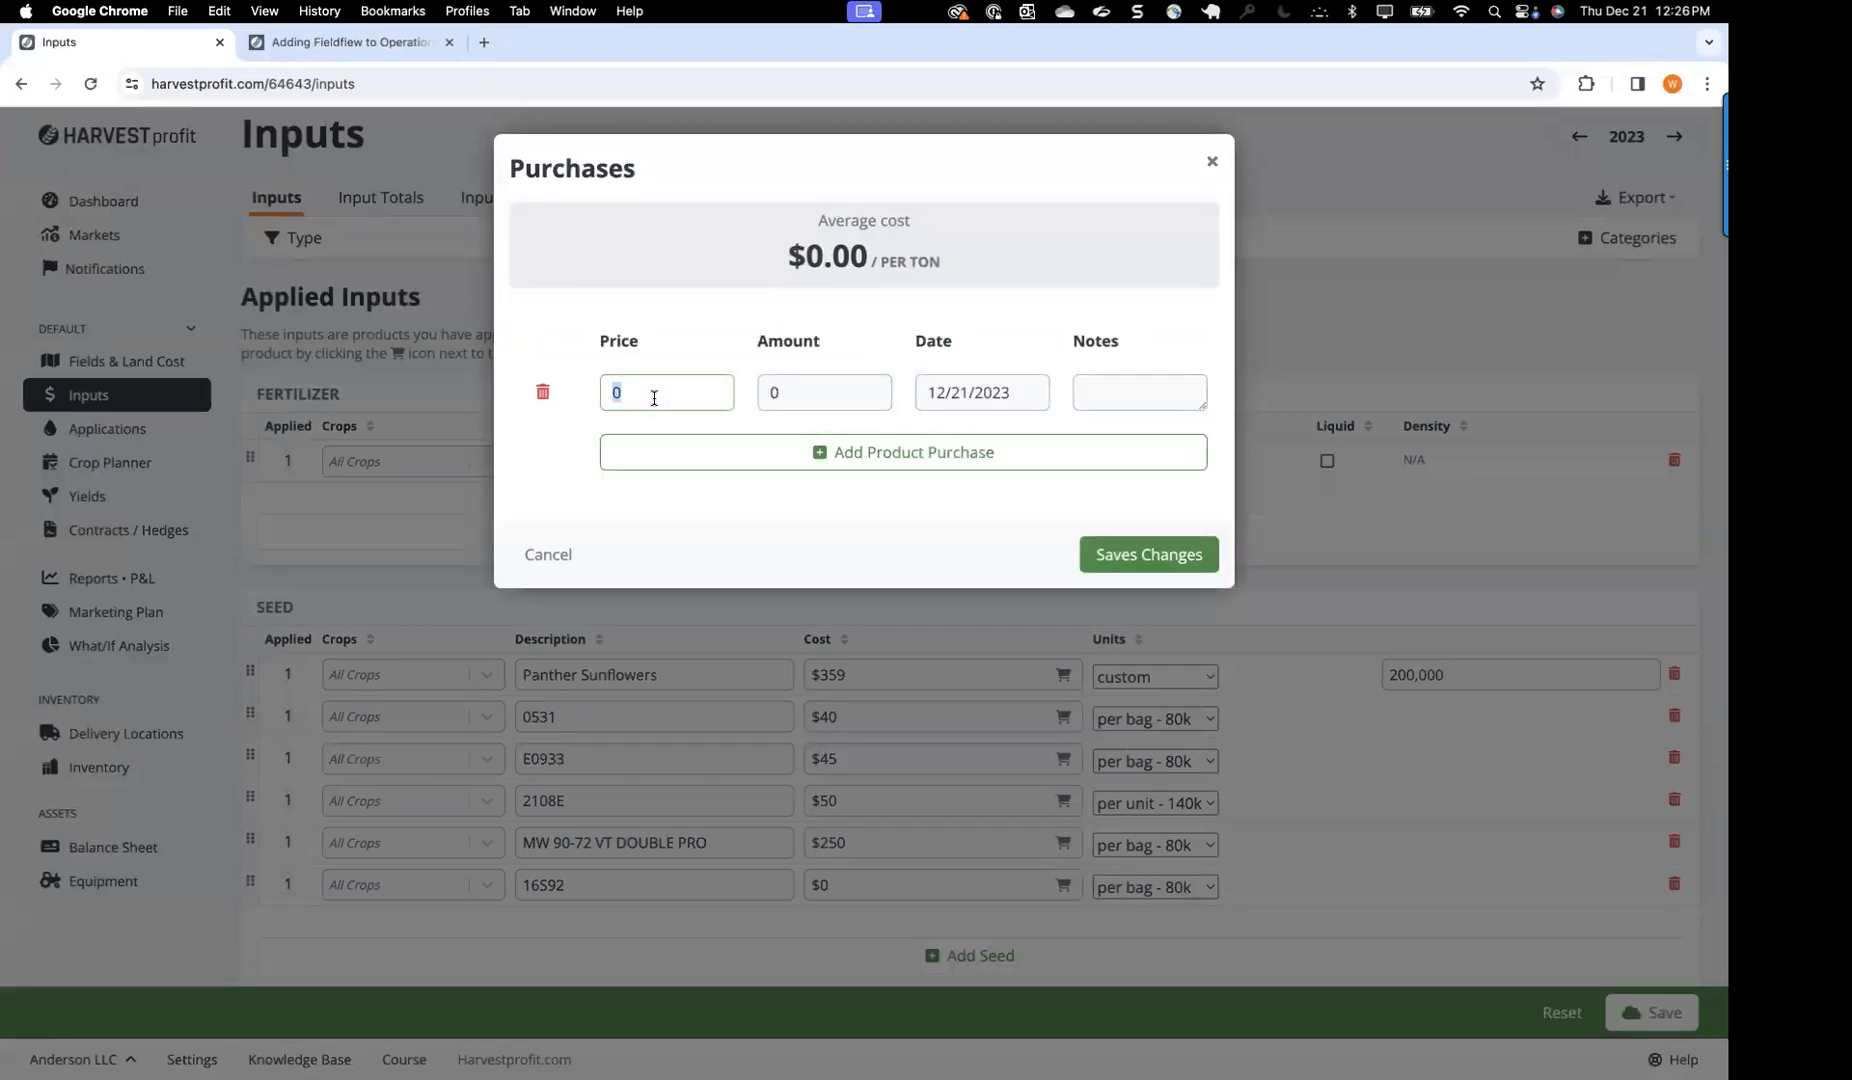
text(750)
click(775, 391)
text(10000)
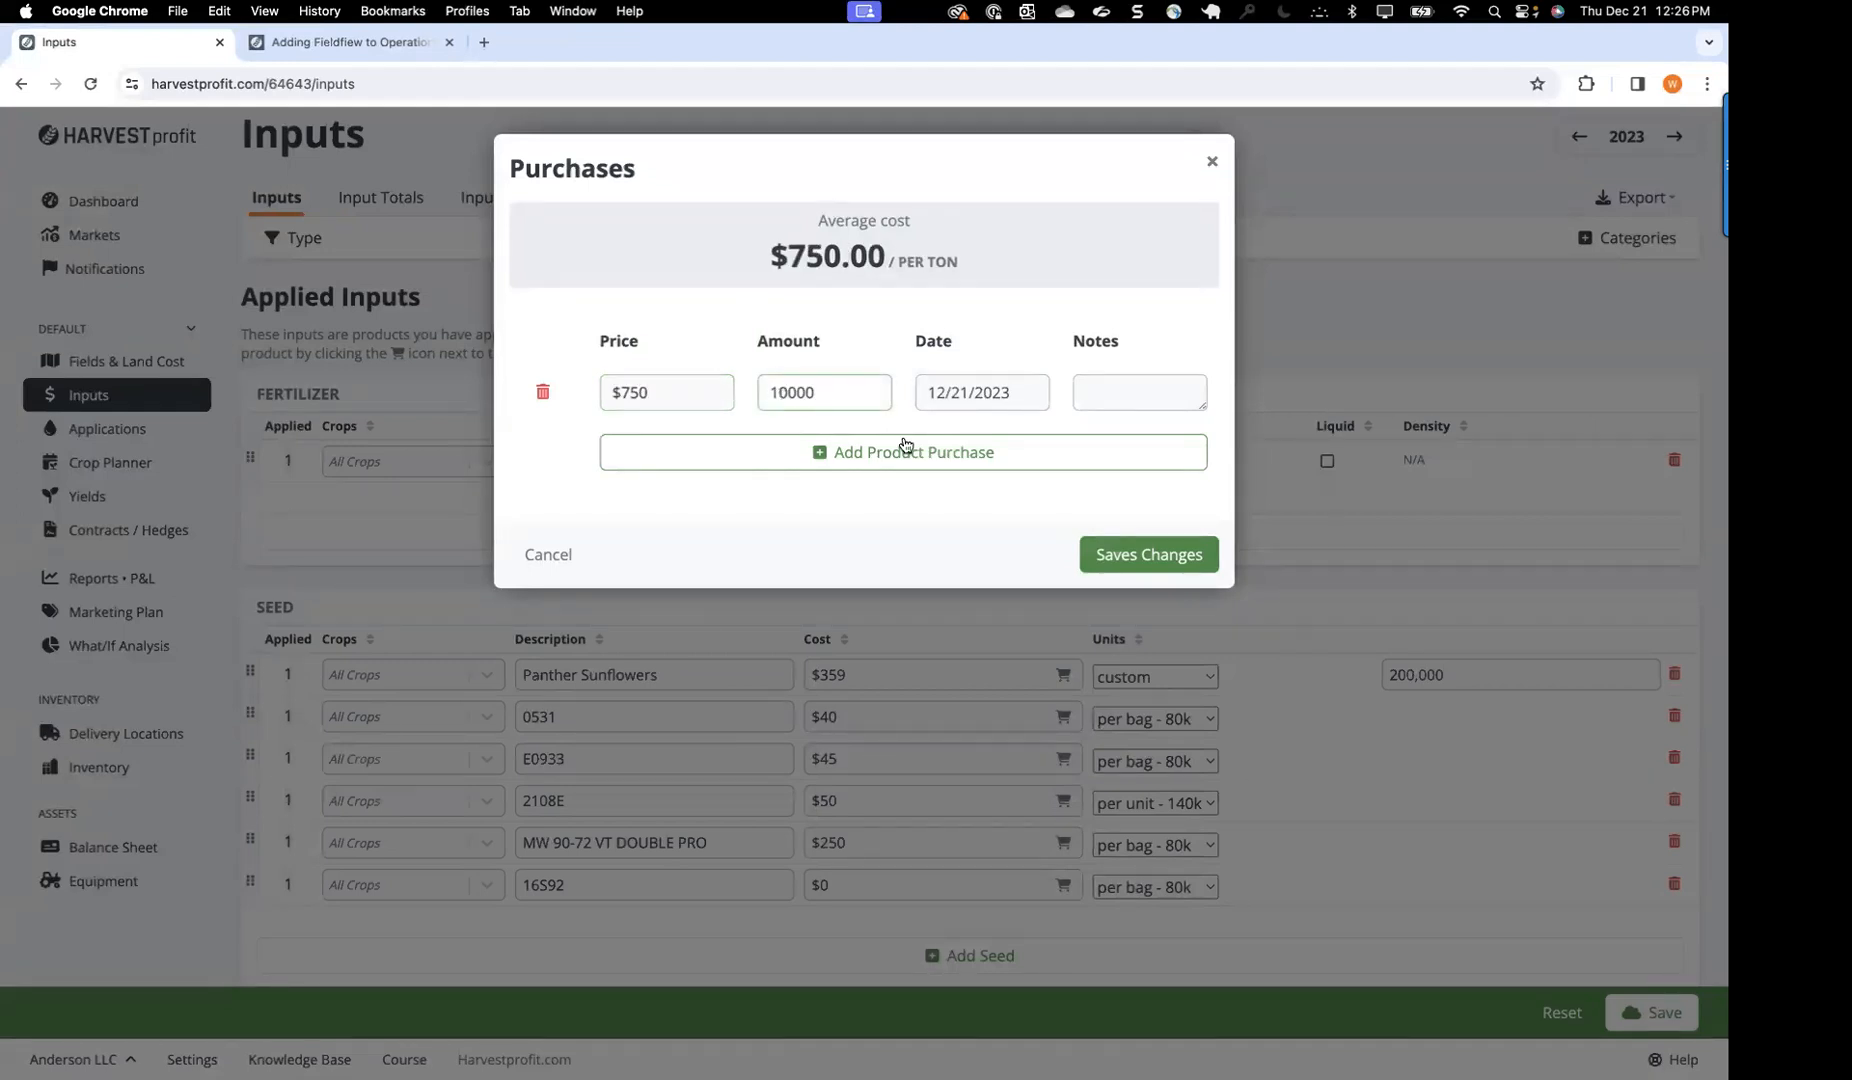
Step: Add a second 83Map17POT purchase at $800 with an amount of 2000, and save the purchases and the inputs
click(1005, 460)
click(663, 448)
text(800)
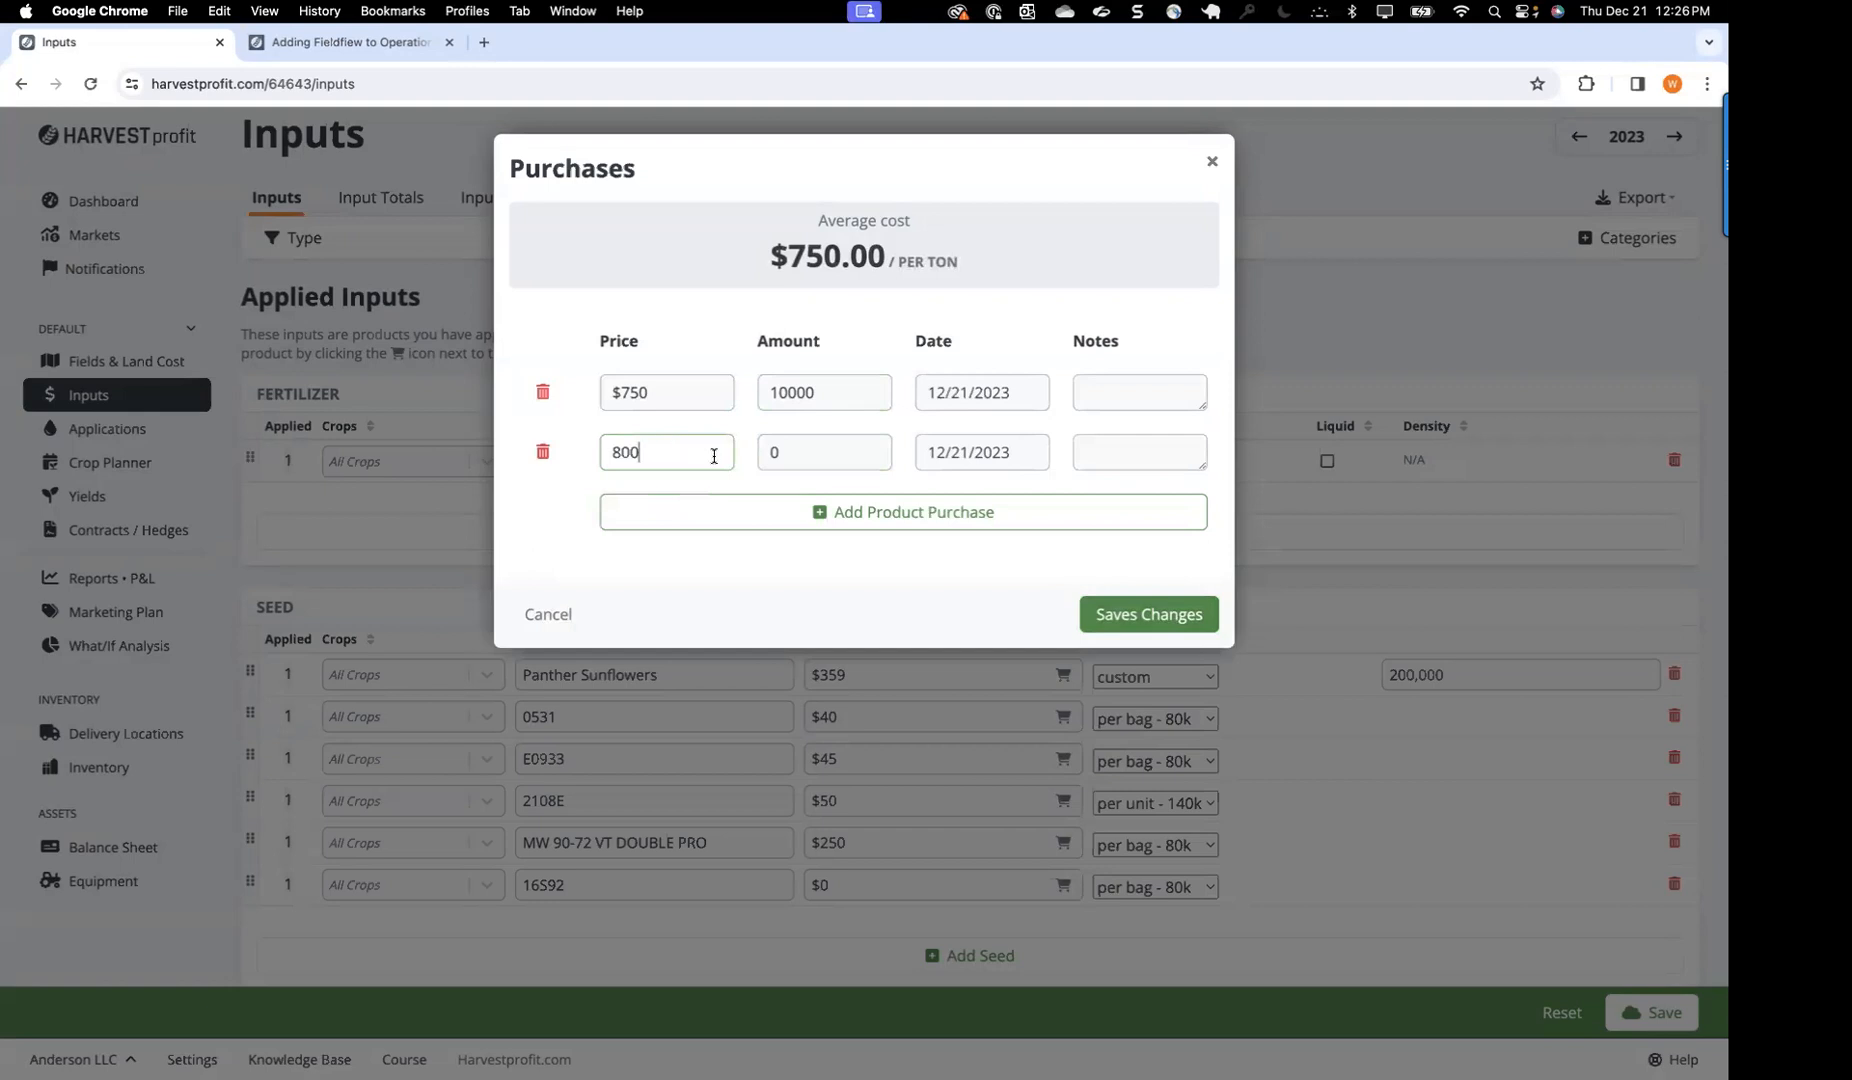
click(780, 452)
click(841, 391)
click(803, 447)
key(BackSpace)
text(2000)
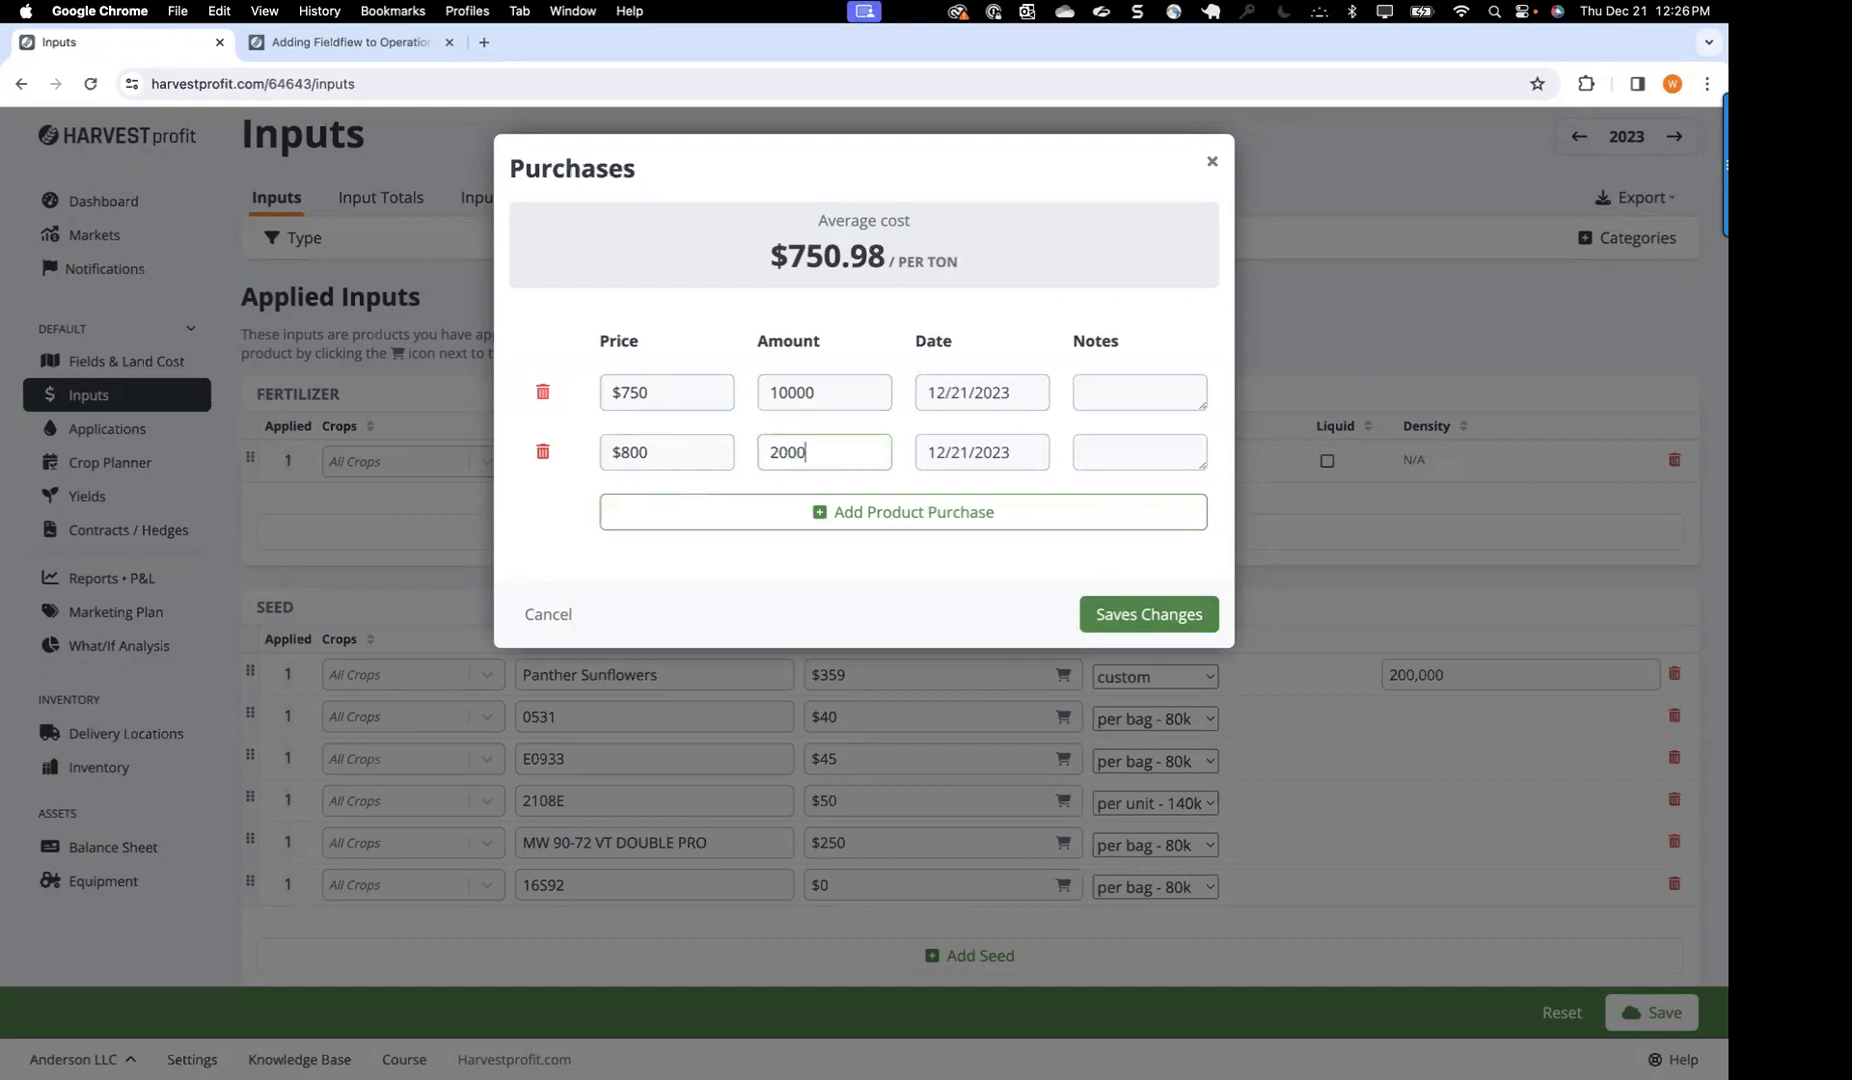
click(1147, 614)
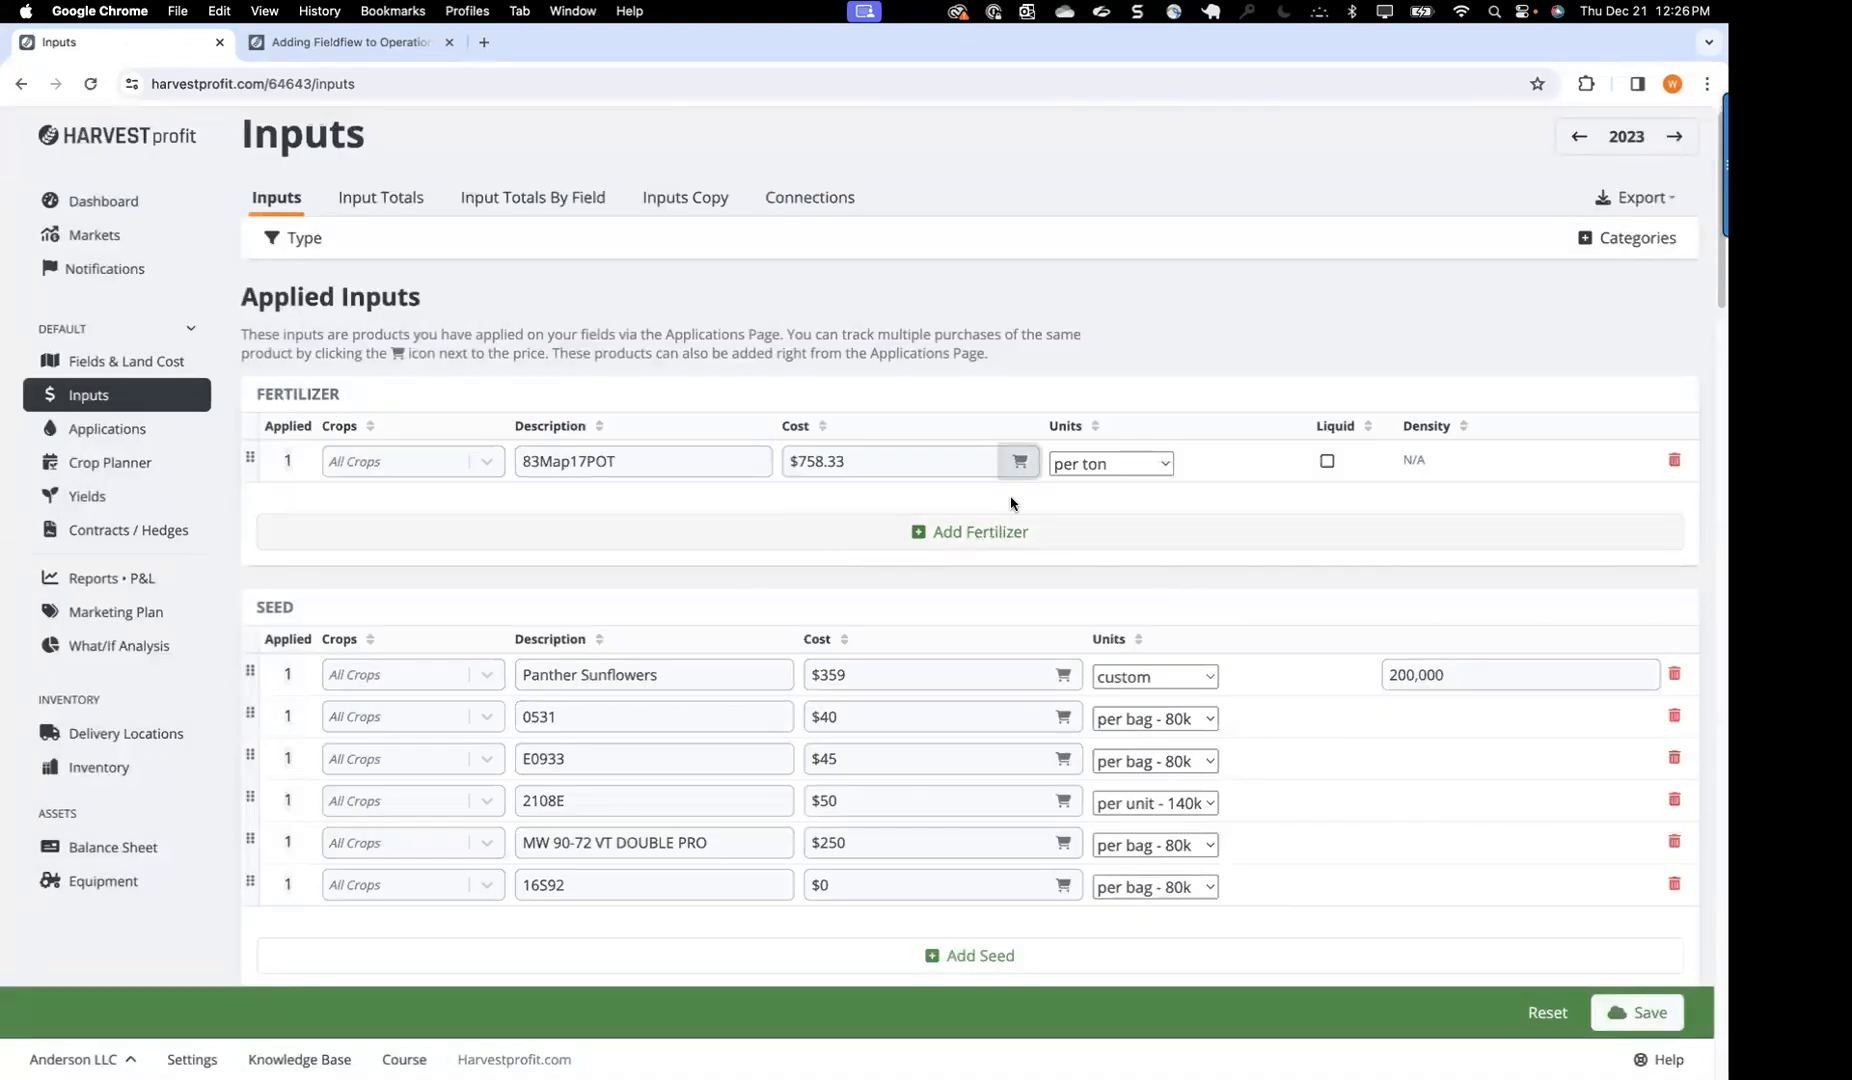
click(1643, 1010)
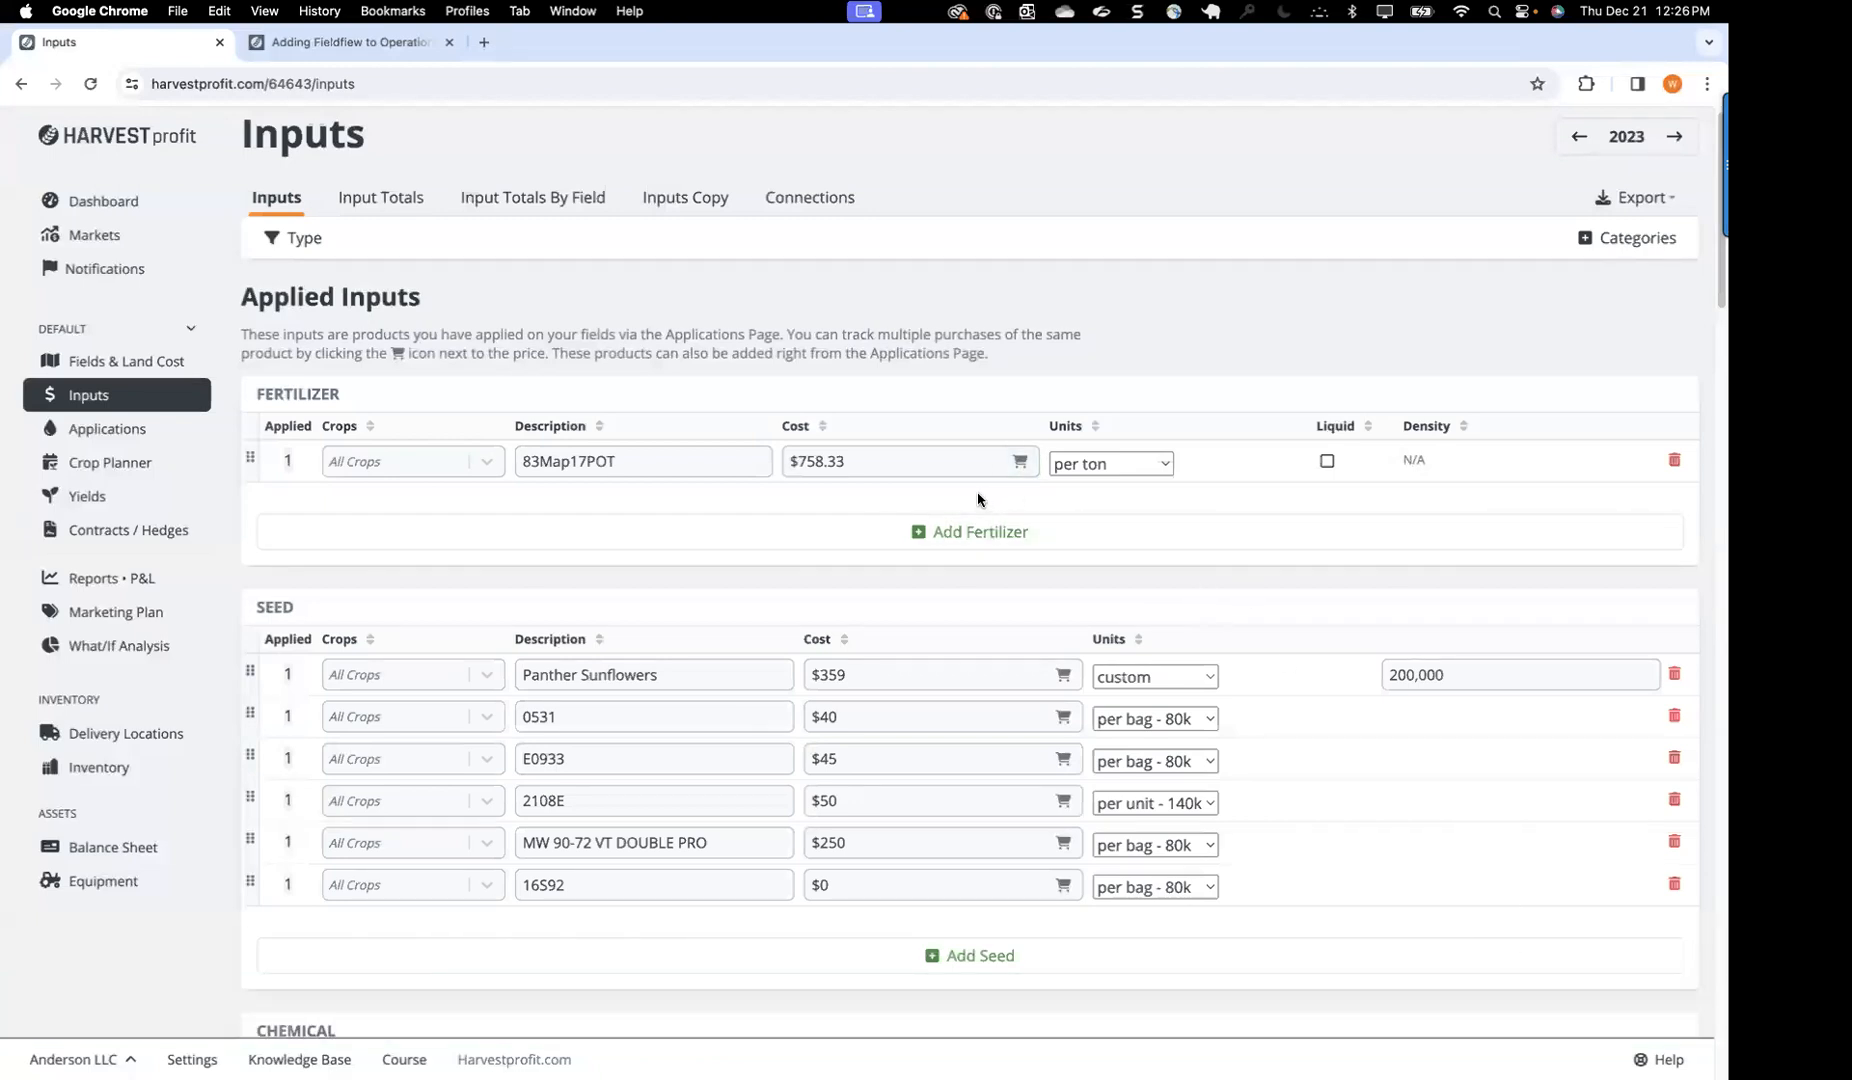
Step: Check the recorded purchases and average cost of 83Map17POT, and close them without changes
scroll(975, 495, down, 1)
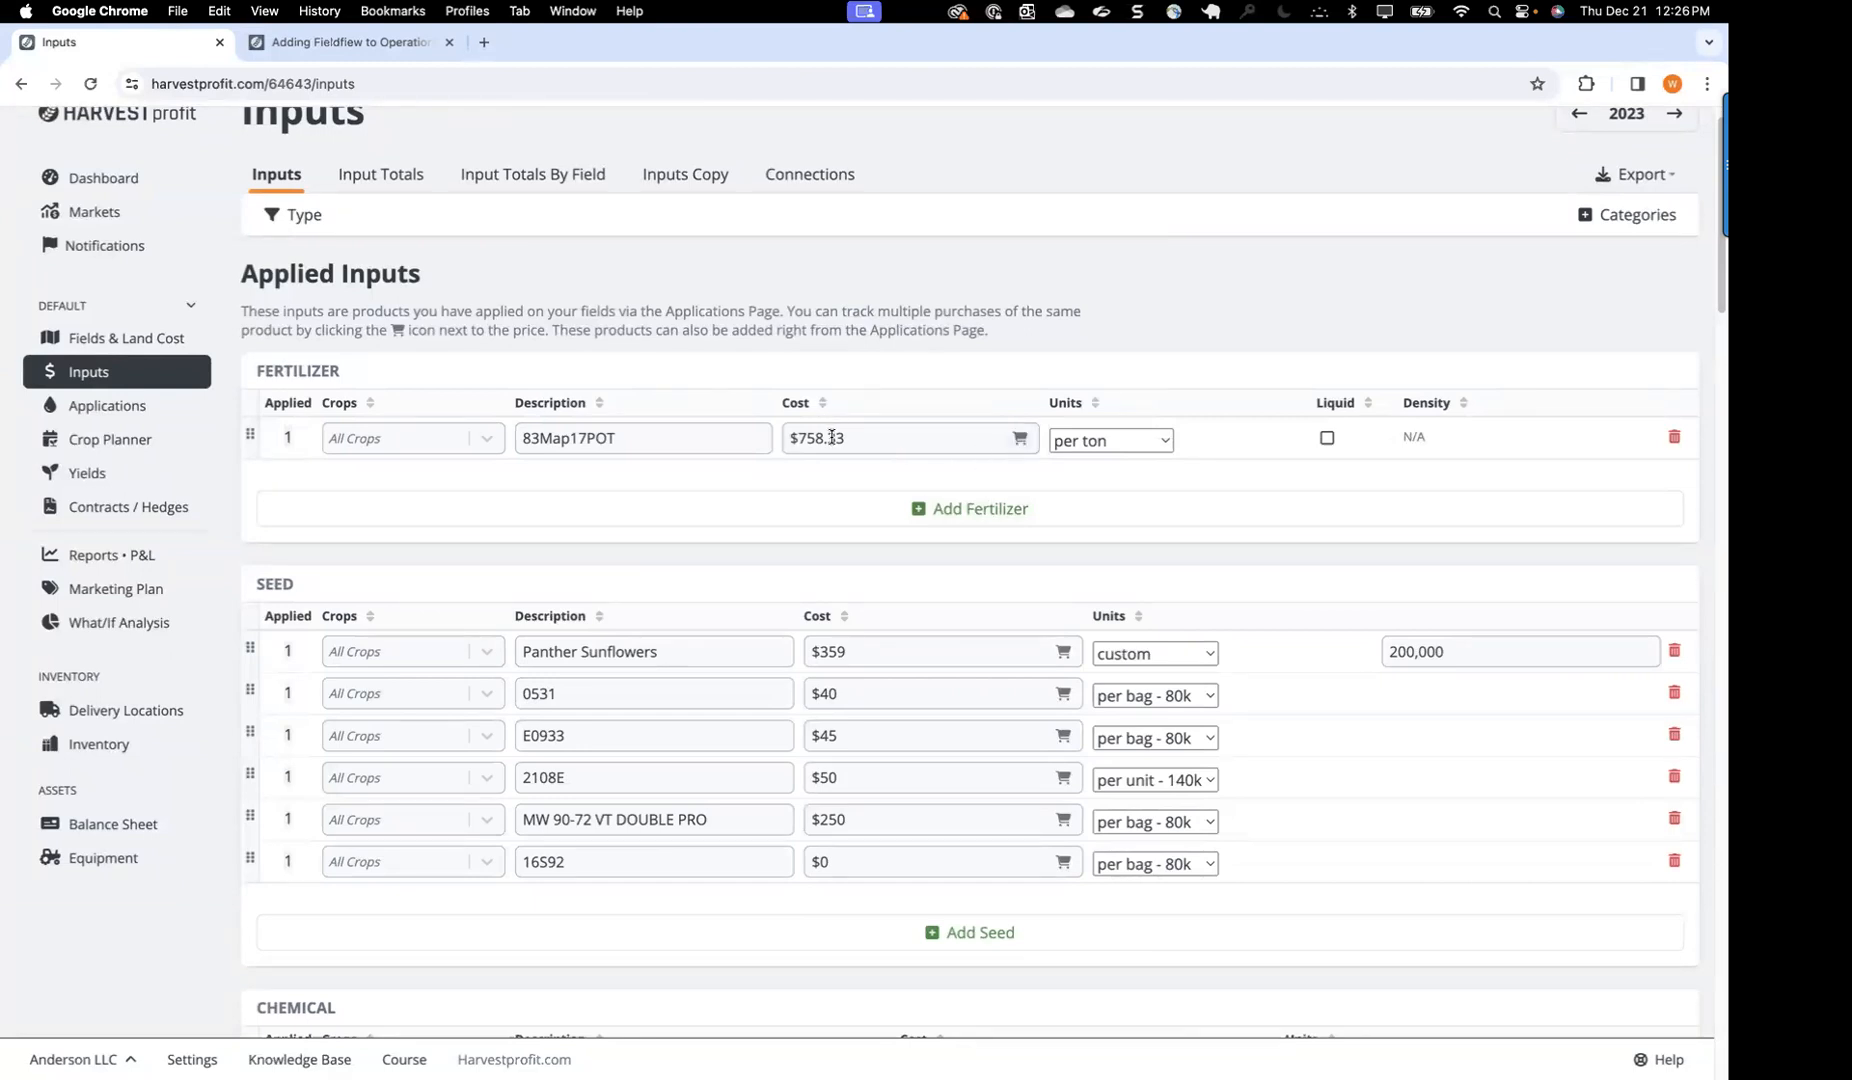
click(1019, 438)
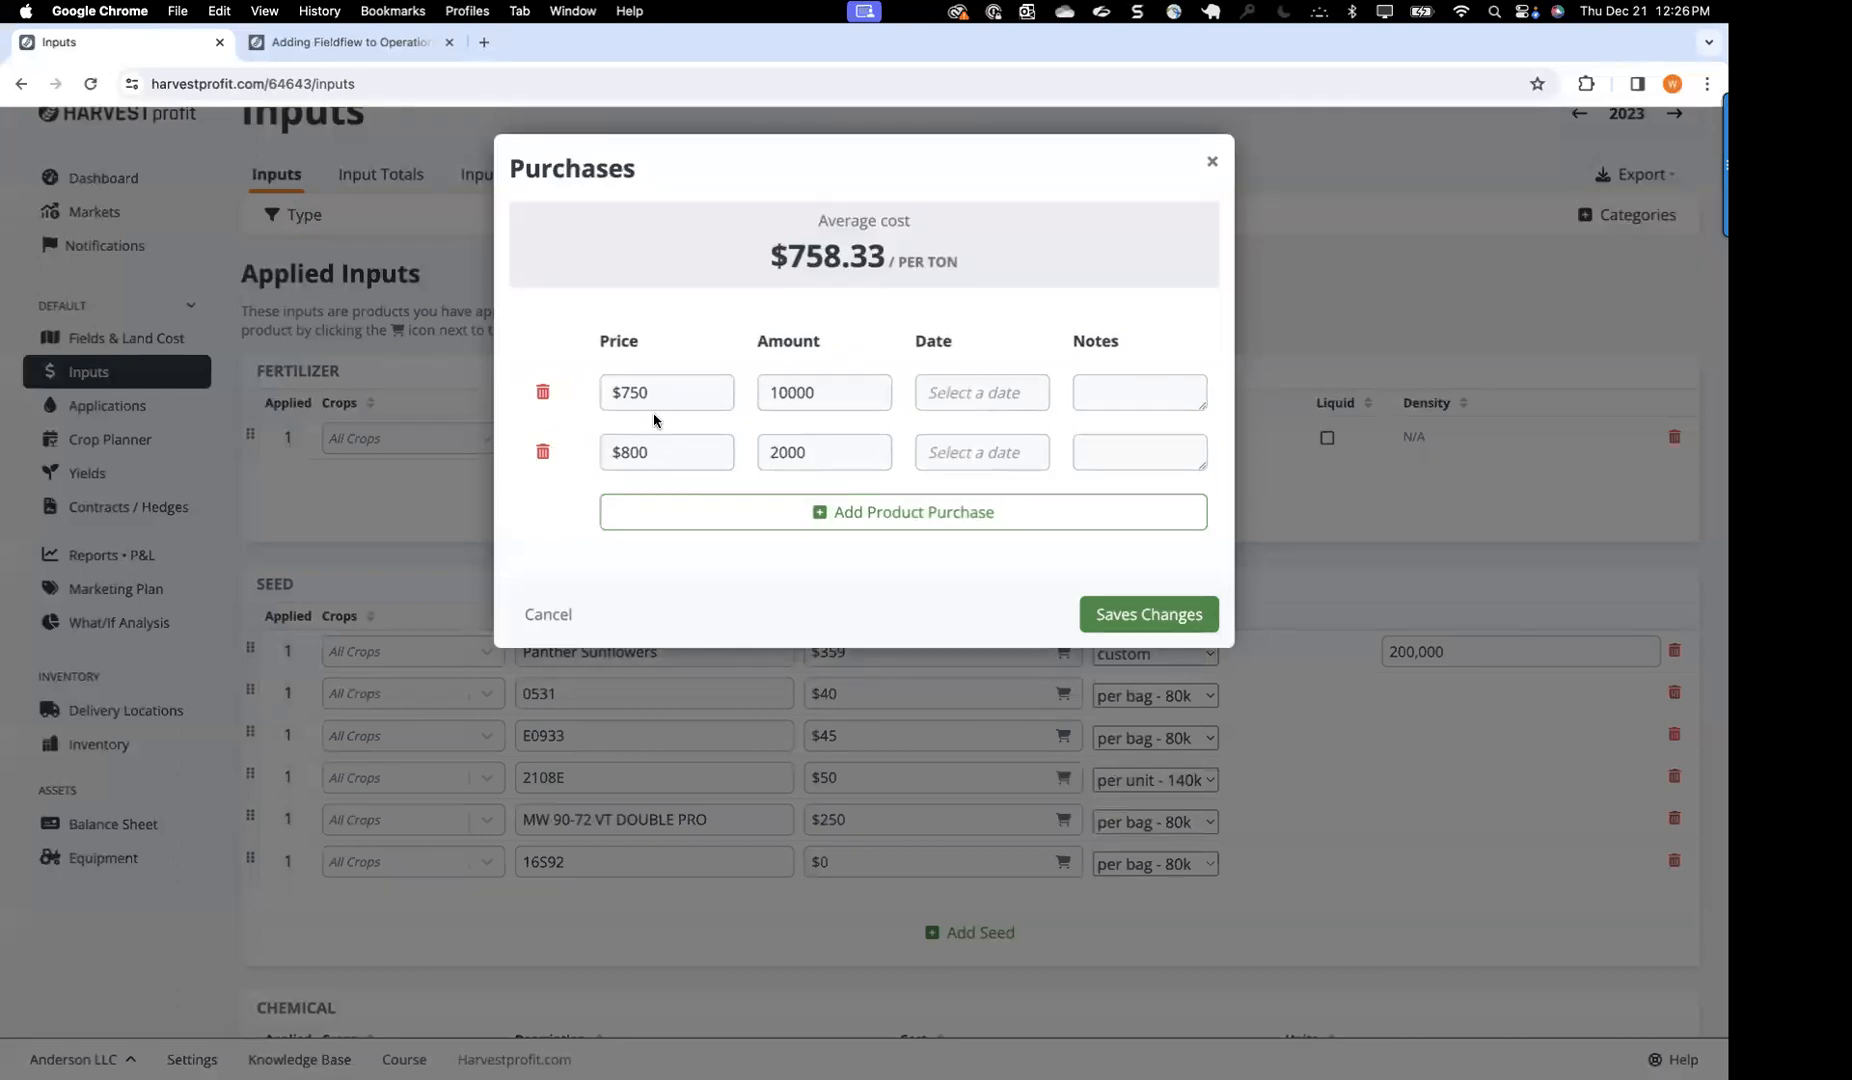
drag(786, 255, 840, 257)
click(1268, 316)
click(1212, 162)
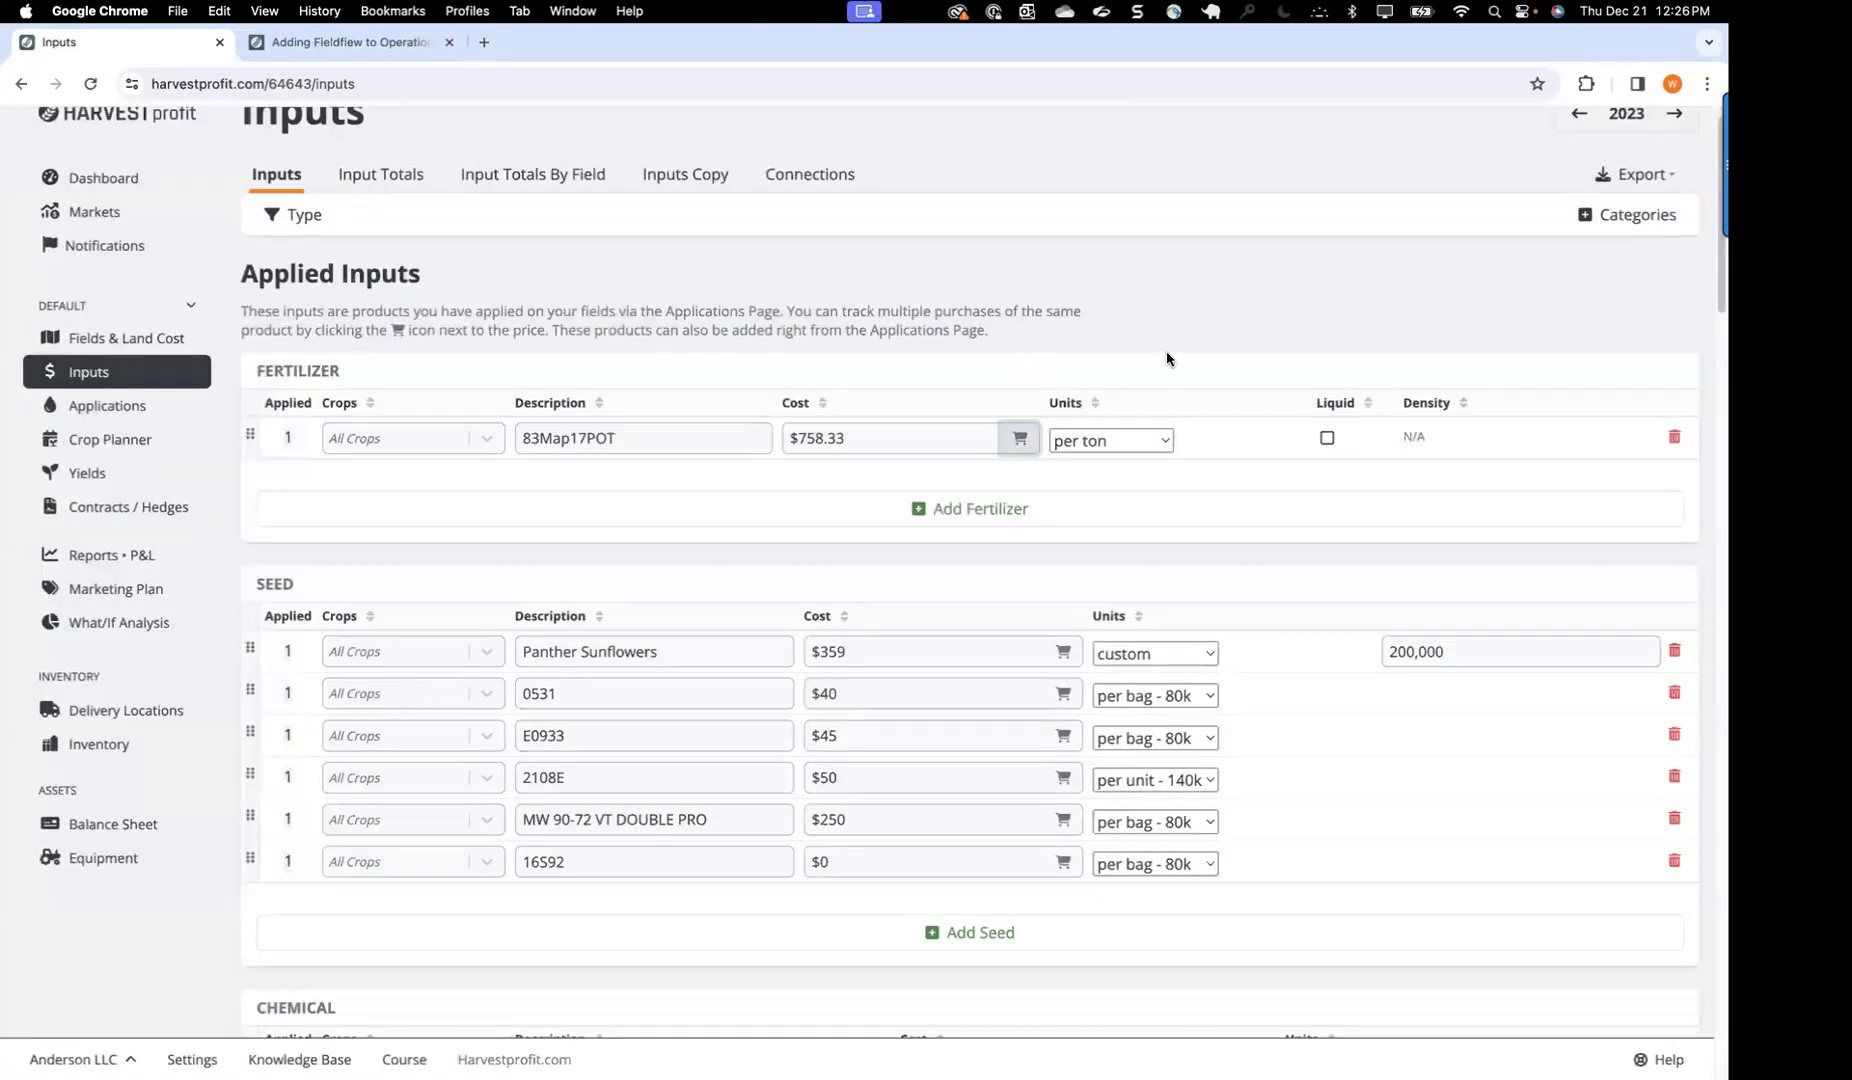
scroll(1163, 355, down, 5)
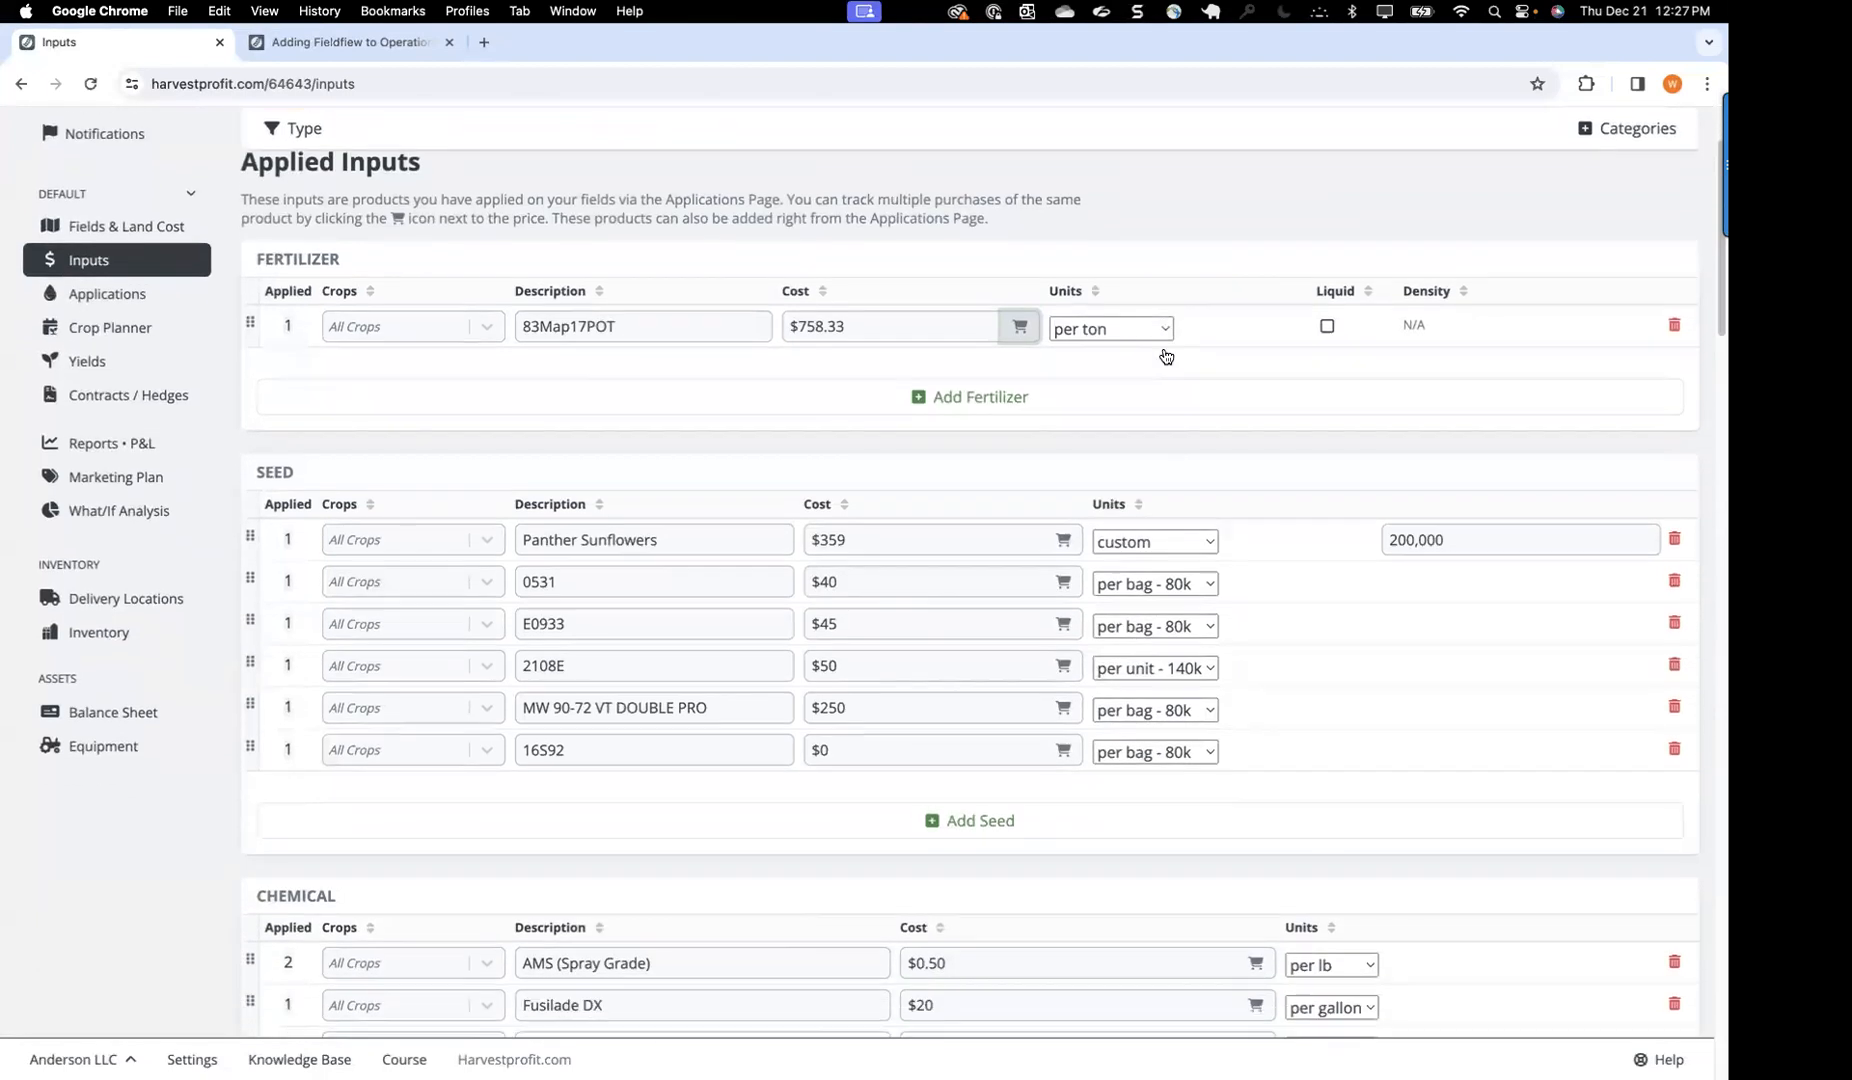
Step: Review the costs and units of the listed seed and chemical products down to the end of the chemical list
scroll(1165, 357, down, 5)
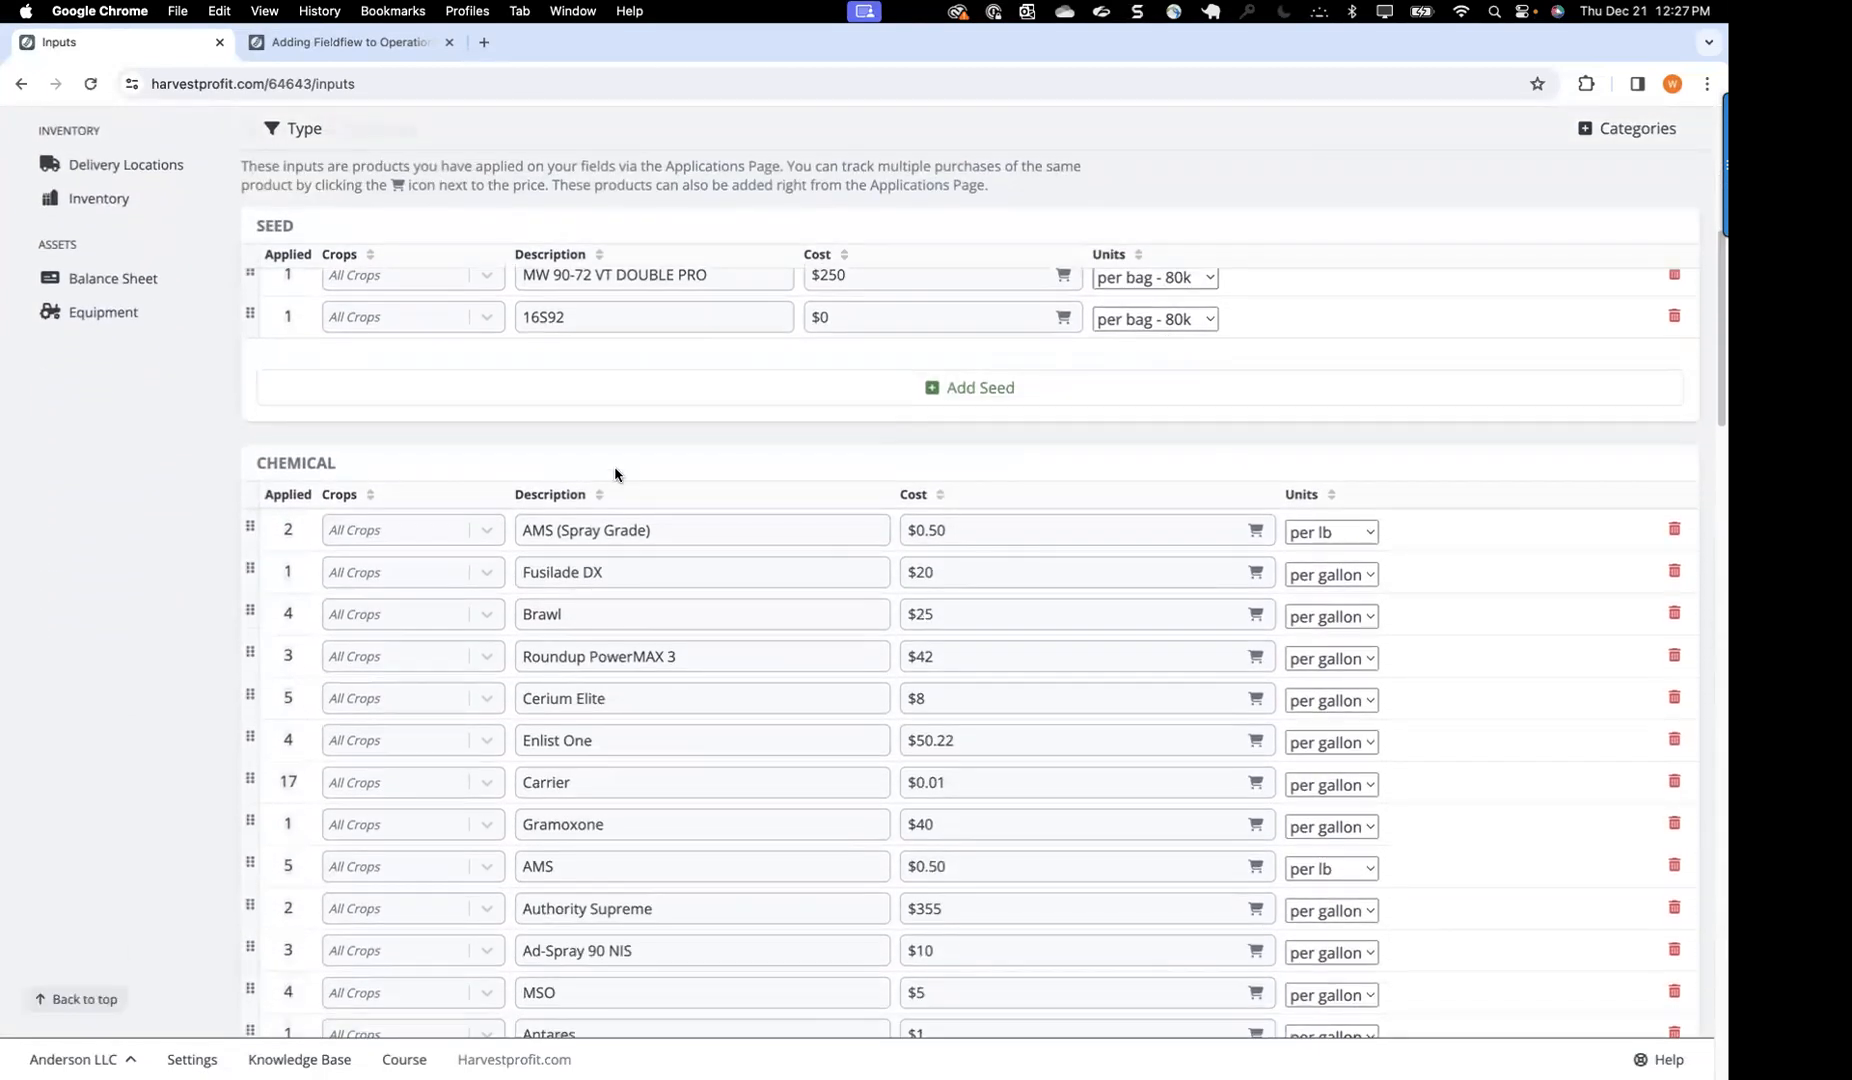
scroll(615, 469, down, 1)
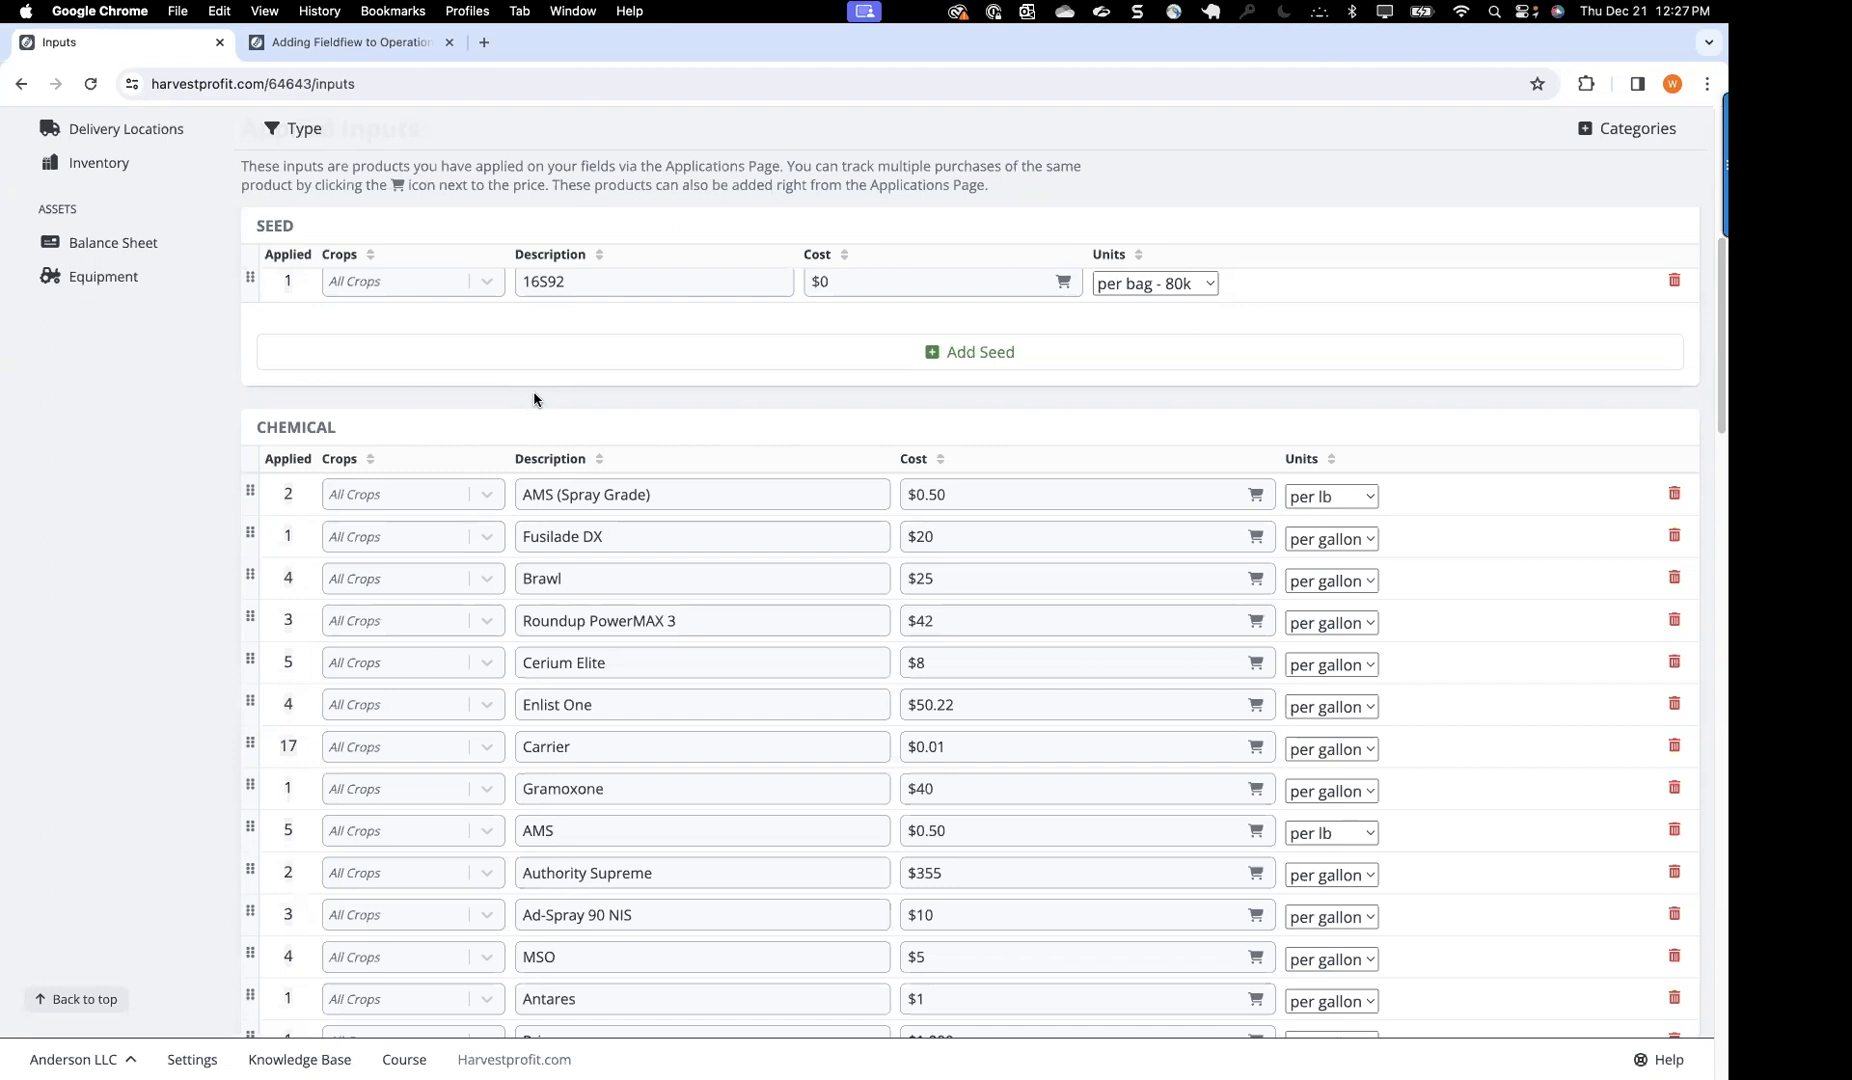
scroll(598, 555, down, 3)
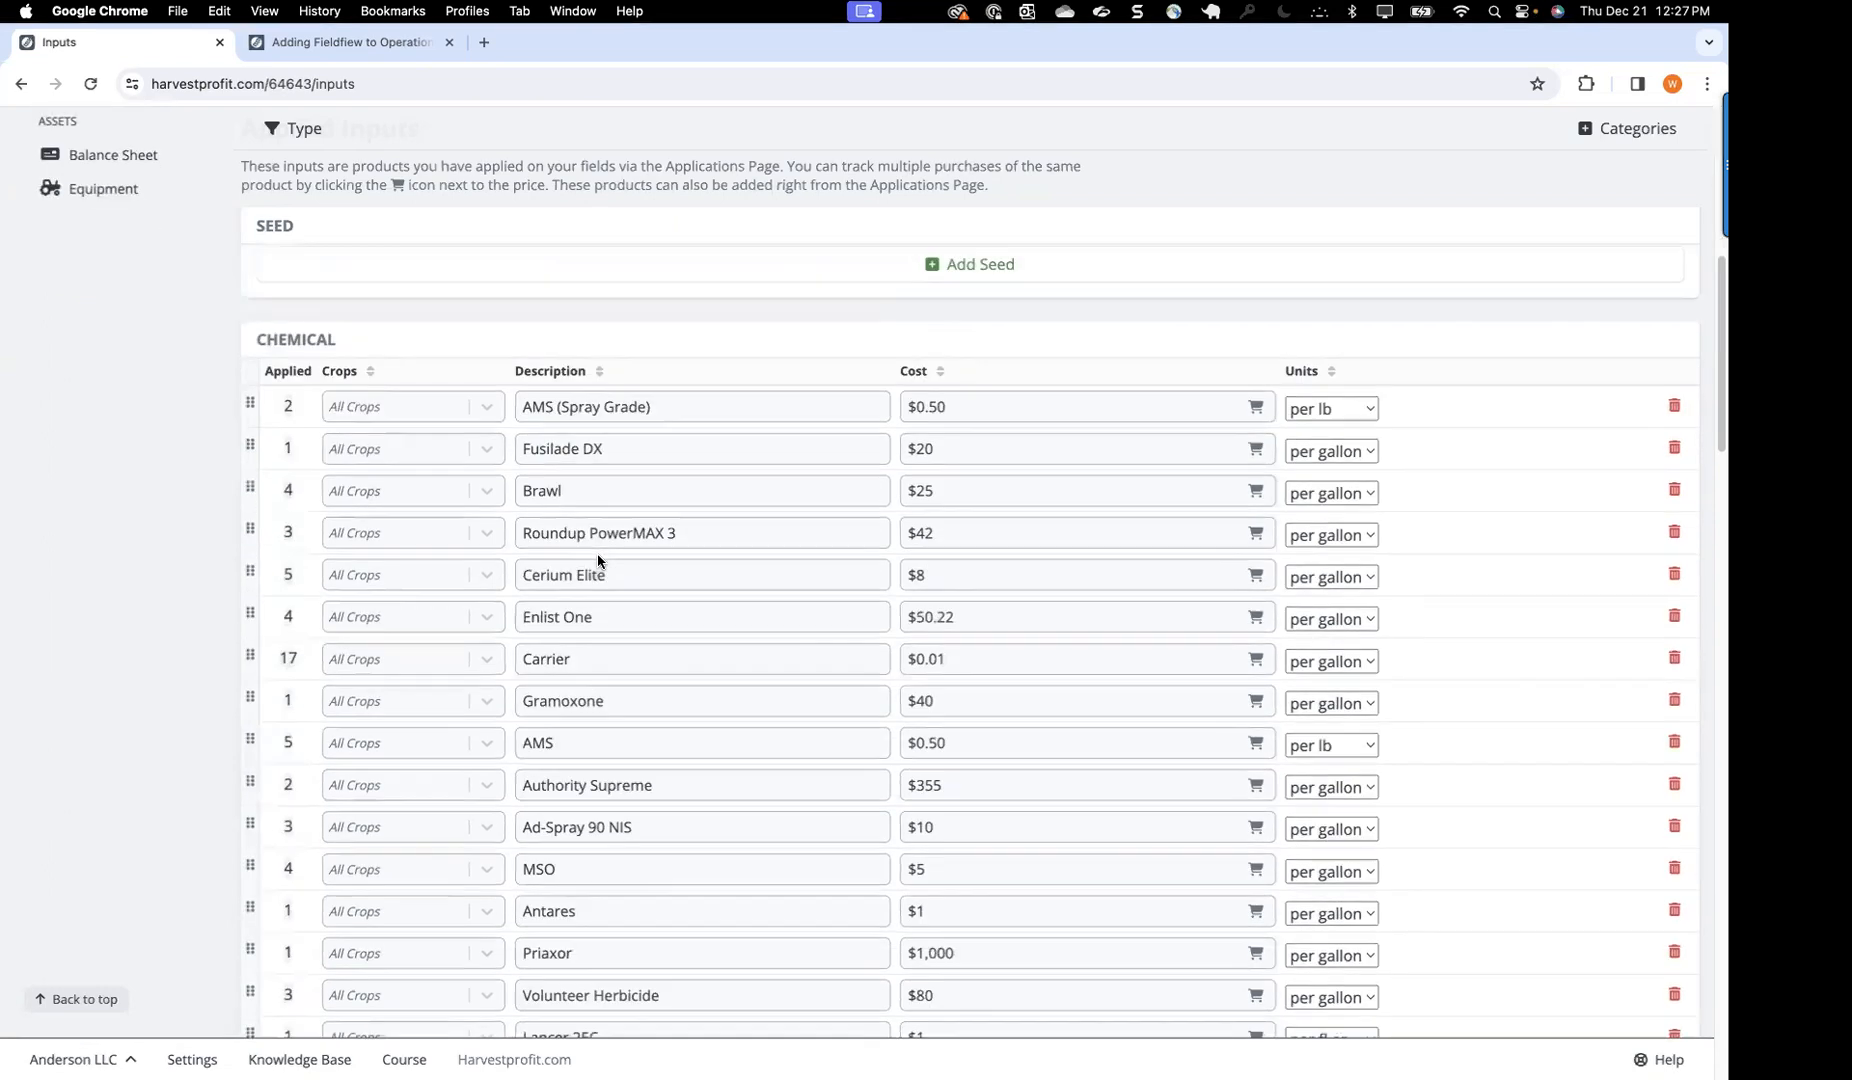
scroll(598, 556, down, 6)
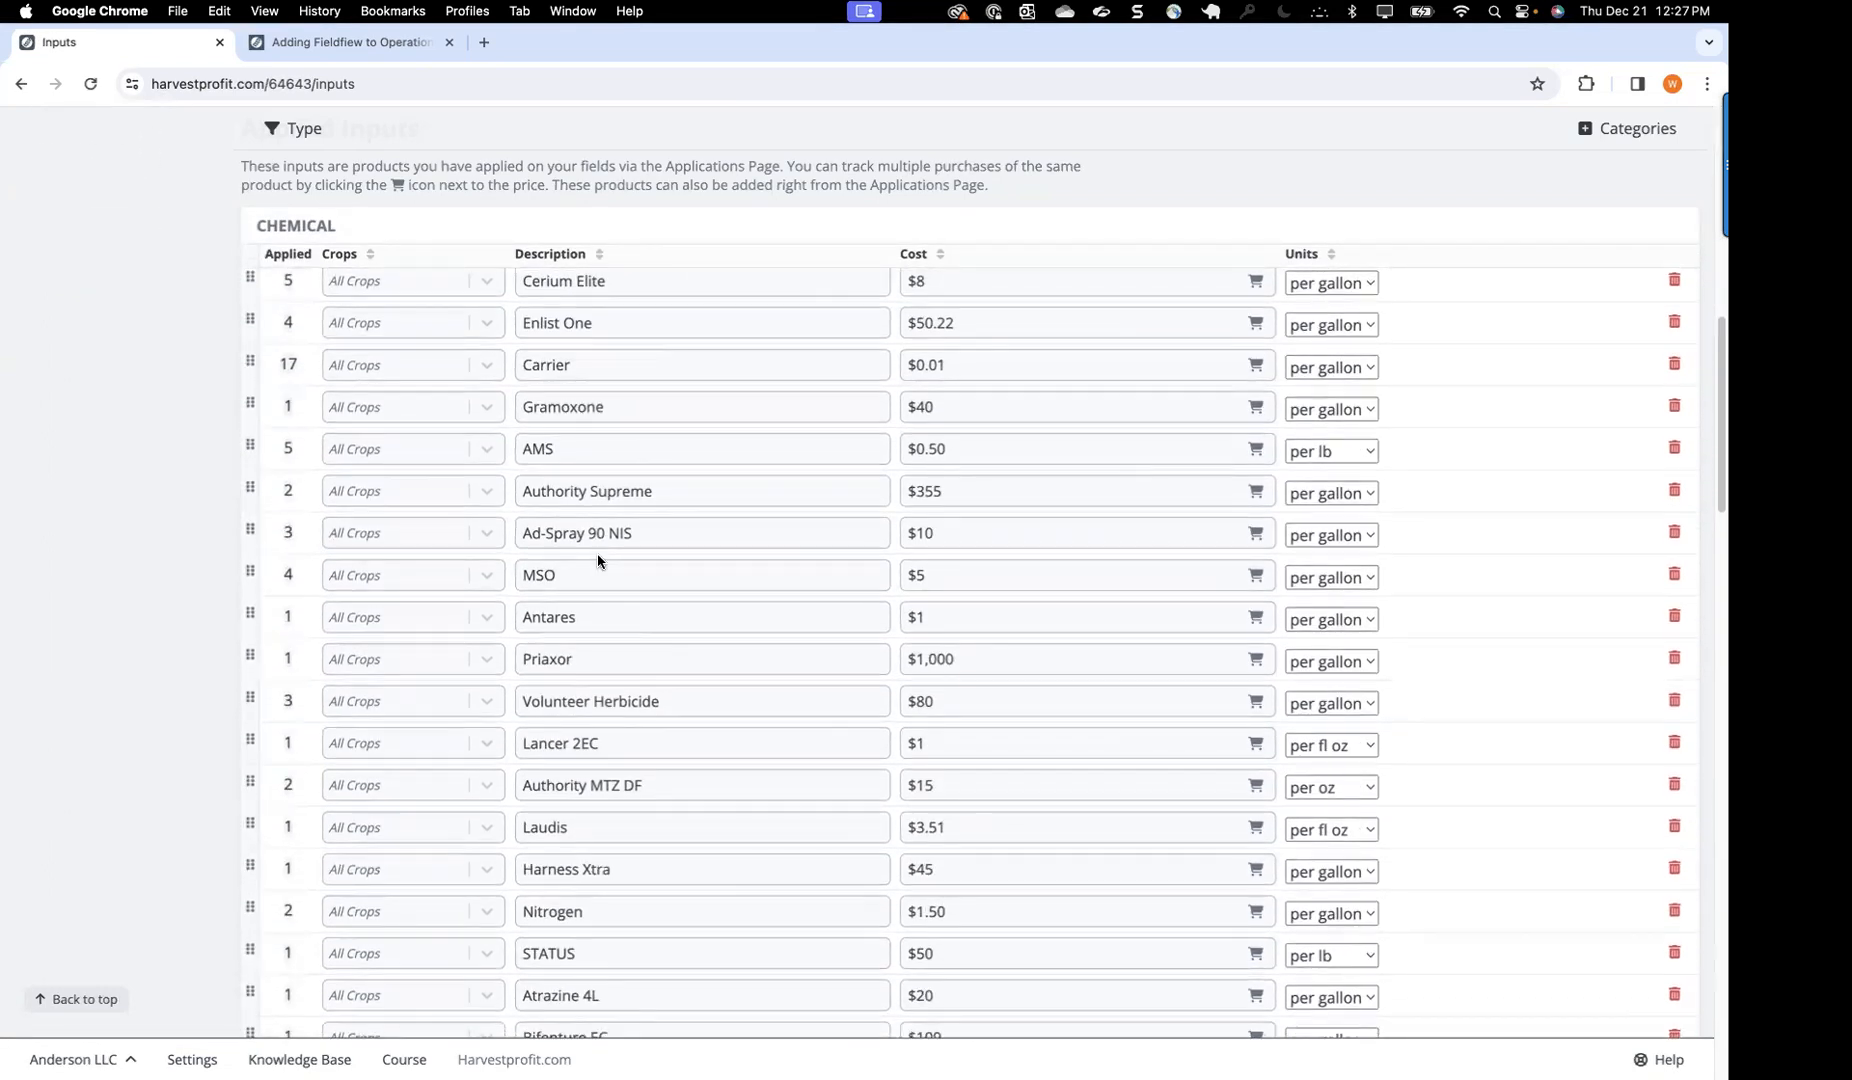
scroll(598, 561, down, 2)
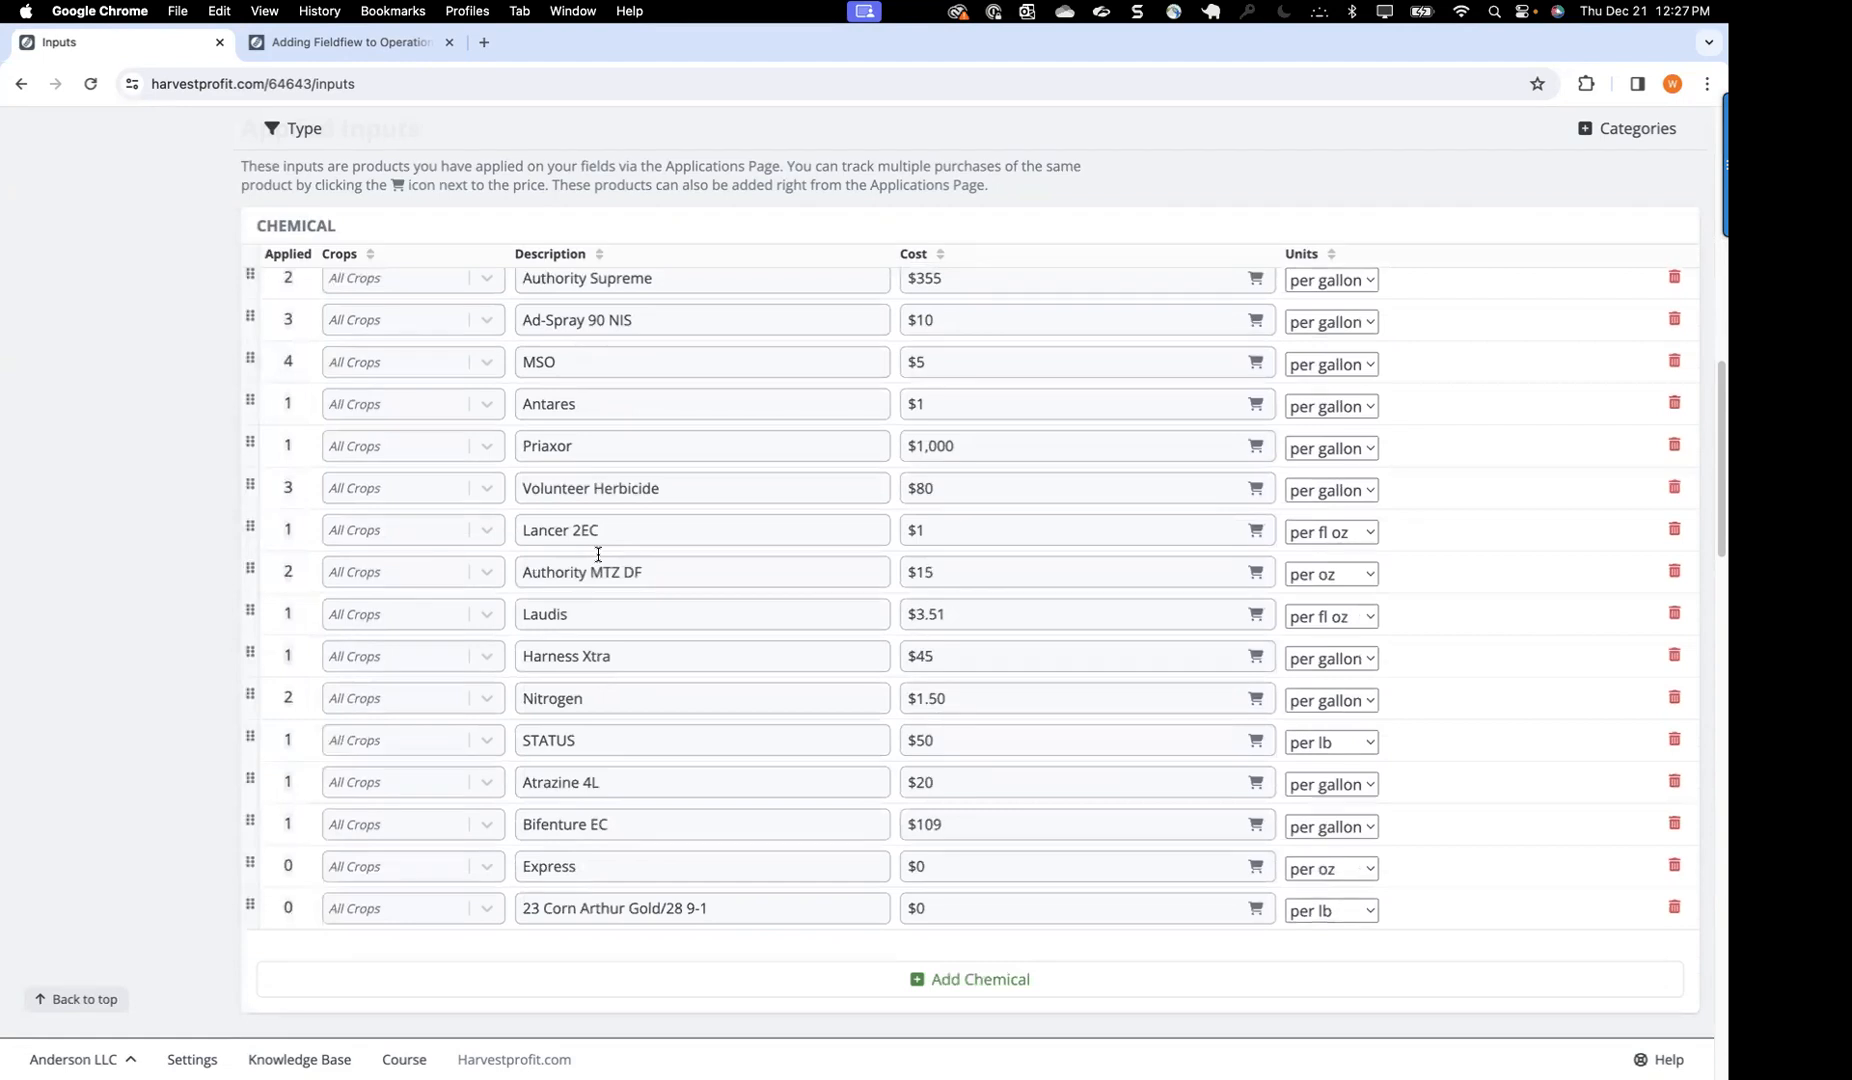
scroll(598, 554, up, 2)
scroll(583, 800, up, 11)
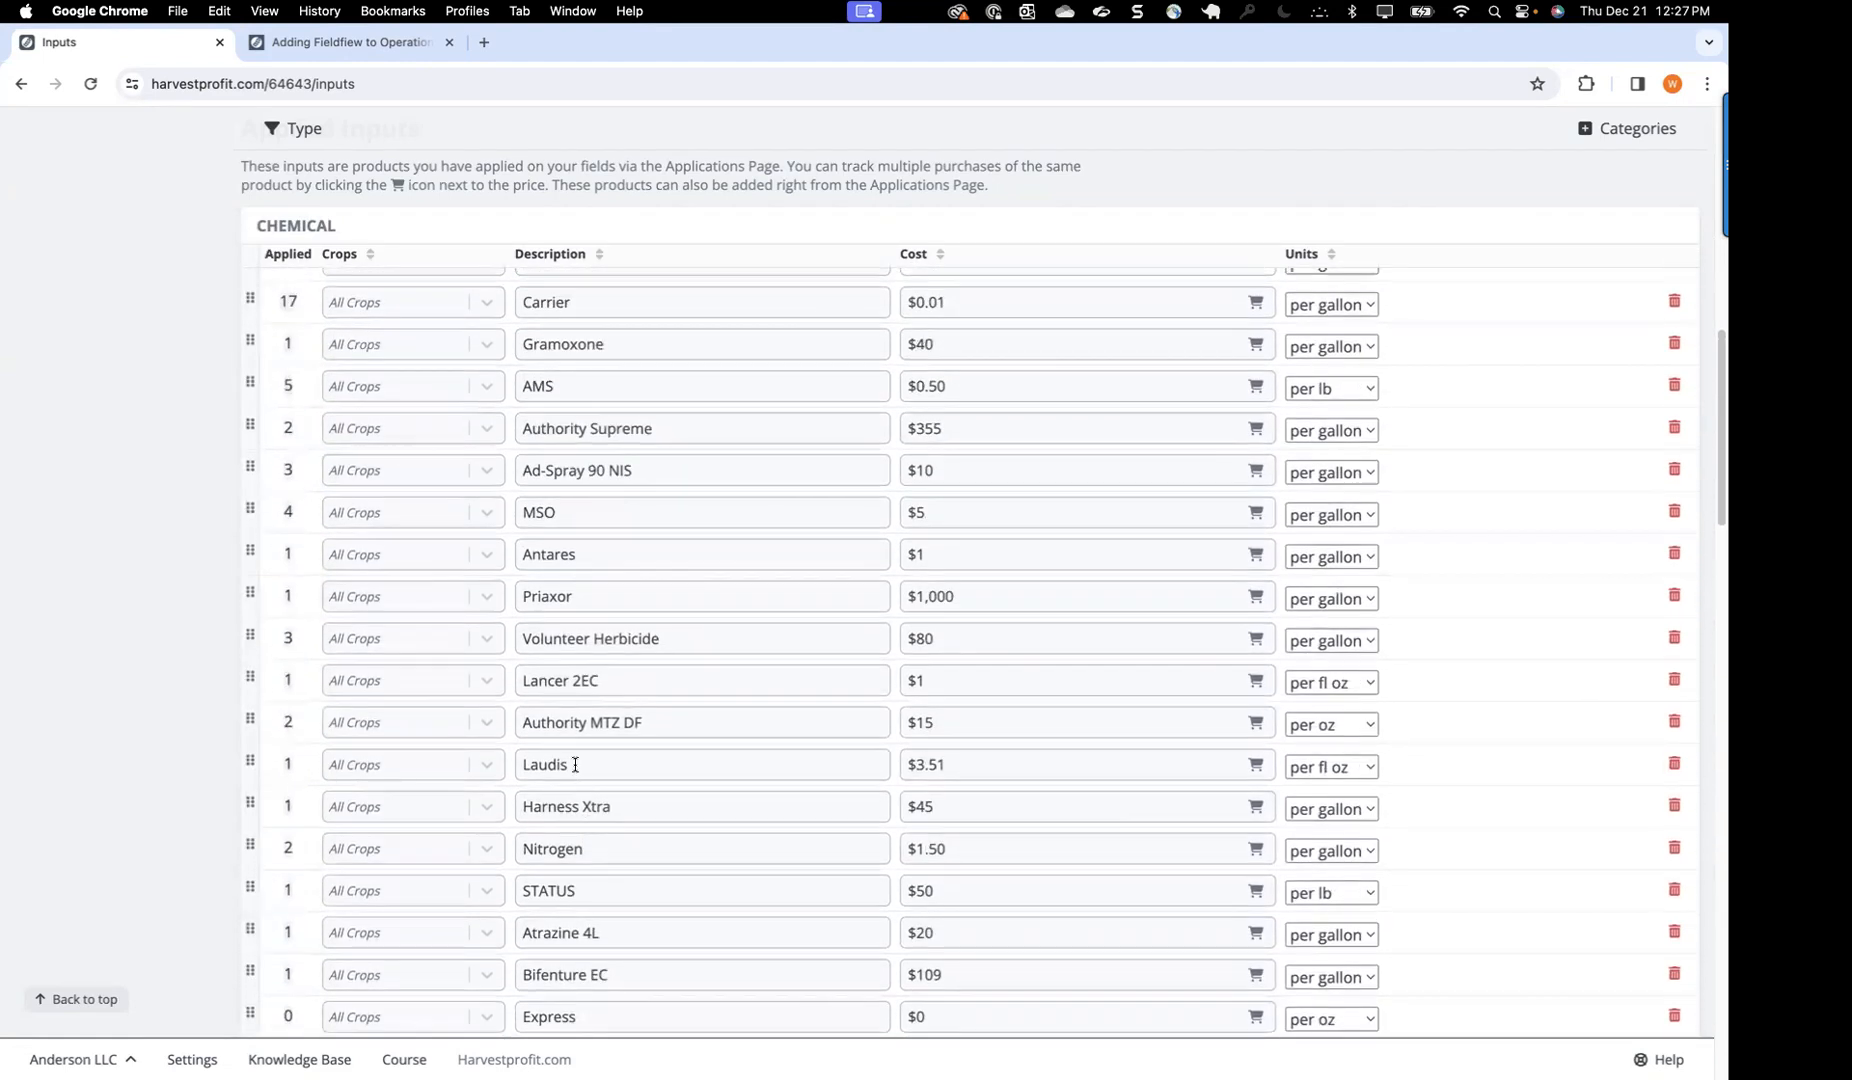
scroll(207, 522, up, 3)
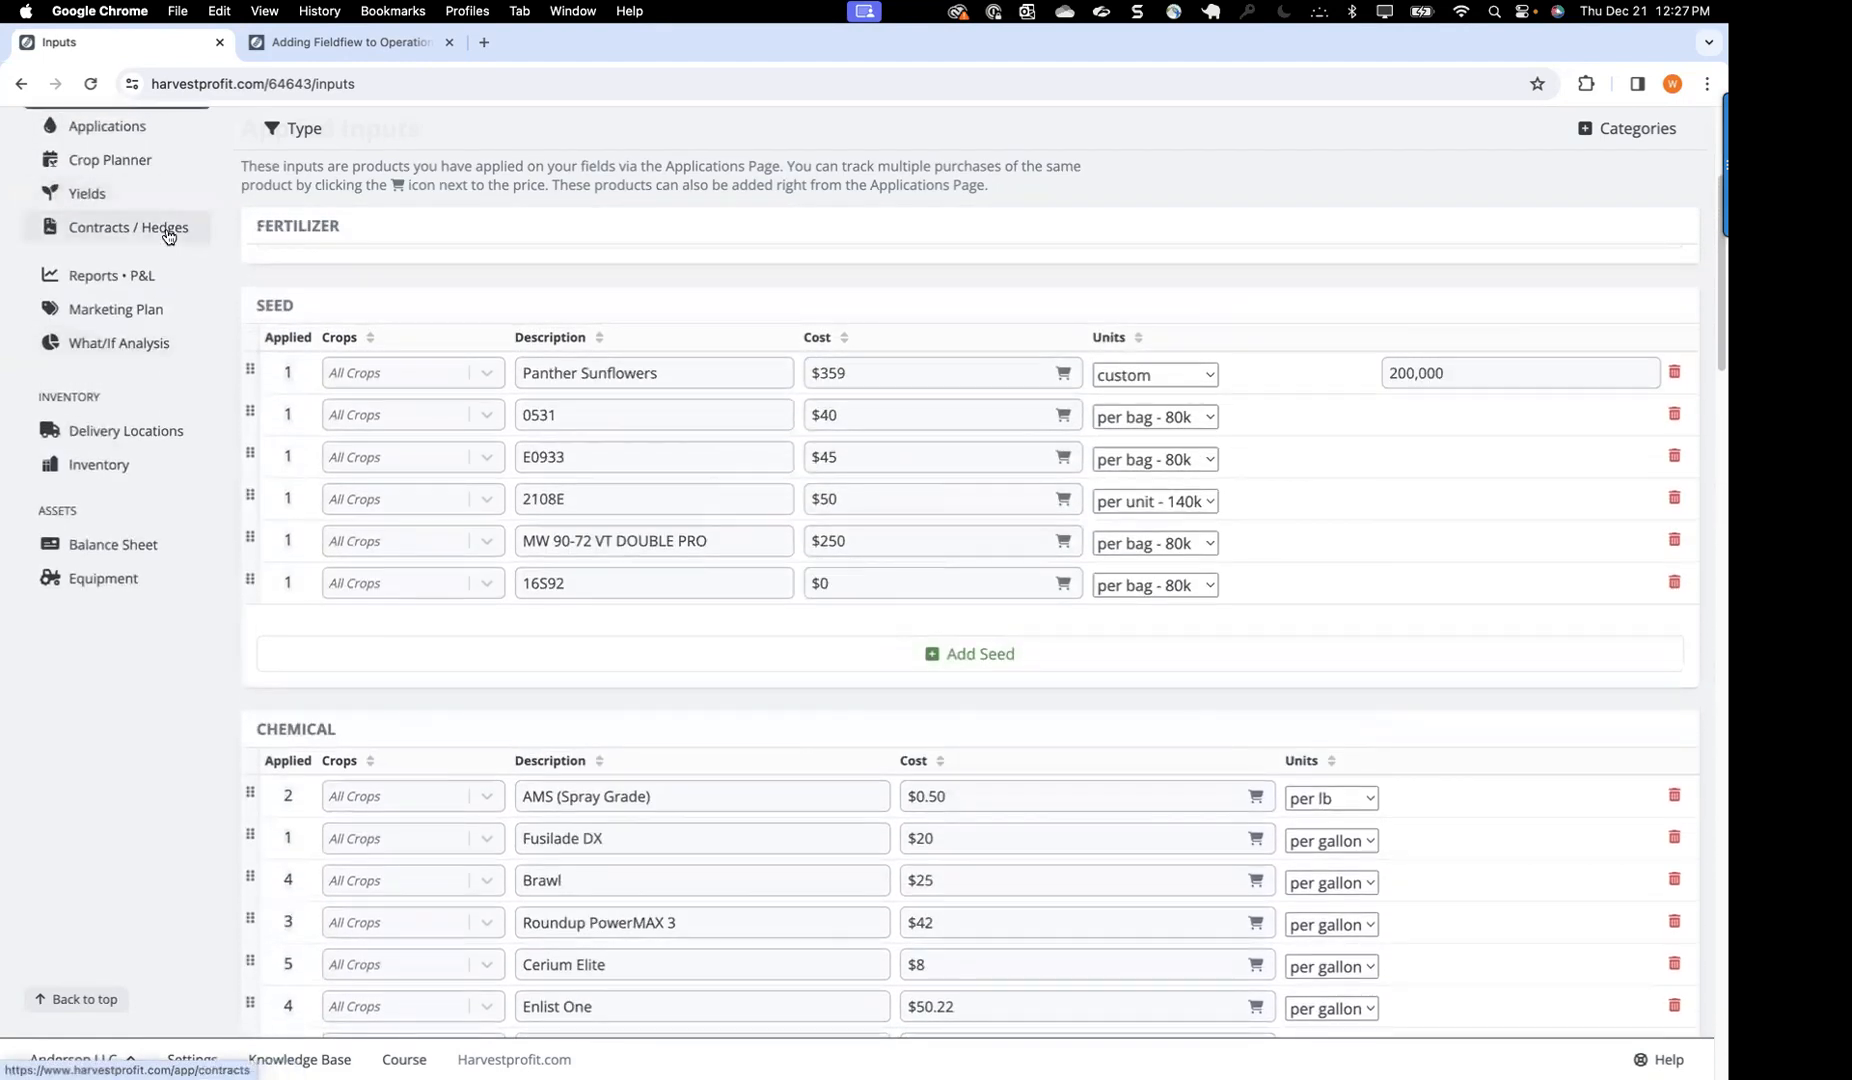
scroll(150, 370, up, 2)
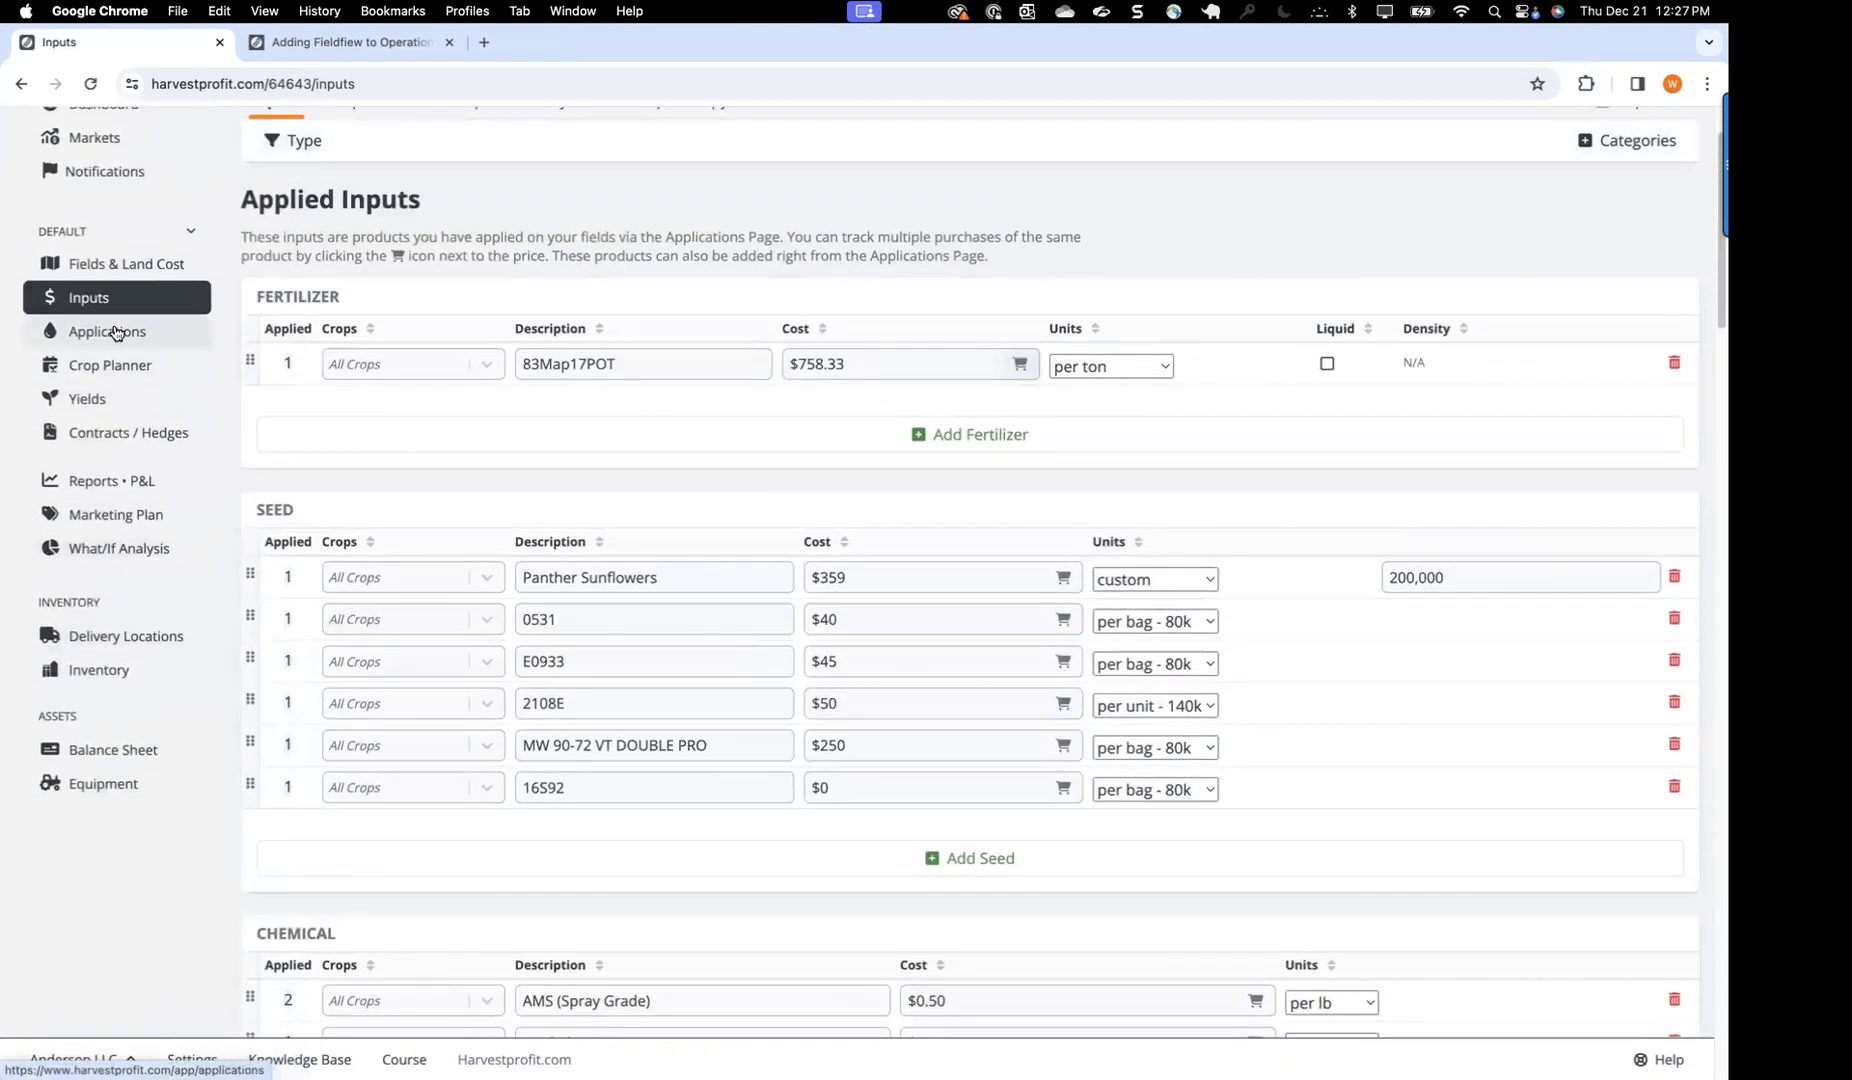
click(110, 330)
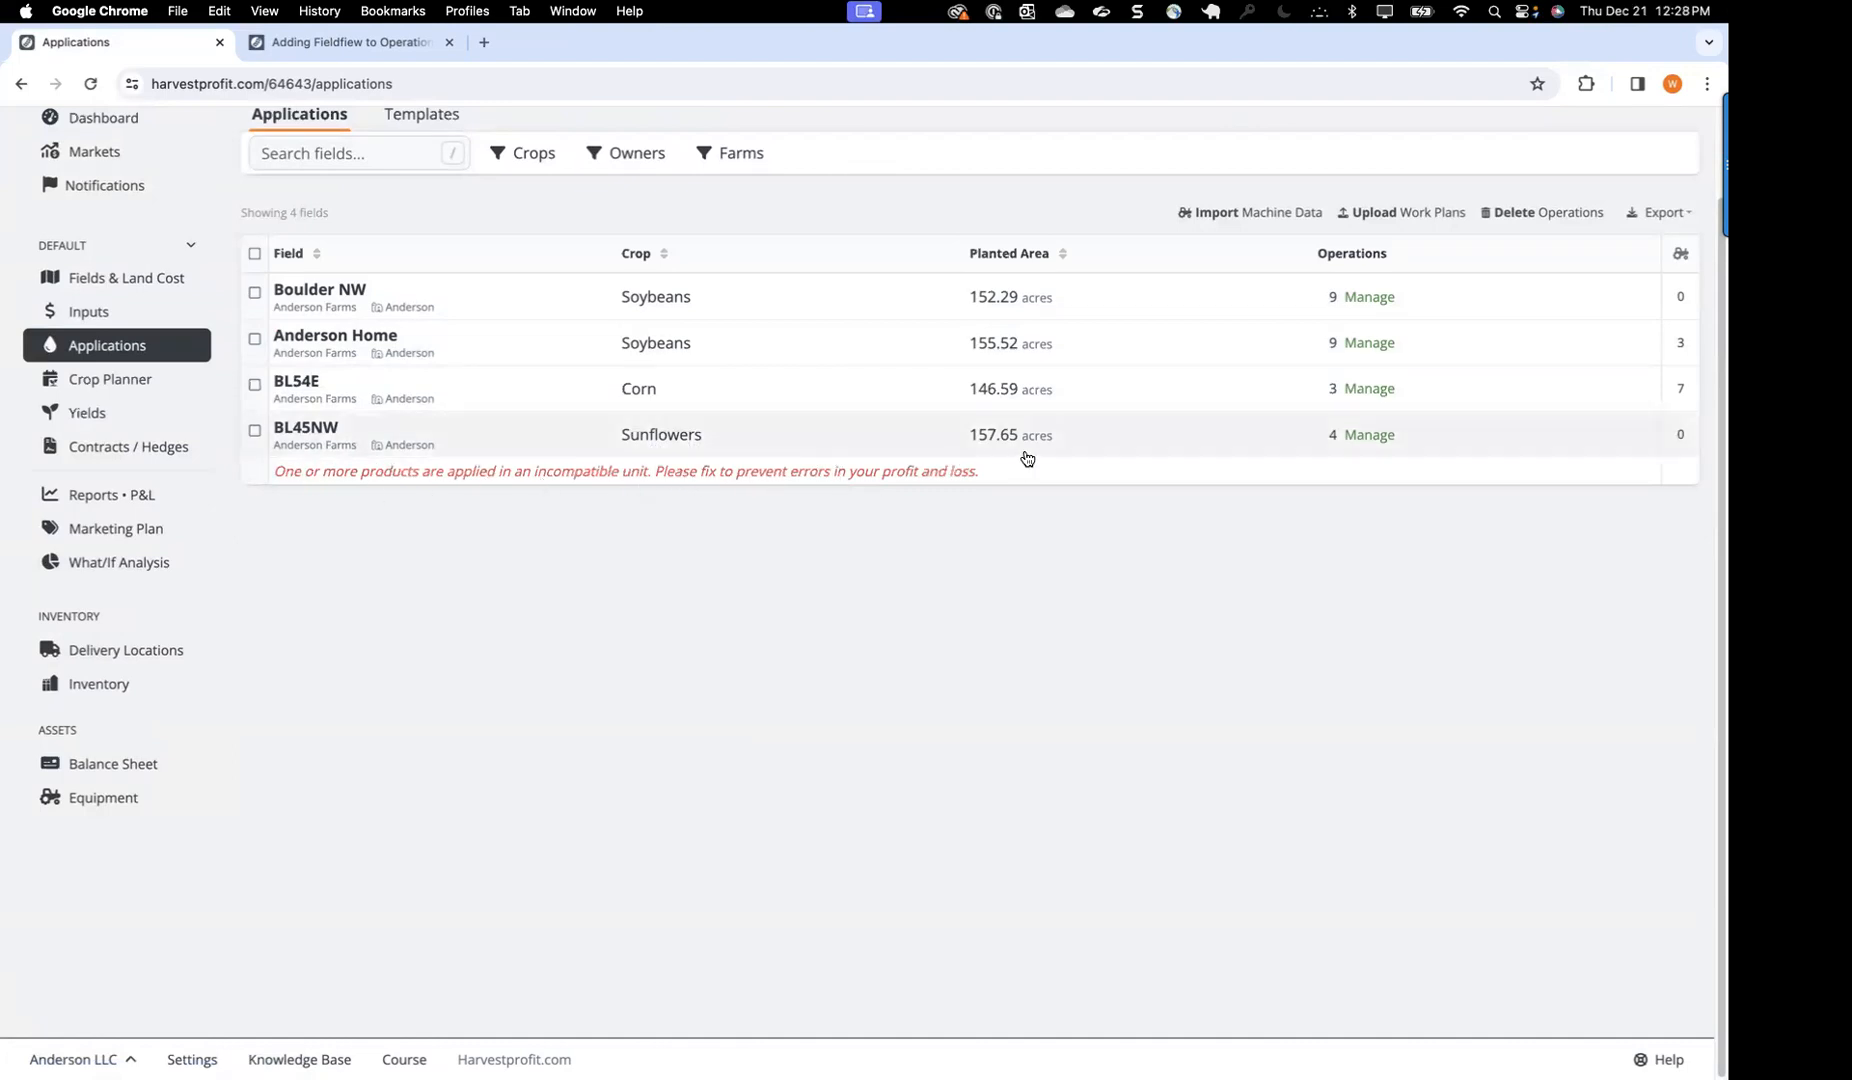
click(1369, 436)
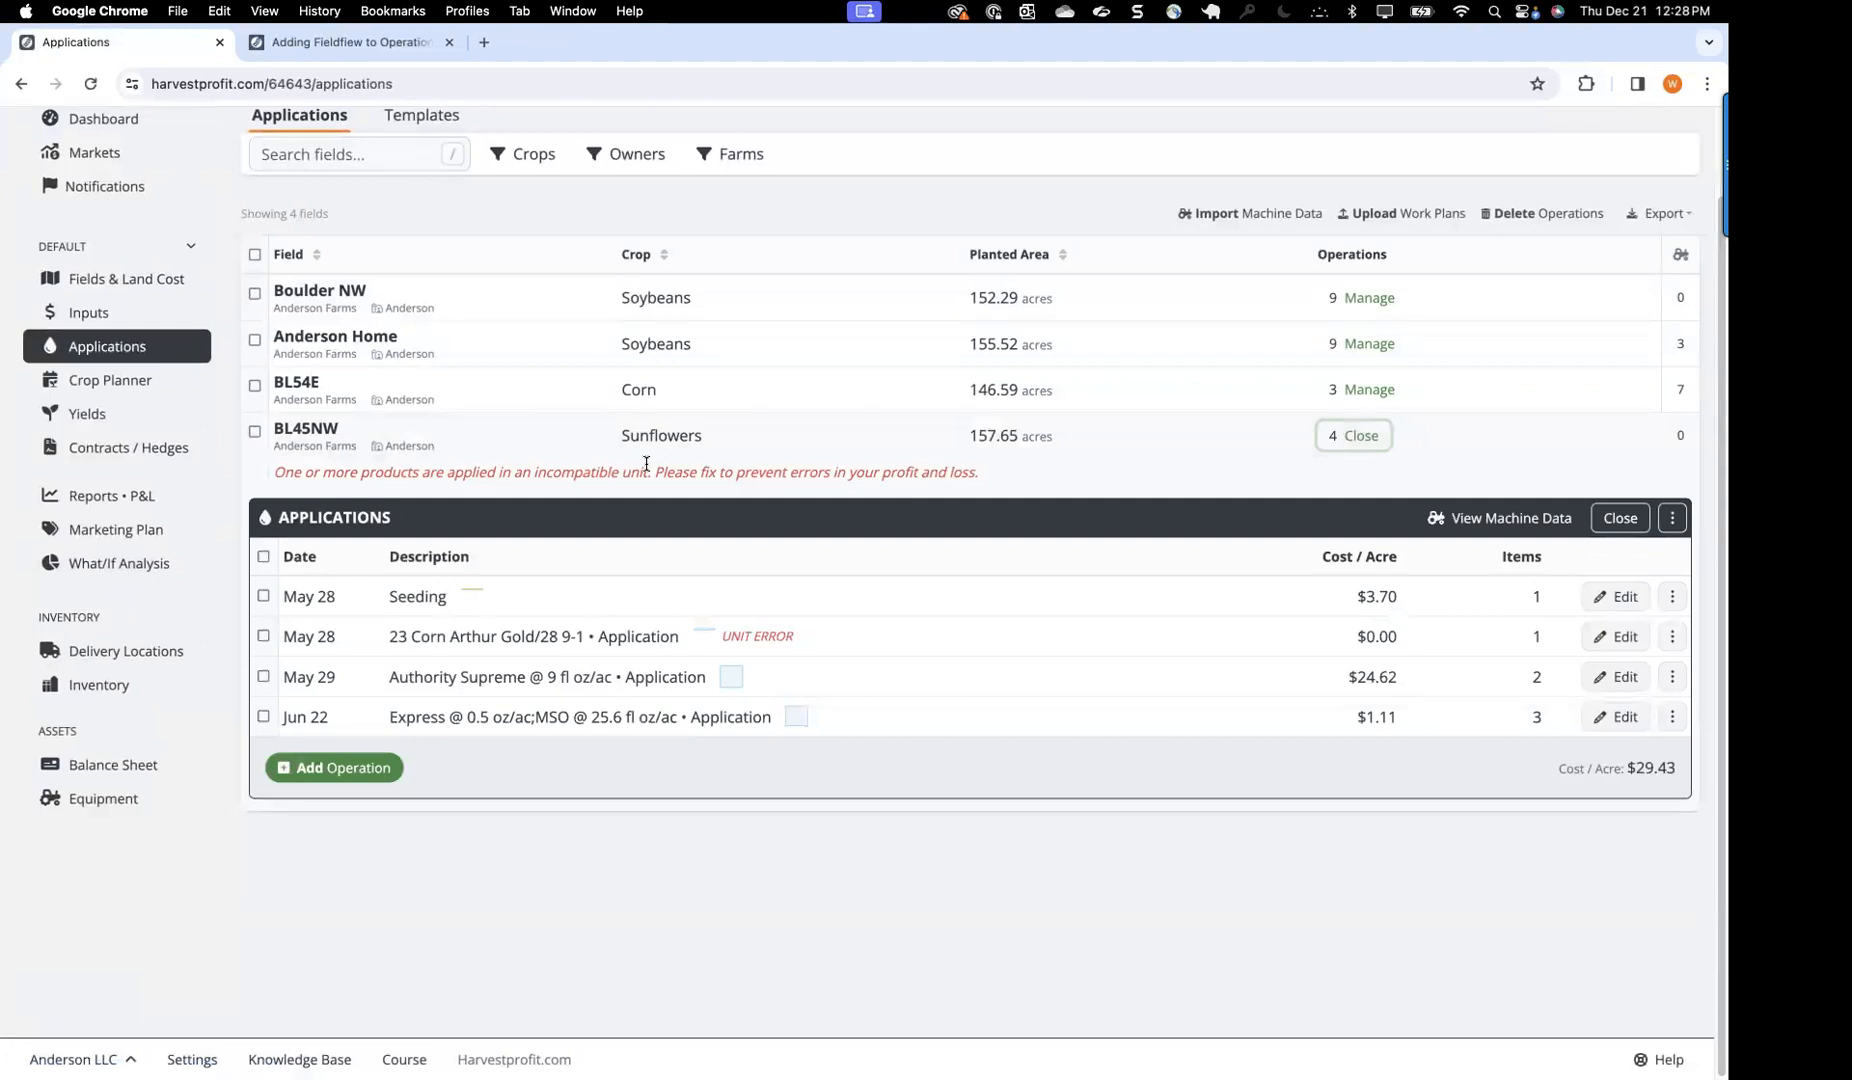
click(1617, 638)
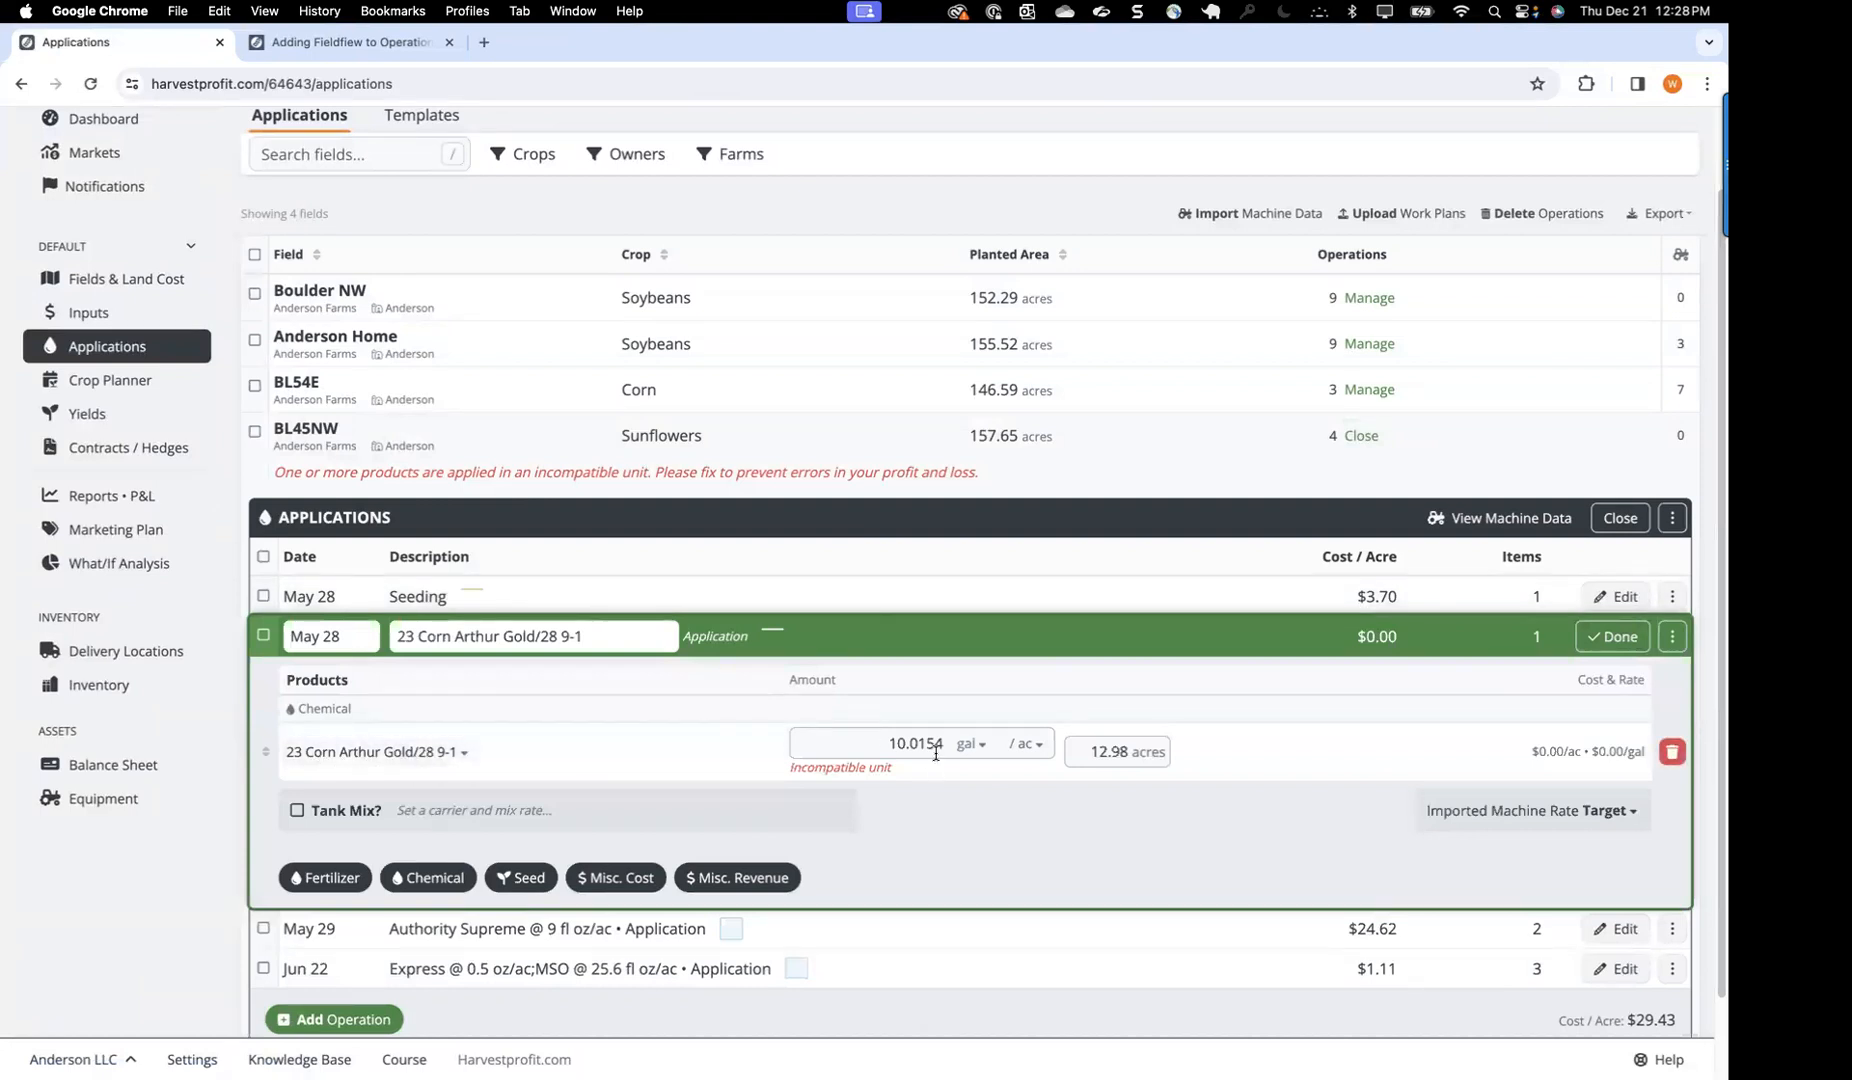
Step: Find 23 Corn Arthur Gold/28 9-1 among the chemicals on the Inputs page, check its product applications, and close them
click(111, 315)
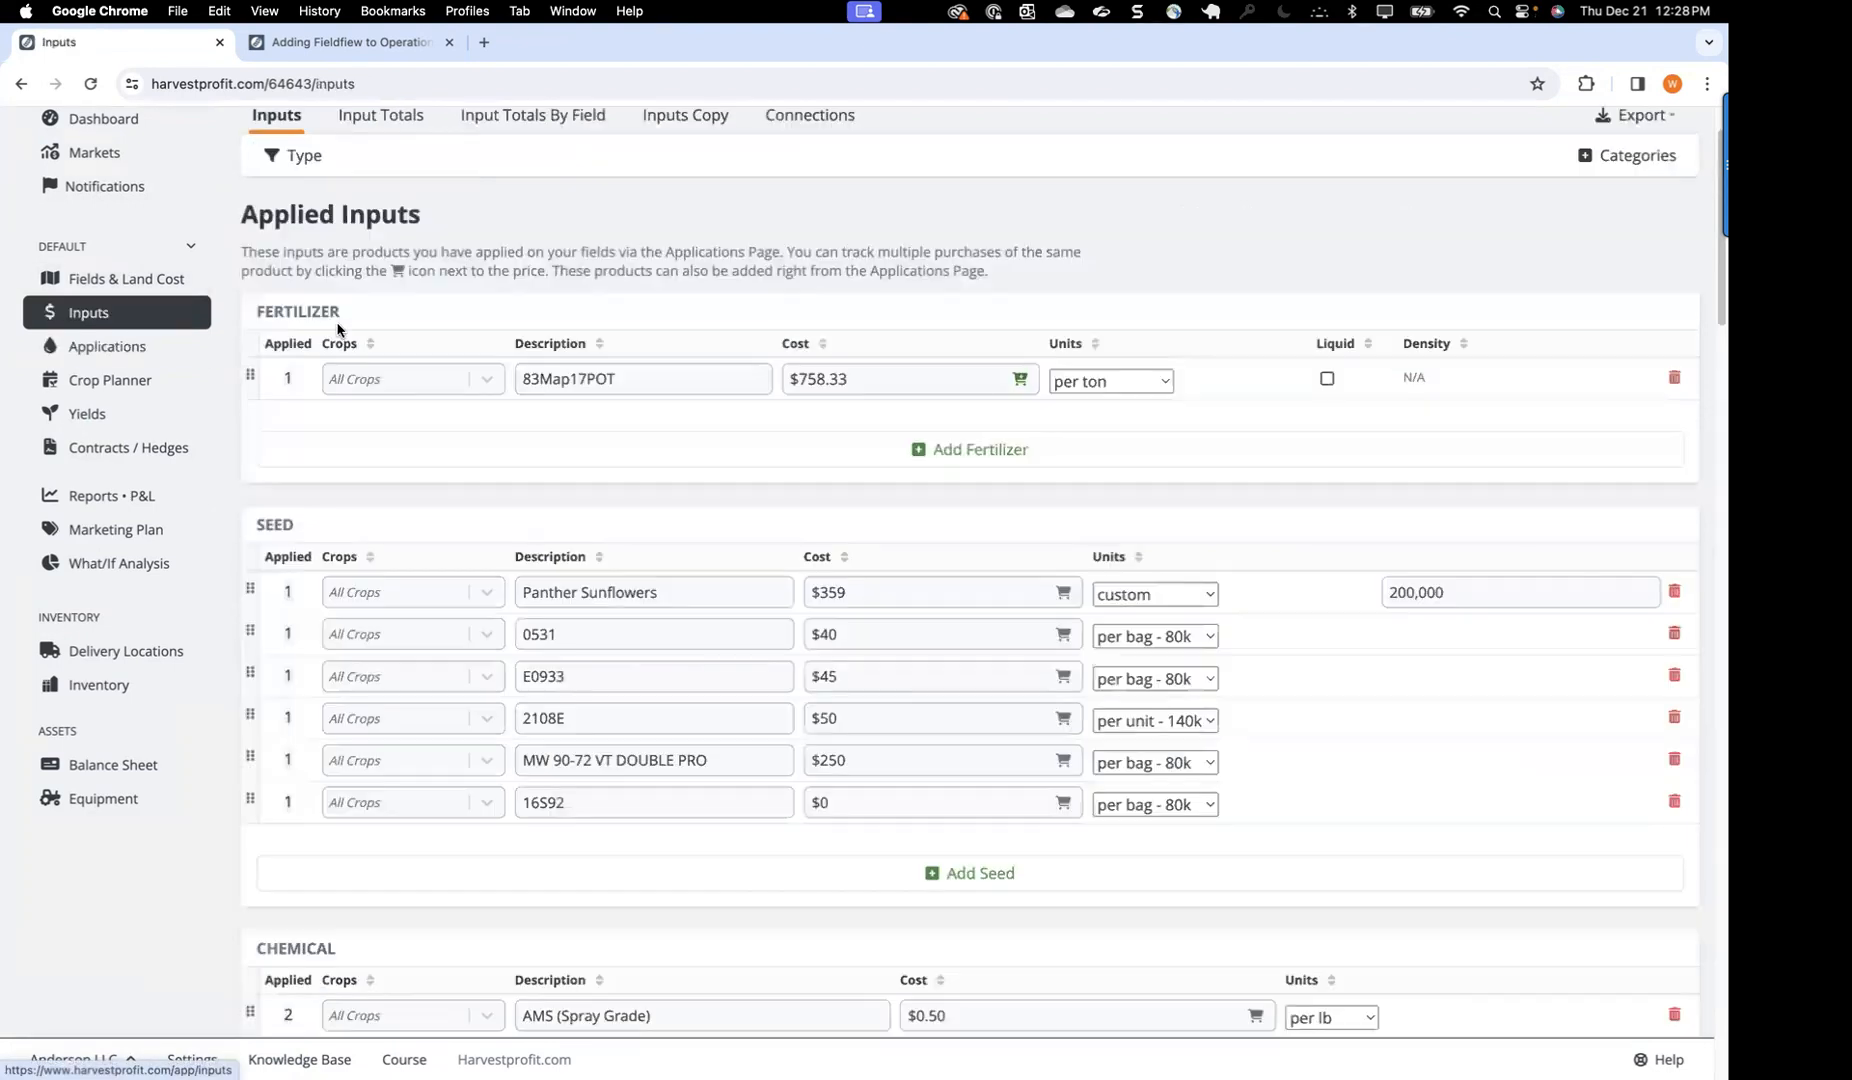
scroll(638, 520, down, 10)
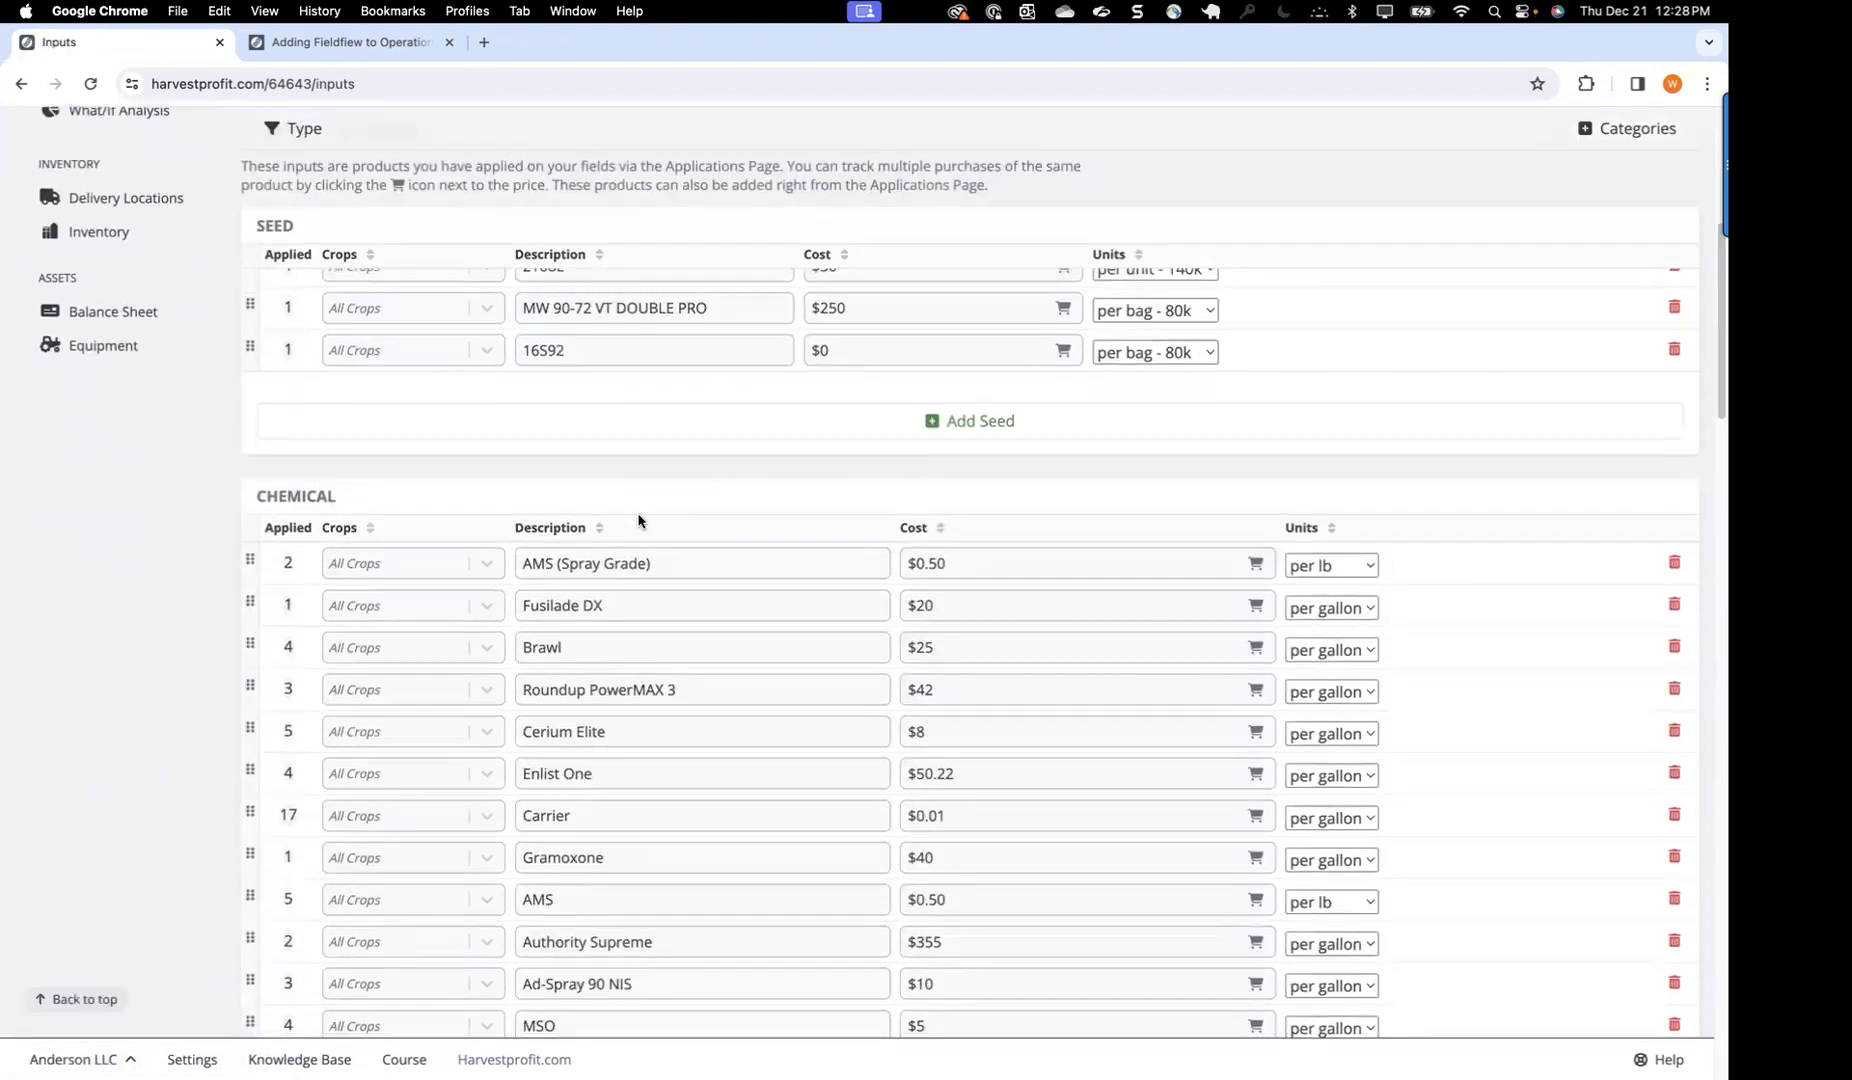
scroll(638, 515, down, 5)
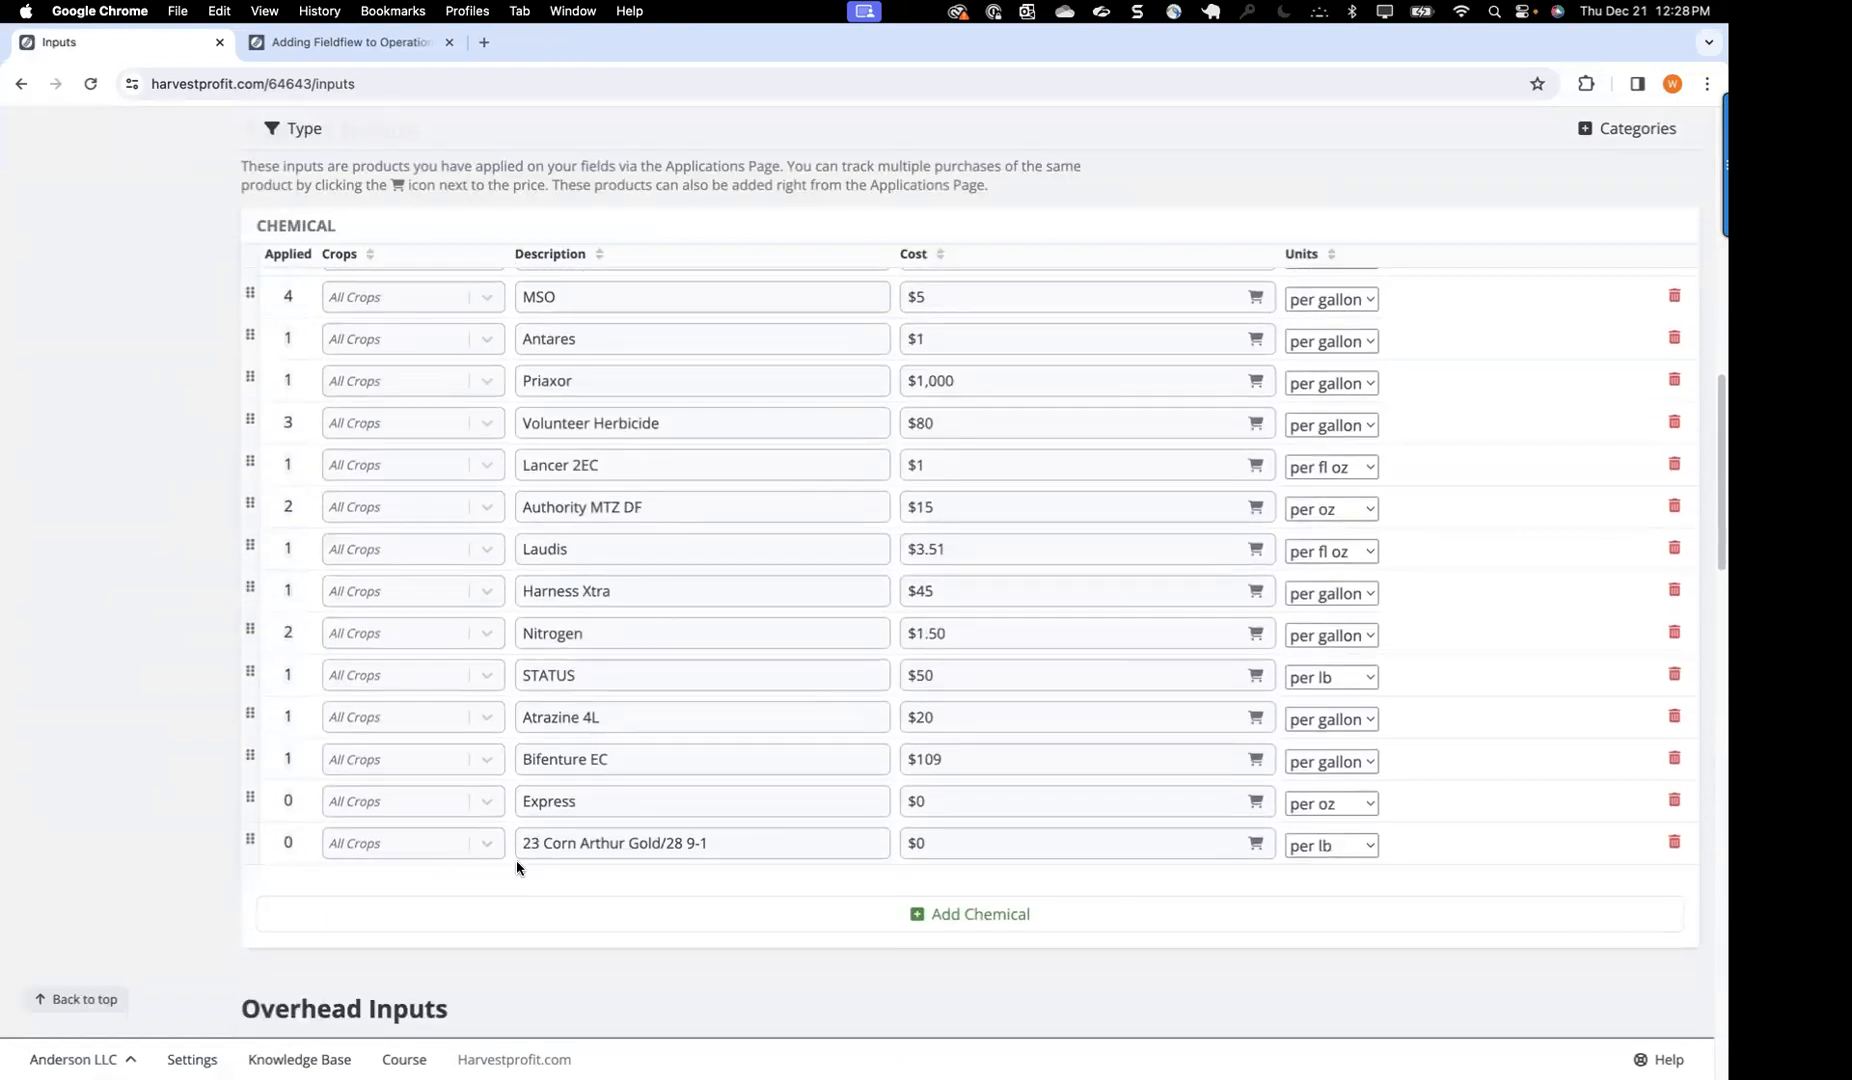
scroll(484, 848, up, 4)
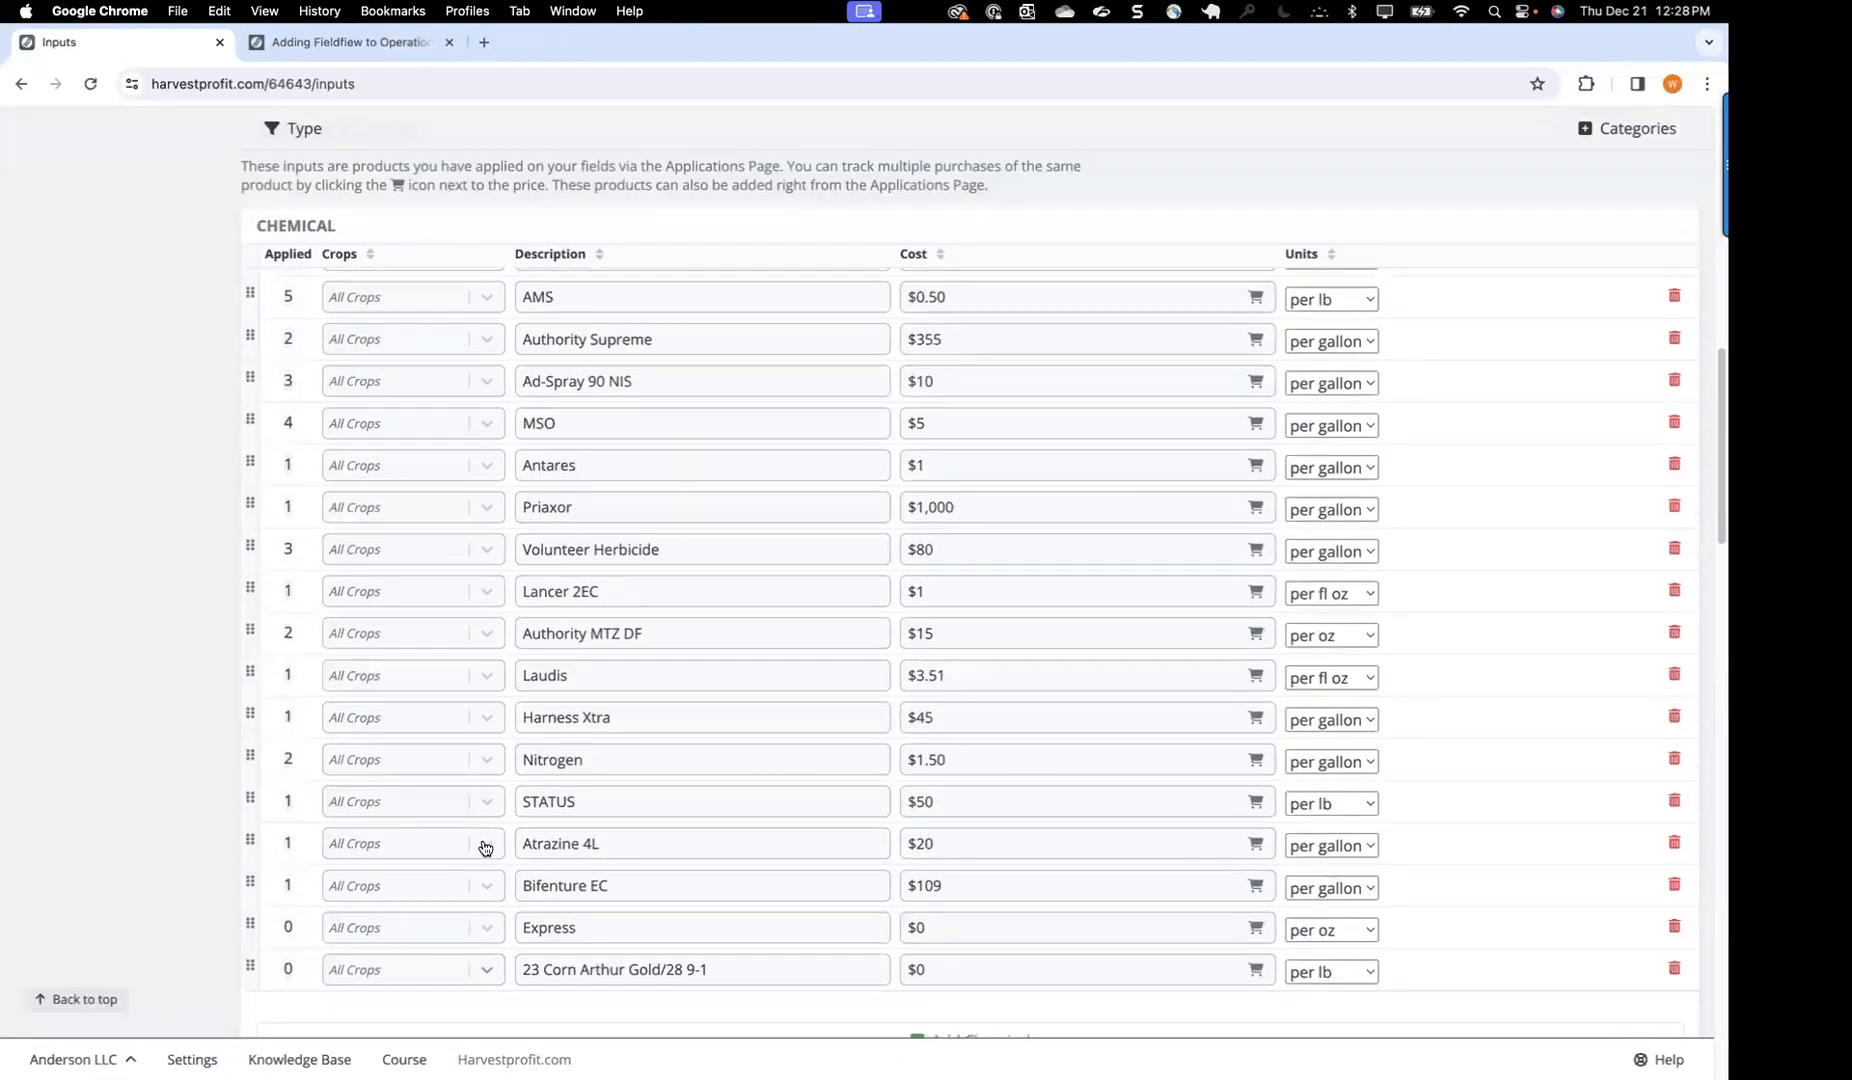
scroll(484, 848, up, 5)
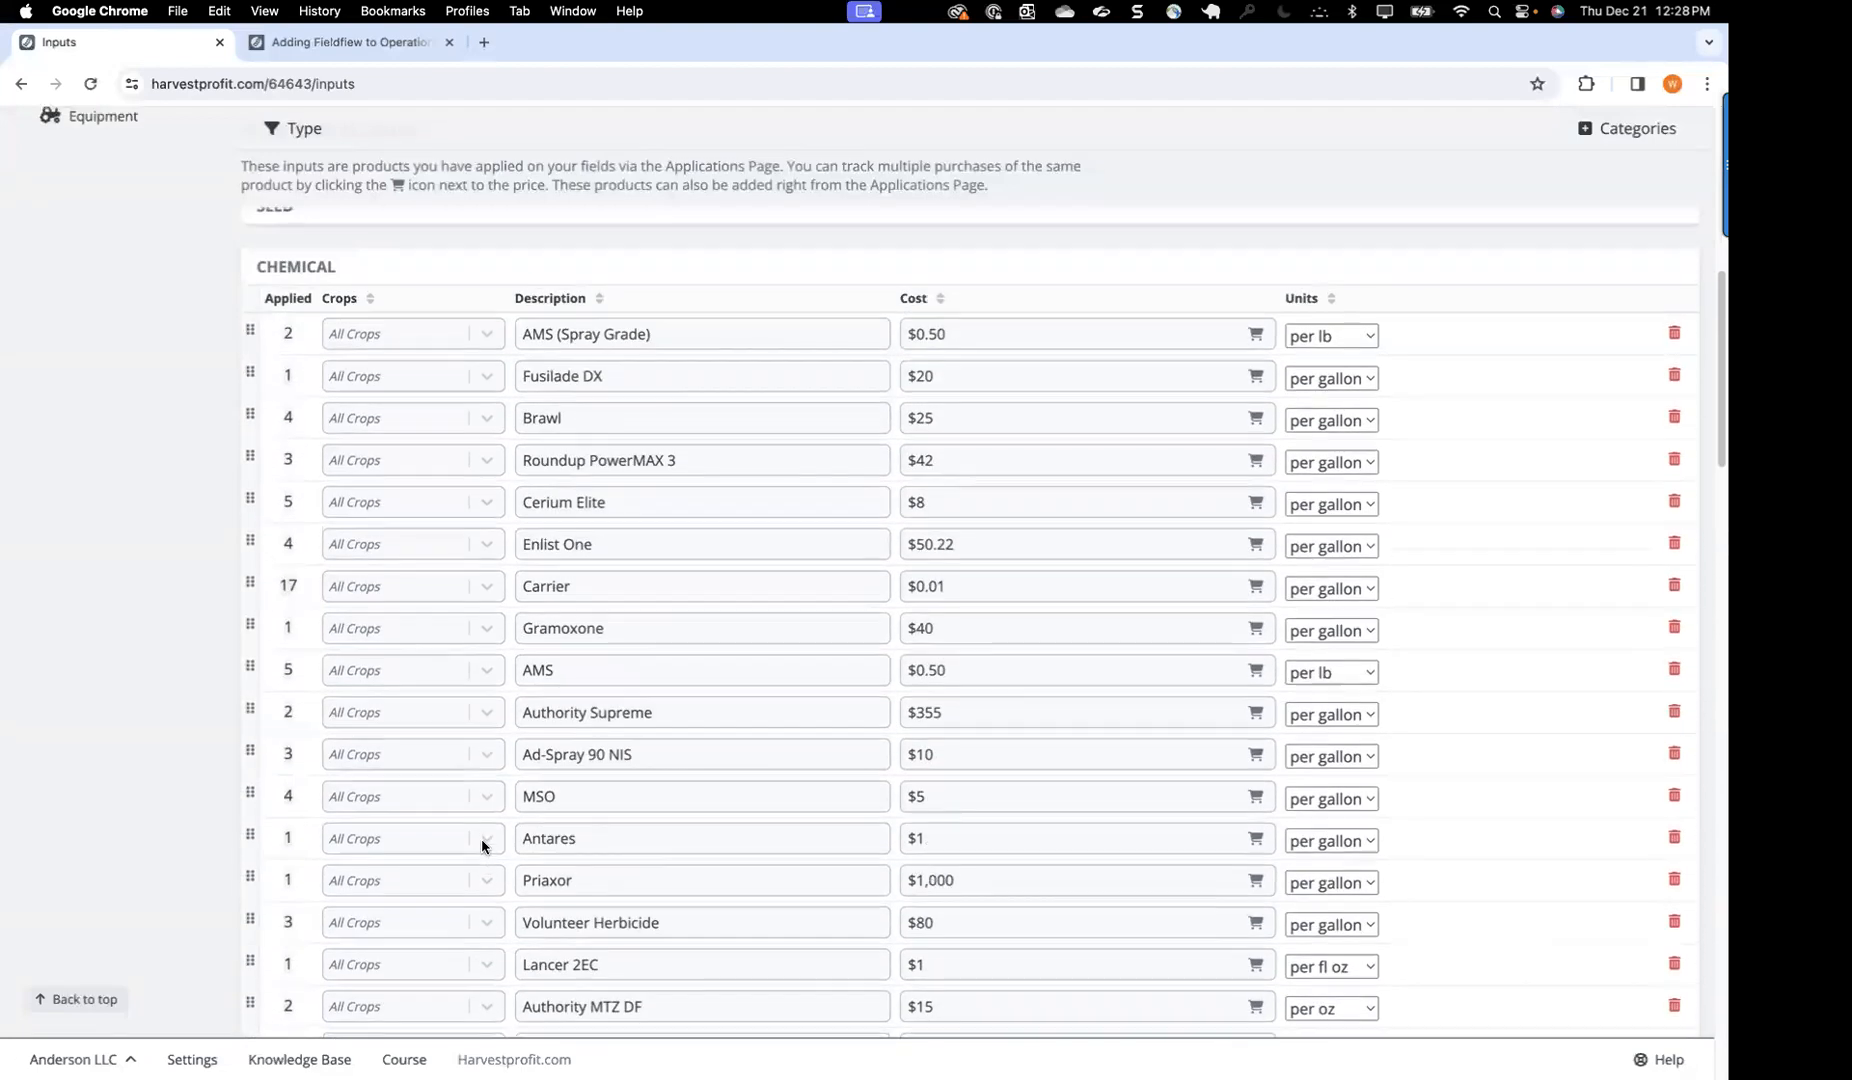
scroll(480, 838, down, 5)
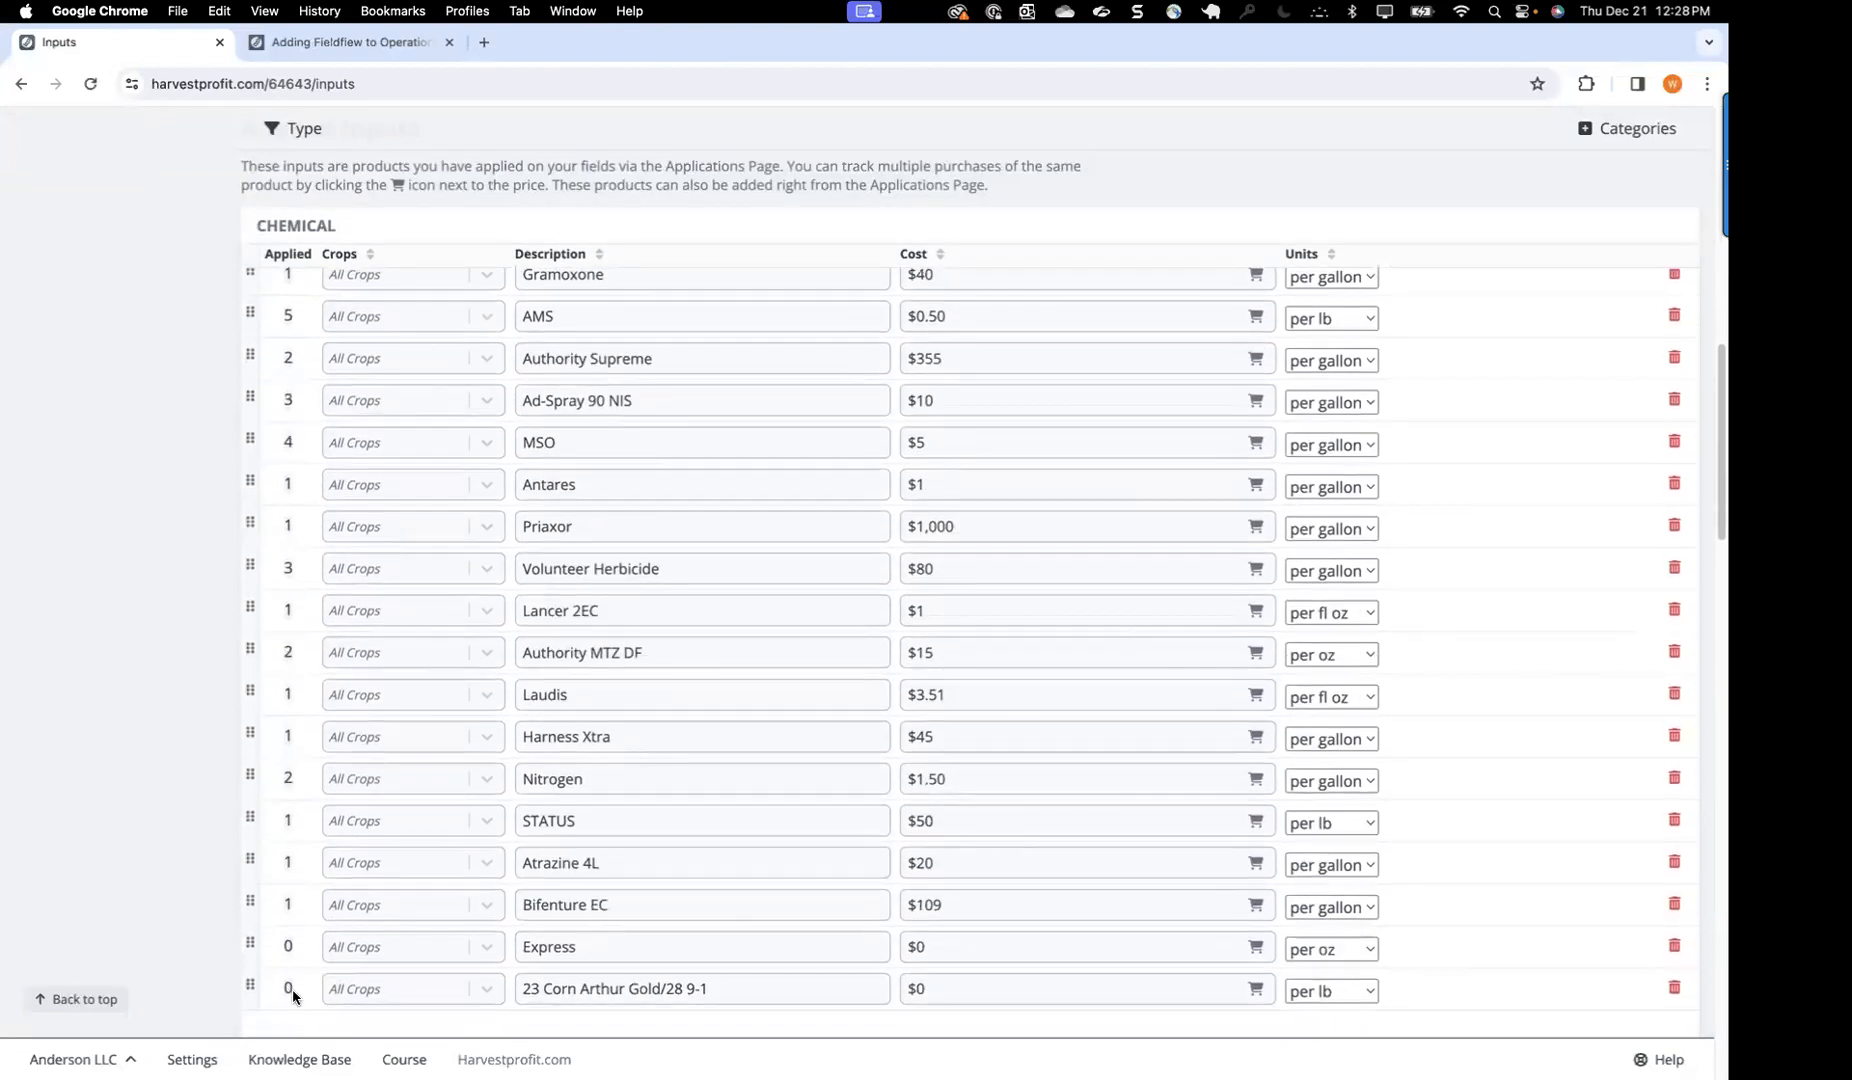
click(287, 990)
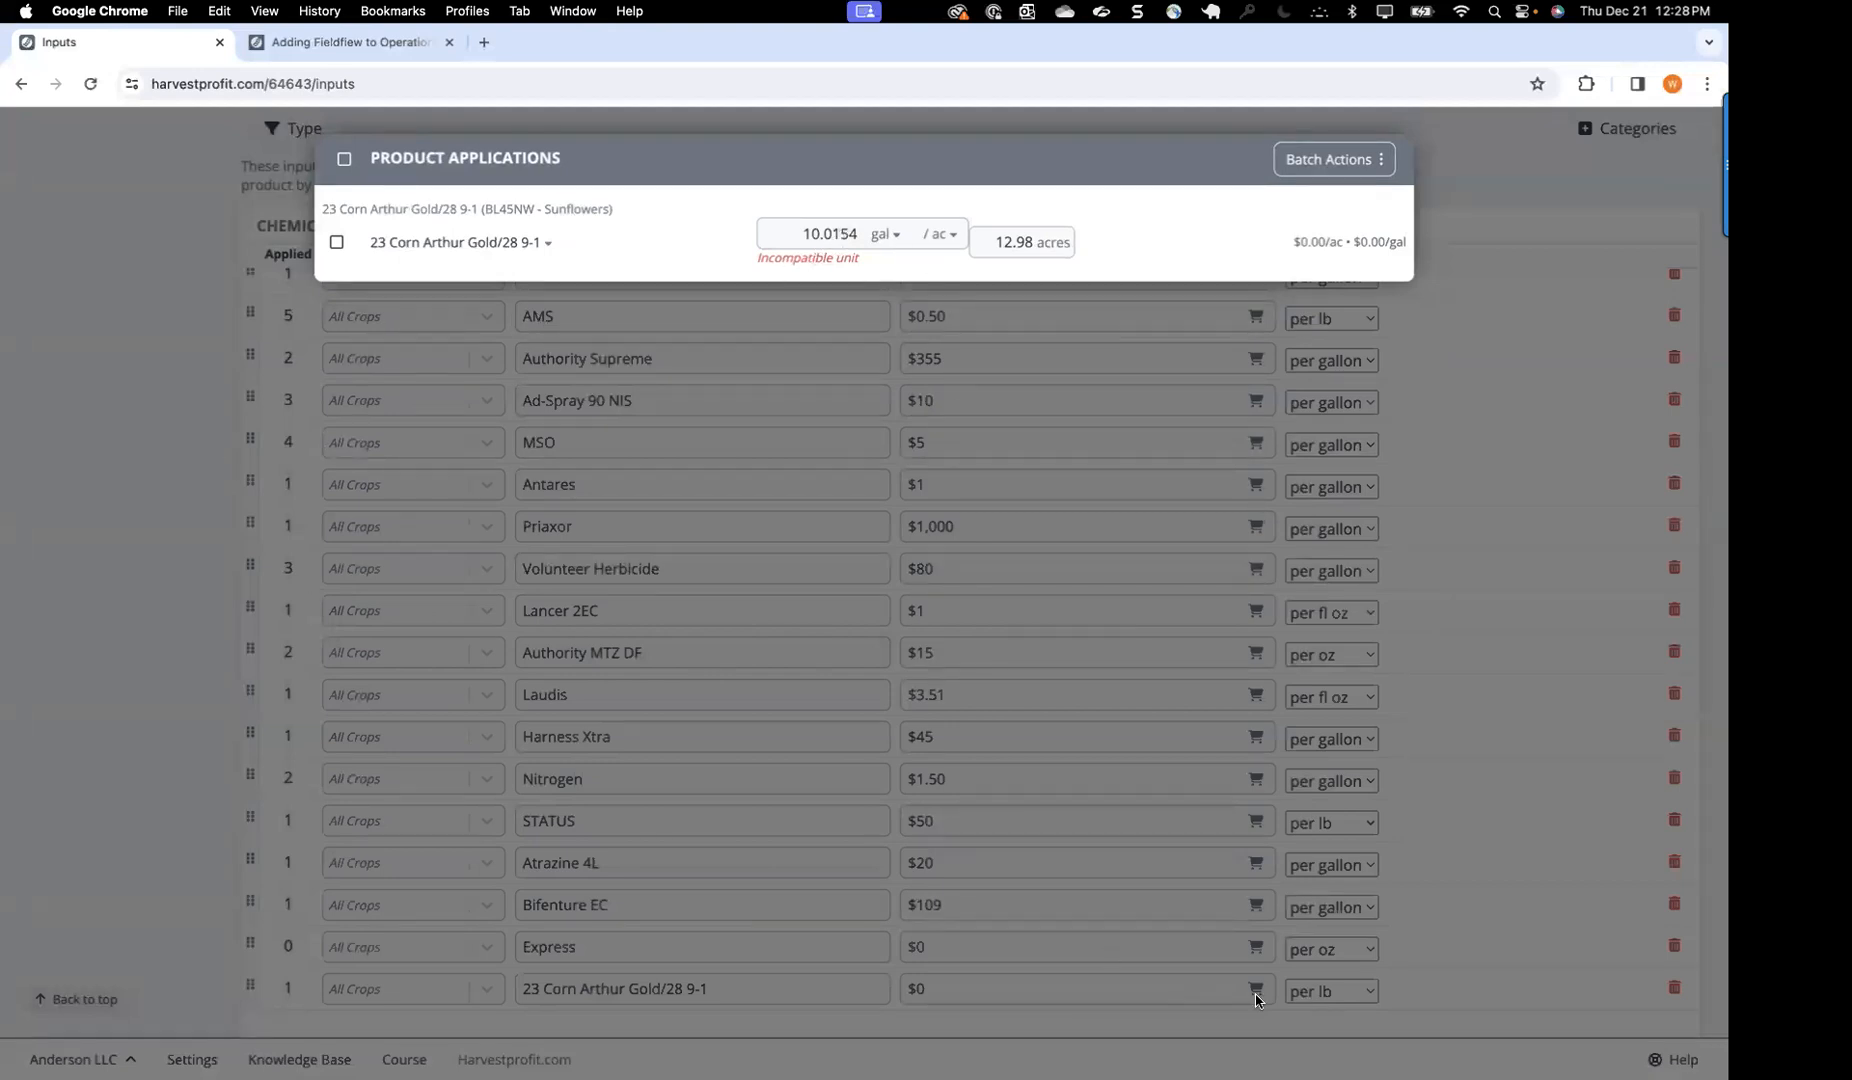
click(613, 1027)
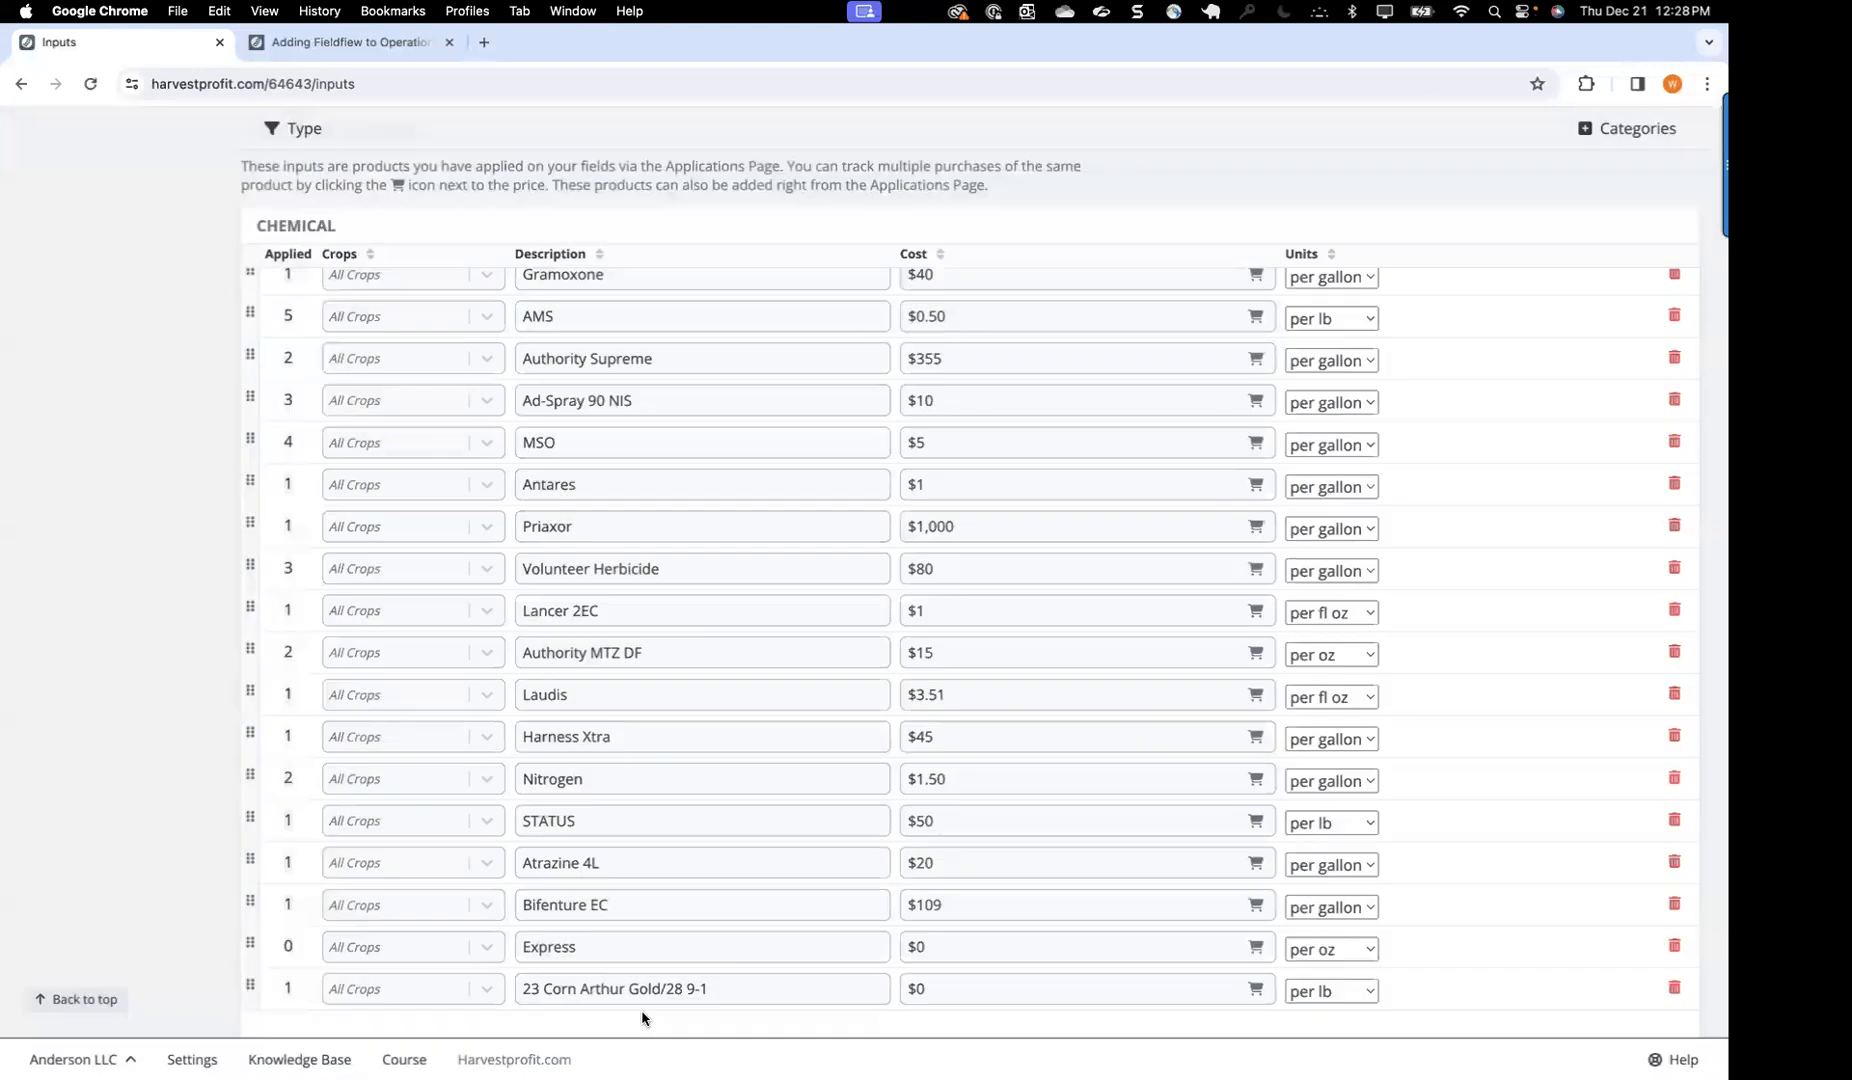
Step: Set the cost unit of 23 Corn Arthur Gold/28 9-1 to per gallon and save the inputs
click(1355, 993)
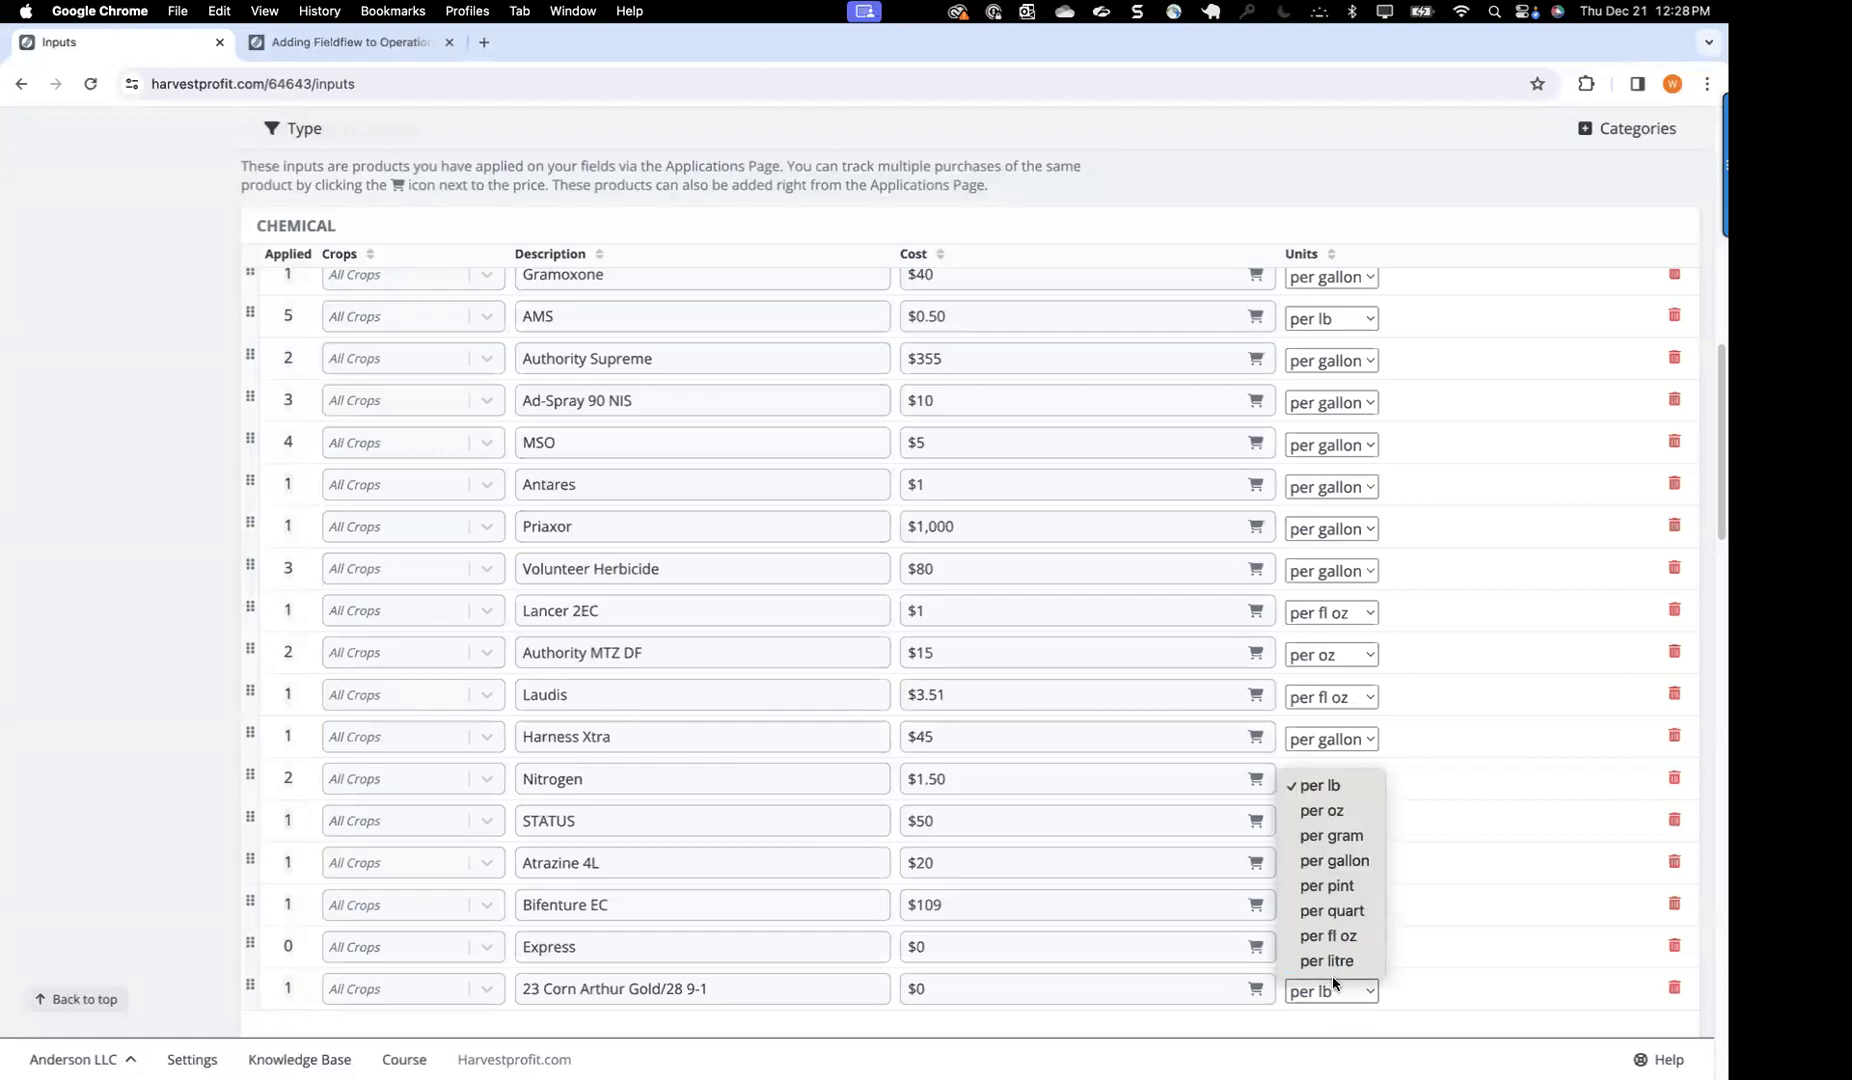
click(1344, 862)
click(1631, 1011)
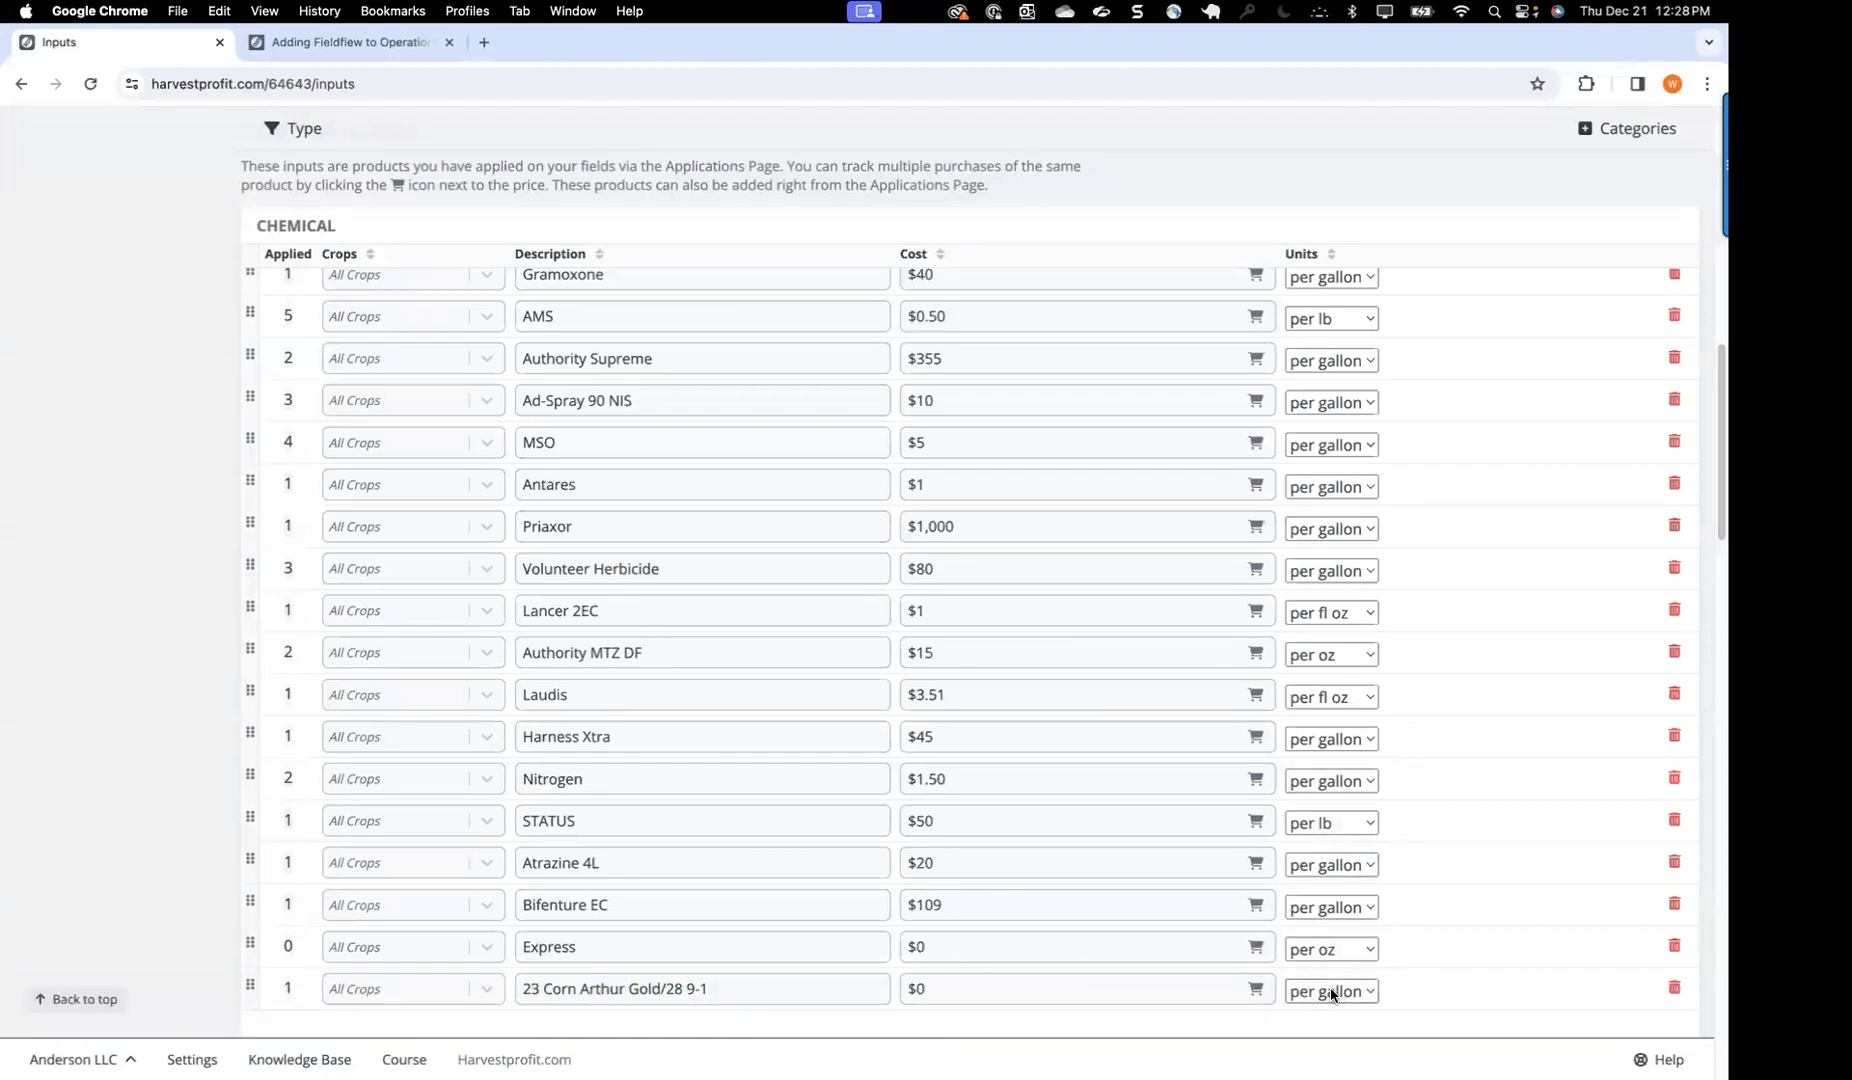
Step: Check the Express product's applications and the available units for its applied amount, and close them without changes
click(1343, 948)
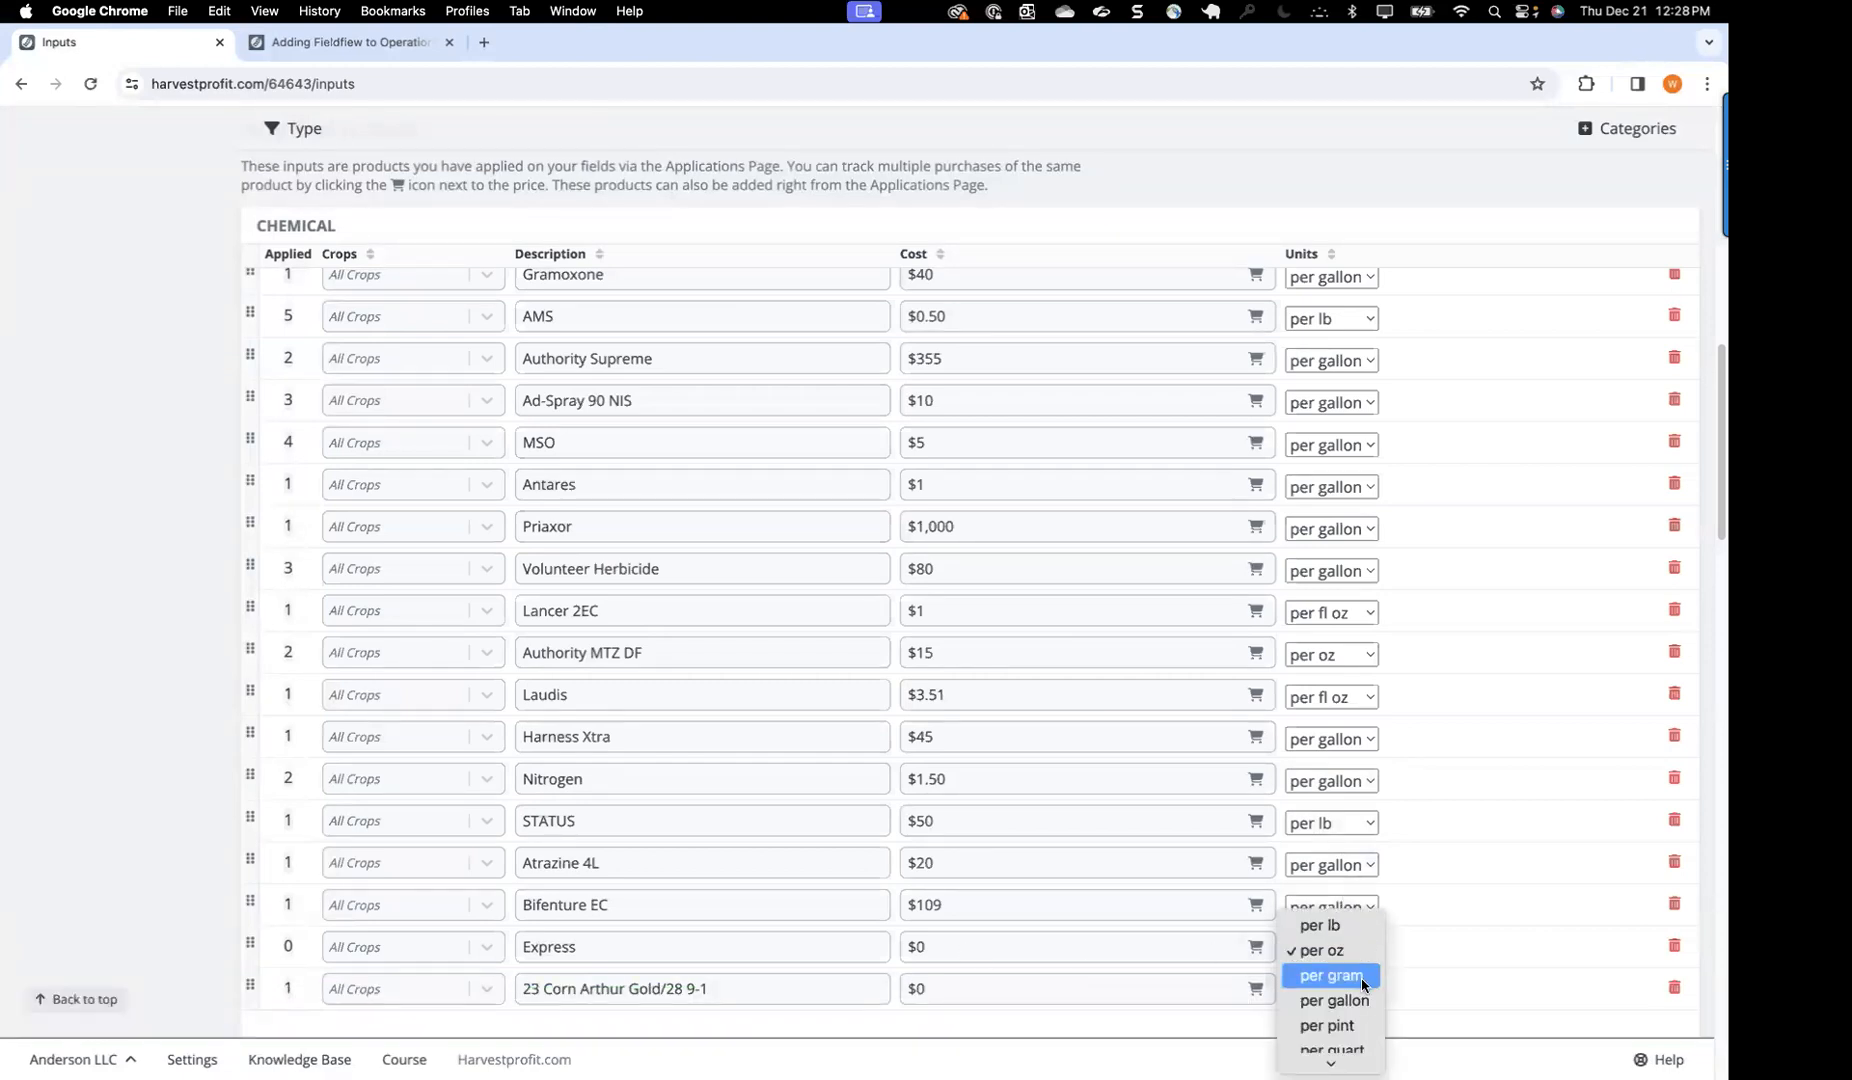
click(347, 927)
click(287, 950)
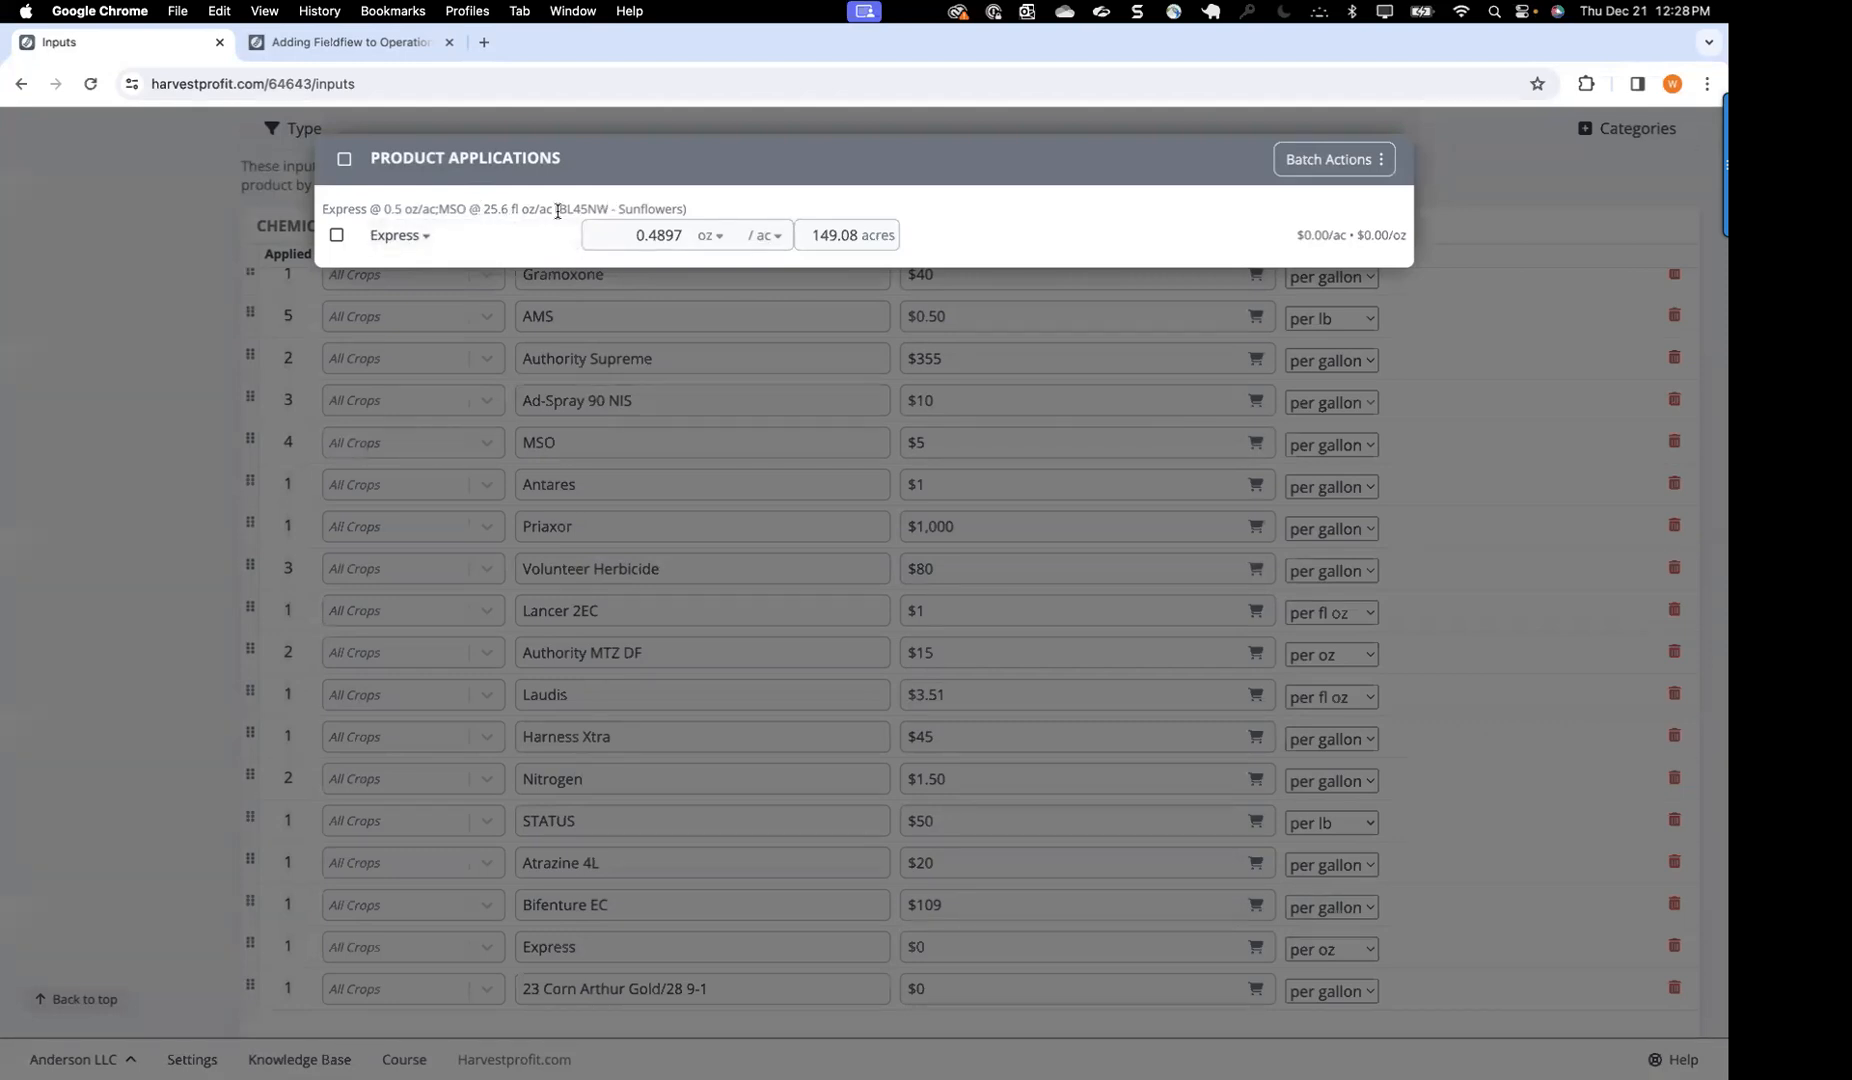
click(708, 236)
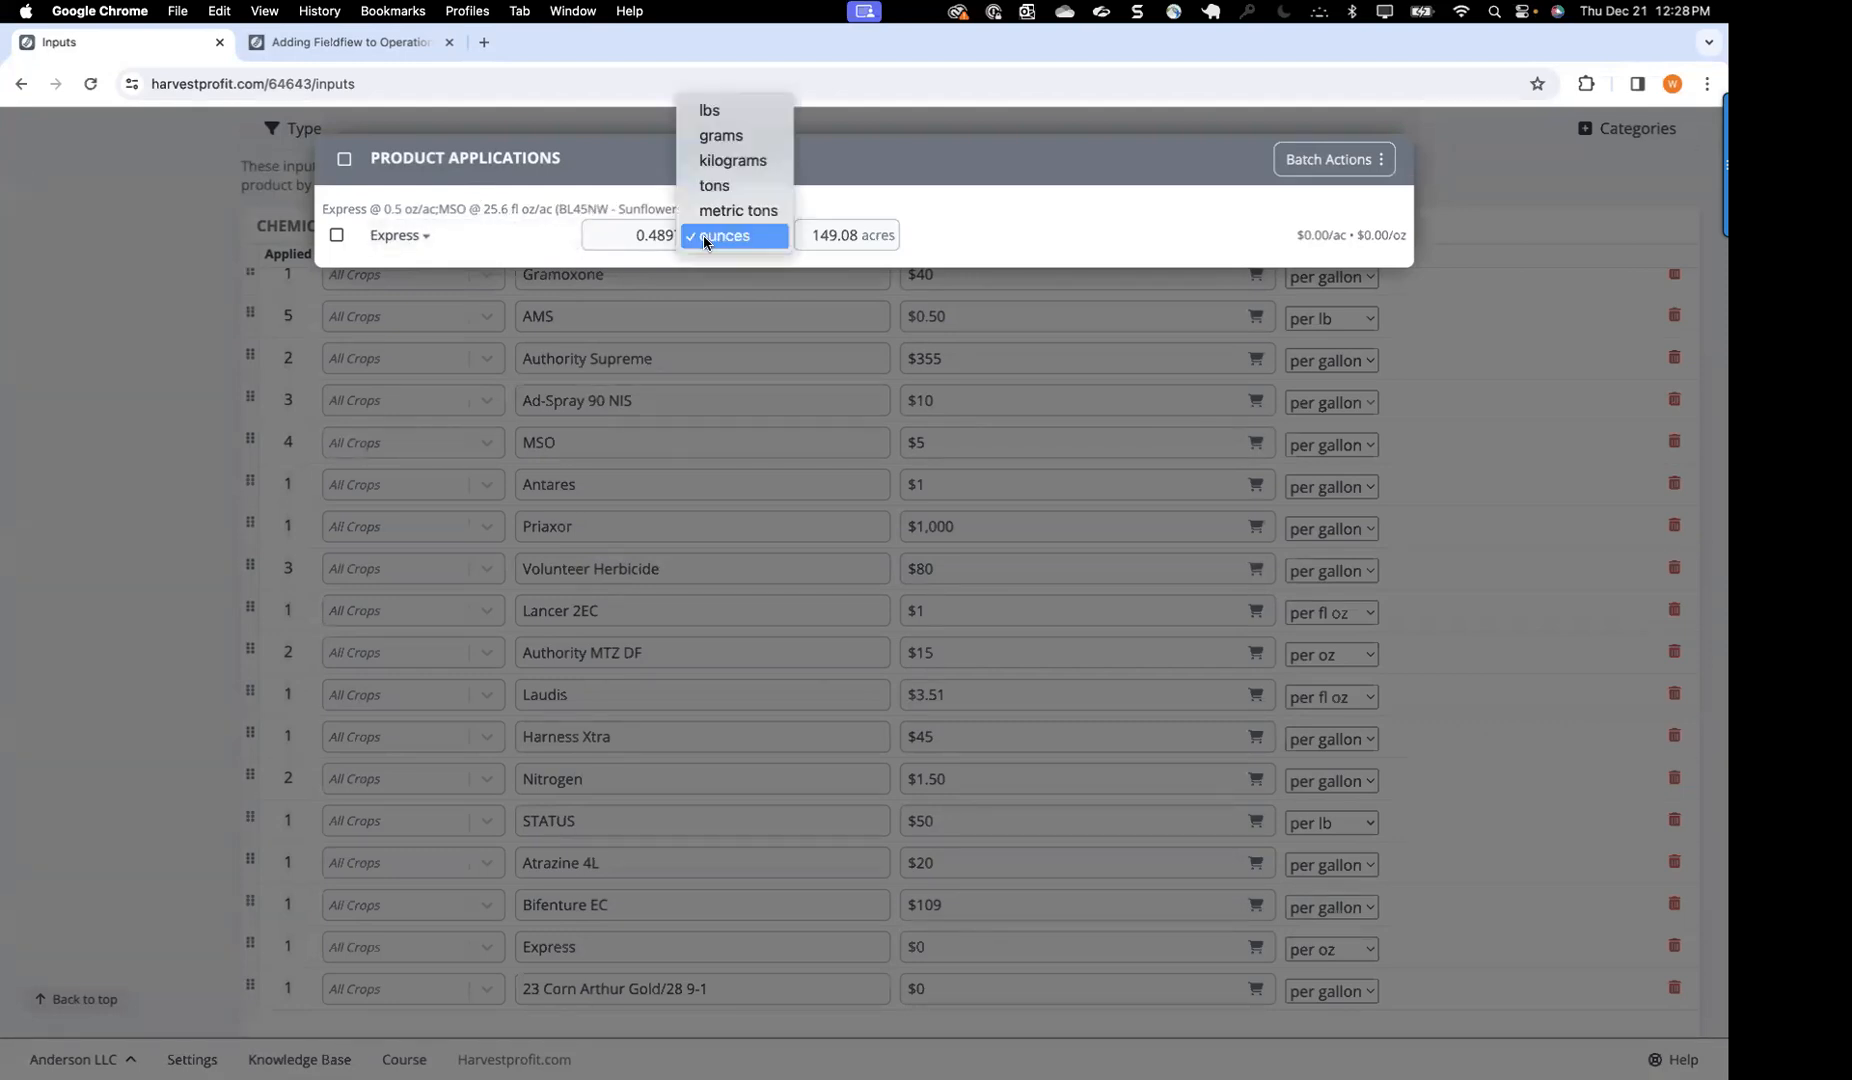
click(910, 207)
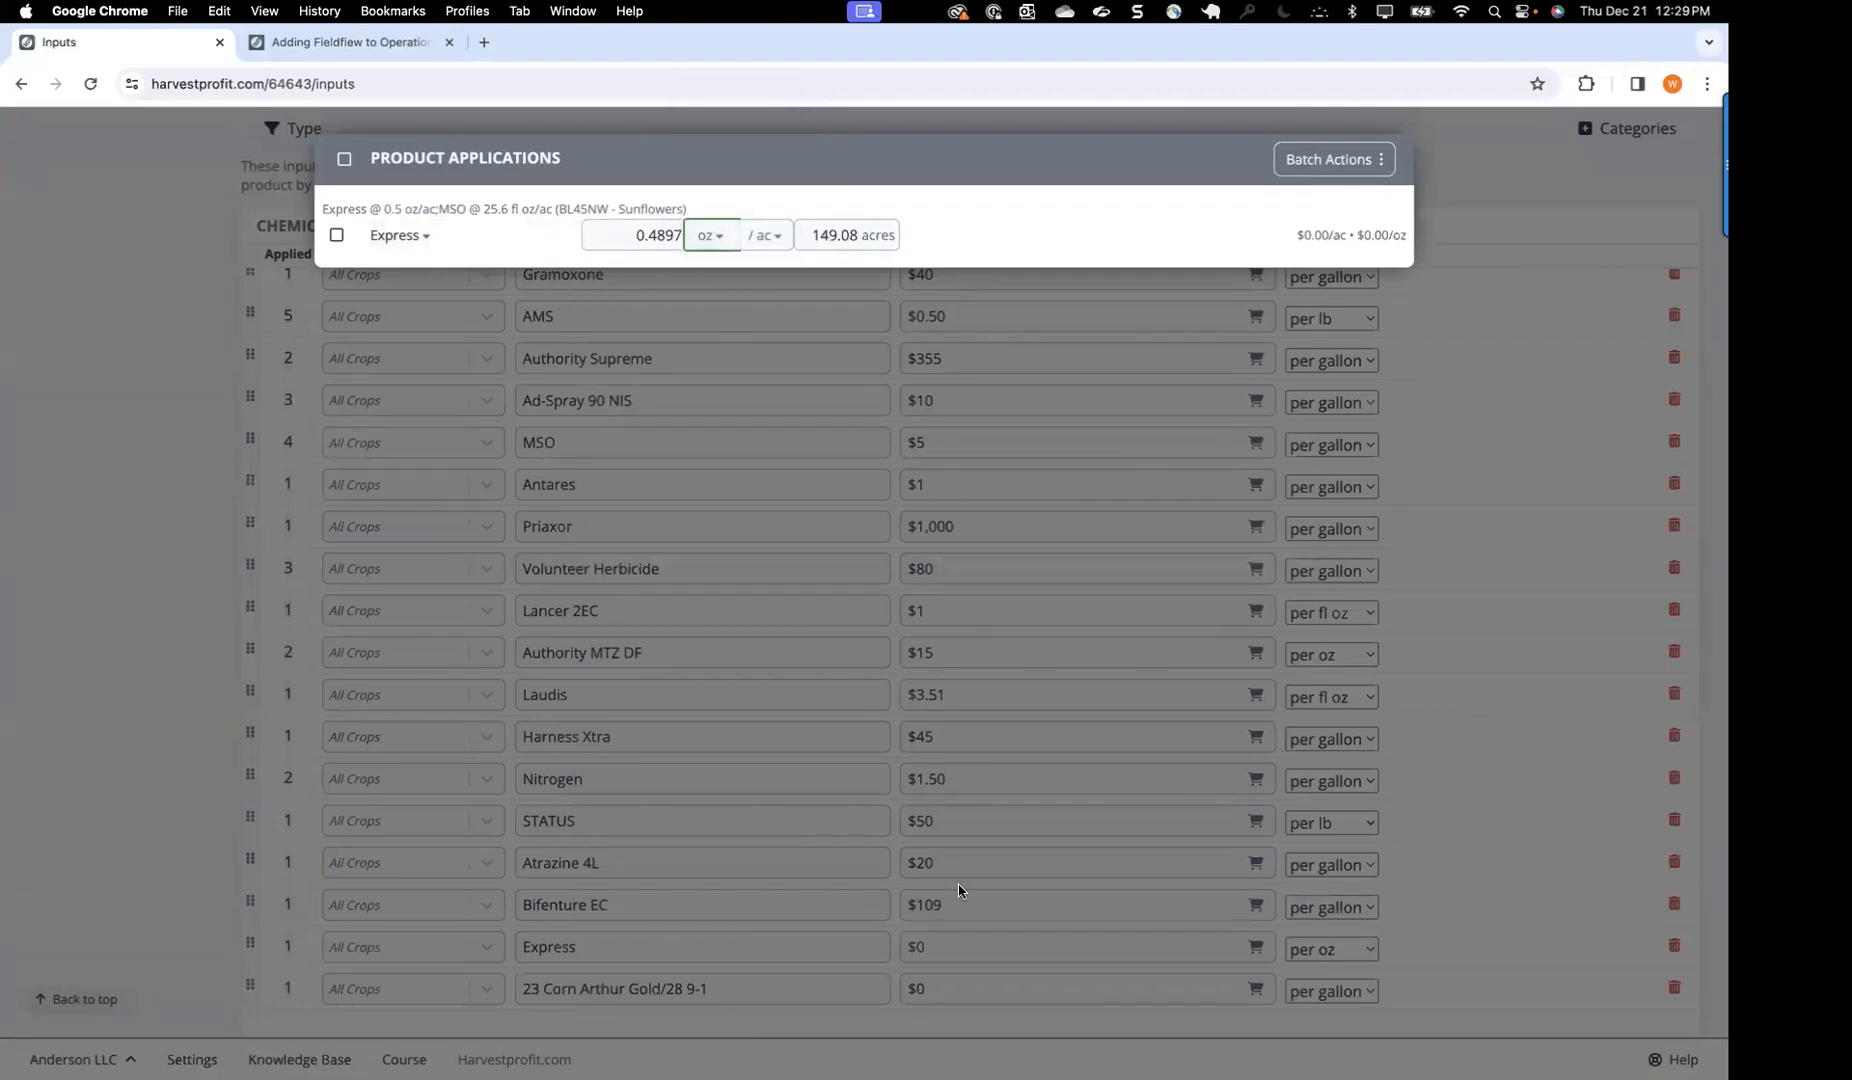
click(1295, 945)
Step: Set the cost unit of Express to per fl oz and save the inputs
click(1370, 951)
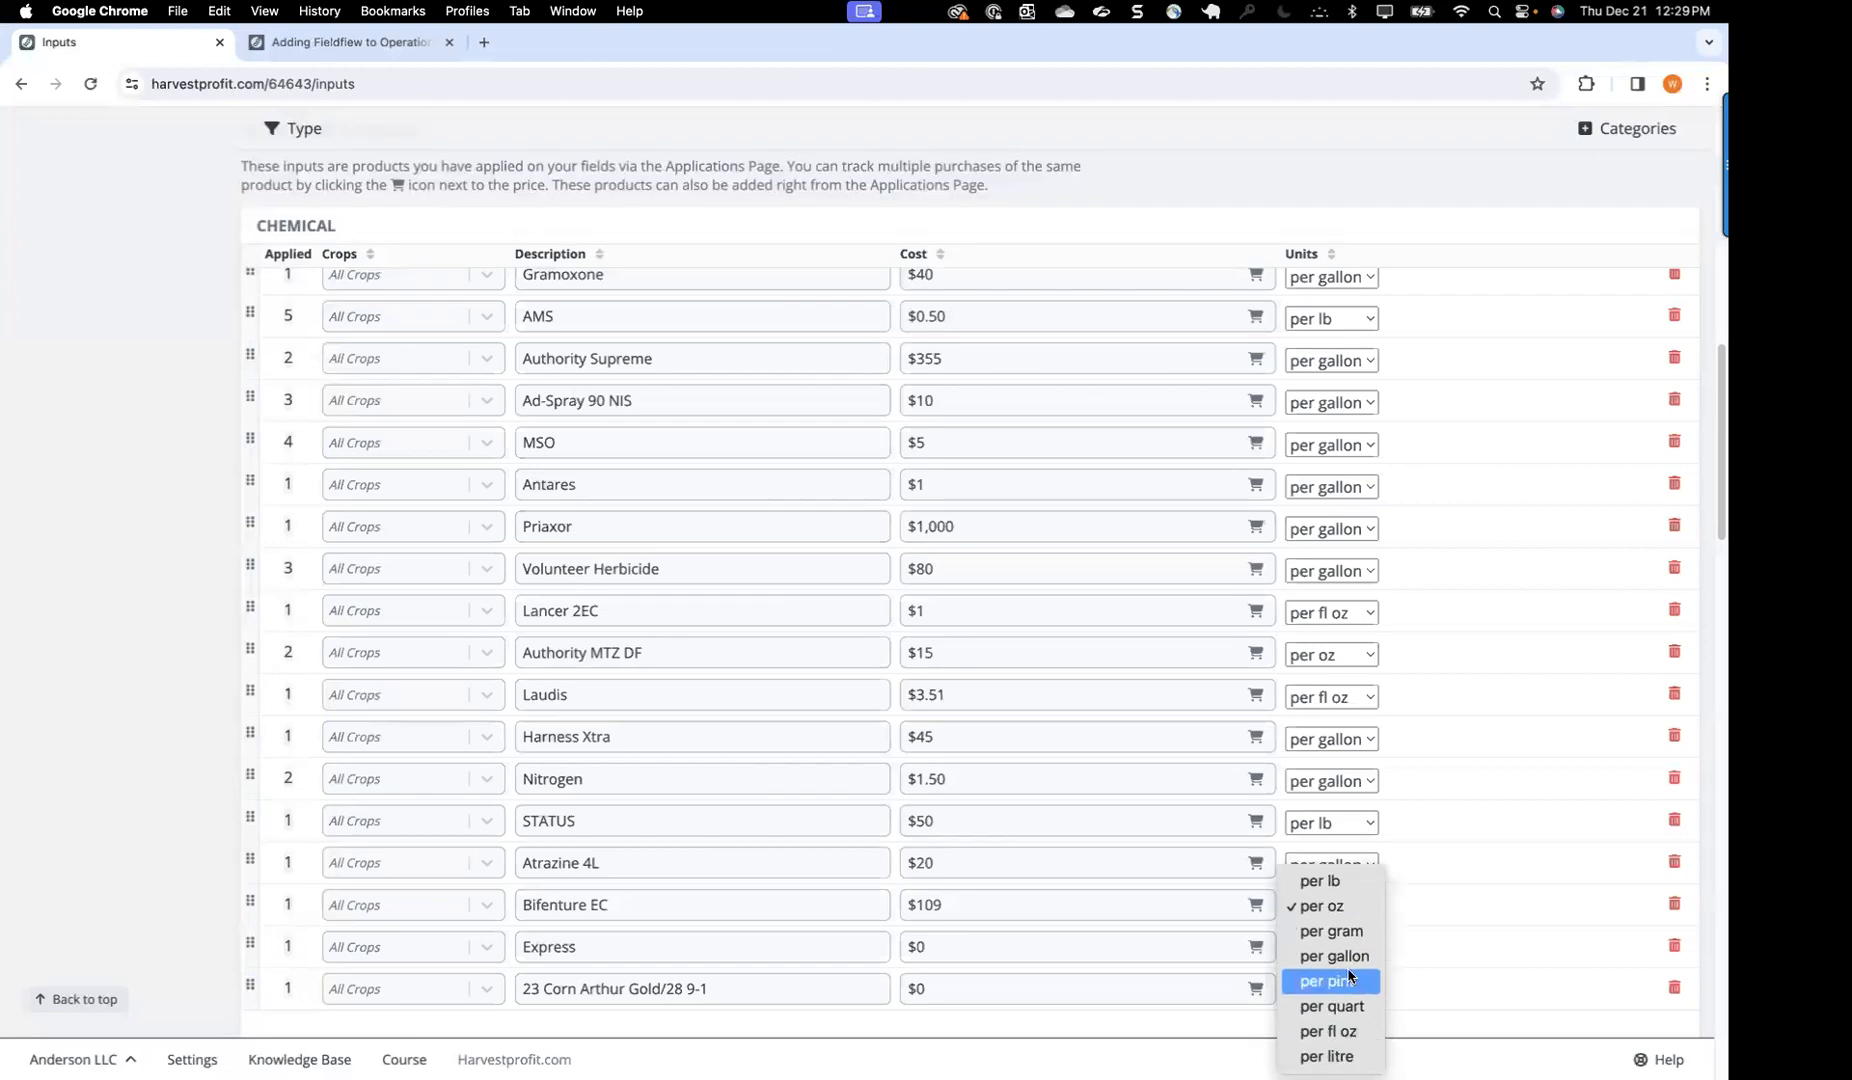
click(1345, 1031)
click(1632, 1012)
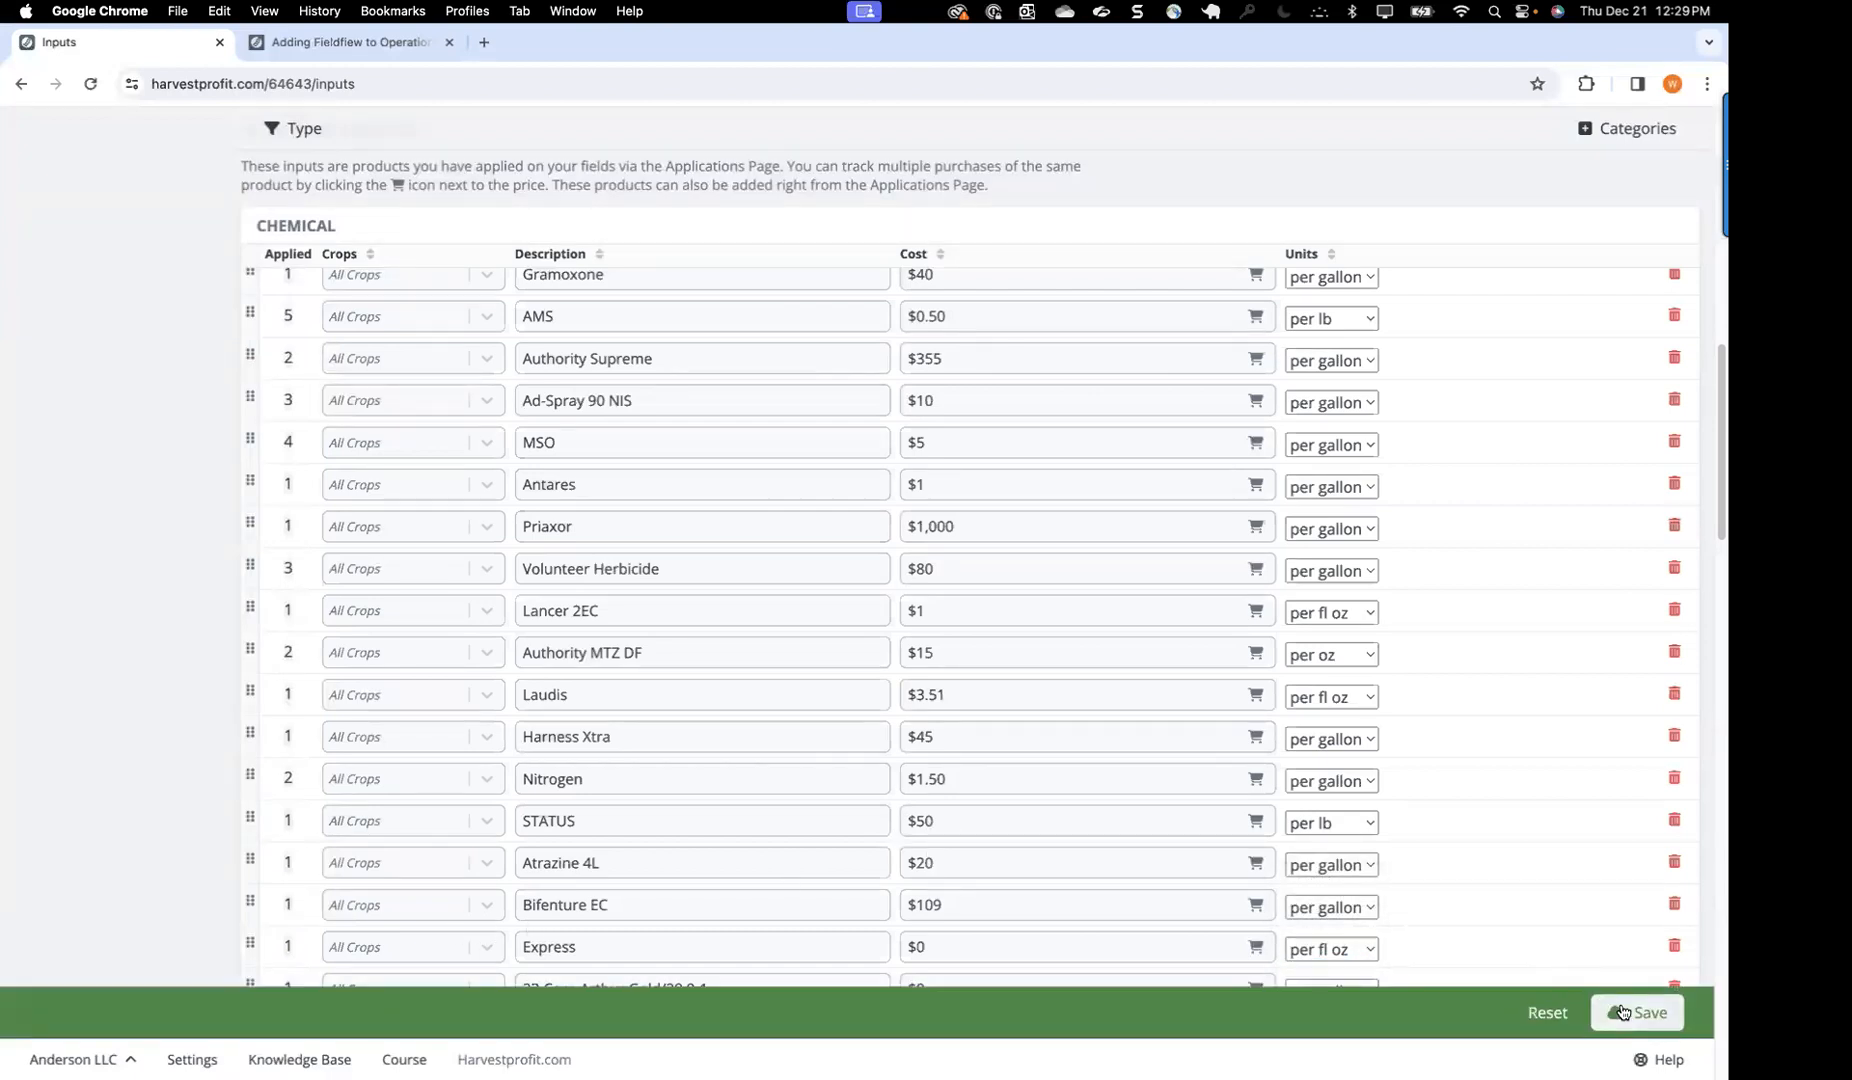
Step: Set the applied amount's unit of Express on BL45NW to fl oz, and check the fields on the Applications page for unit errors
click(288, 946)
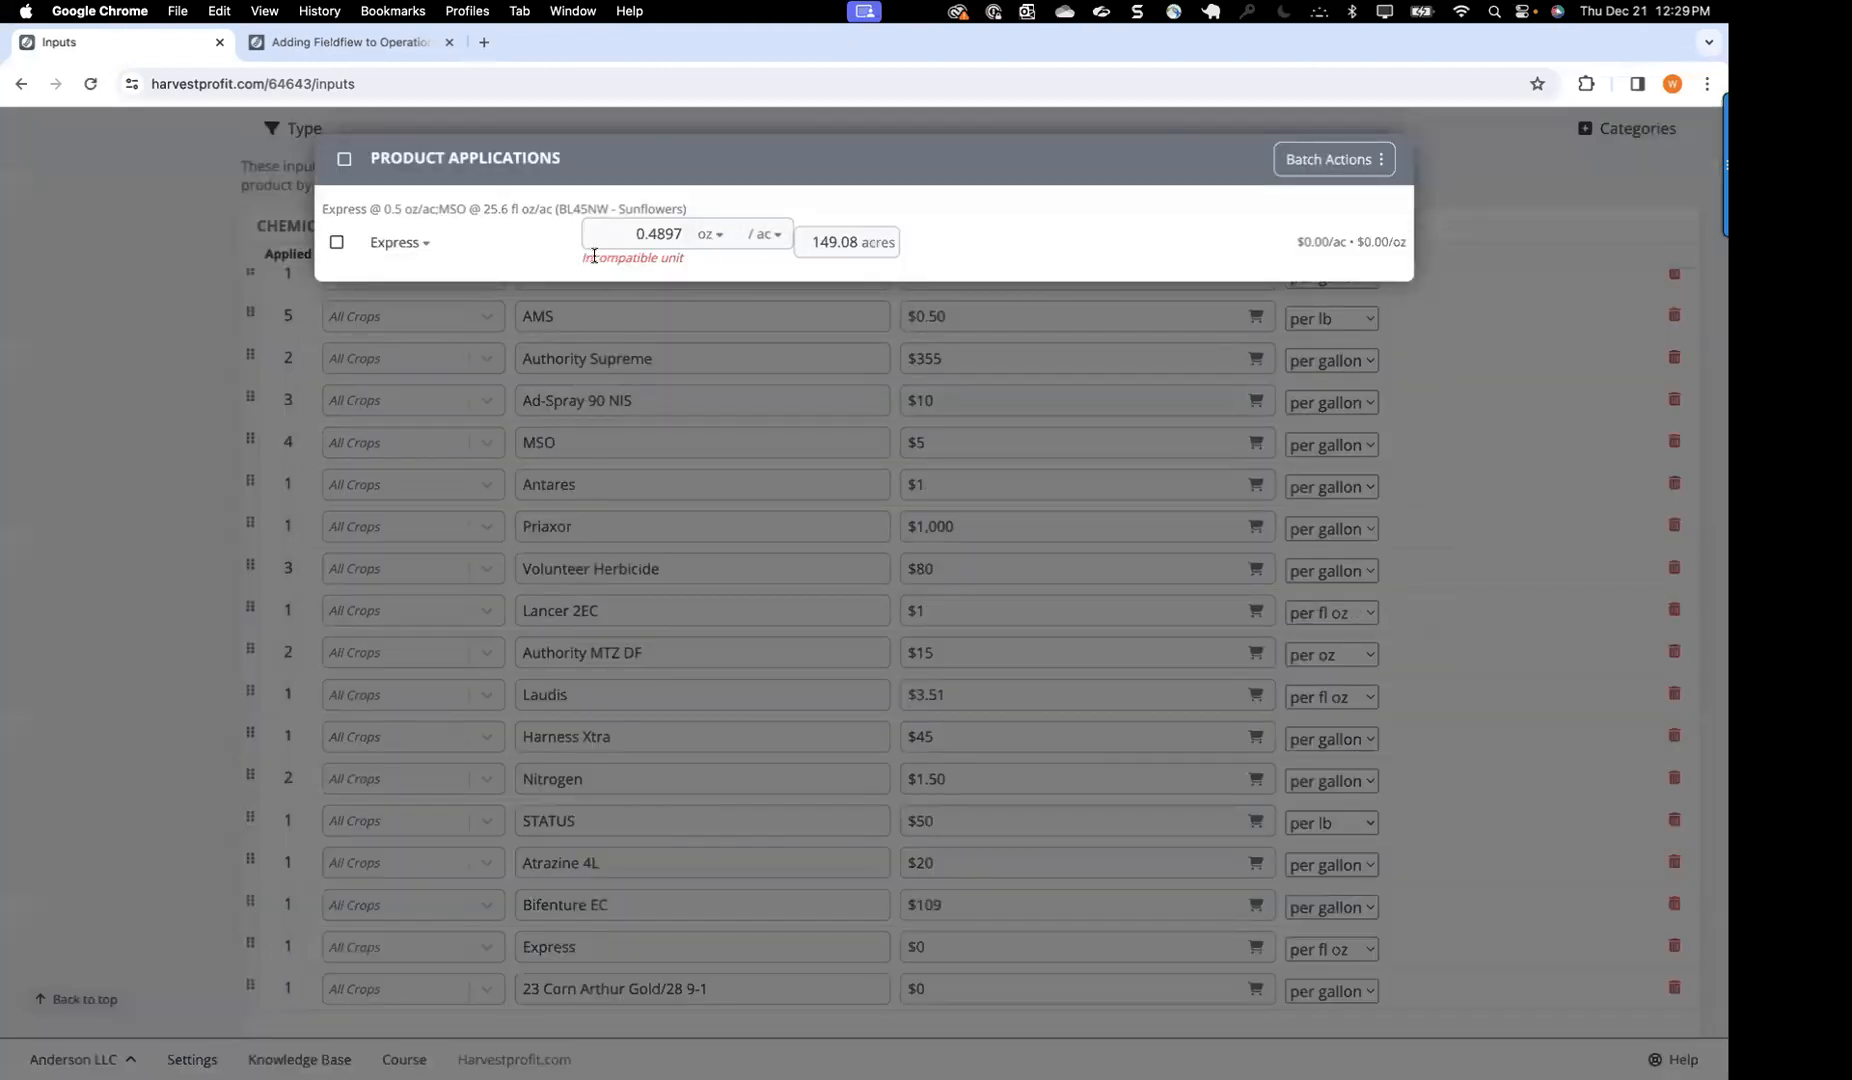
drag(592, 256, 703, 247)
click(710, 234)
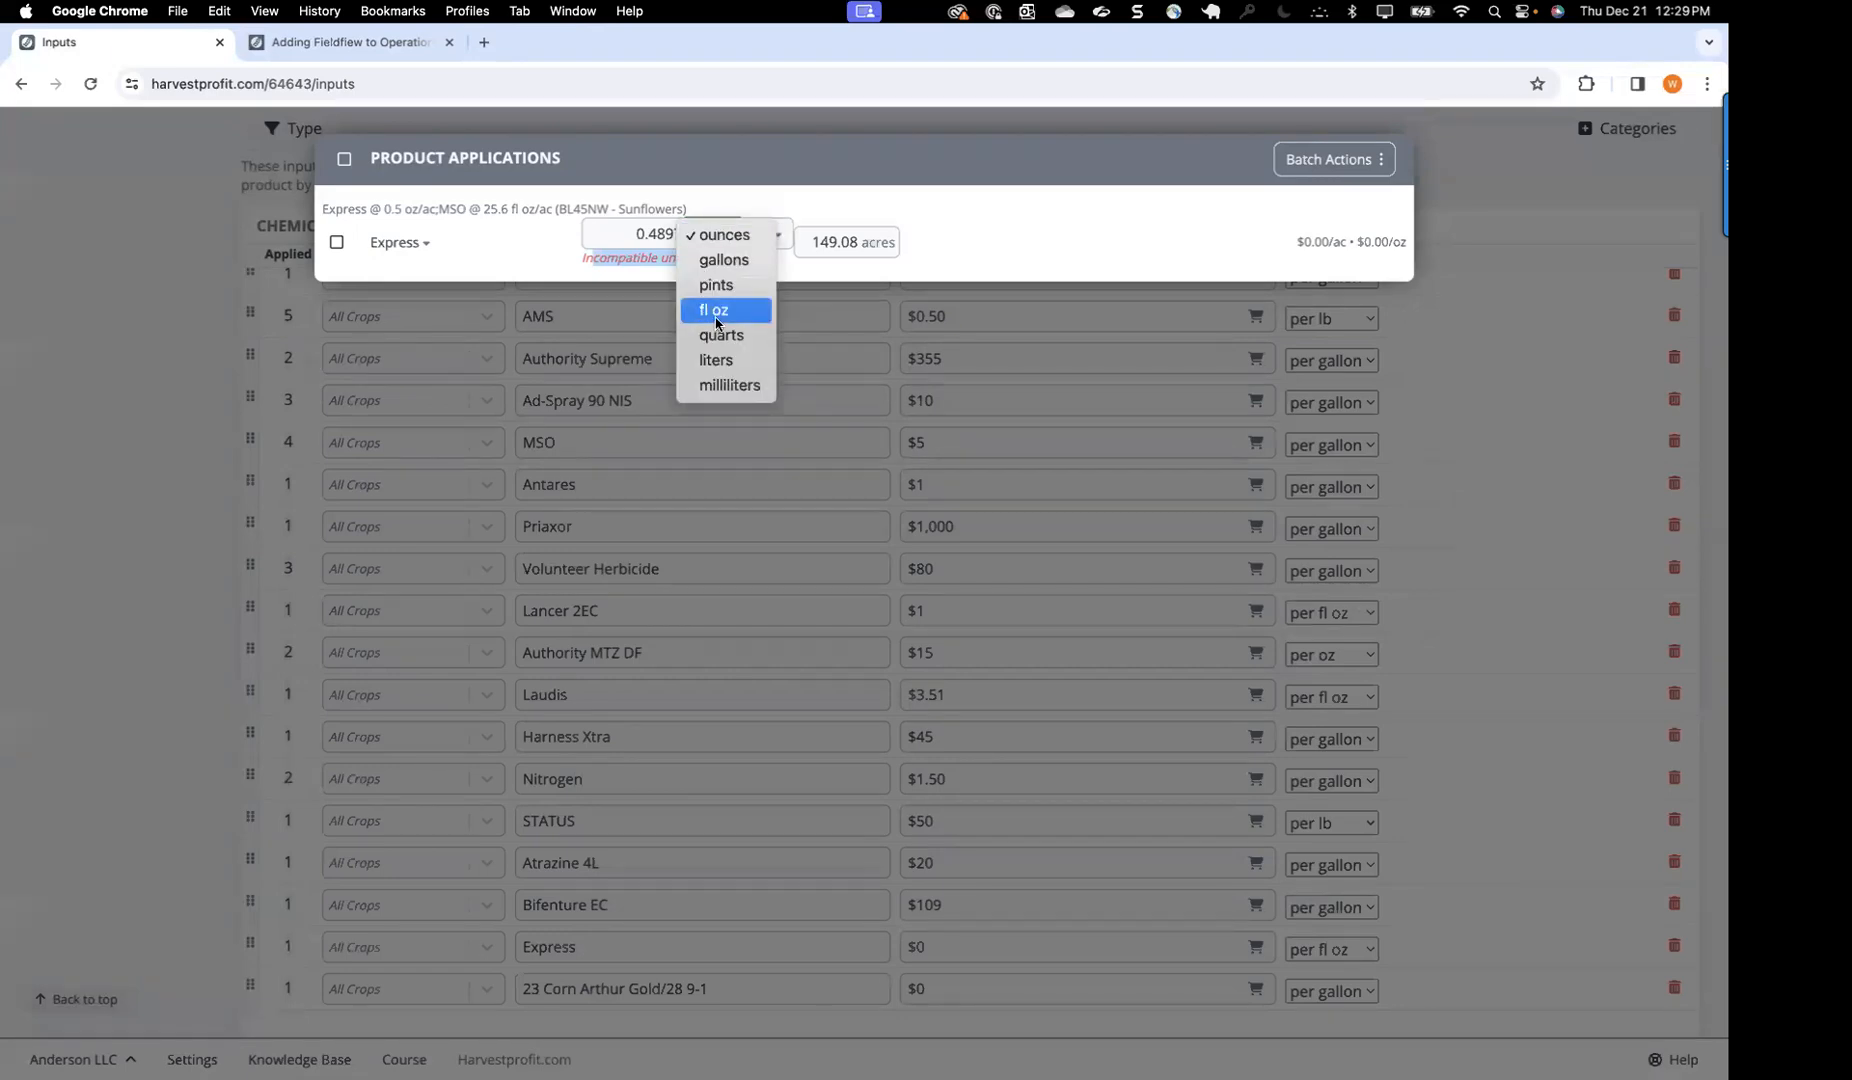
click(715, 310)
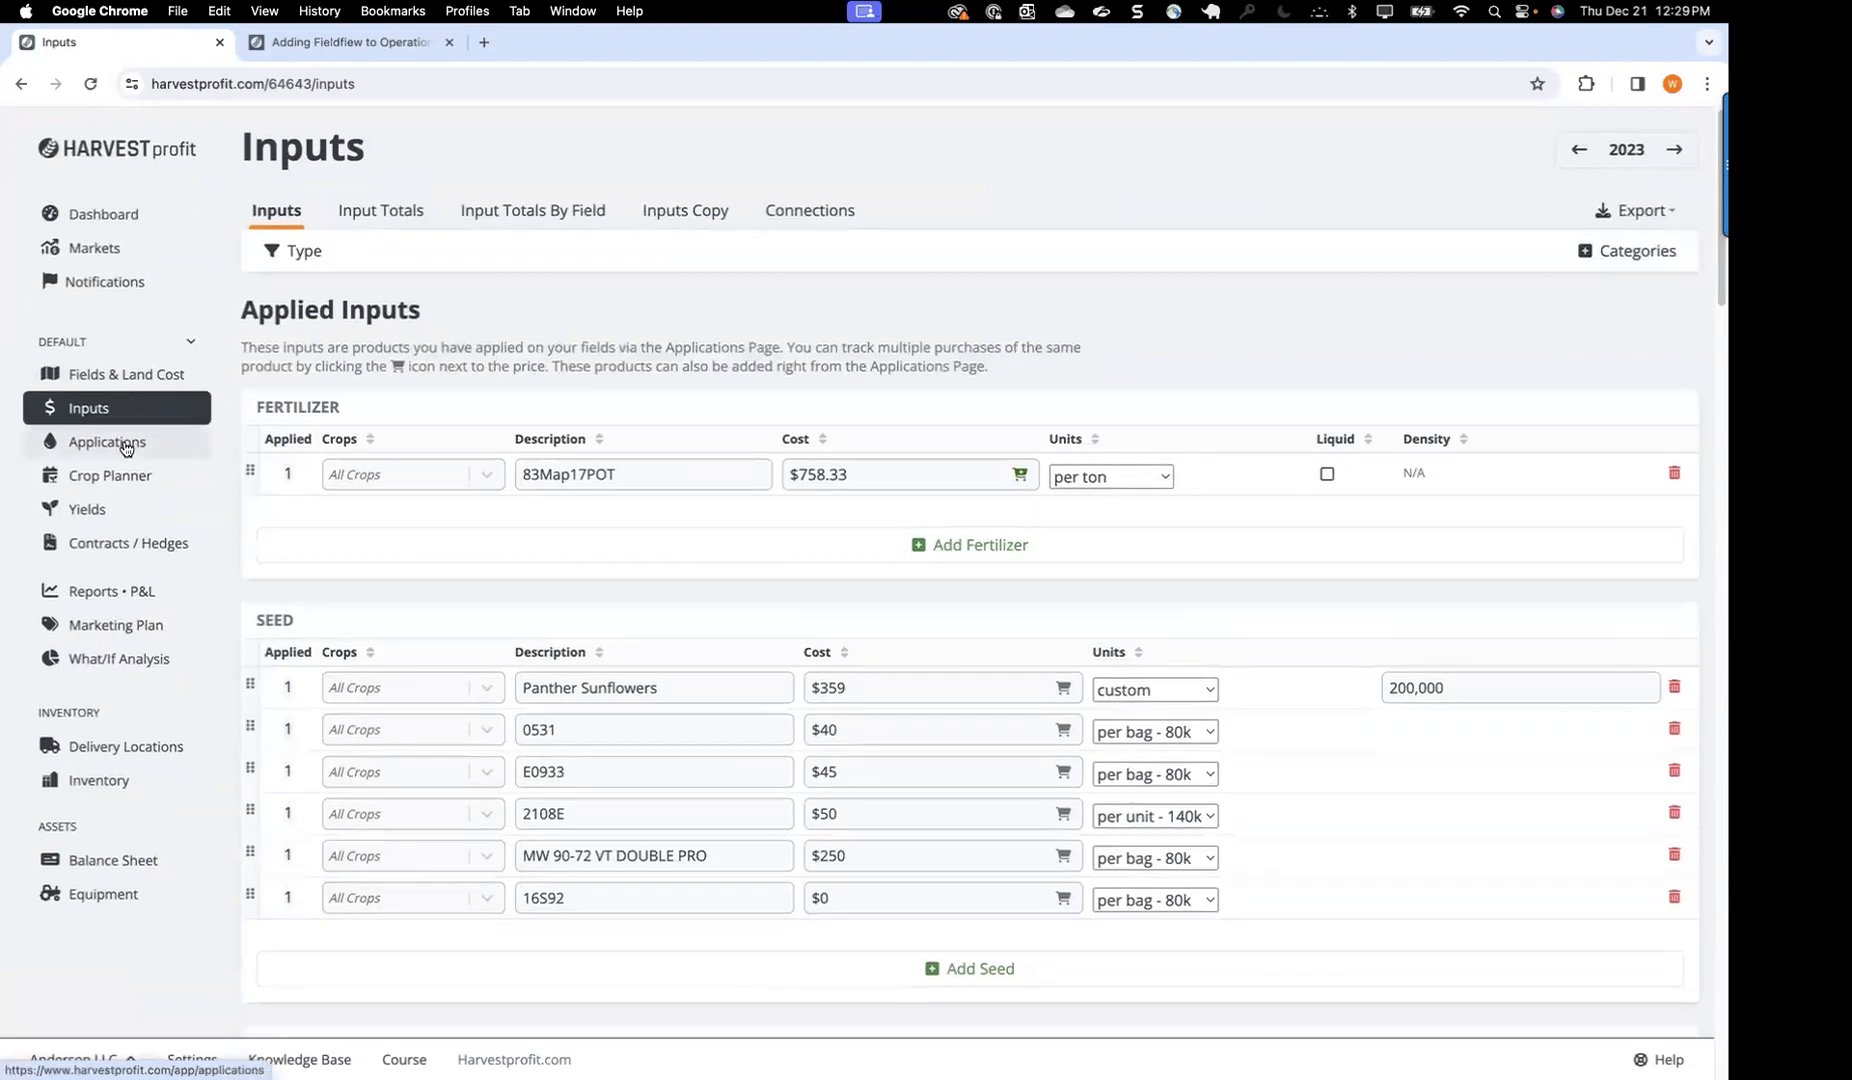
click(160, 444)
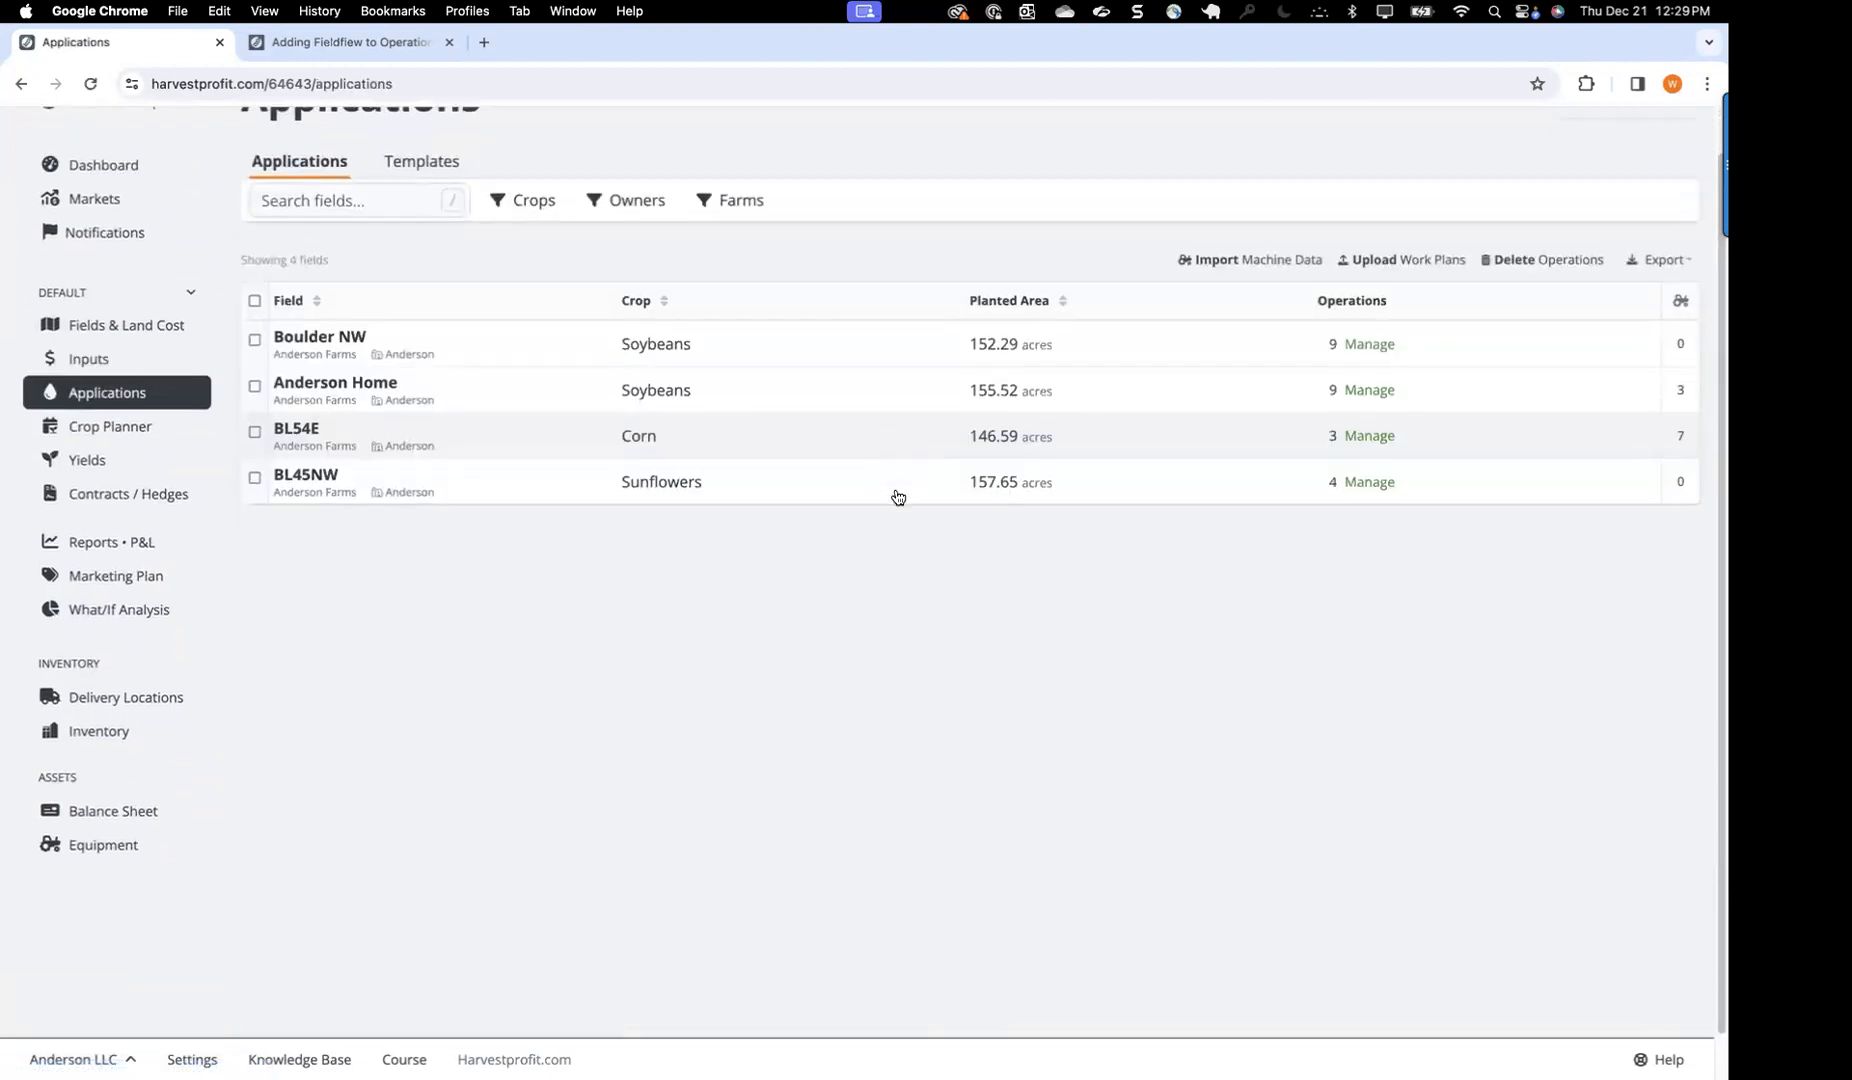
Step: Return to the Inputs page and look over the applied counts of the seed and chemical products
click(180, 408)
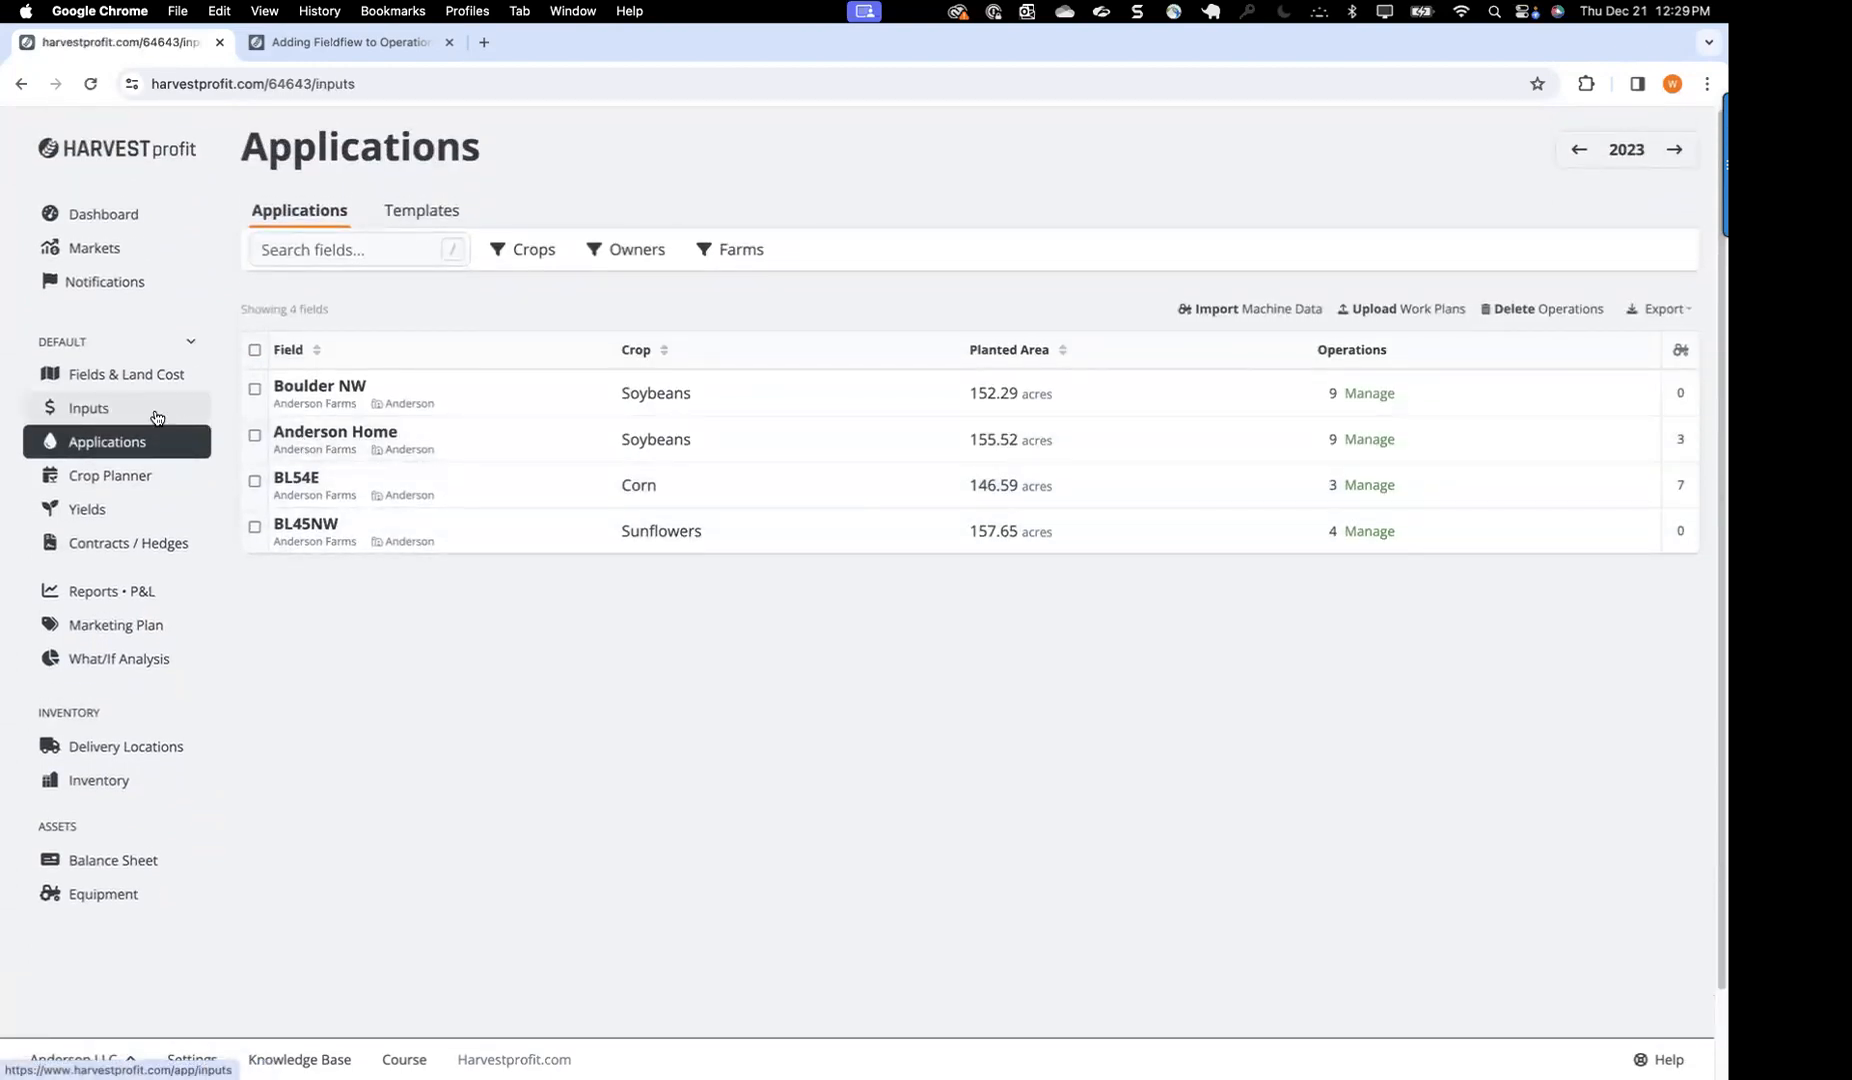
scroll(349, 576, down, 3)
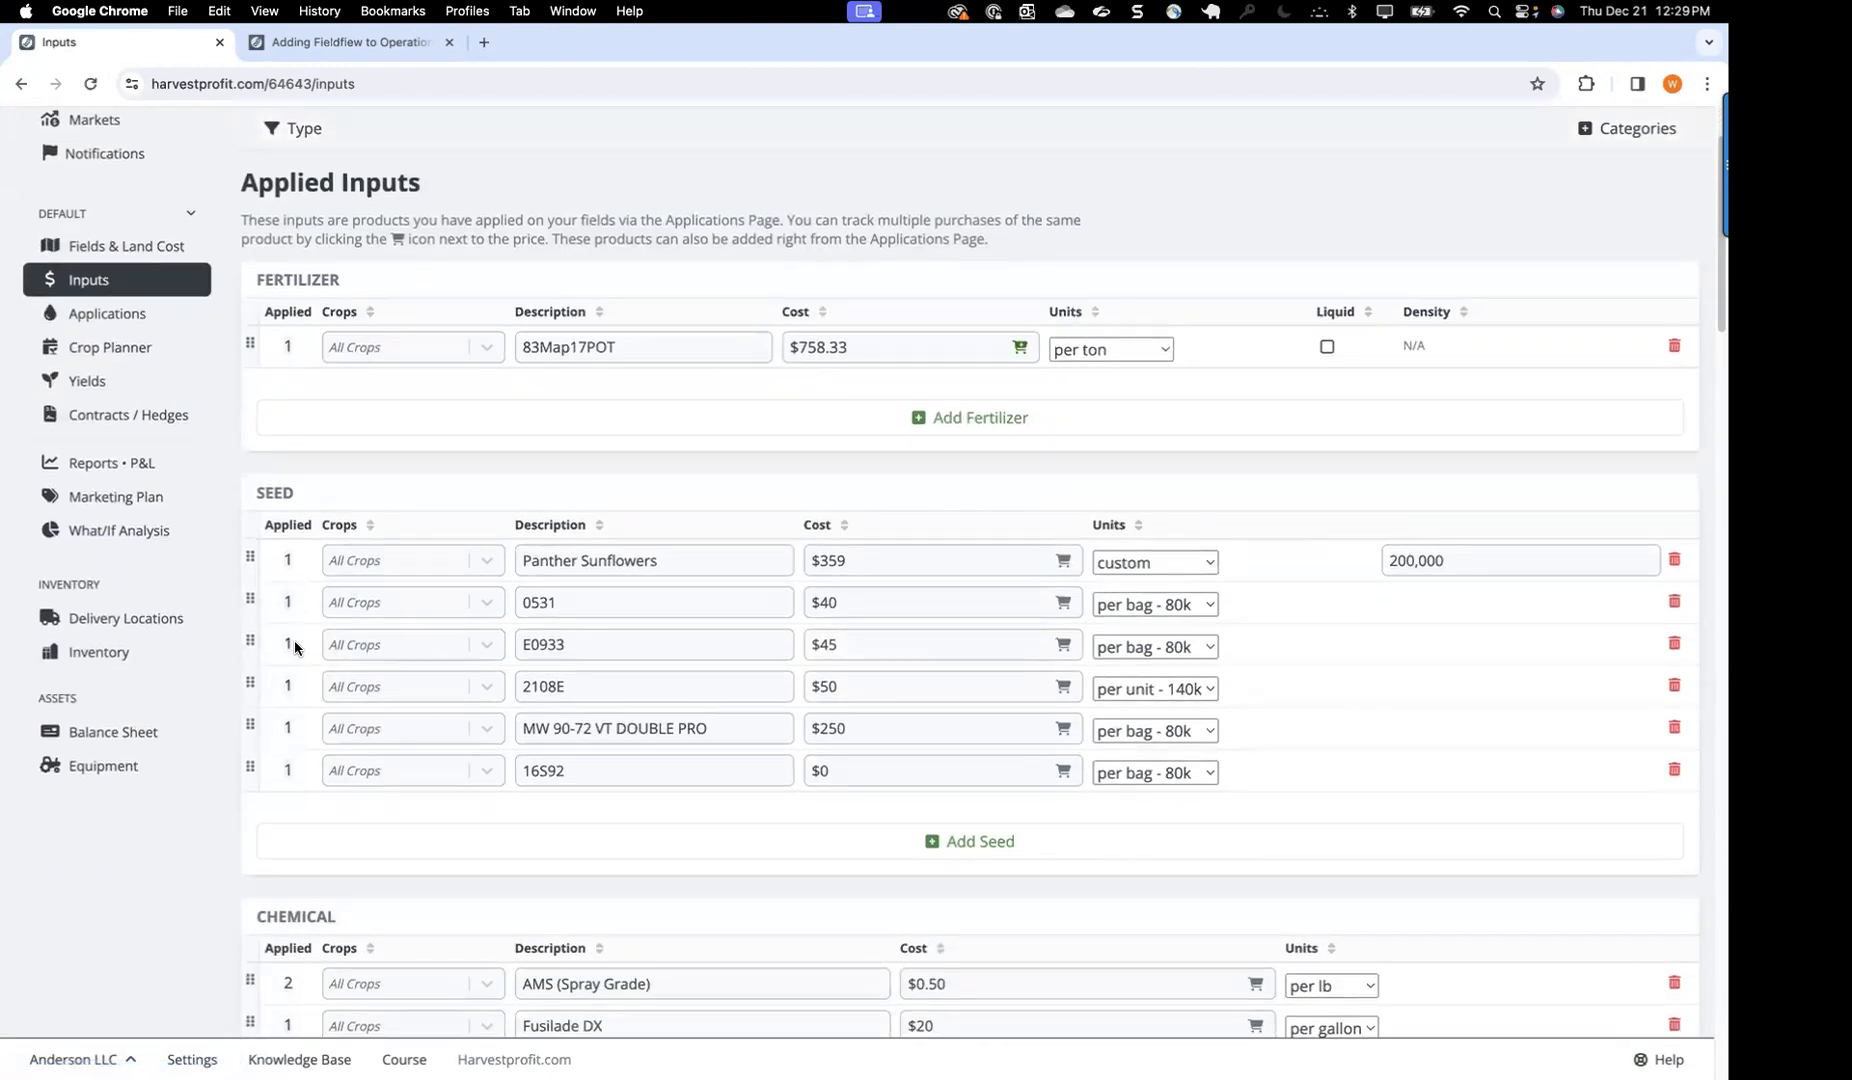
scroll(288, 651, down, 6)
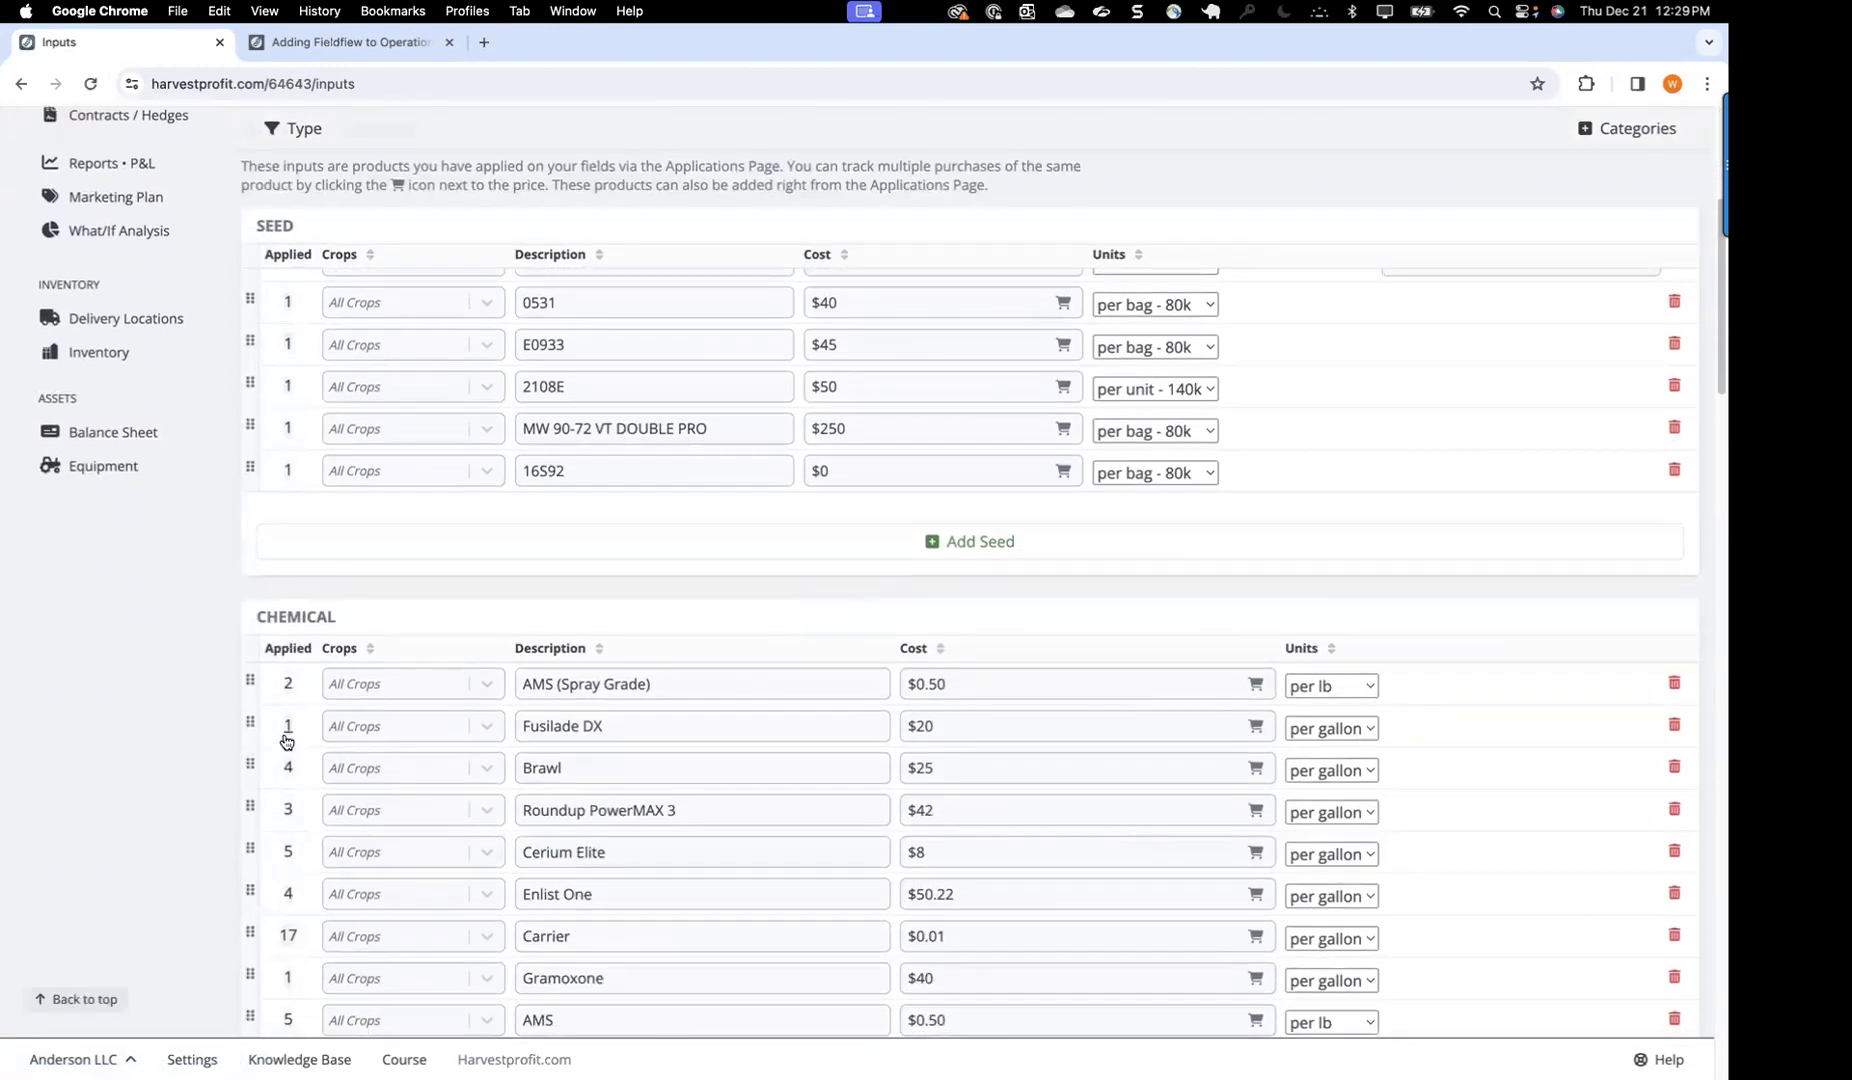
scroll(288, 750, down, 1)
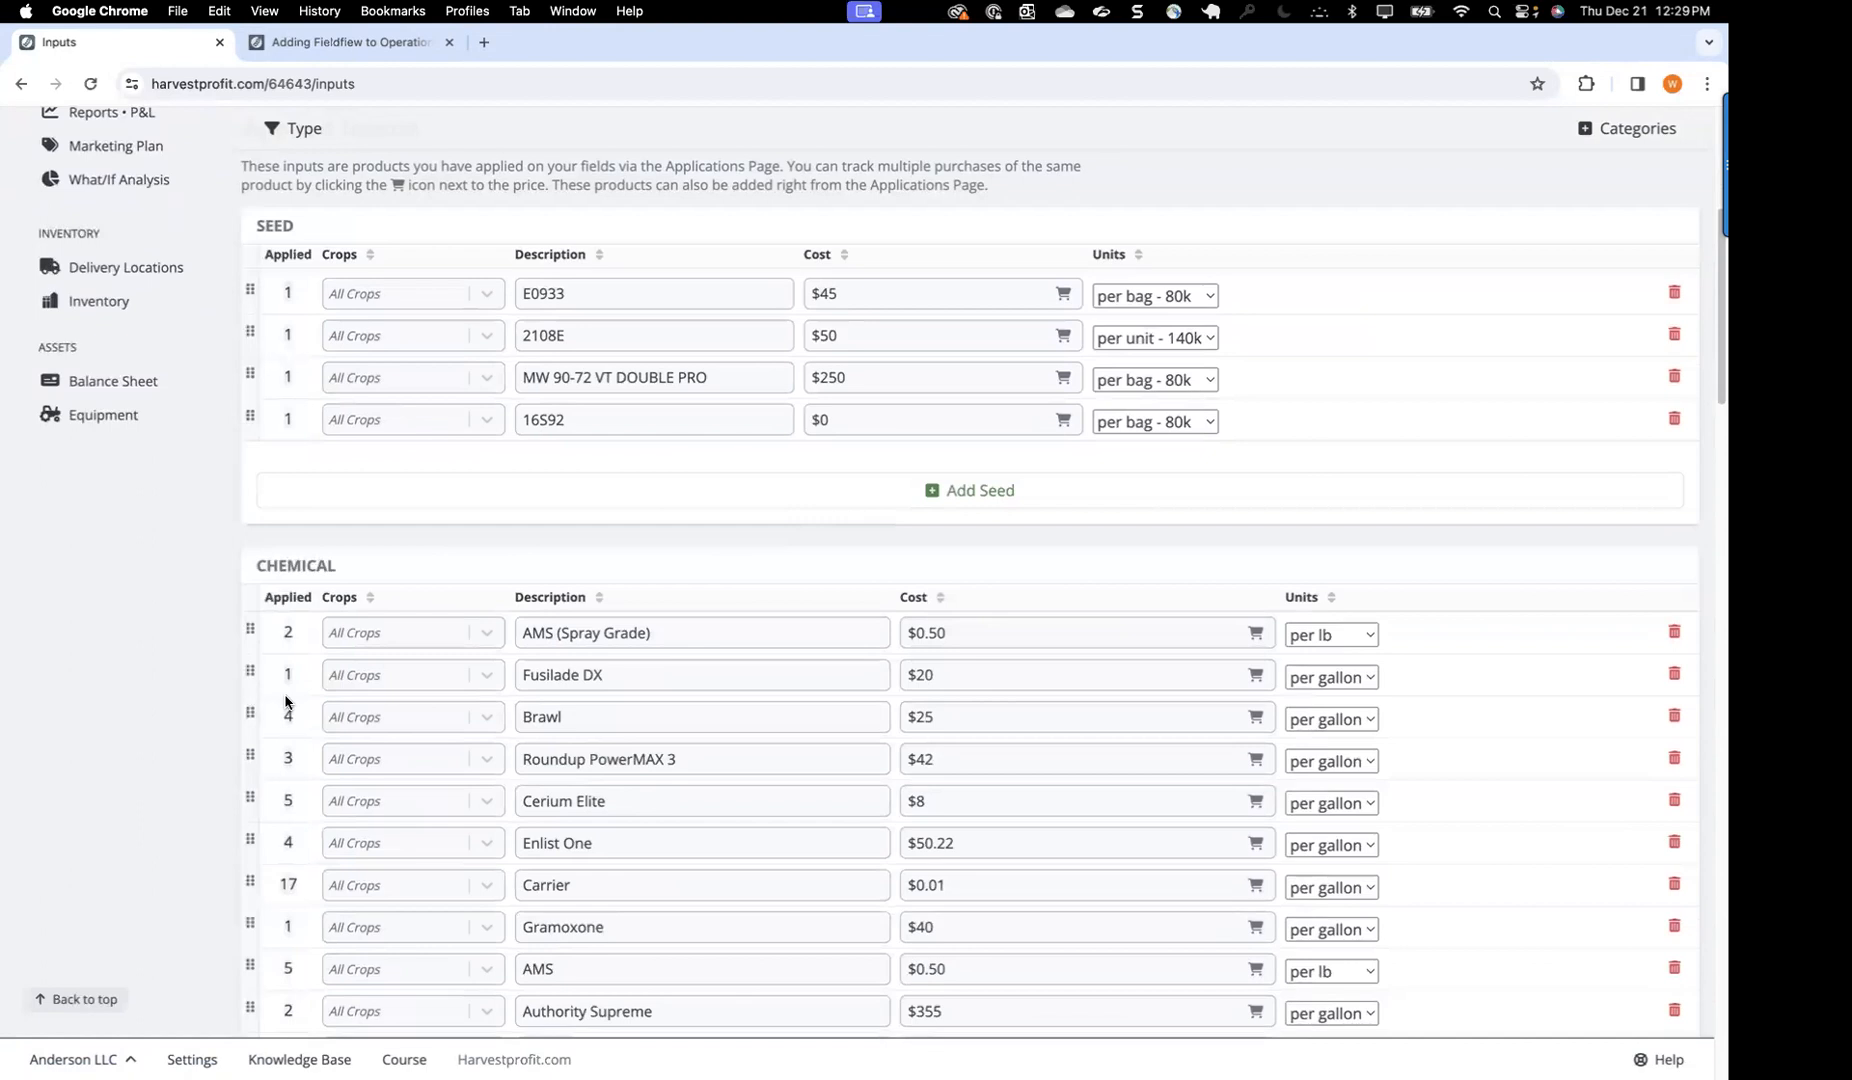
Step: Batch set the product of all four Brawl applications to Roundup PowerMAX 3, save, and close the product applications
scroll(287, 700, down, 2)
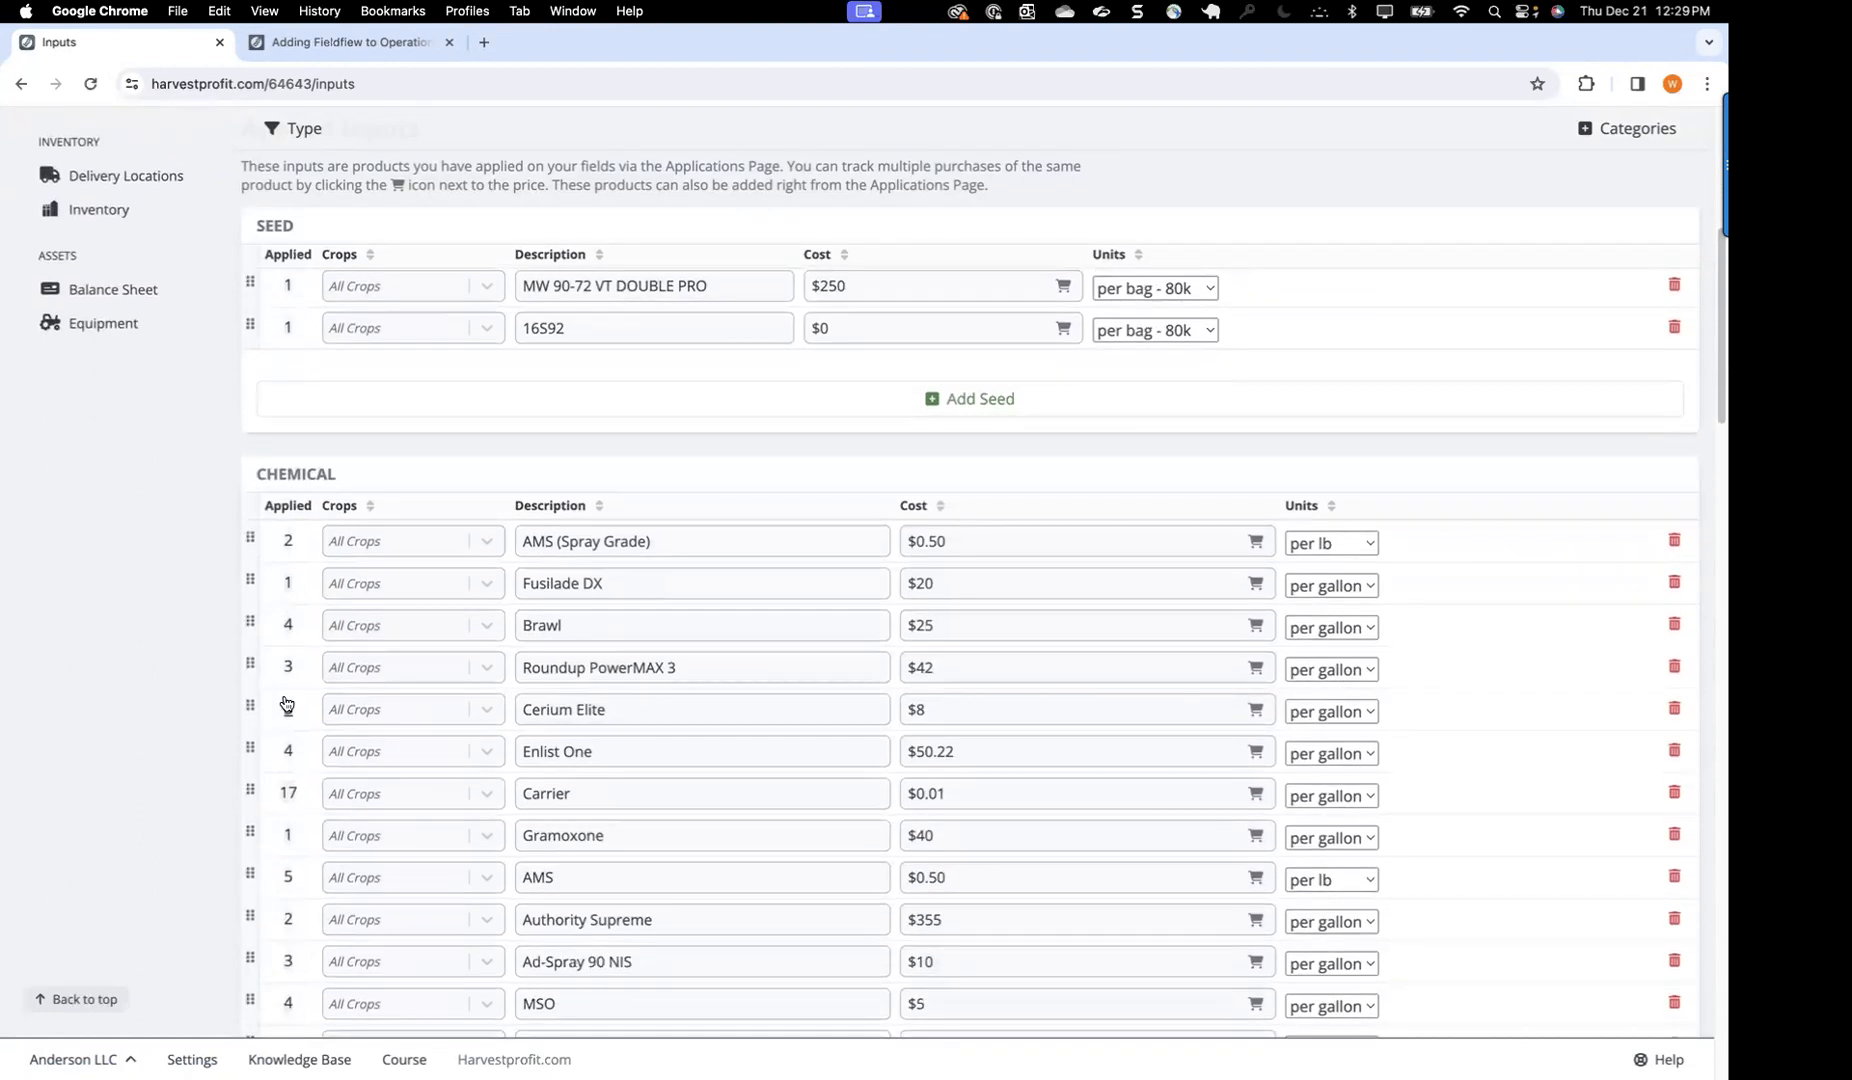
click(288, 627)
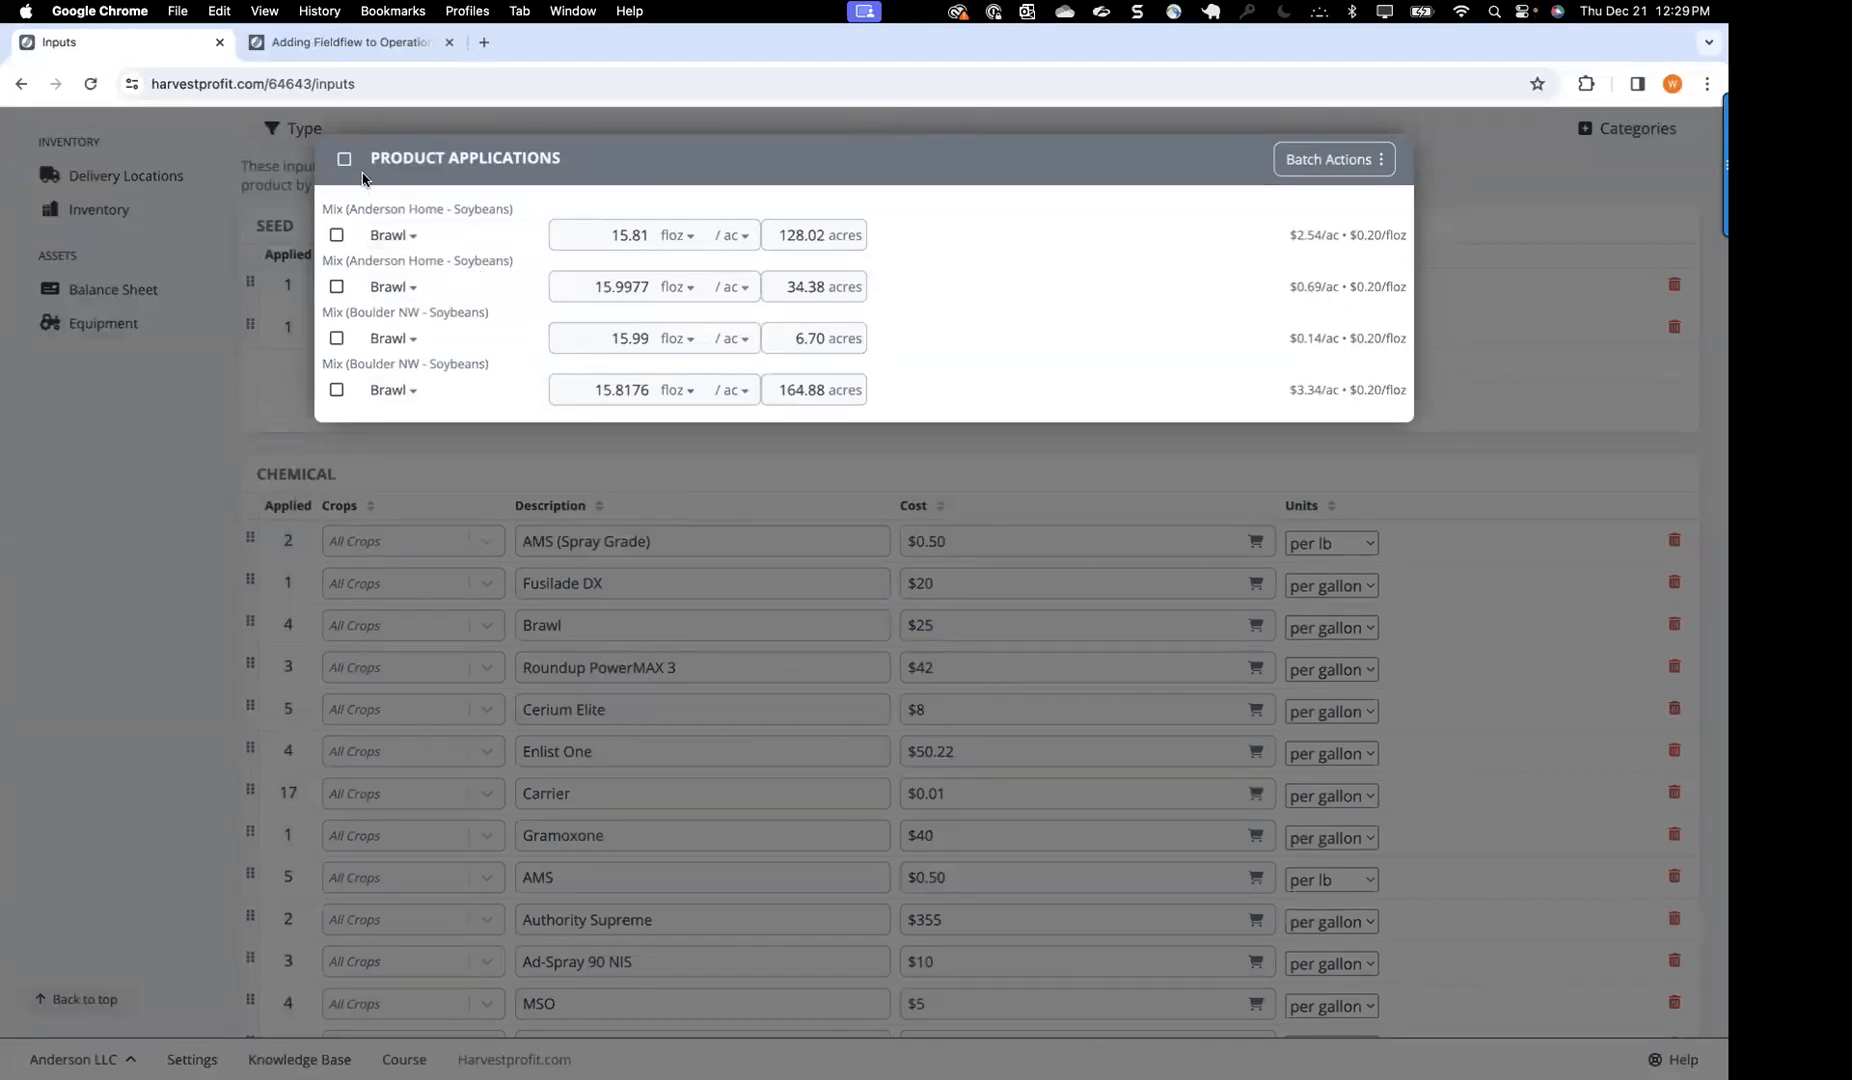
click(336, 236)
click(336, 287)
click(336, 339)
click(336, 390)
click(1366, 180)
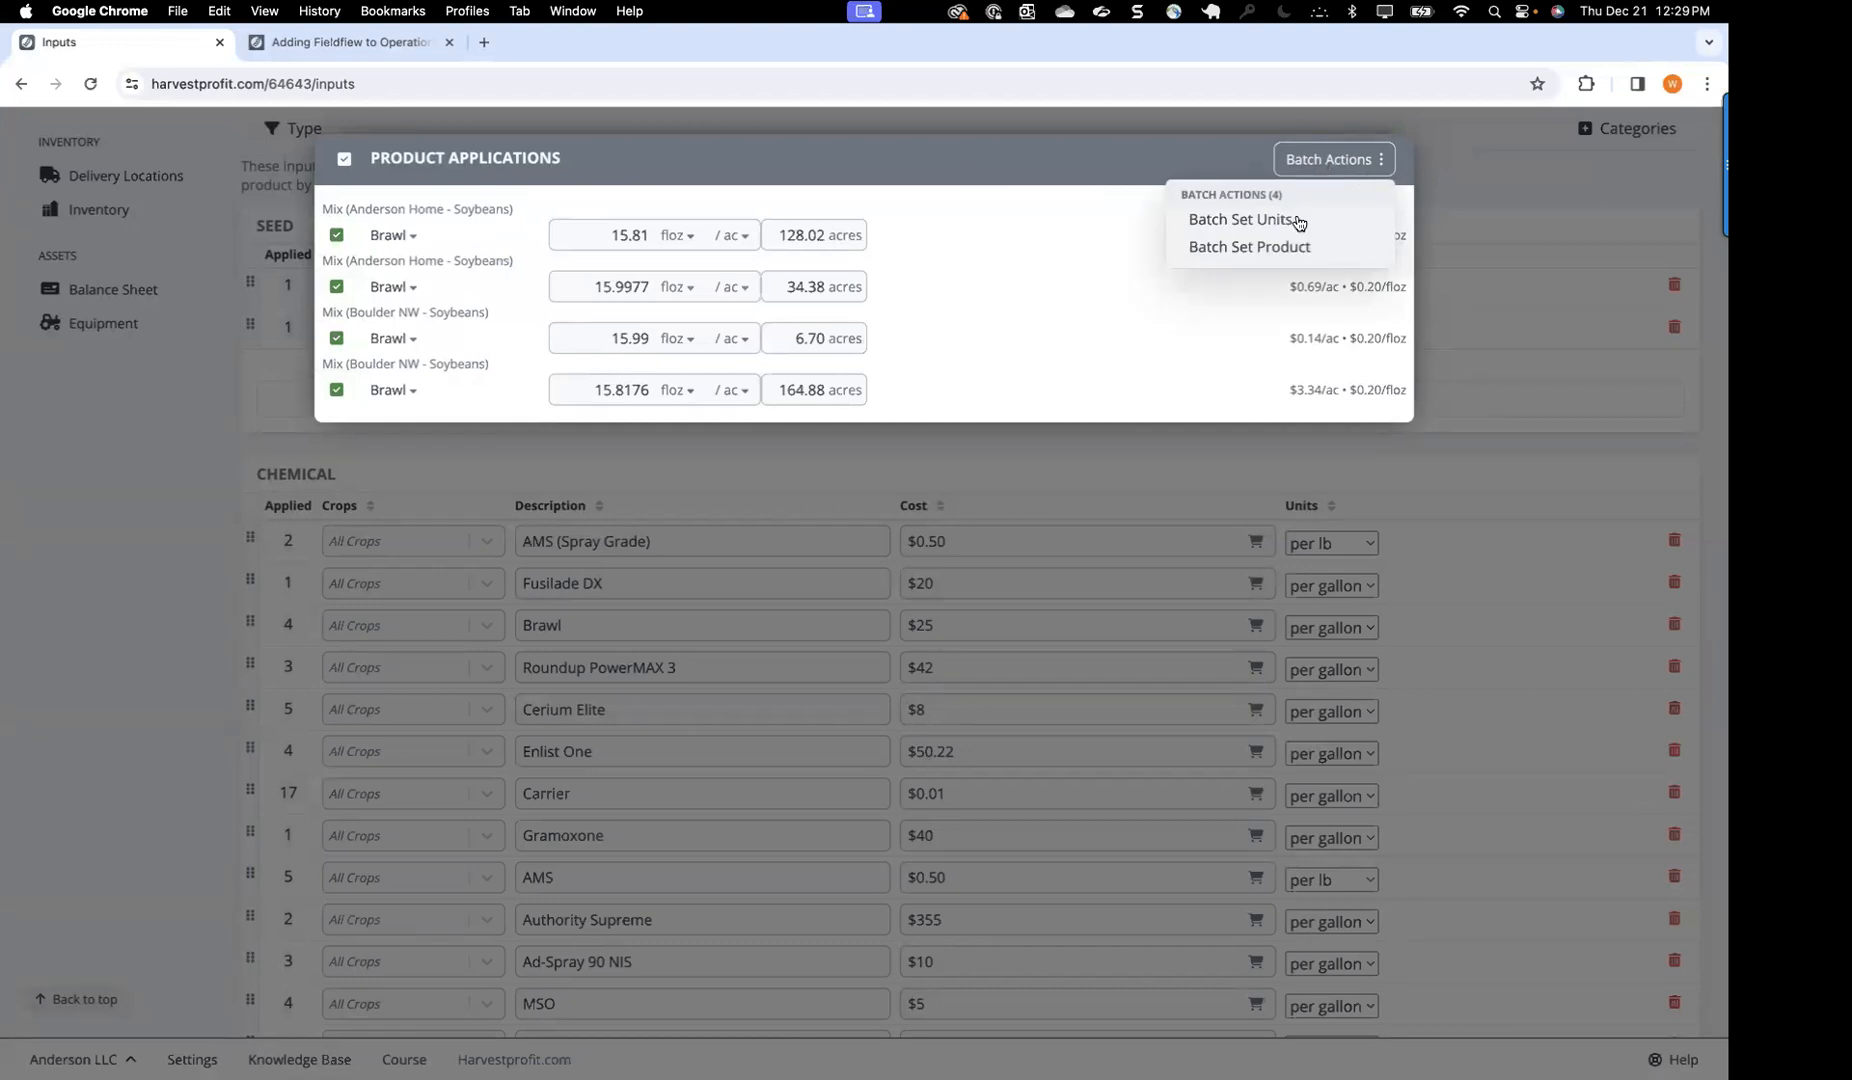
click(1252, 248)
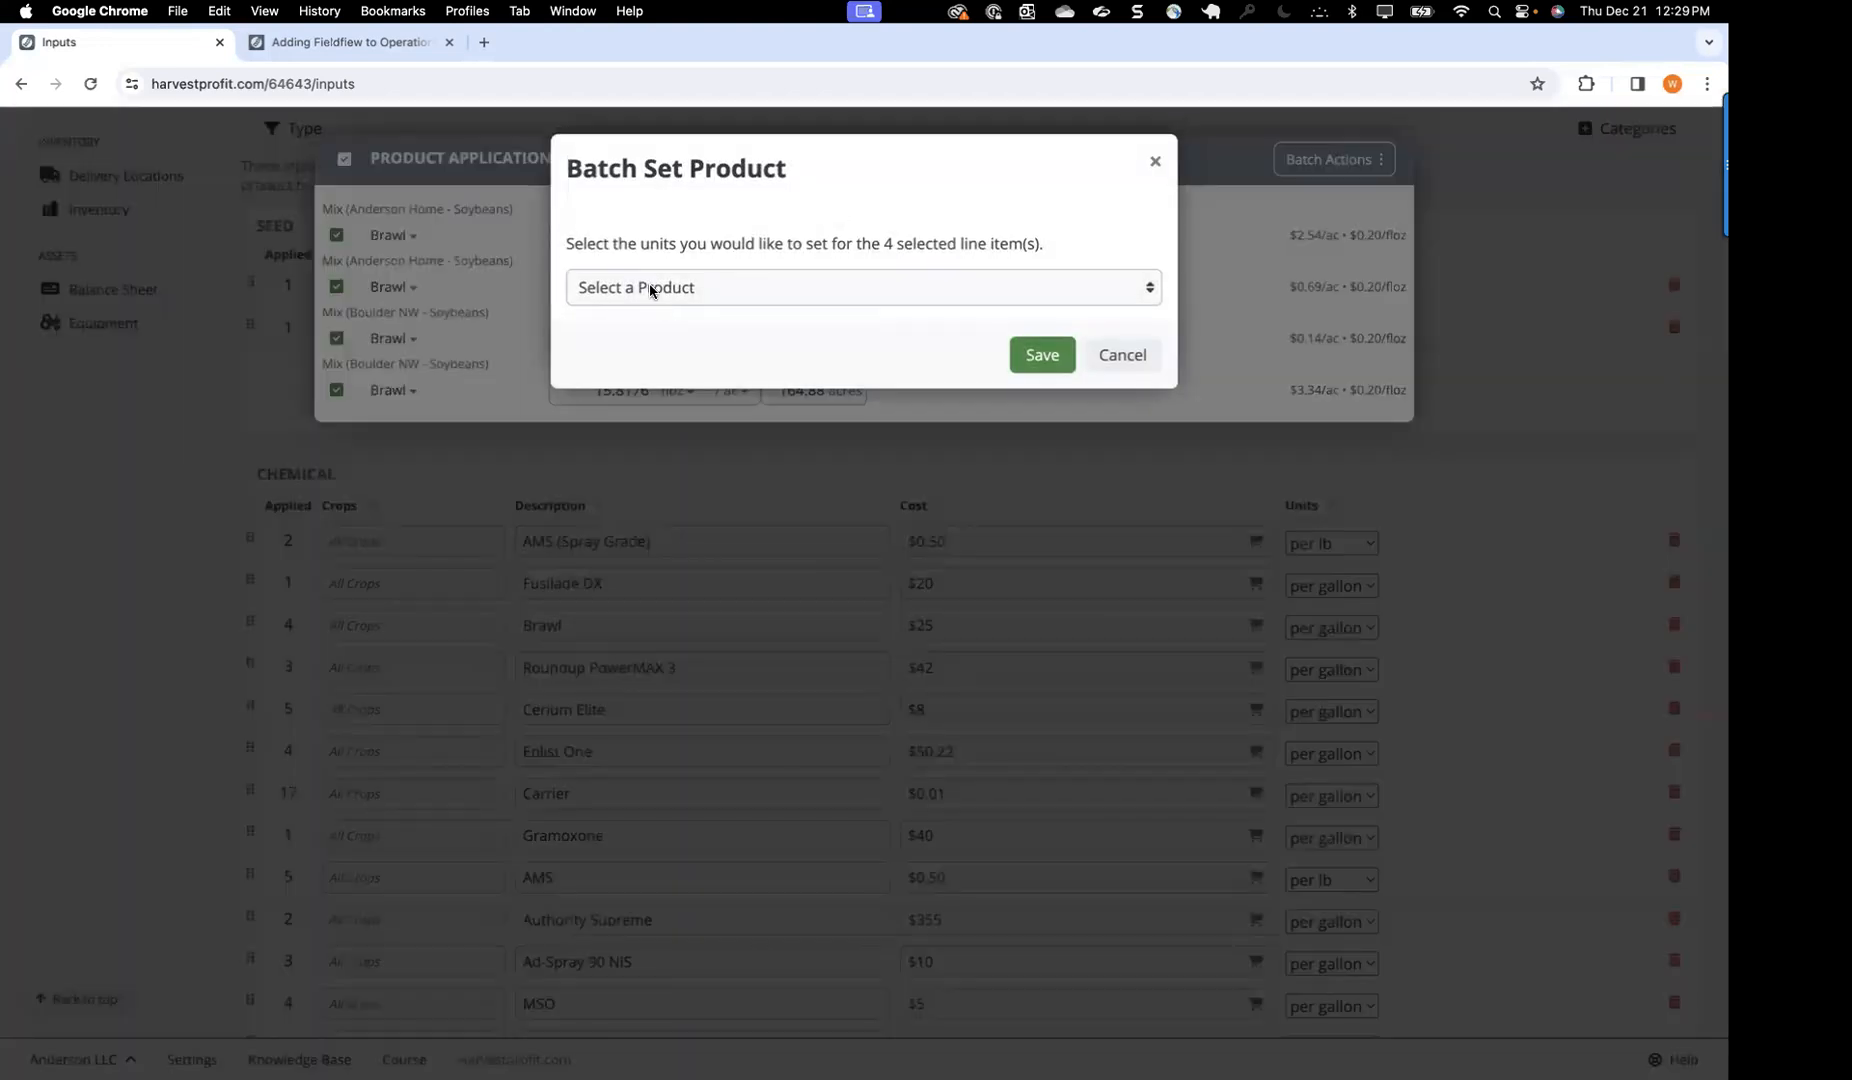
click(649, 289)
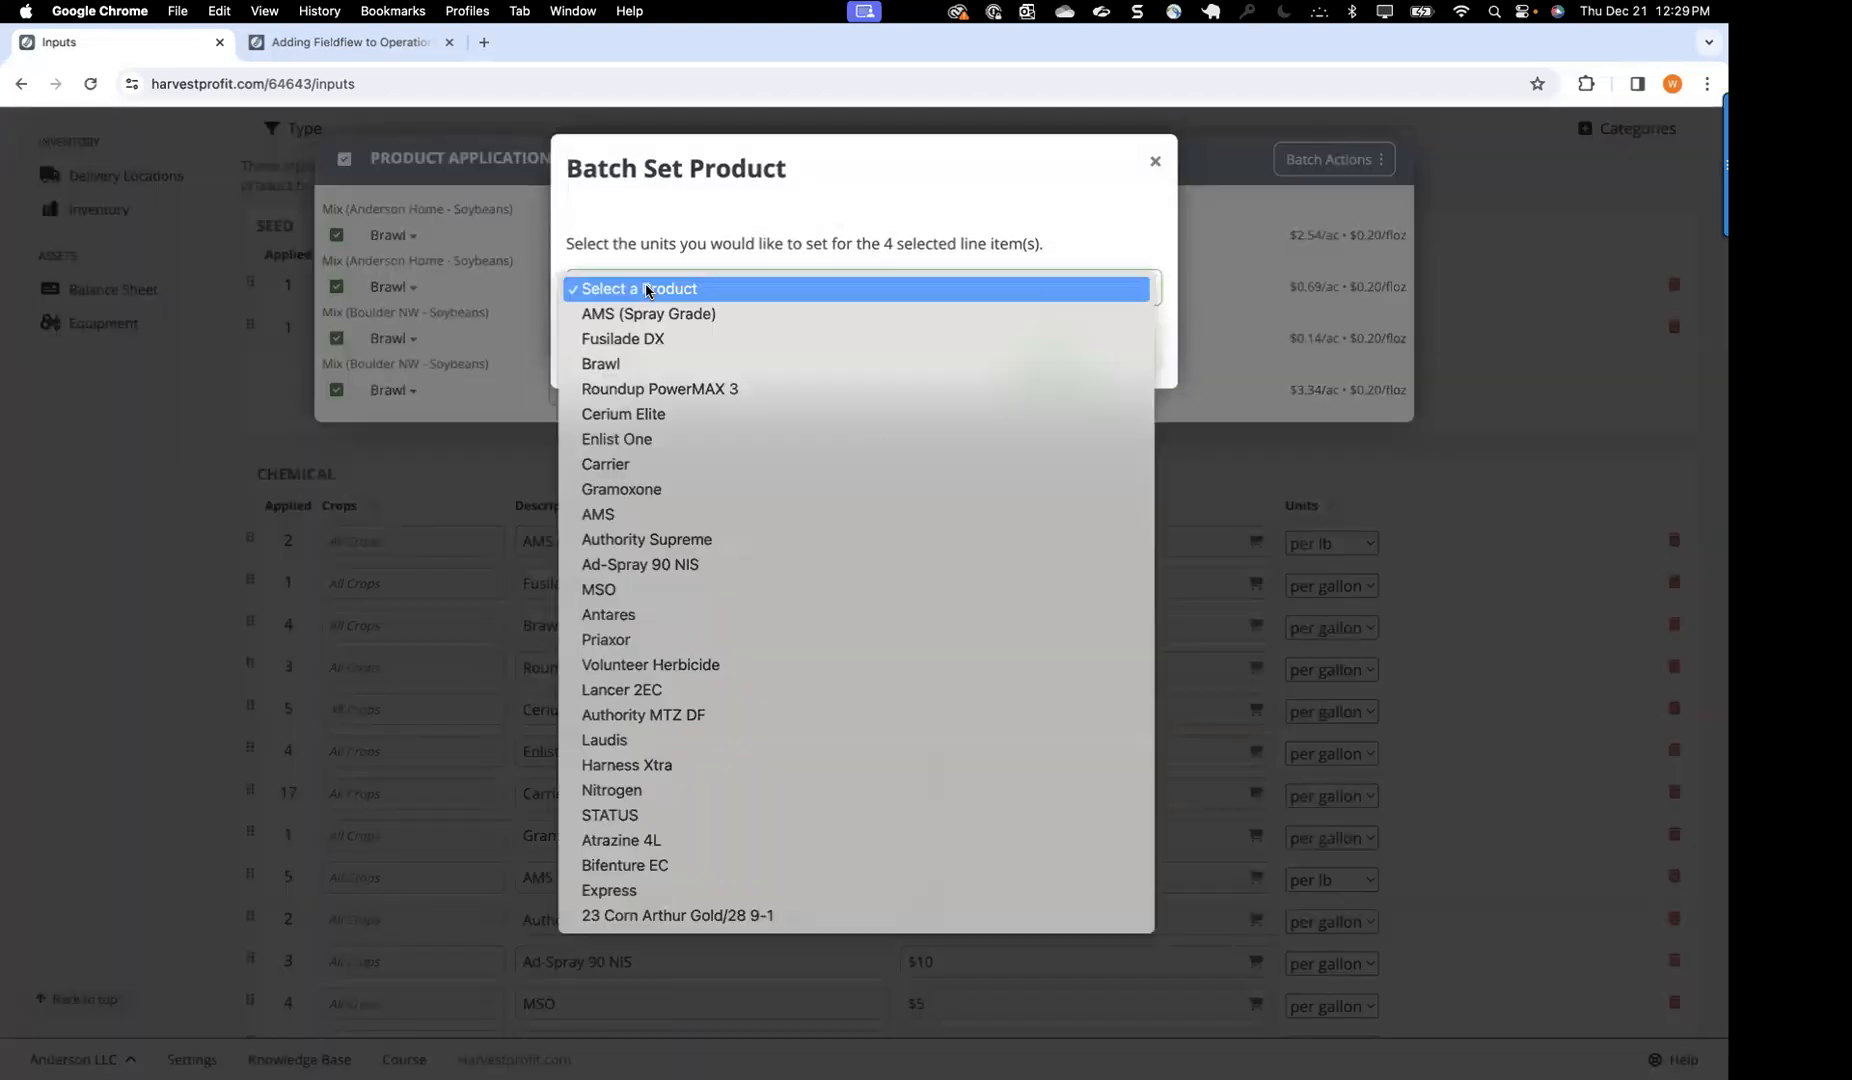
click(645, 389)
click(1040, 357)
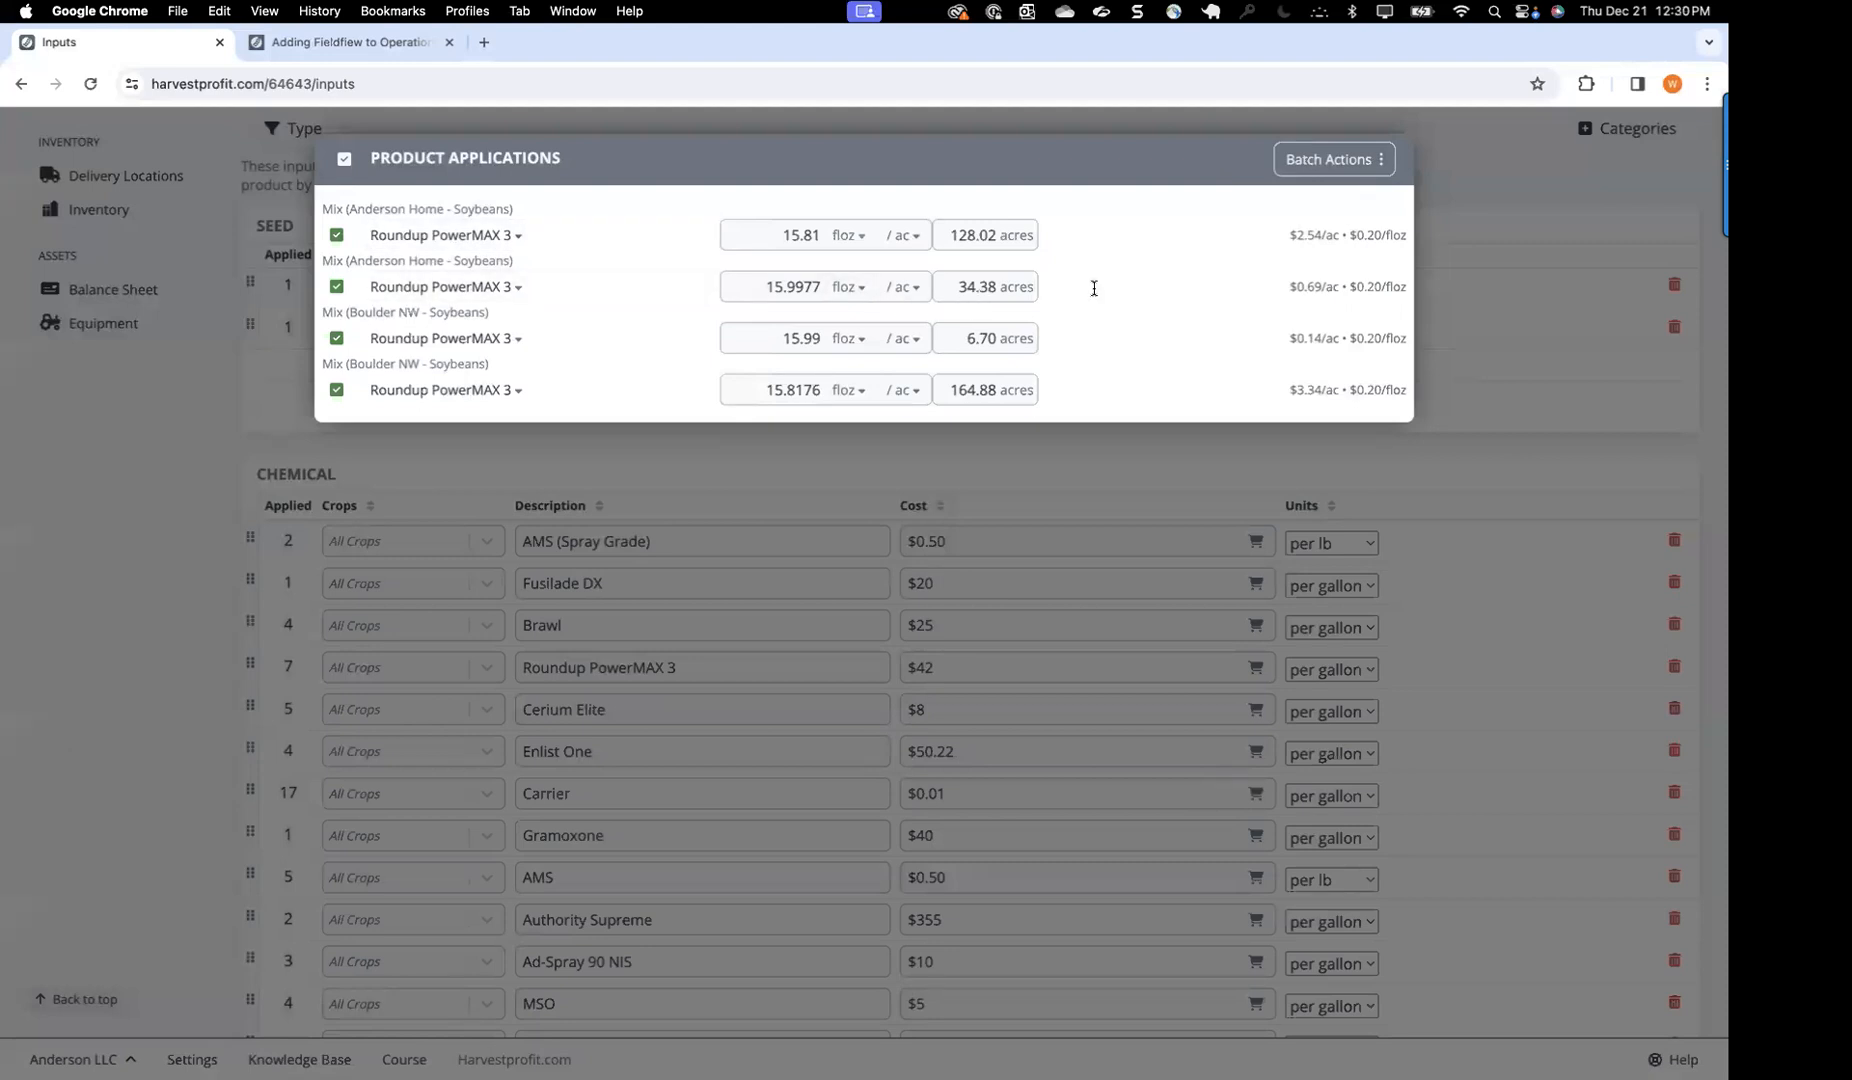
click(1512, 185)
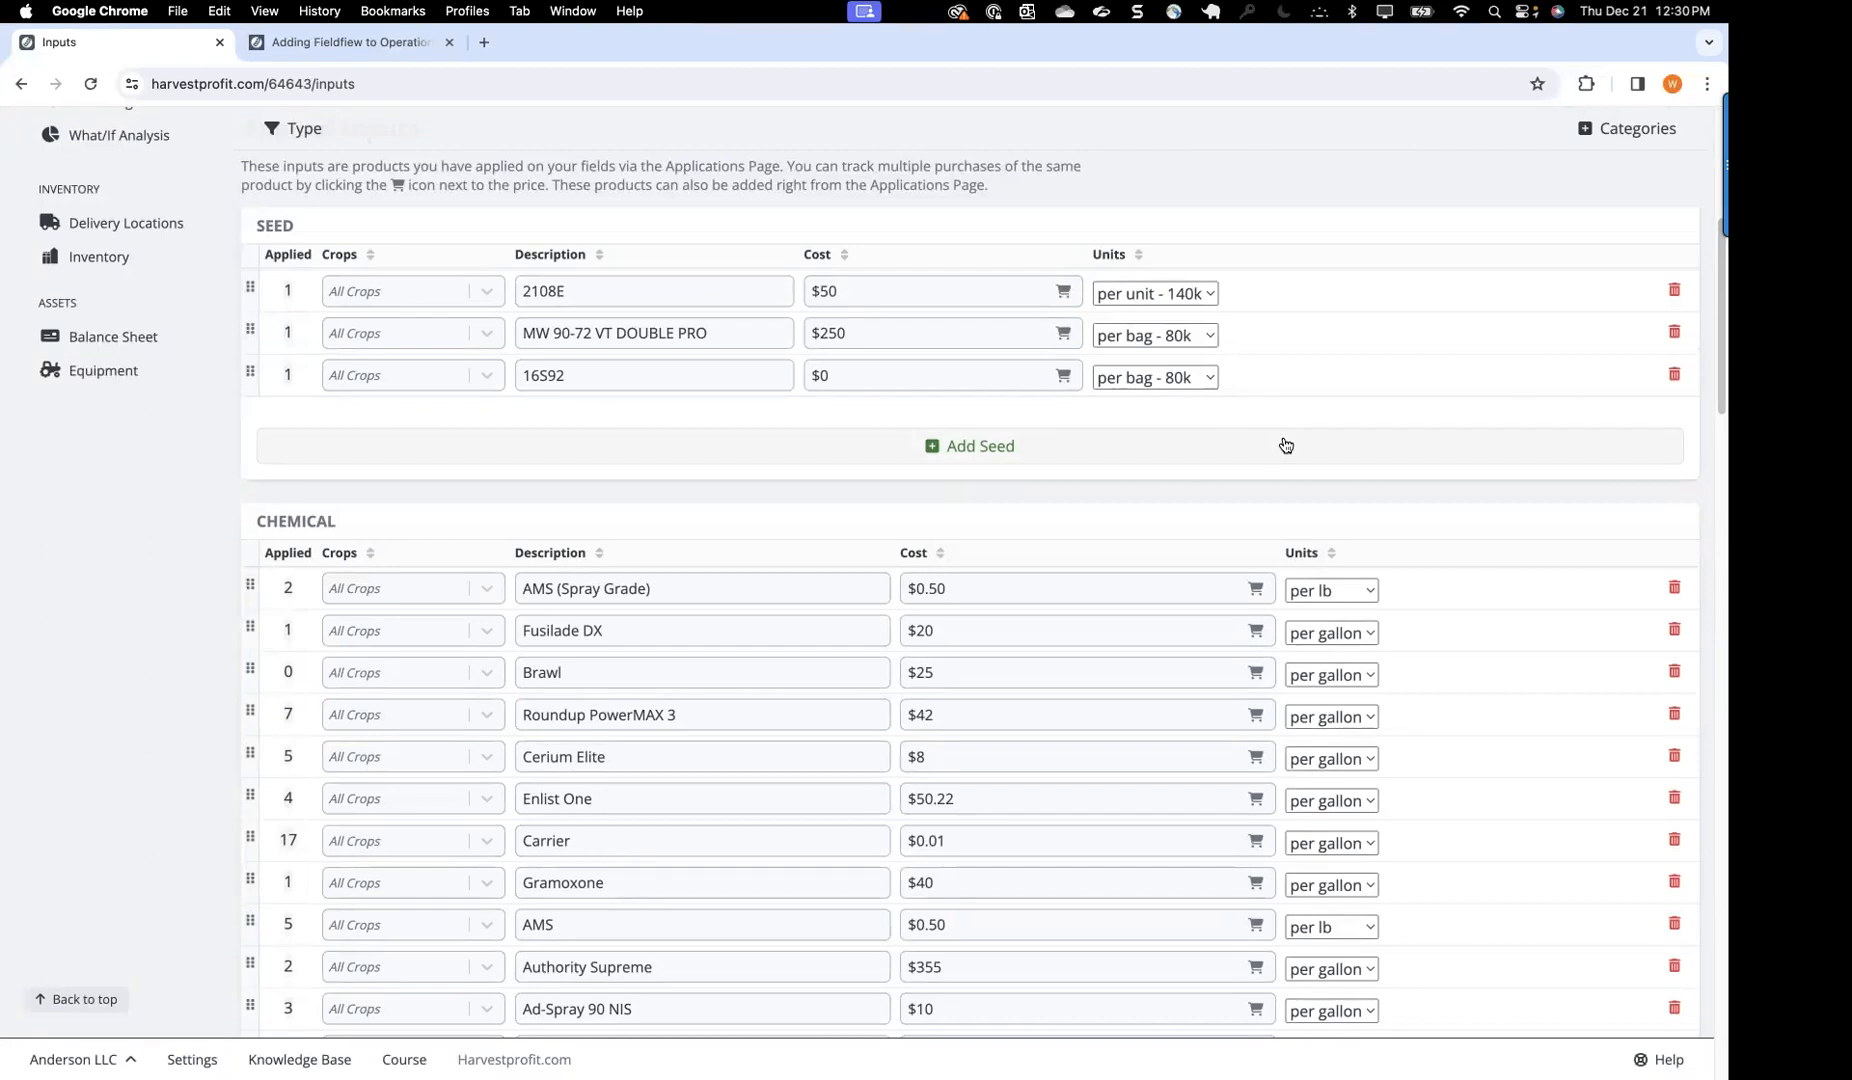
Step: Add a fertilizer to the applied inputs with the description 10-34-0
scroll(1168, 482, down, 2)
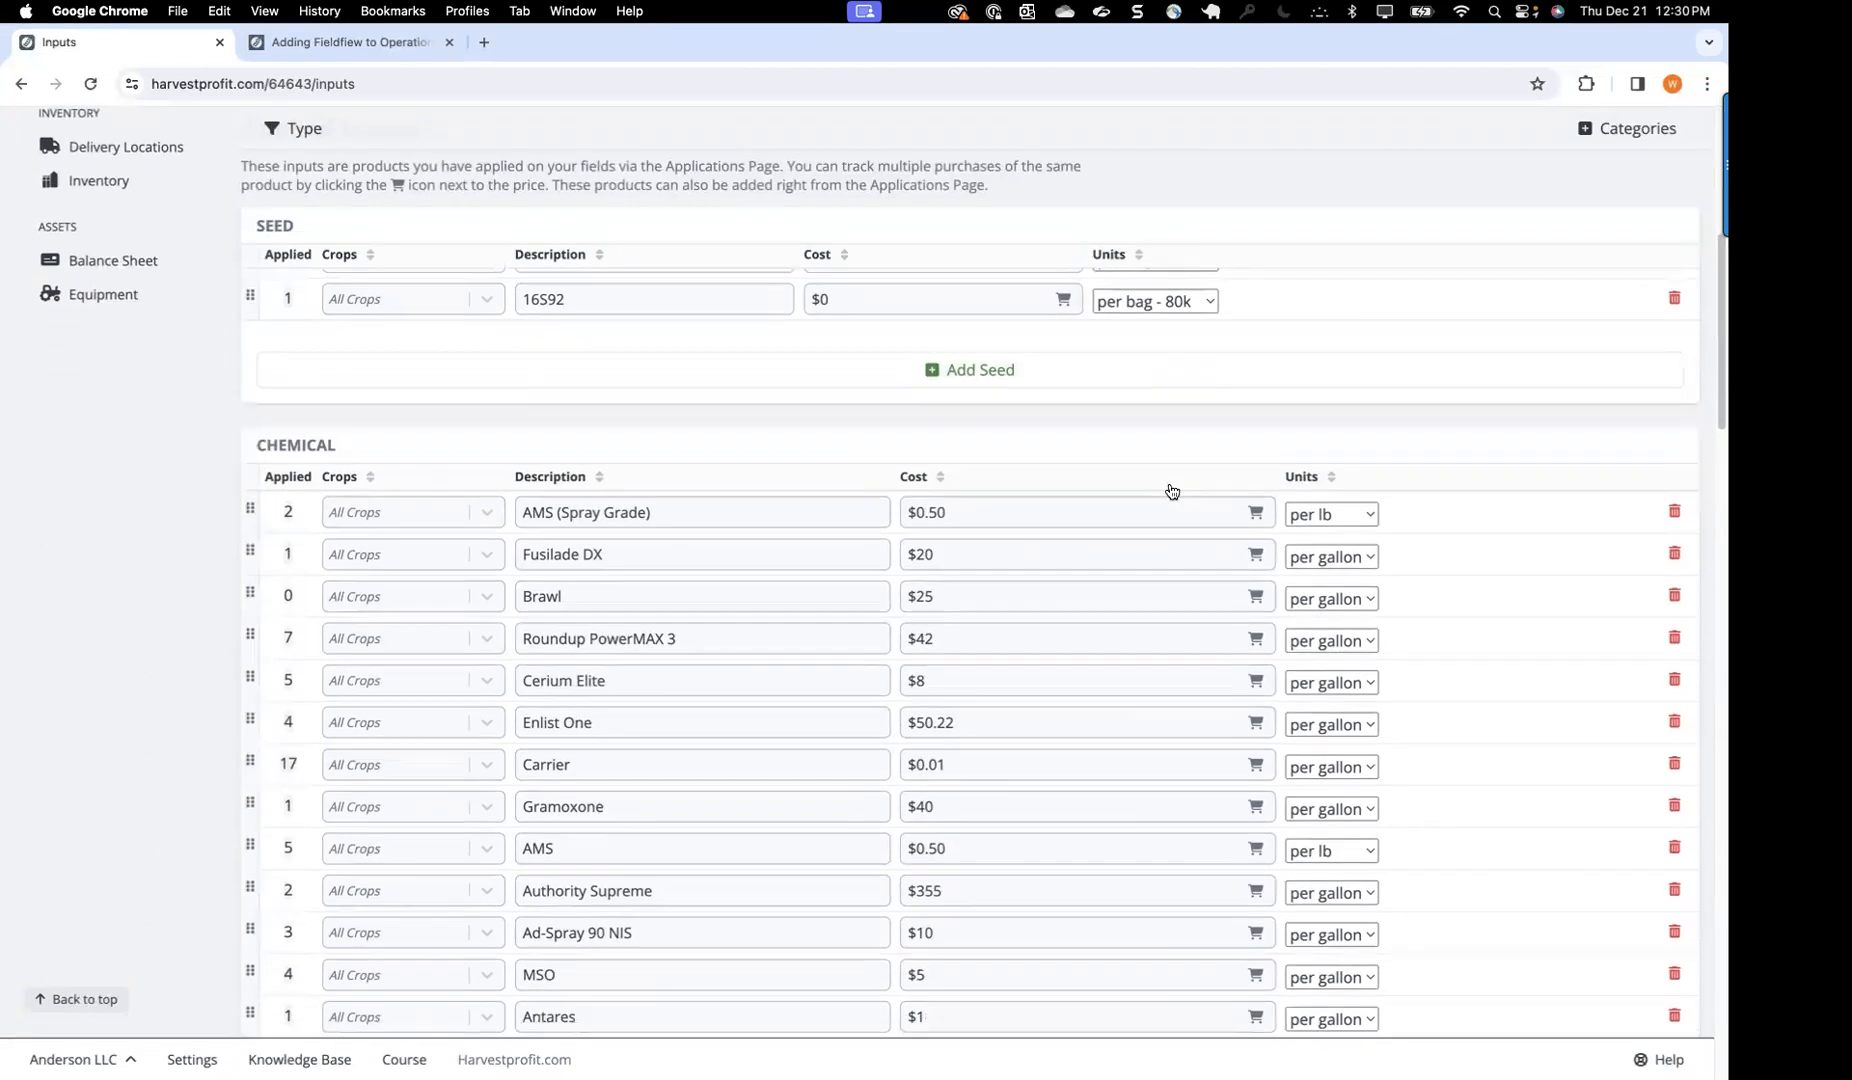
scroll(1168, 482, up, 3)
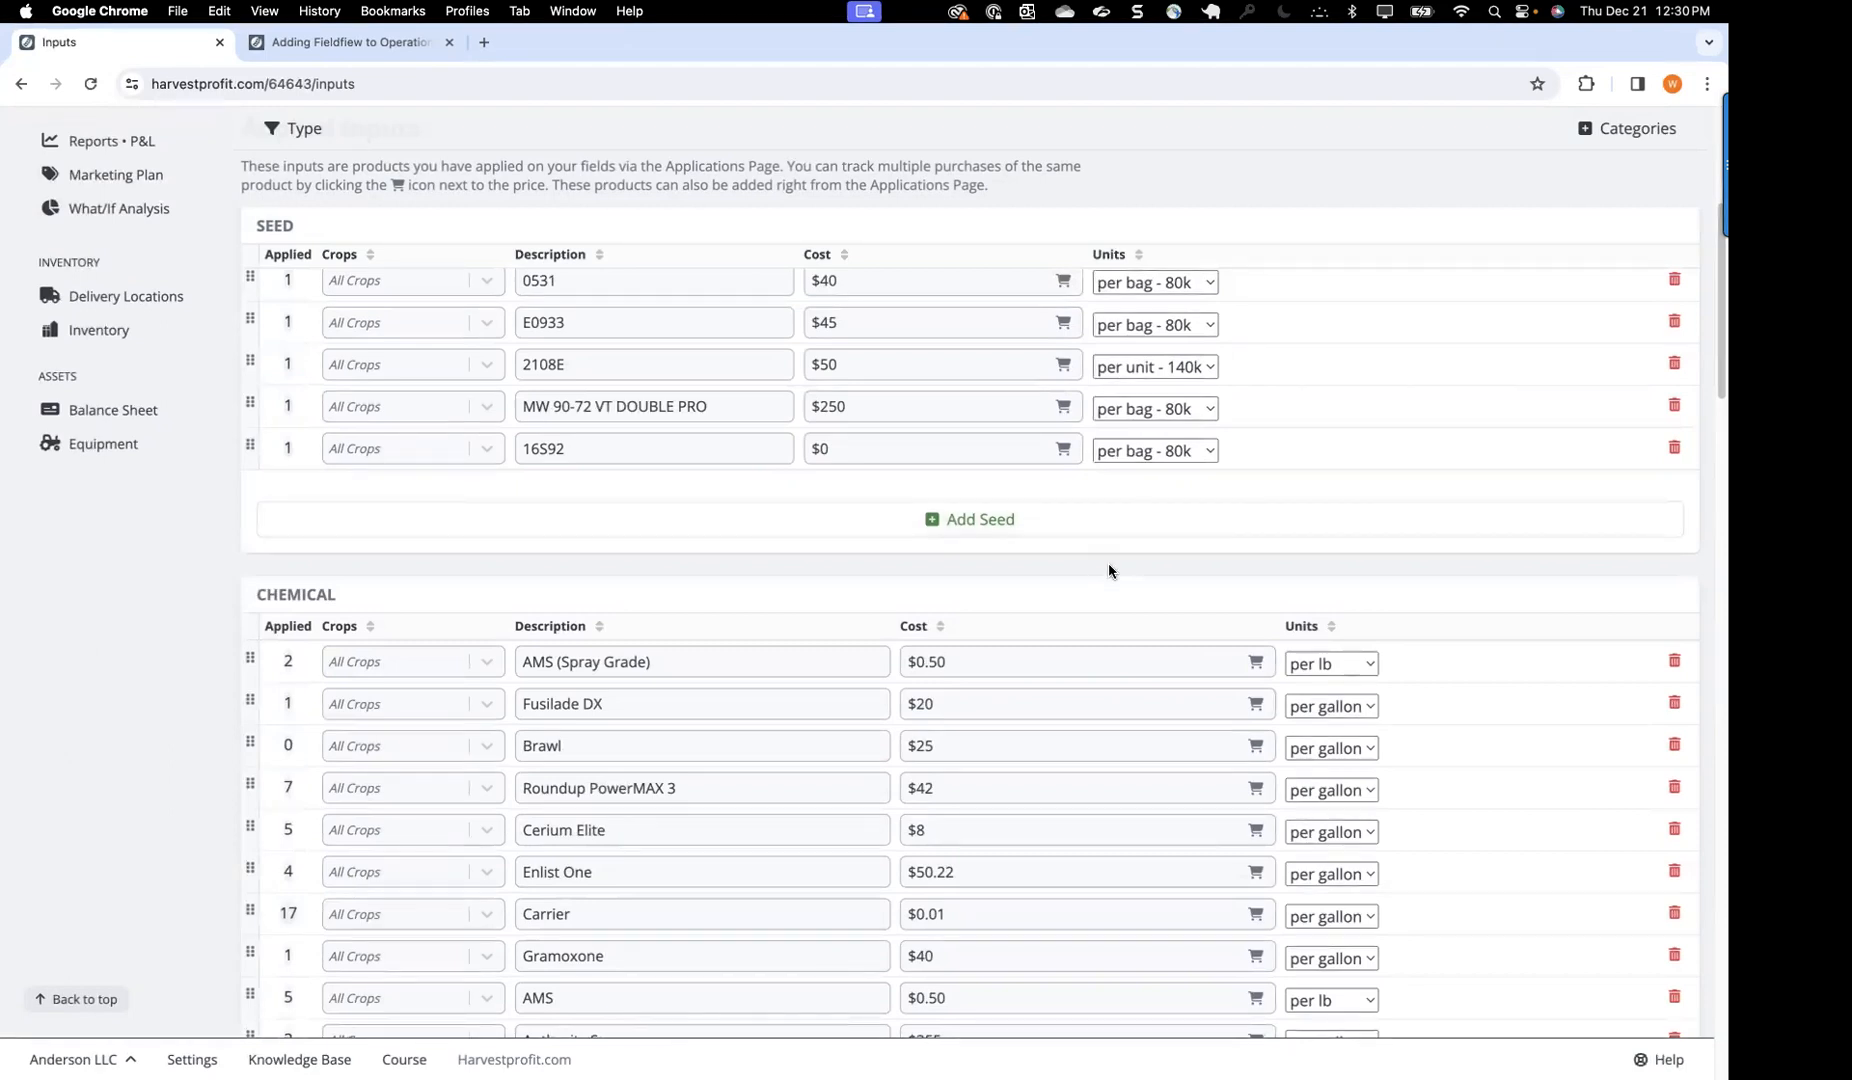
scroll(1108, 571, up, 4)
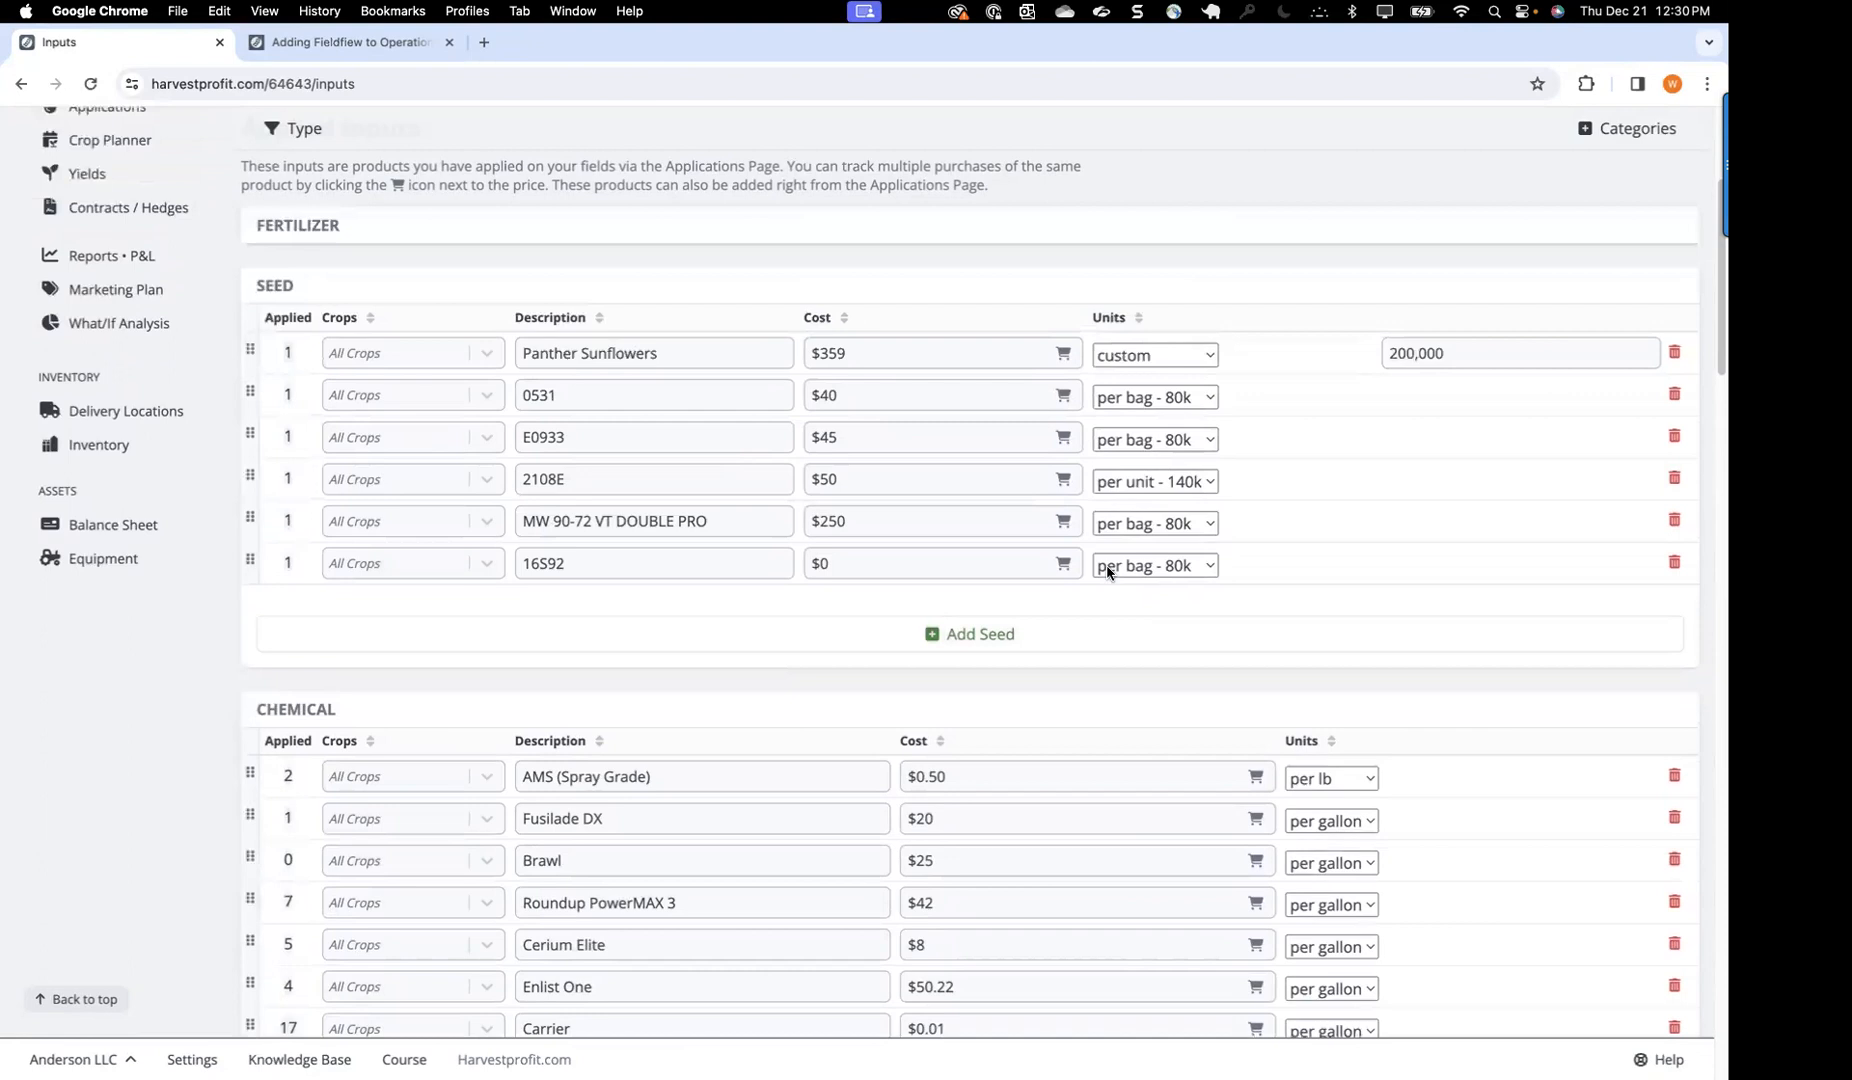
scroll(1107, 571, up, 5)
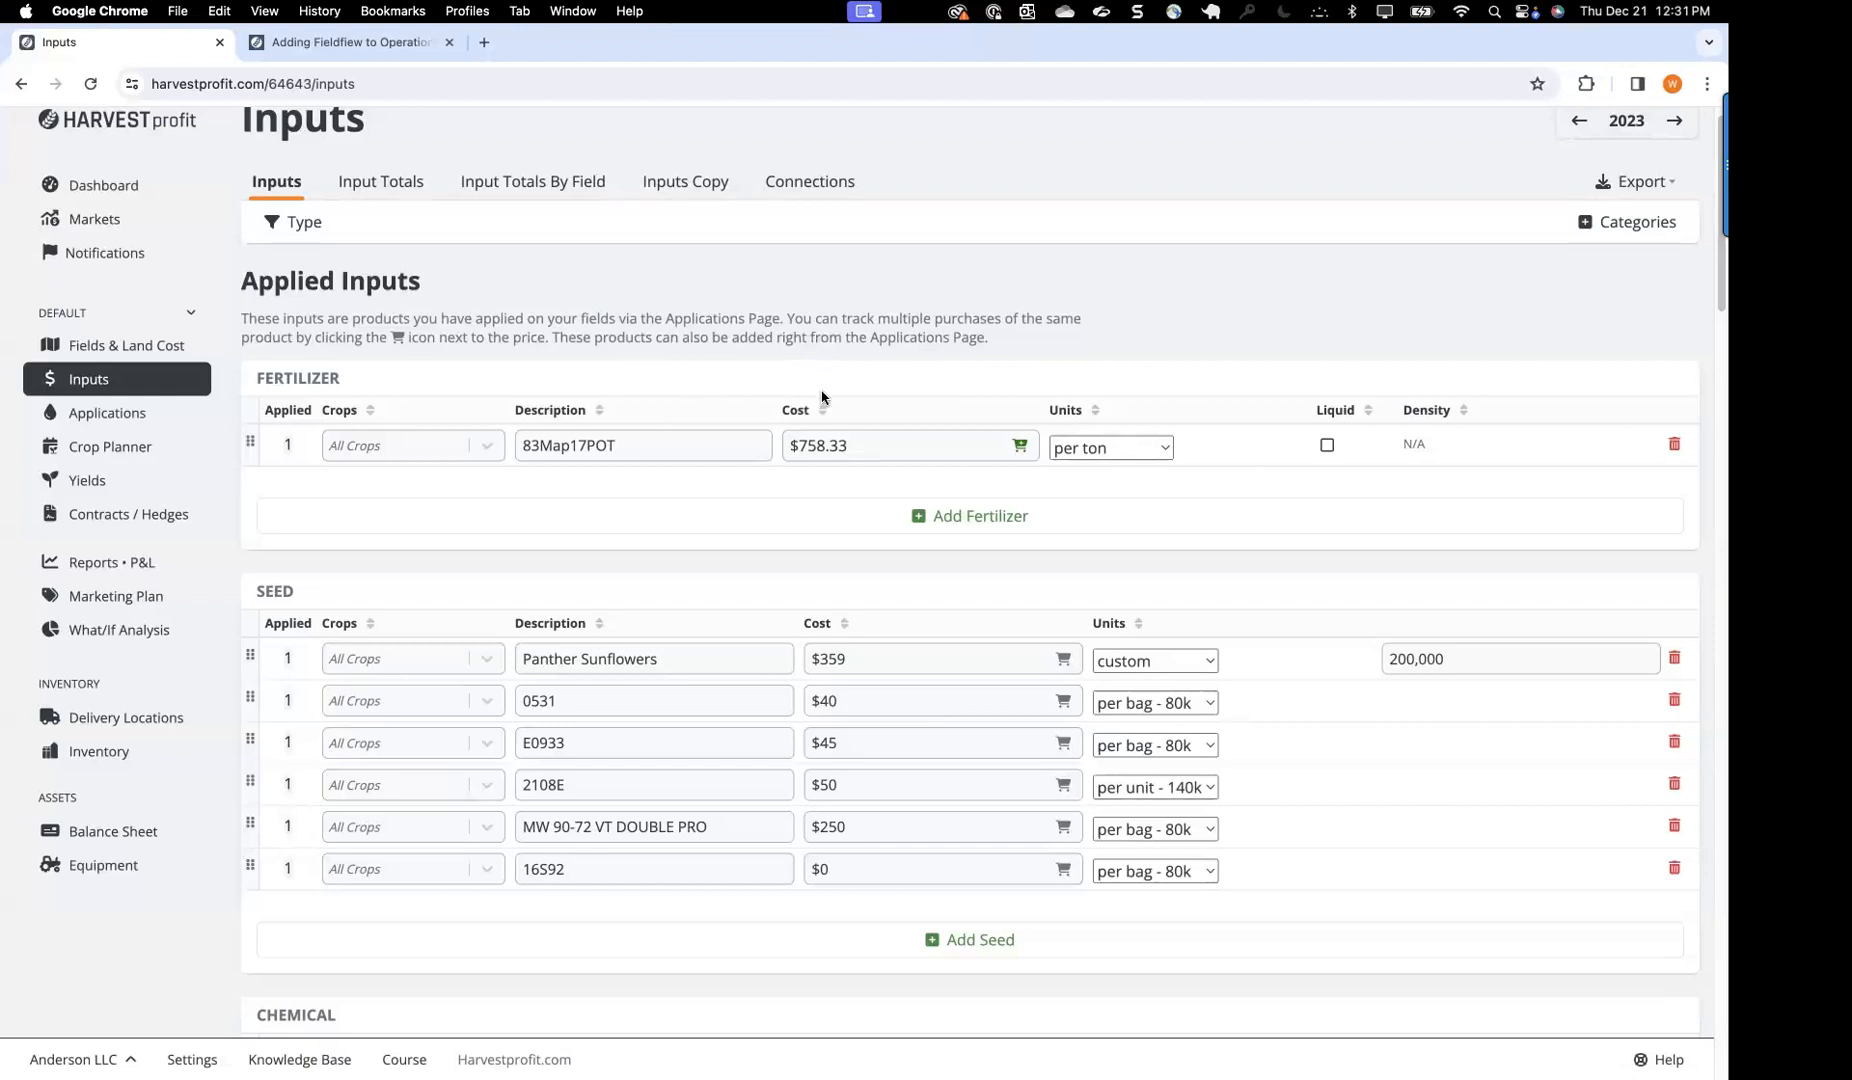
click(961, 525)
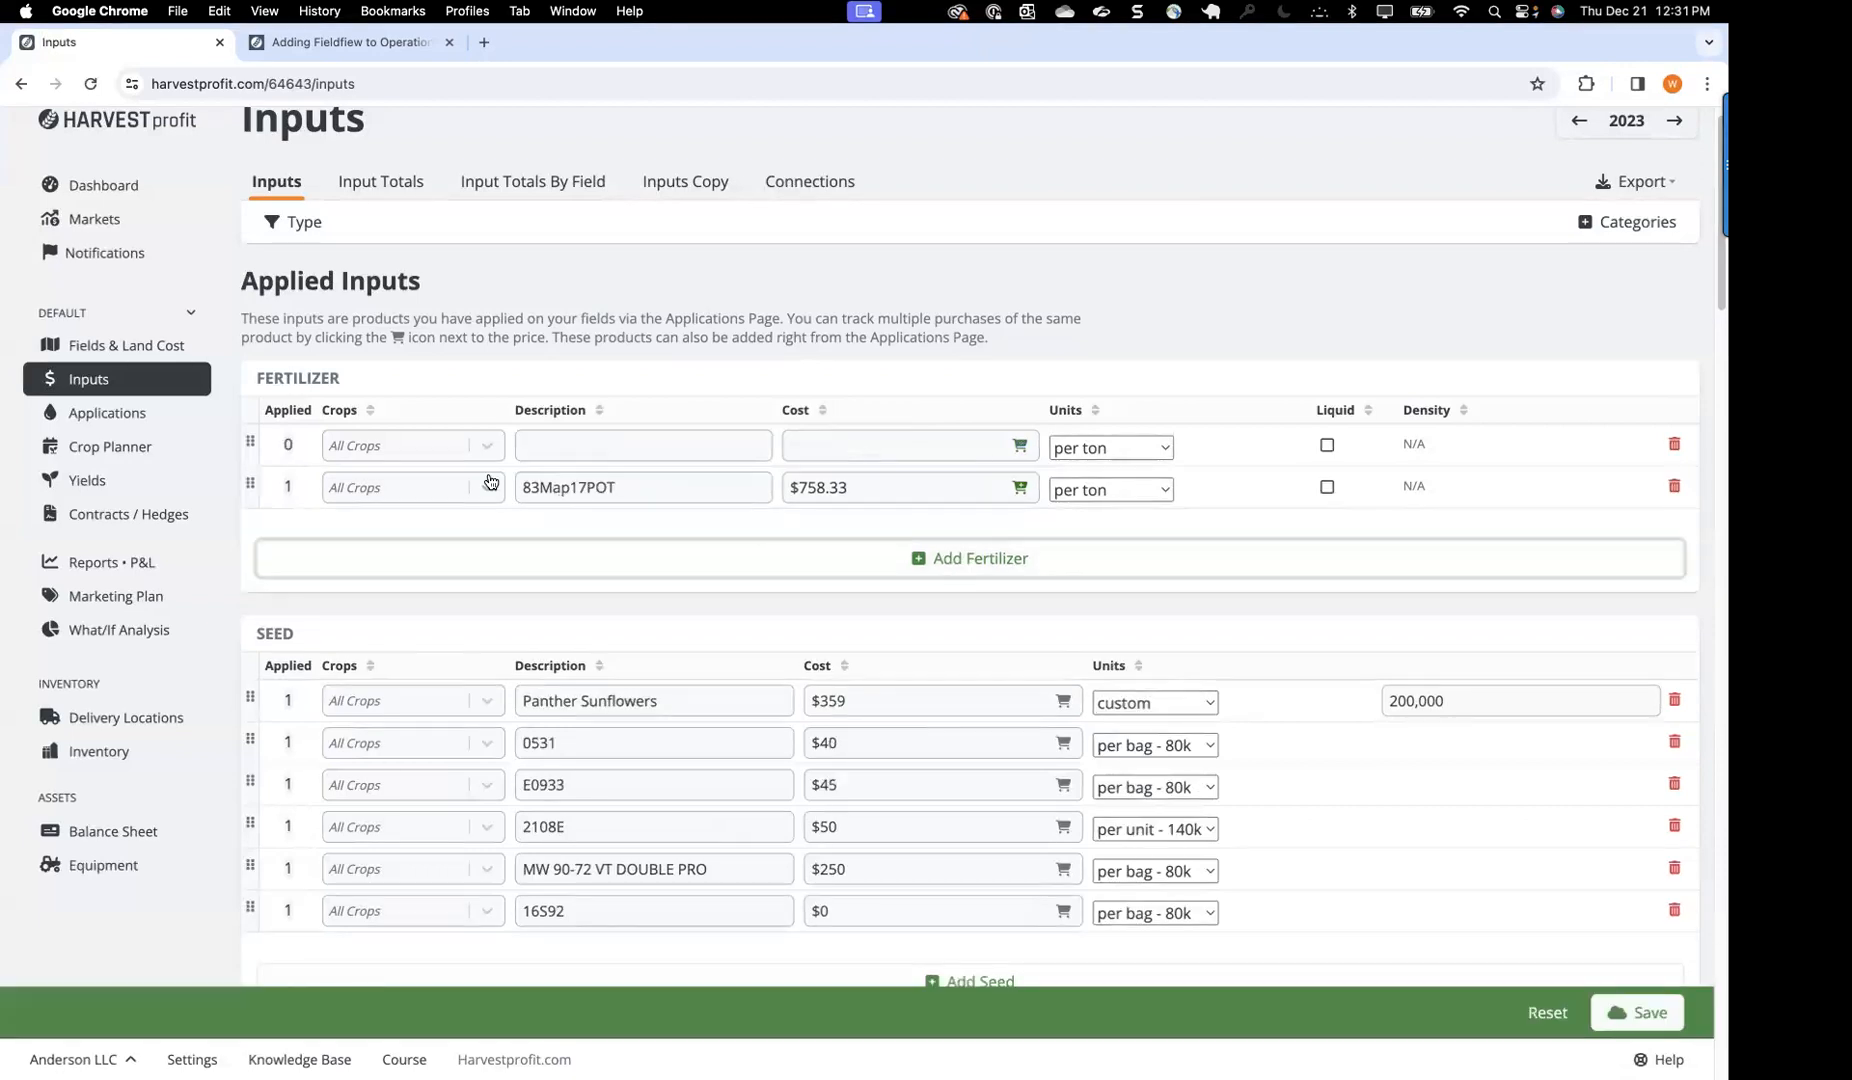
click(585, 456)
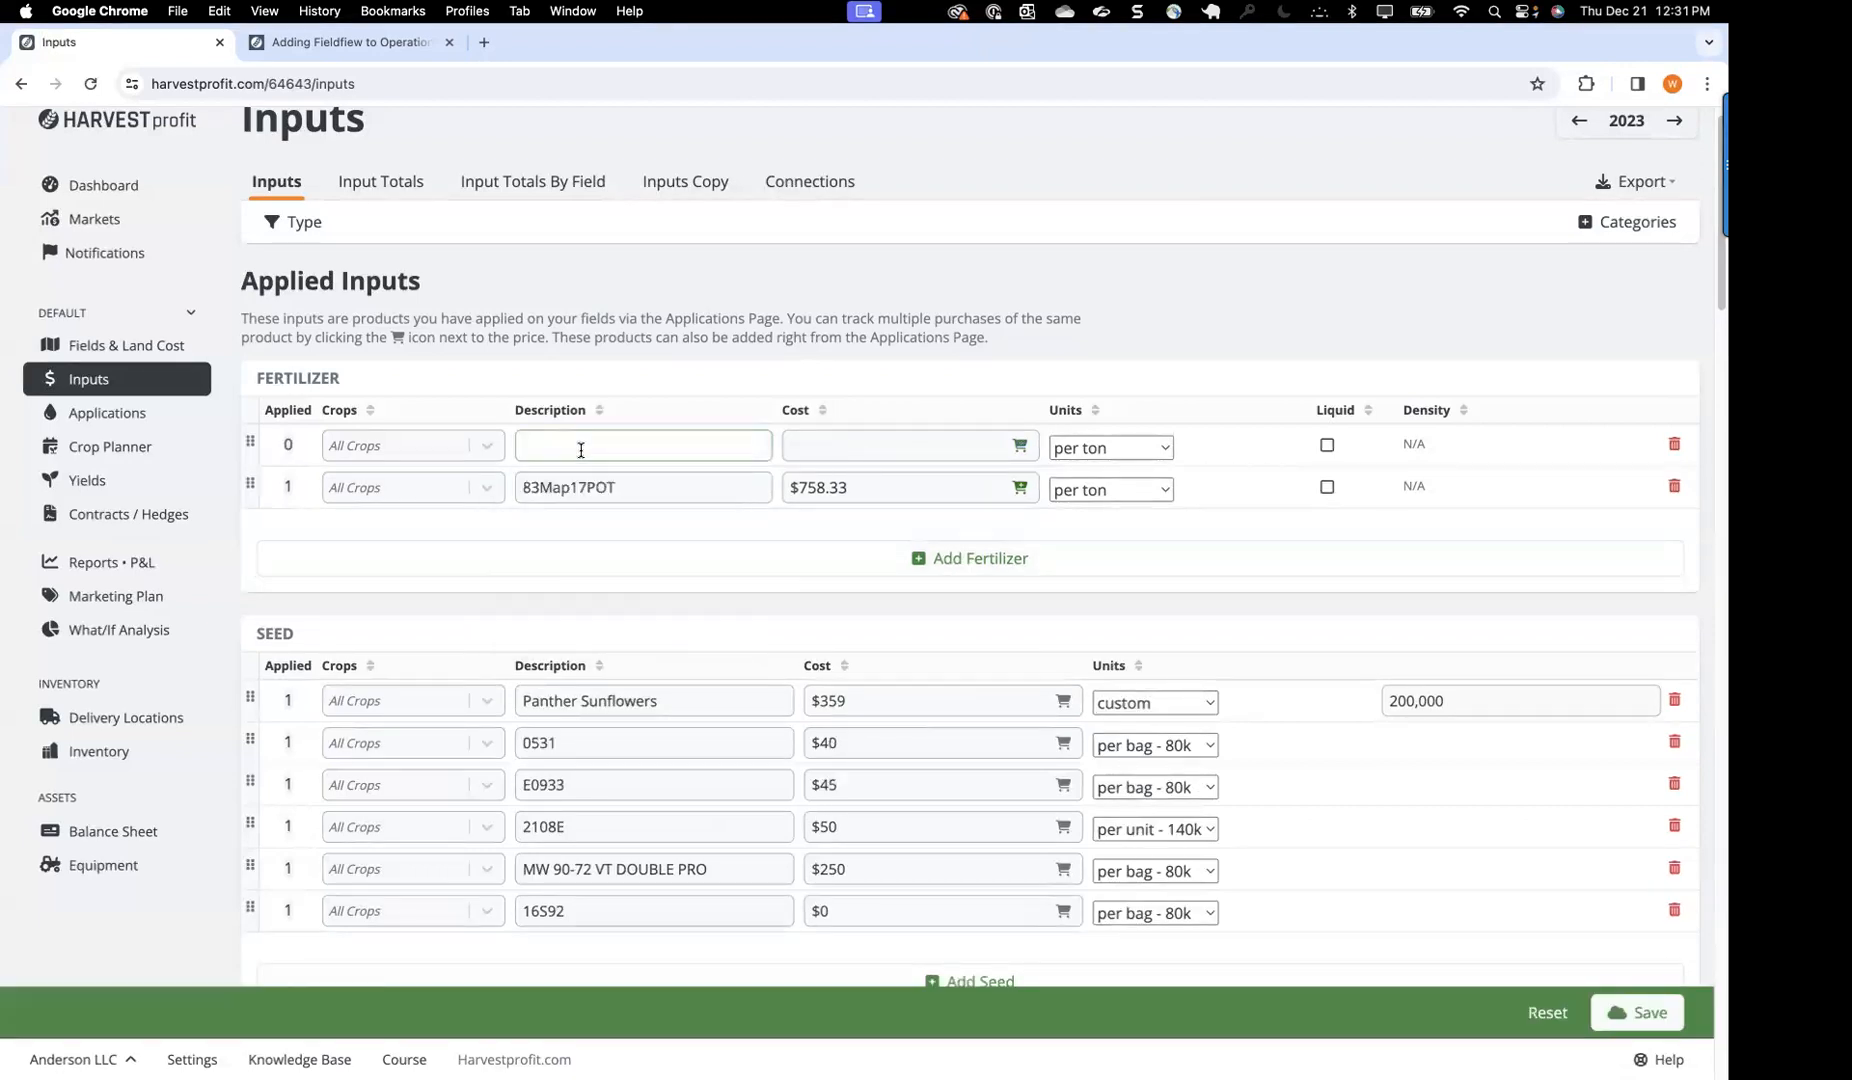
text(10-34)
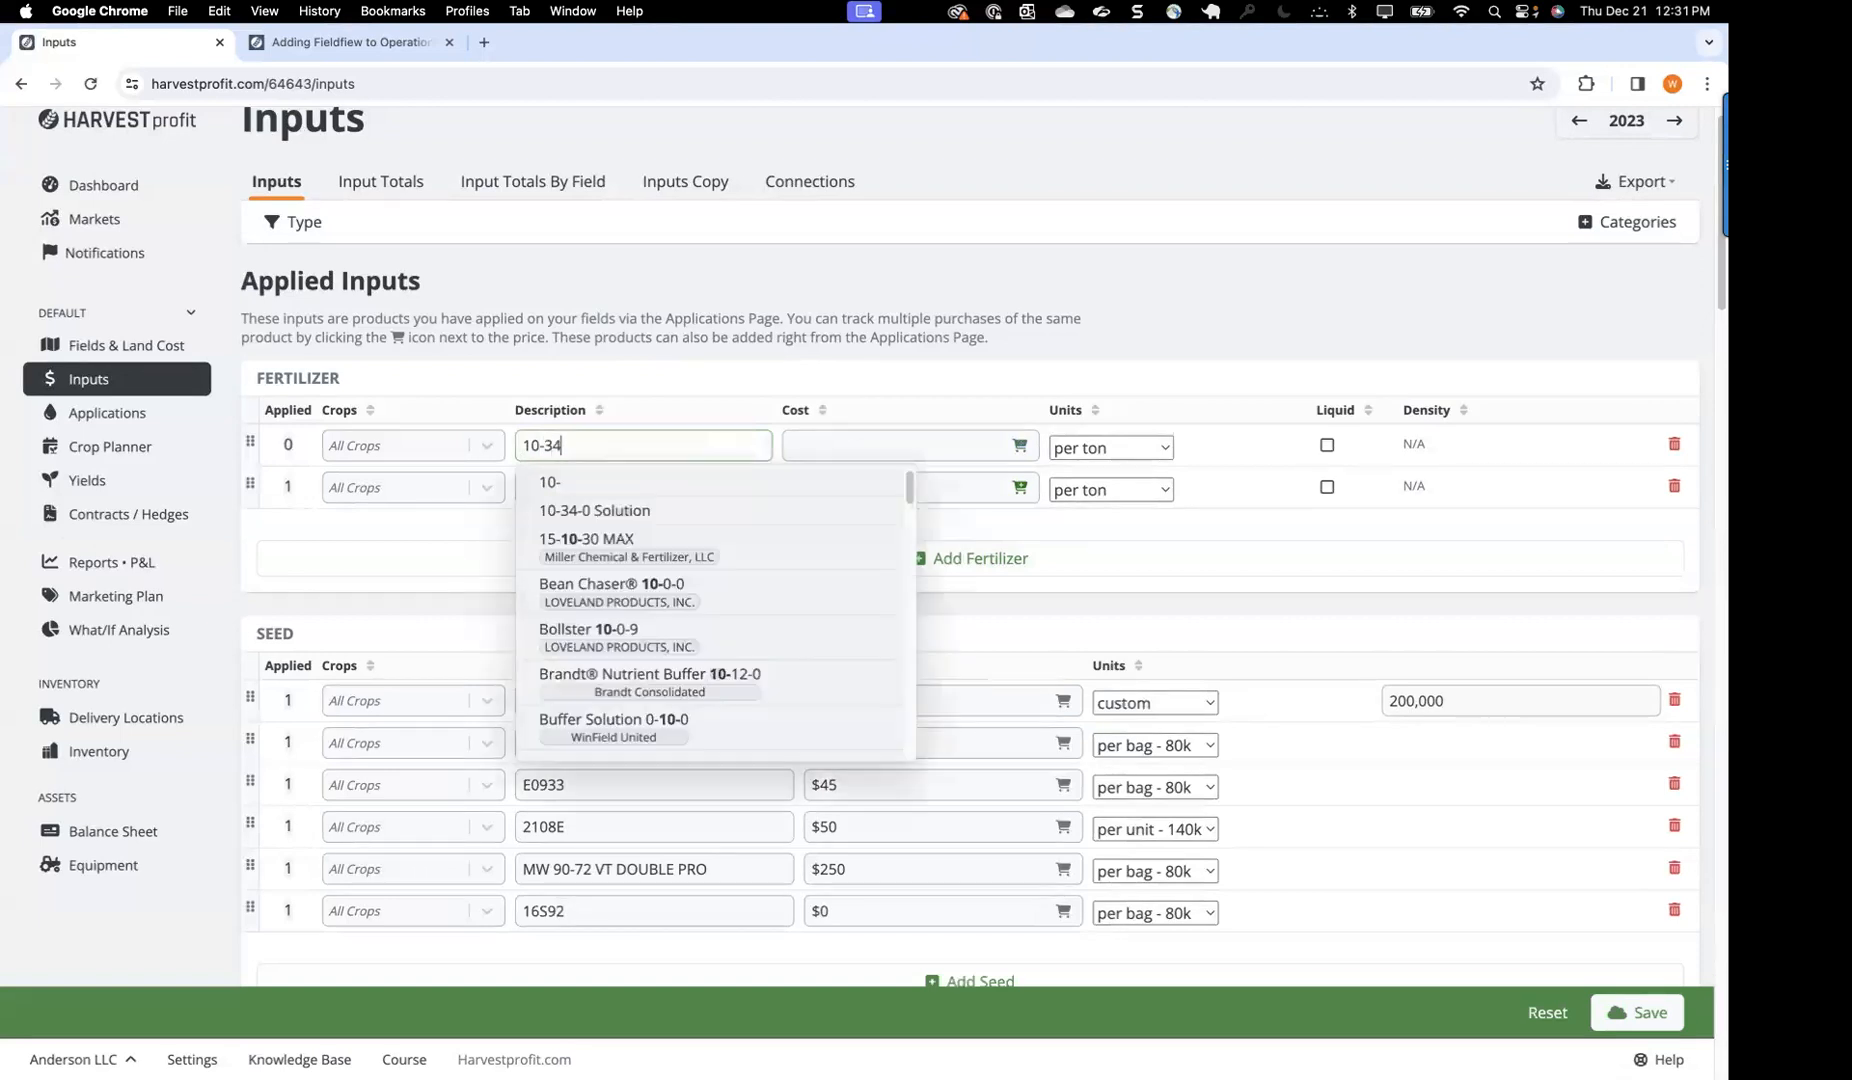
text(-0)
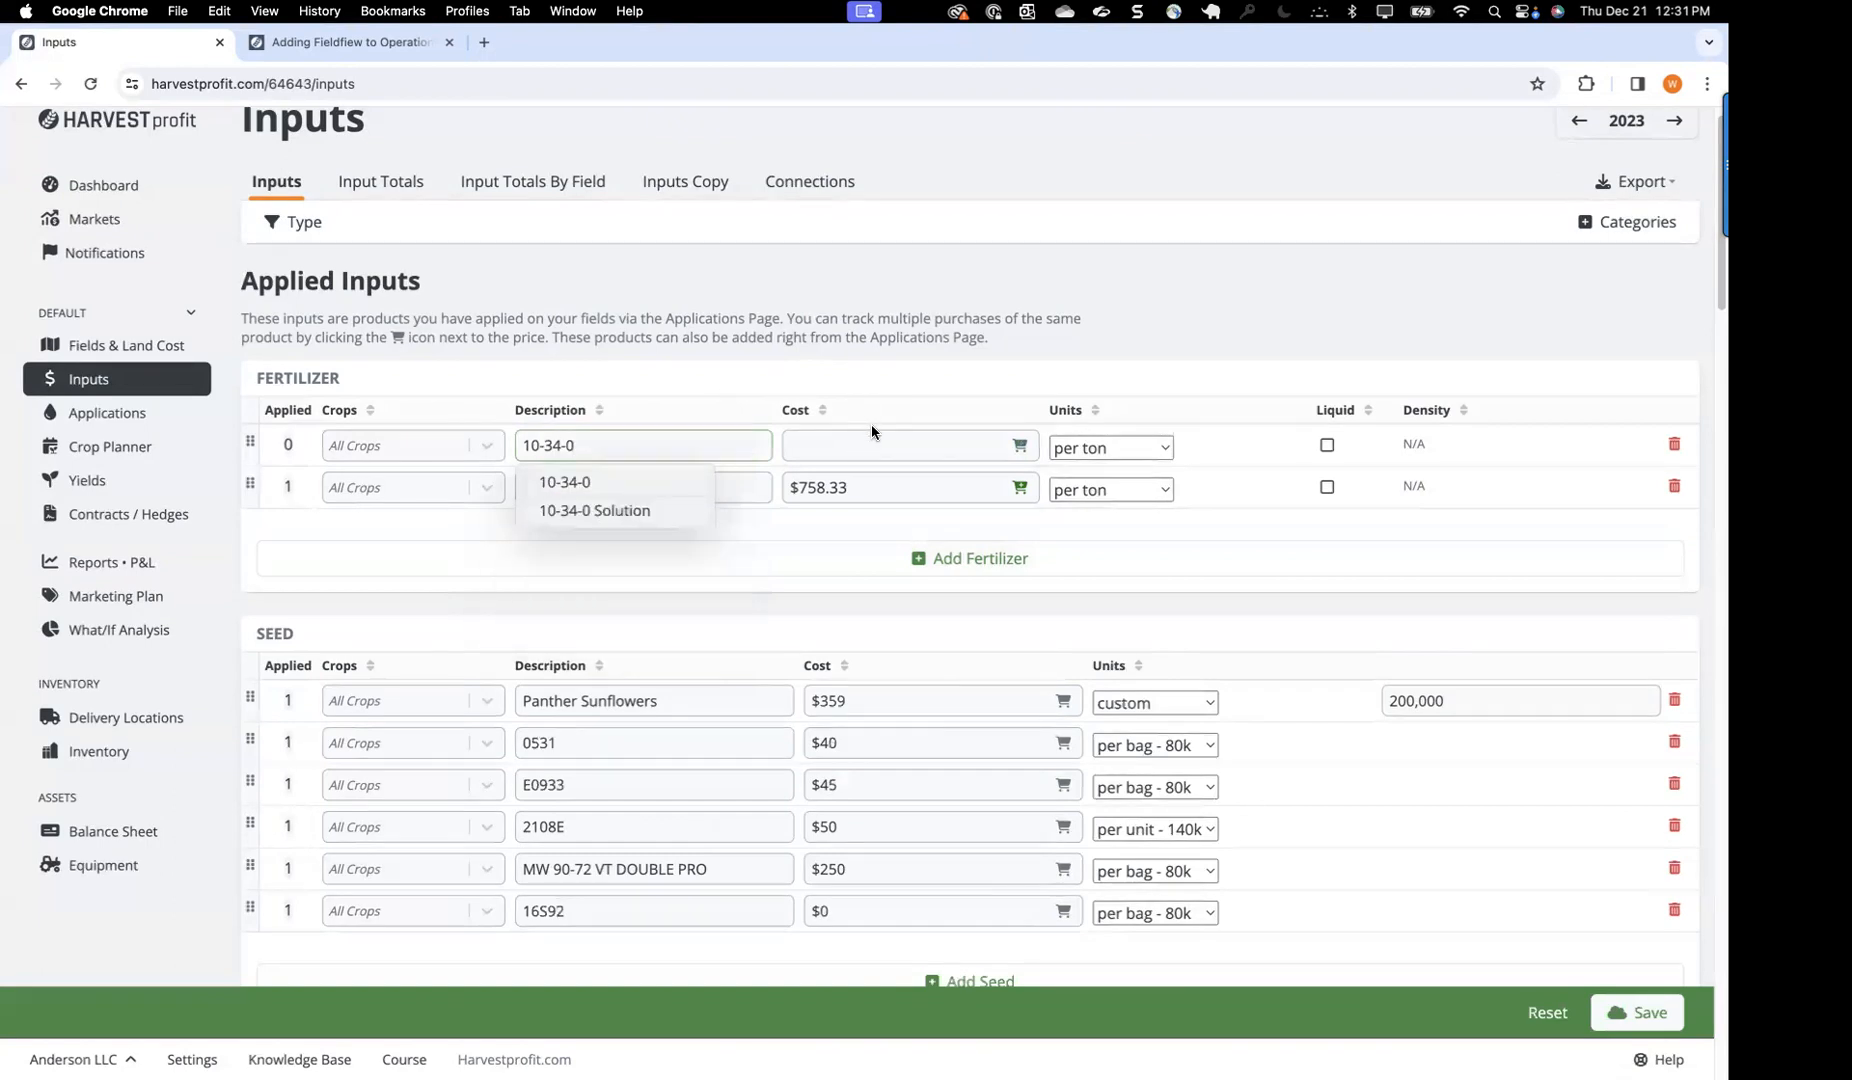
click(871, 424)
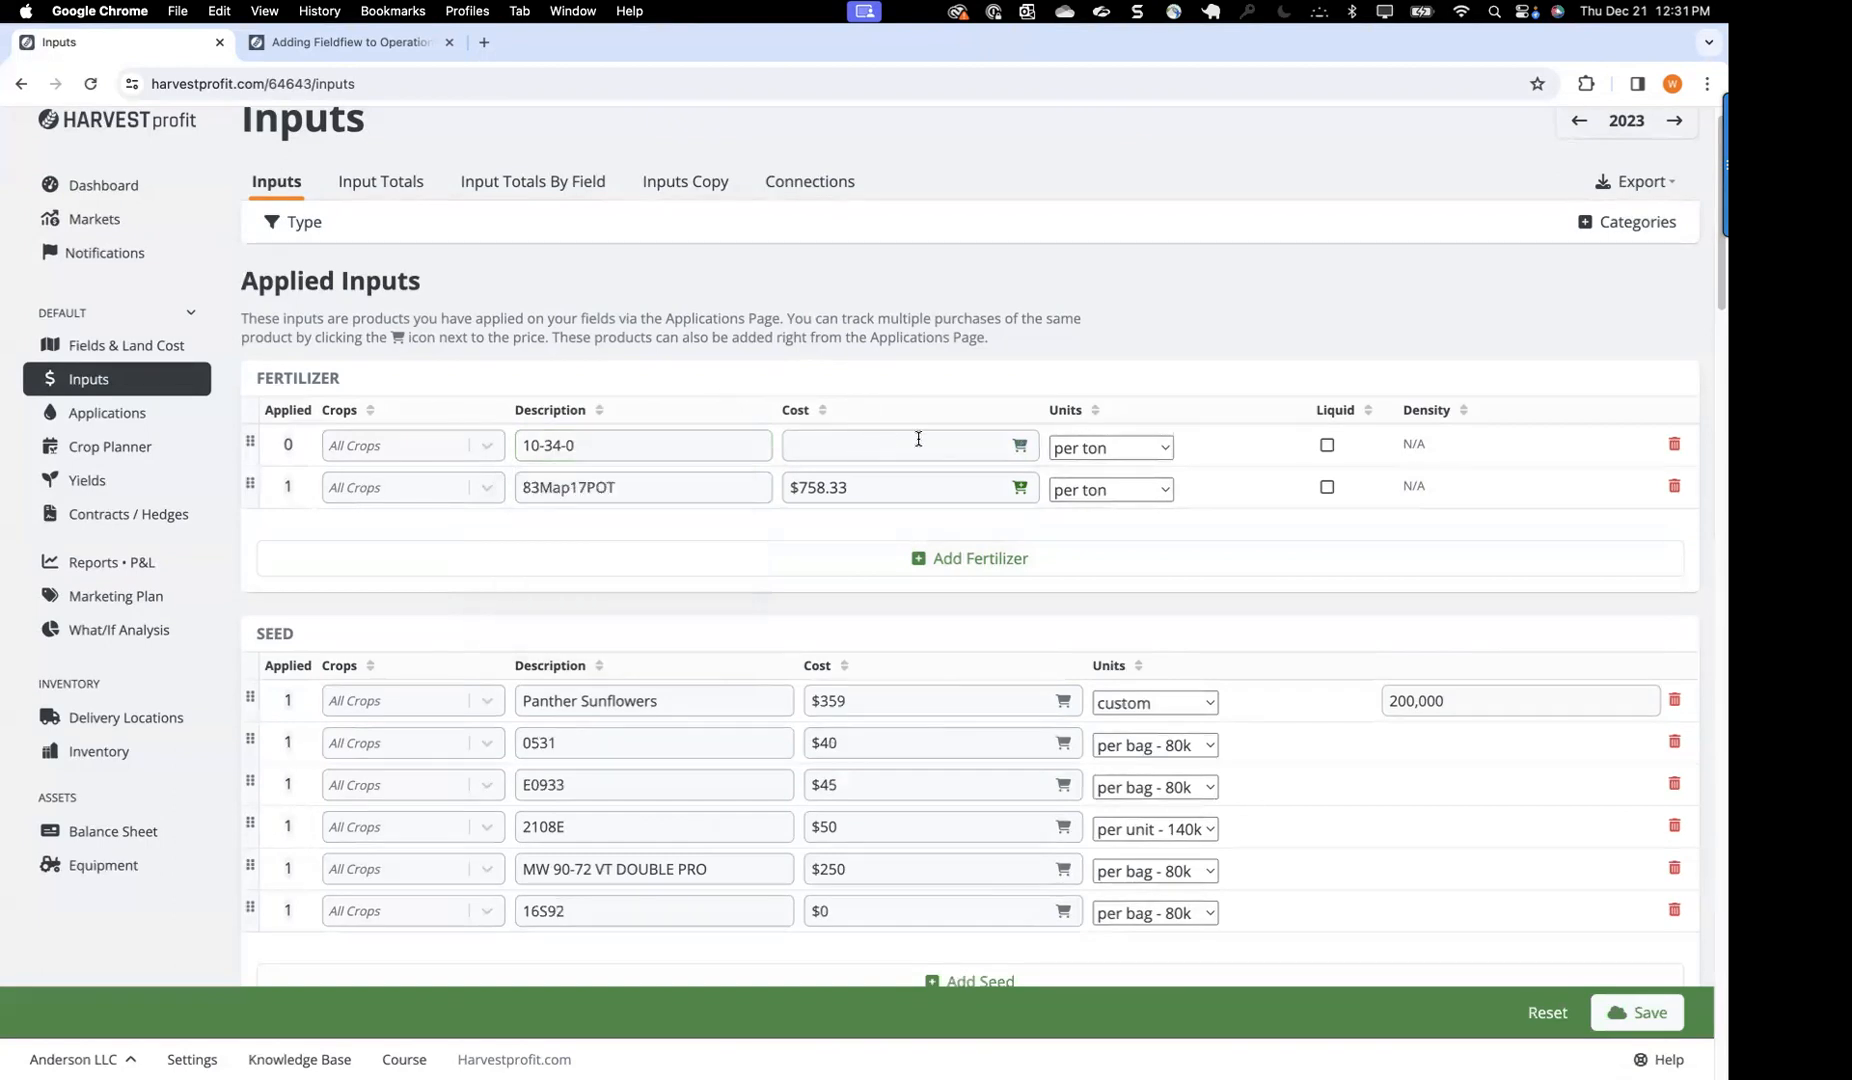
Step: Mark the 10-34-0 fertilizer as liquid, set its cost to $400, and save the inputs
click(1327, 447)
click(893, 446)
text(400)
click(1652, 1011)
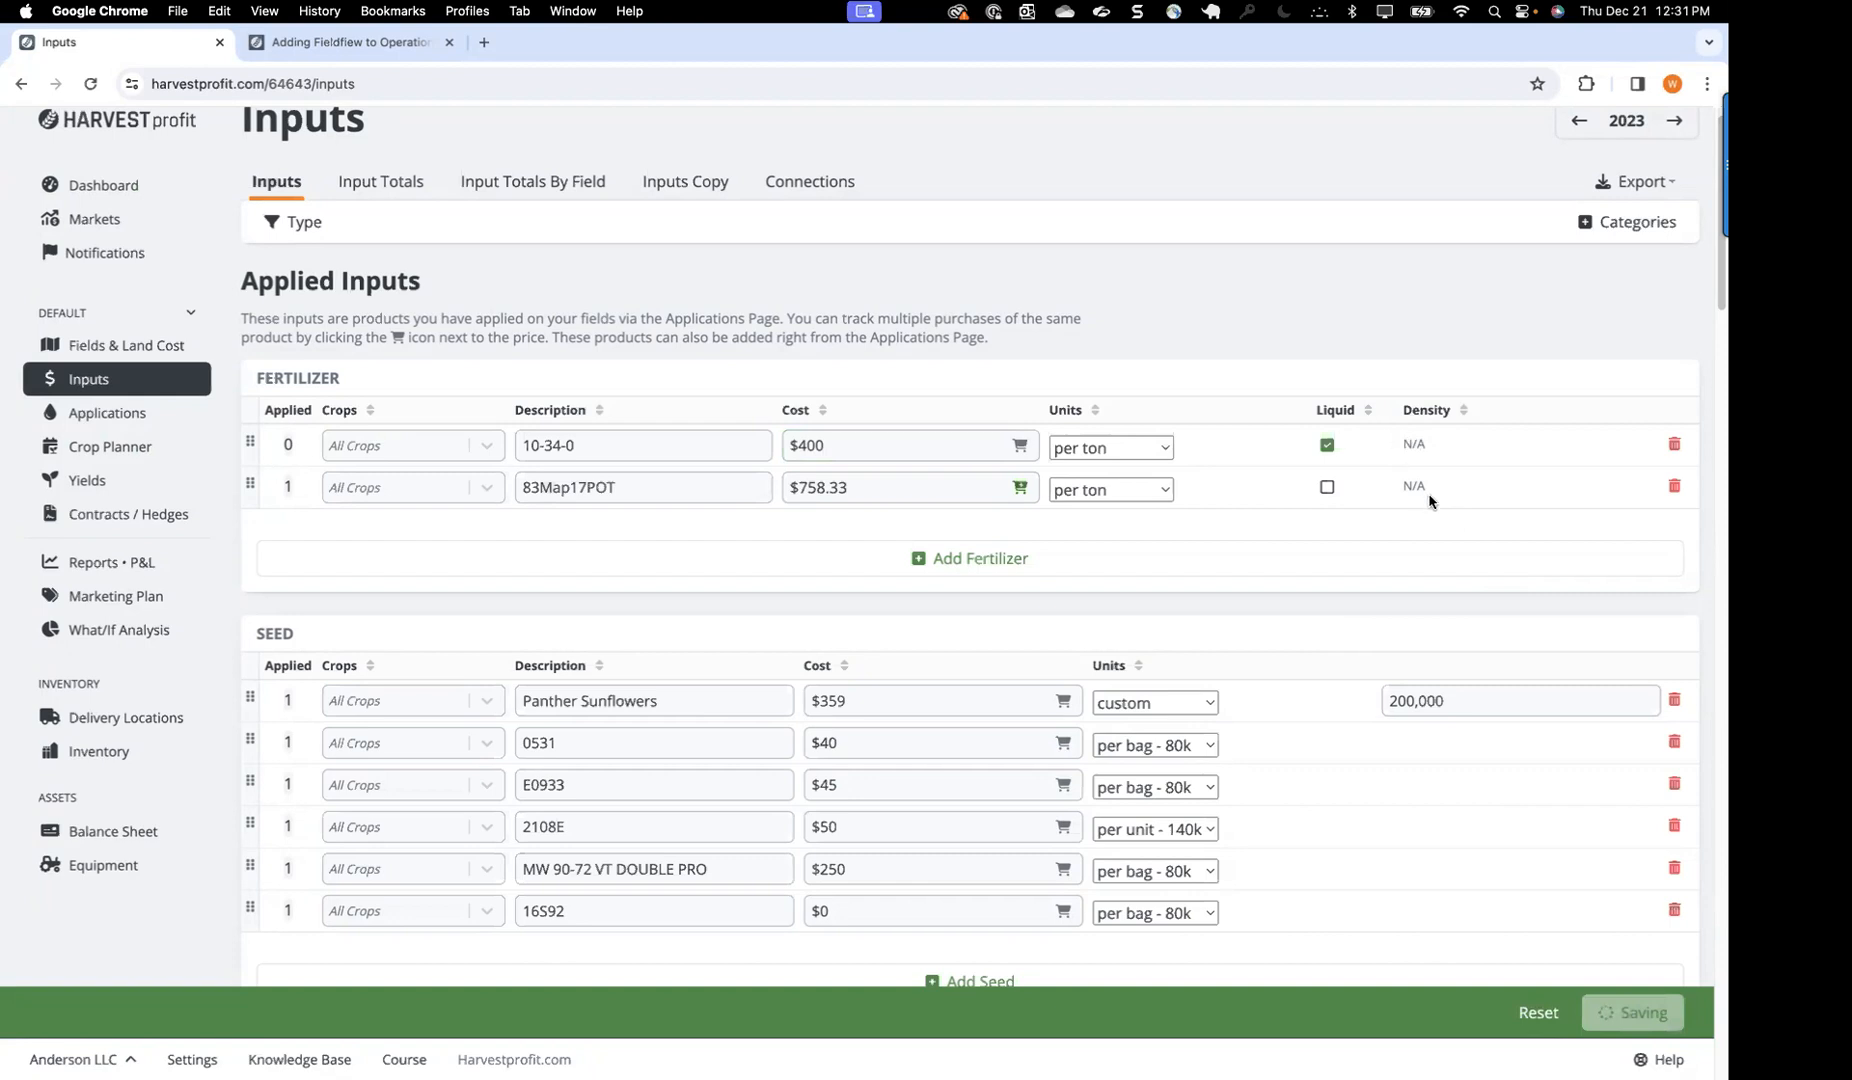
Step: Set the density of the 10-34-0 fertilizer to 11.05 and save the inputs
click(1443, 445)
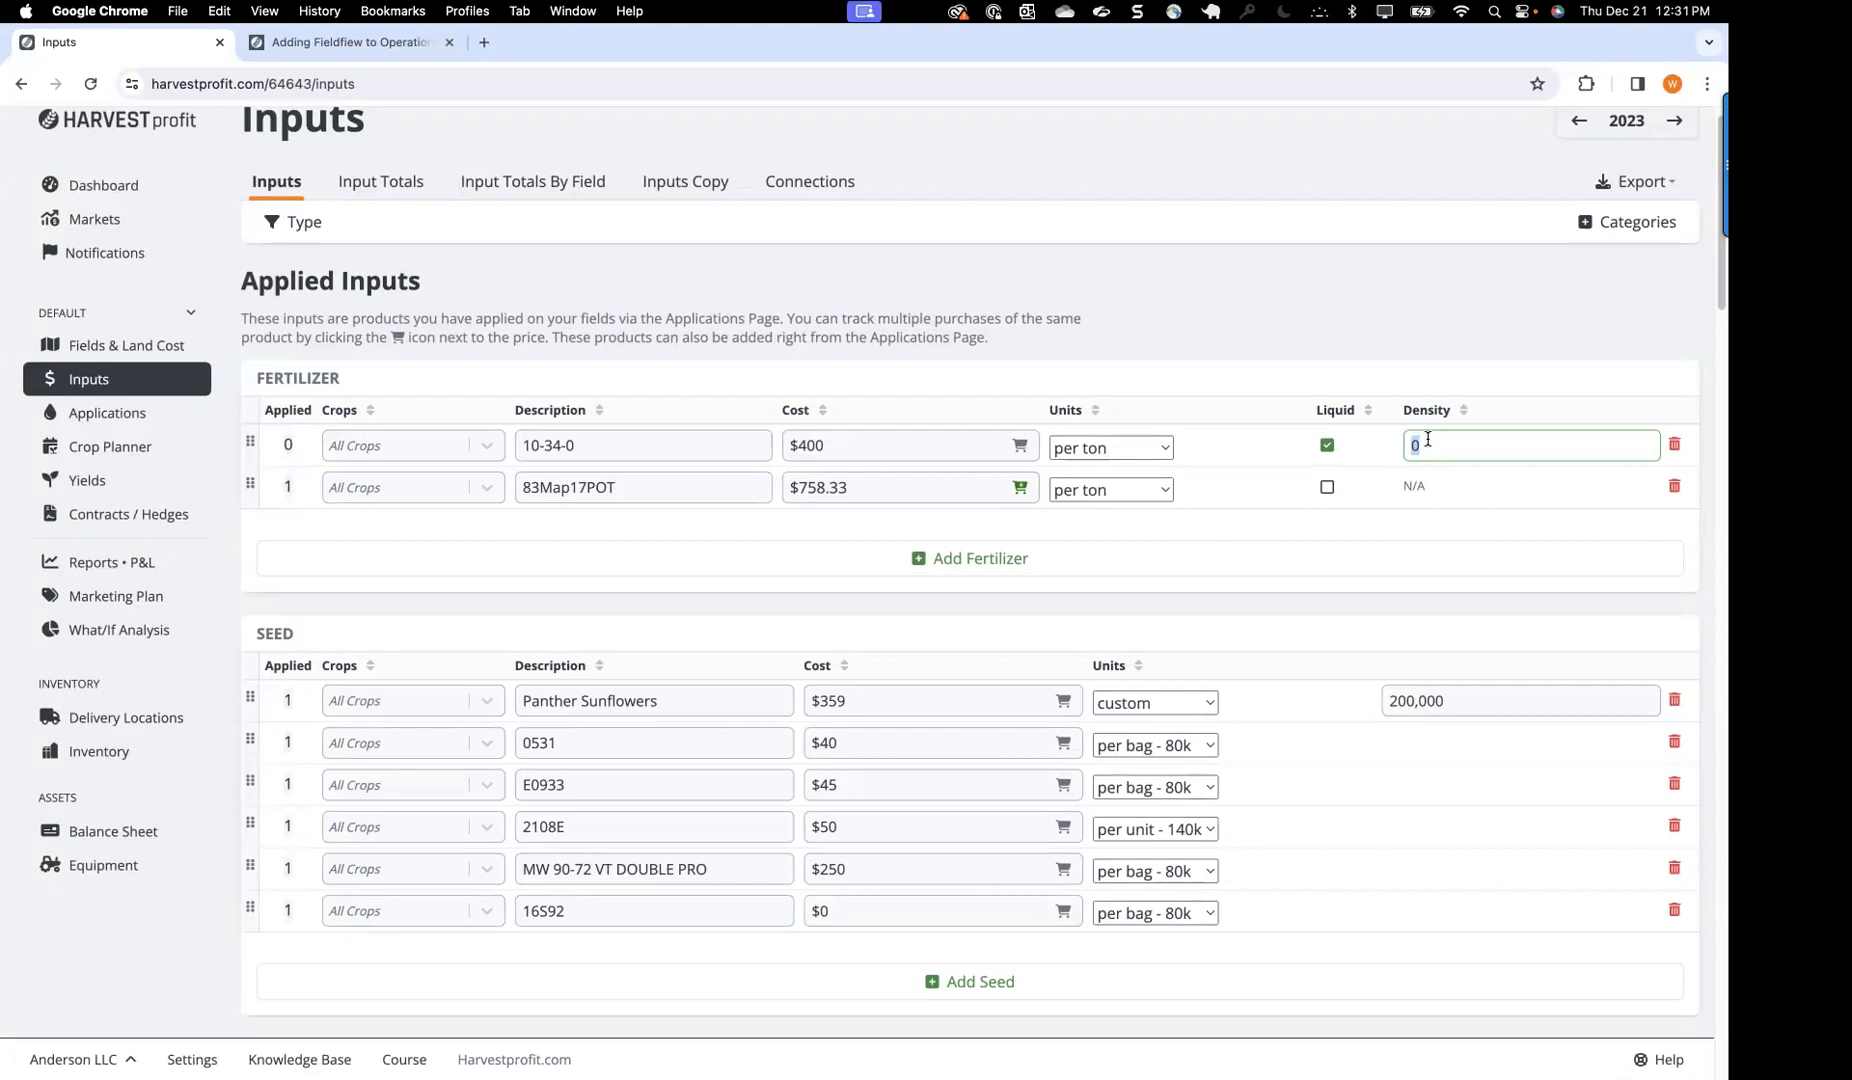
text(11.05)
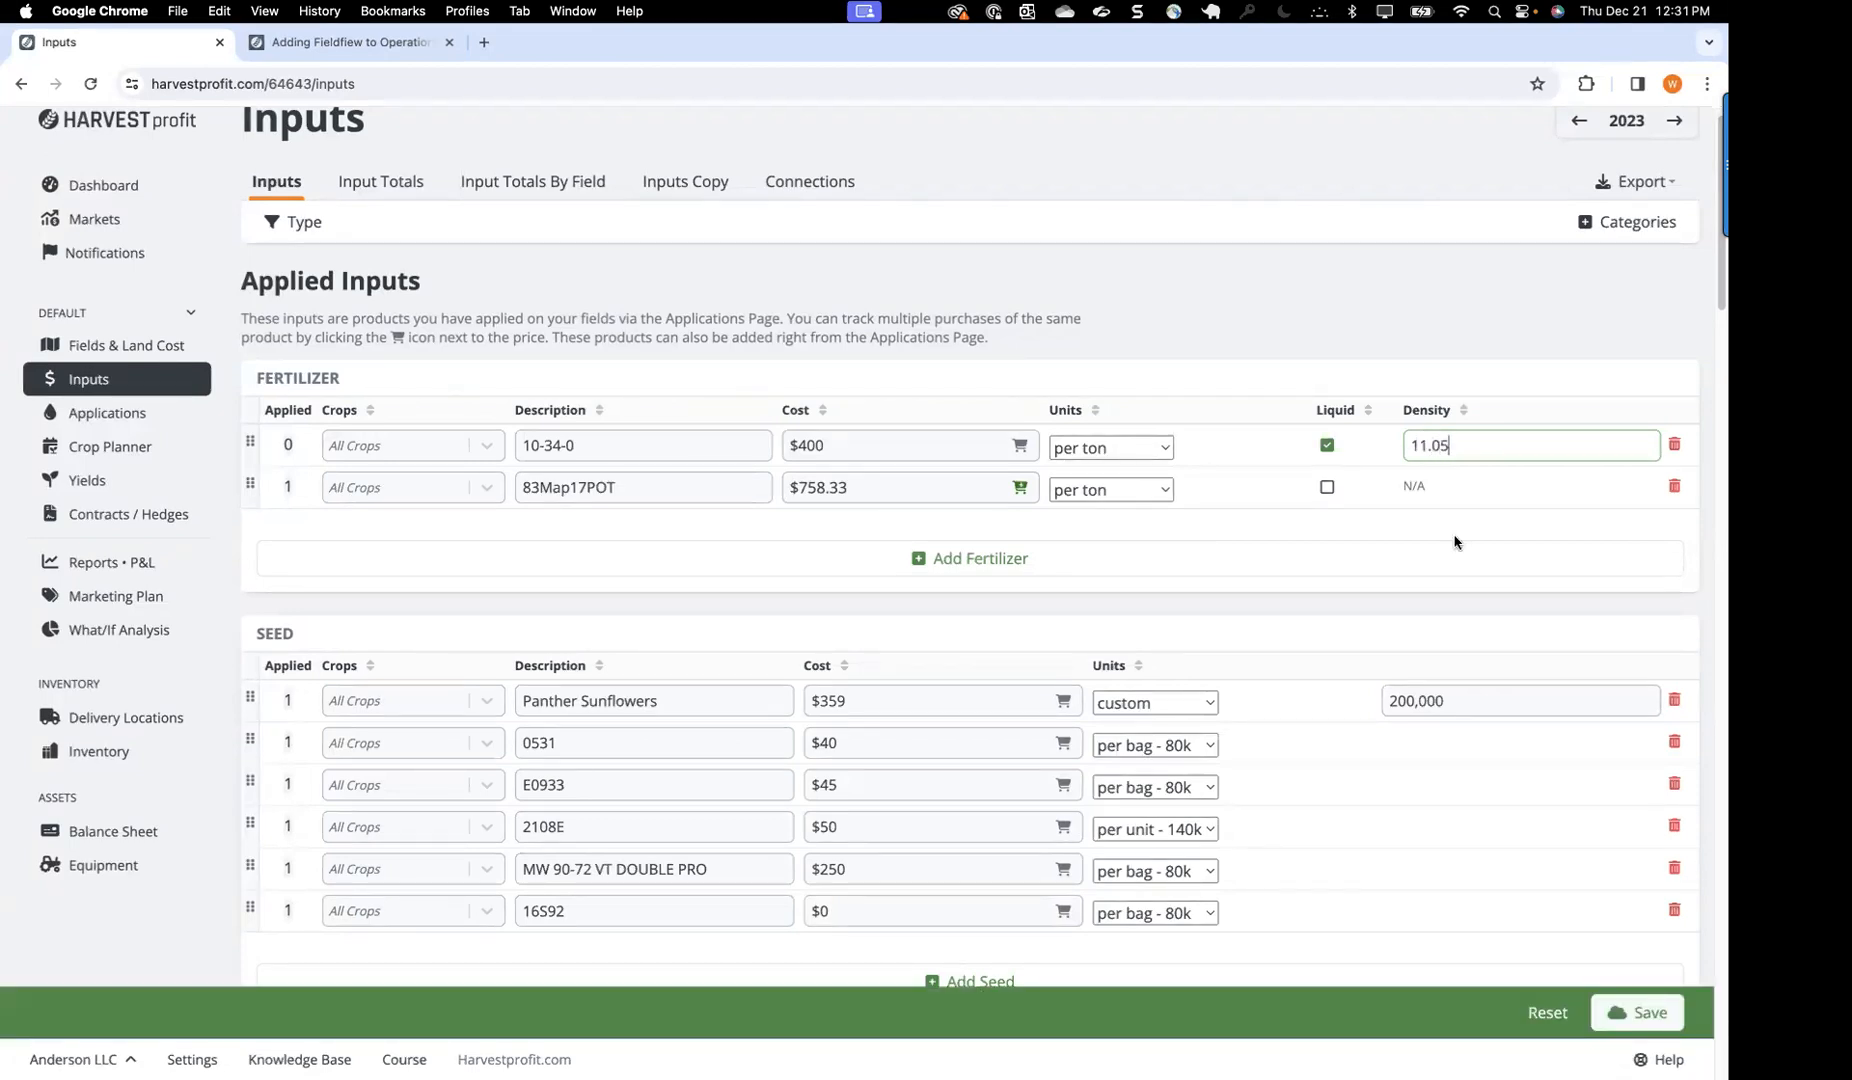
scroll(1458, 535, up, 1)
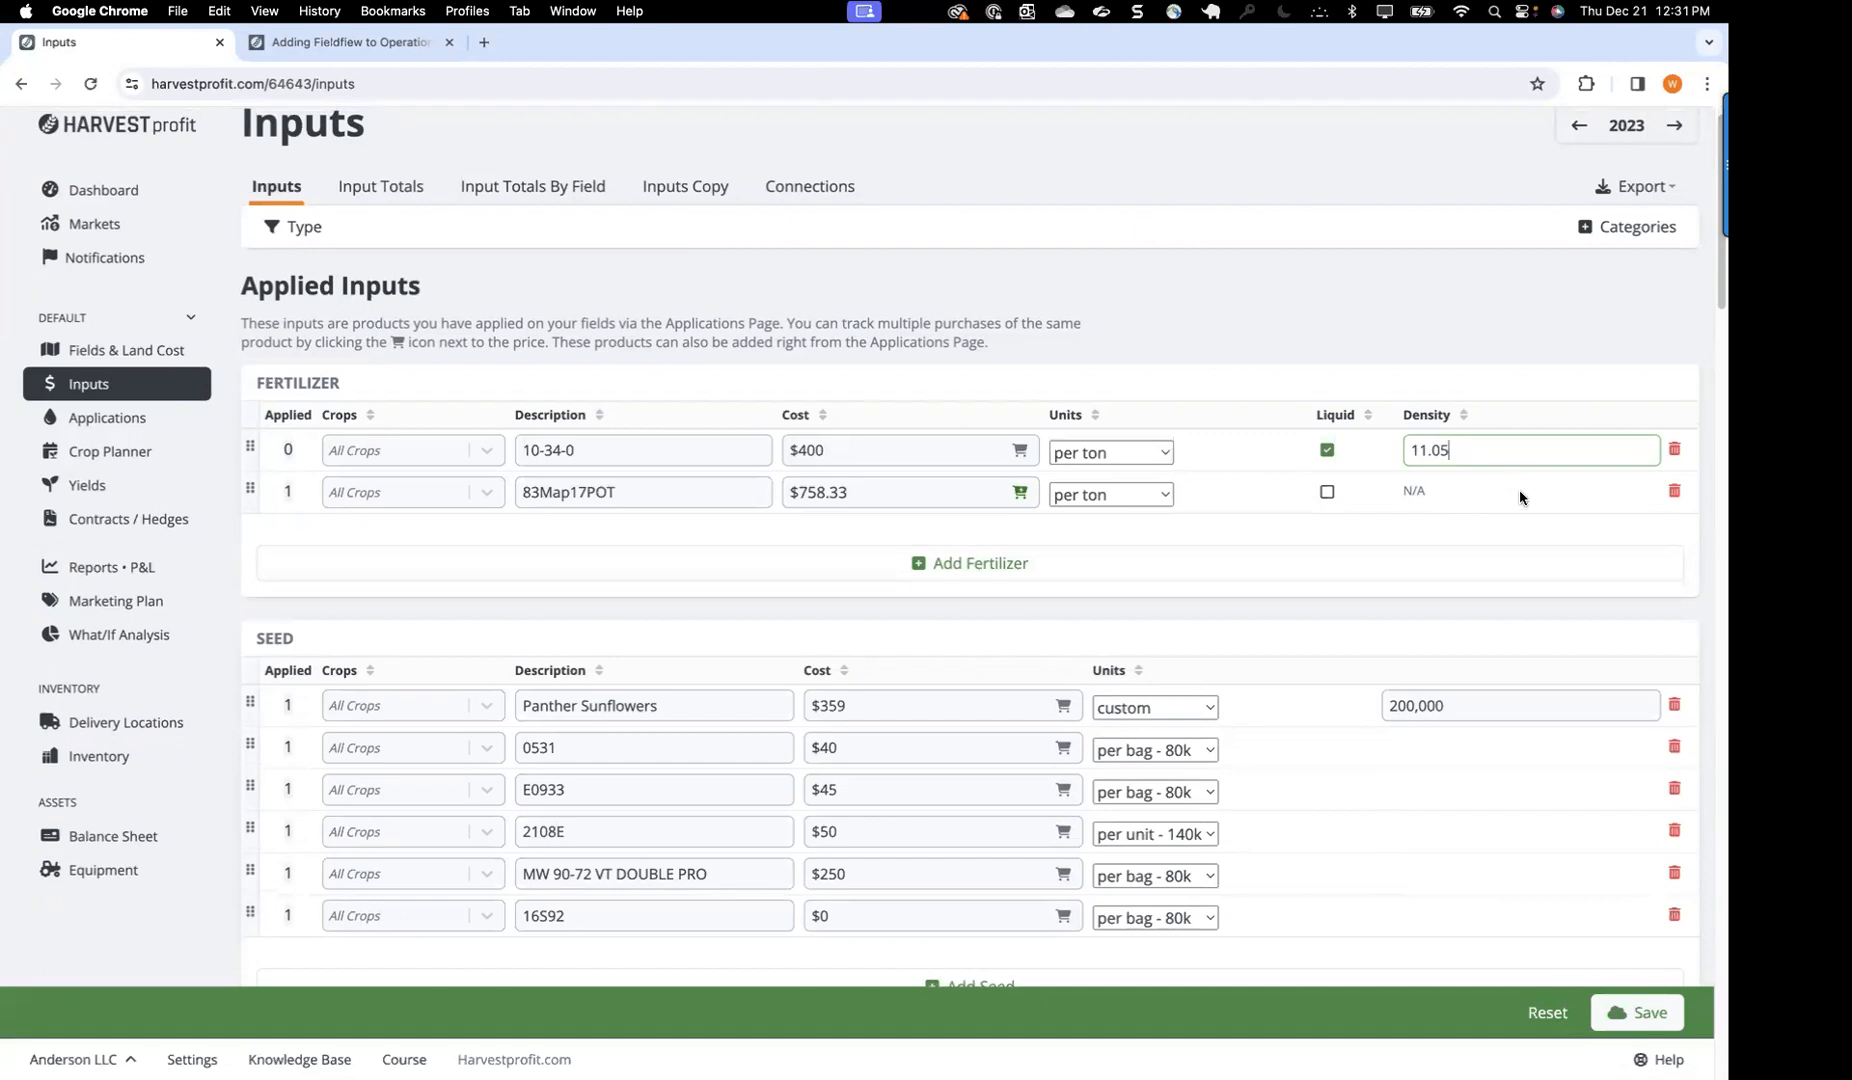
click(1651, 1015)
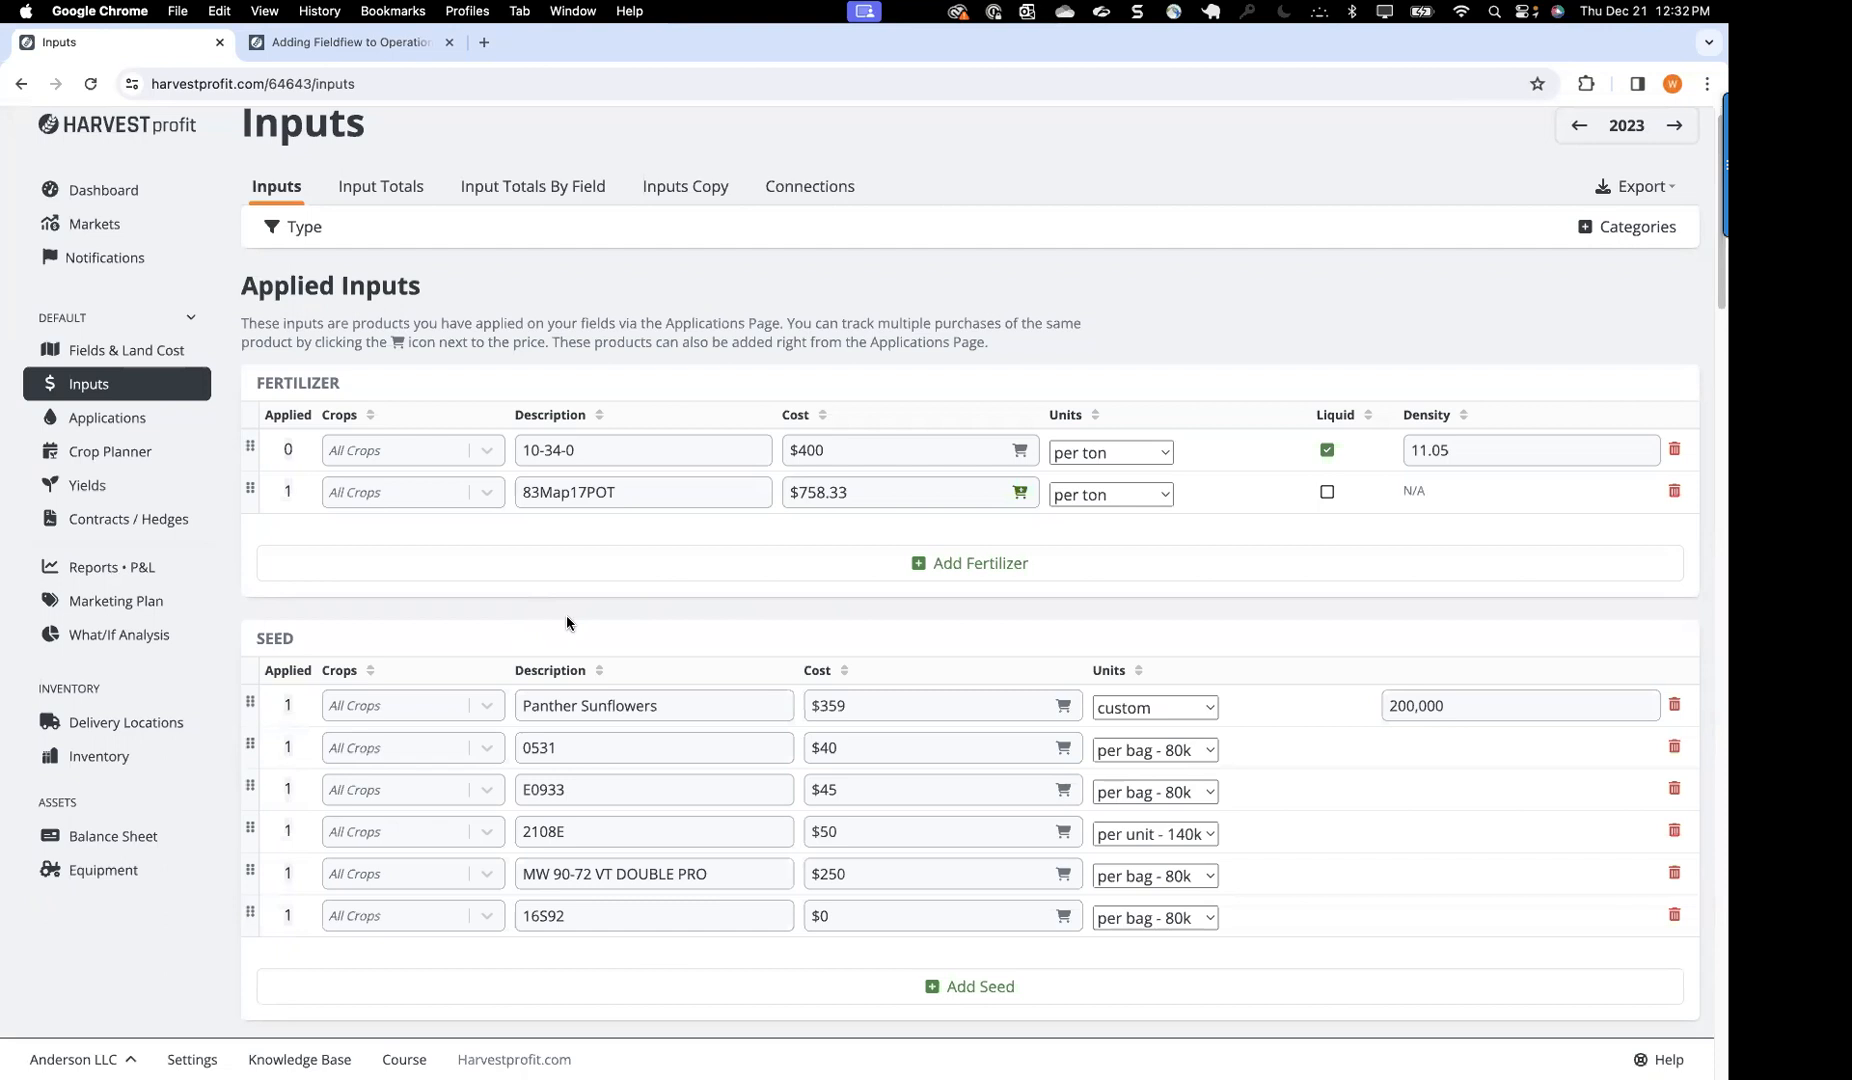
Step: Check the available cost units for the Panther Sunflowers and 0531 seeds, and leave them unchanged
scroll(595, 603, down, 2)
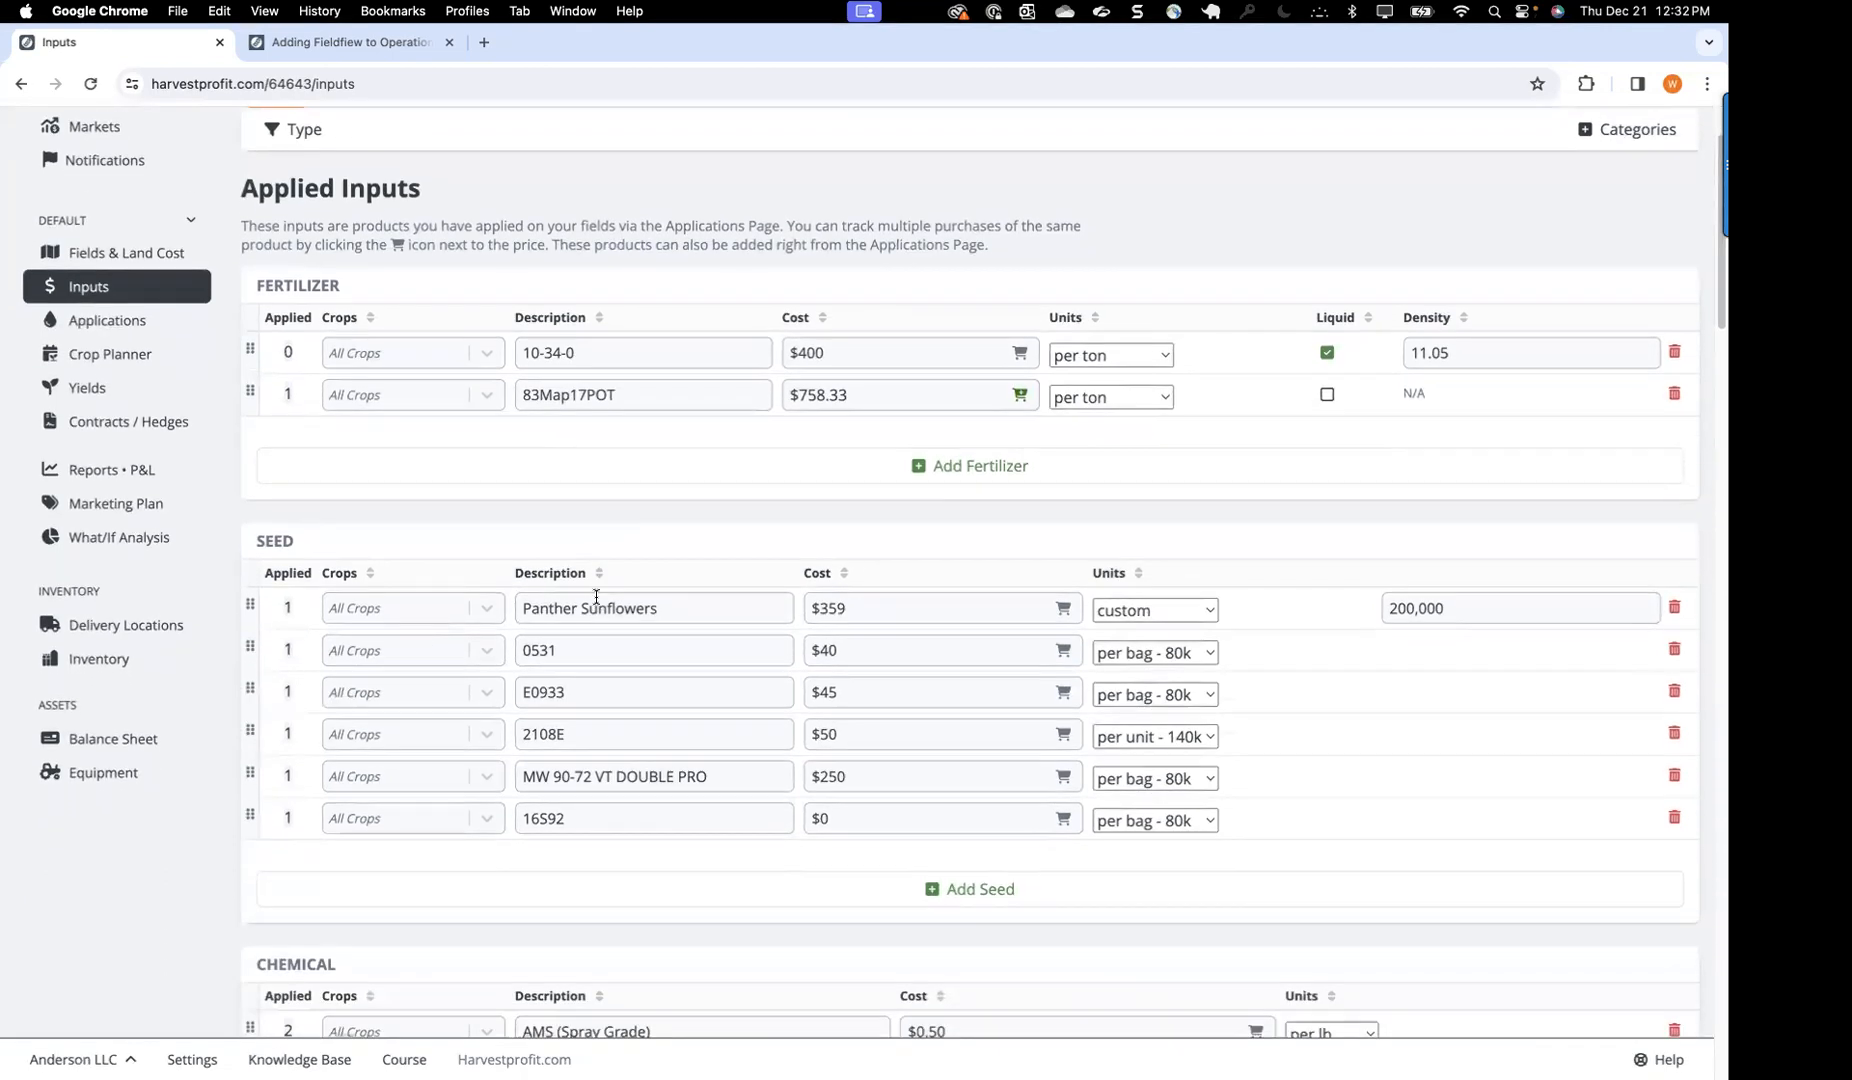
click(1199, 612)
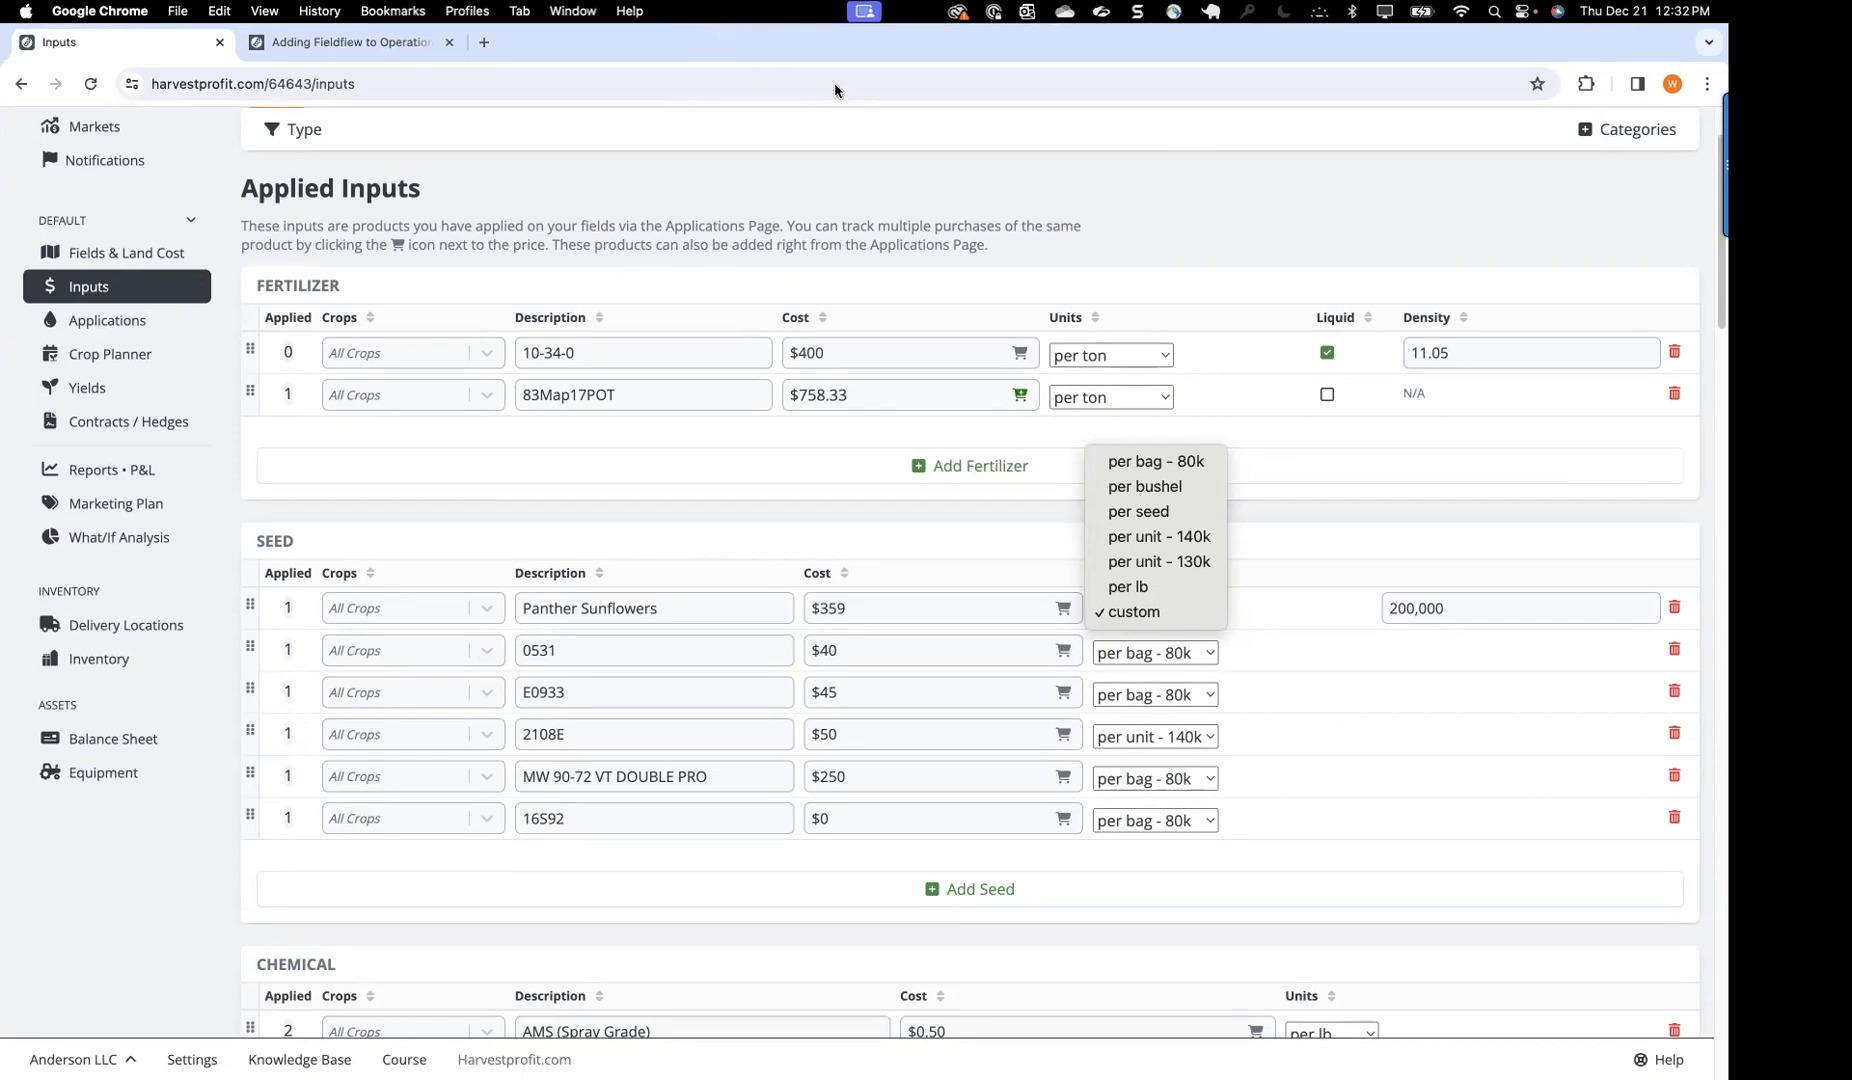
click(1166, 612)
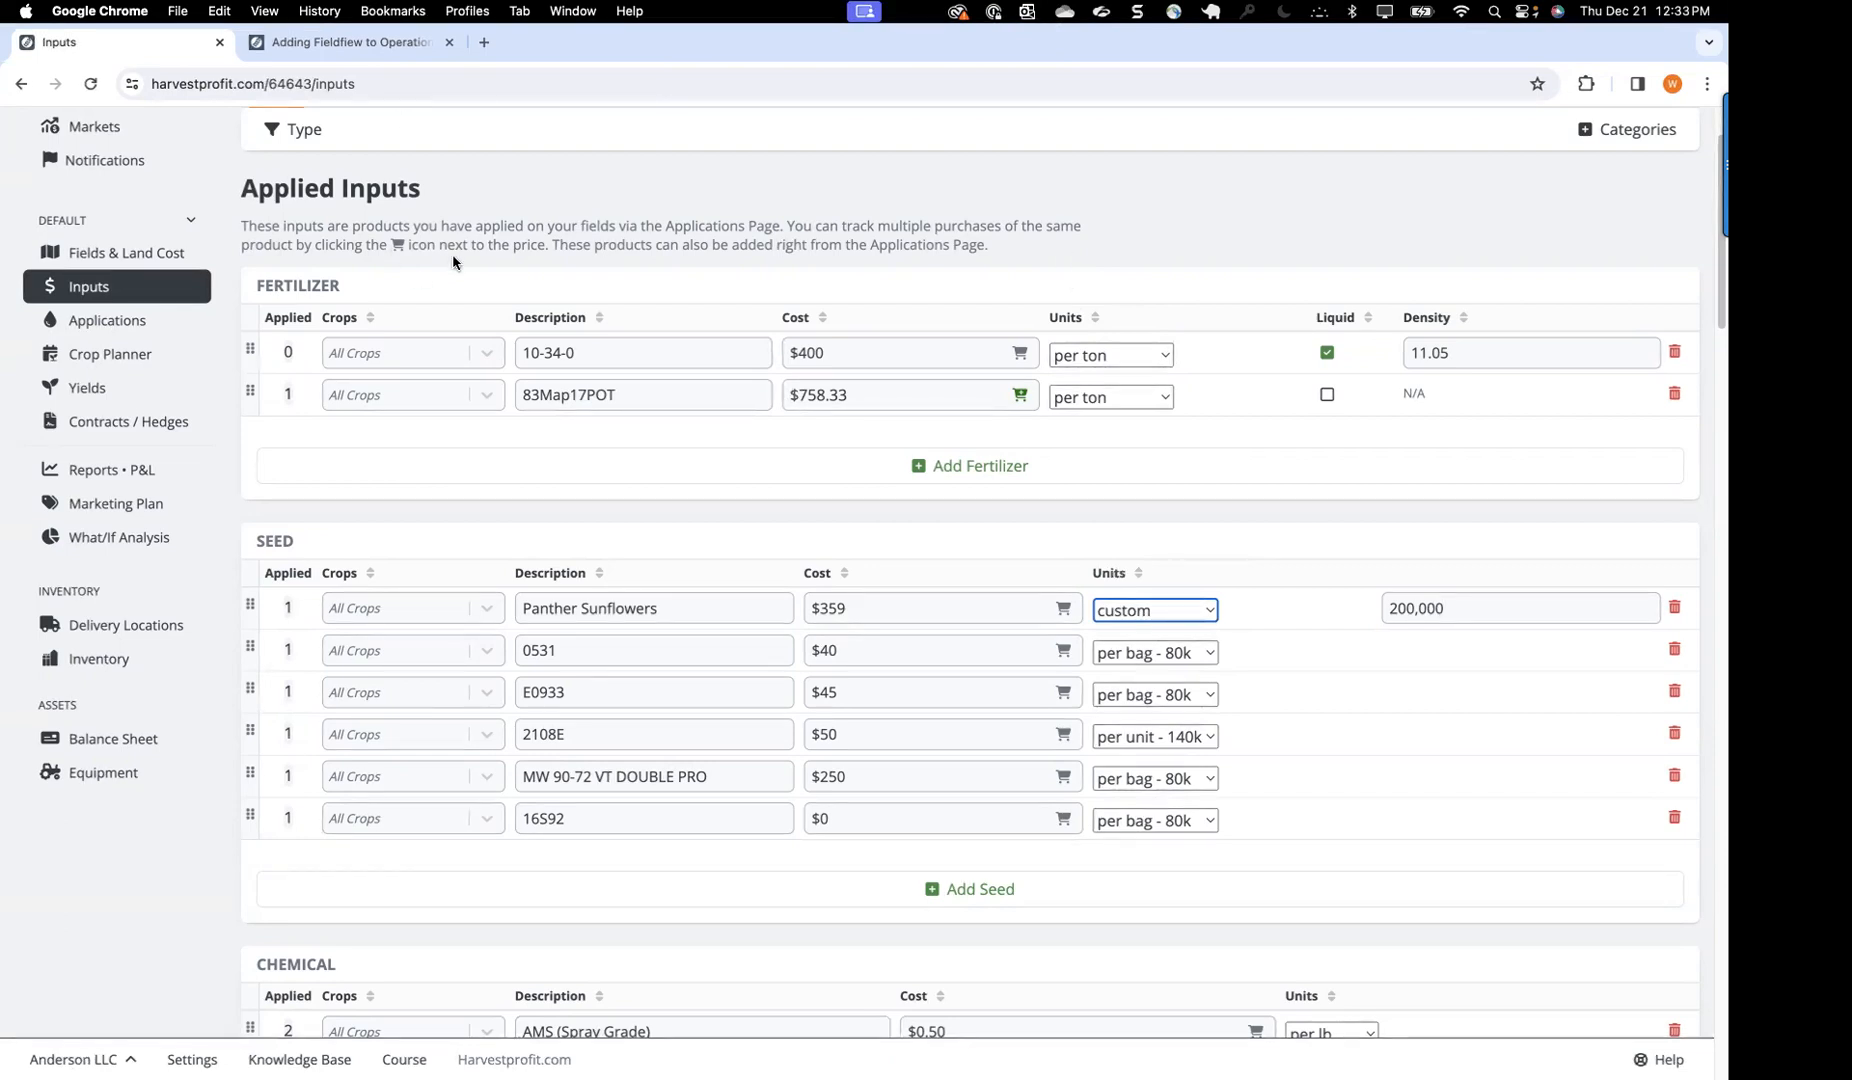
click(1180, 612)
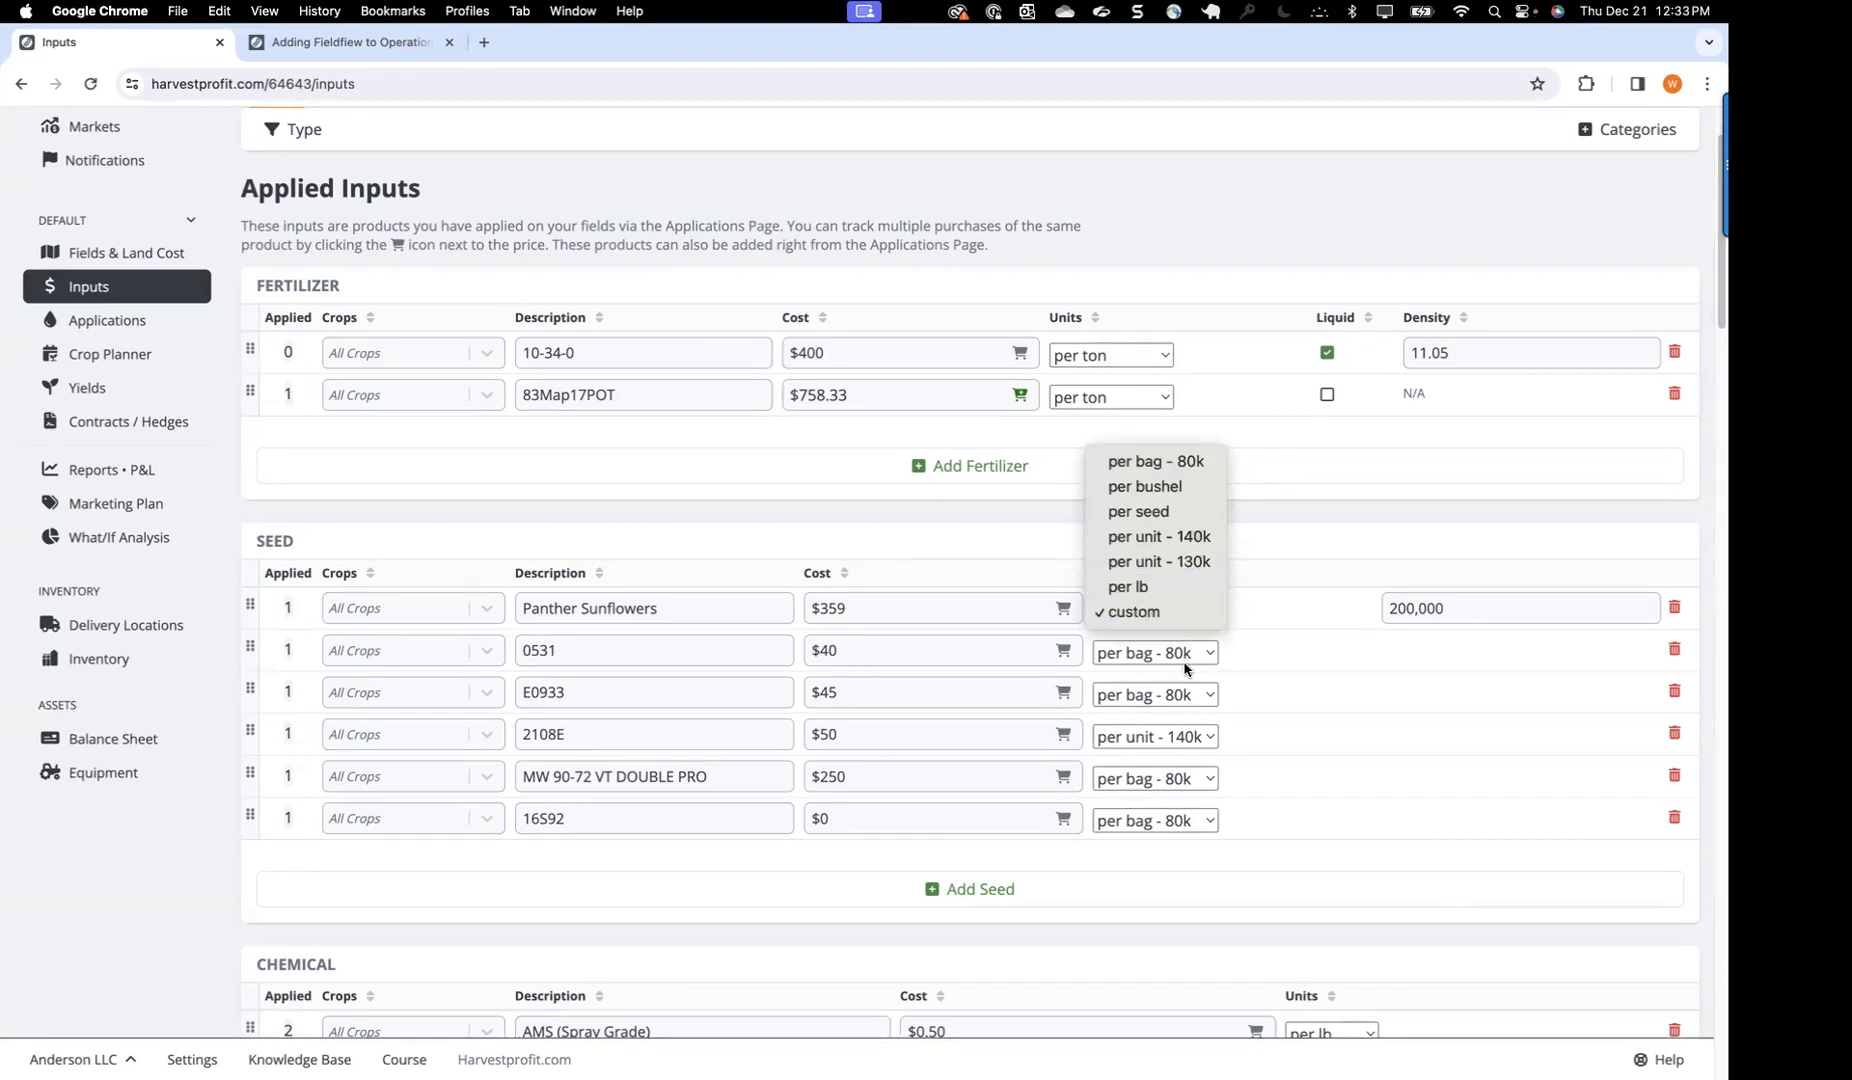
click(1186, 656)
click(1176, 658)
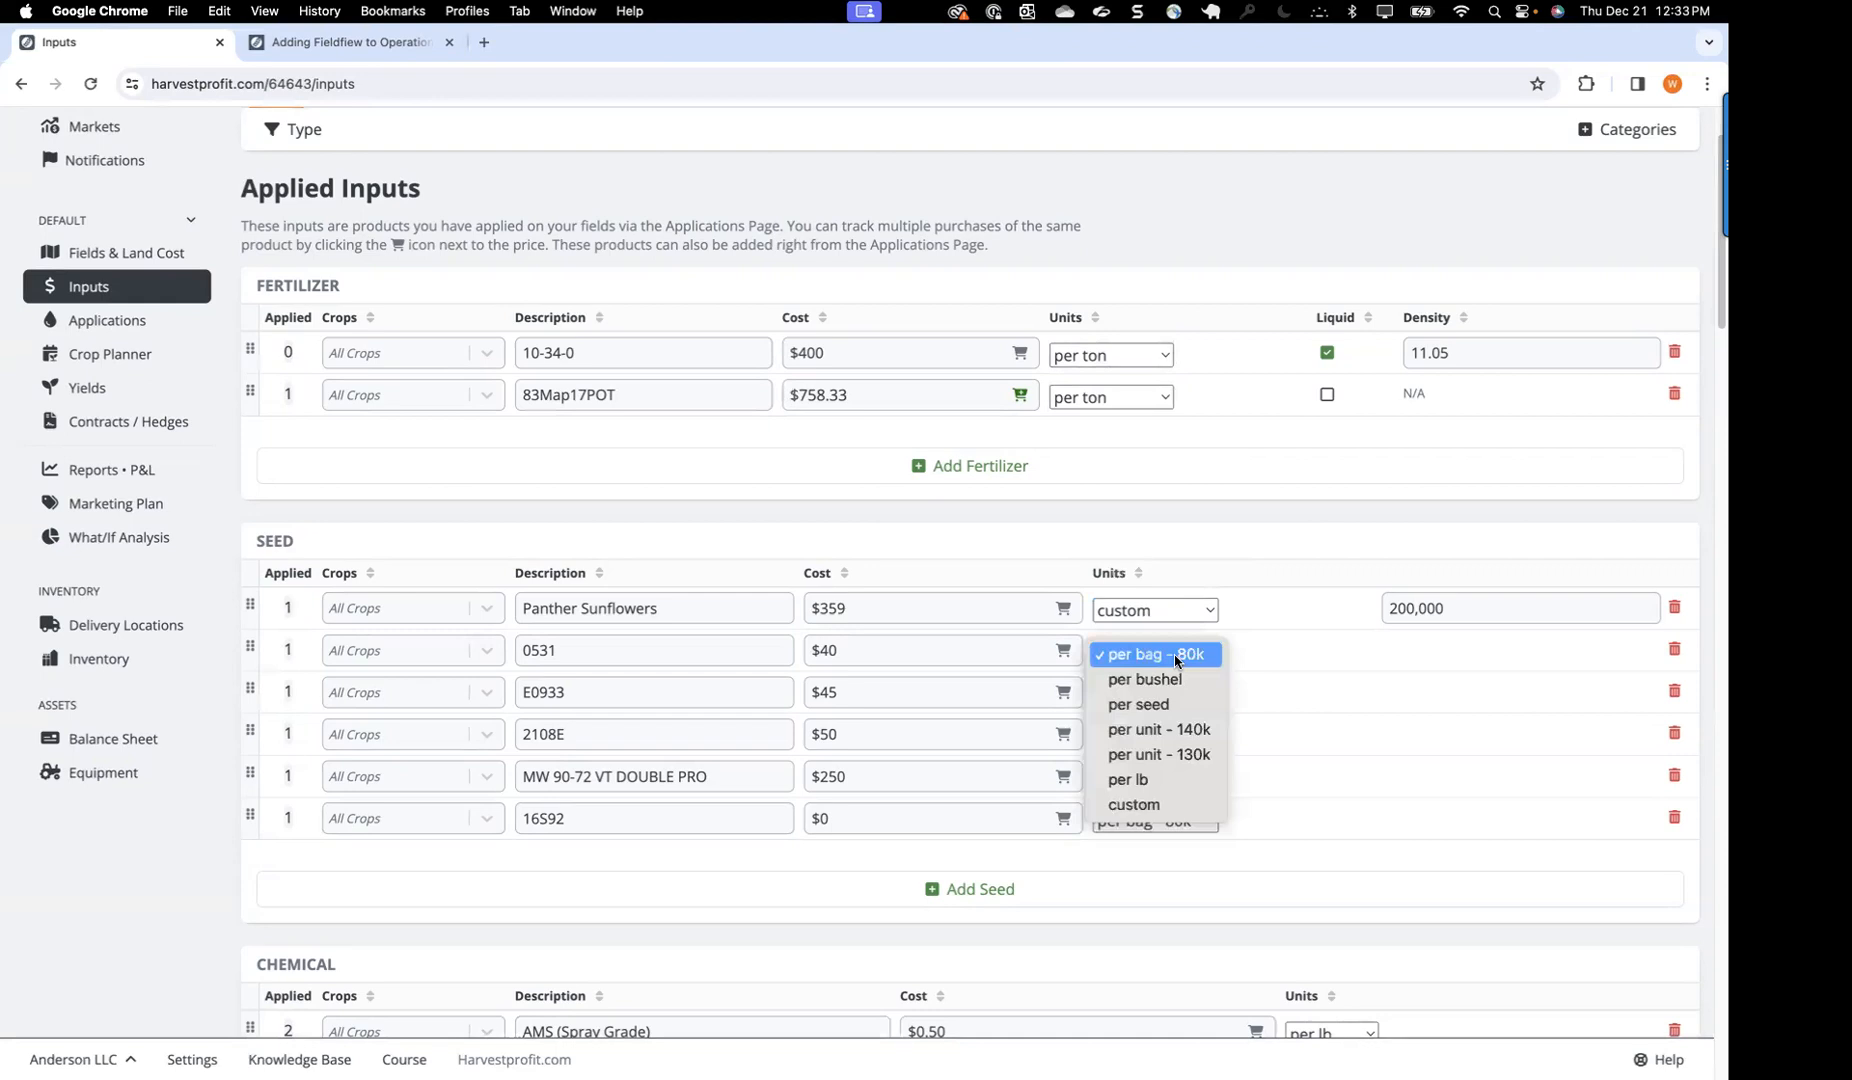
click(1253, 580)
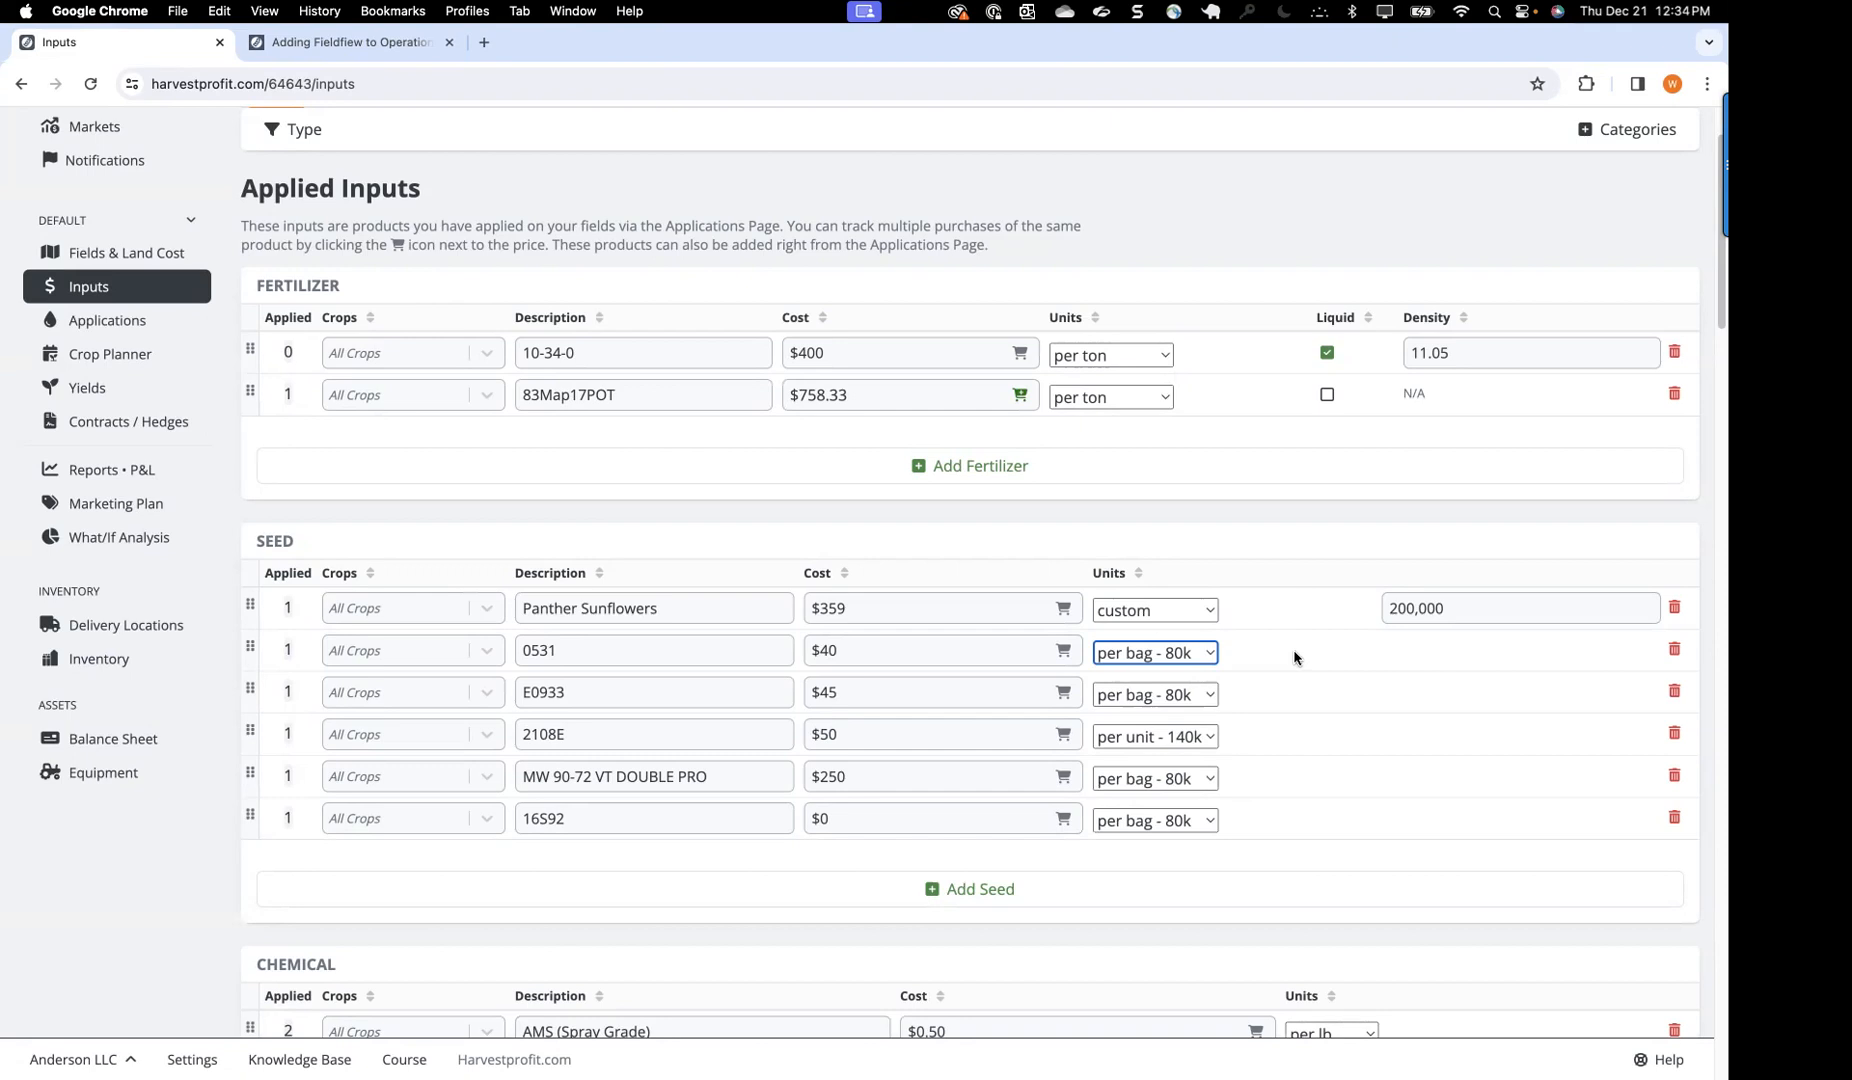
Step: Open the Fields & Land Costs page for 2023
click(531, 513)
scroll(556, 522, up, 3)
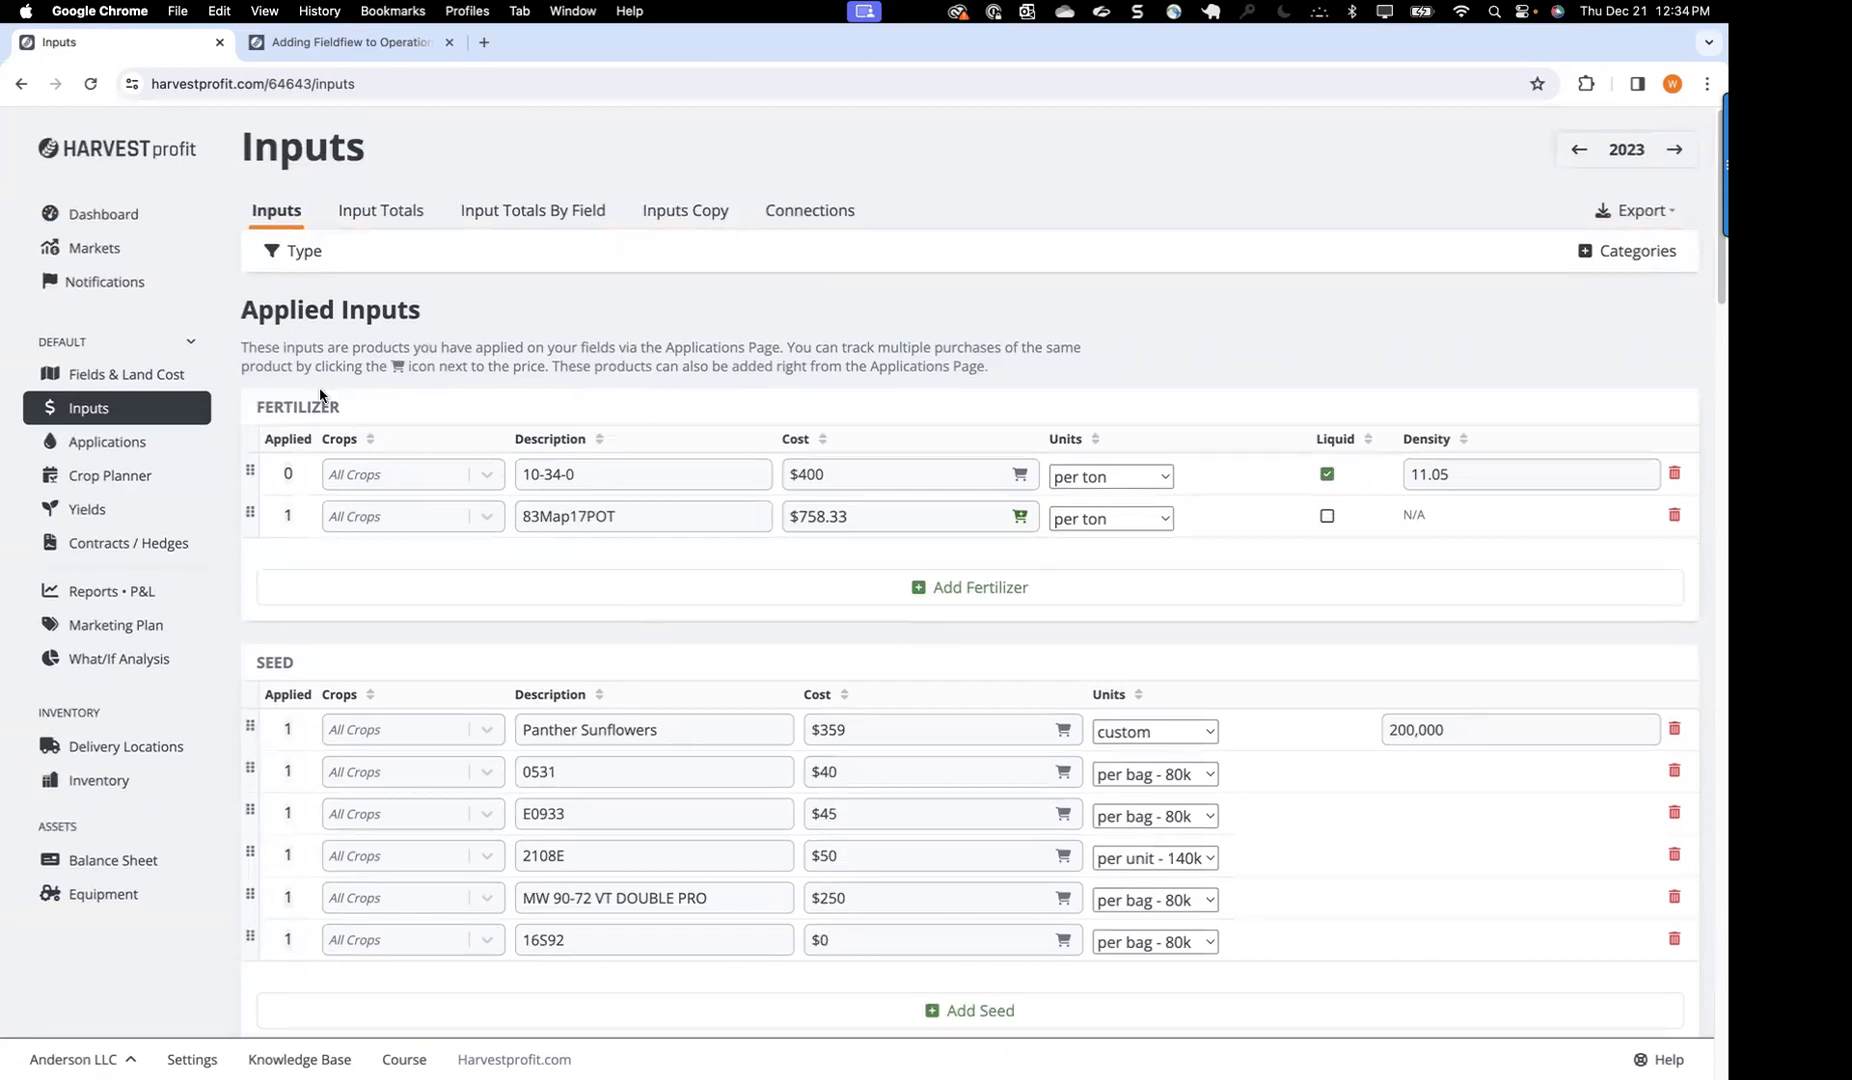
click(180, 382)
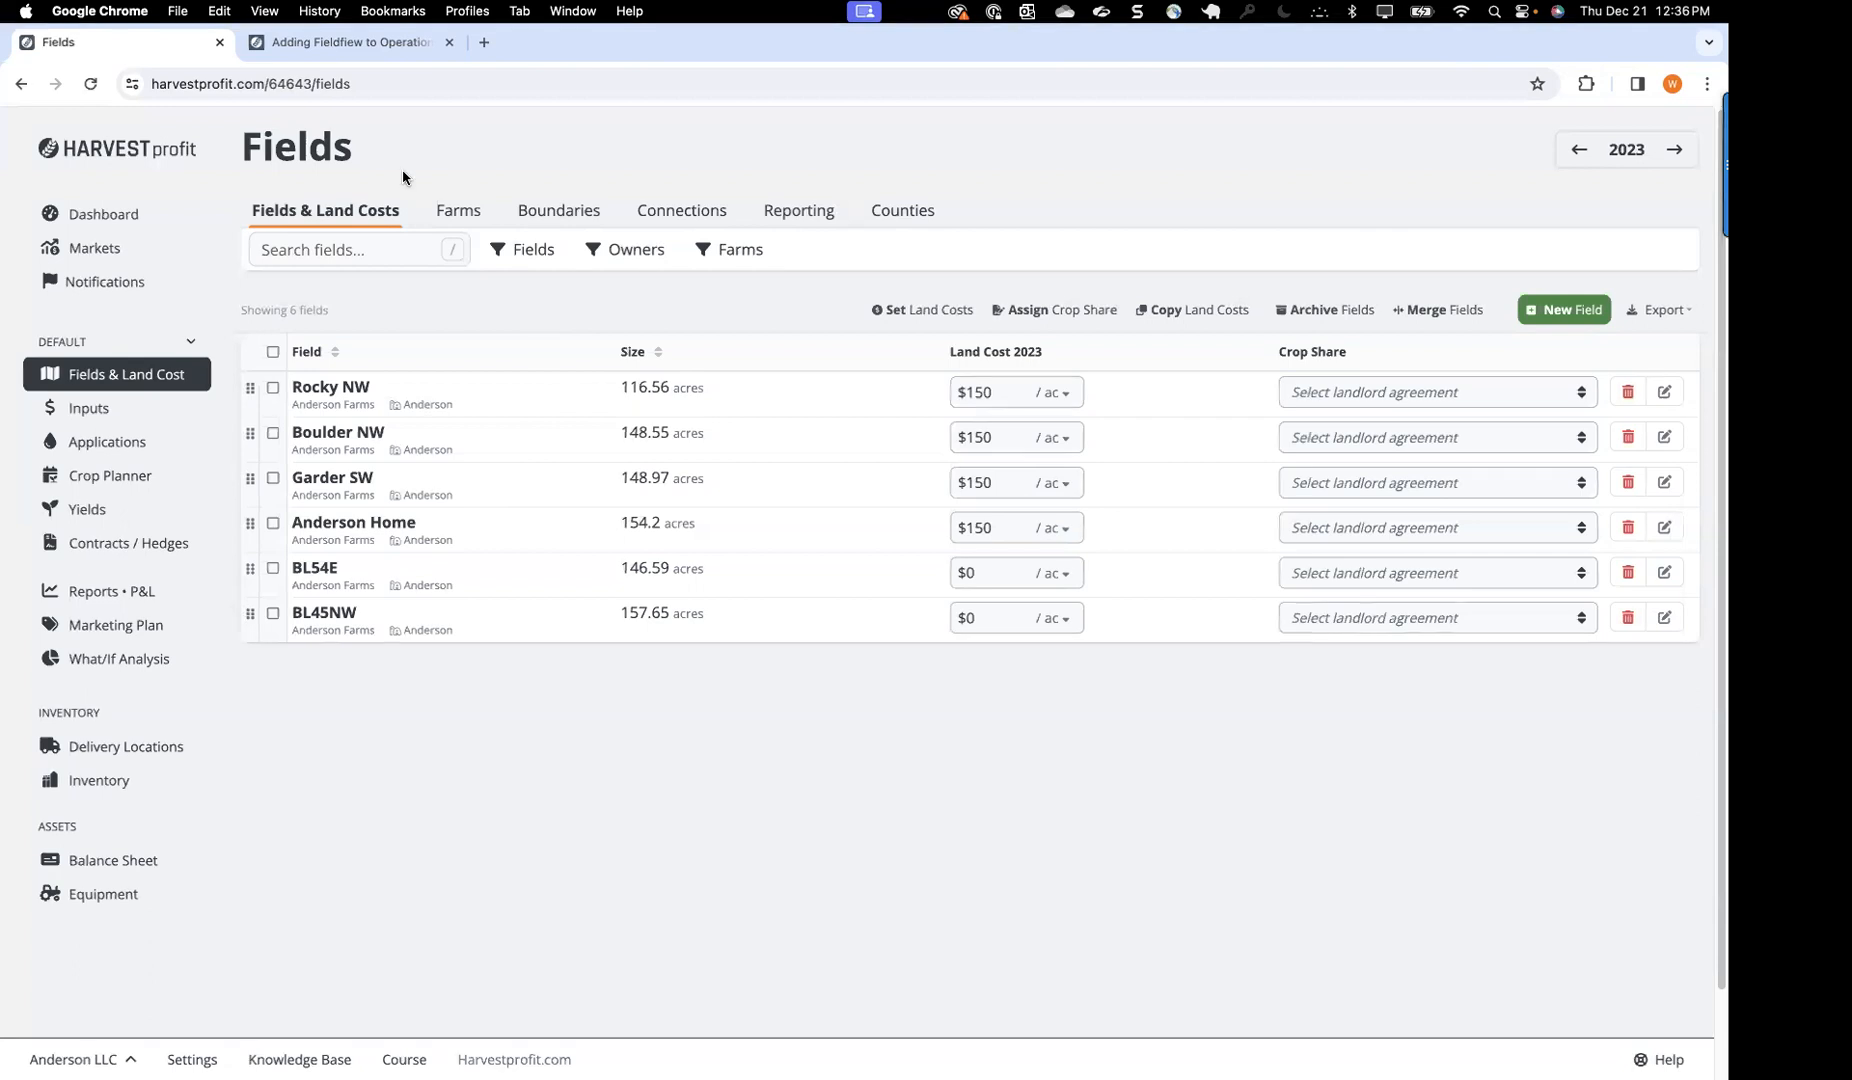
Step: Switch to the help article on adding FieldView to Operation Center, highlight its web address, and review its connection instructions
click(369, 46)
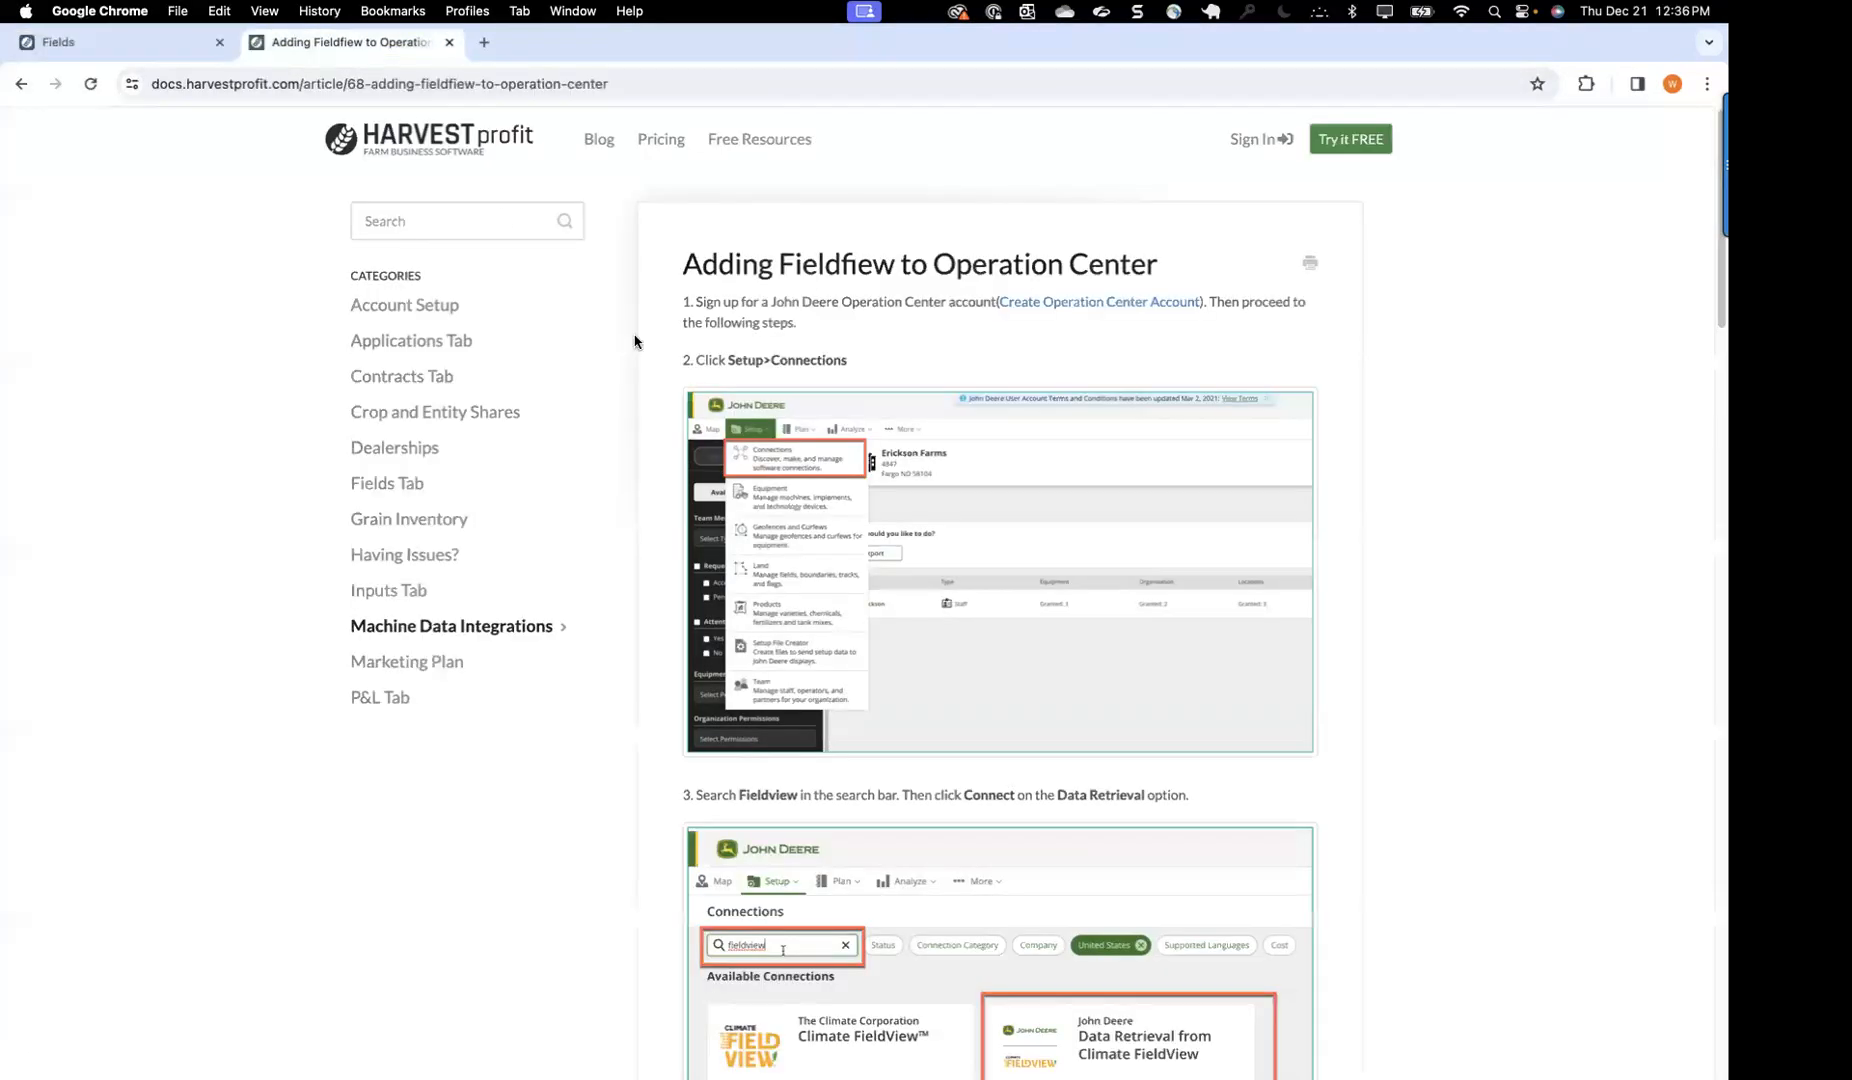
scroll(893, 408, down, 1)
scroll(893, 412, down, 1)
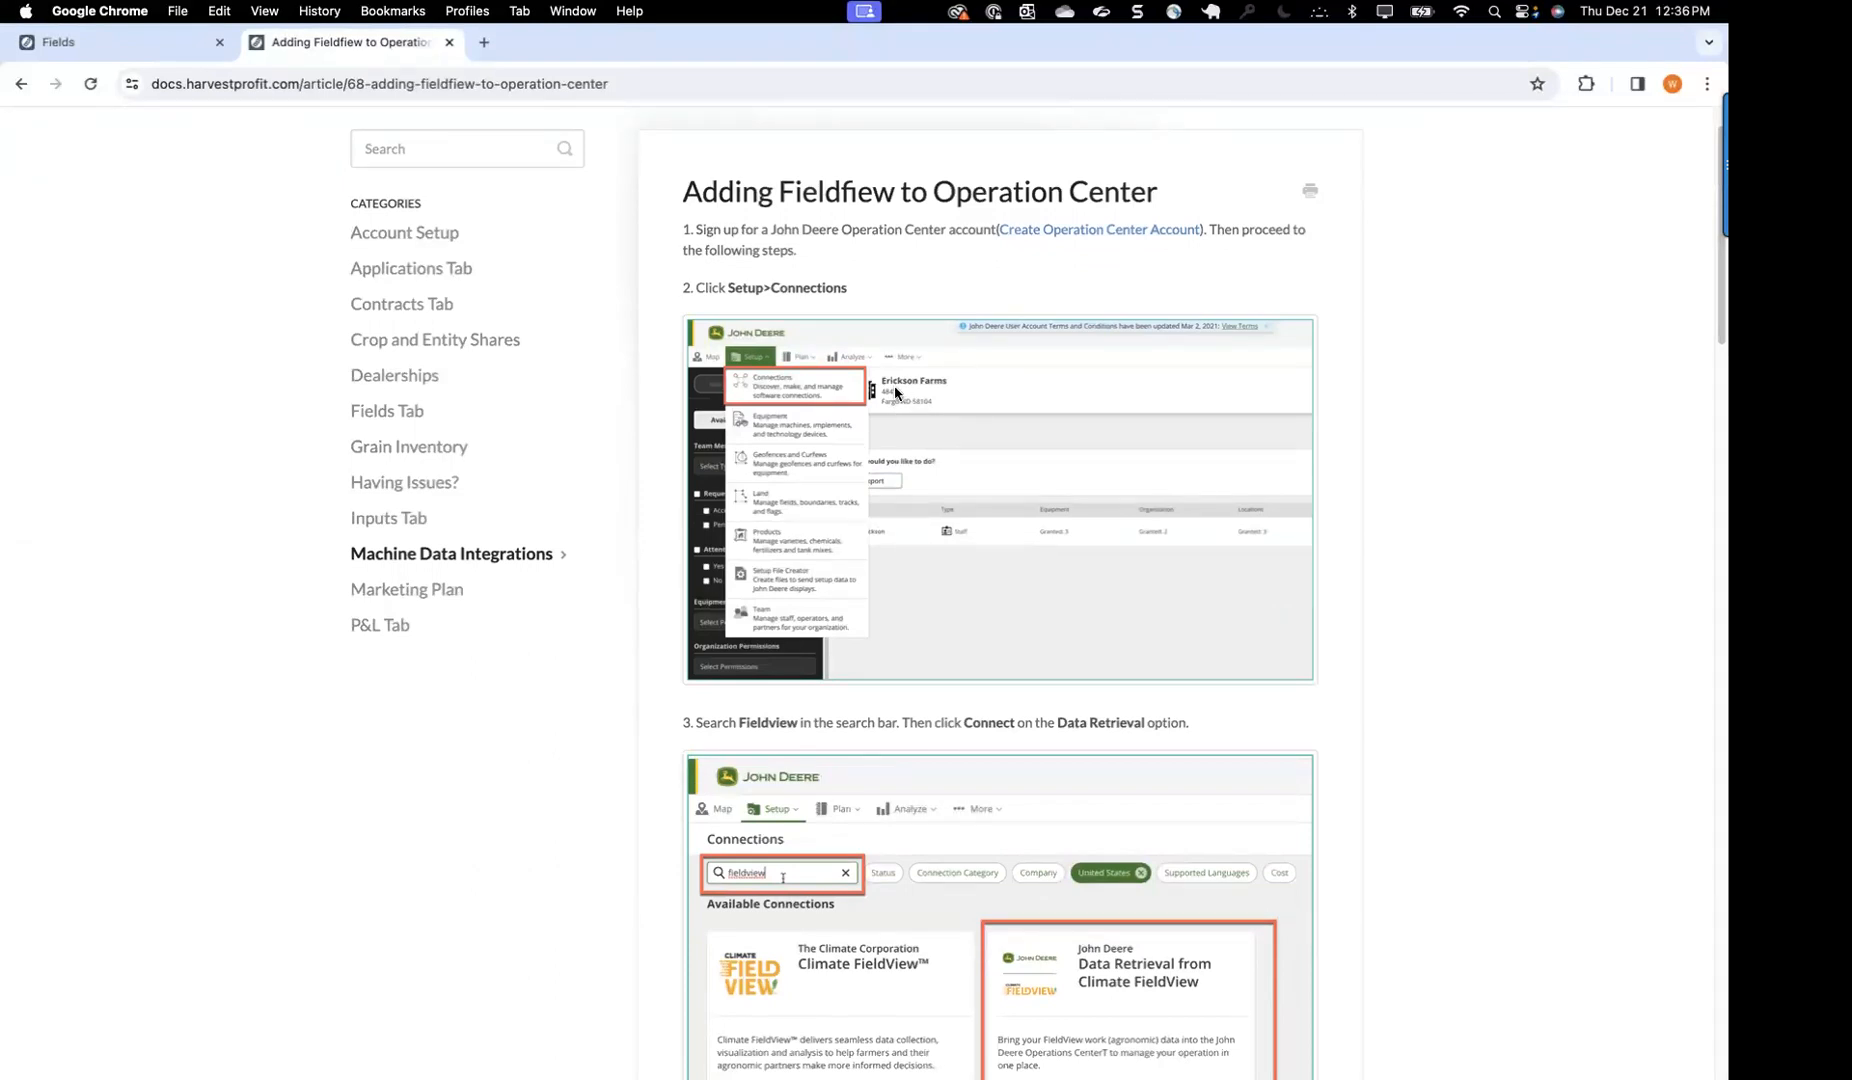
scroll(914, 399, up, 1)
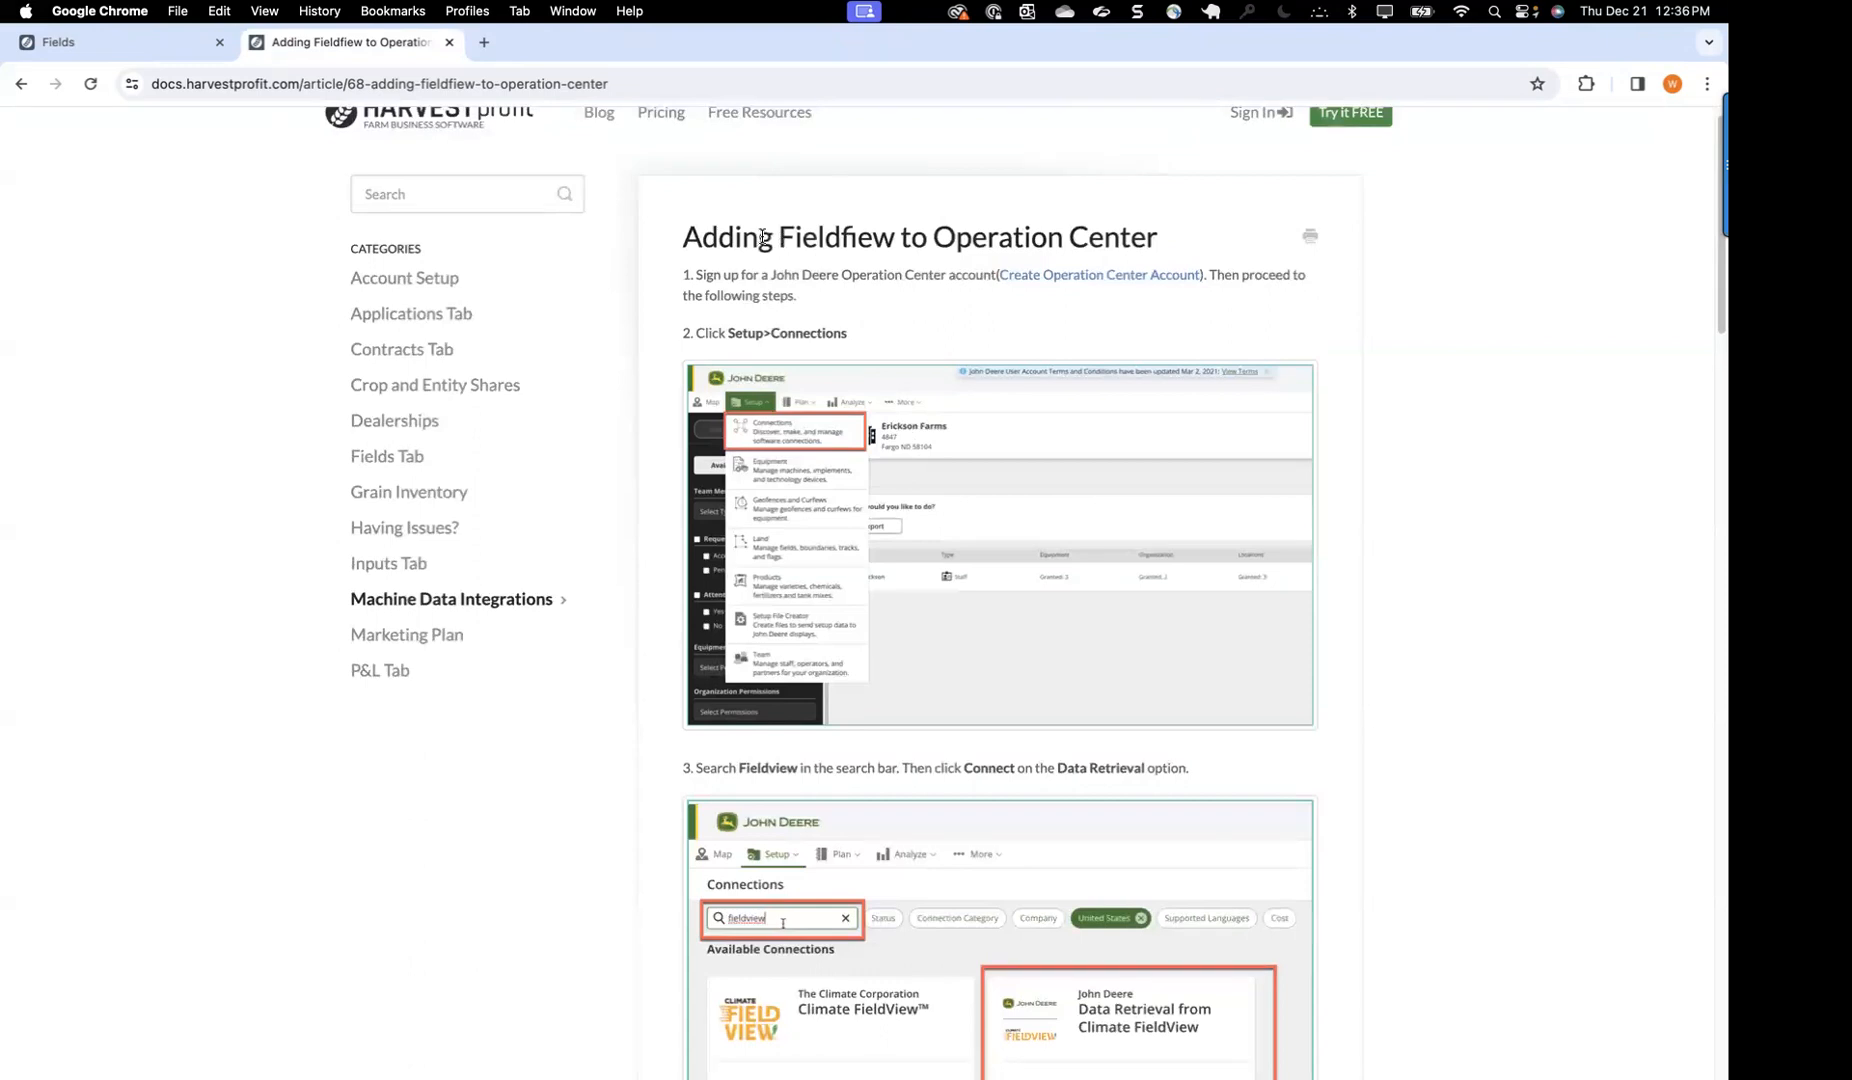
click(625, 78)
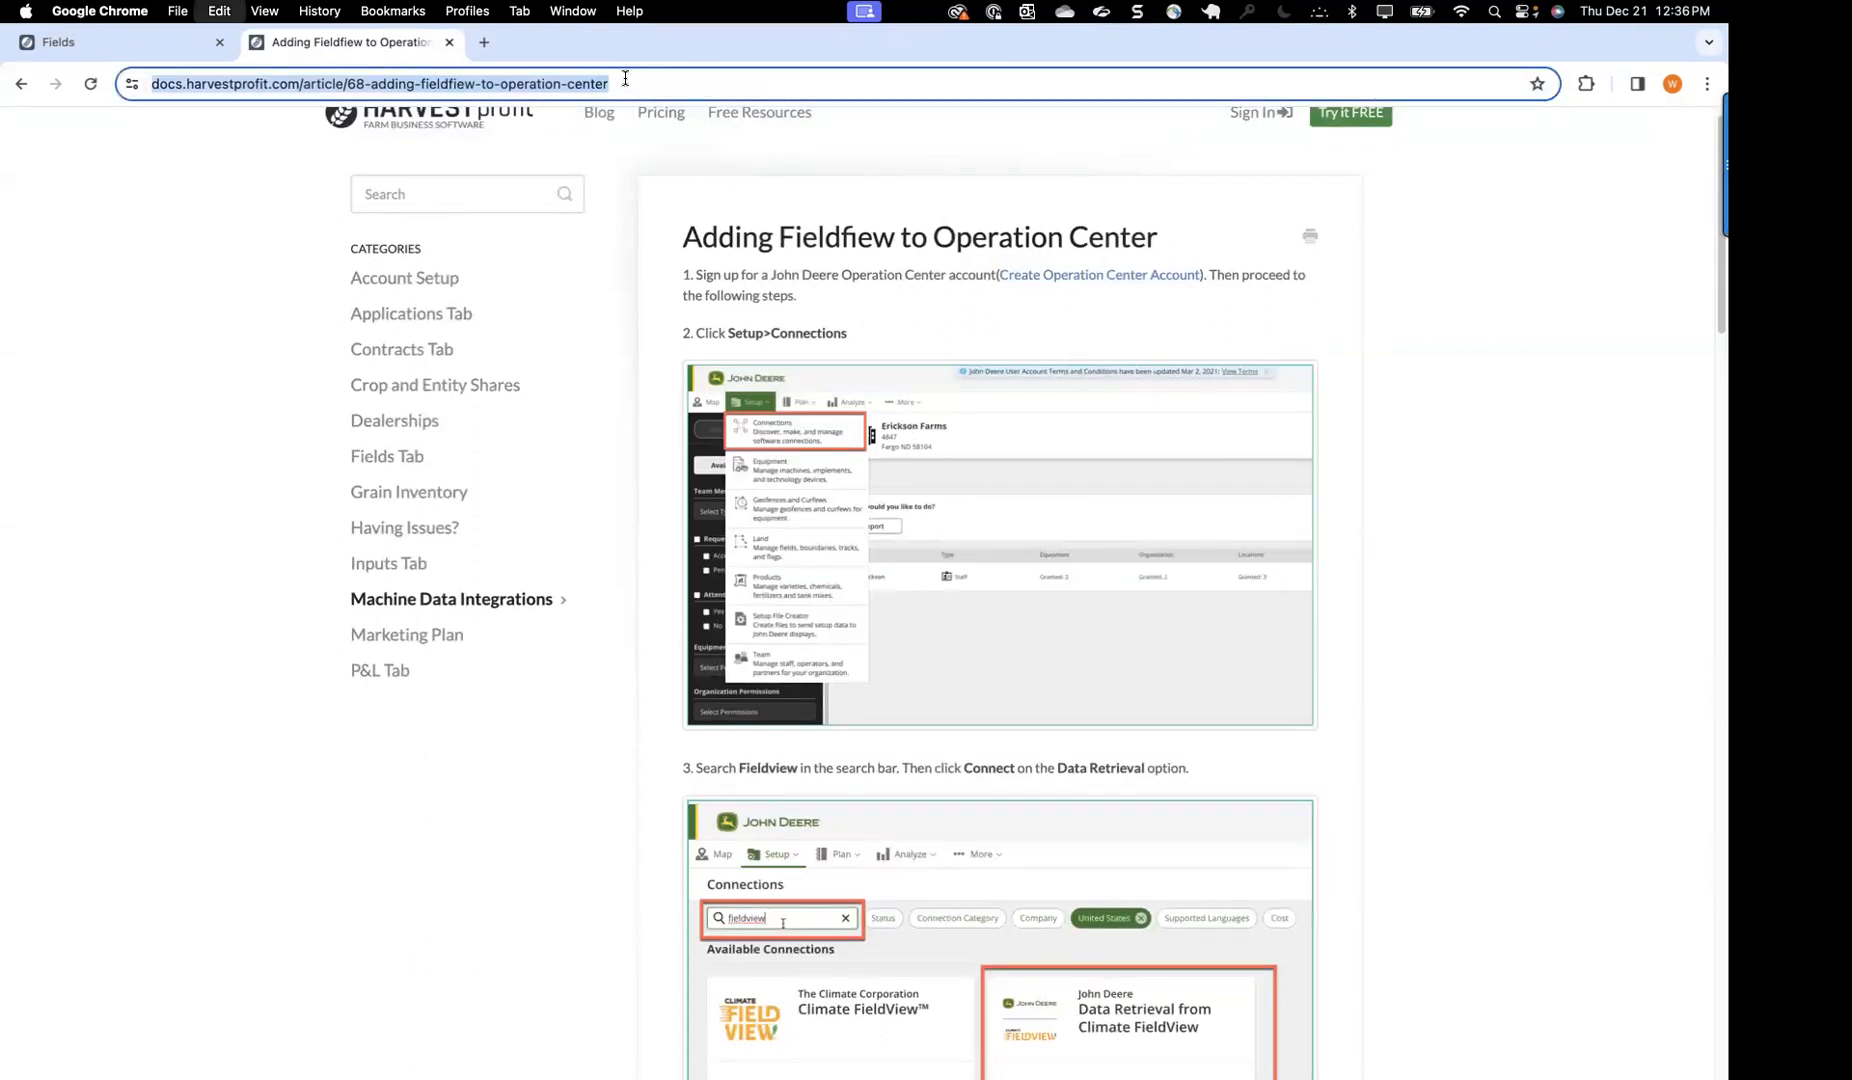
click(200, 288)
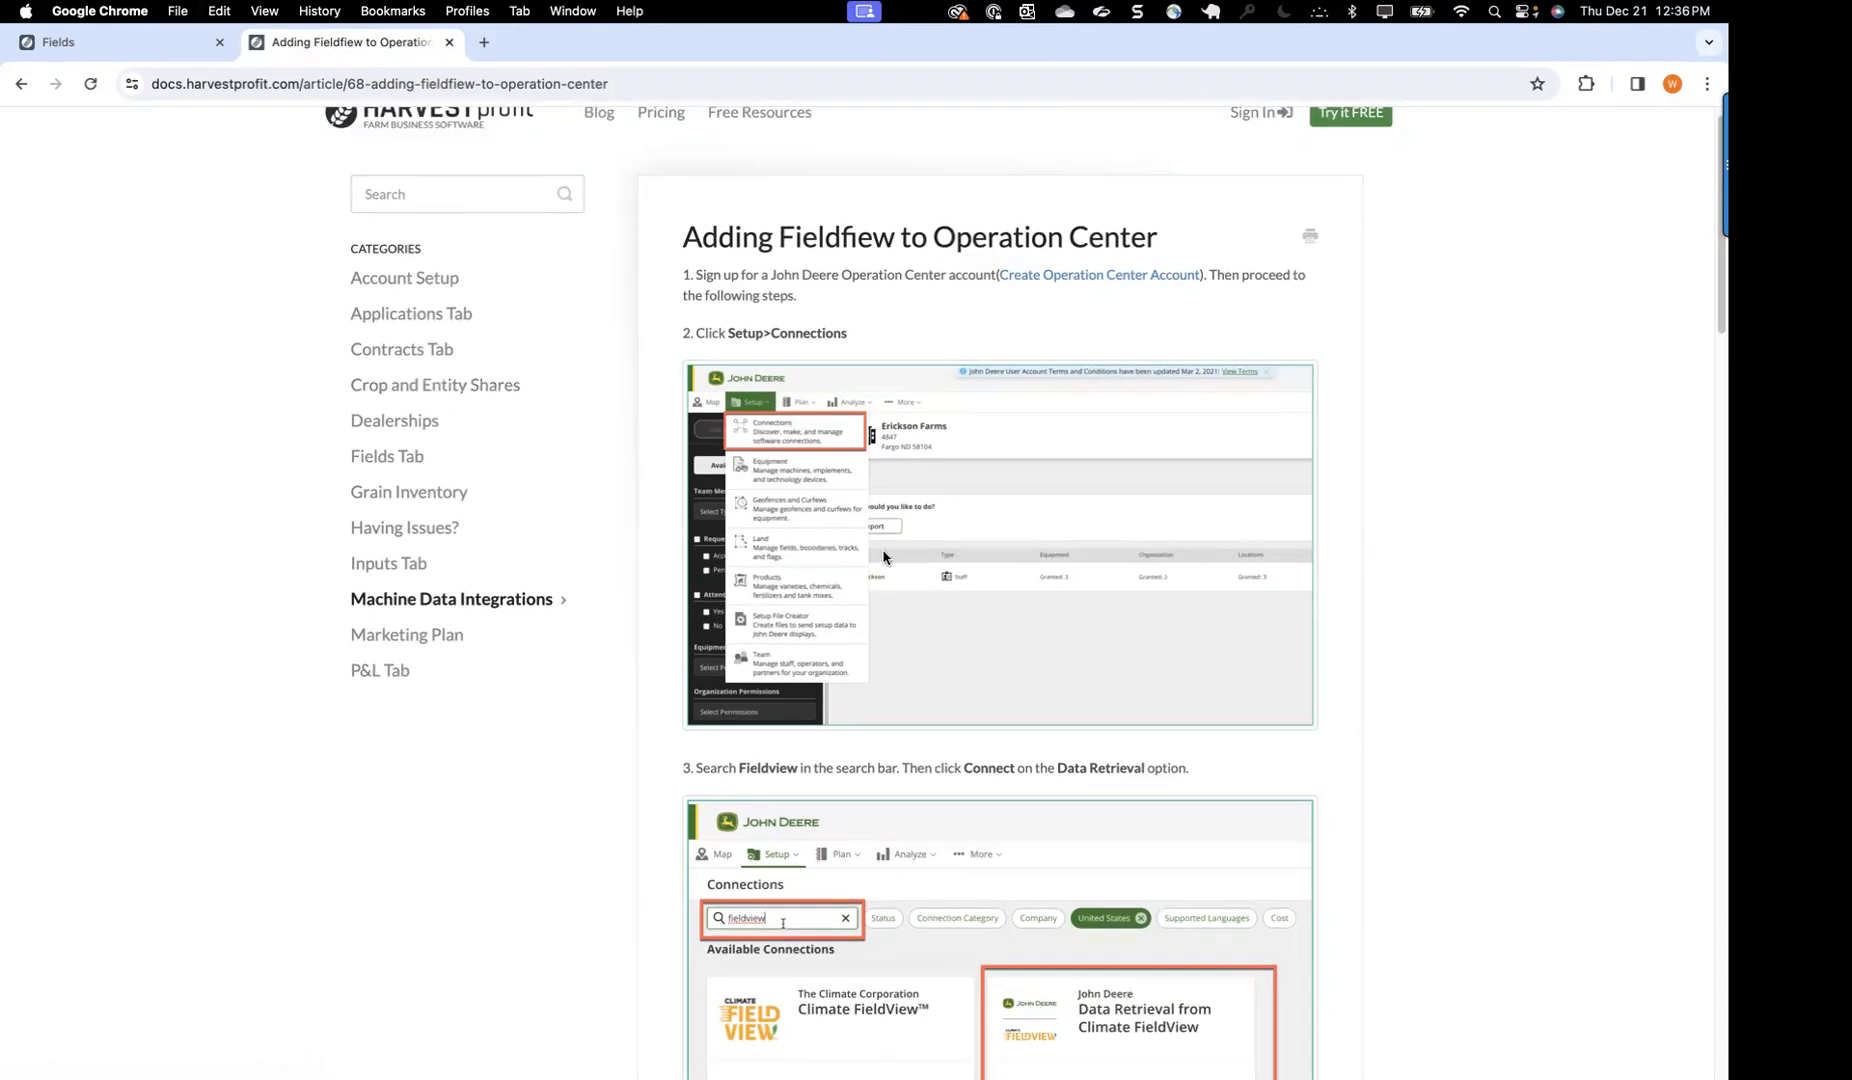
scroll(1015, 592, down, 2)
scroll(1014, 591, down, 5)
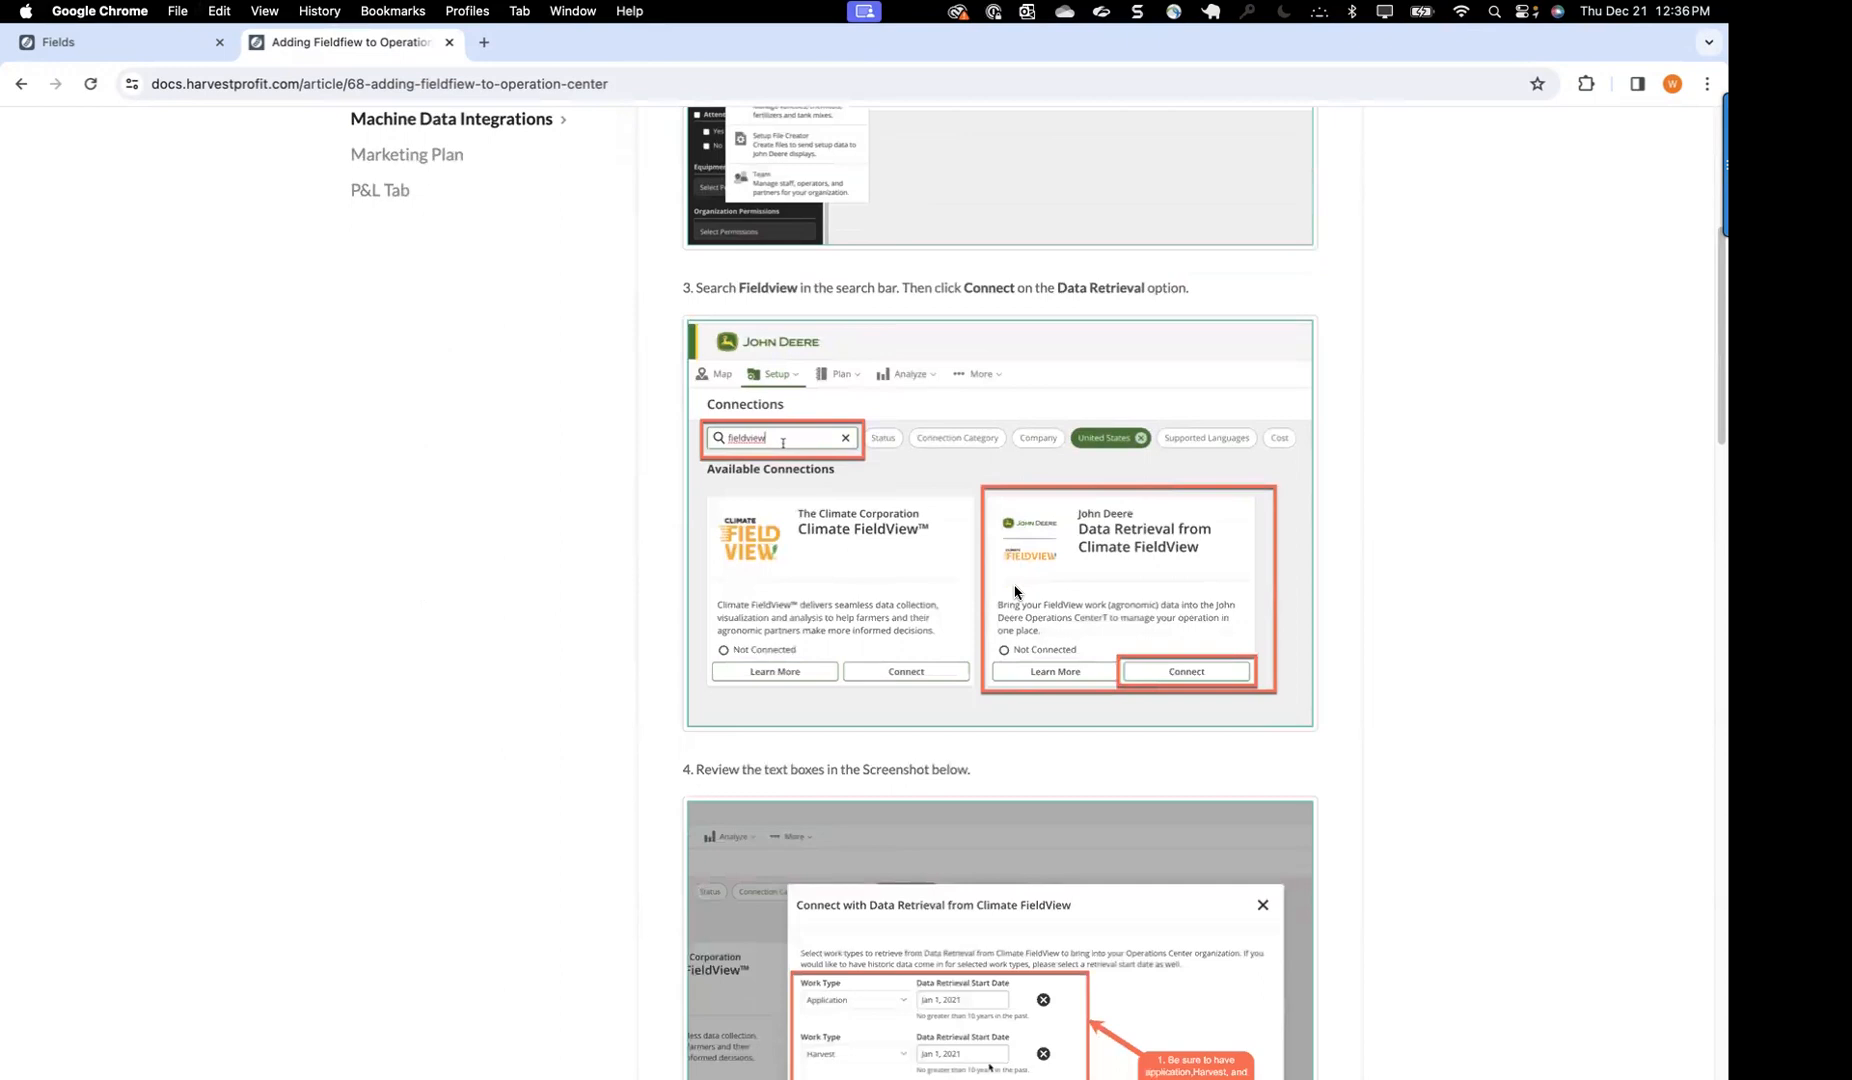
Step: Review the help article's instructions for opening Connections in Operation Center and connecting the Data Retrieval from Climate FieldView option
scroll(1014, 591, down, 3)
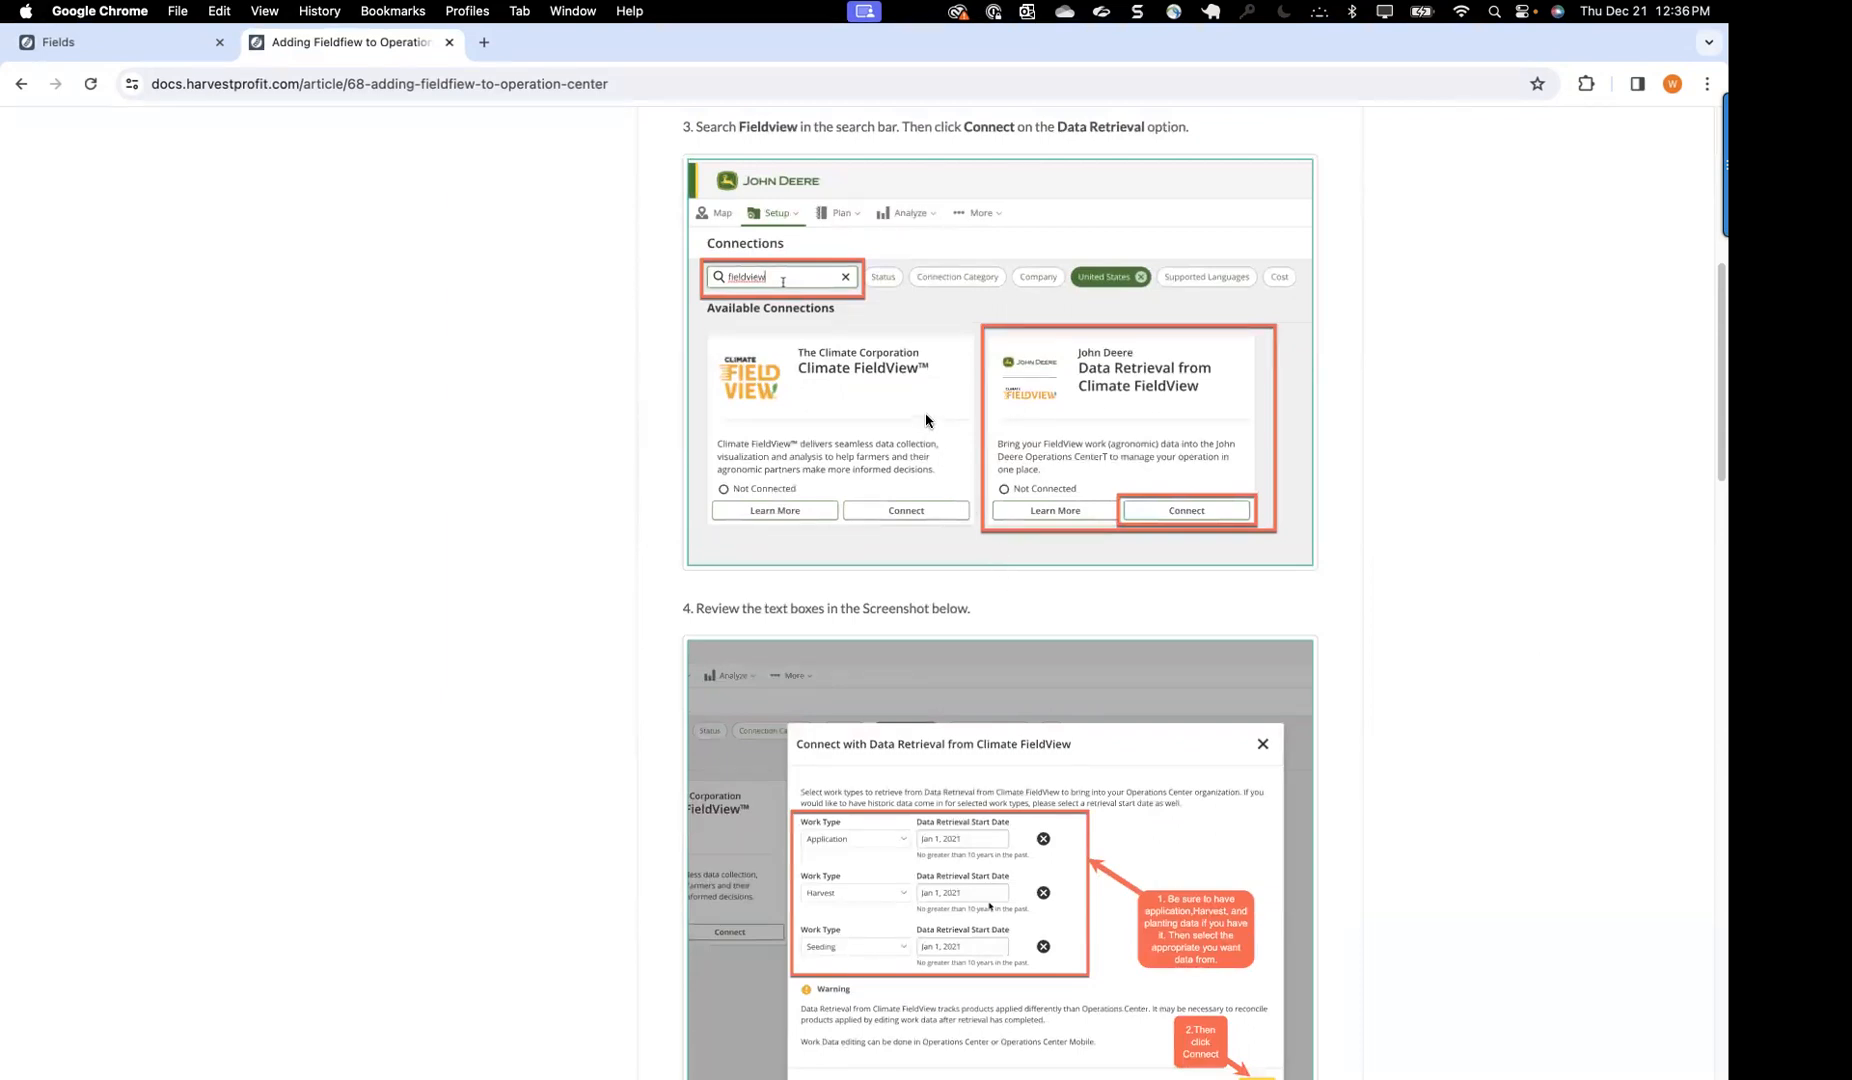
scroll(922, 384, up, 2)
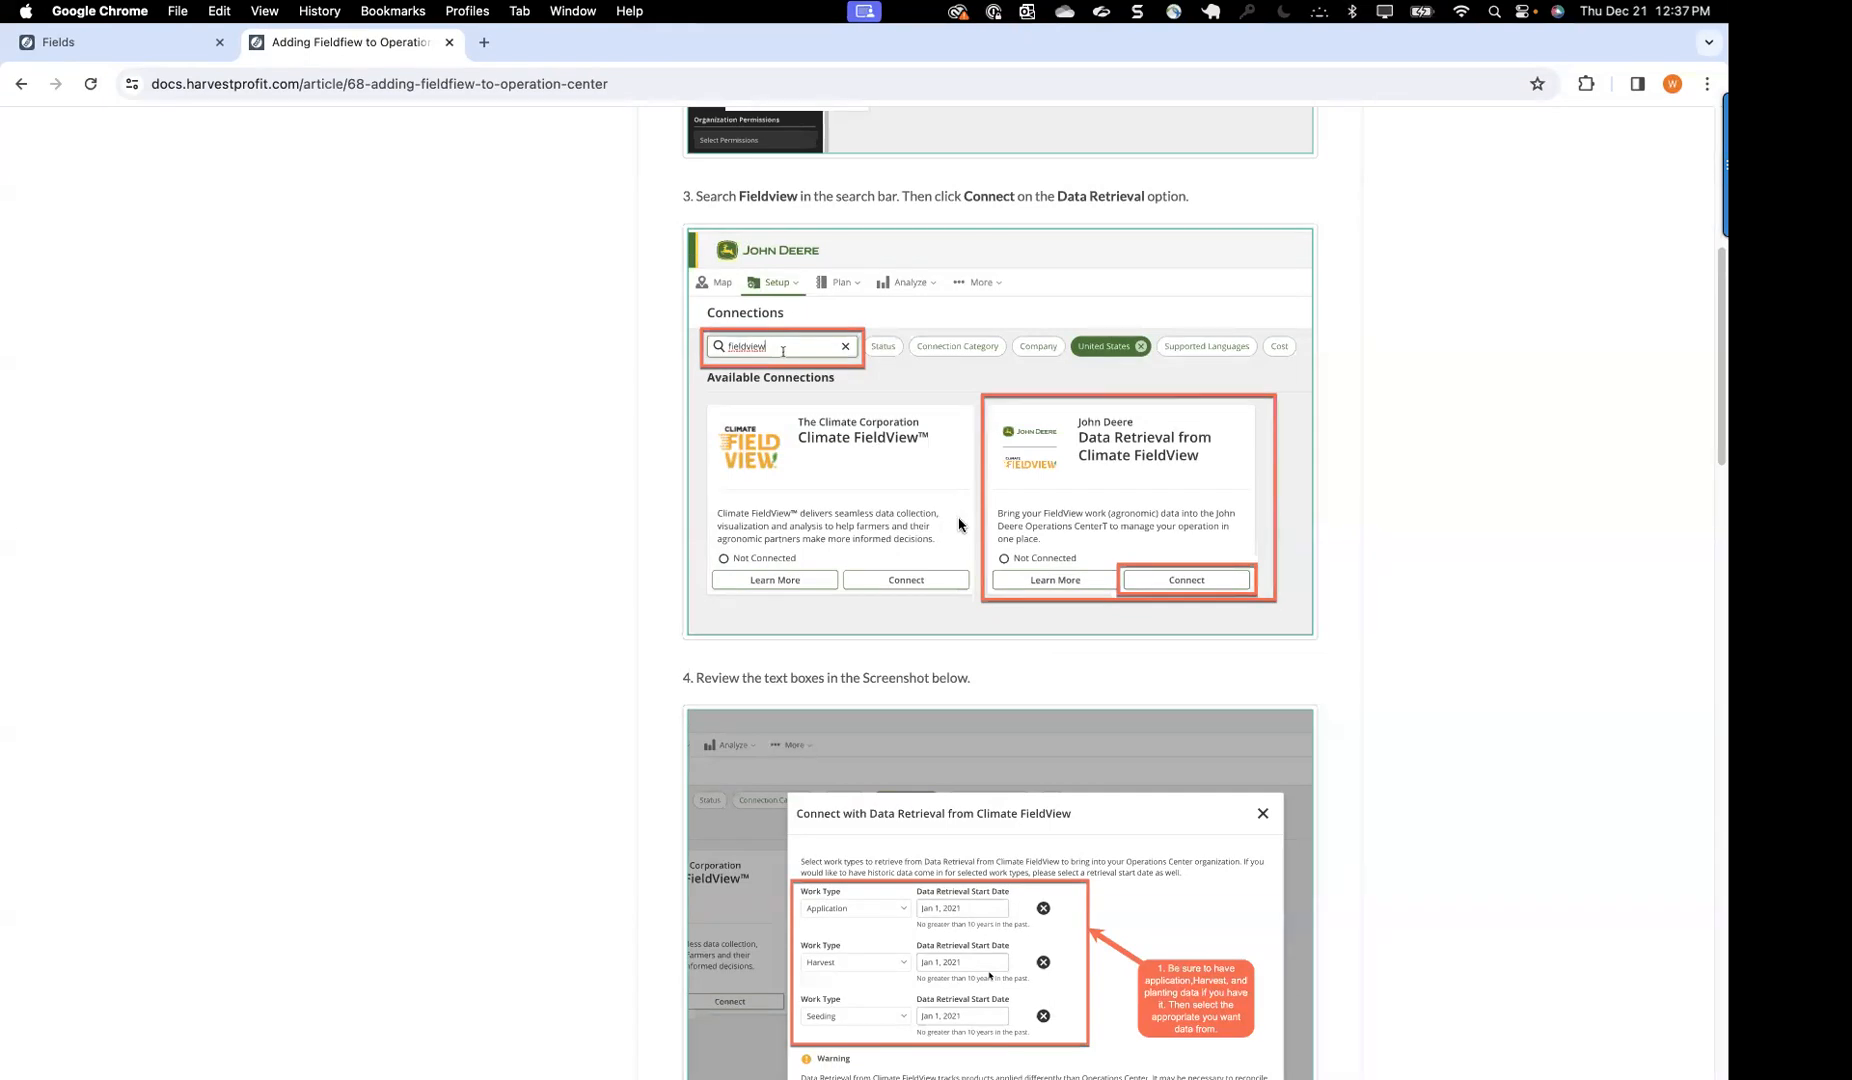
scroll(958, 524, up, 2)
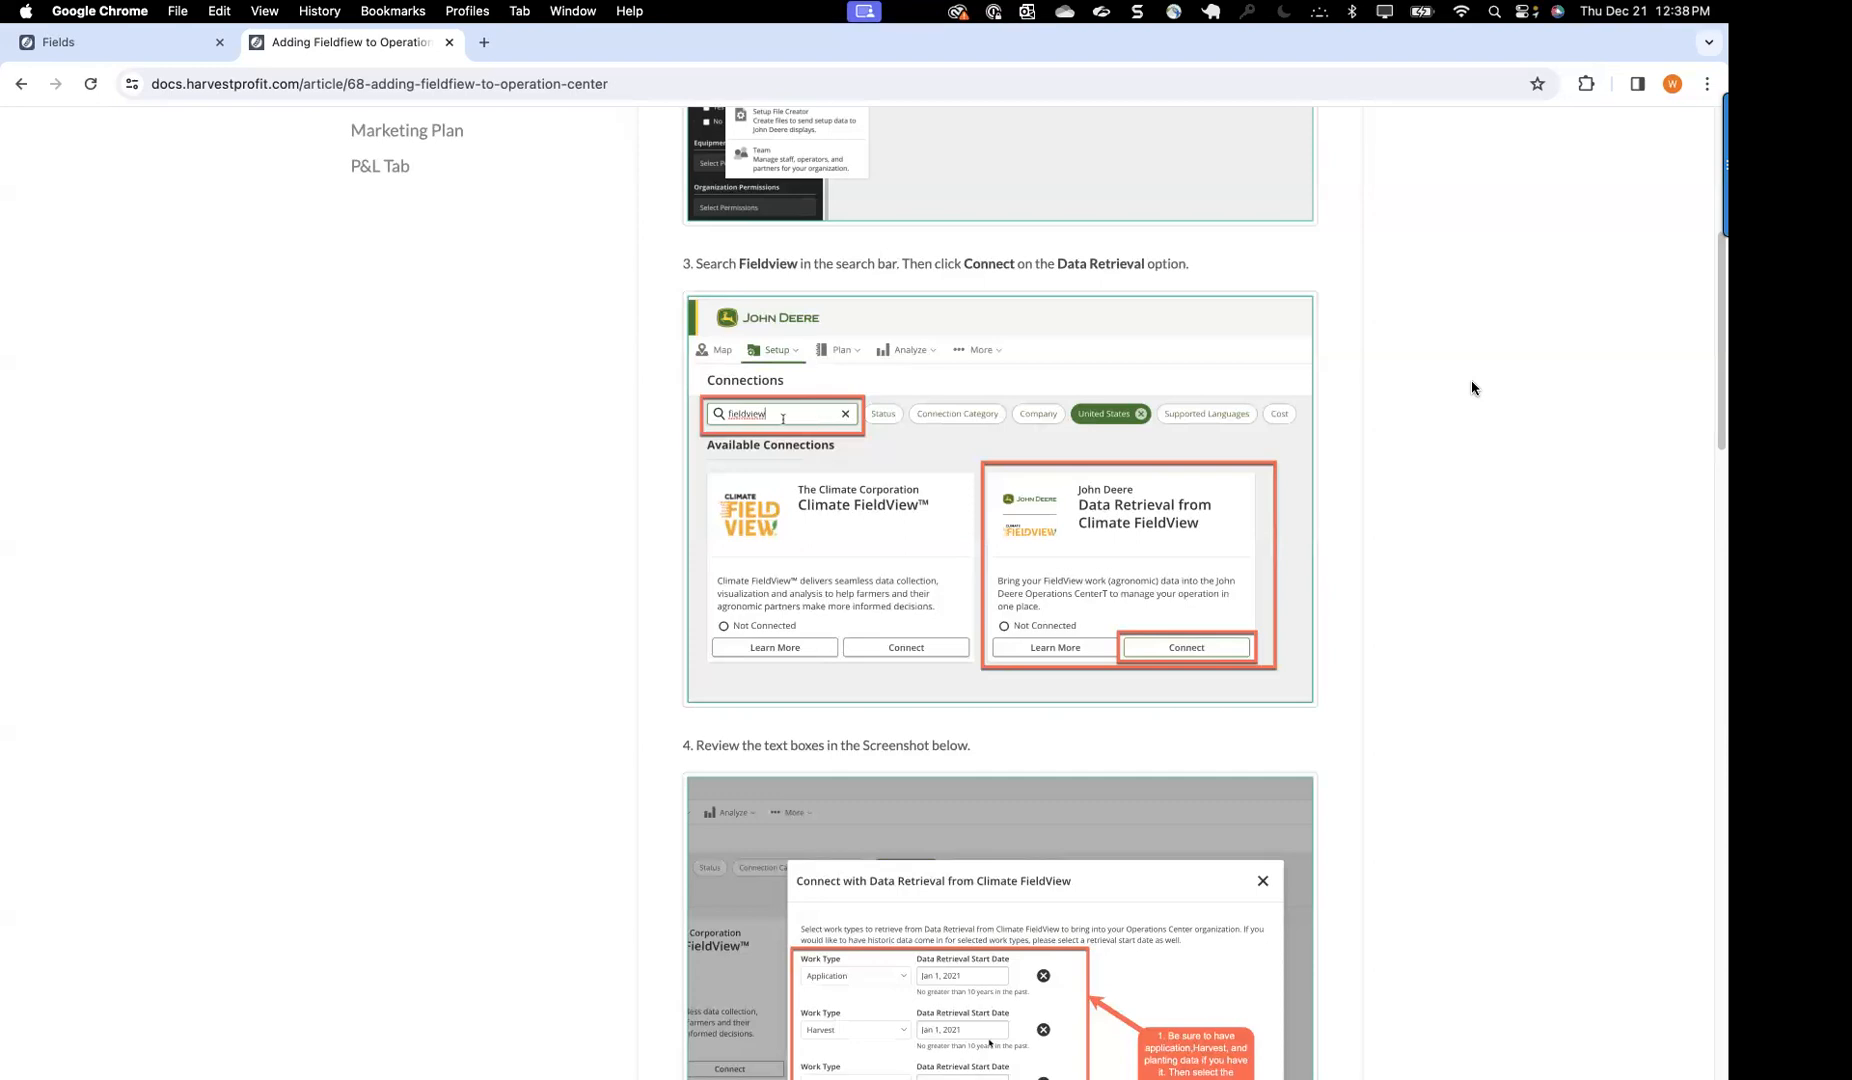
scroll(1471, 388, up, 1)
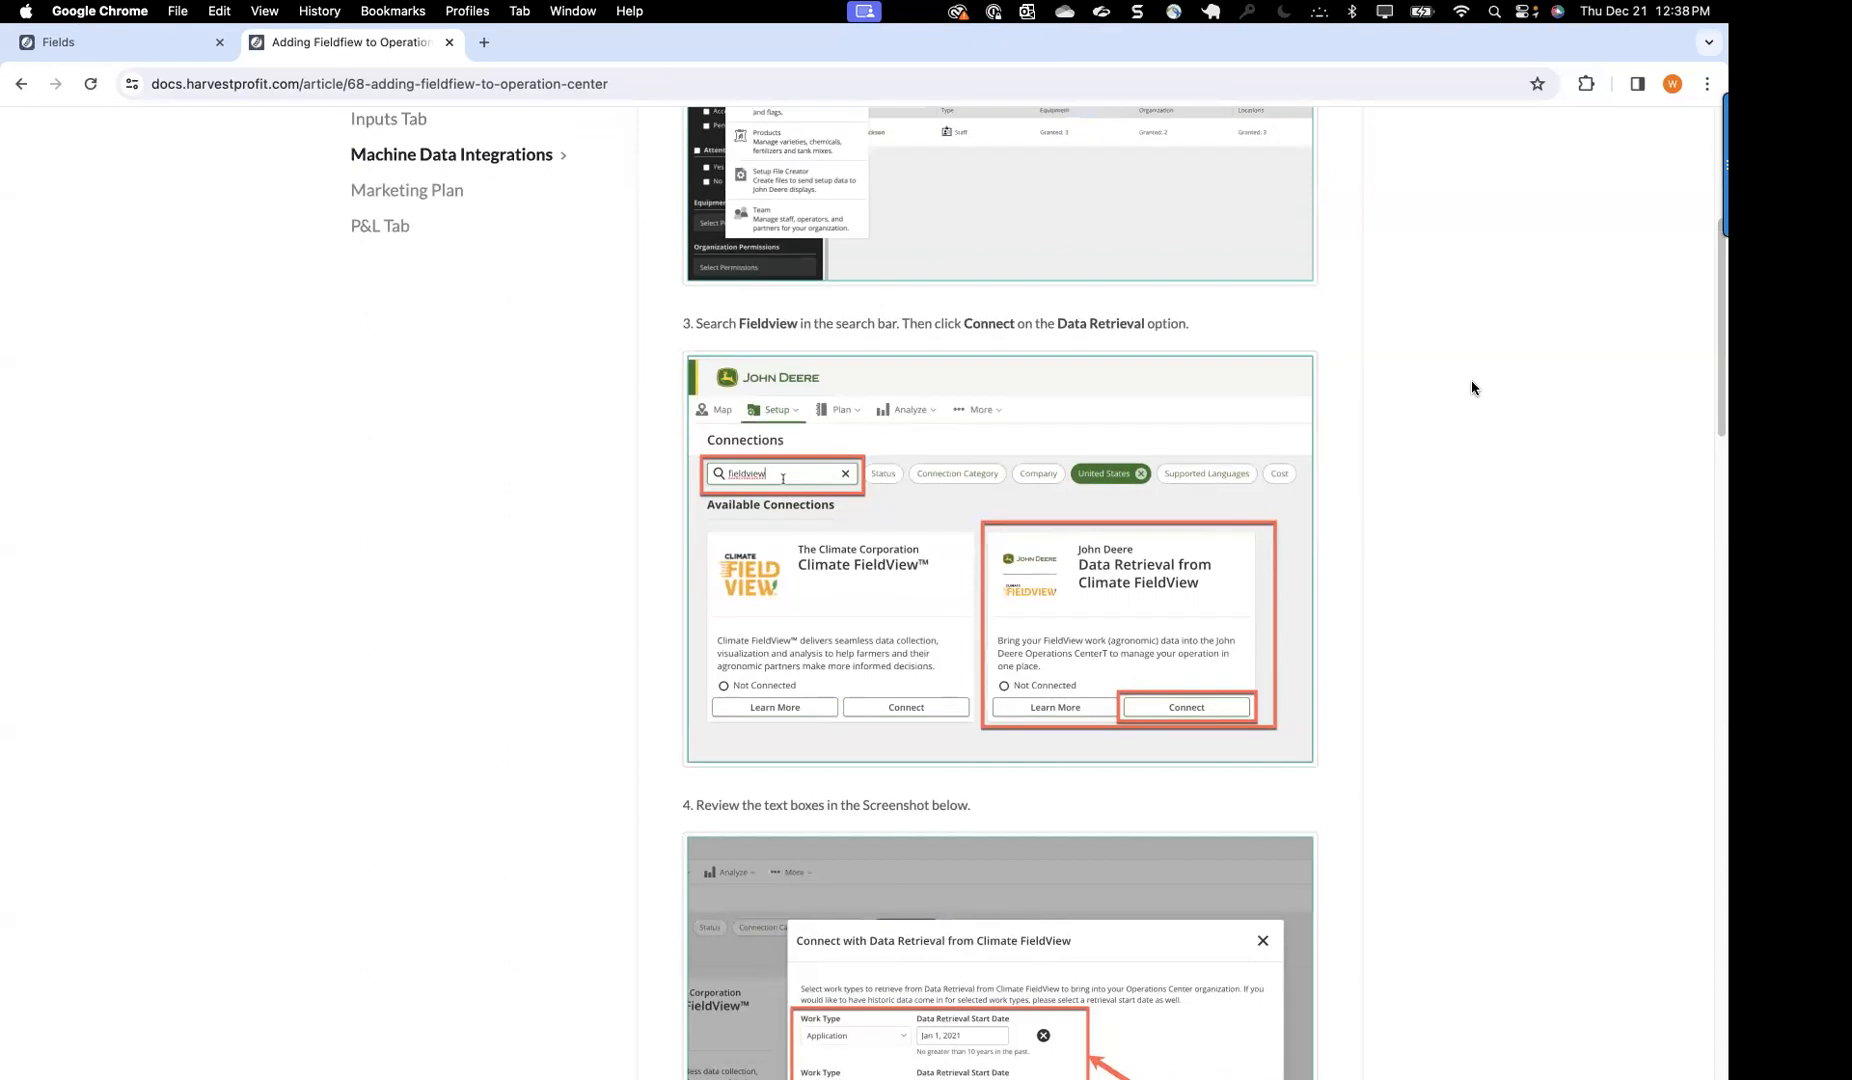
scroll(1471, 388, up, 4)
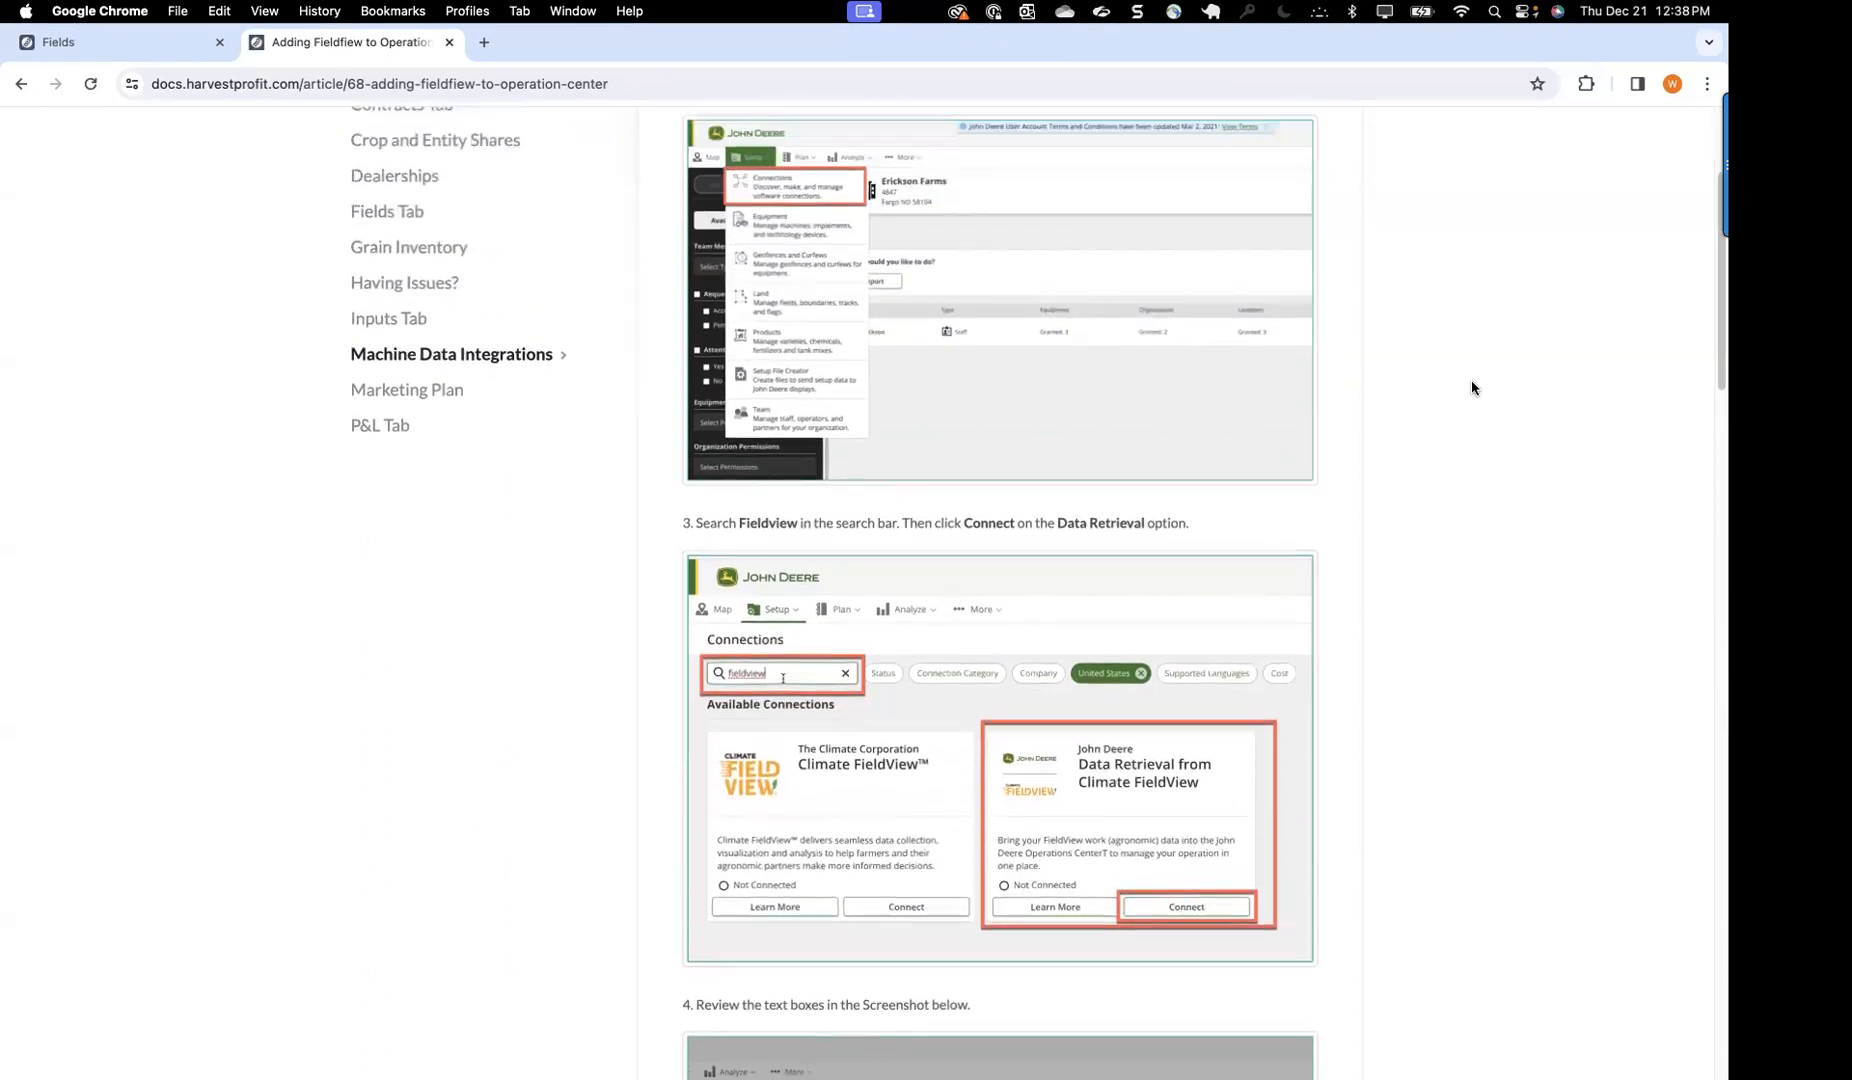
scroll(1471, 388, up, 2)
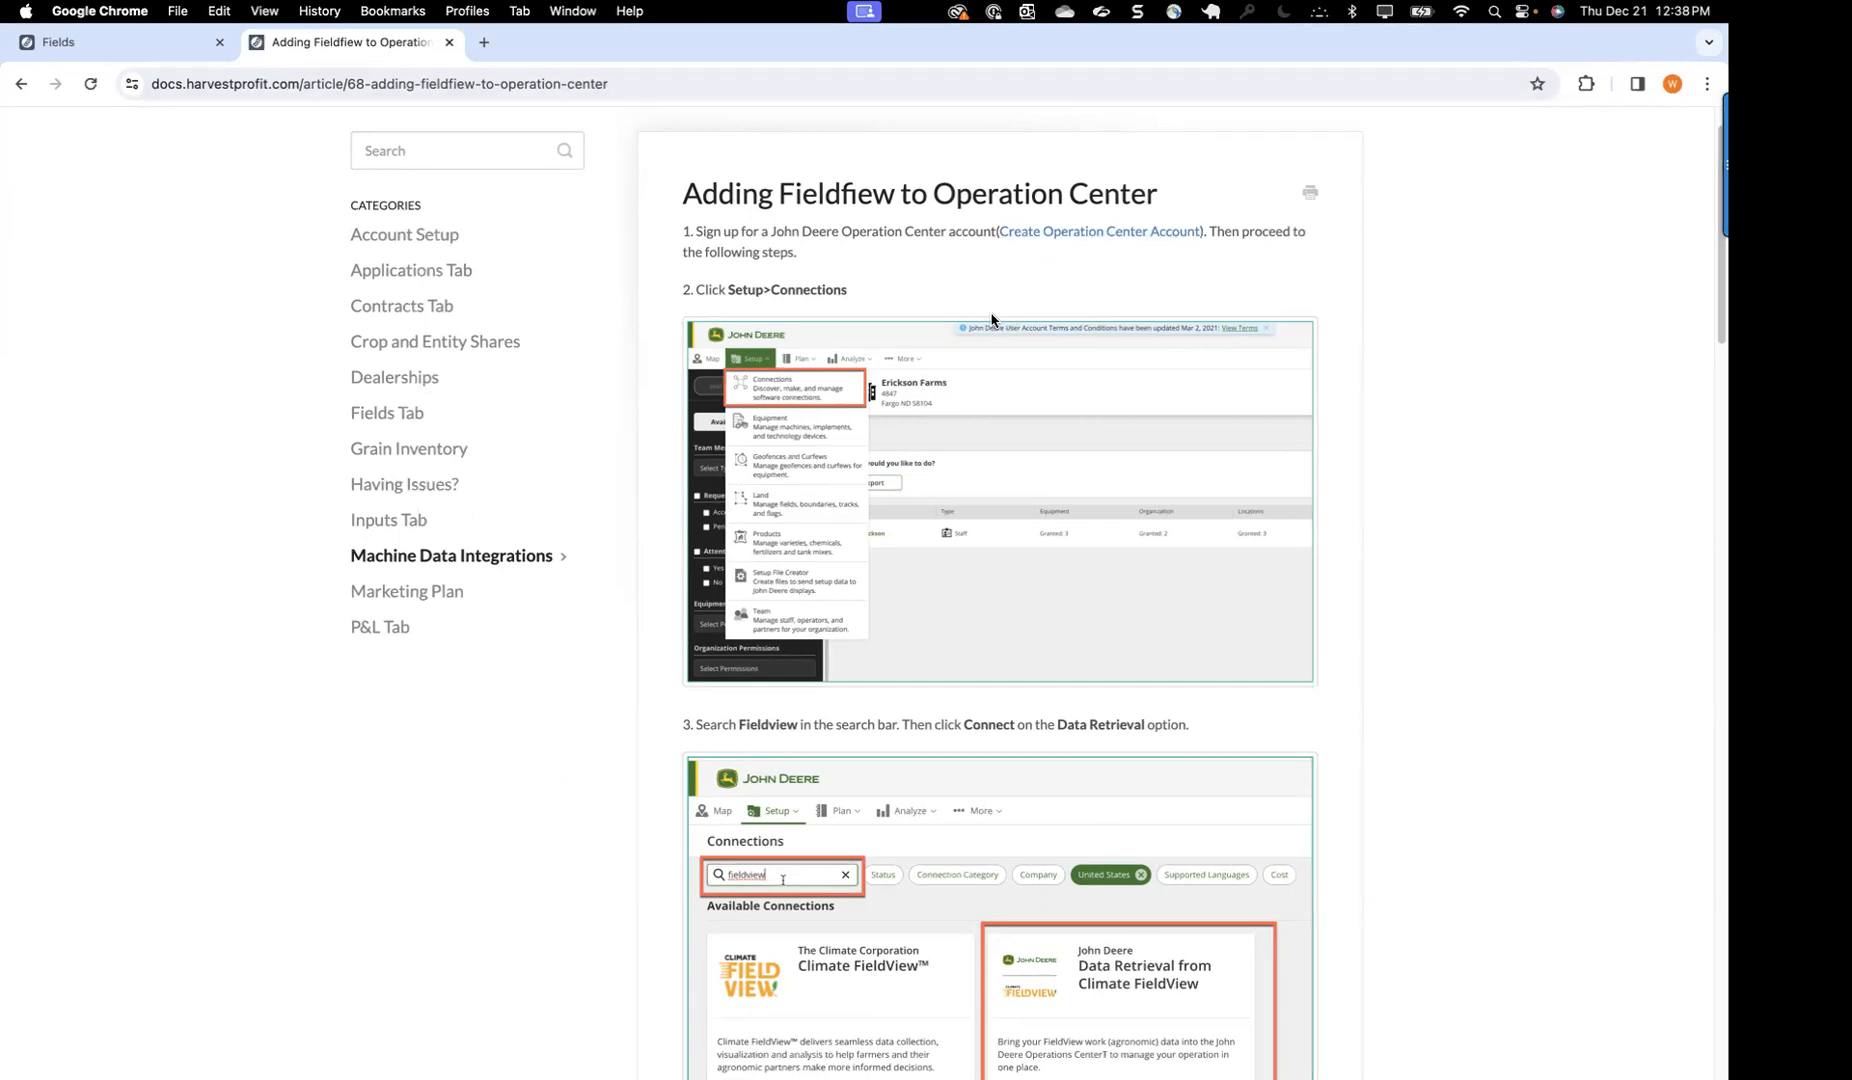
scroll(923, 404, down, 2)
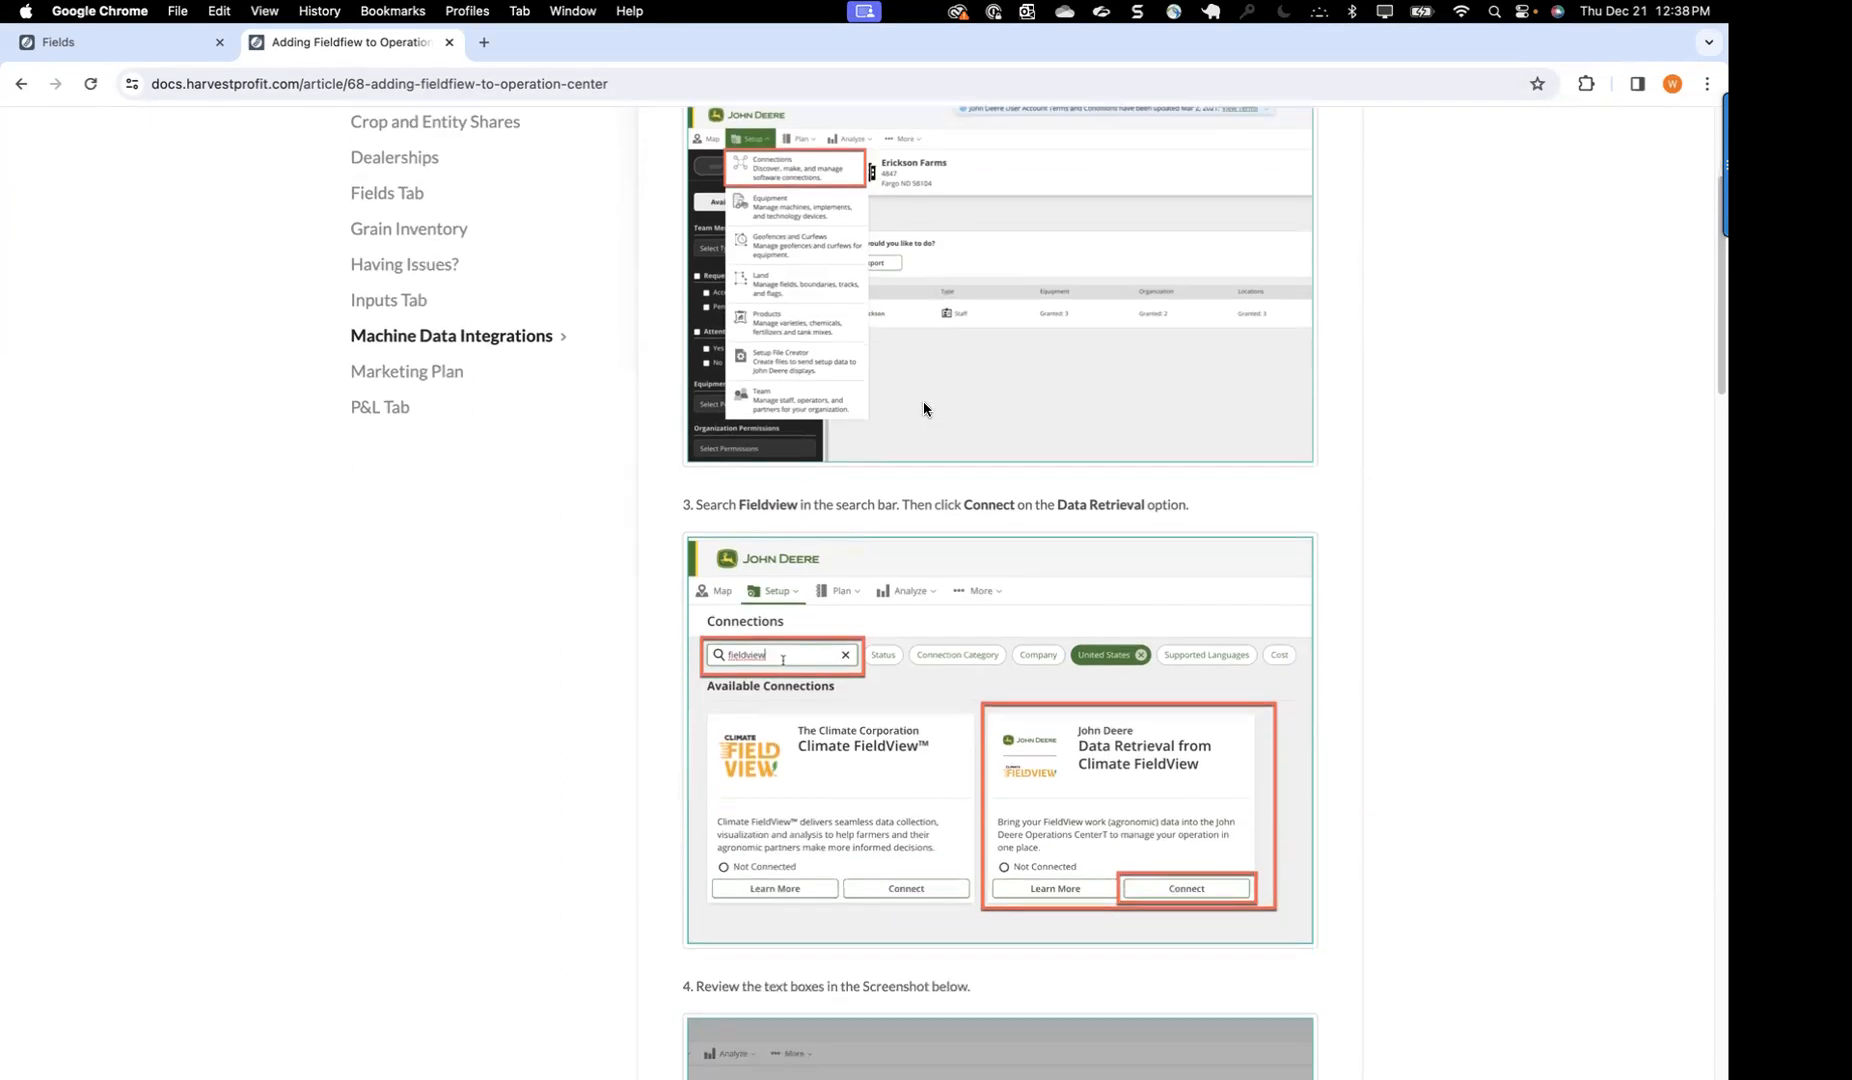
scroll(923, 404, up, 3)
scroll(923, 408, up, 1)
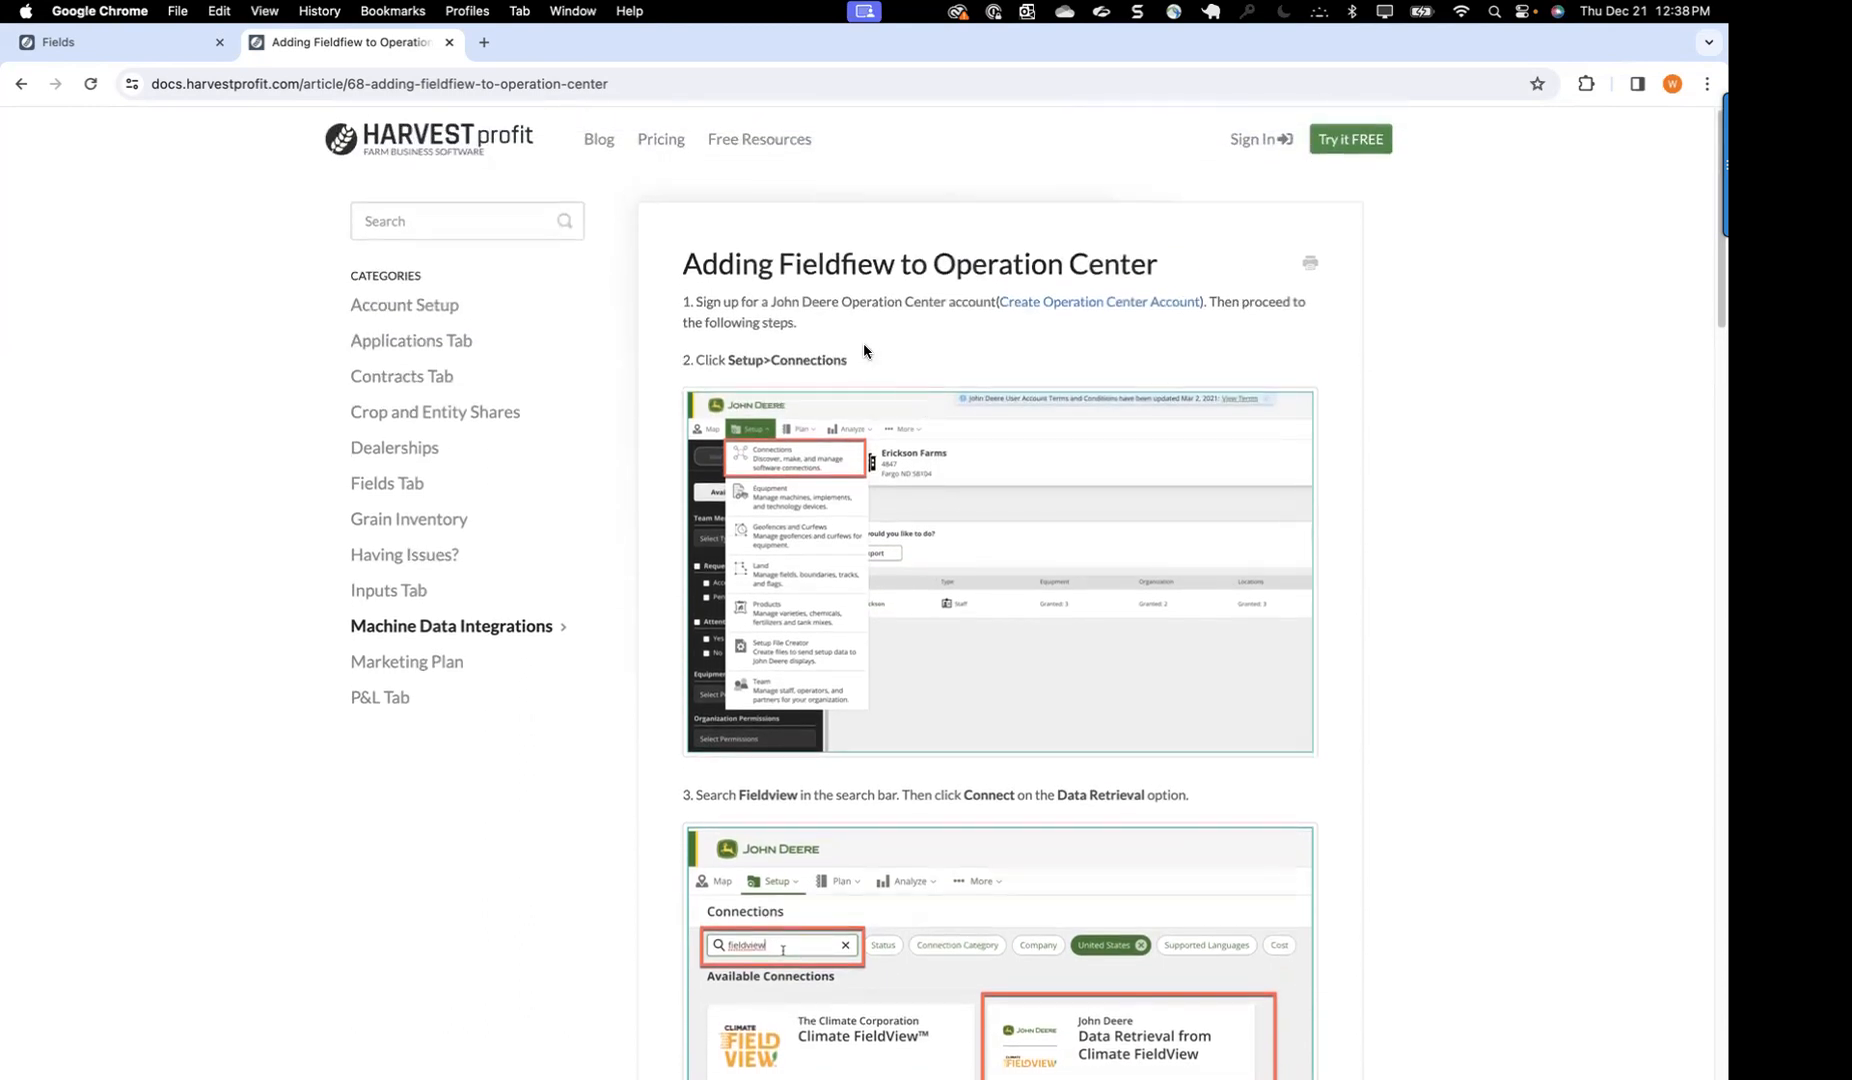
Step: On the 2023 Yields page, give corn field BL54E a custom planned yield of 130 per acre and source its actual yield from Operations Center
click(159, 48)
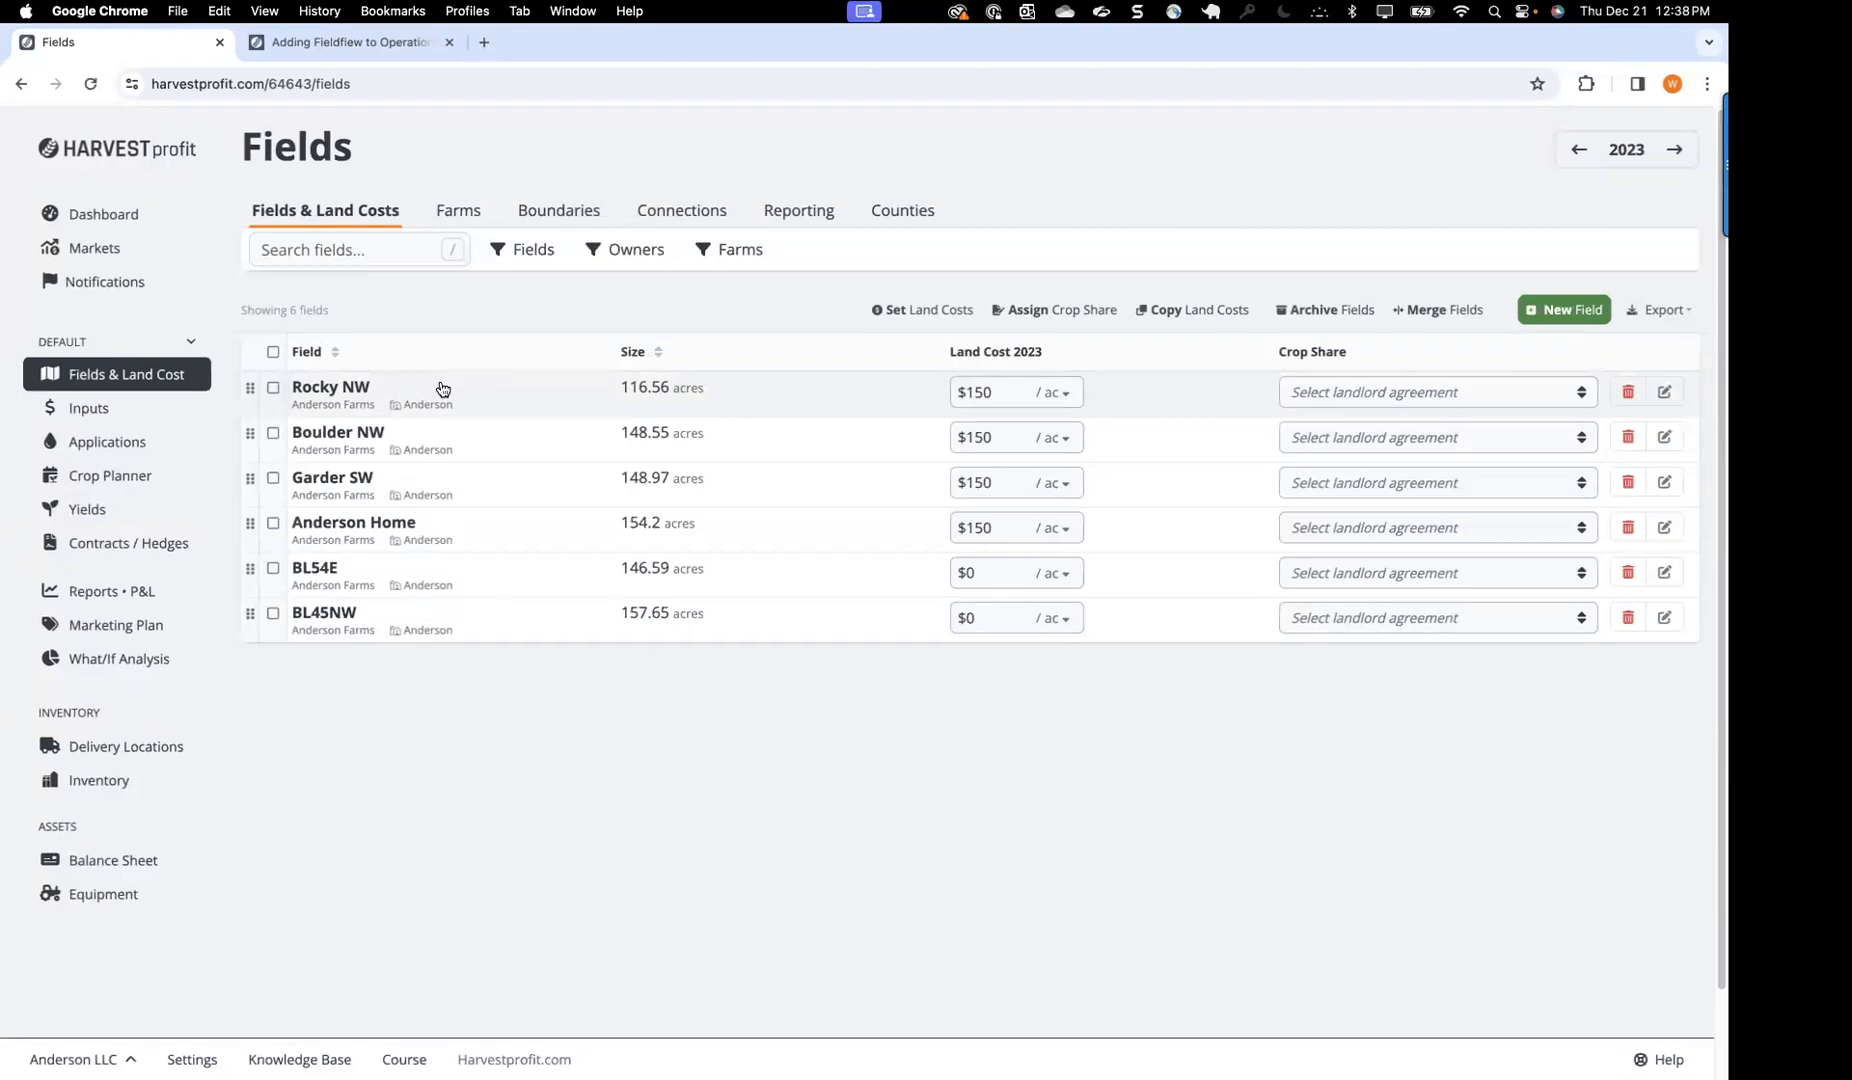
click(104, 514)
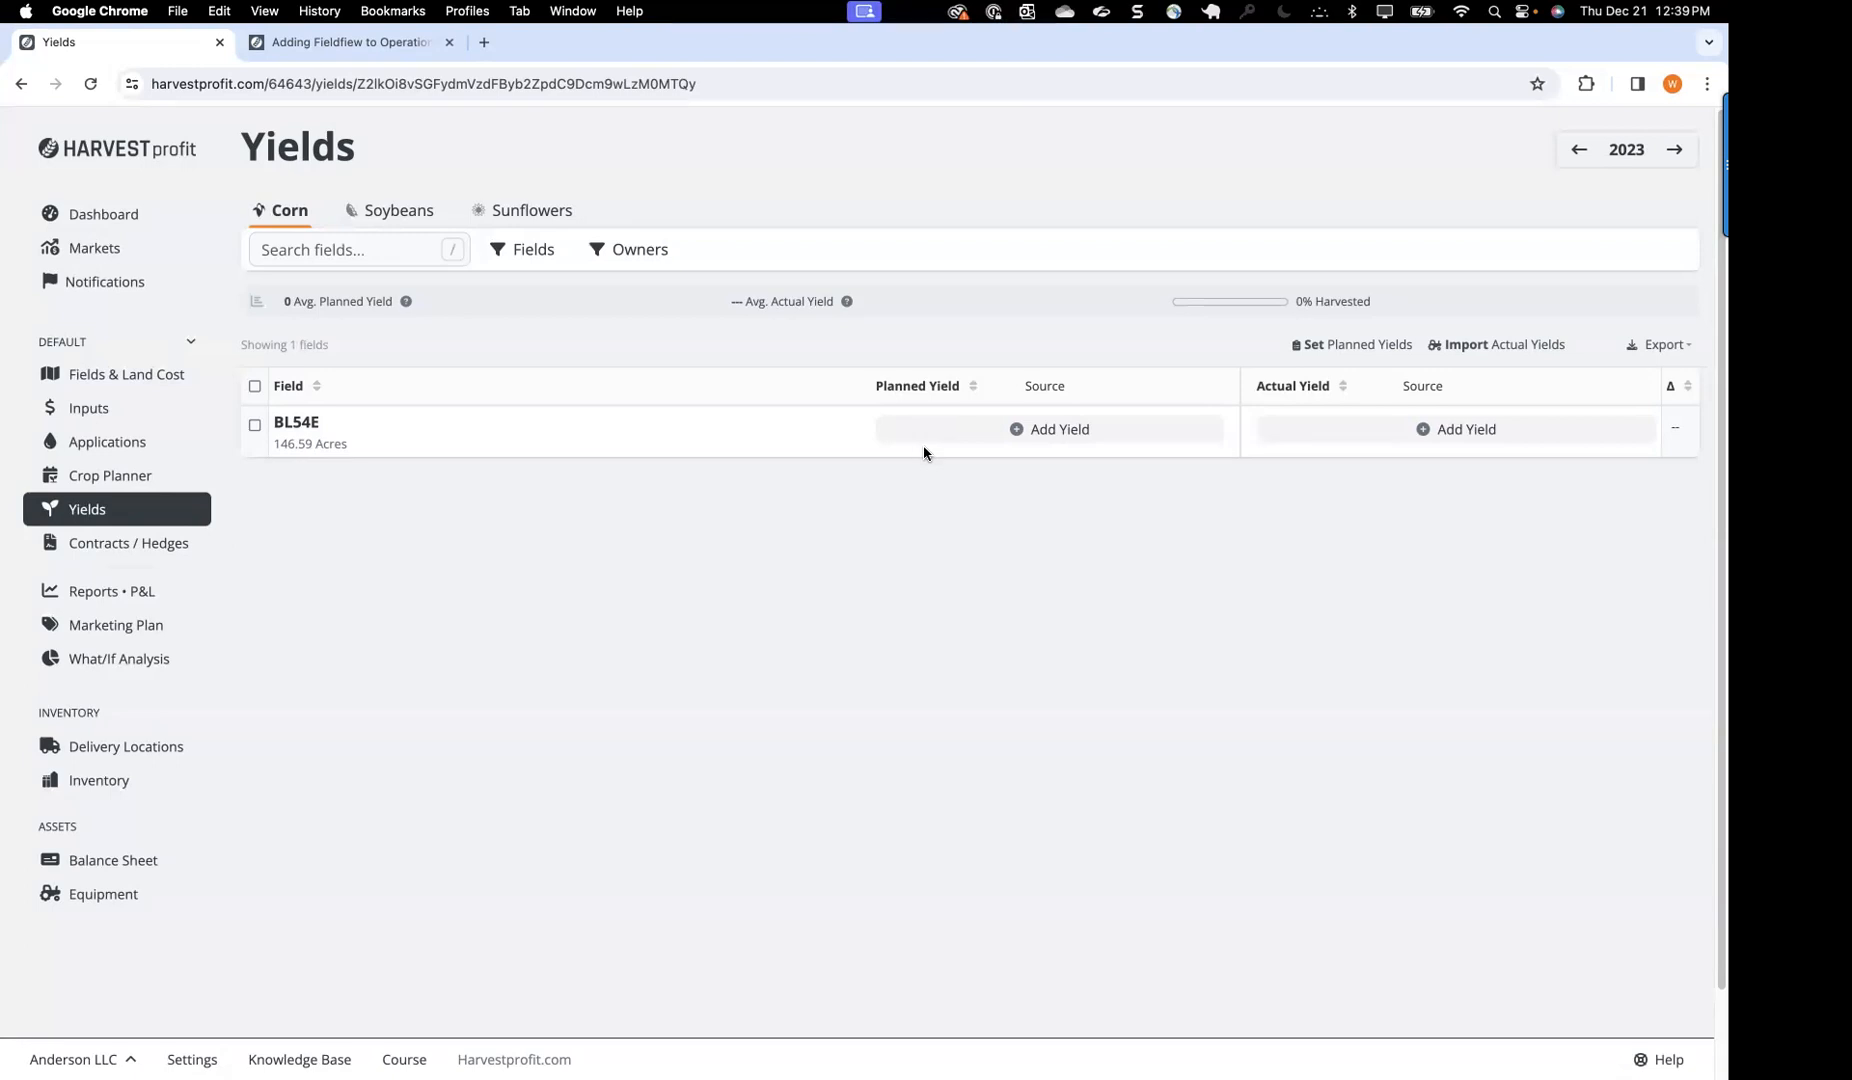
click(1042, 432)
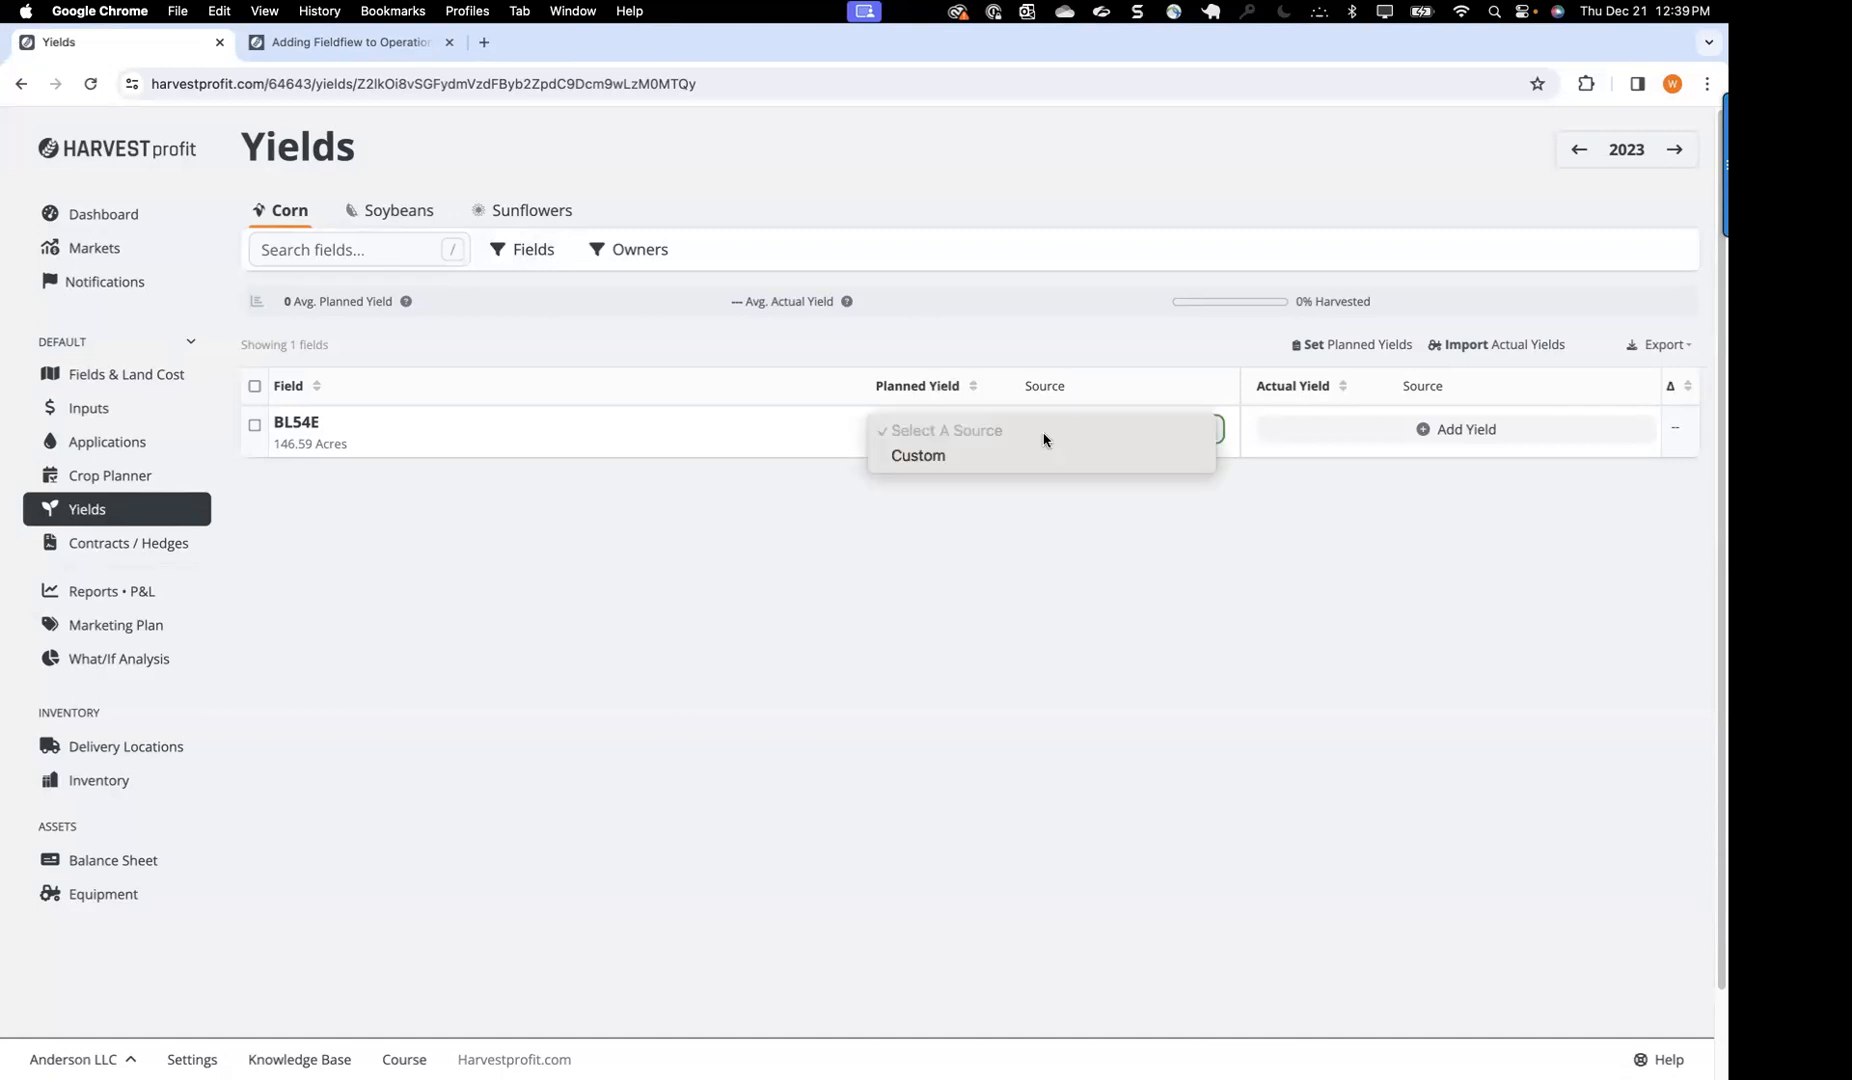
click(945, 465)
click(911, 427)
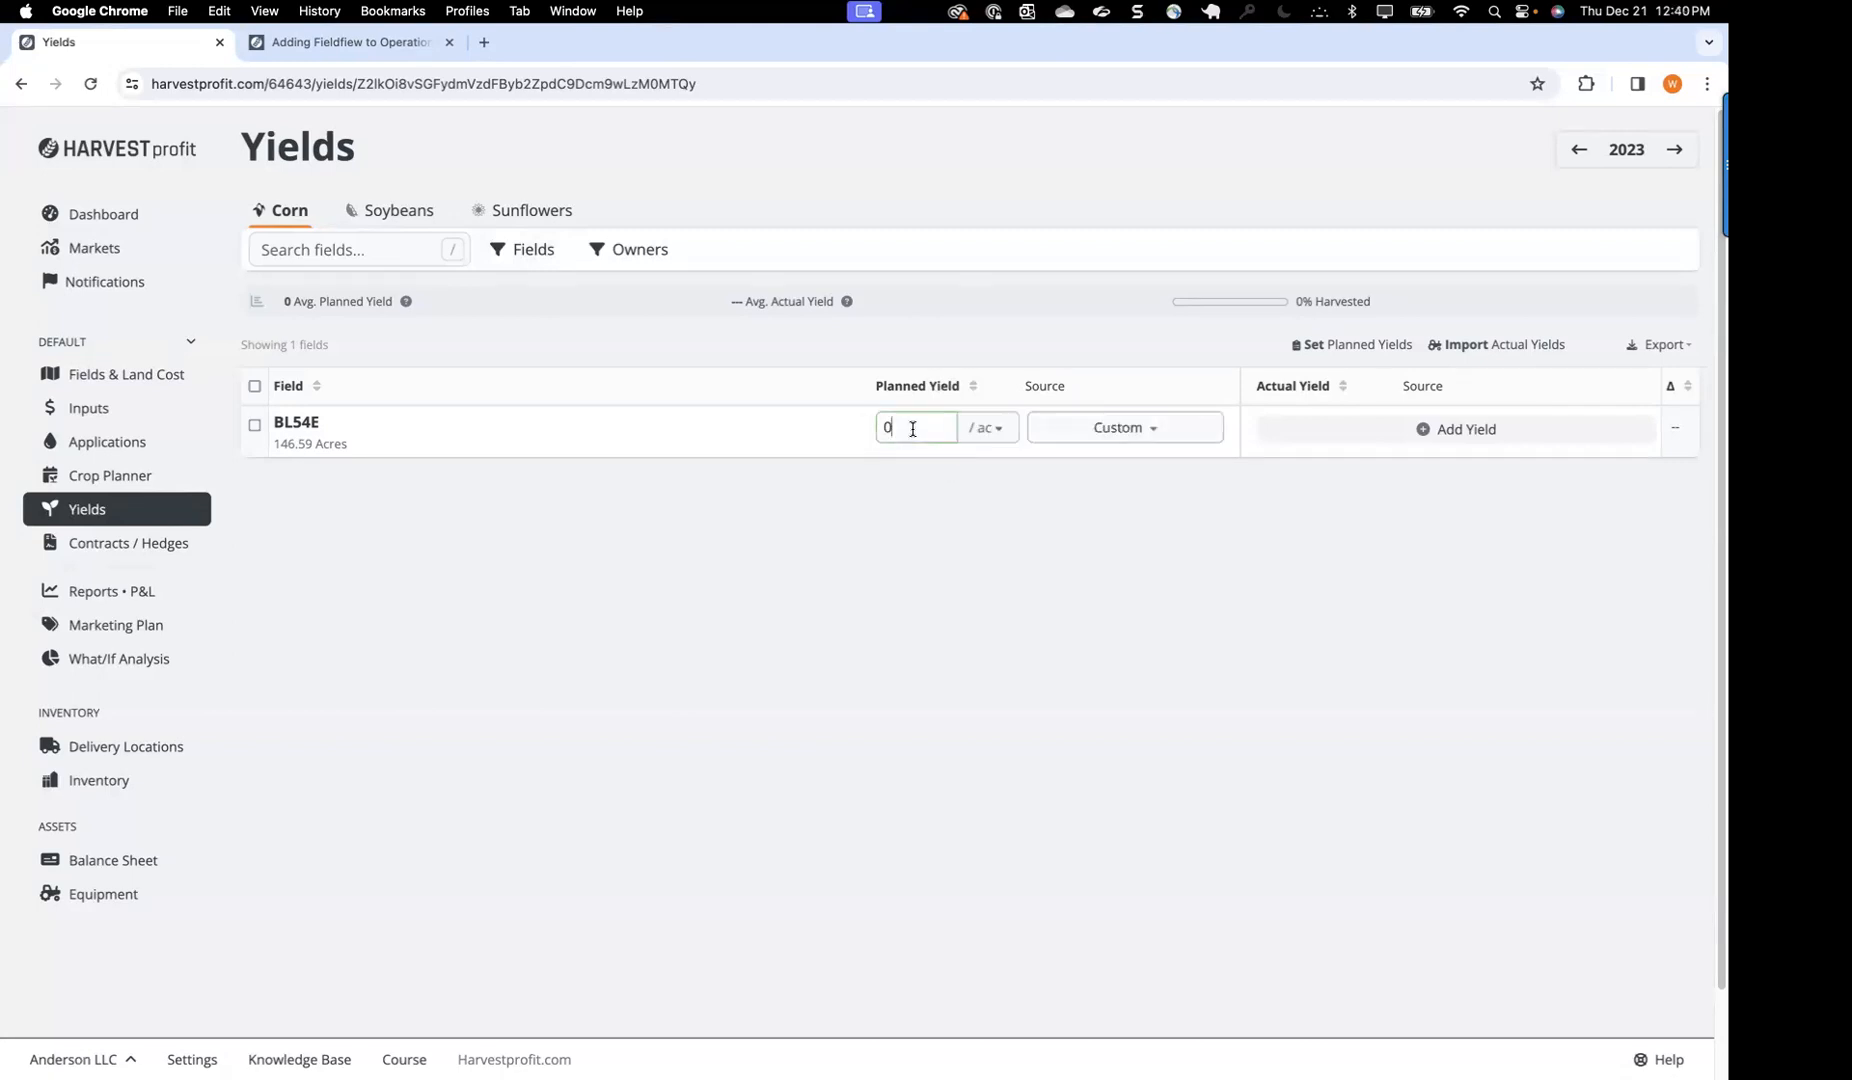
double_click(911, 427)
text(130)
click(980, 558)
click(1393, 431)
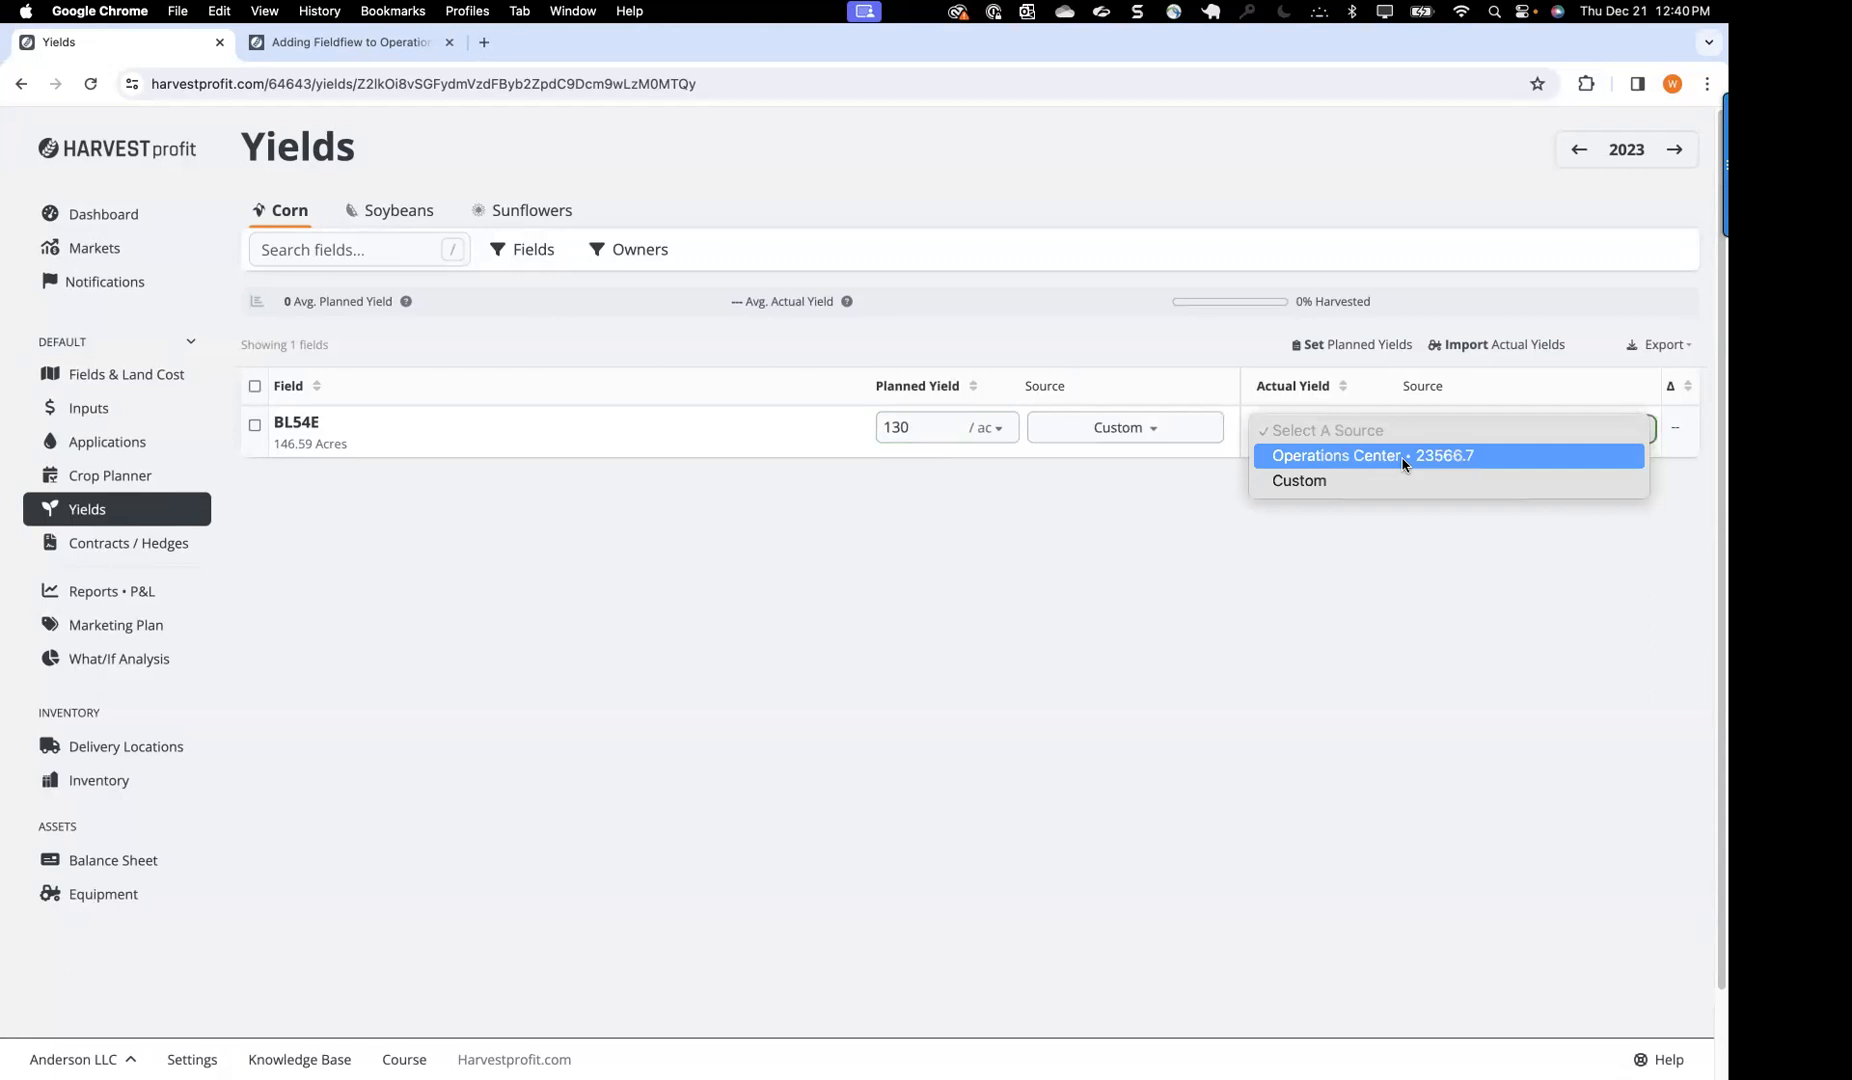
click(1402, 462)
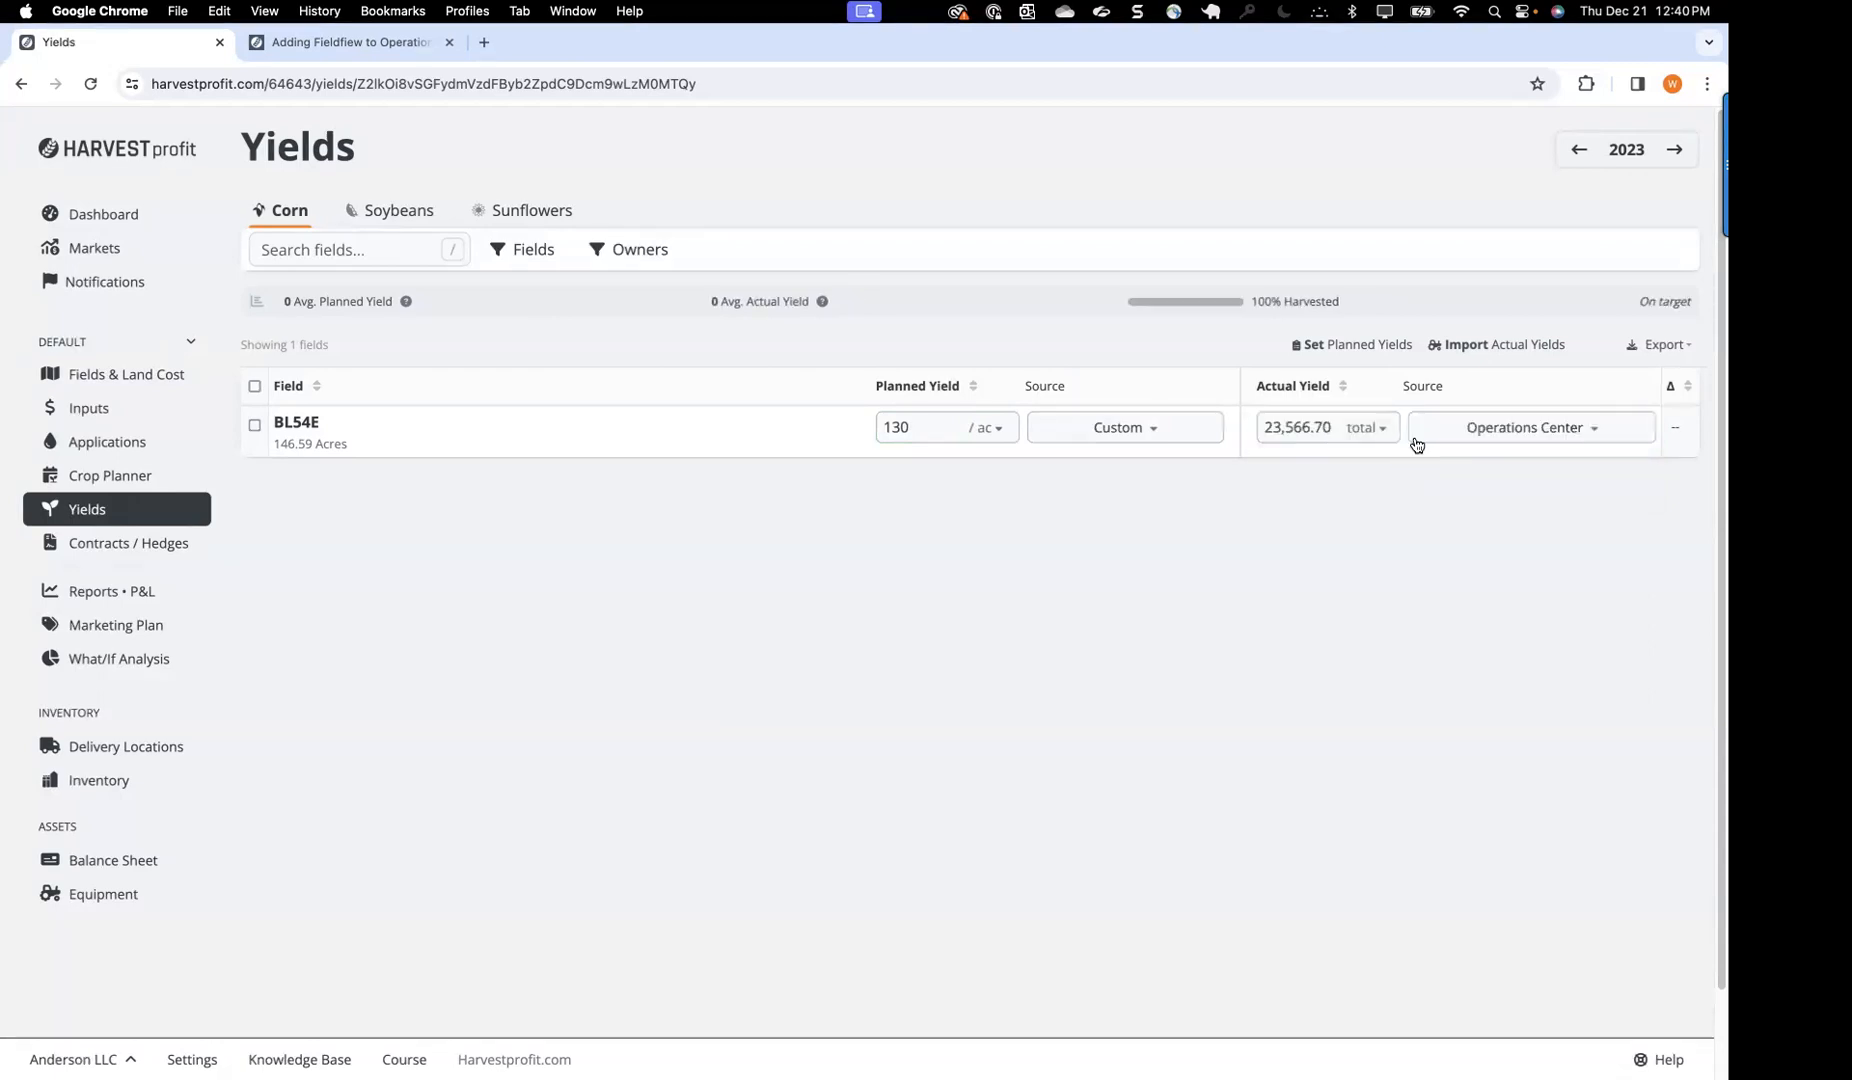
Step: Set the actual yield source to None for the soybean fields BOULDER NW and ANDERSON HOME
click(392, 217)
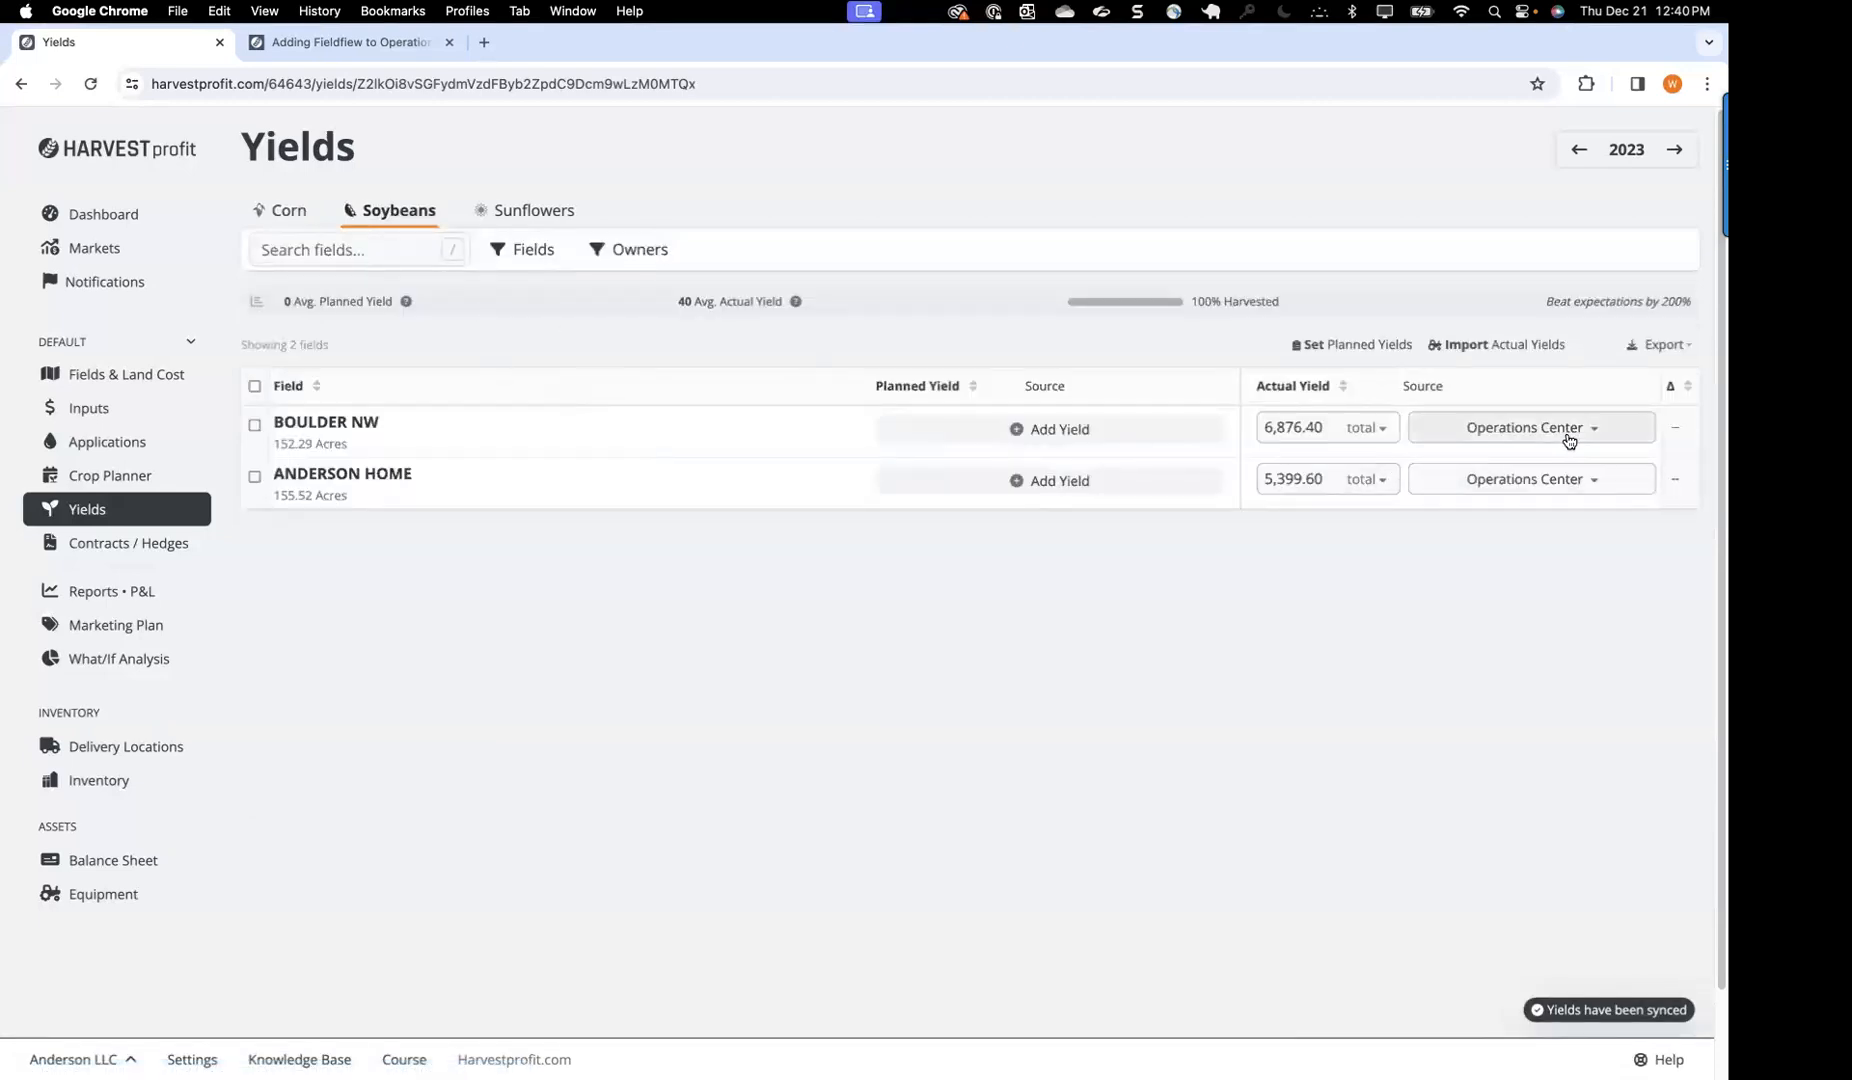
click(1505, 427)
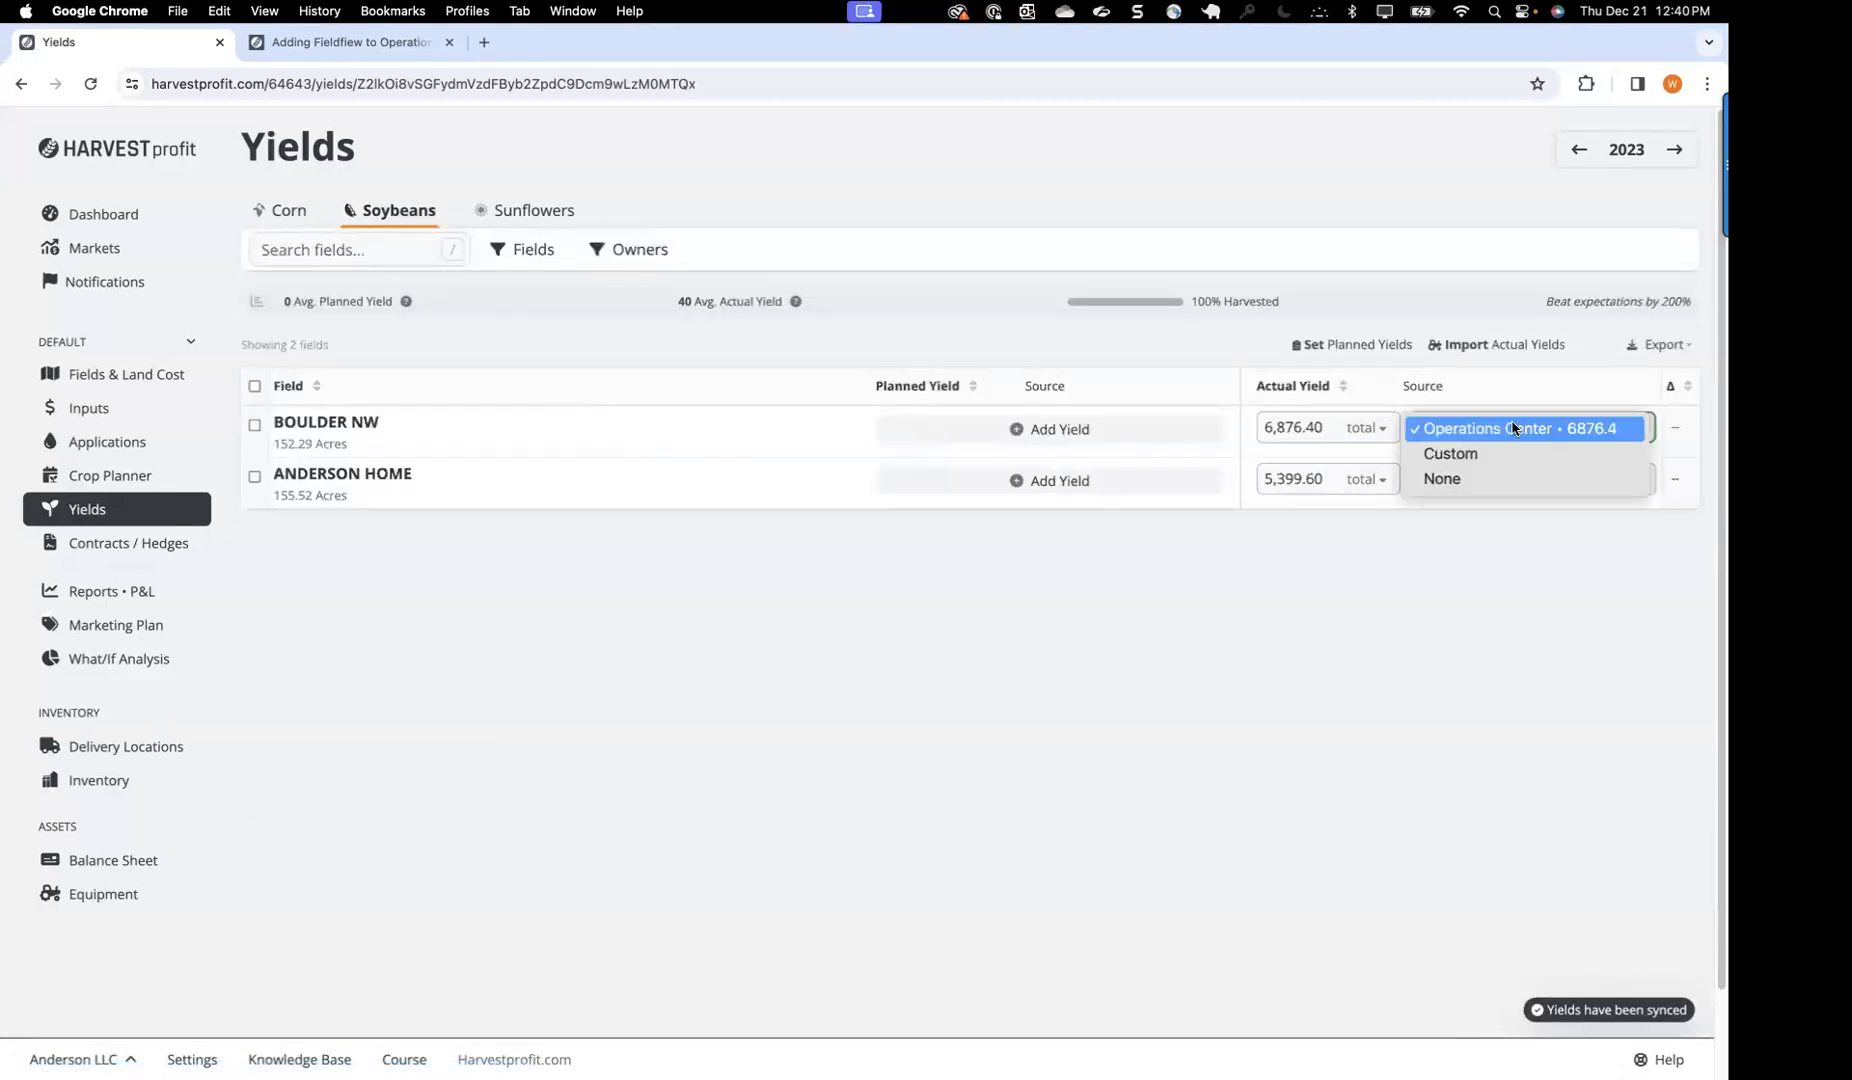
click(1447, 477)
click(1470, 479)
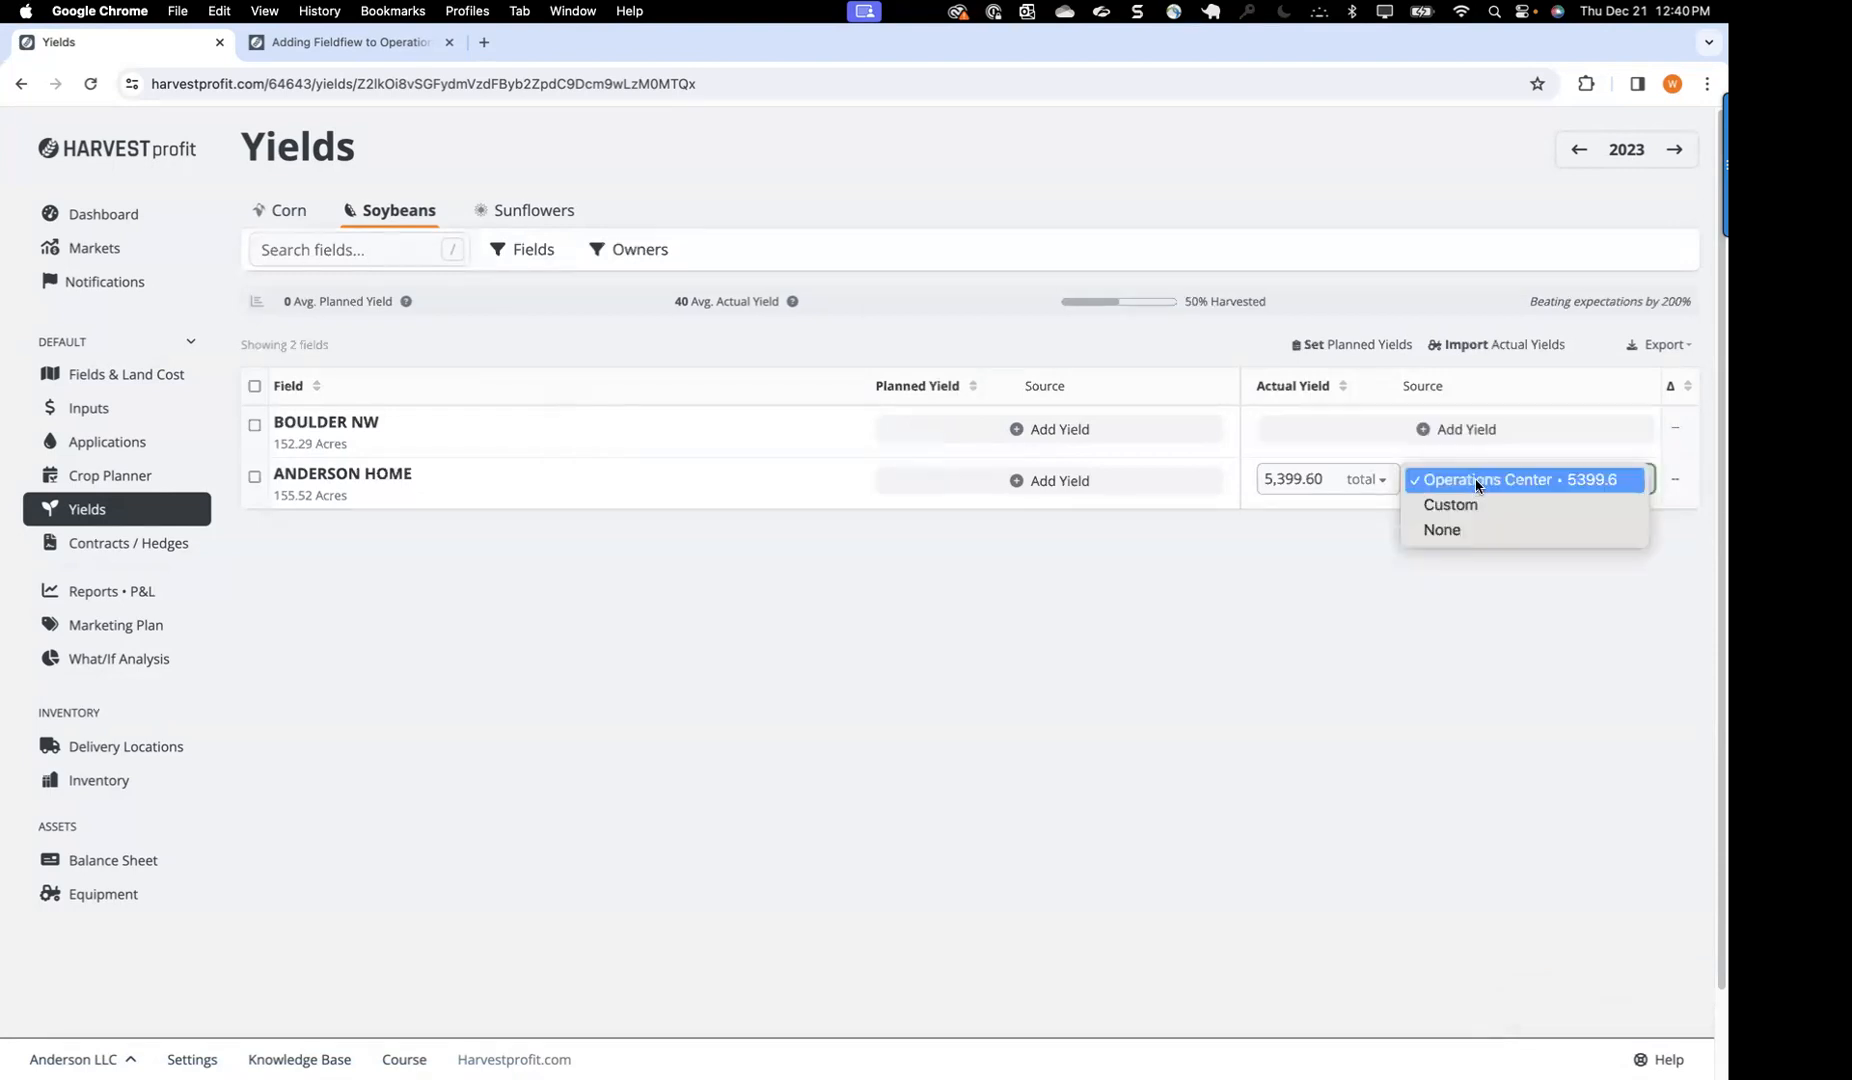
click(1467, 530)
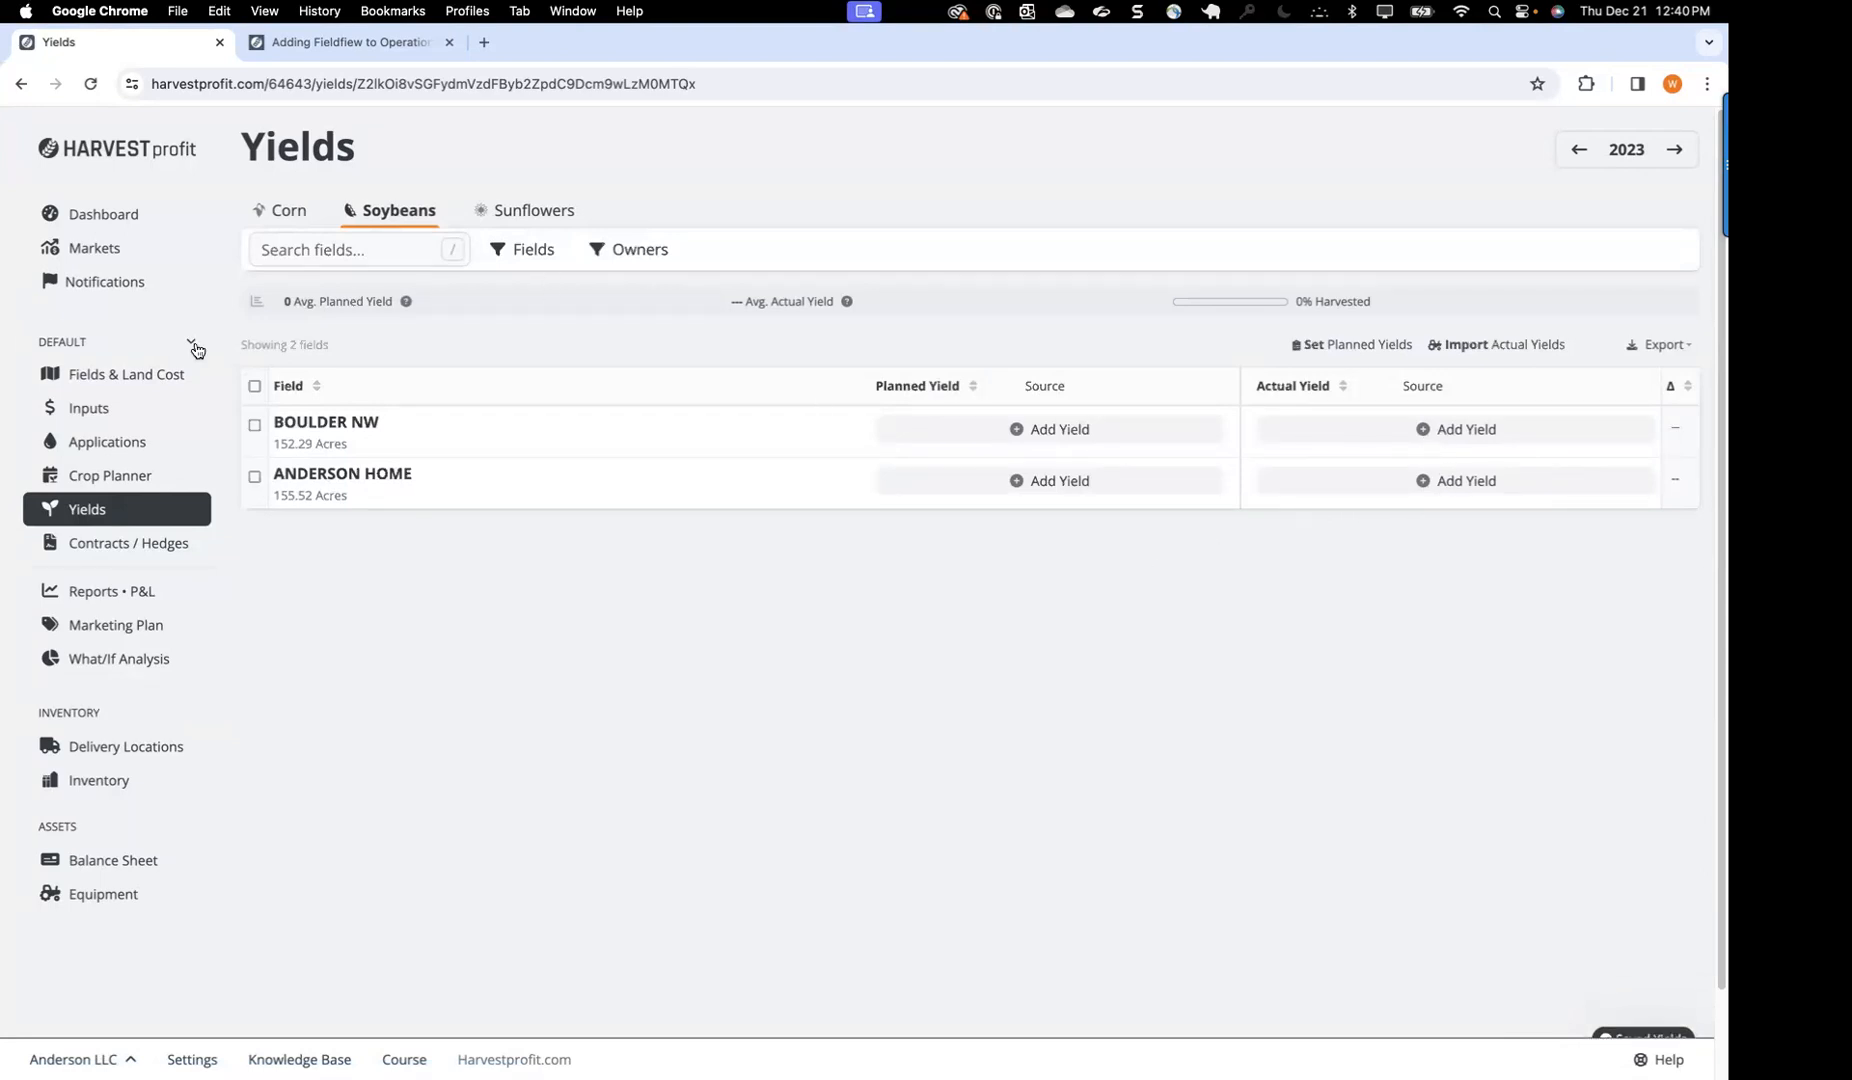
Step: Import the actual yields of both soybean fields in one batch from John Deere Operations Center, and check the source options for BOULDER NW
click(256, 387)
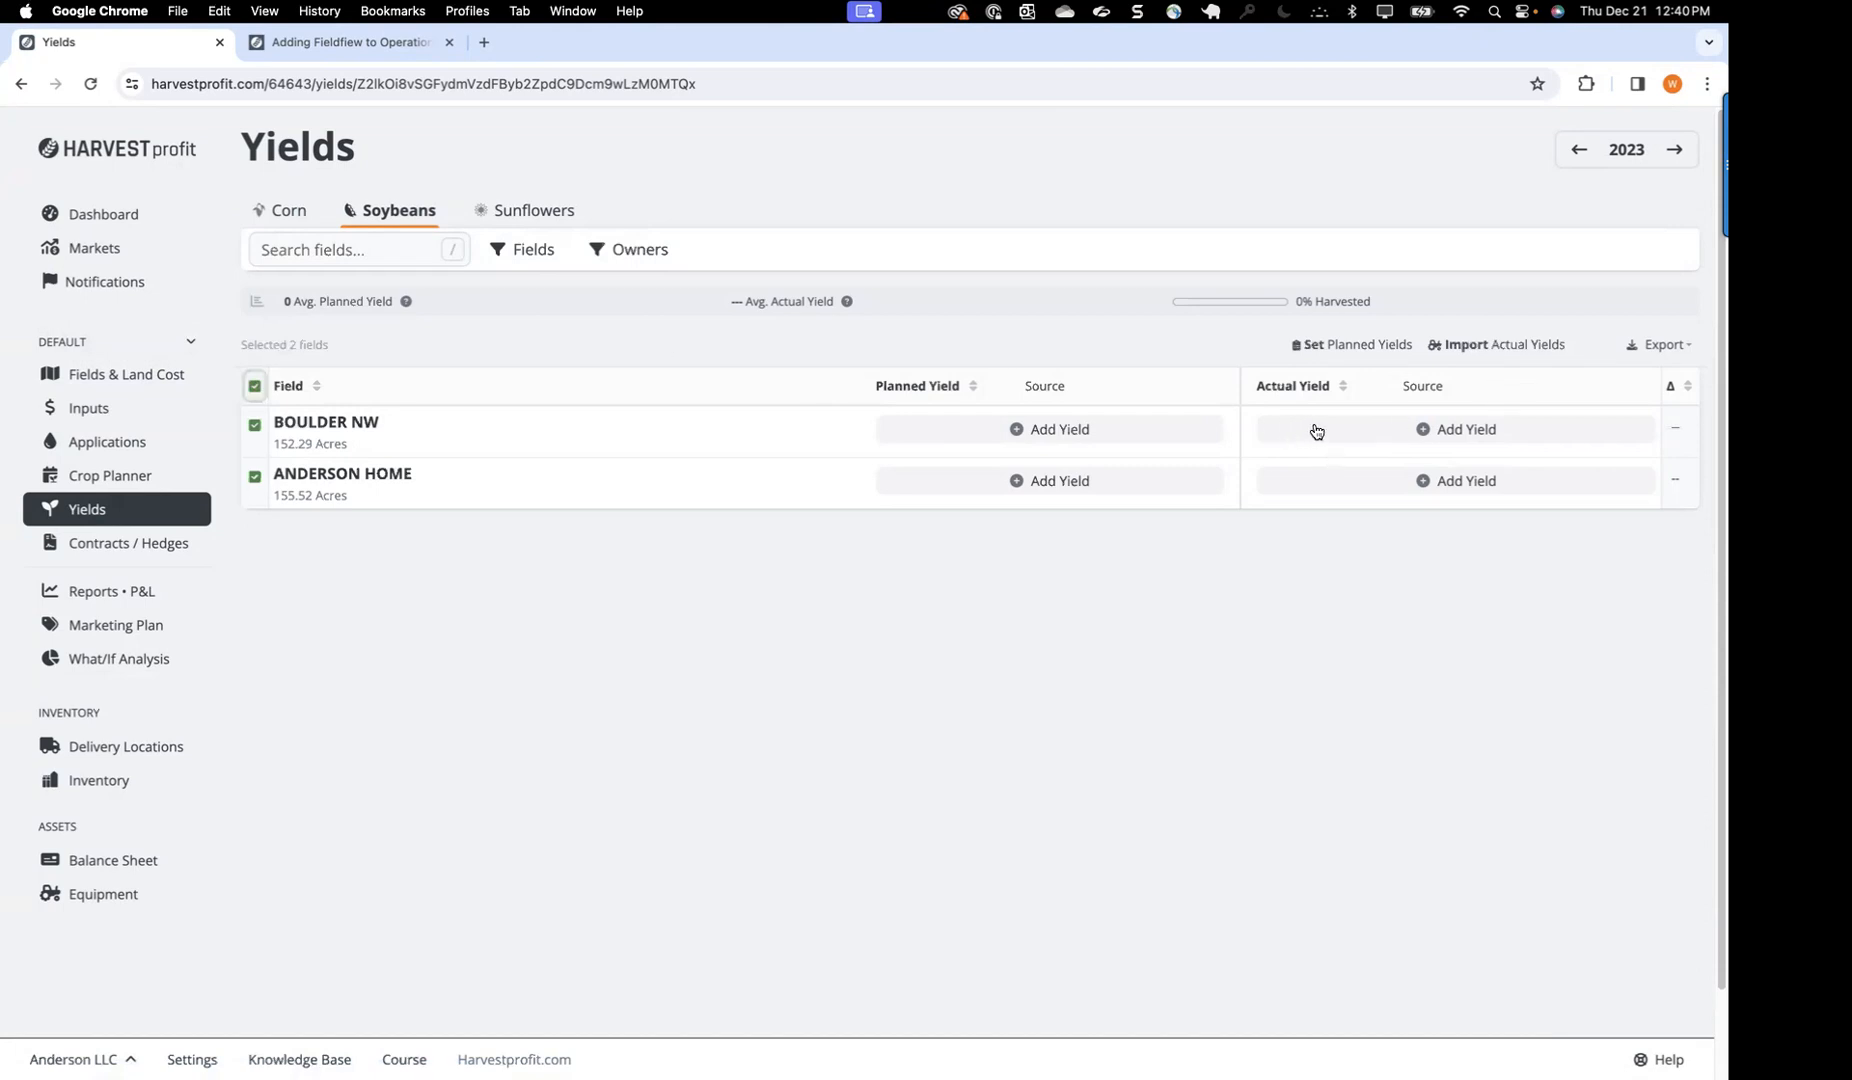
click(1468, 346)
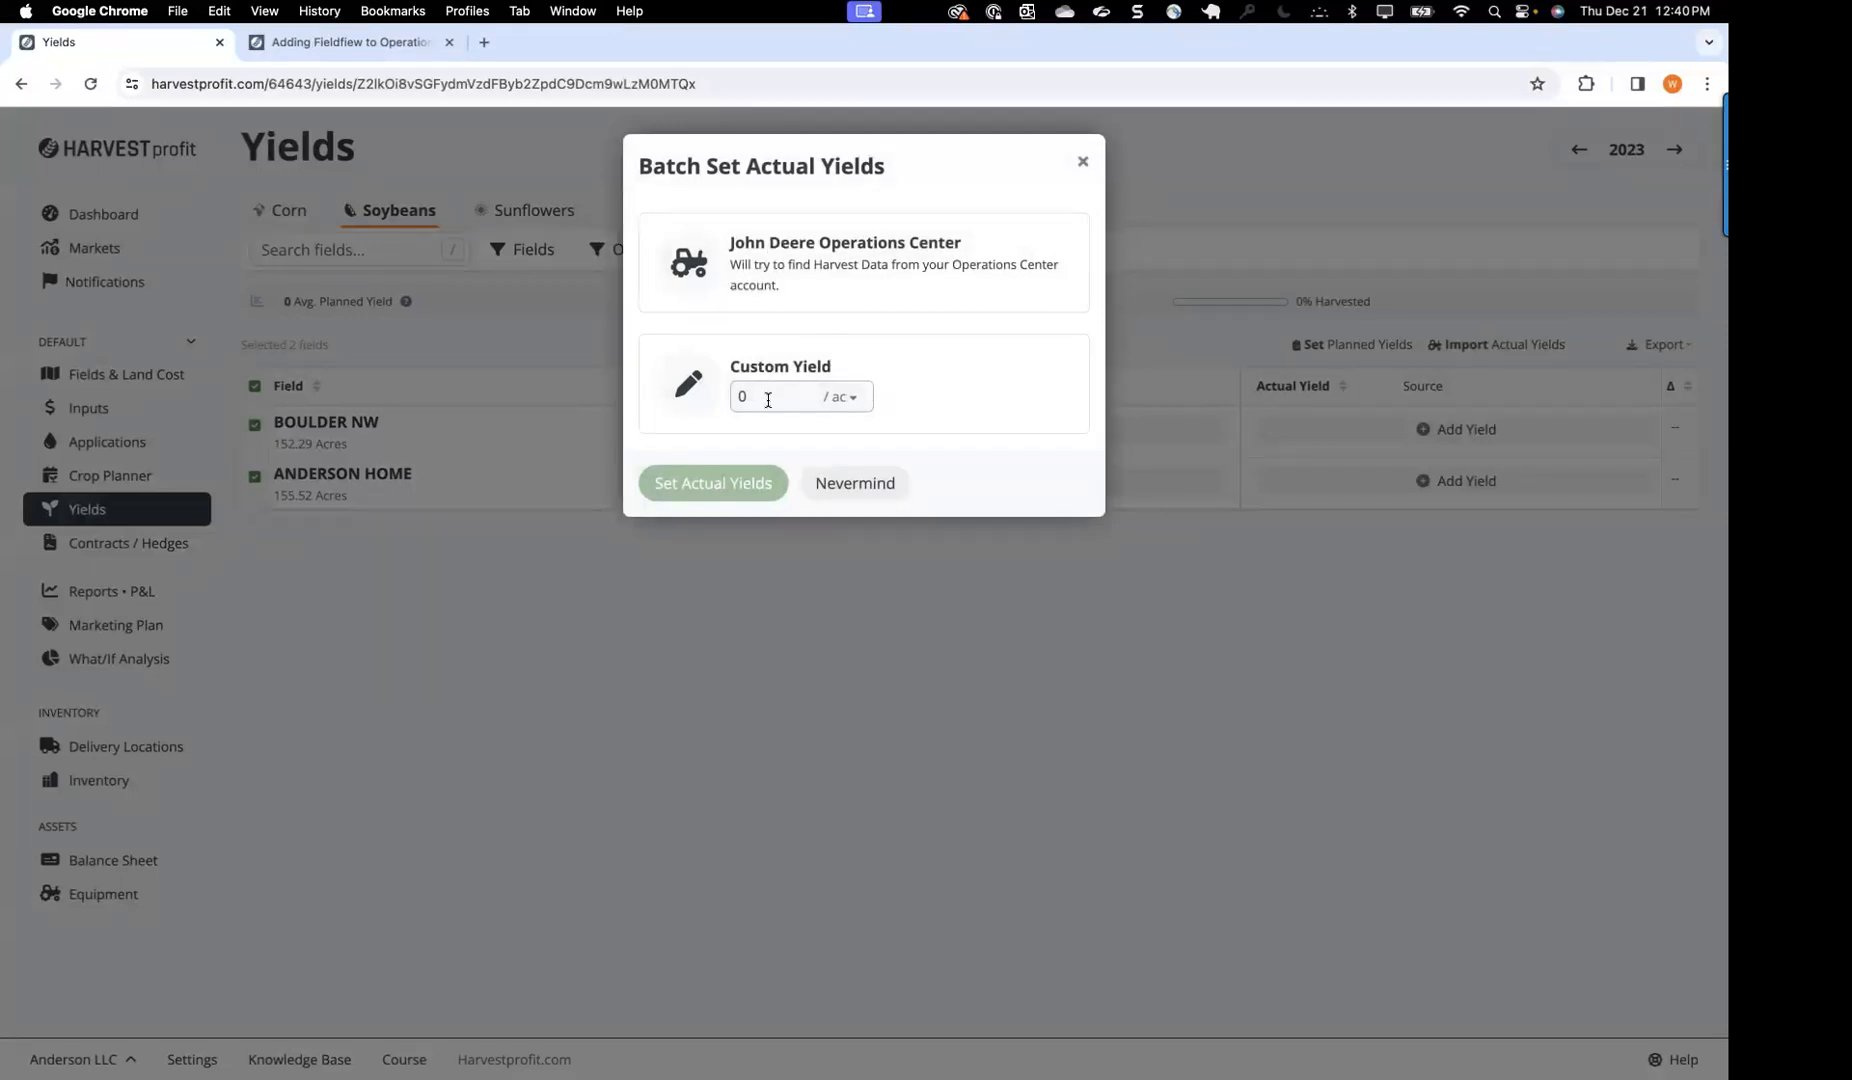
click(788, 264)
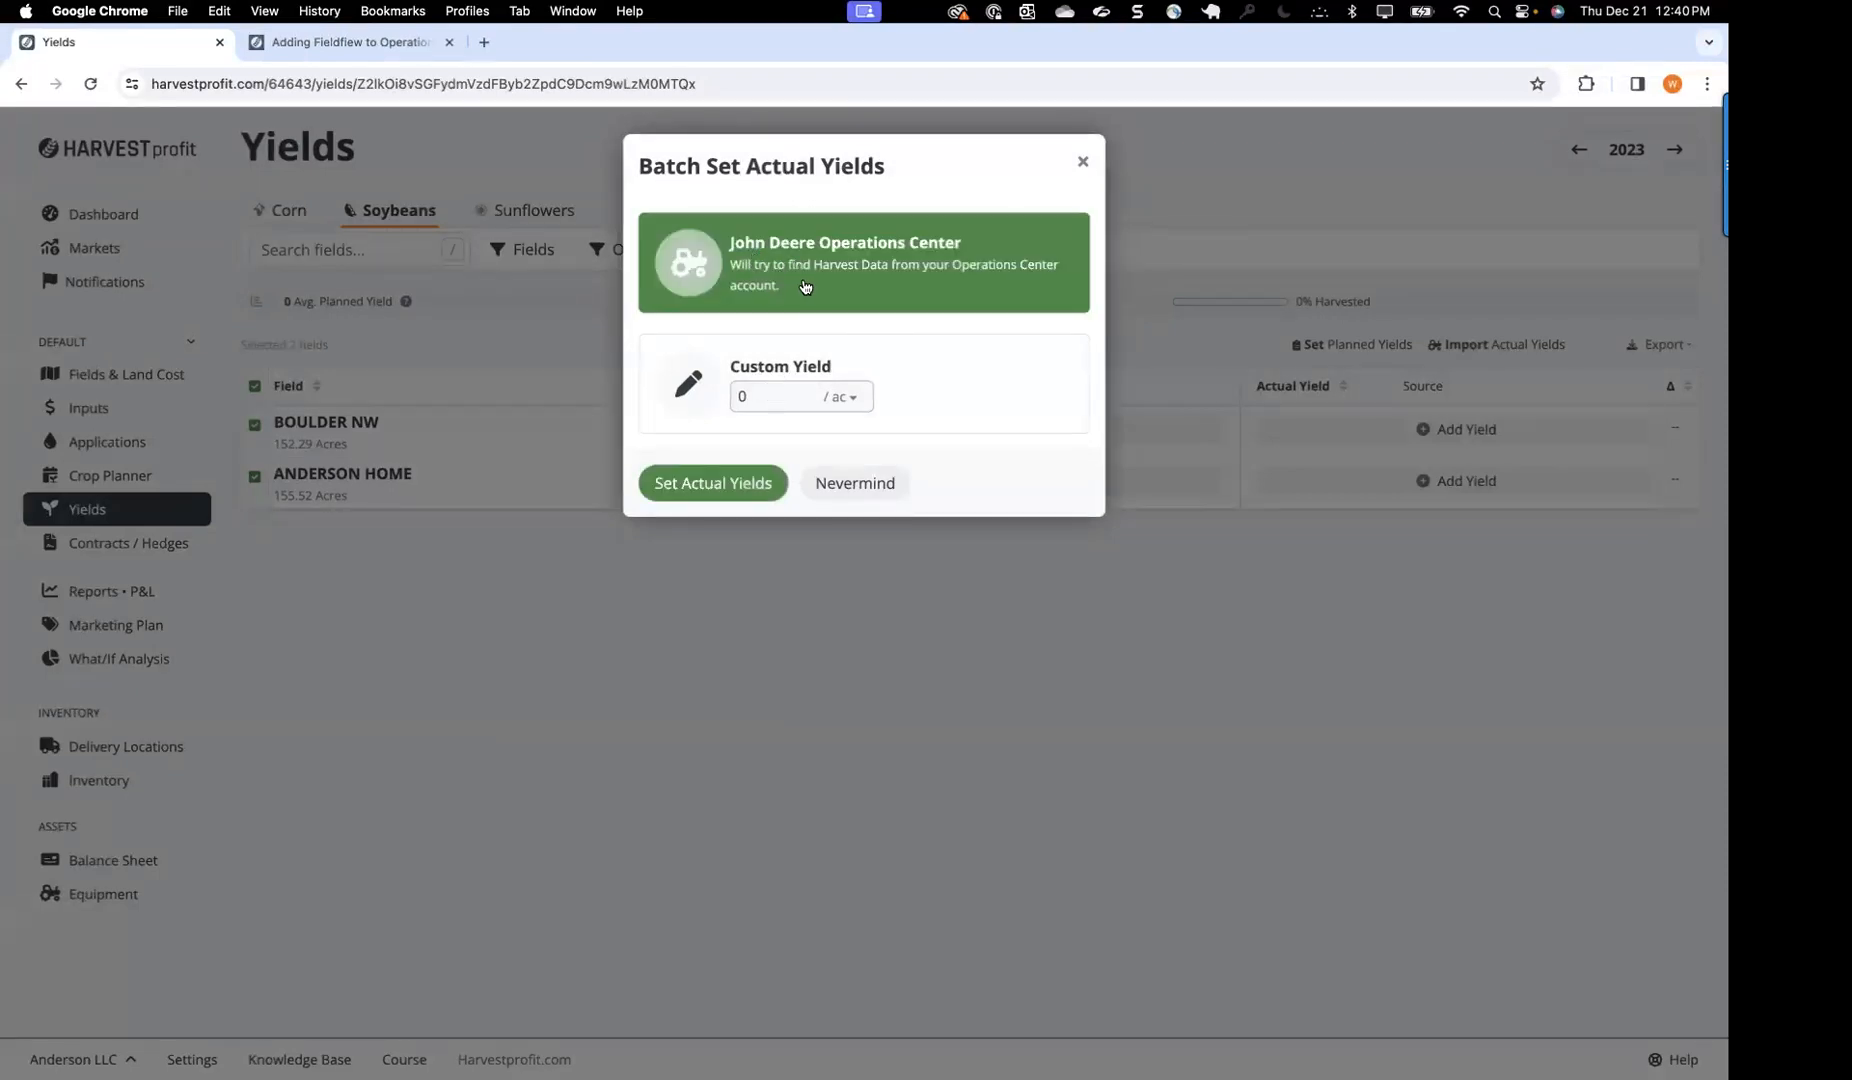
click(669, 487)
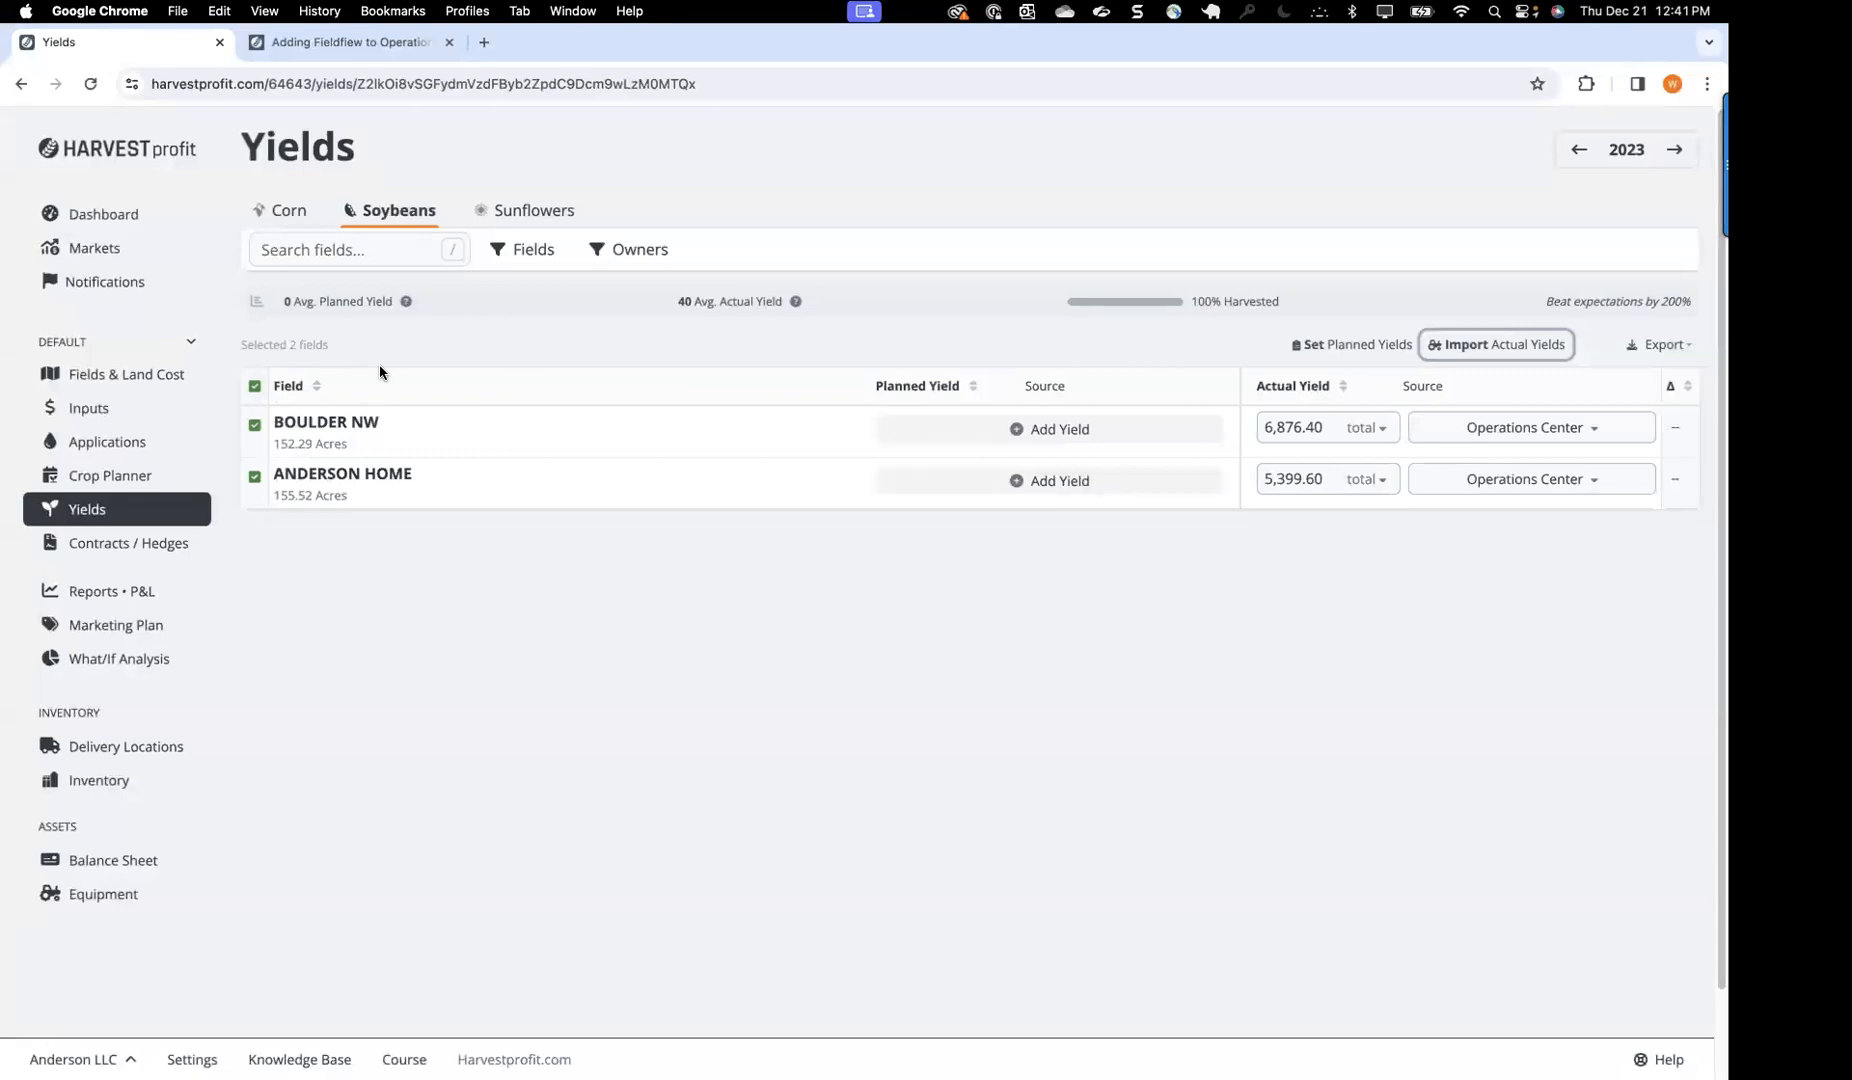
click(1530, 427)
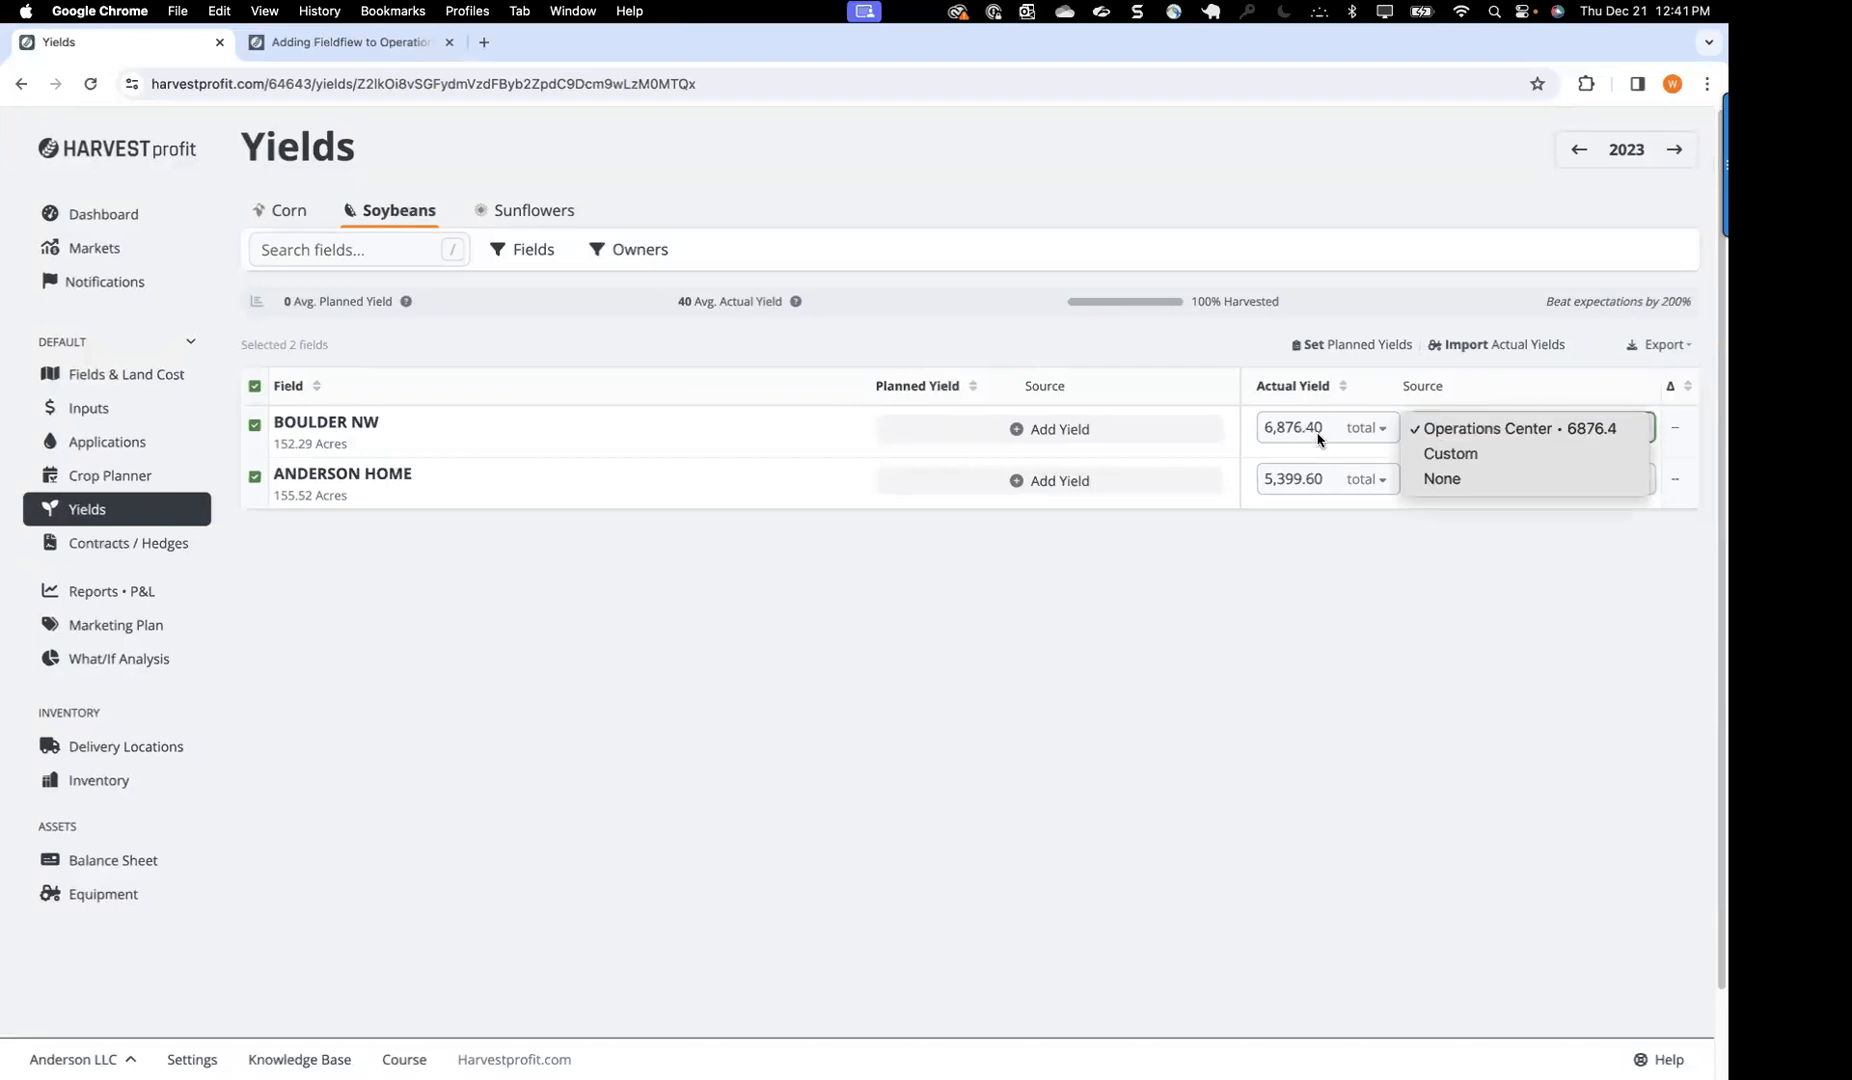
click(1345, 585)
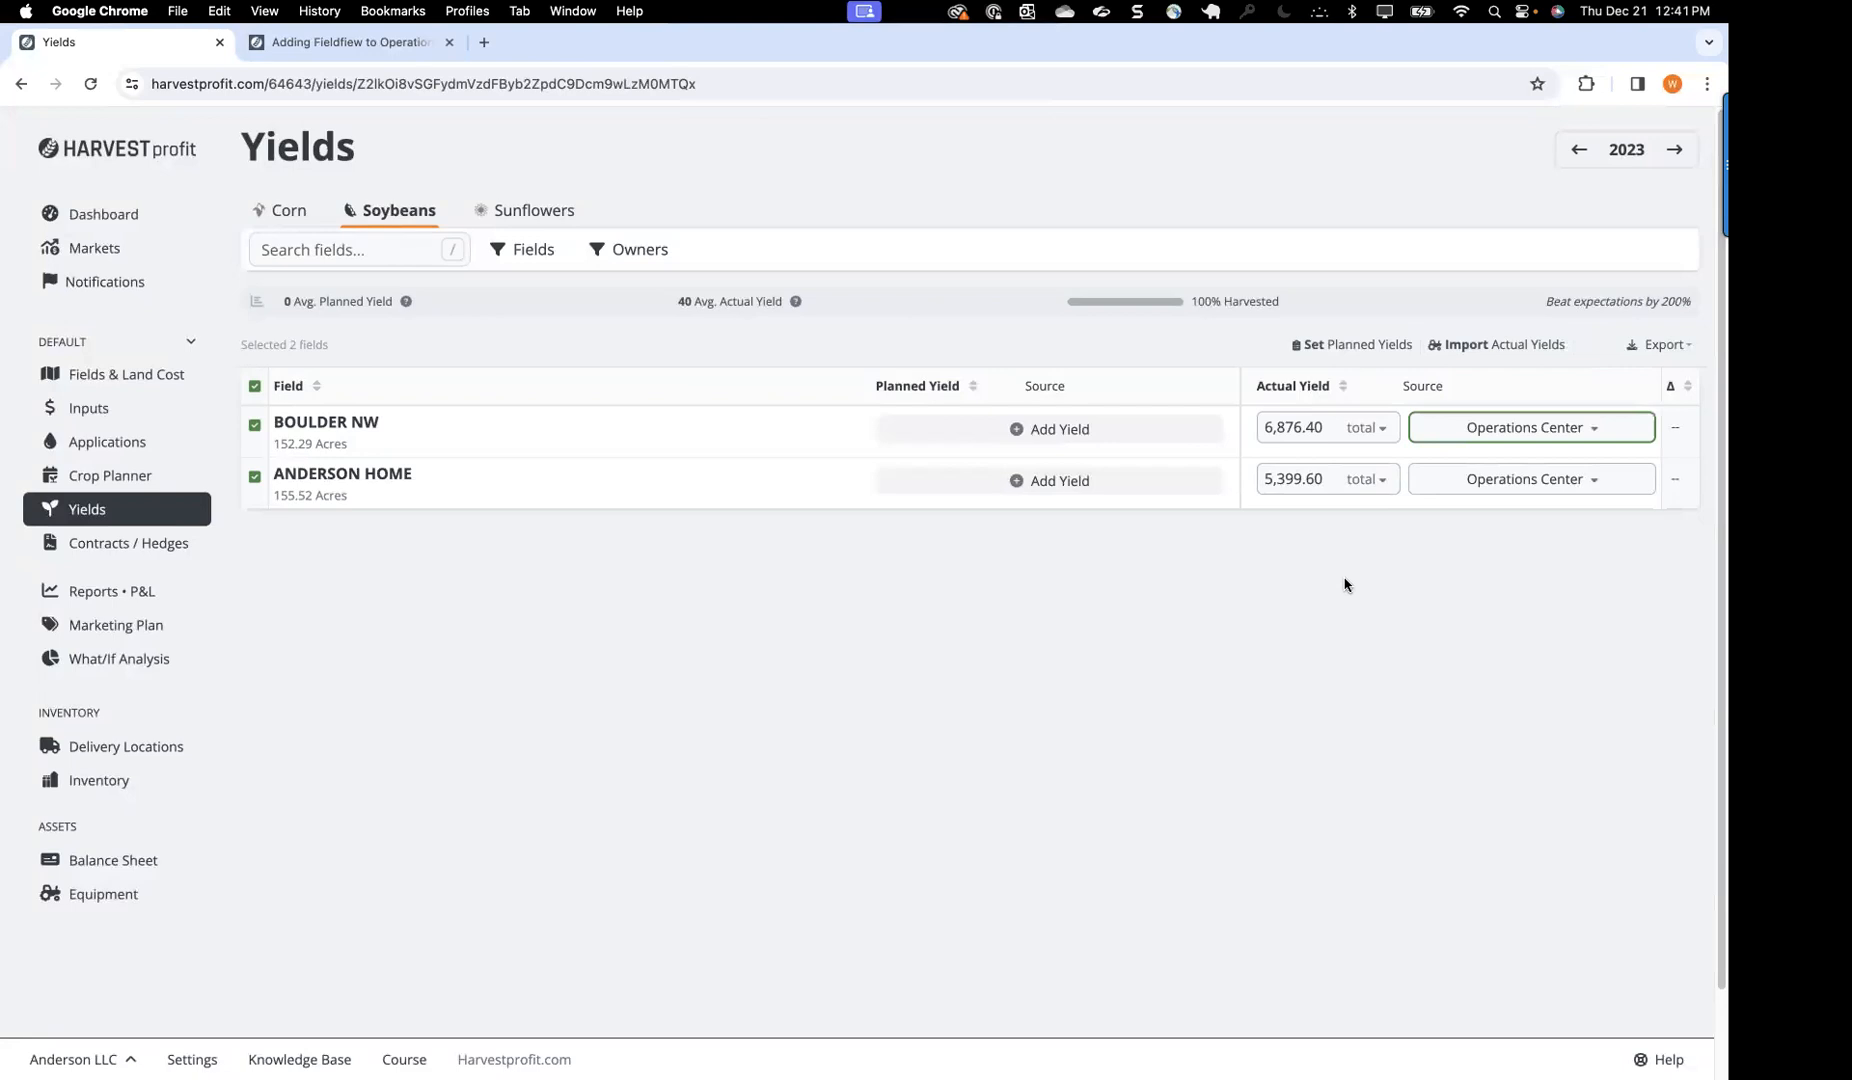
click(713, 630)
Step: Source the actual yield of the sunflower field BL45NW from Operations Center
click(541, 211)
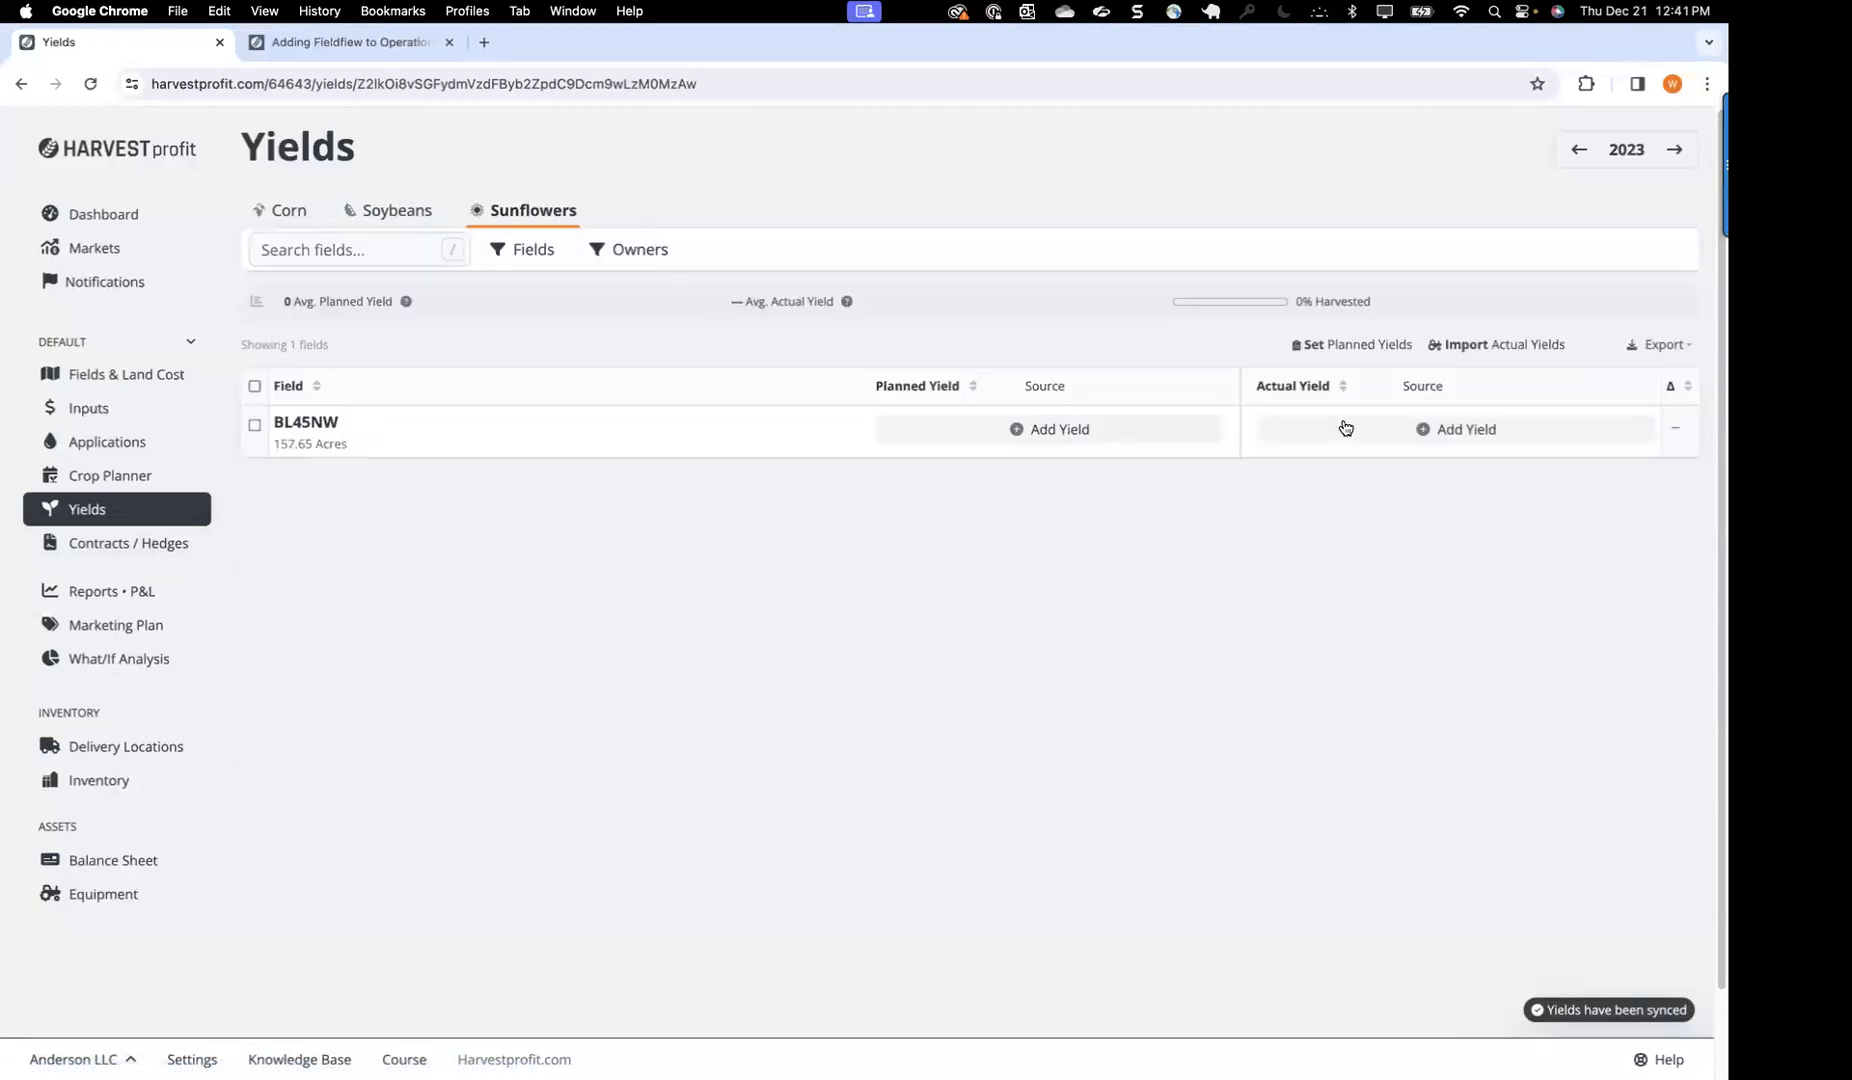
click(1345, 428)
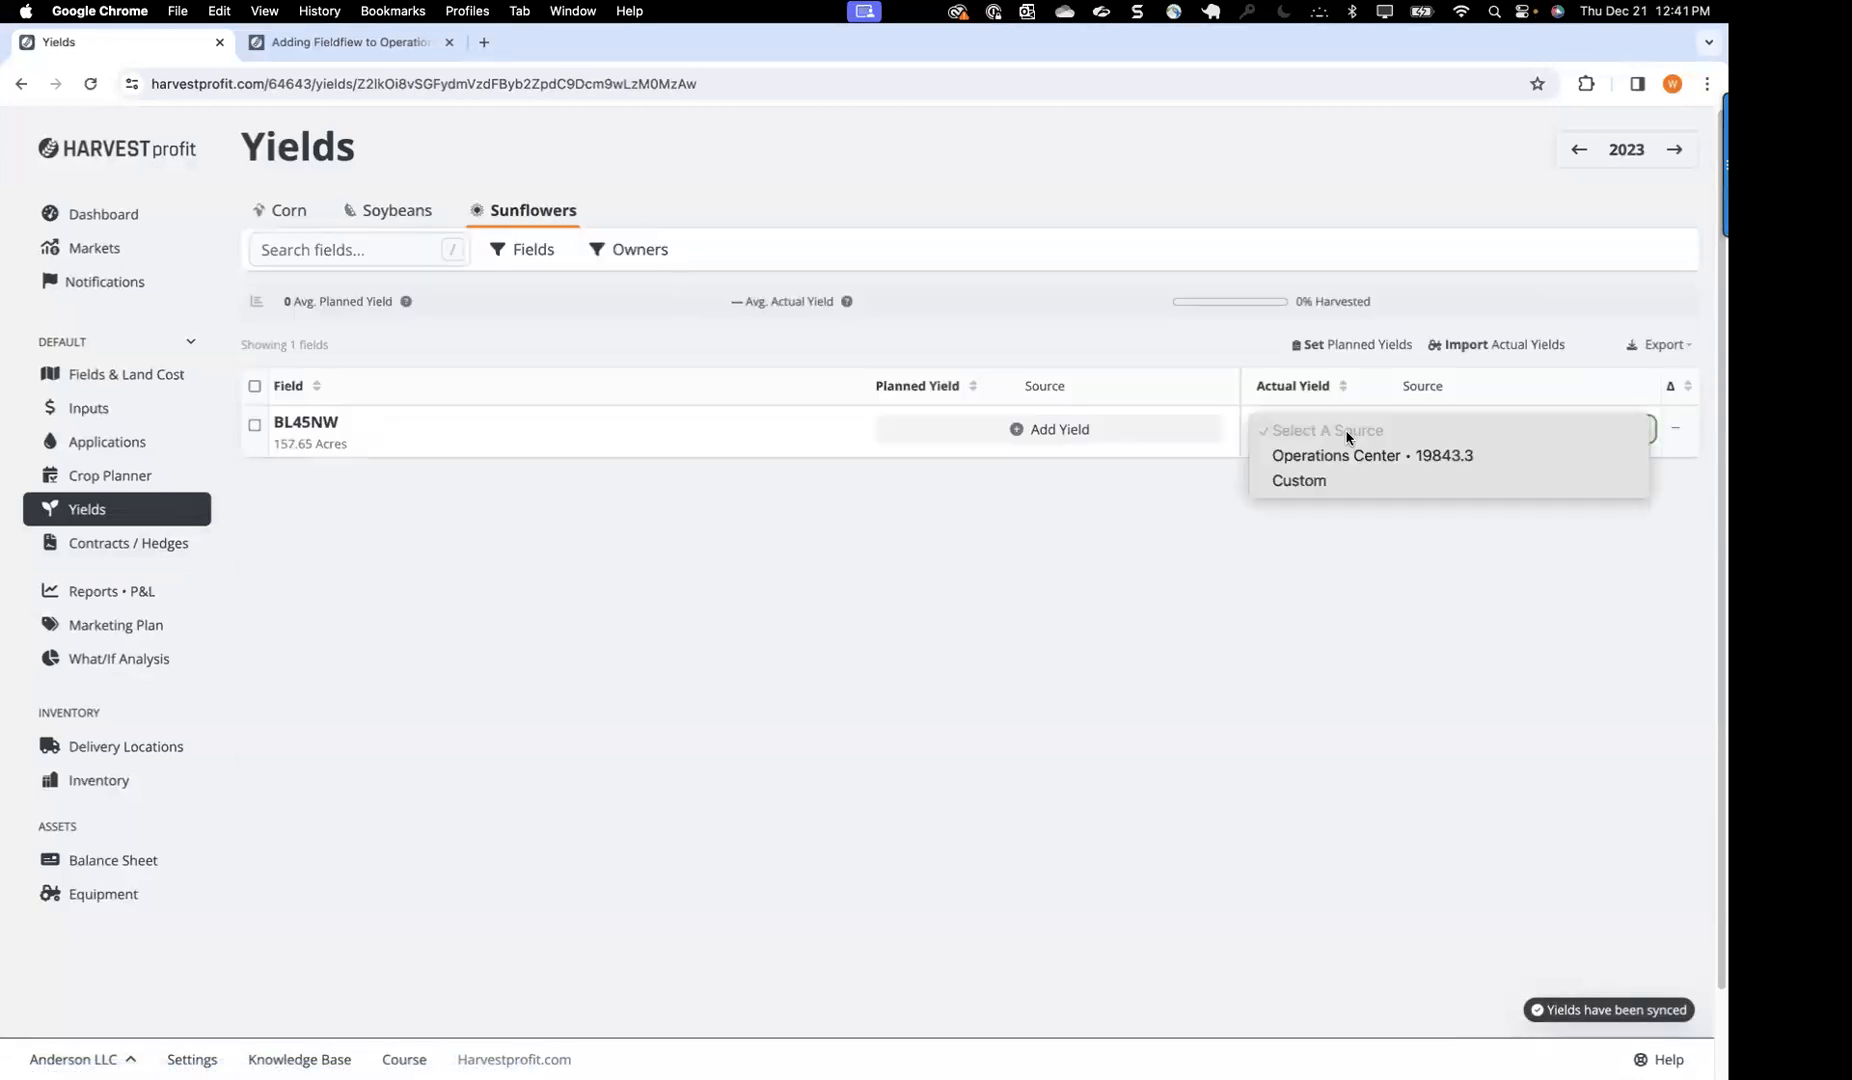
click(1280, 459)
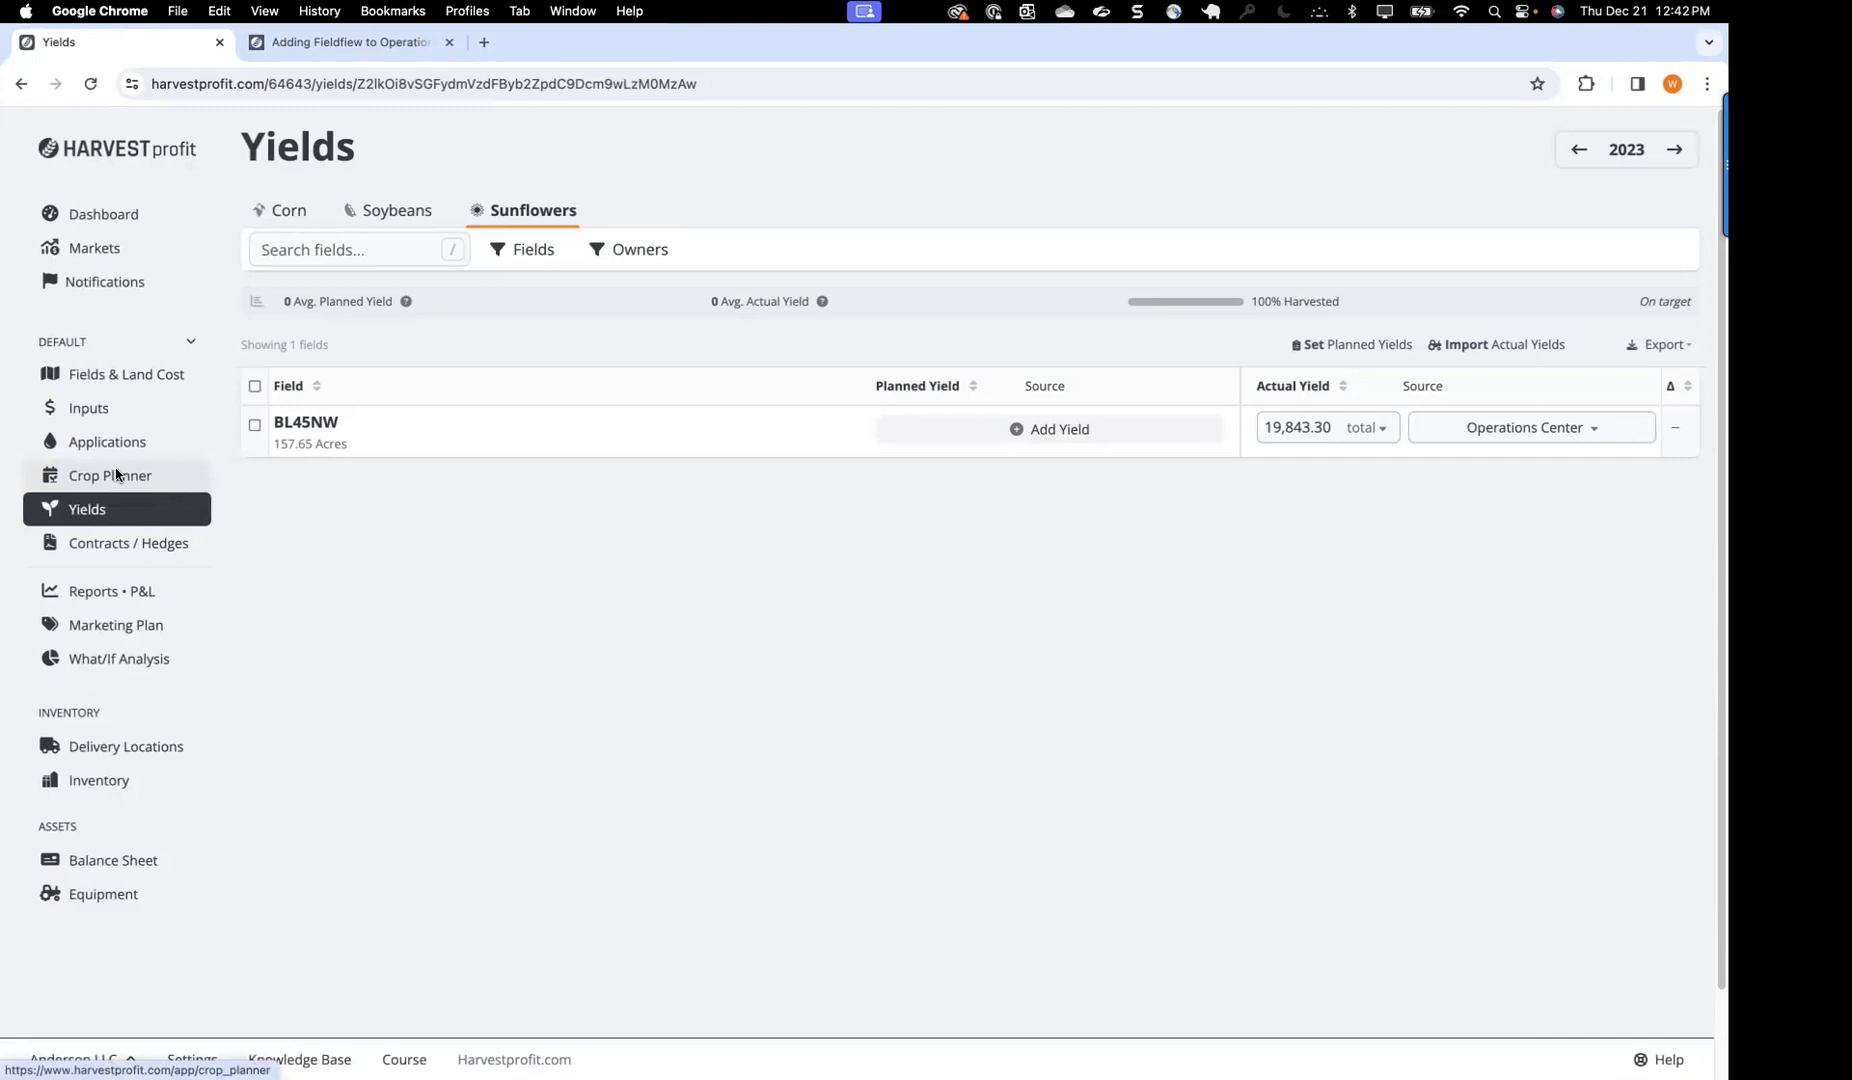
Step: On the Inputs page, add an empty seed row and look up the applications of the 0531 seed
click(101, 412)
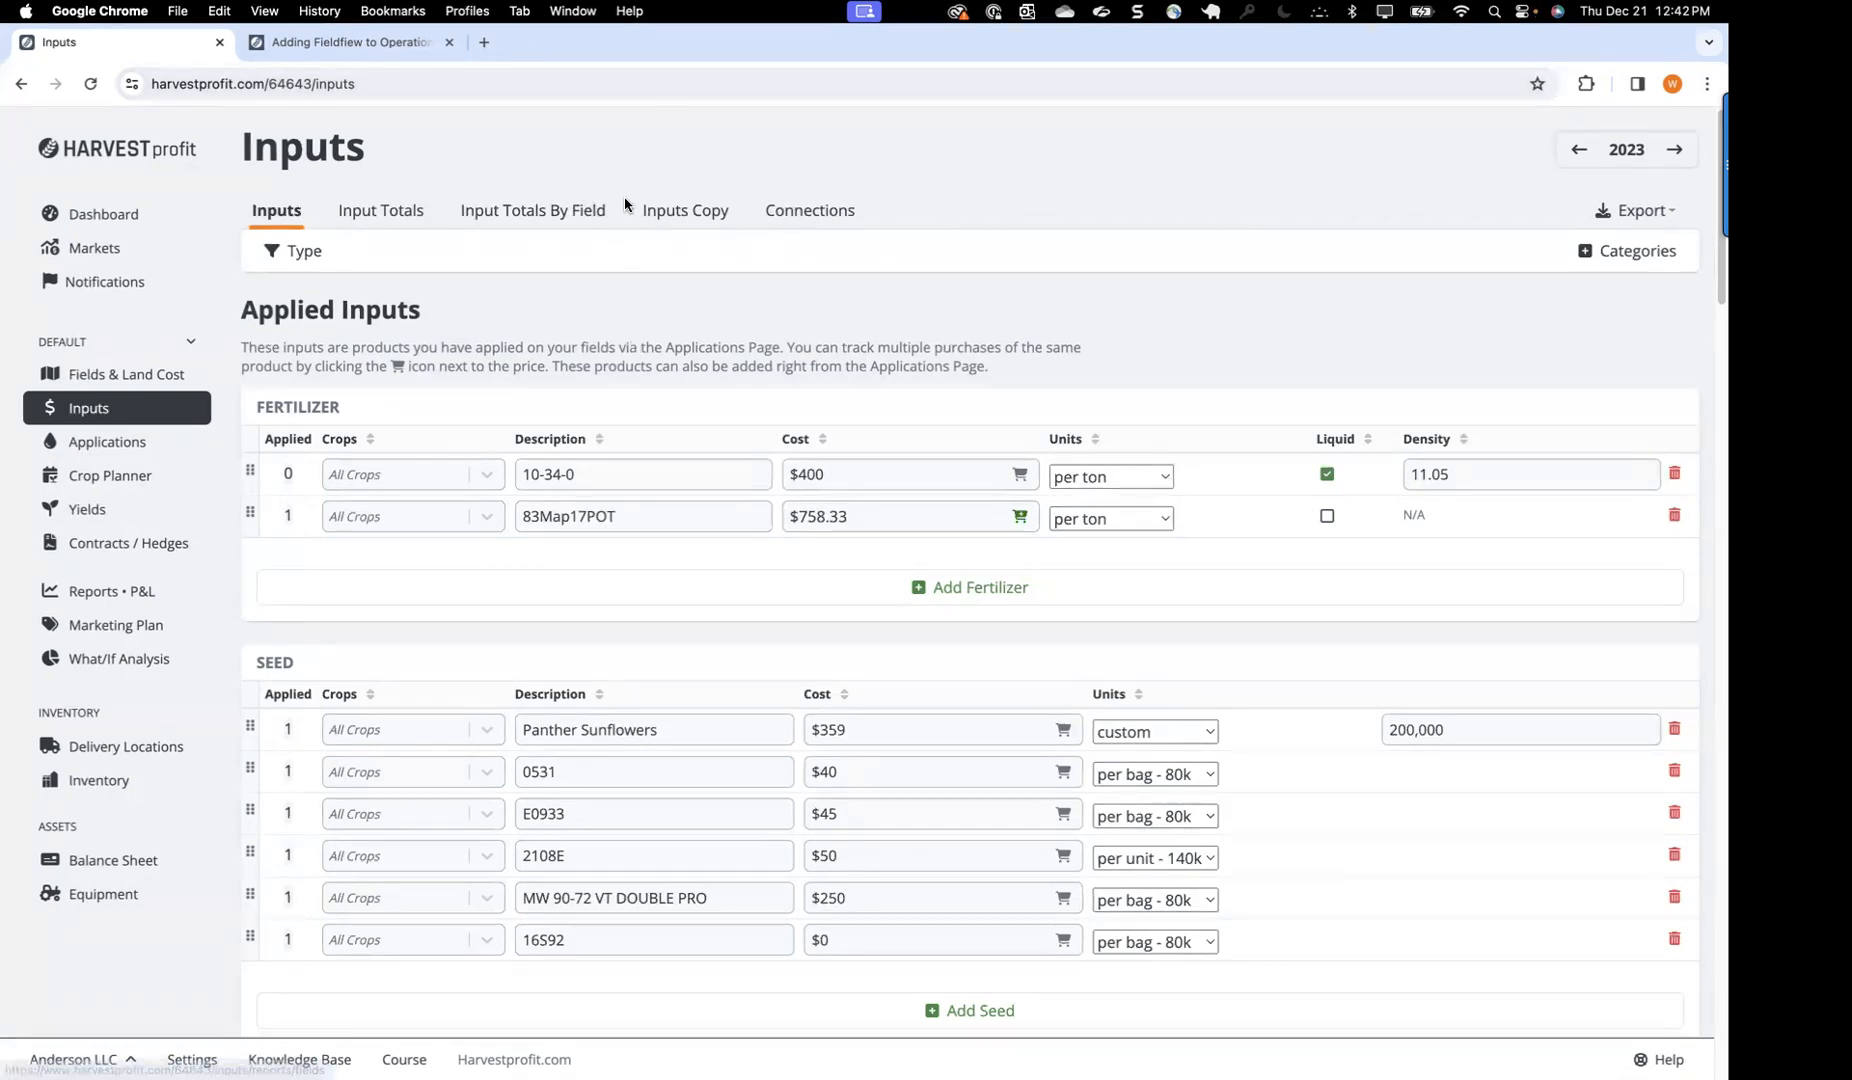
scroll(1003, 509, down, 3)
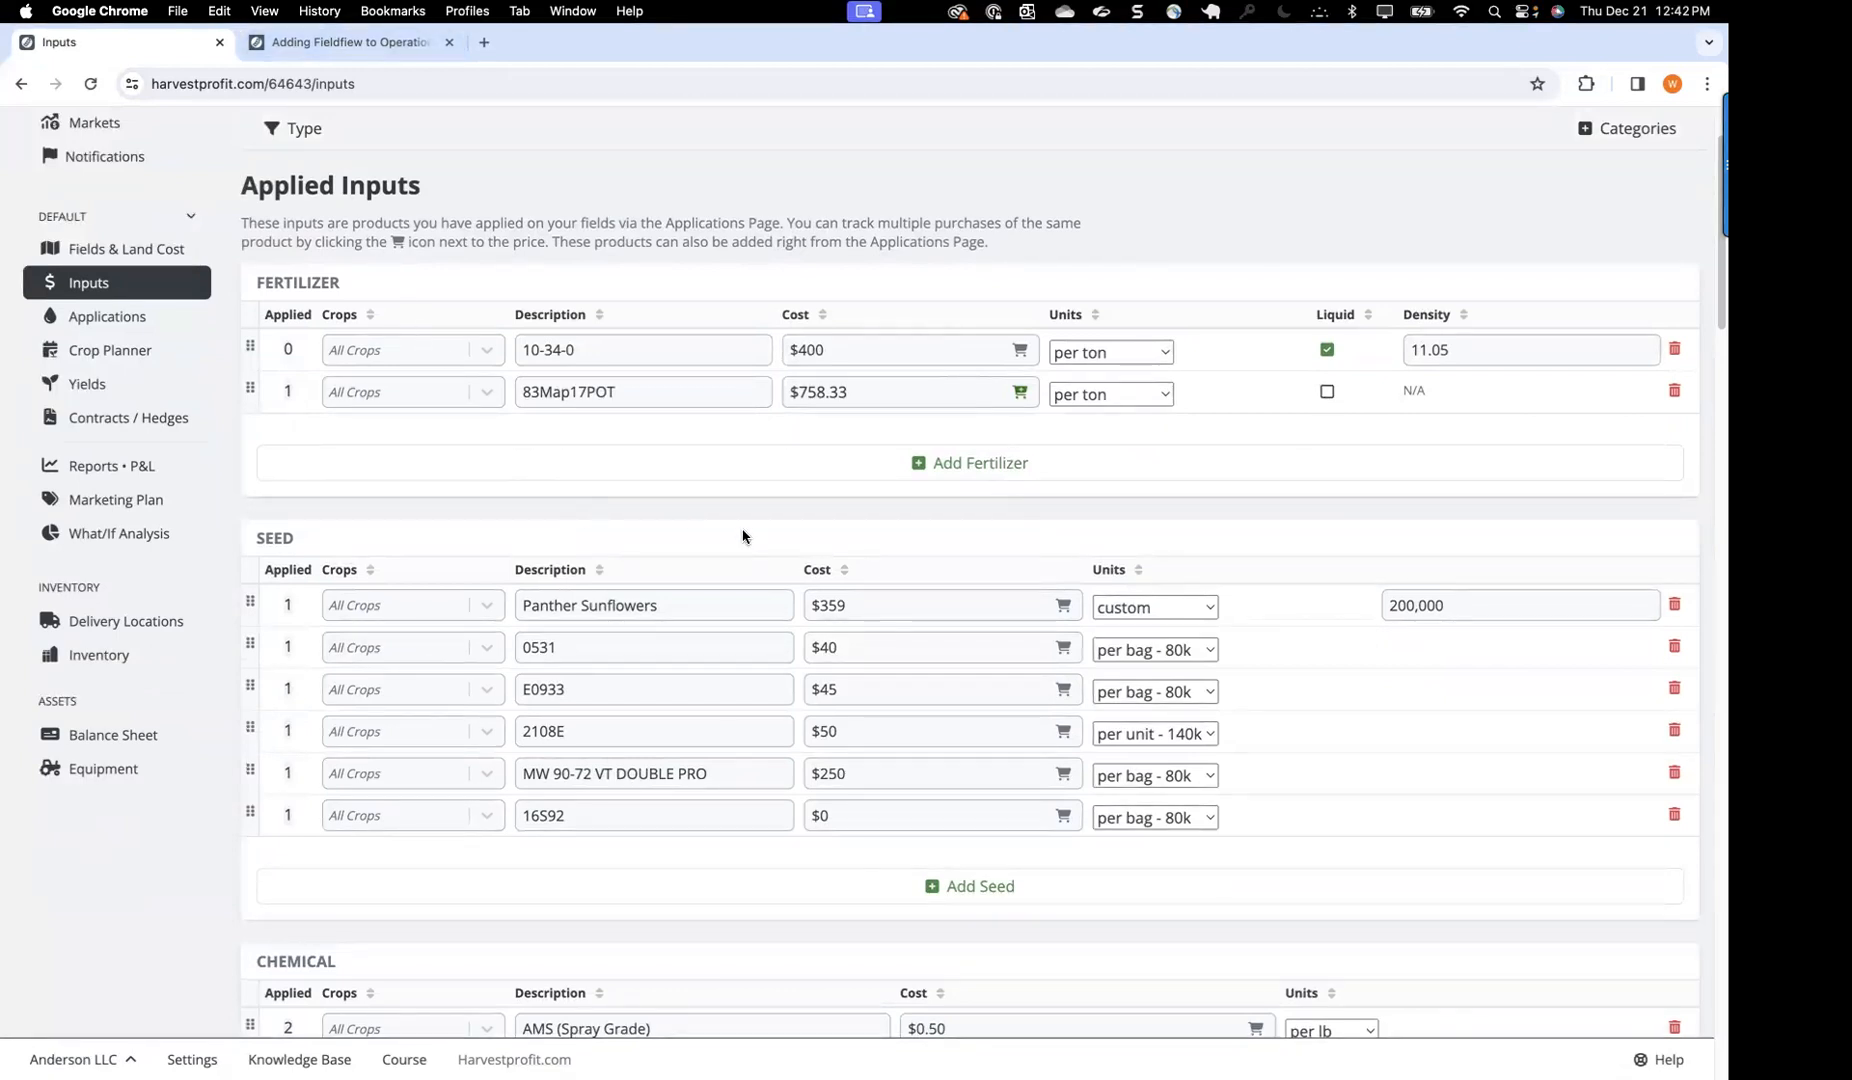
scroll(742, 536, down, 1)
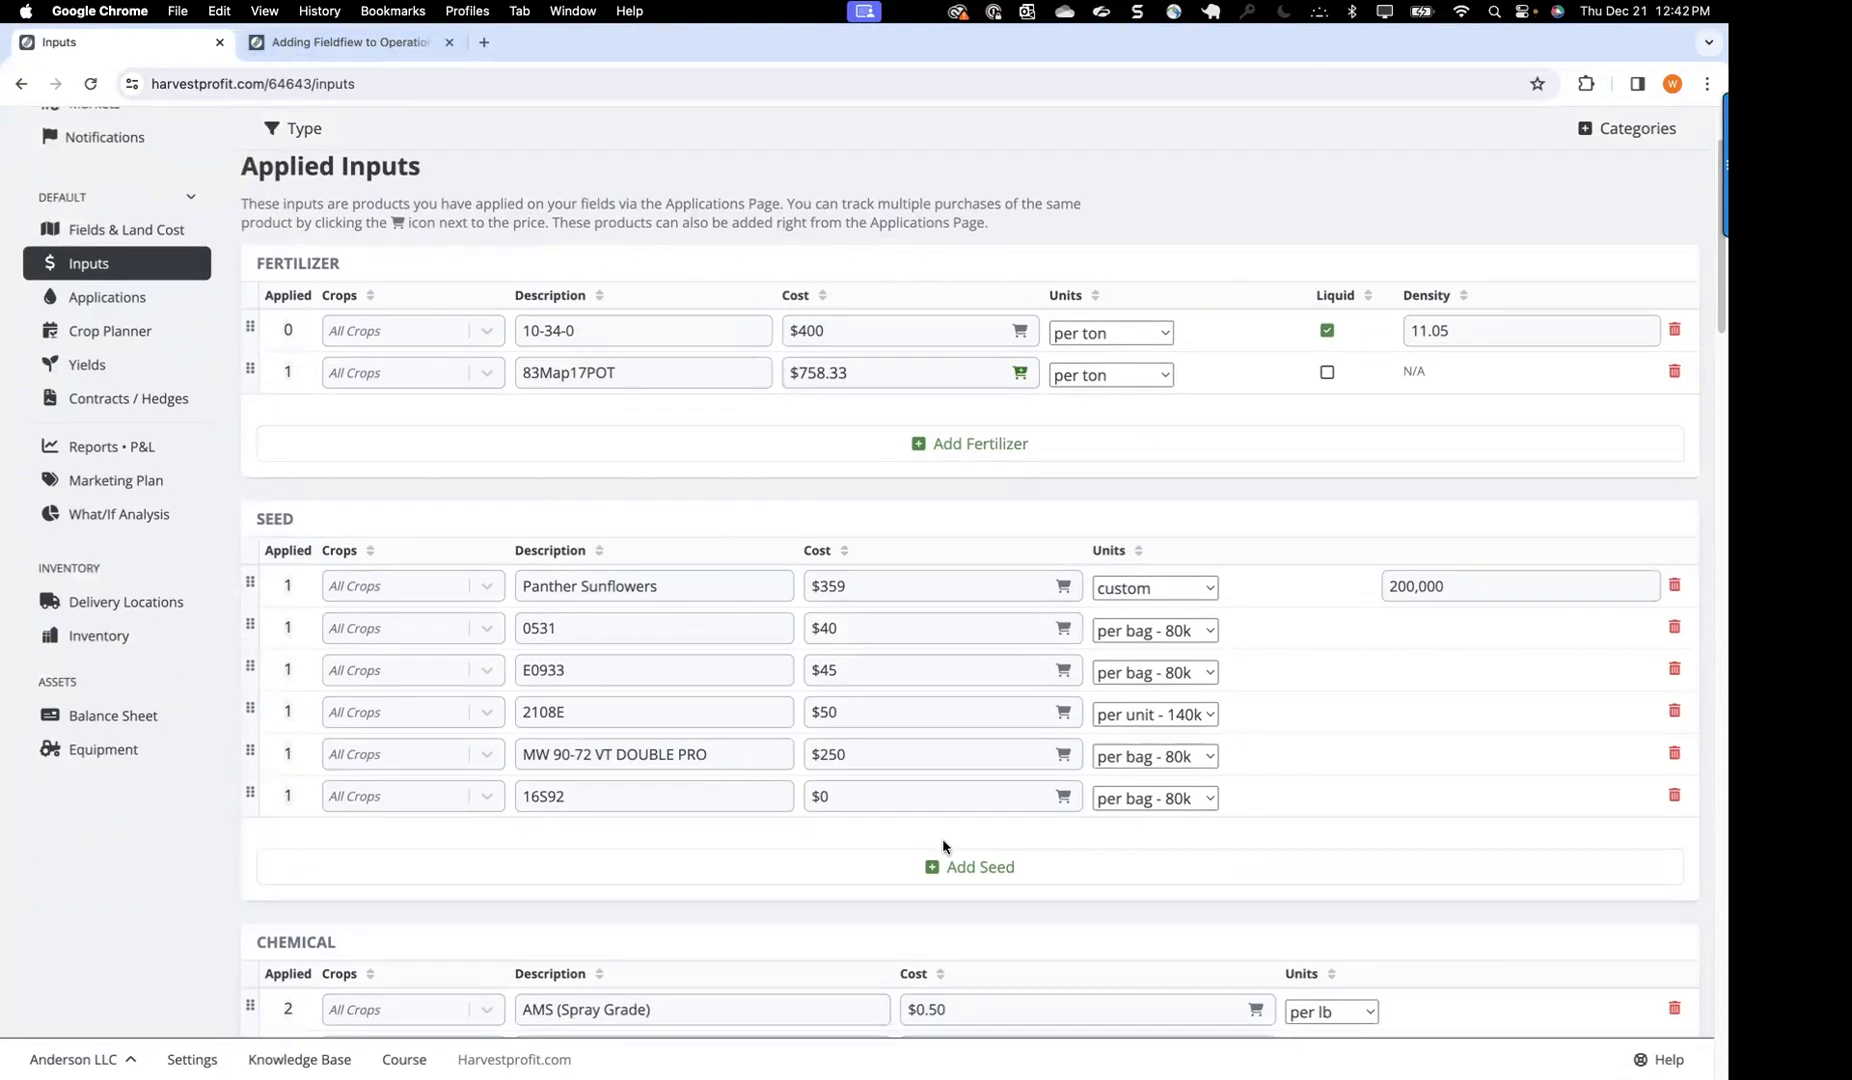
click(963, 870)
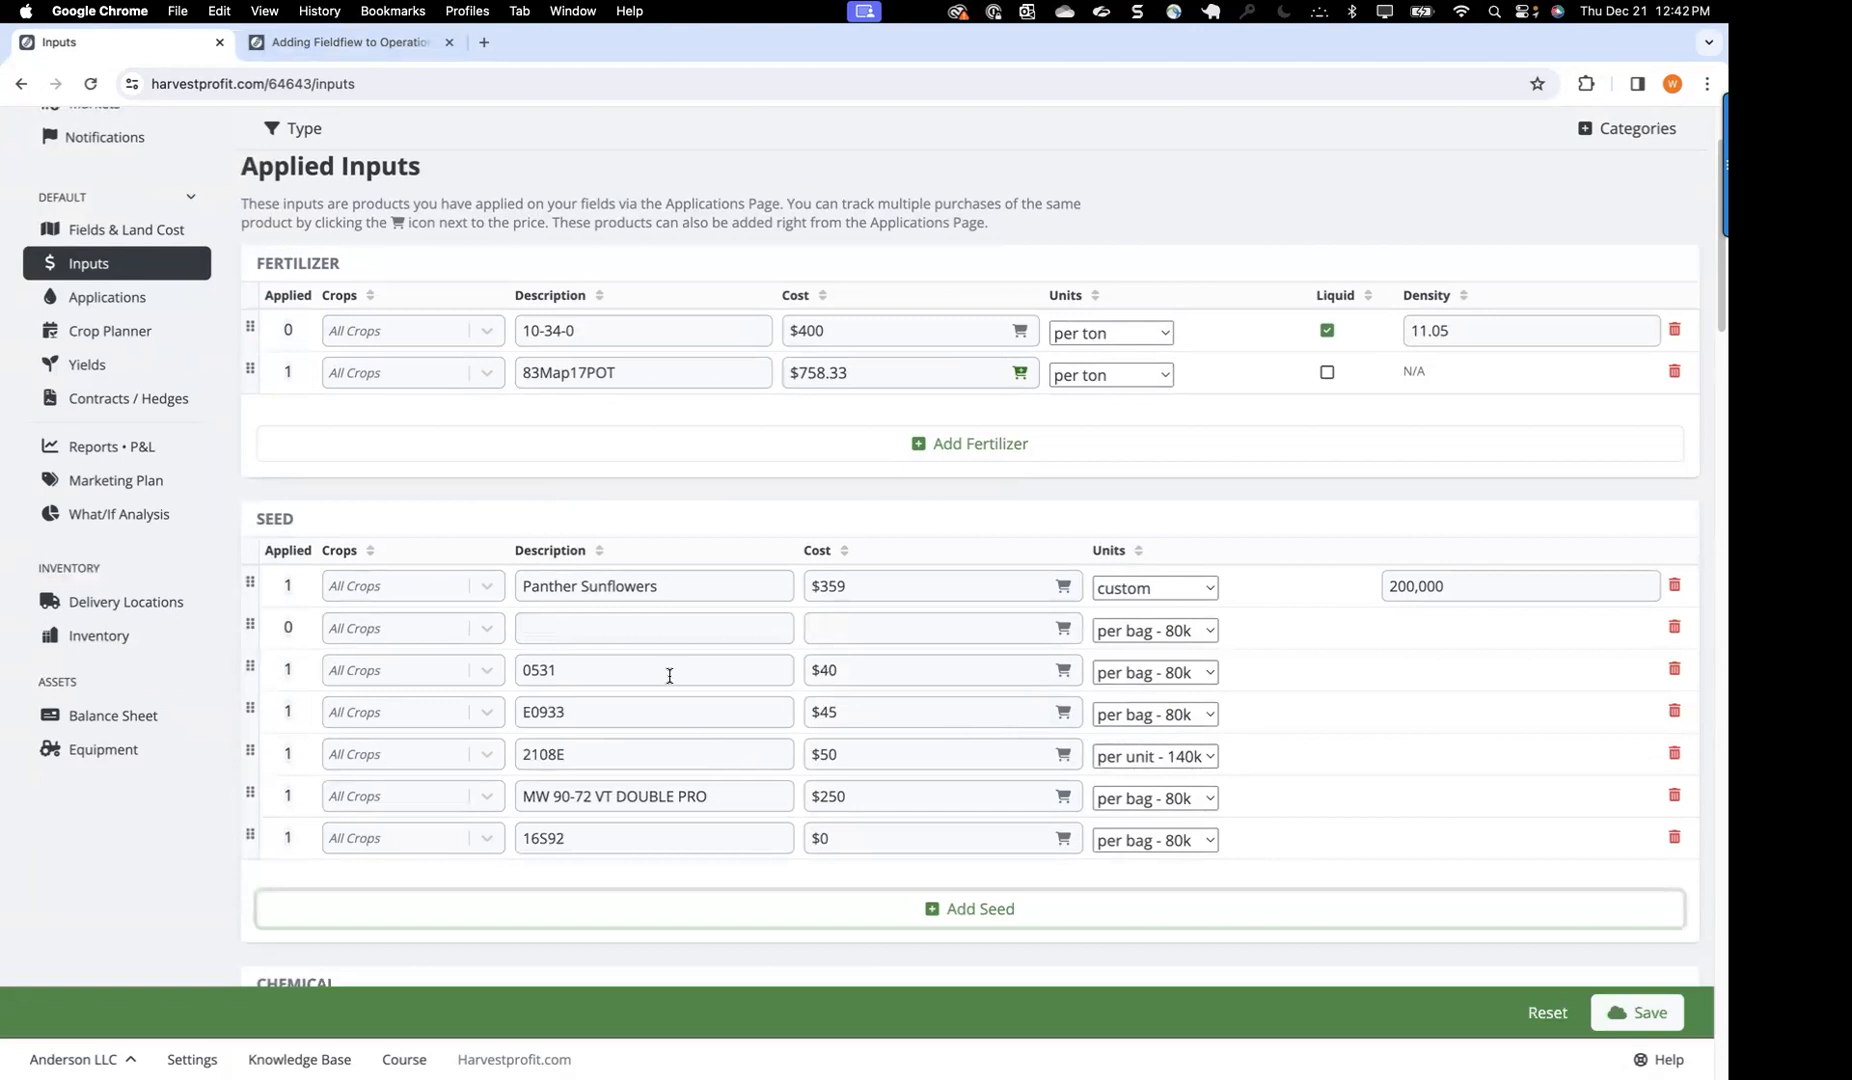
click(288, 670)
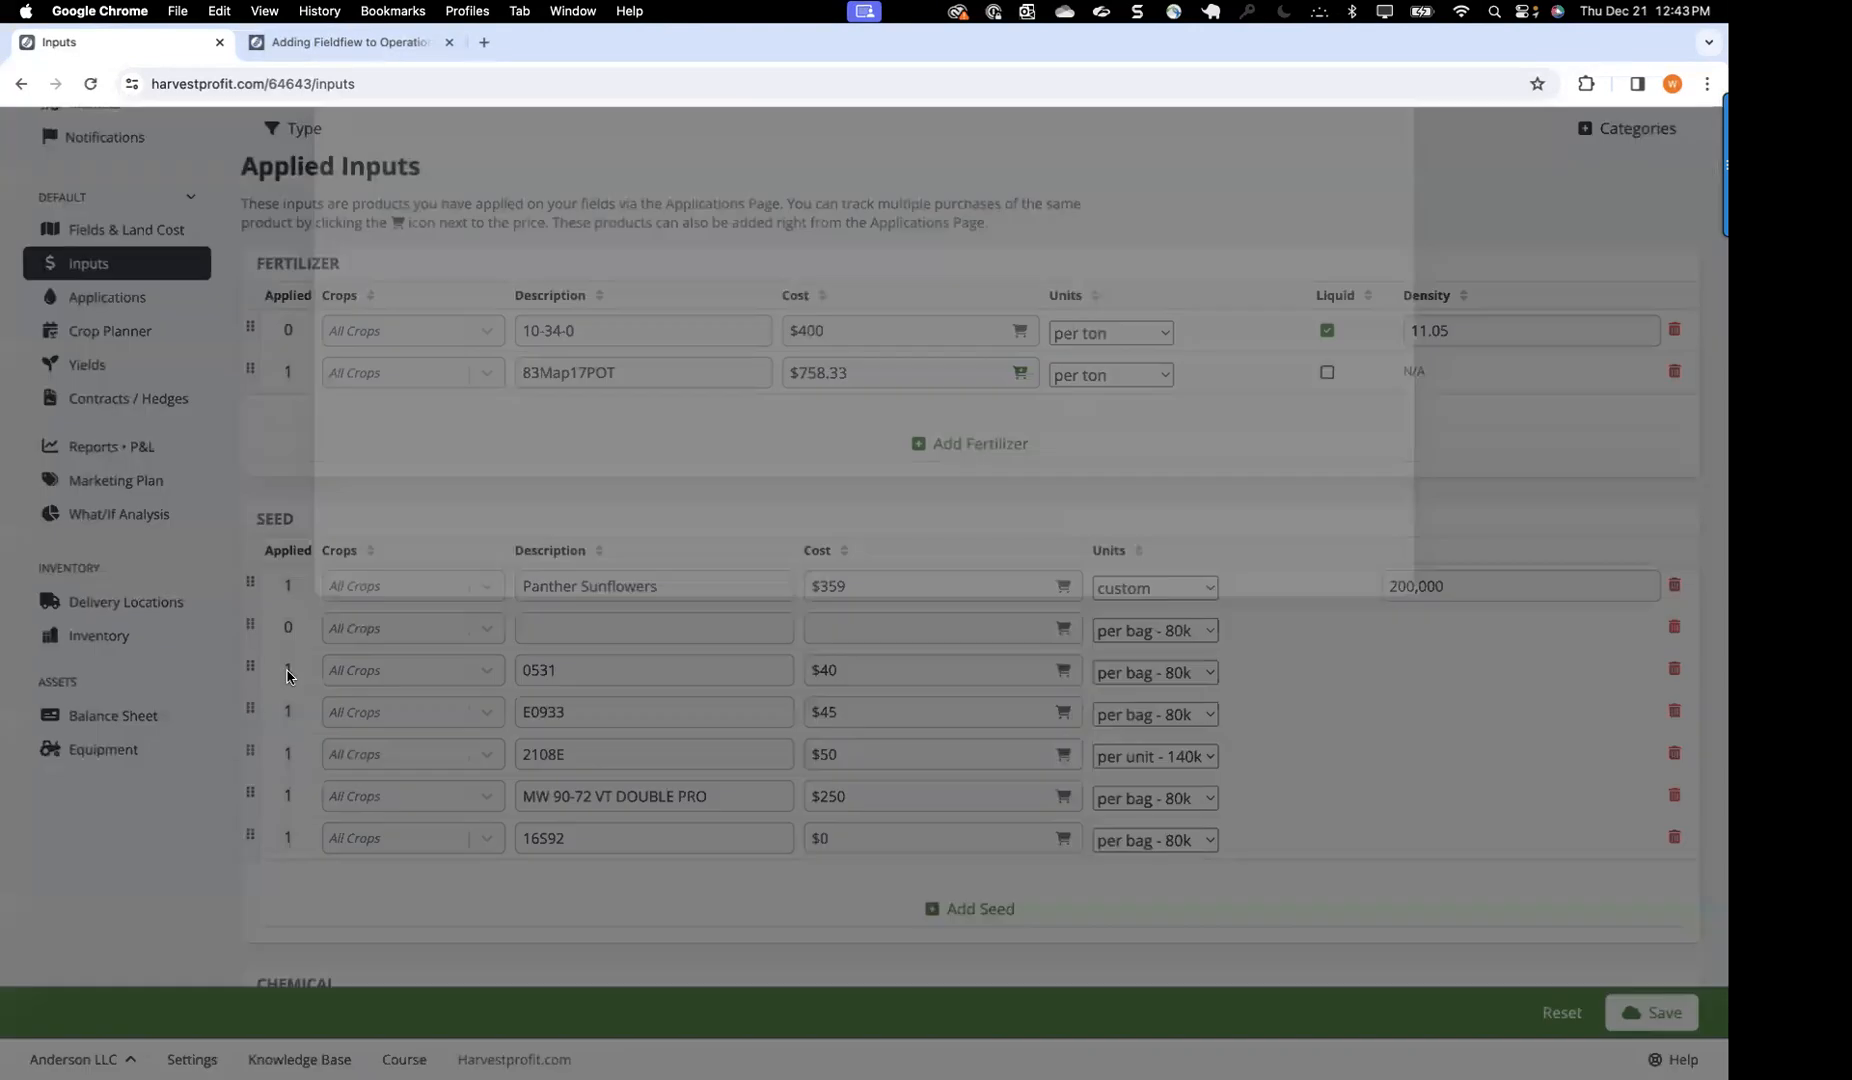
click(692, 533)
Step: Set the units of the 0531 seed to per unit - 140k and try to save the inputs
click(1162, 680)
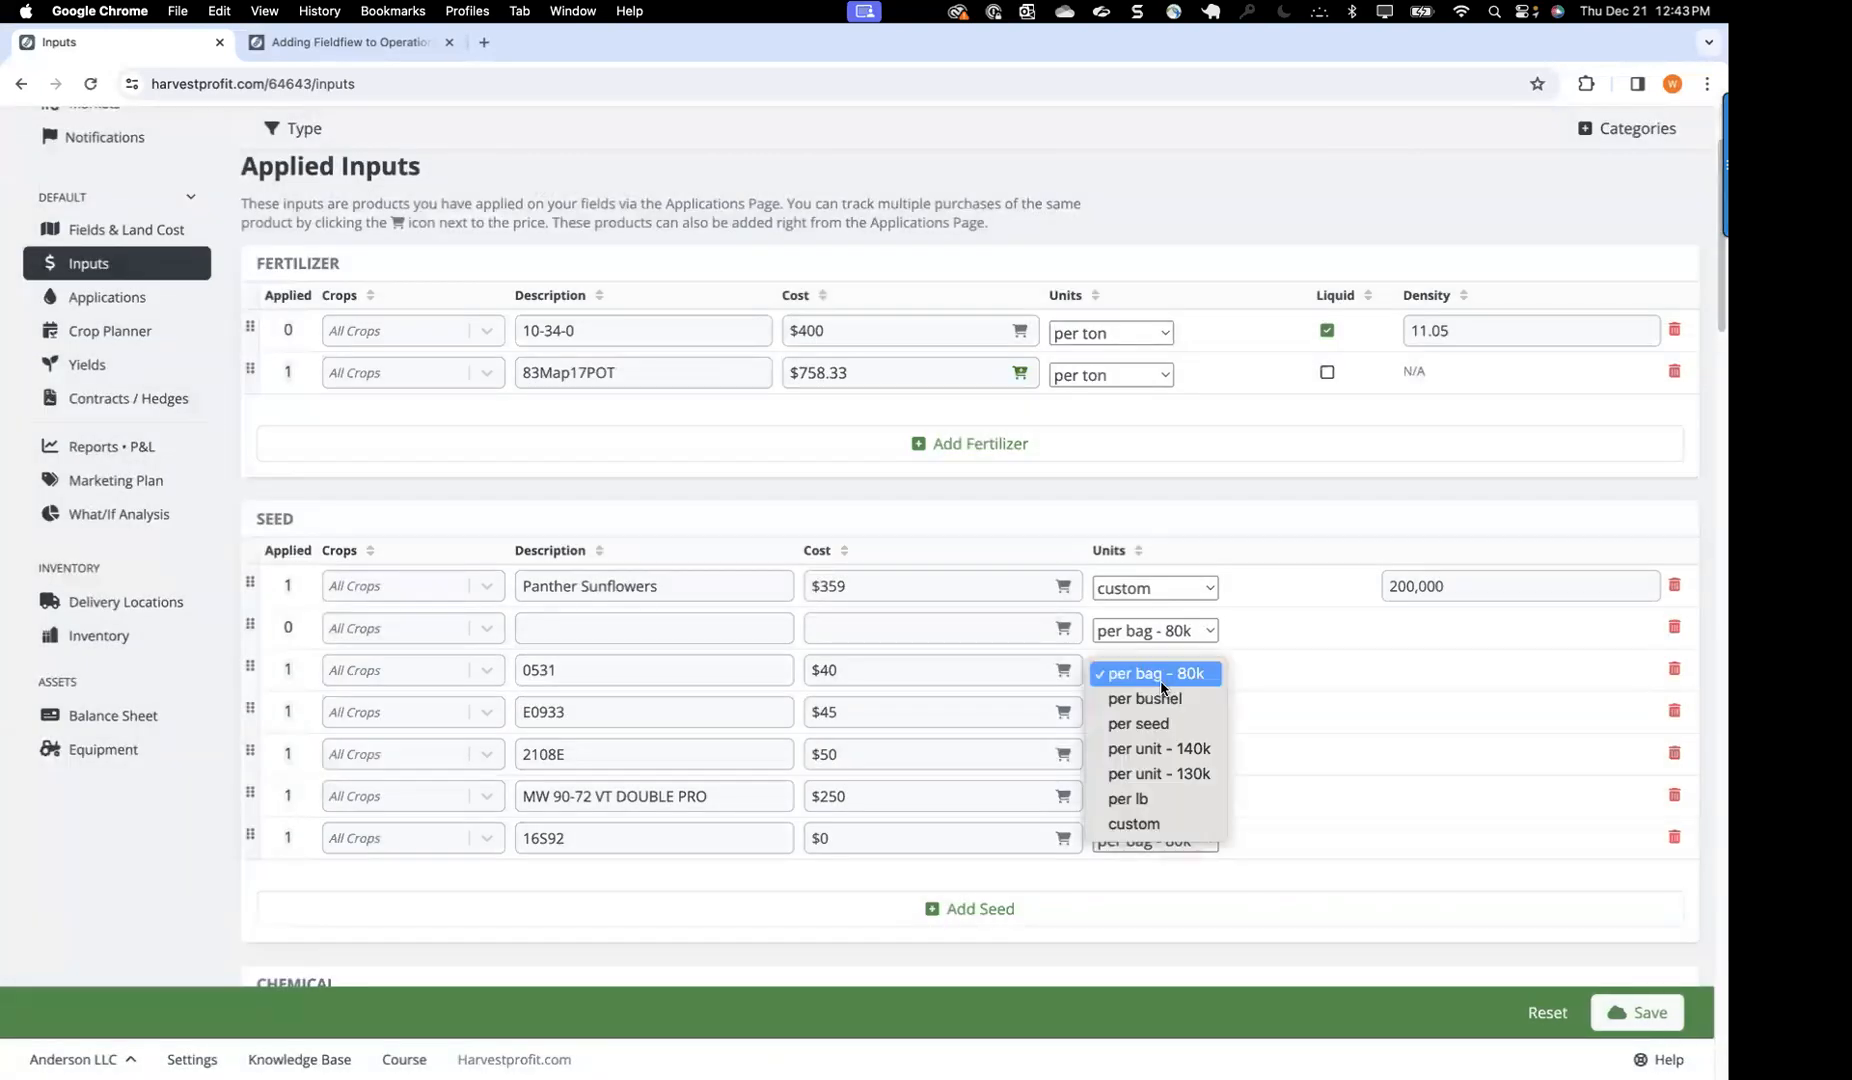
click(1178, 749)
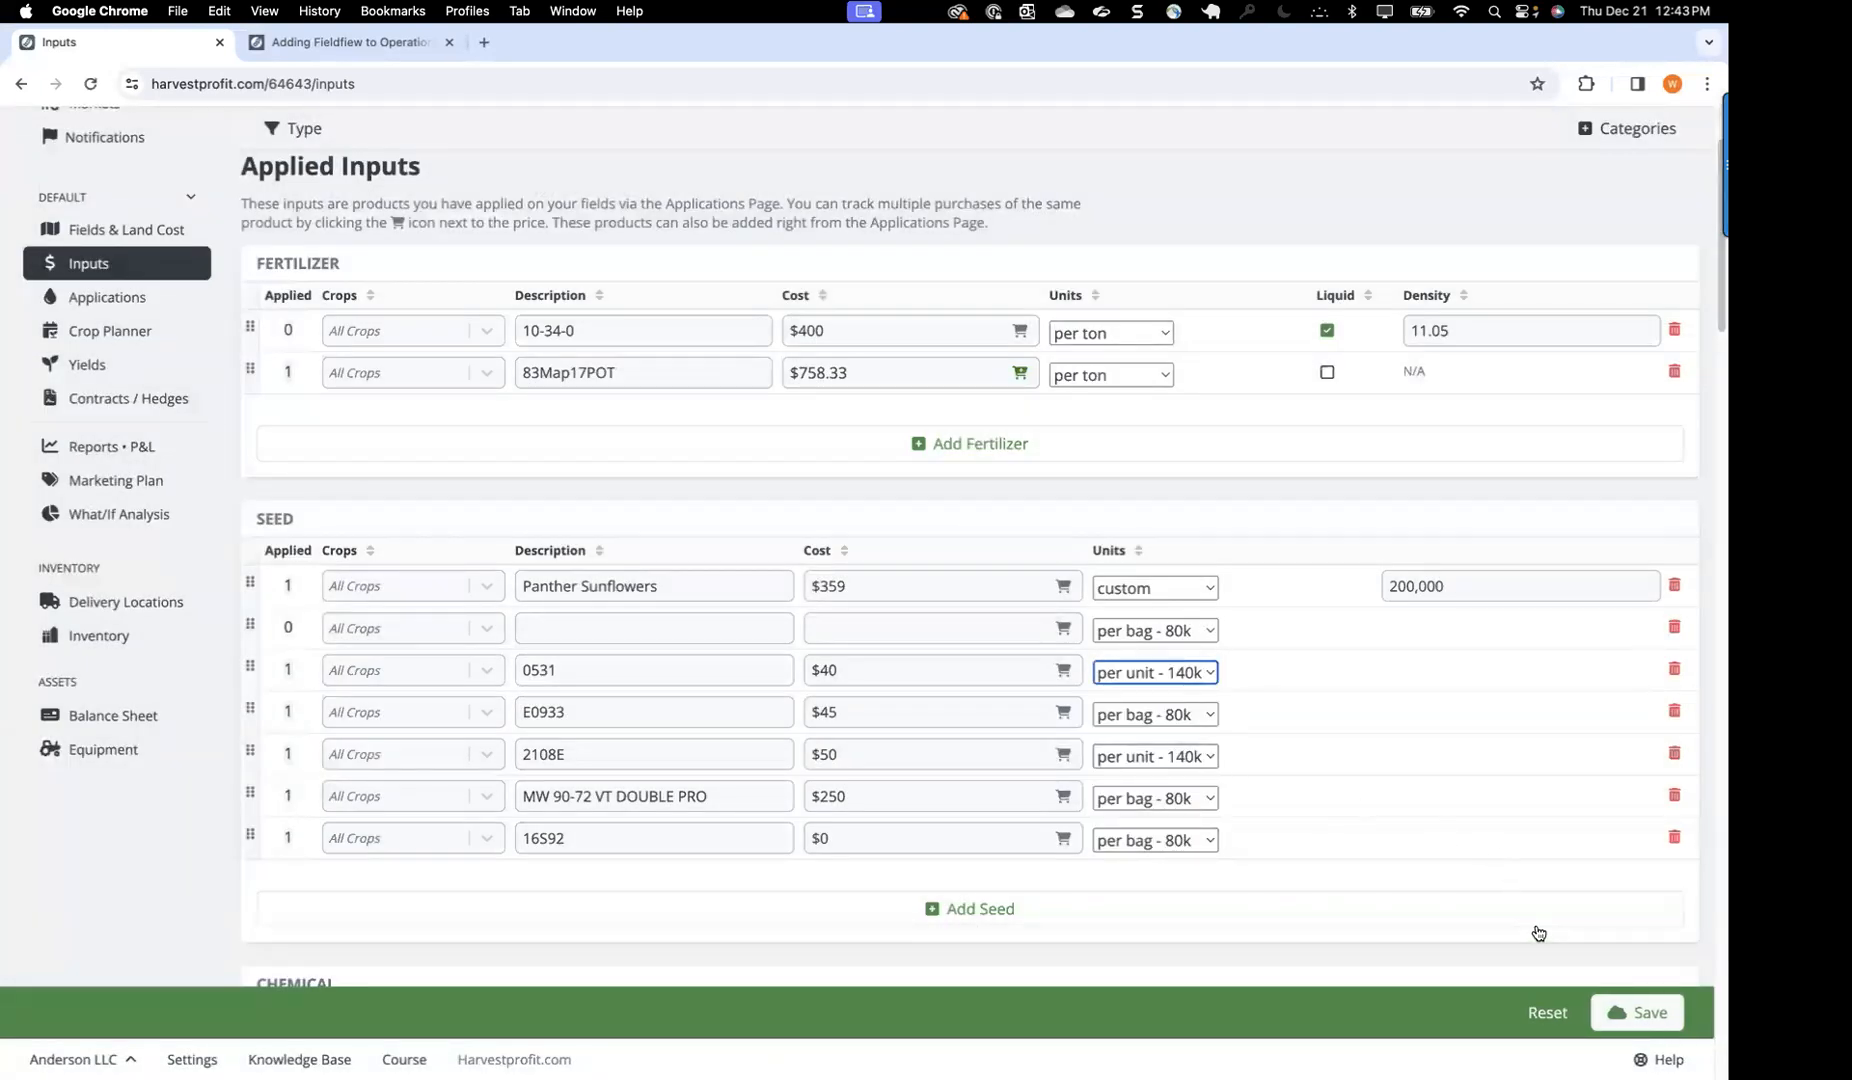
click(1620, 1012)
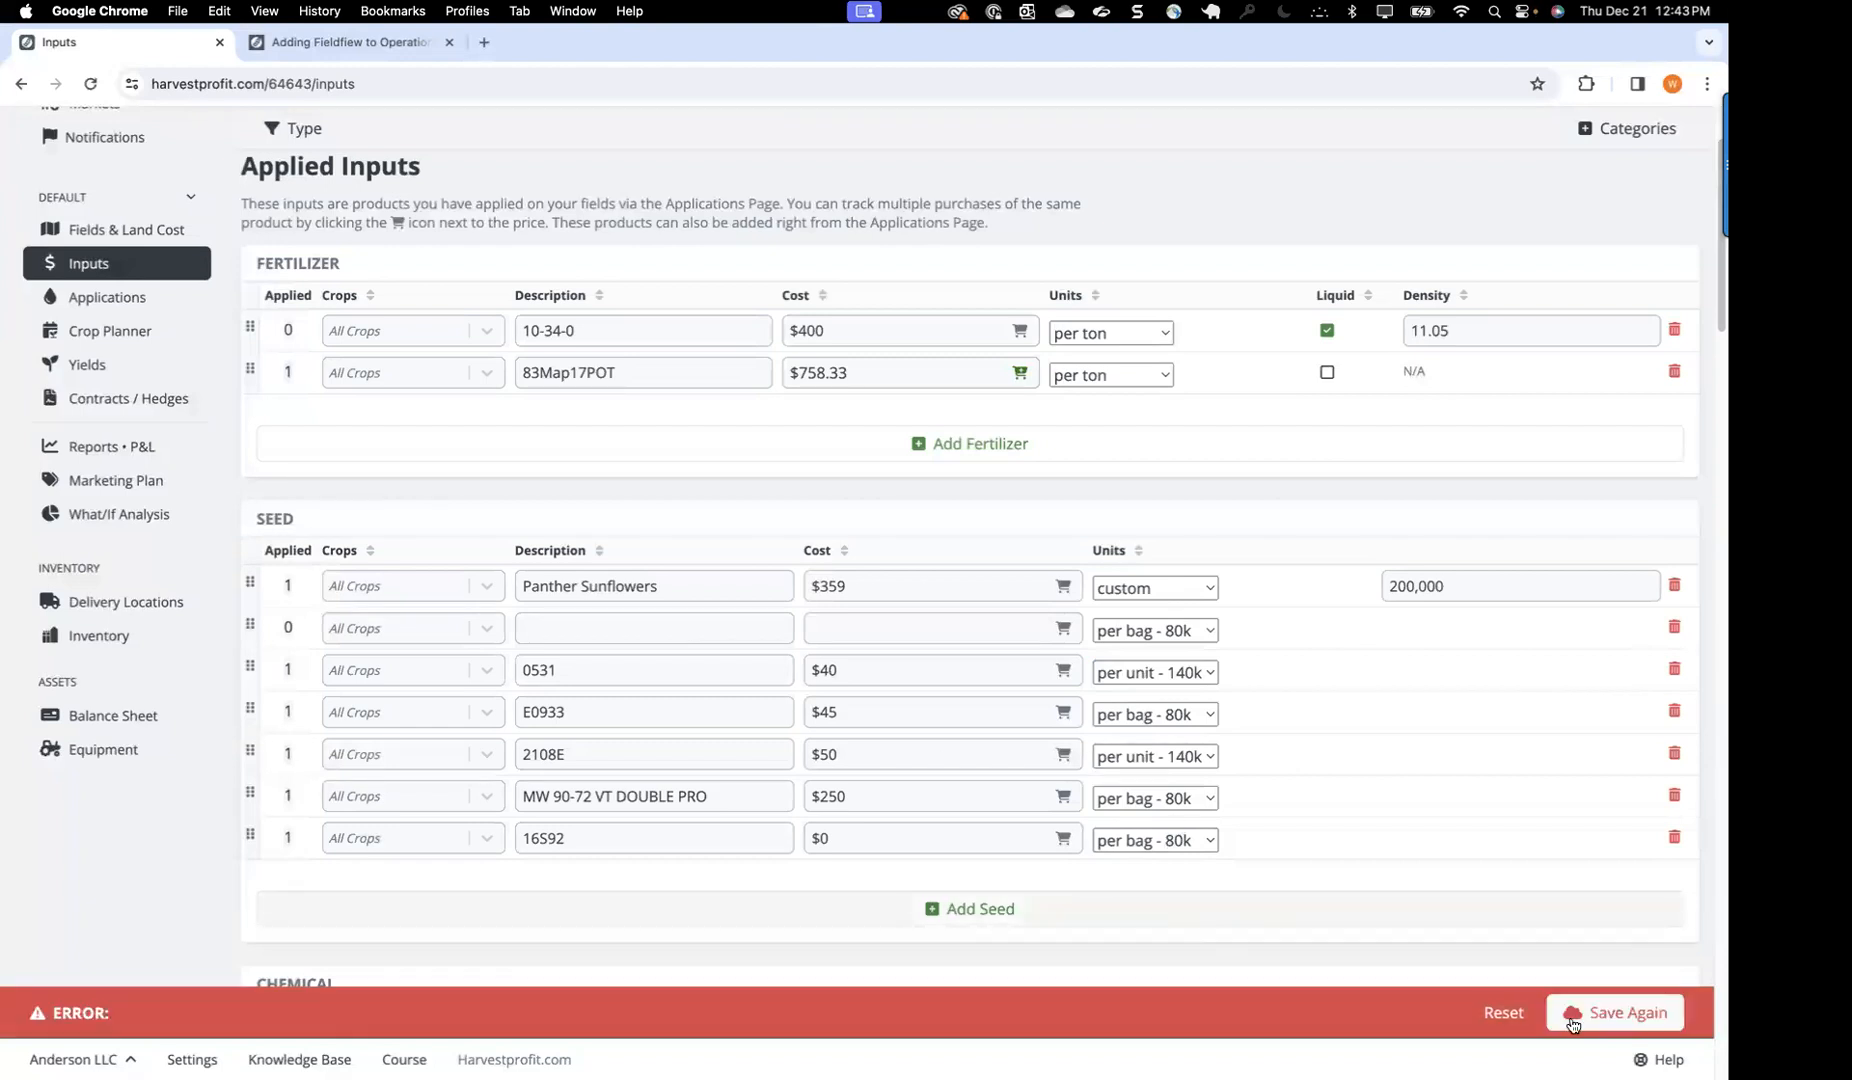
Step: Retry saving the inputs and reset the unsaved changes to clear the empty seed rows
click(1575, 1013)
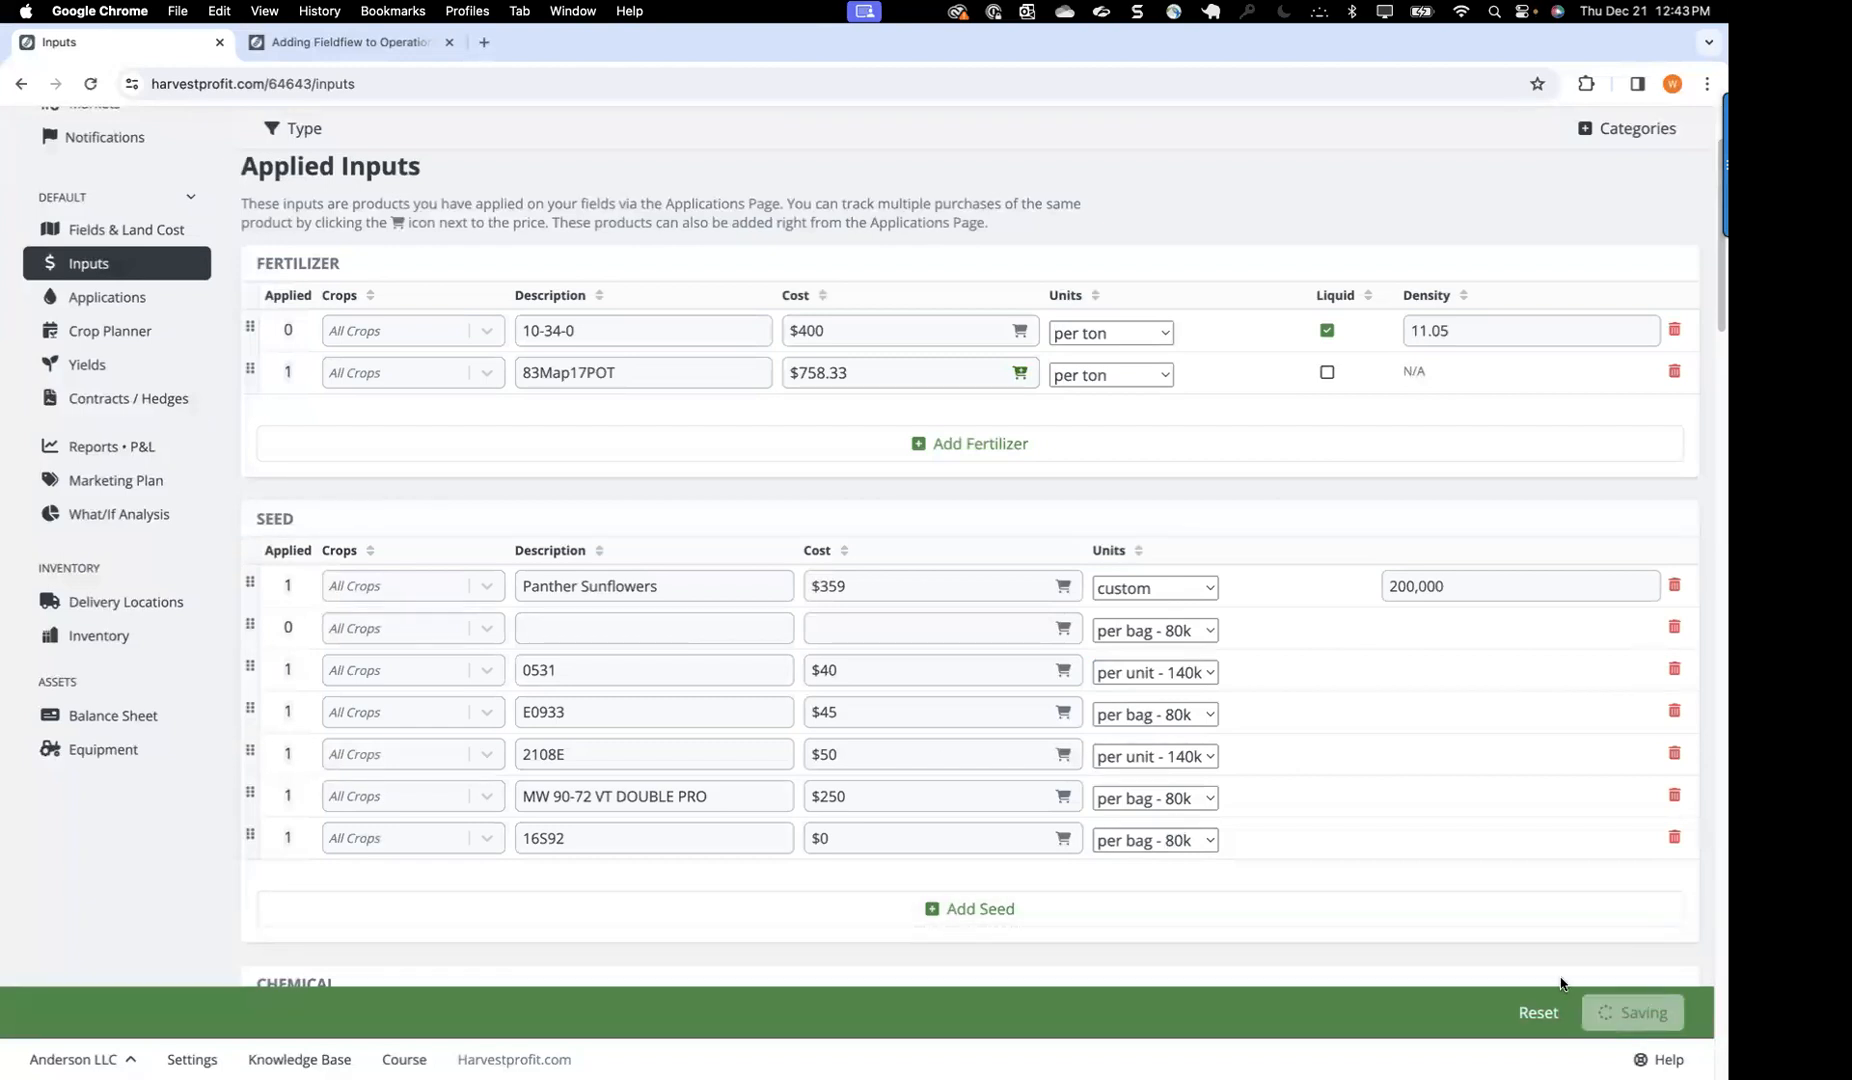
click(1478, 925)
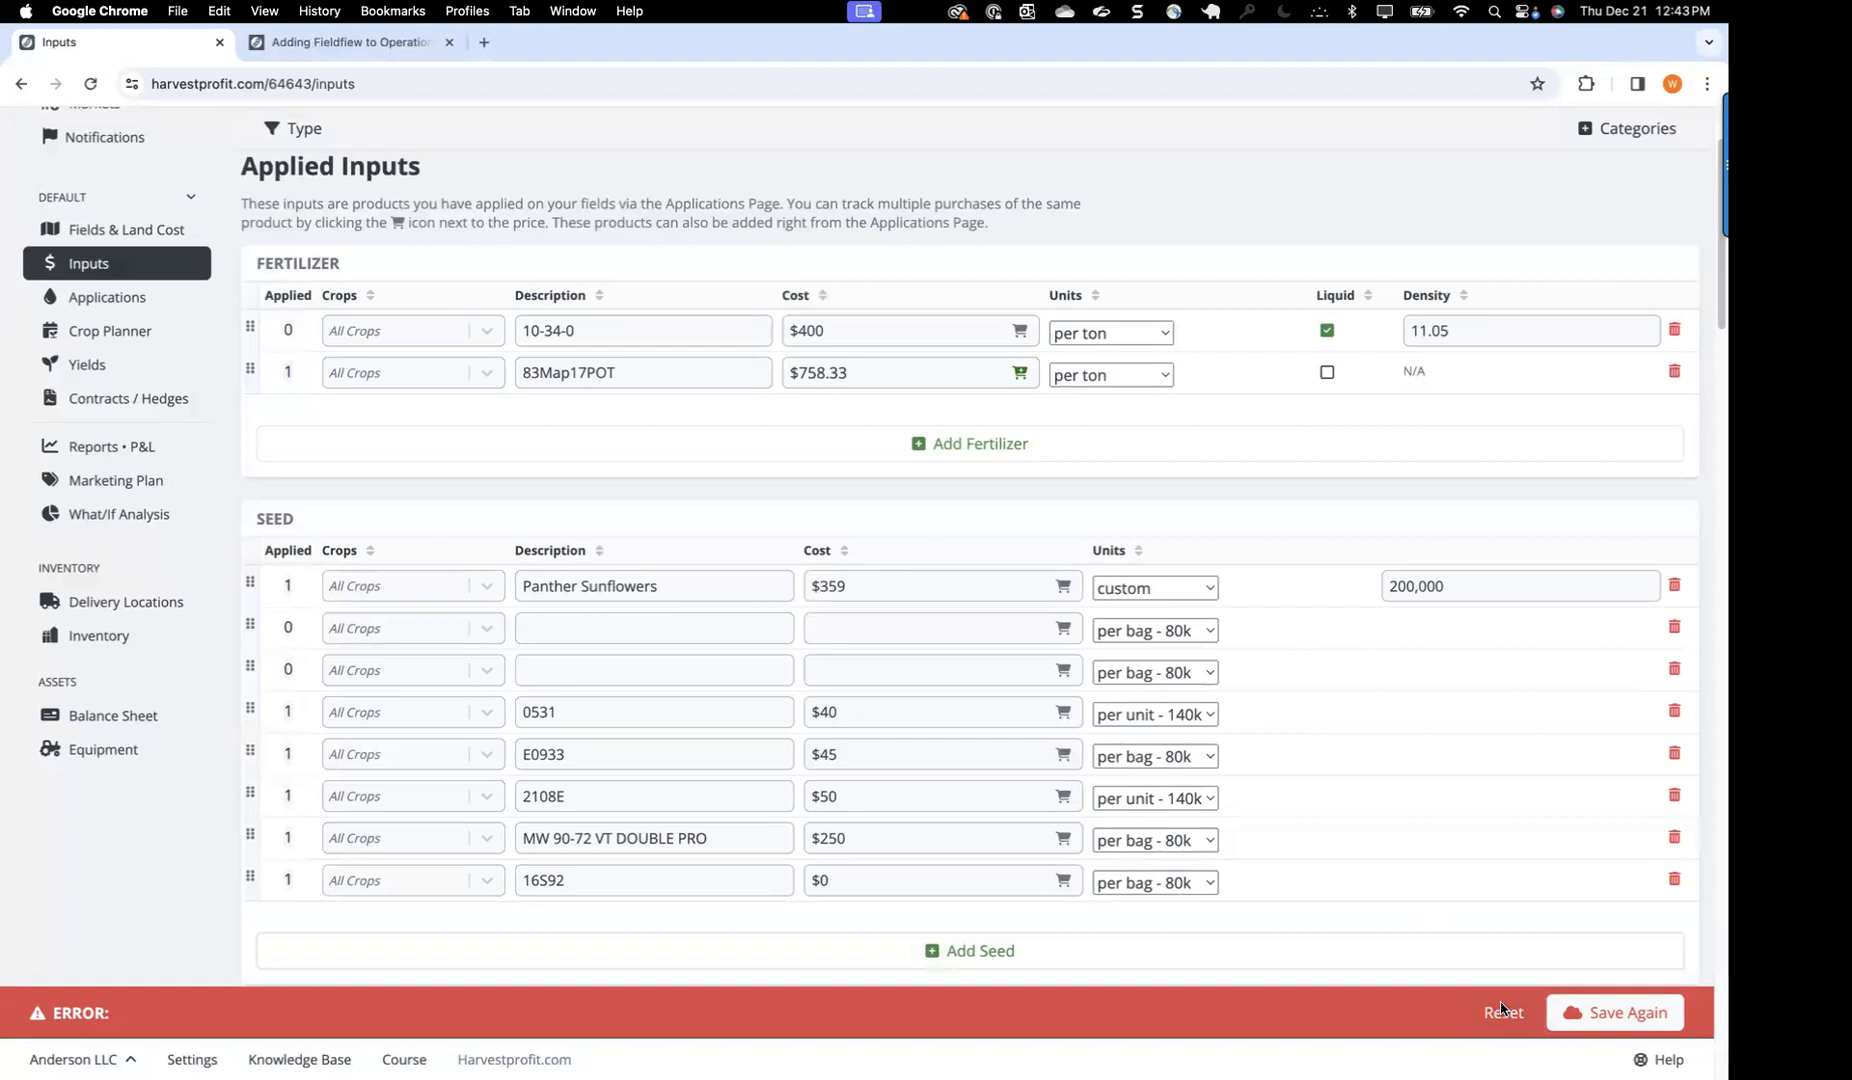
click(1502, 1012)
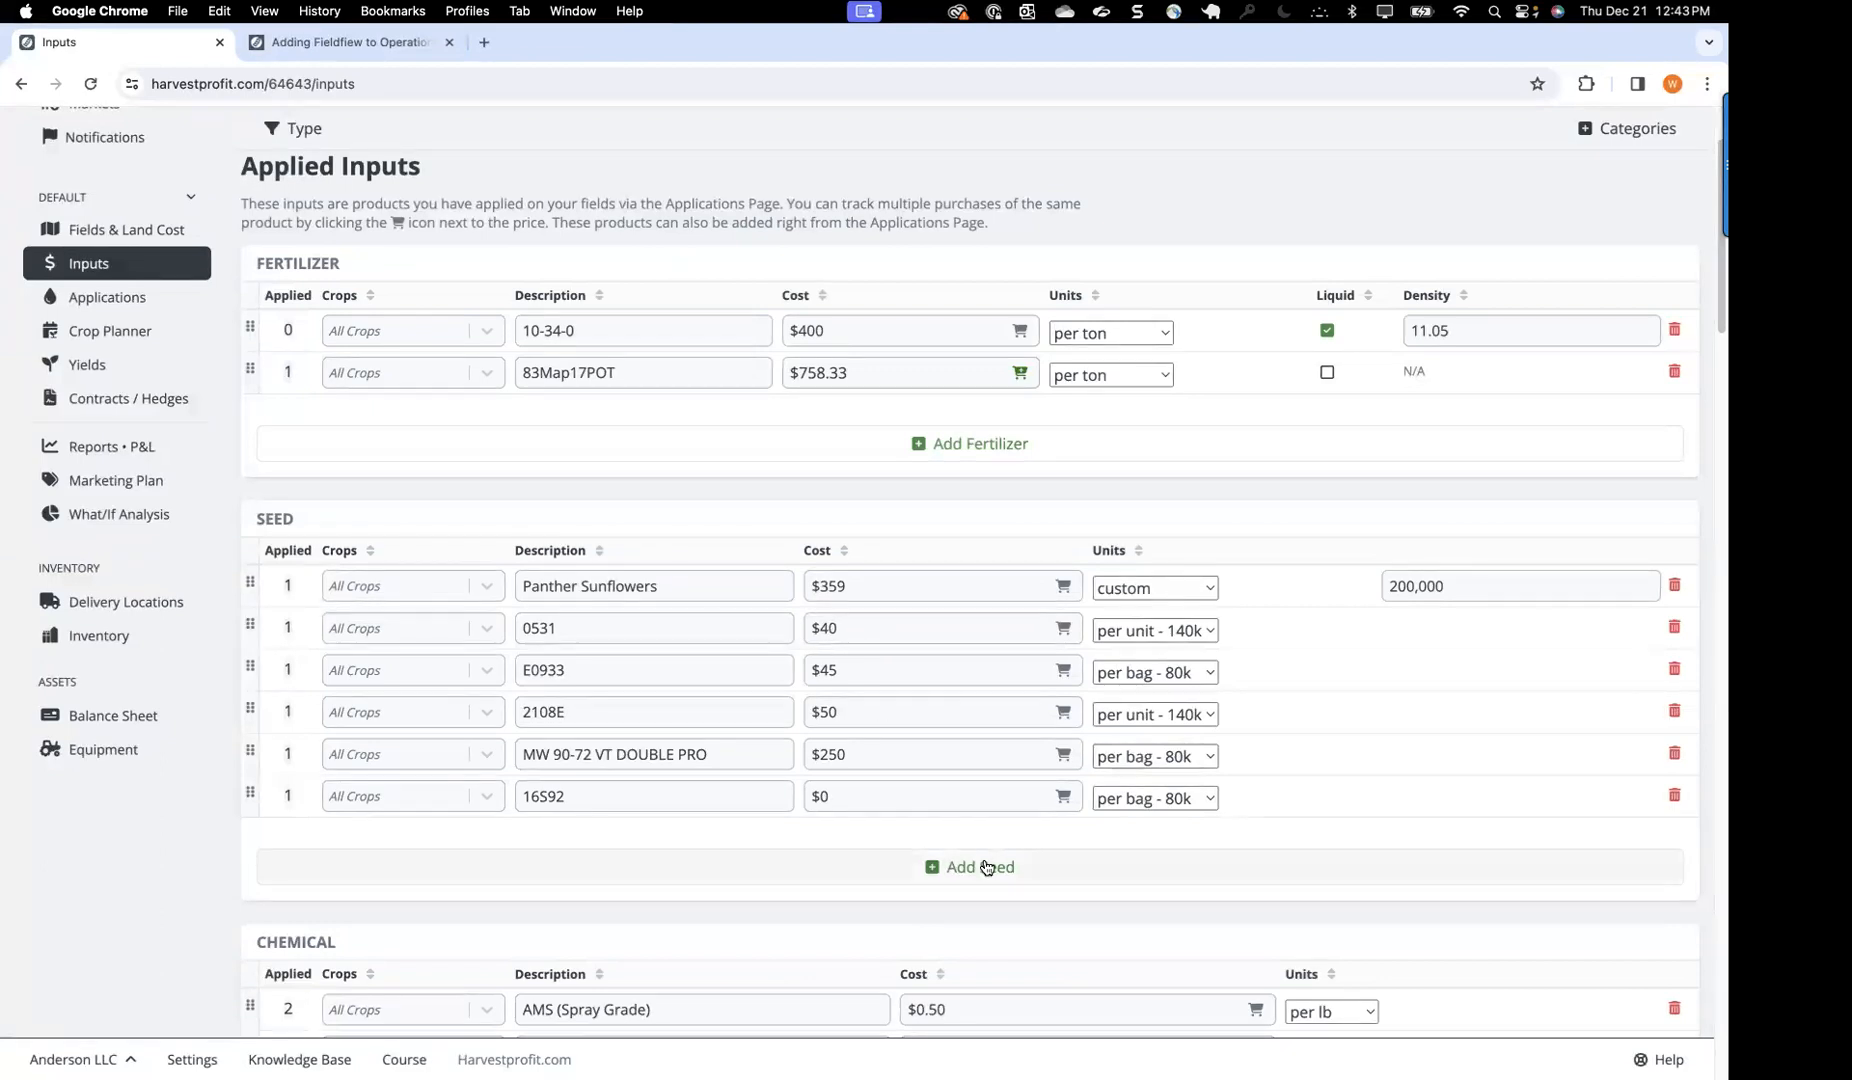
click(631, 624)
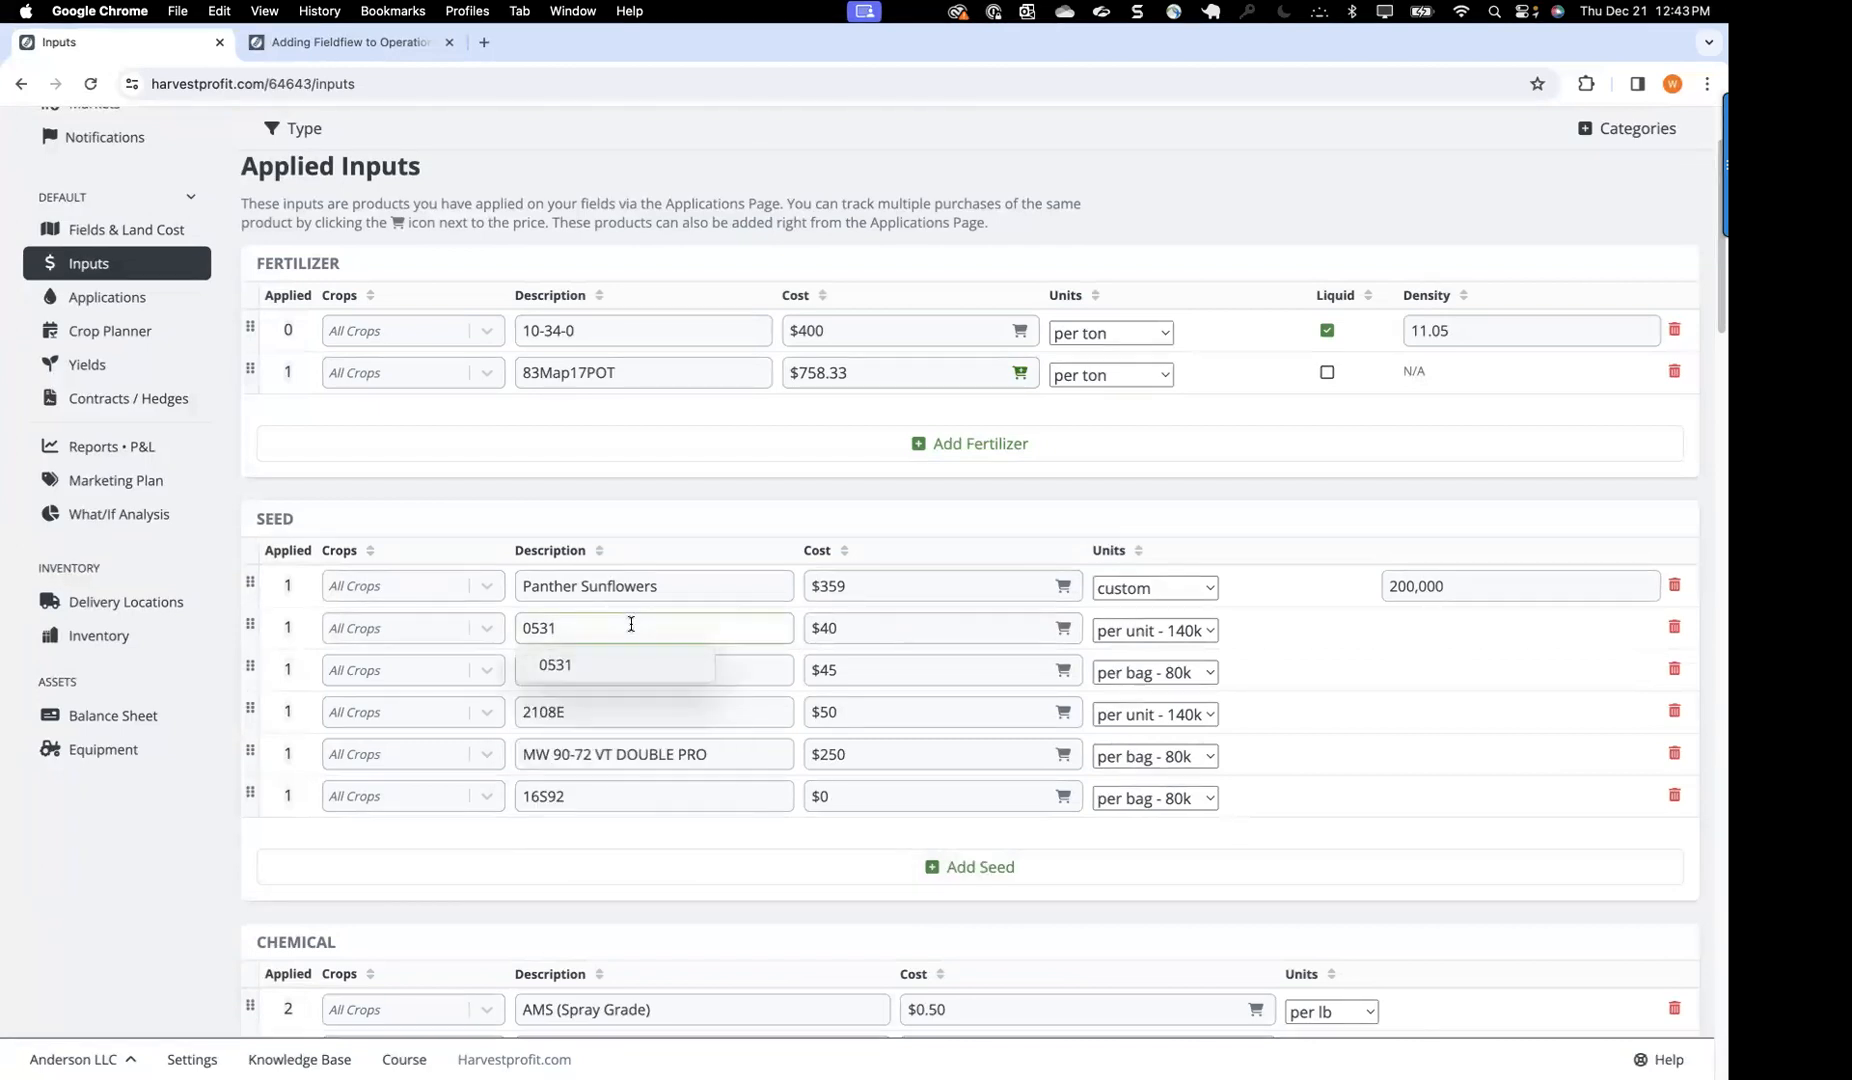
text(-)
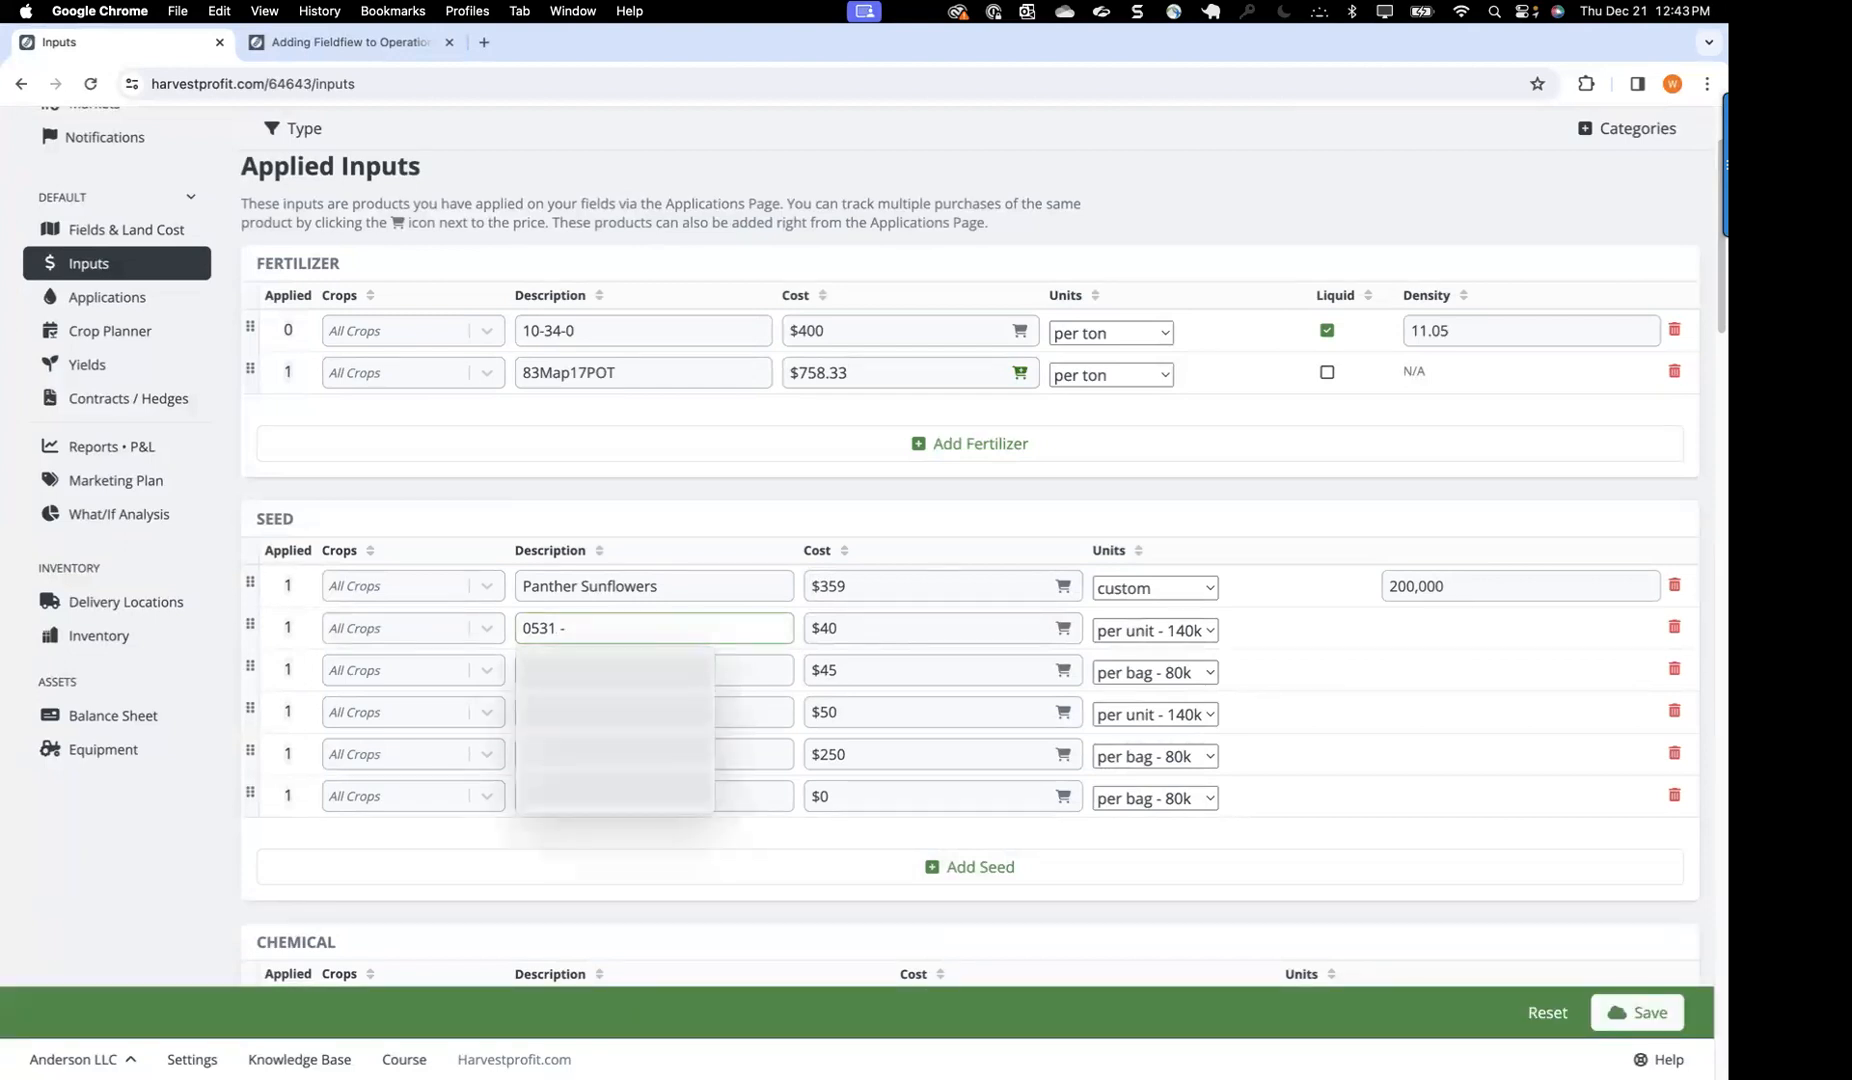
key(BackSpace)
key(BackSpace)
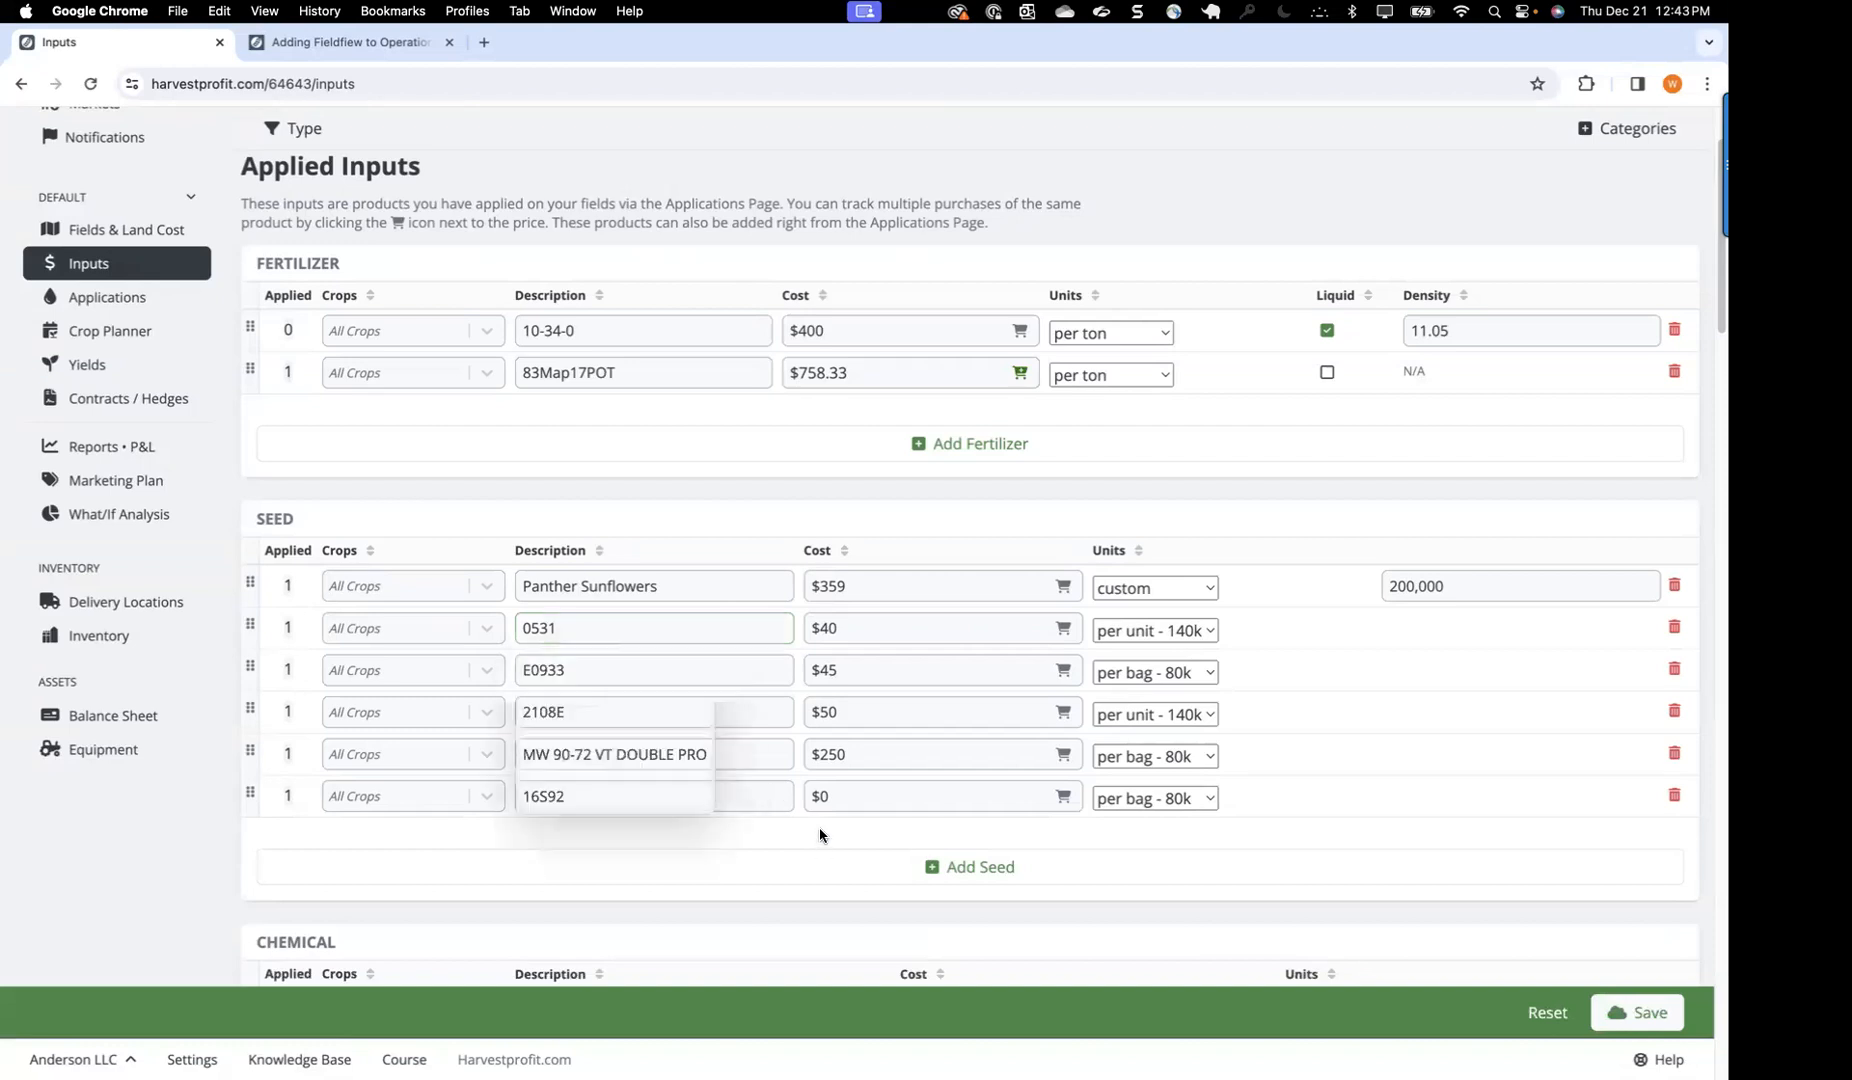
click(819, 835)
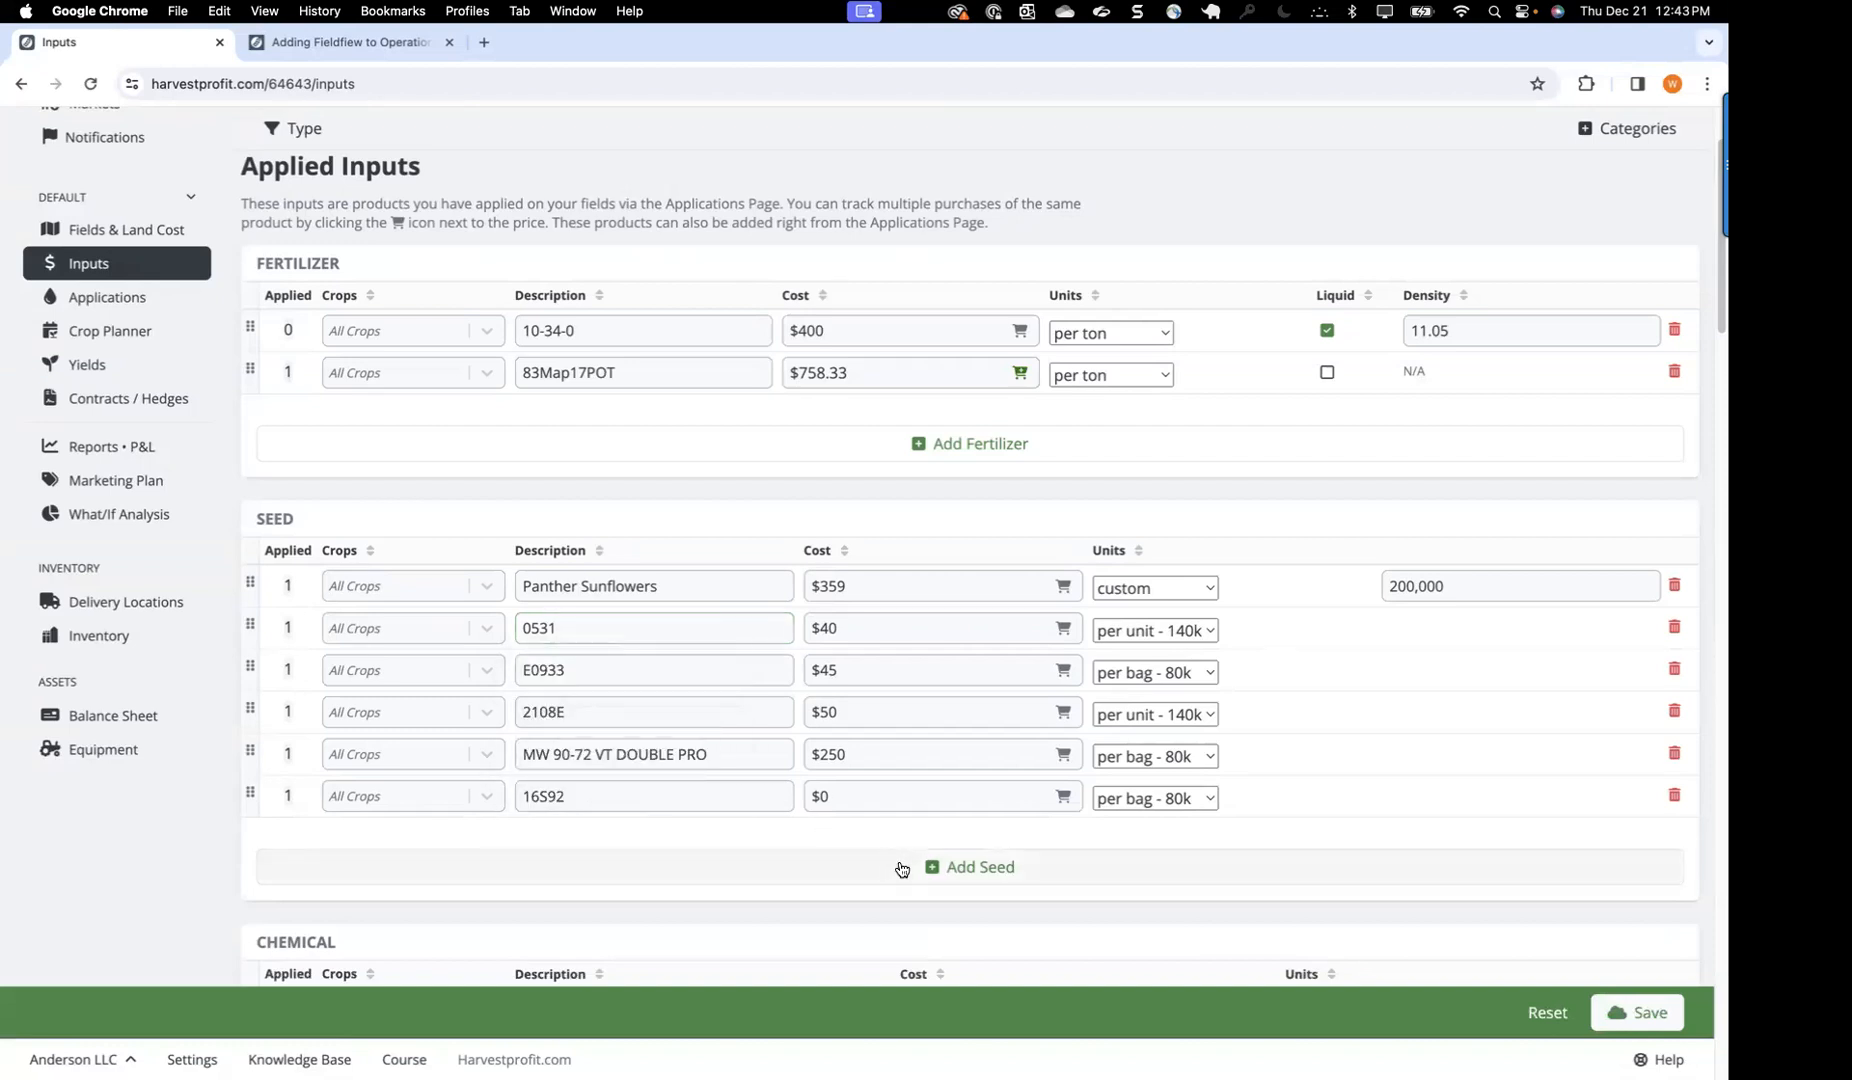
Step: Add a seed with the description 0531 - Lbs
click(902, 869)
click(544, 630)
text(0531)
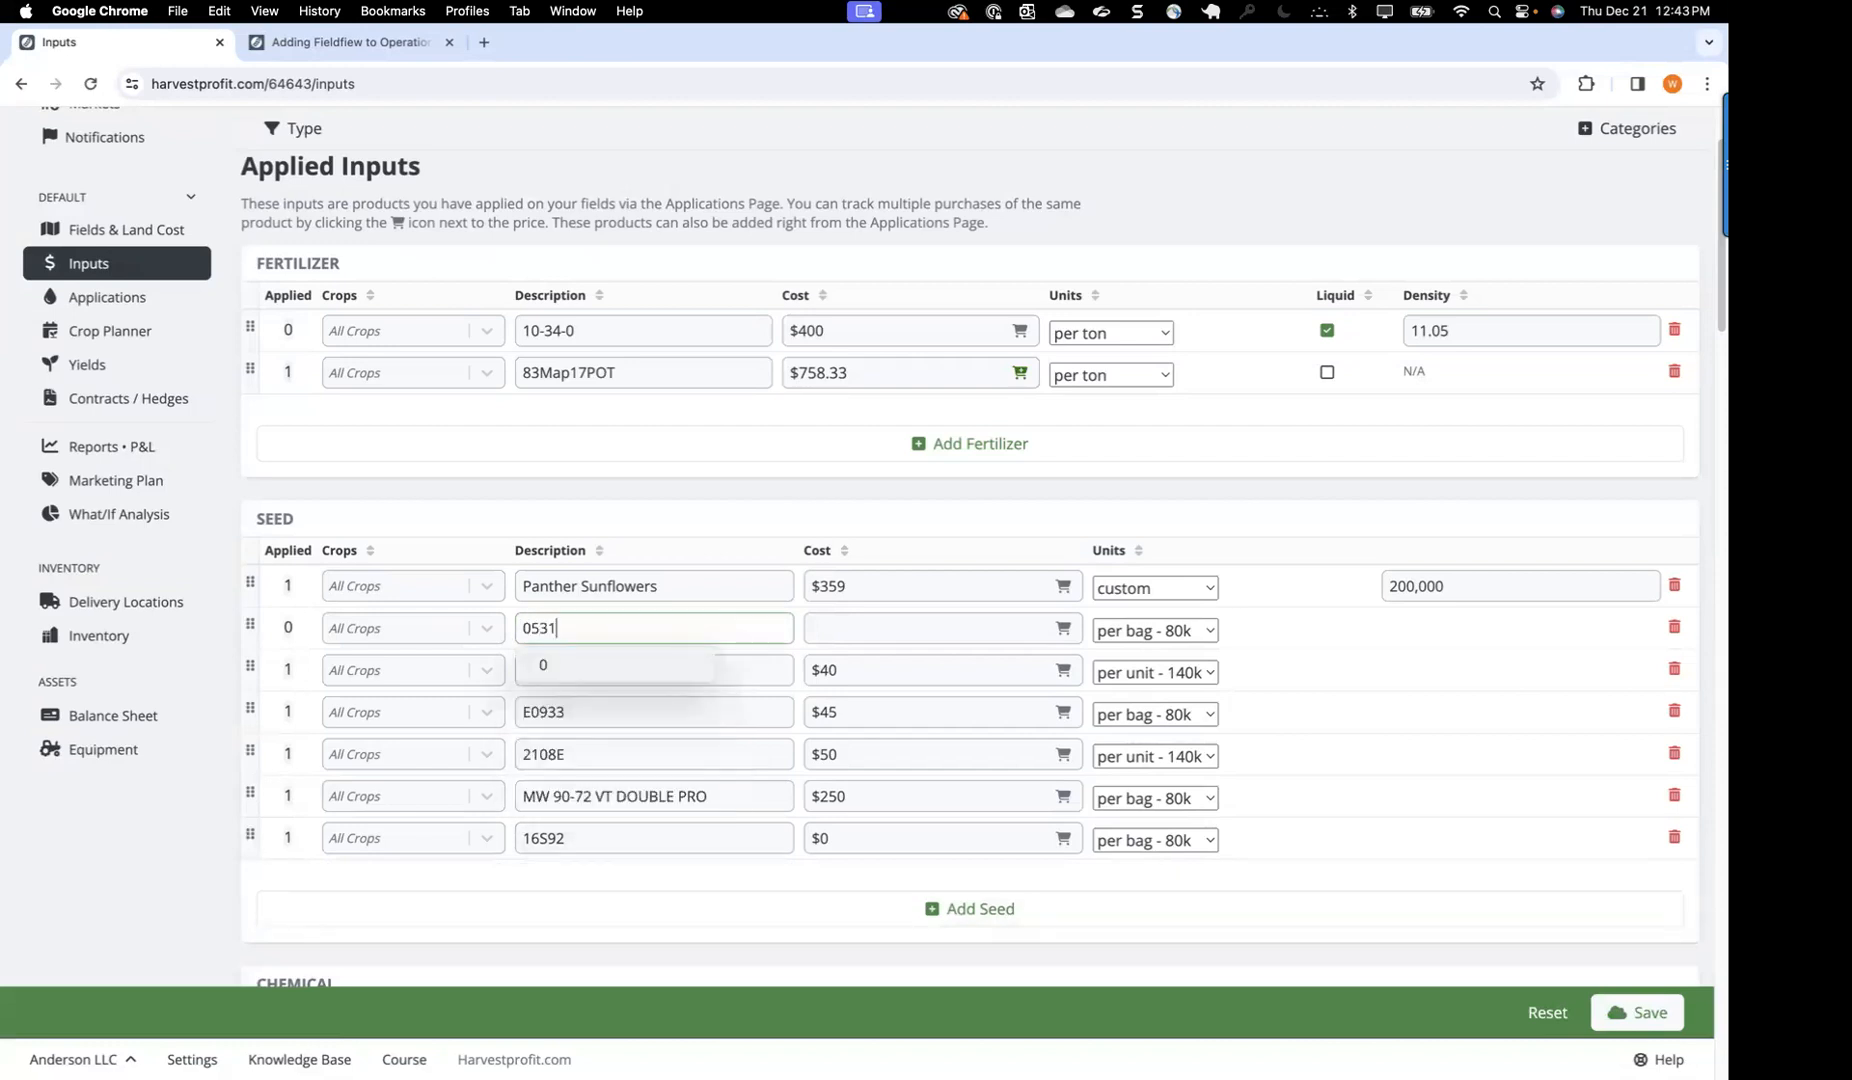
text( -)
text(Lbs)
click(797, 611)
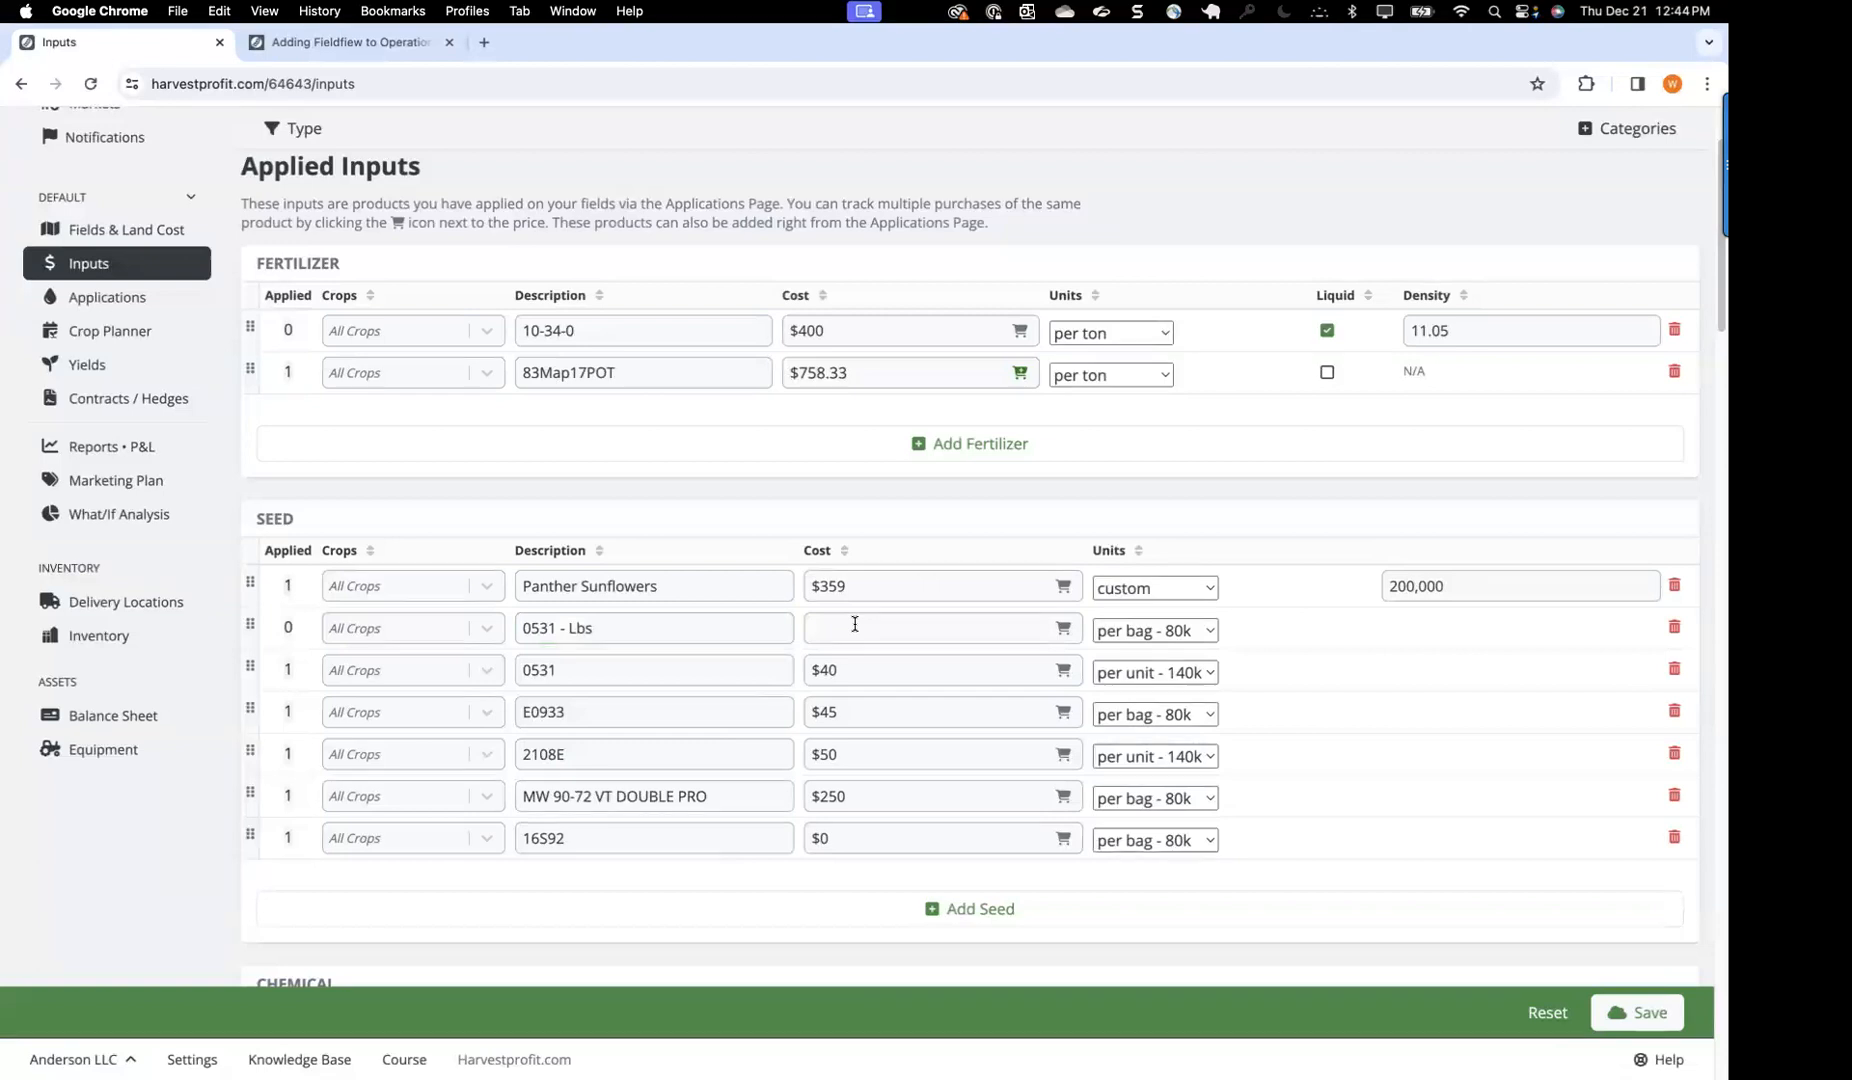
Step: Set the 0531 - Lbs seed to units per lb with a cost of $0.40 and save the inputs
click(1186, 631)
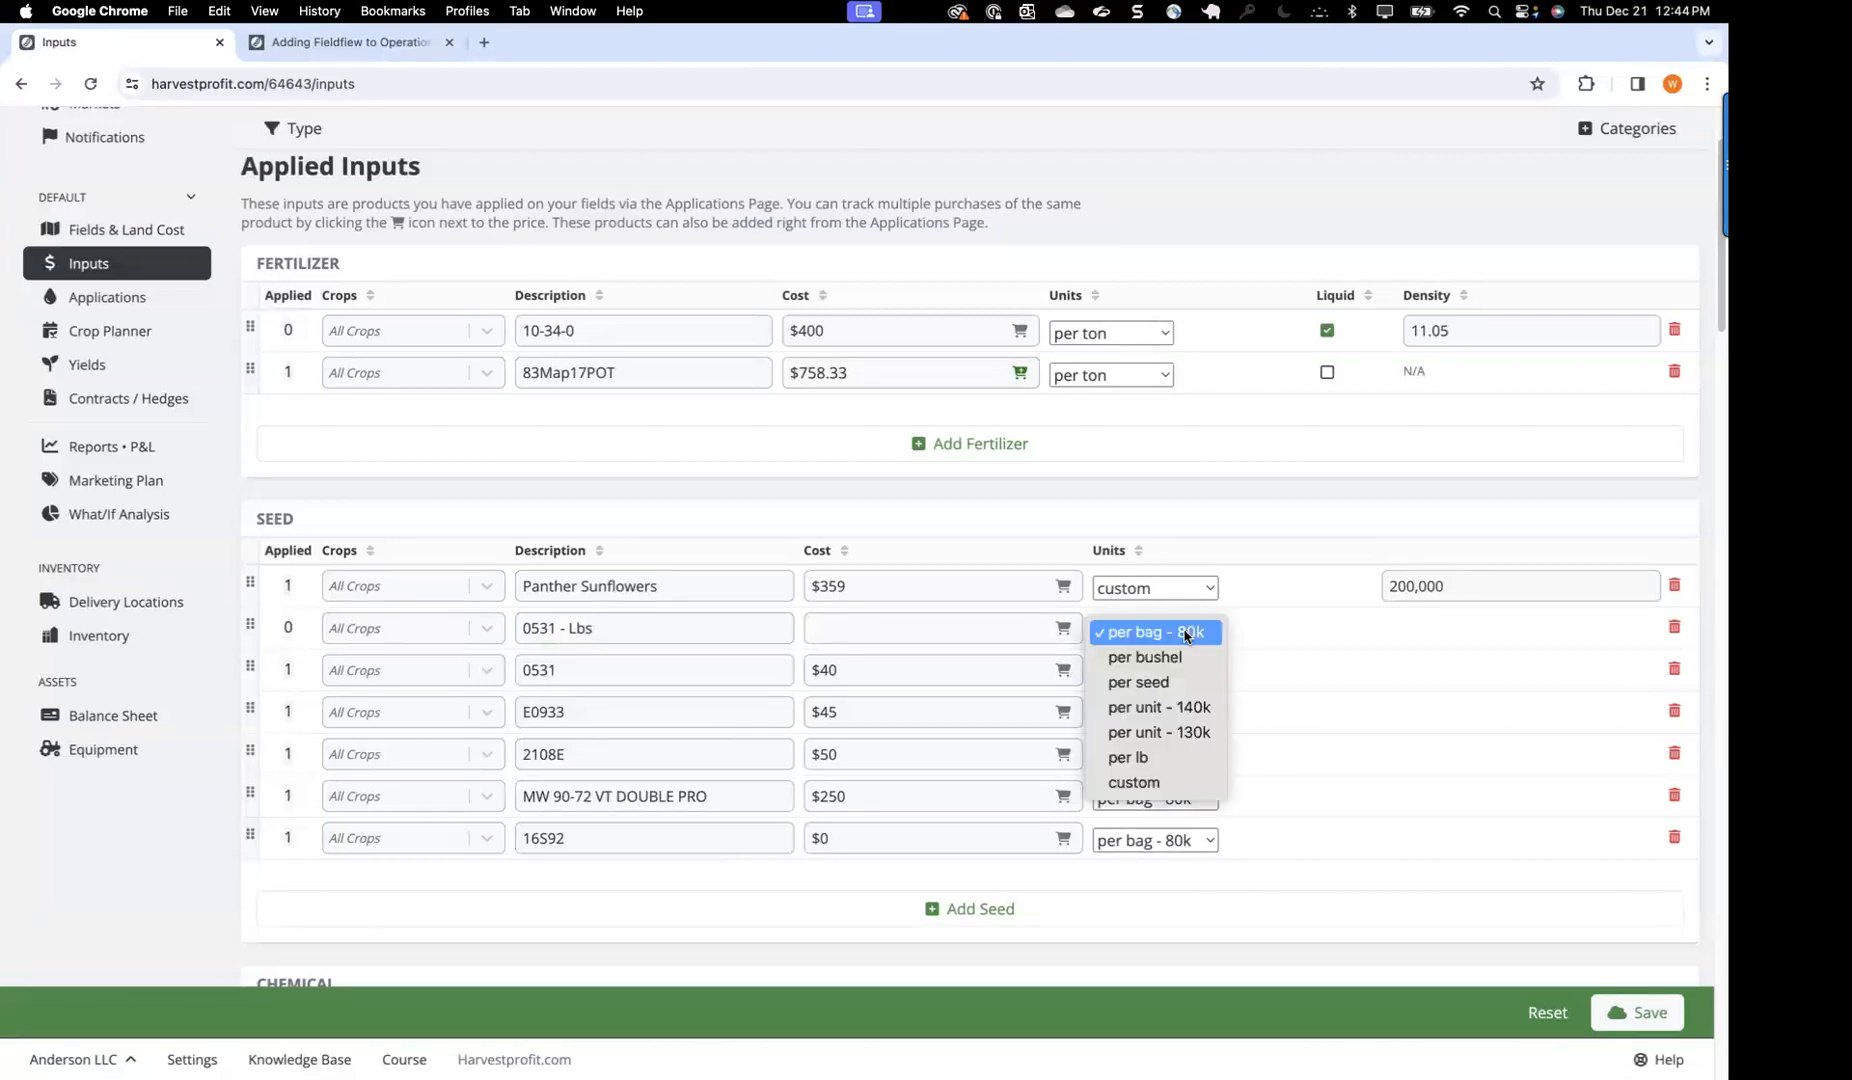
click(1163, 758)
click(1005, 627)
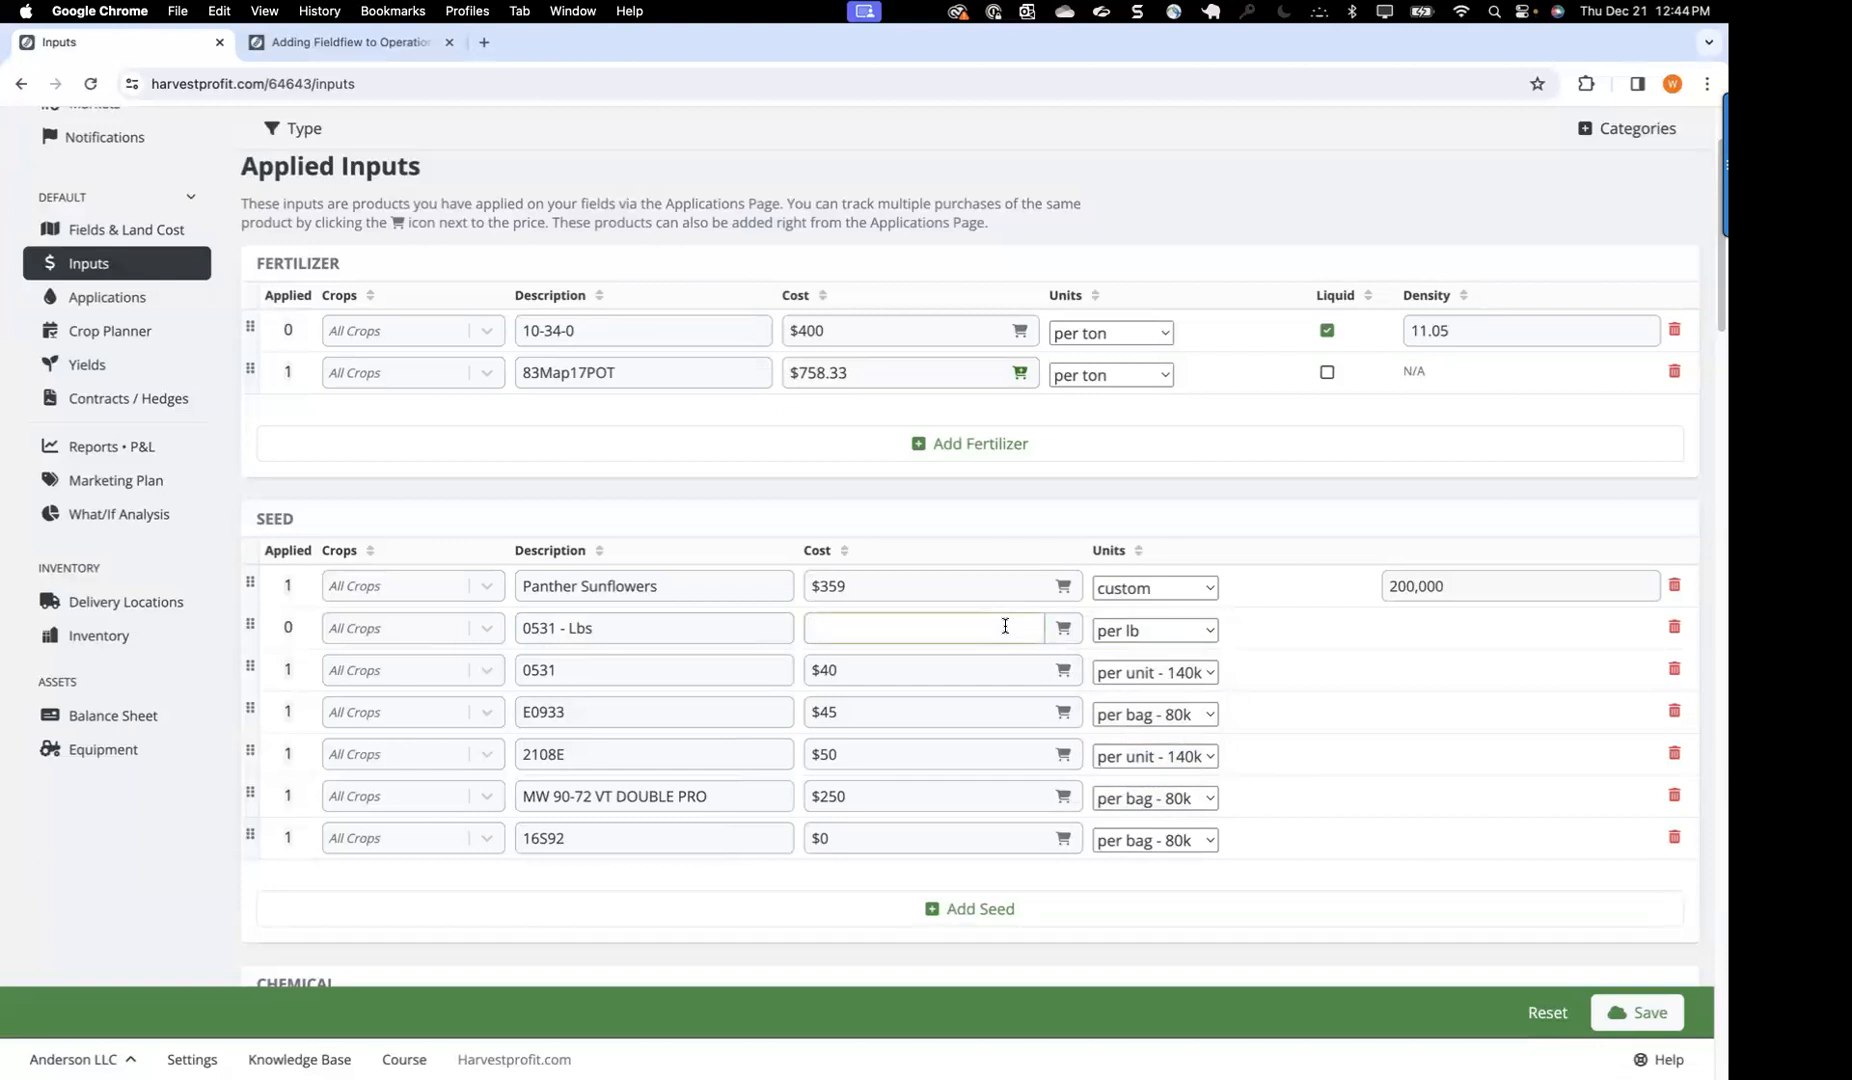
text(0.04)
key(BackSpace)
key(BackSpace)
text(4)
click(903, 497)
scroll(1033, 695, down, 2)
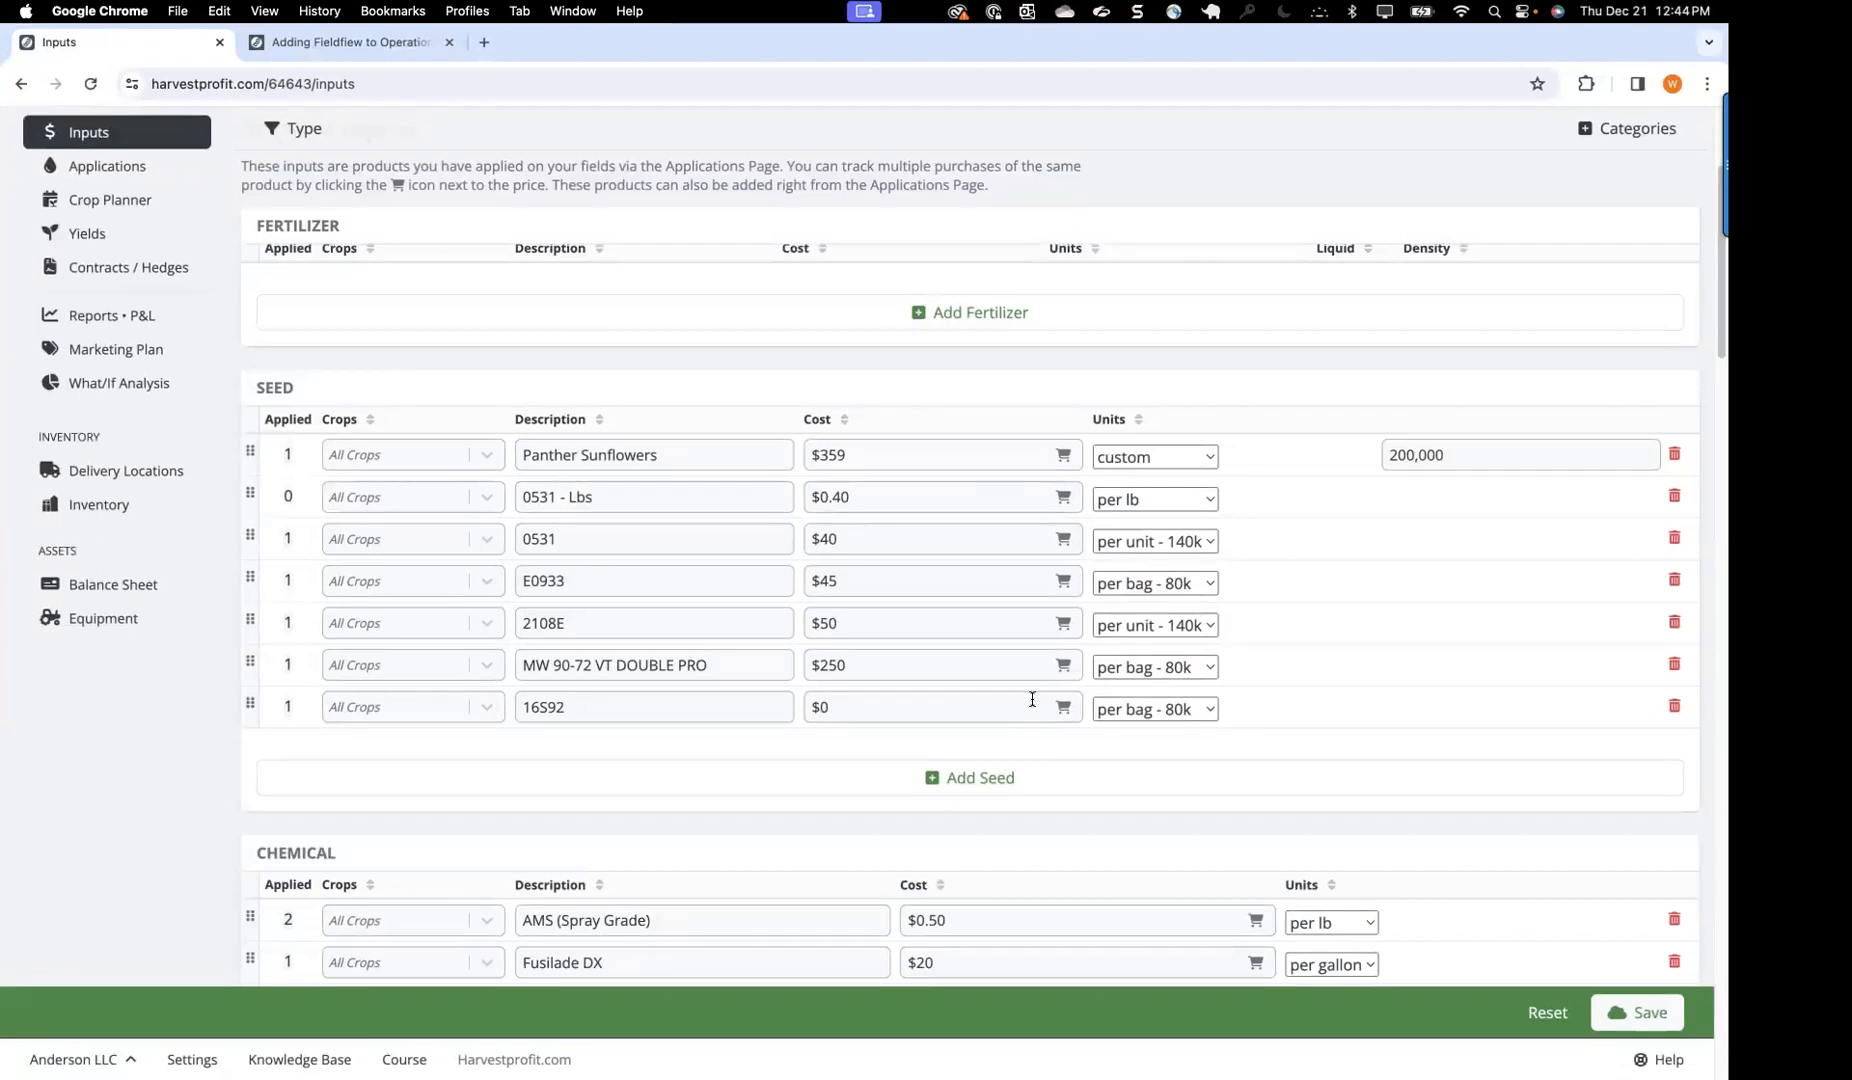
click(1640, 1013)
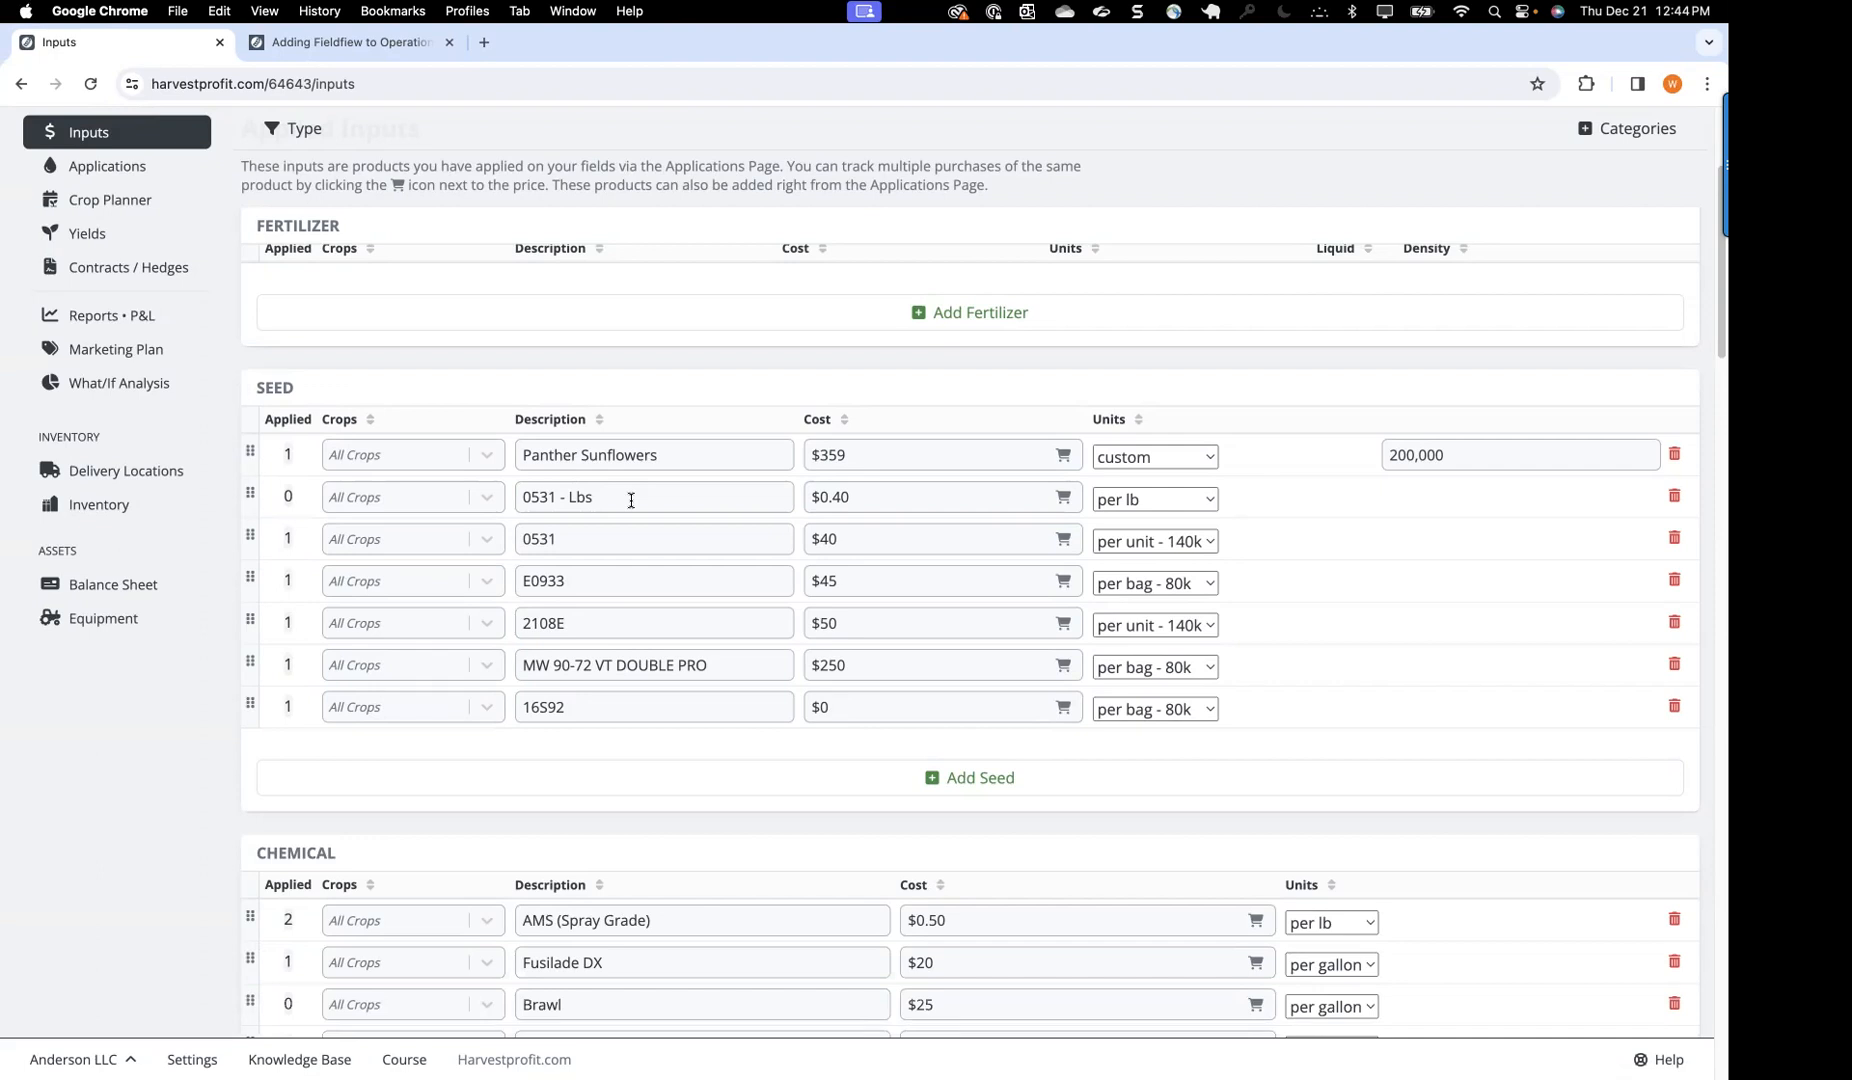
Step: Add a seed described as Wheat - Seed with units per lb and save the inputs
click(709, 790)
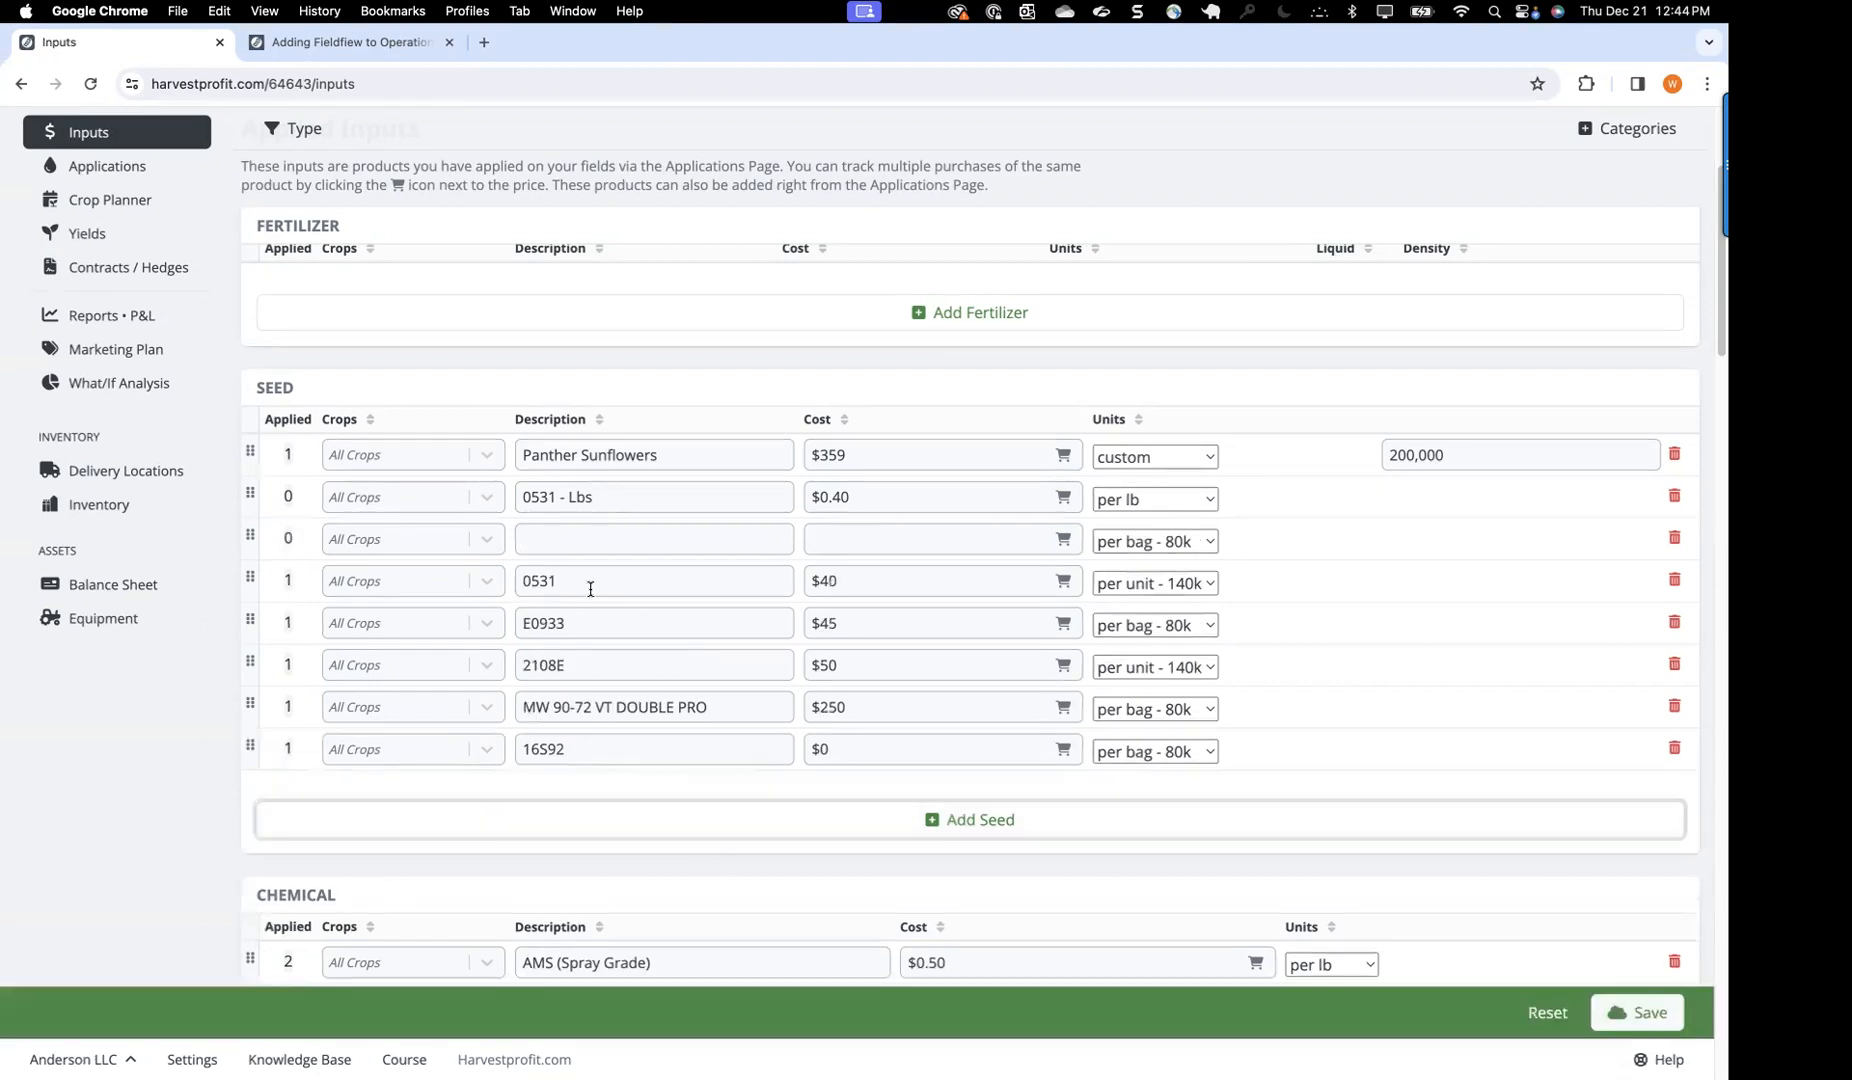
click(568, 540)
text(Wheat)
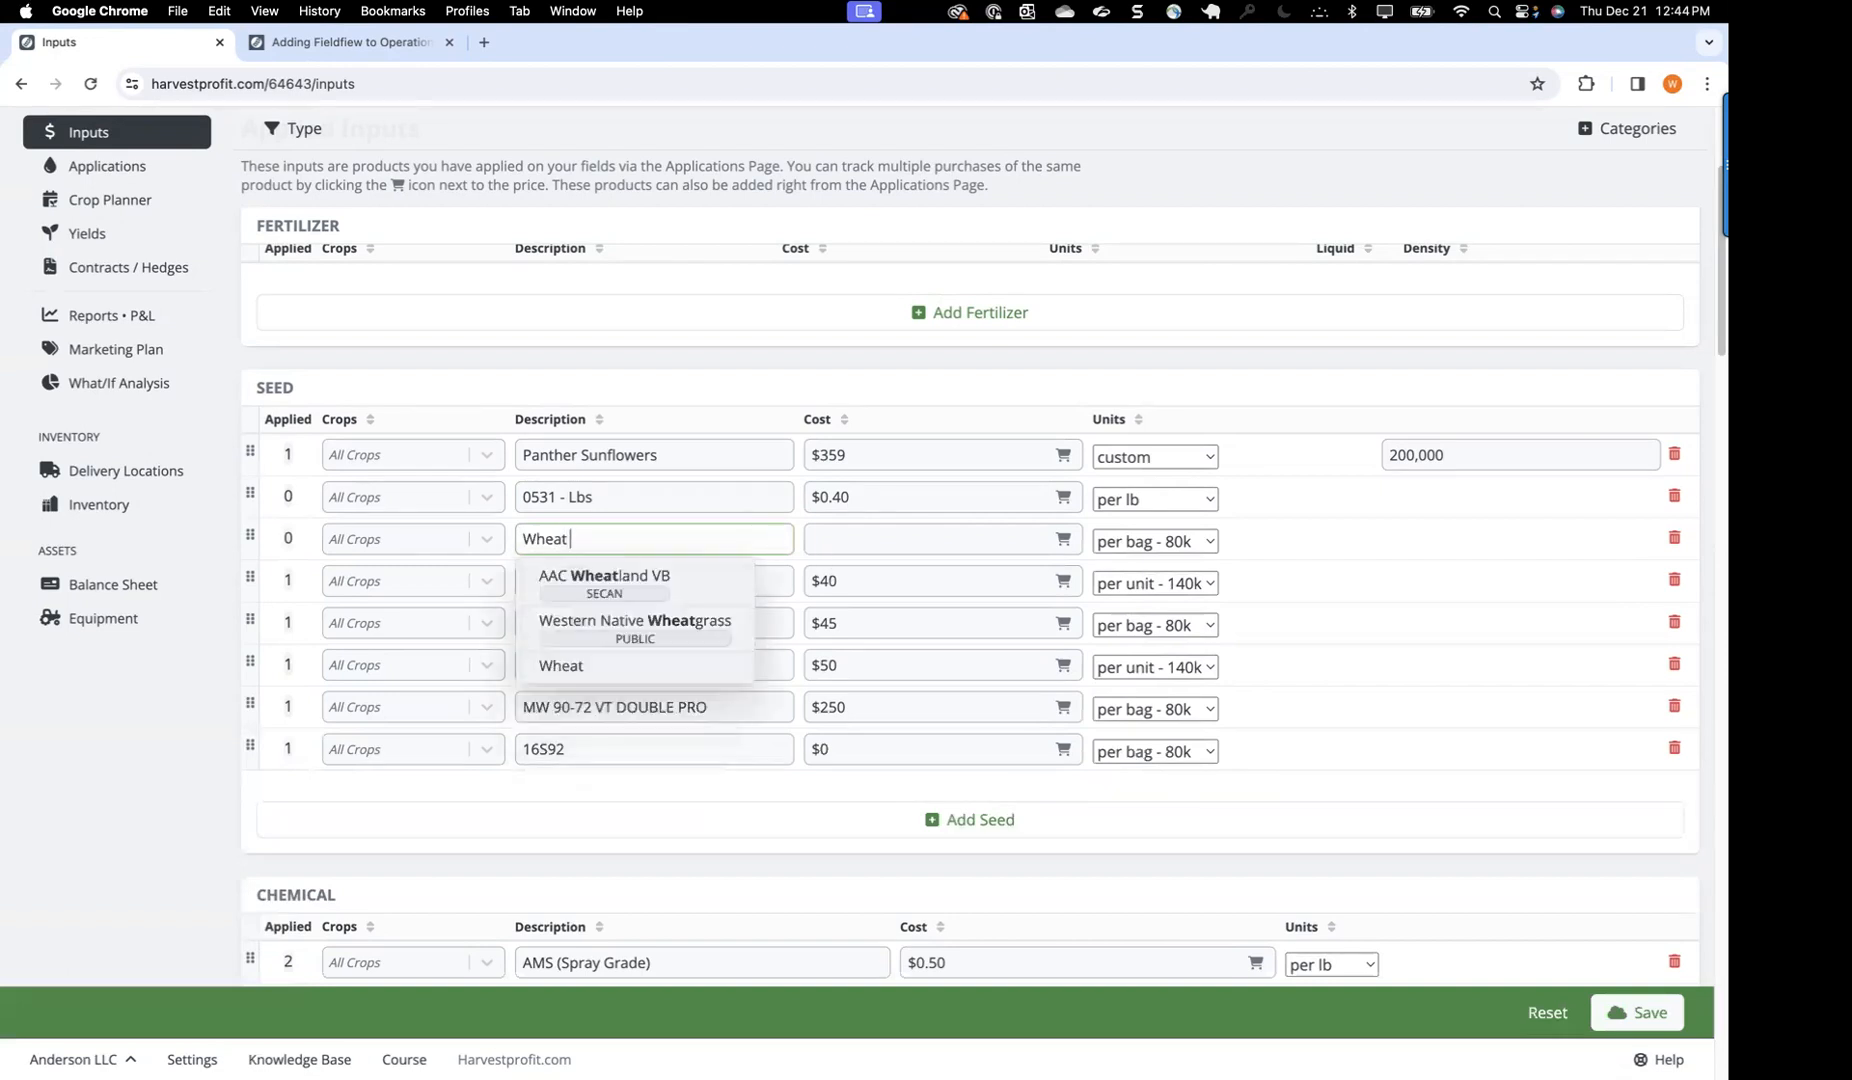
text( - Seed)
click(903, 540)
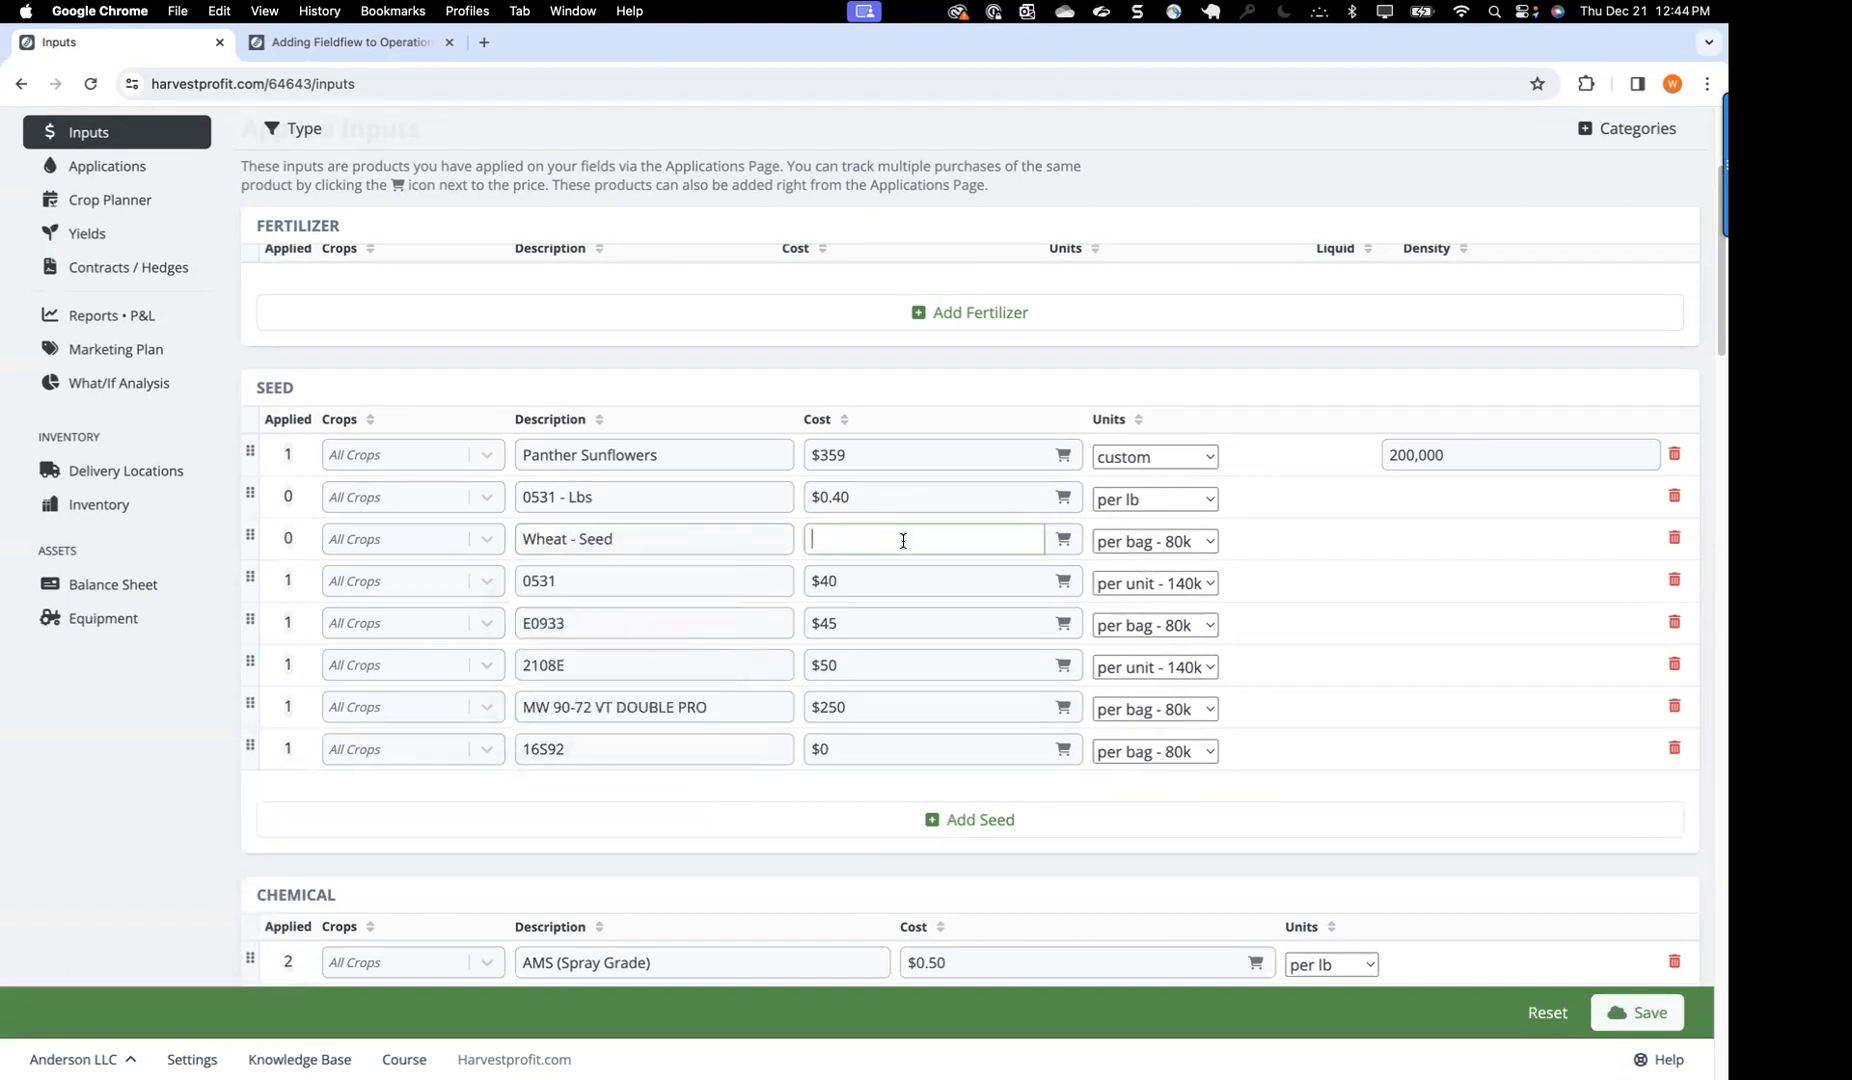
click(1166, 541)
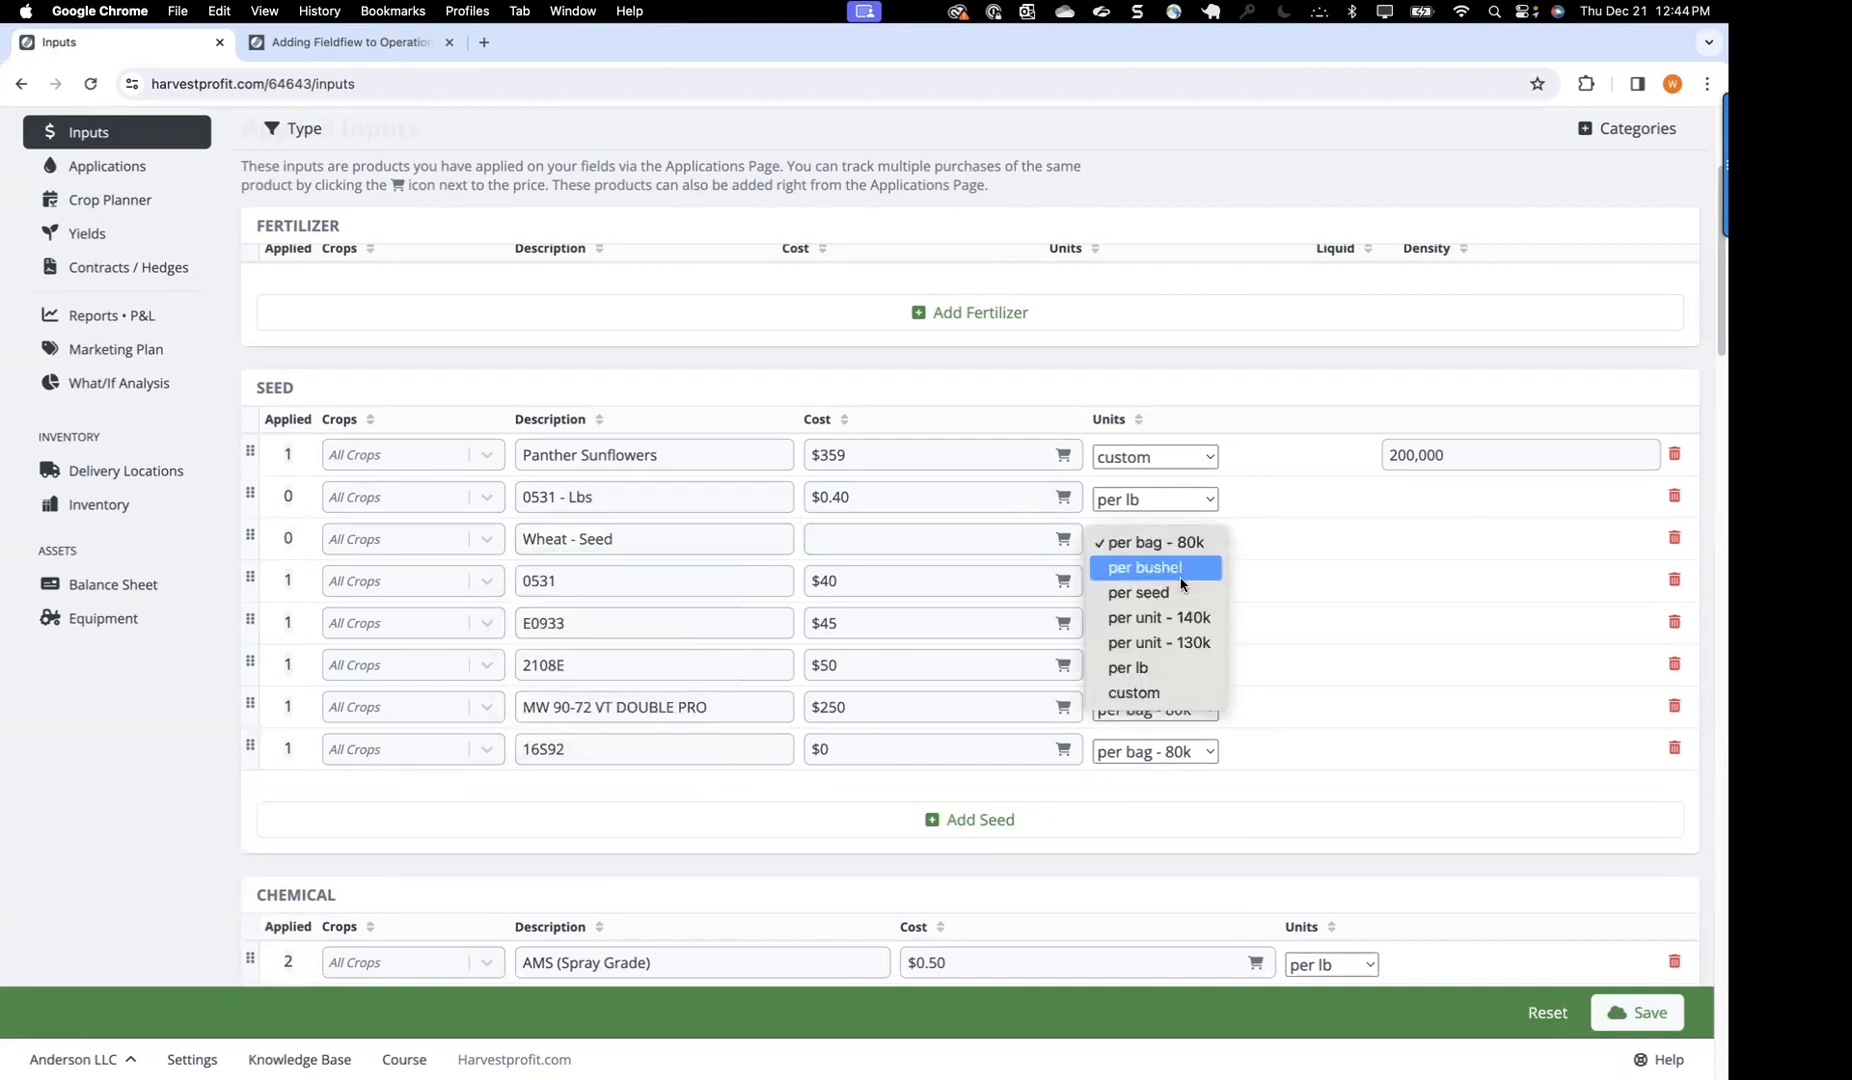
click(1022, 581)
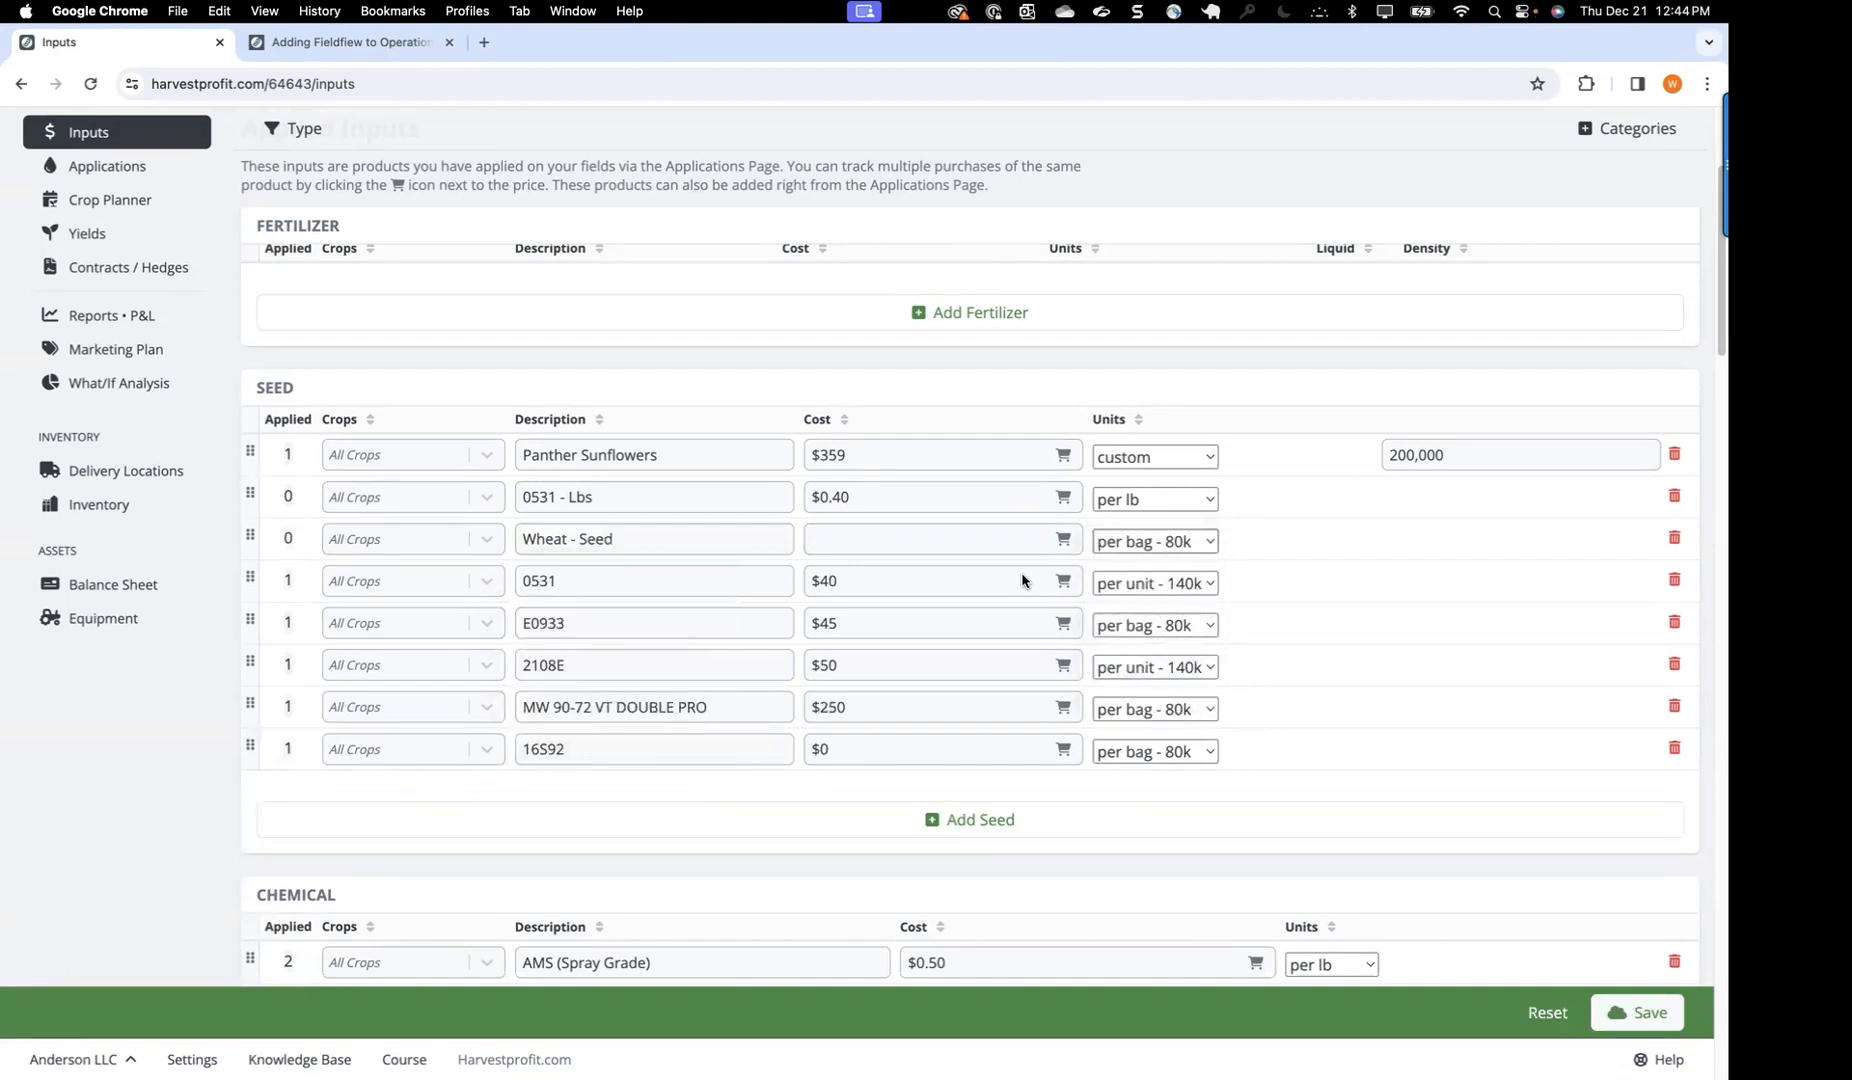
click(1655, 1005)
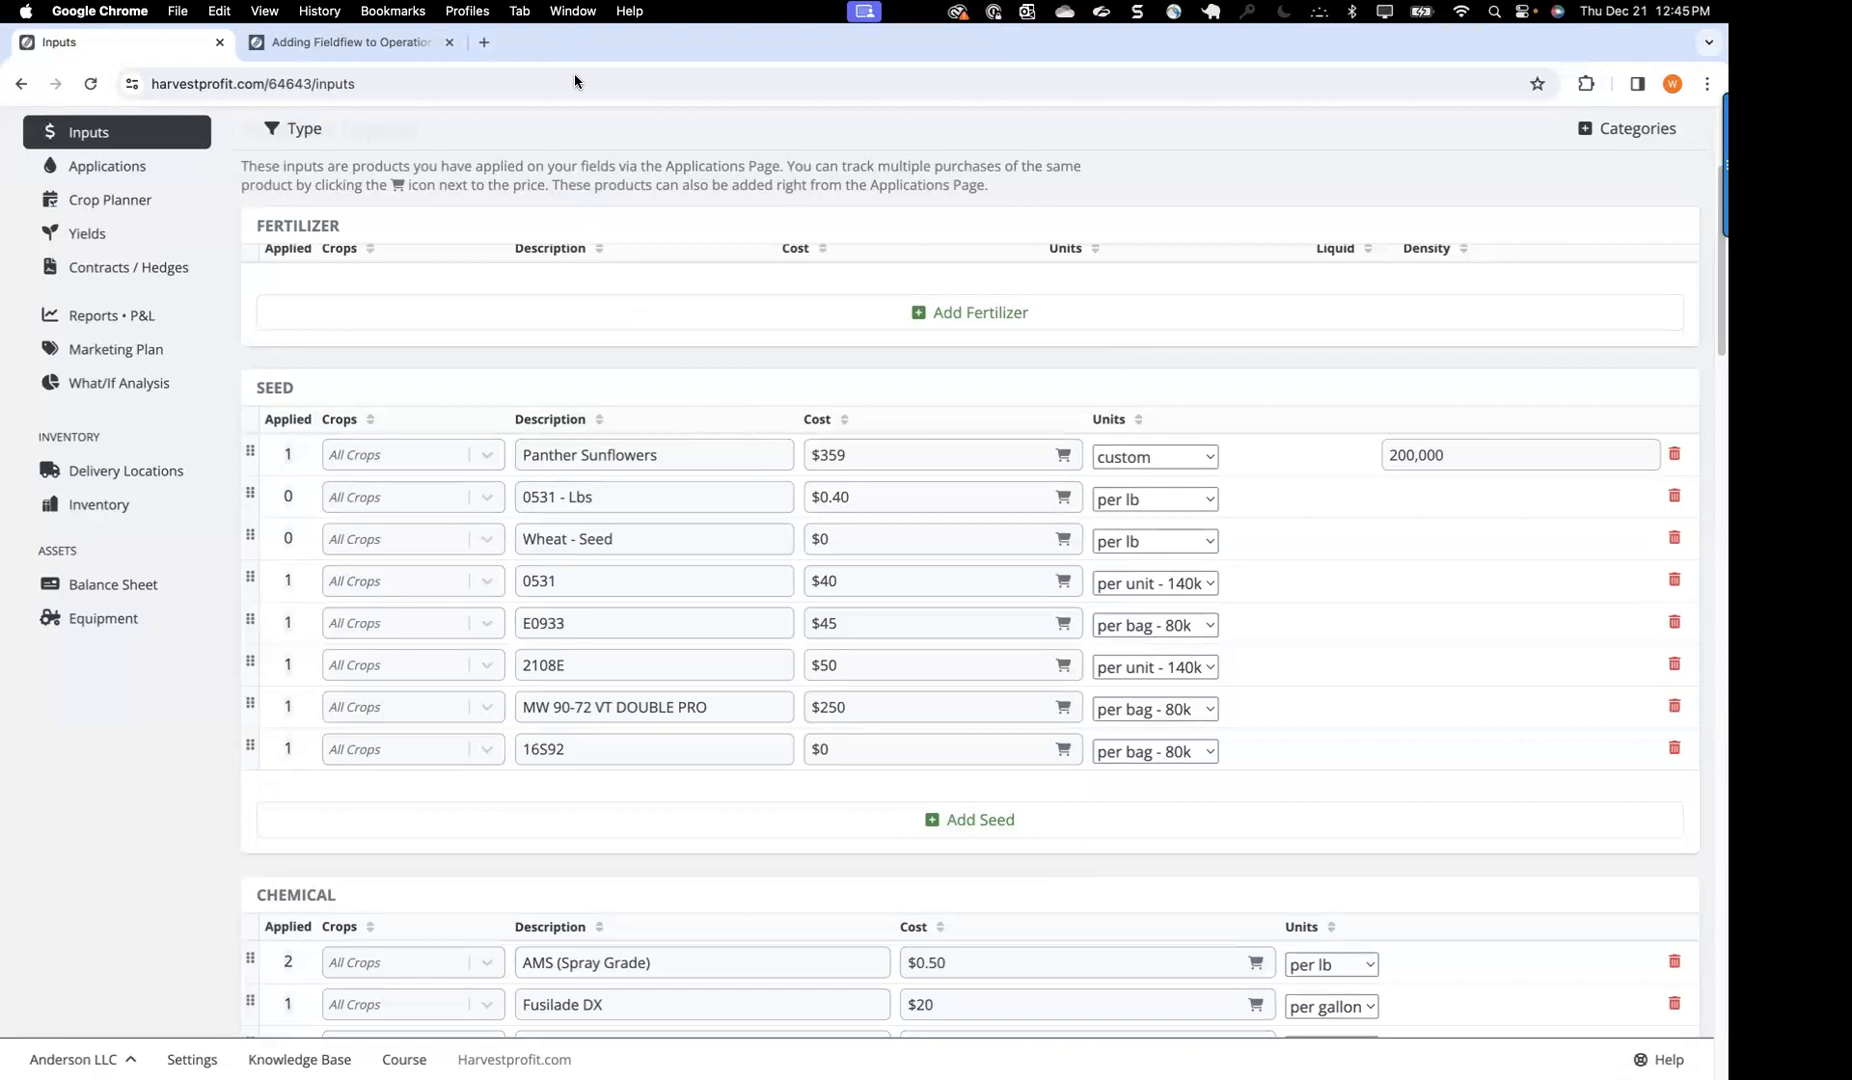
Step: Set the units of the Ad-Spray 90 NIS chemical to per fl oz and save the inputs
scroll(422, 240, up, 3)
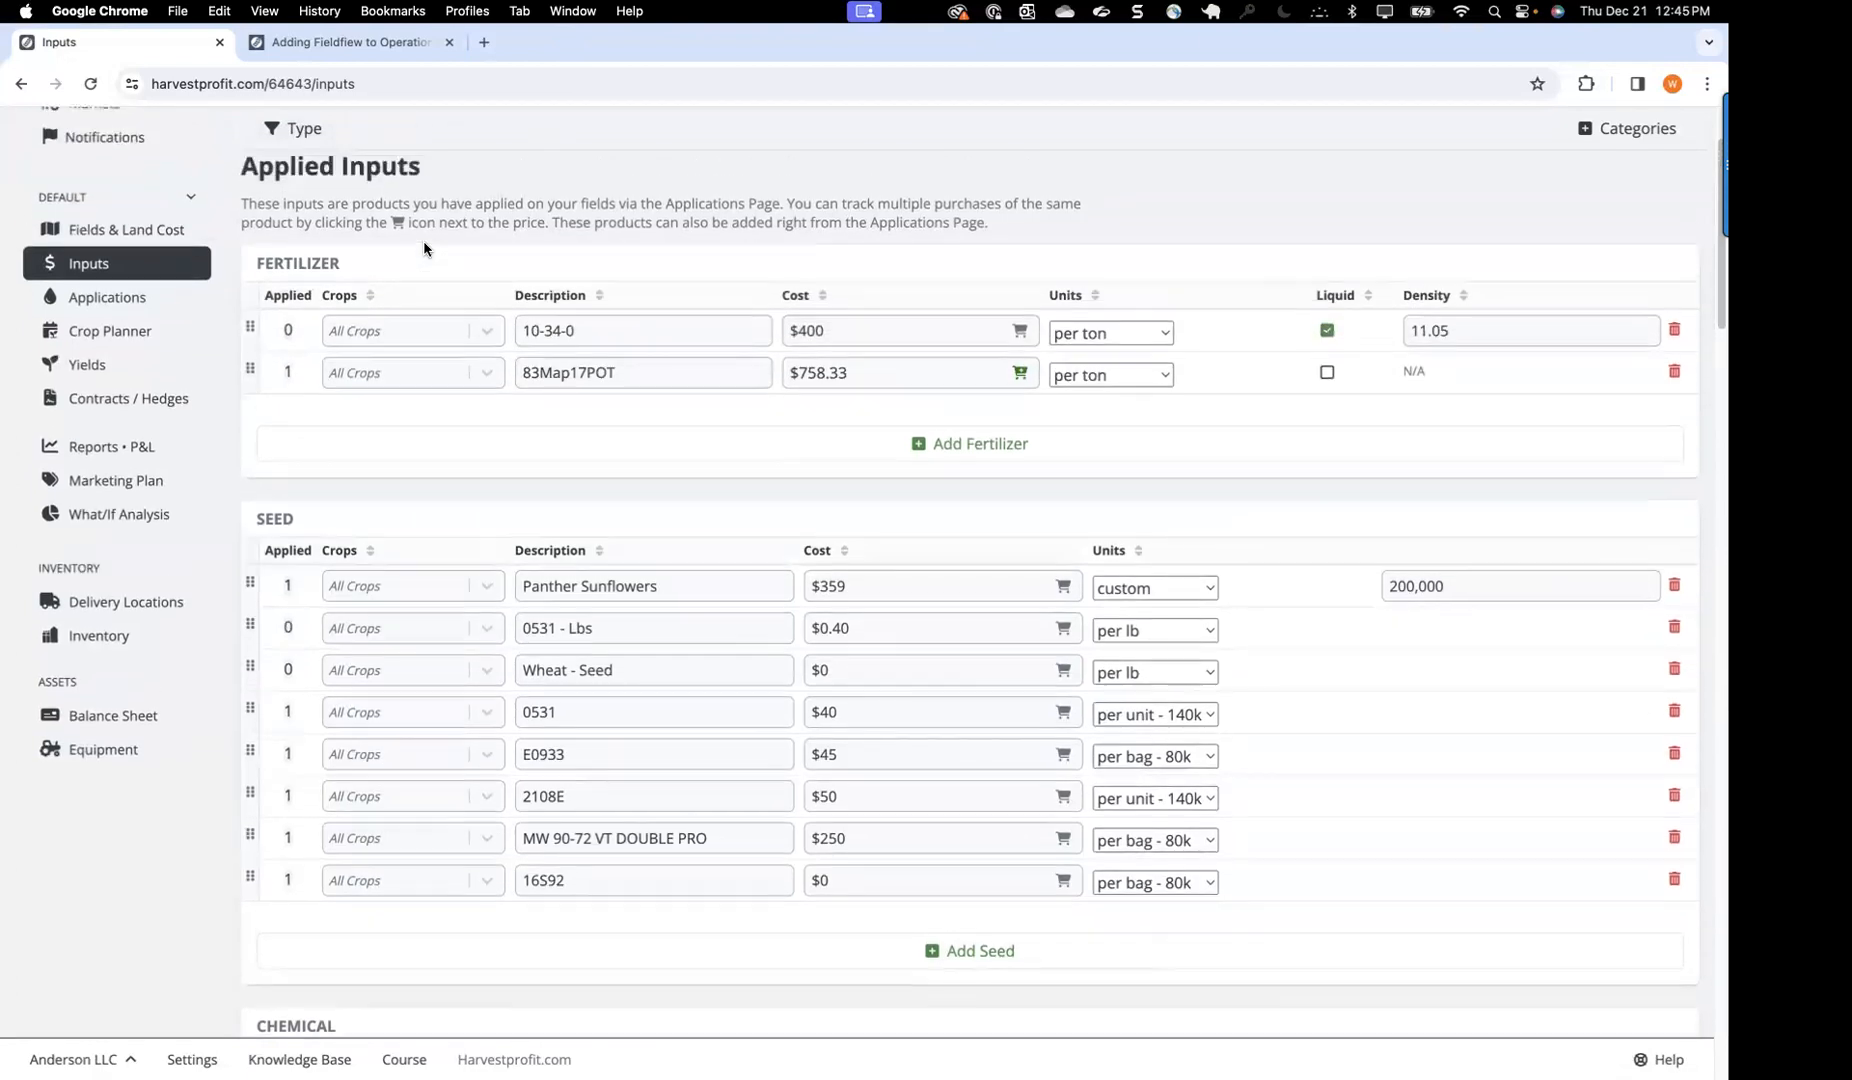
scroll(424, 248, up, 1)
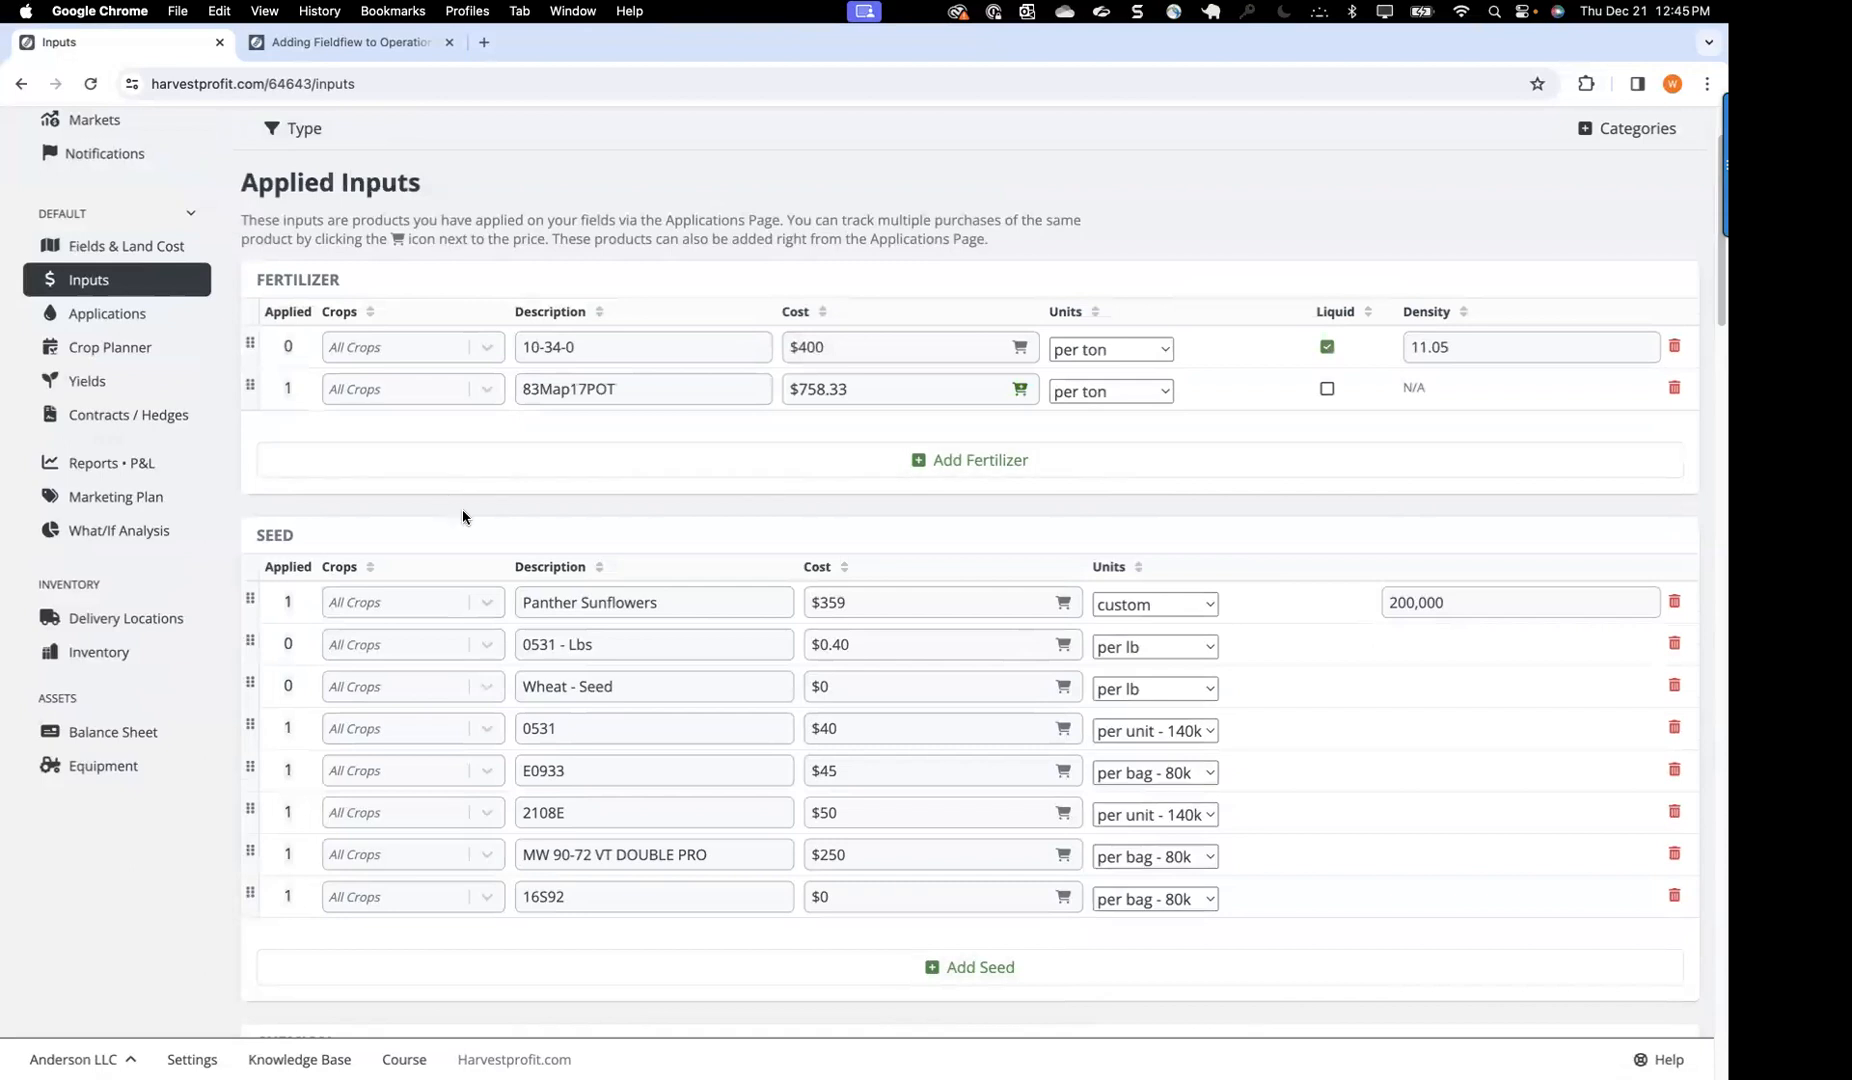
scroll(463, 508, down, 2)
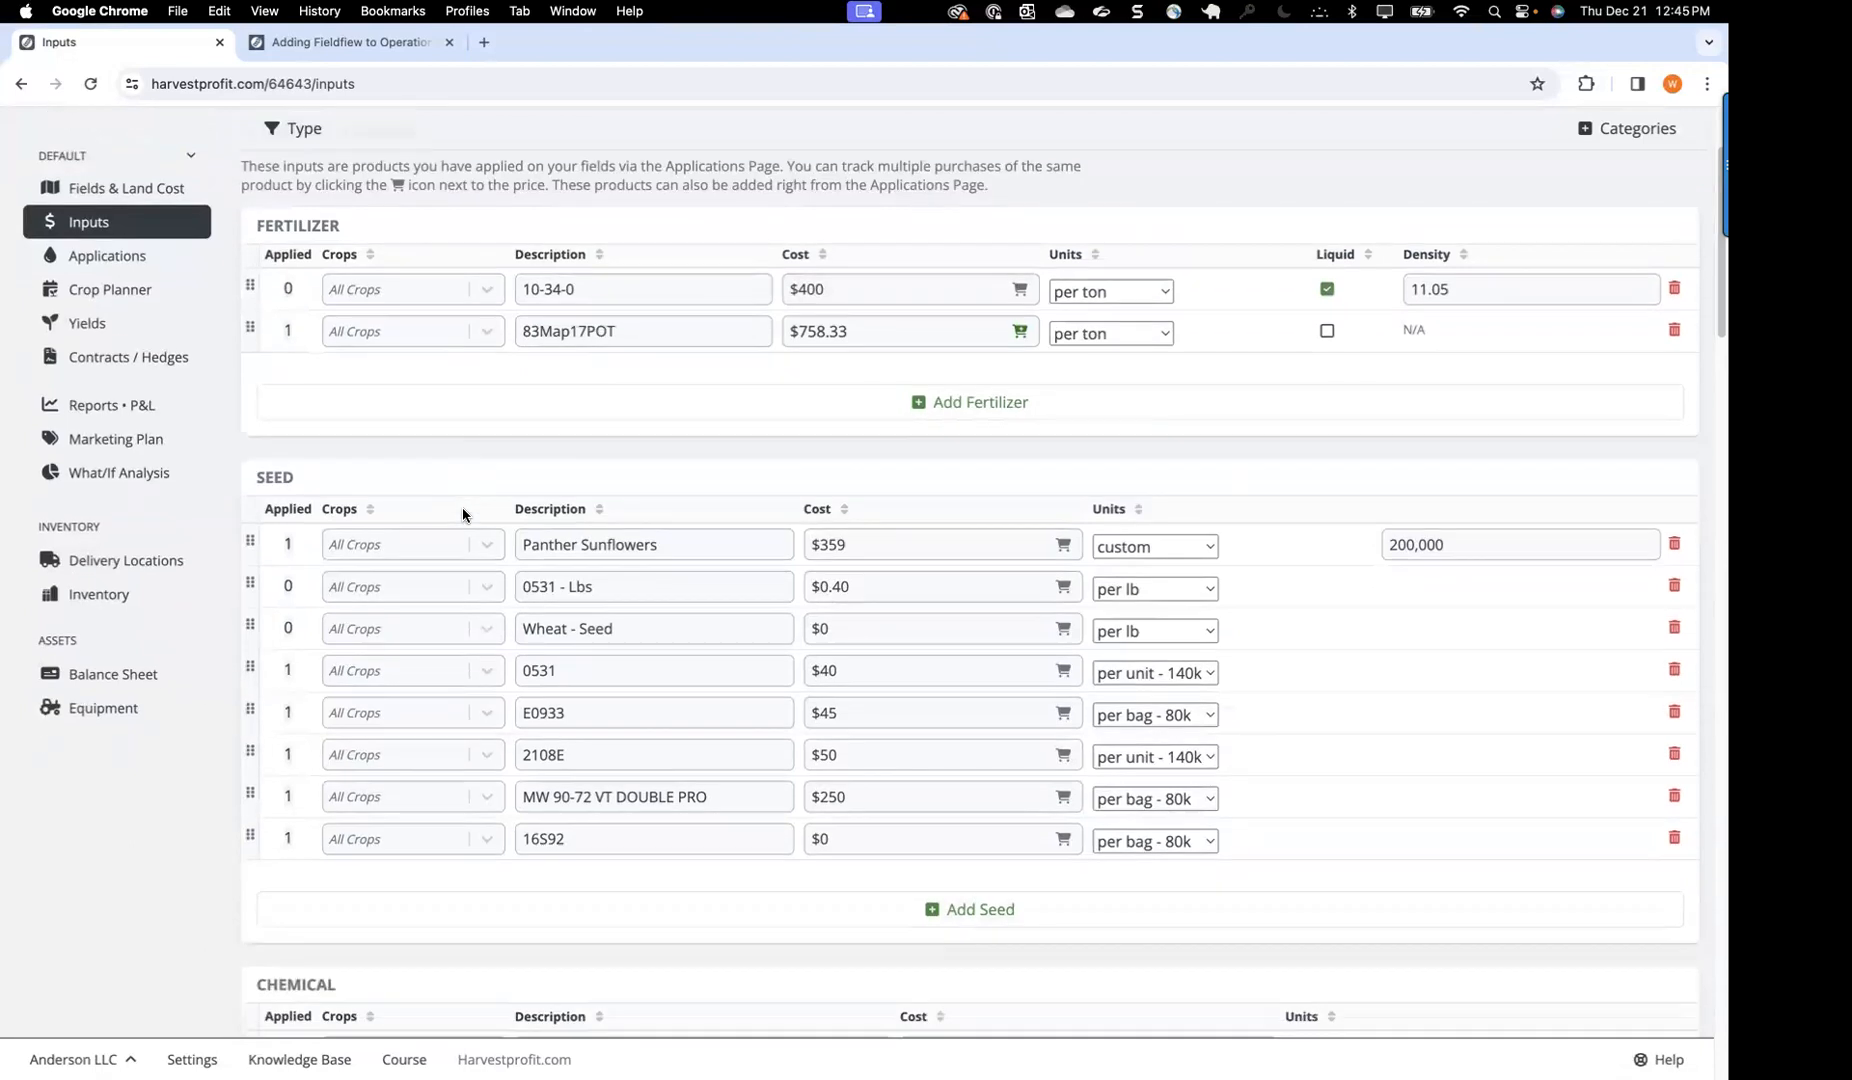
scroll(462, 513, down, 2)
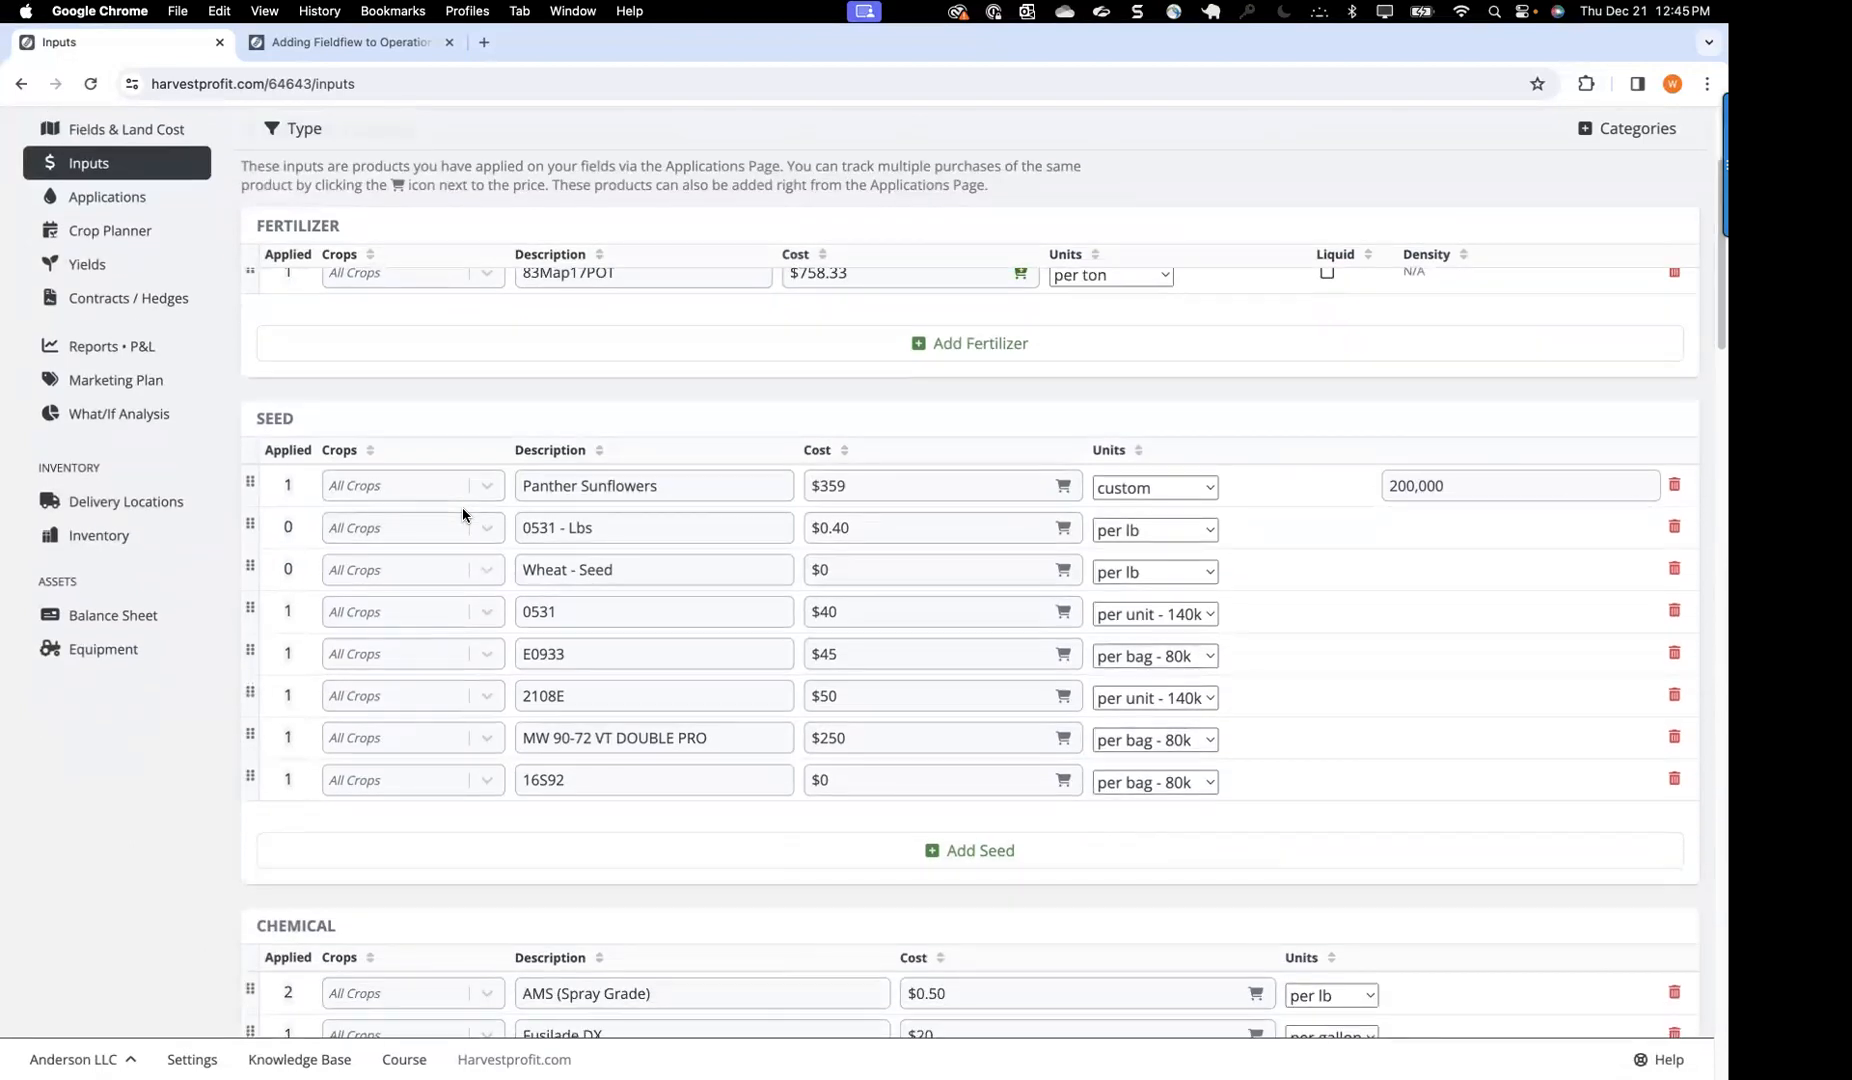
scroll(462, 510, down, 2)
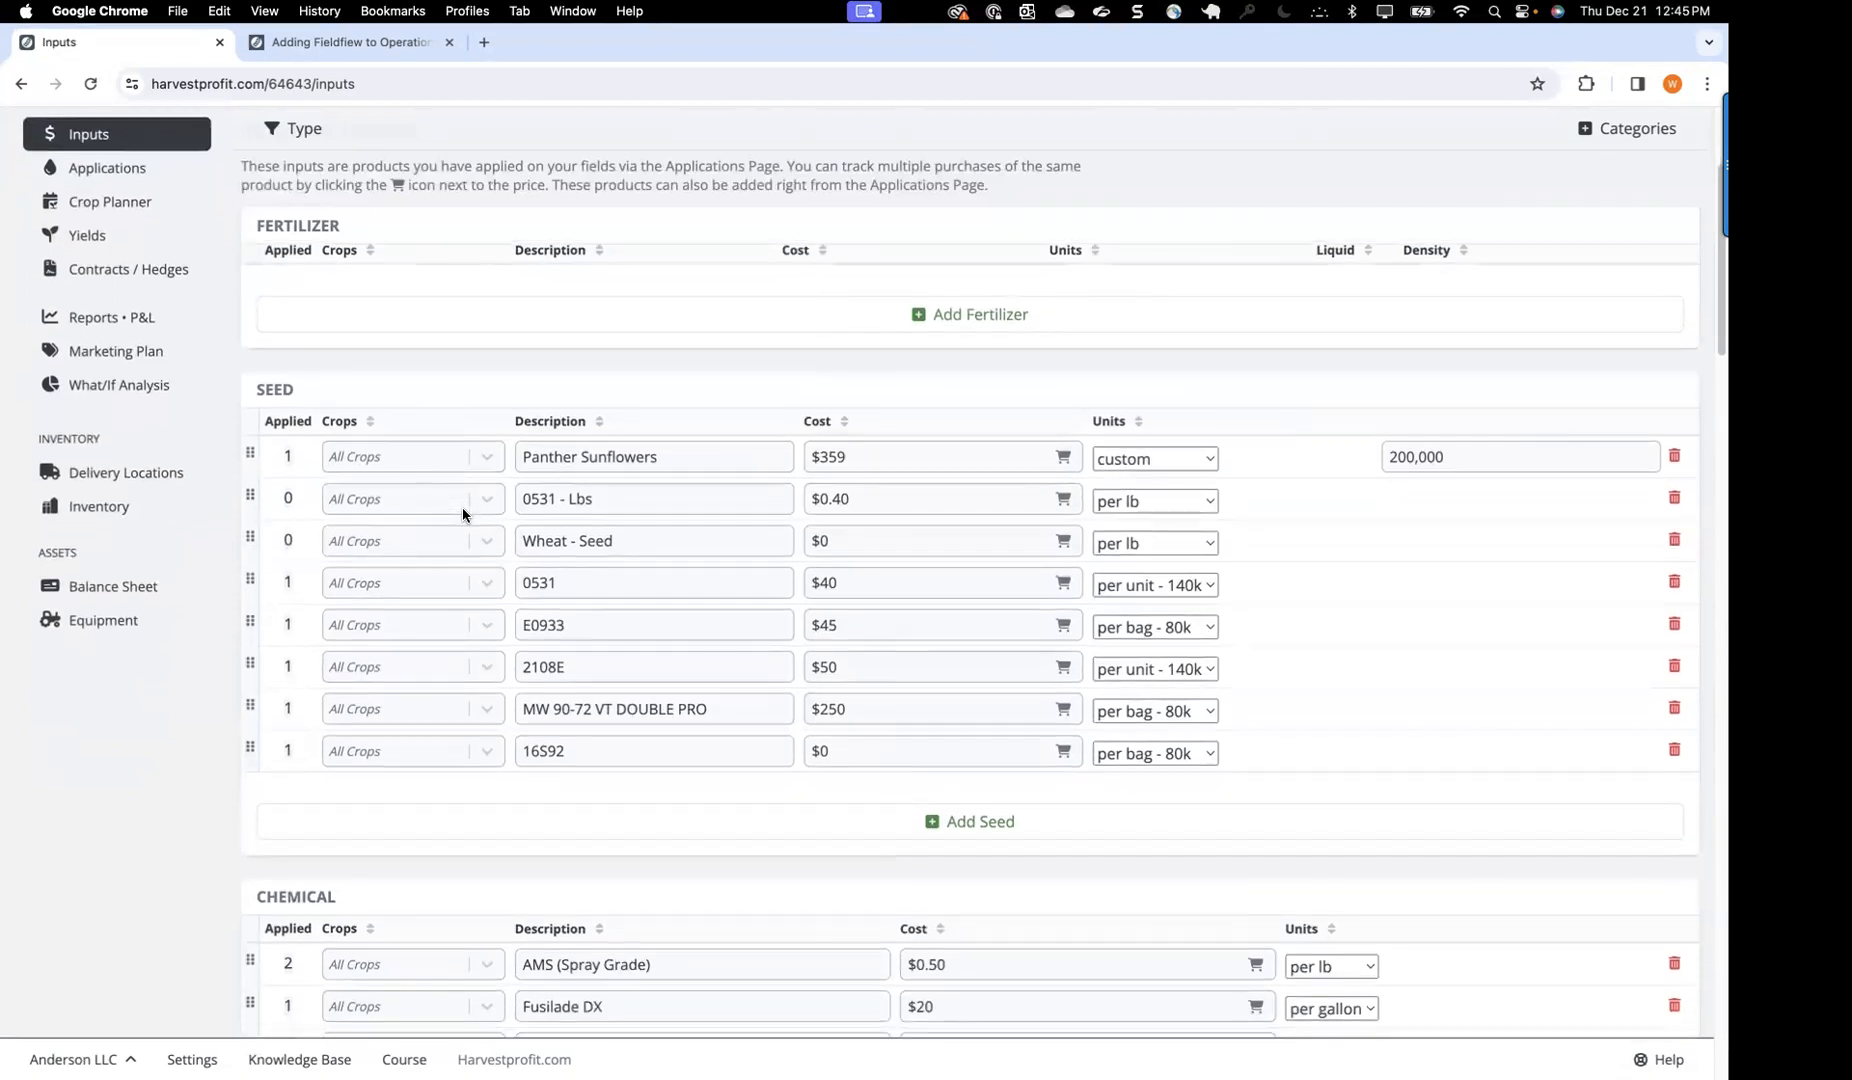
scroll(462, 514, down, 5)
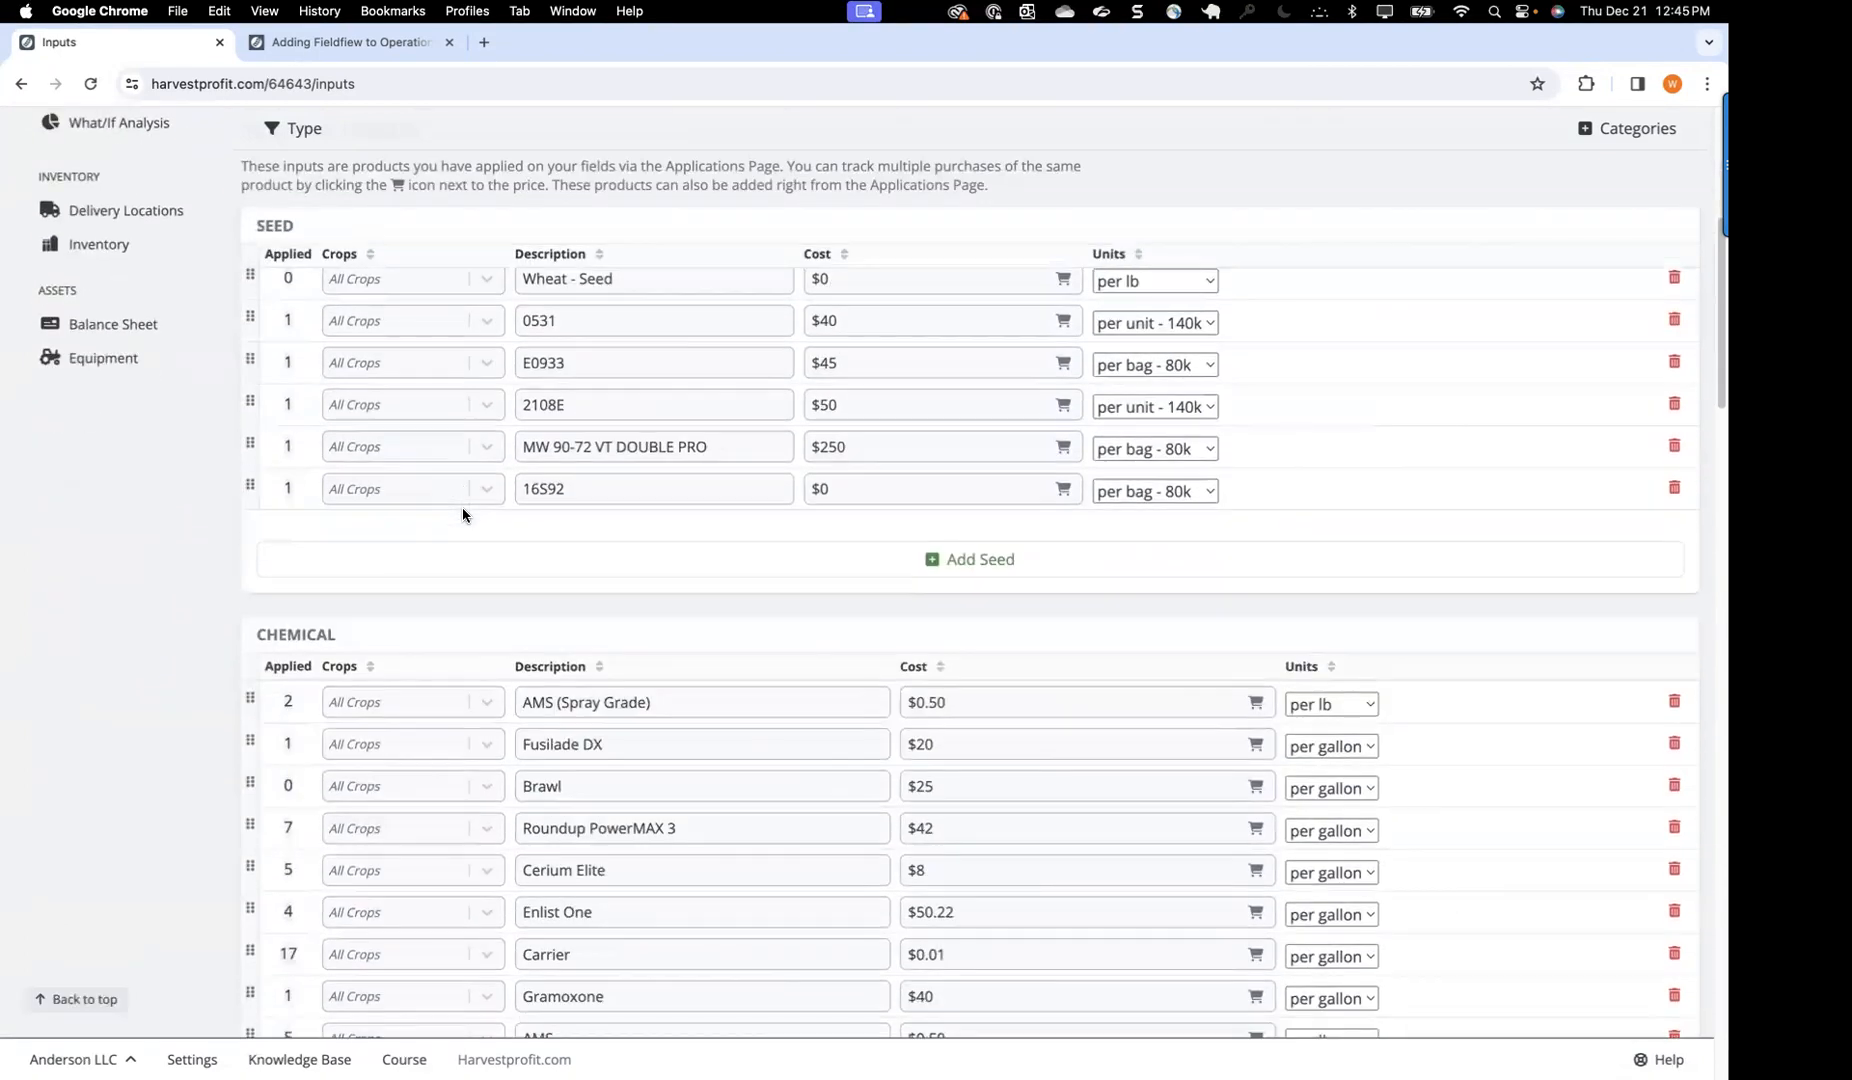
scroll(462, 513, down, 7)
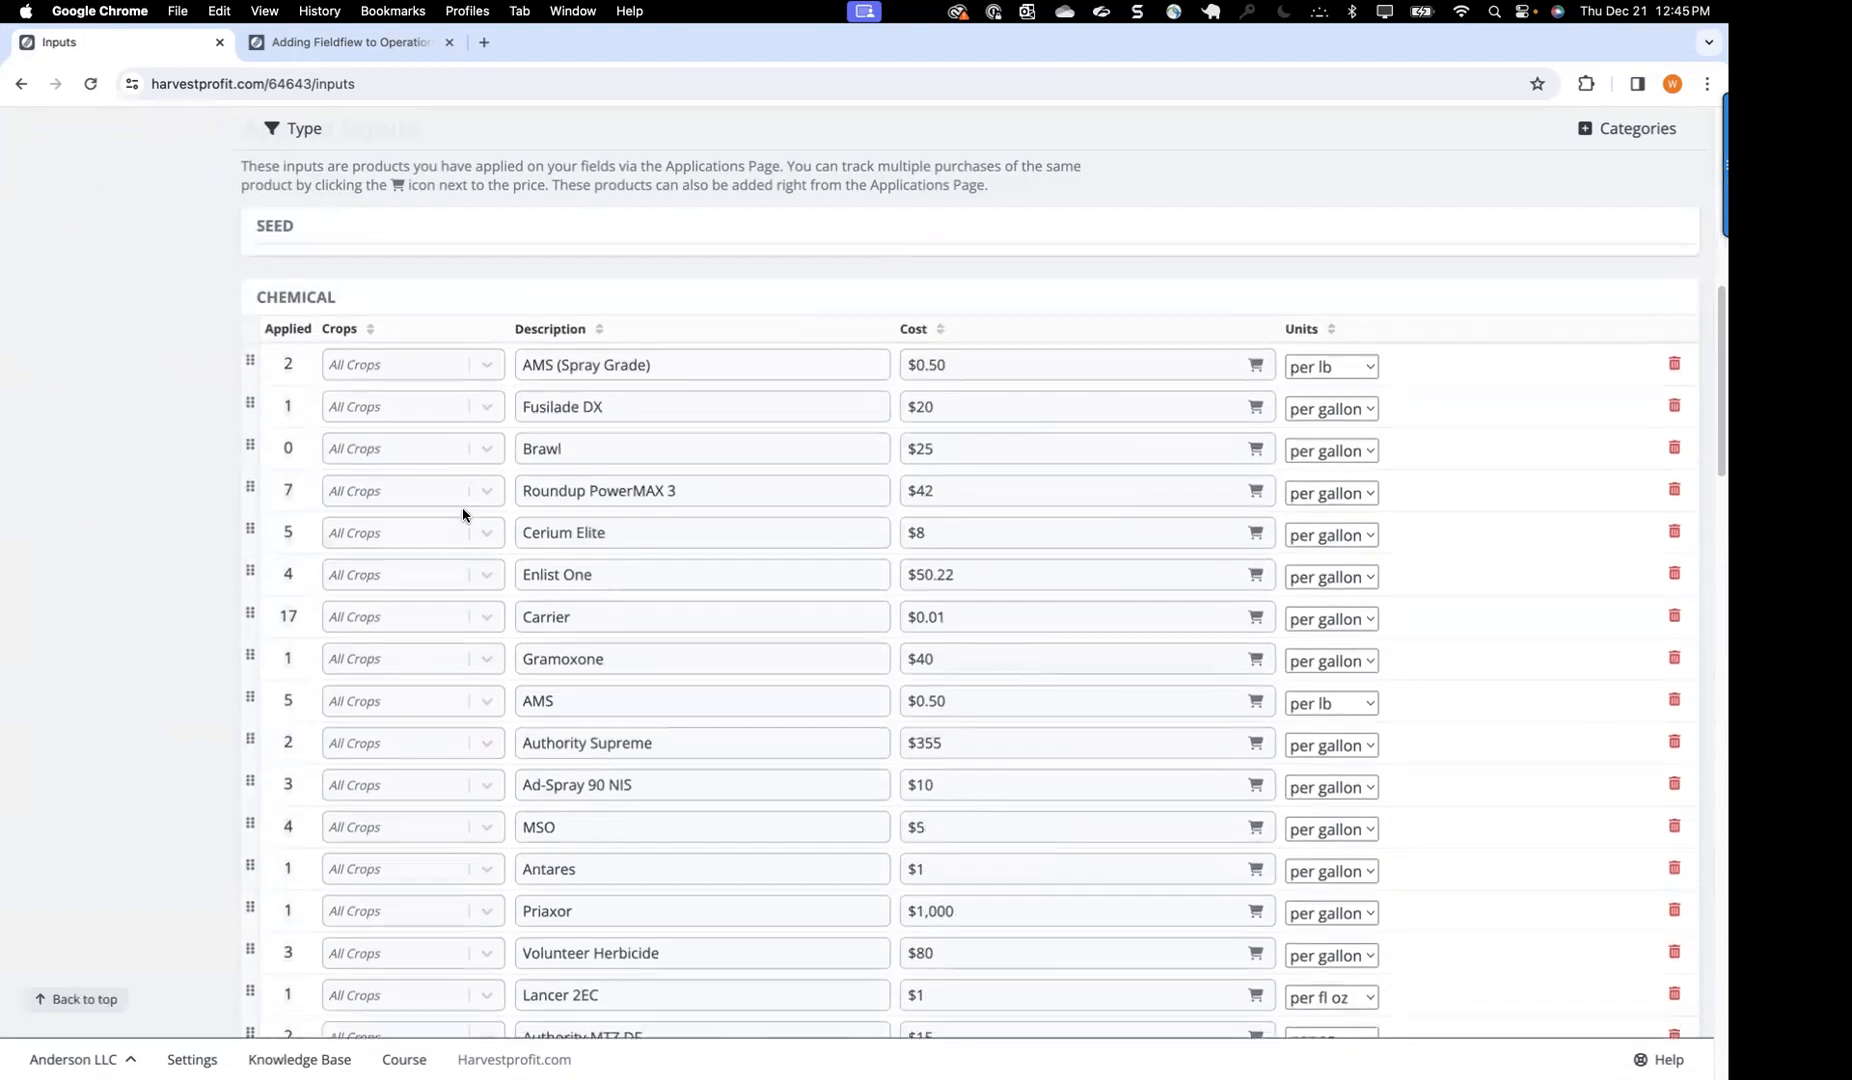
scroll(463, 514, down, 2)
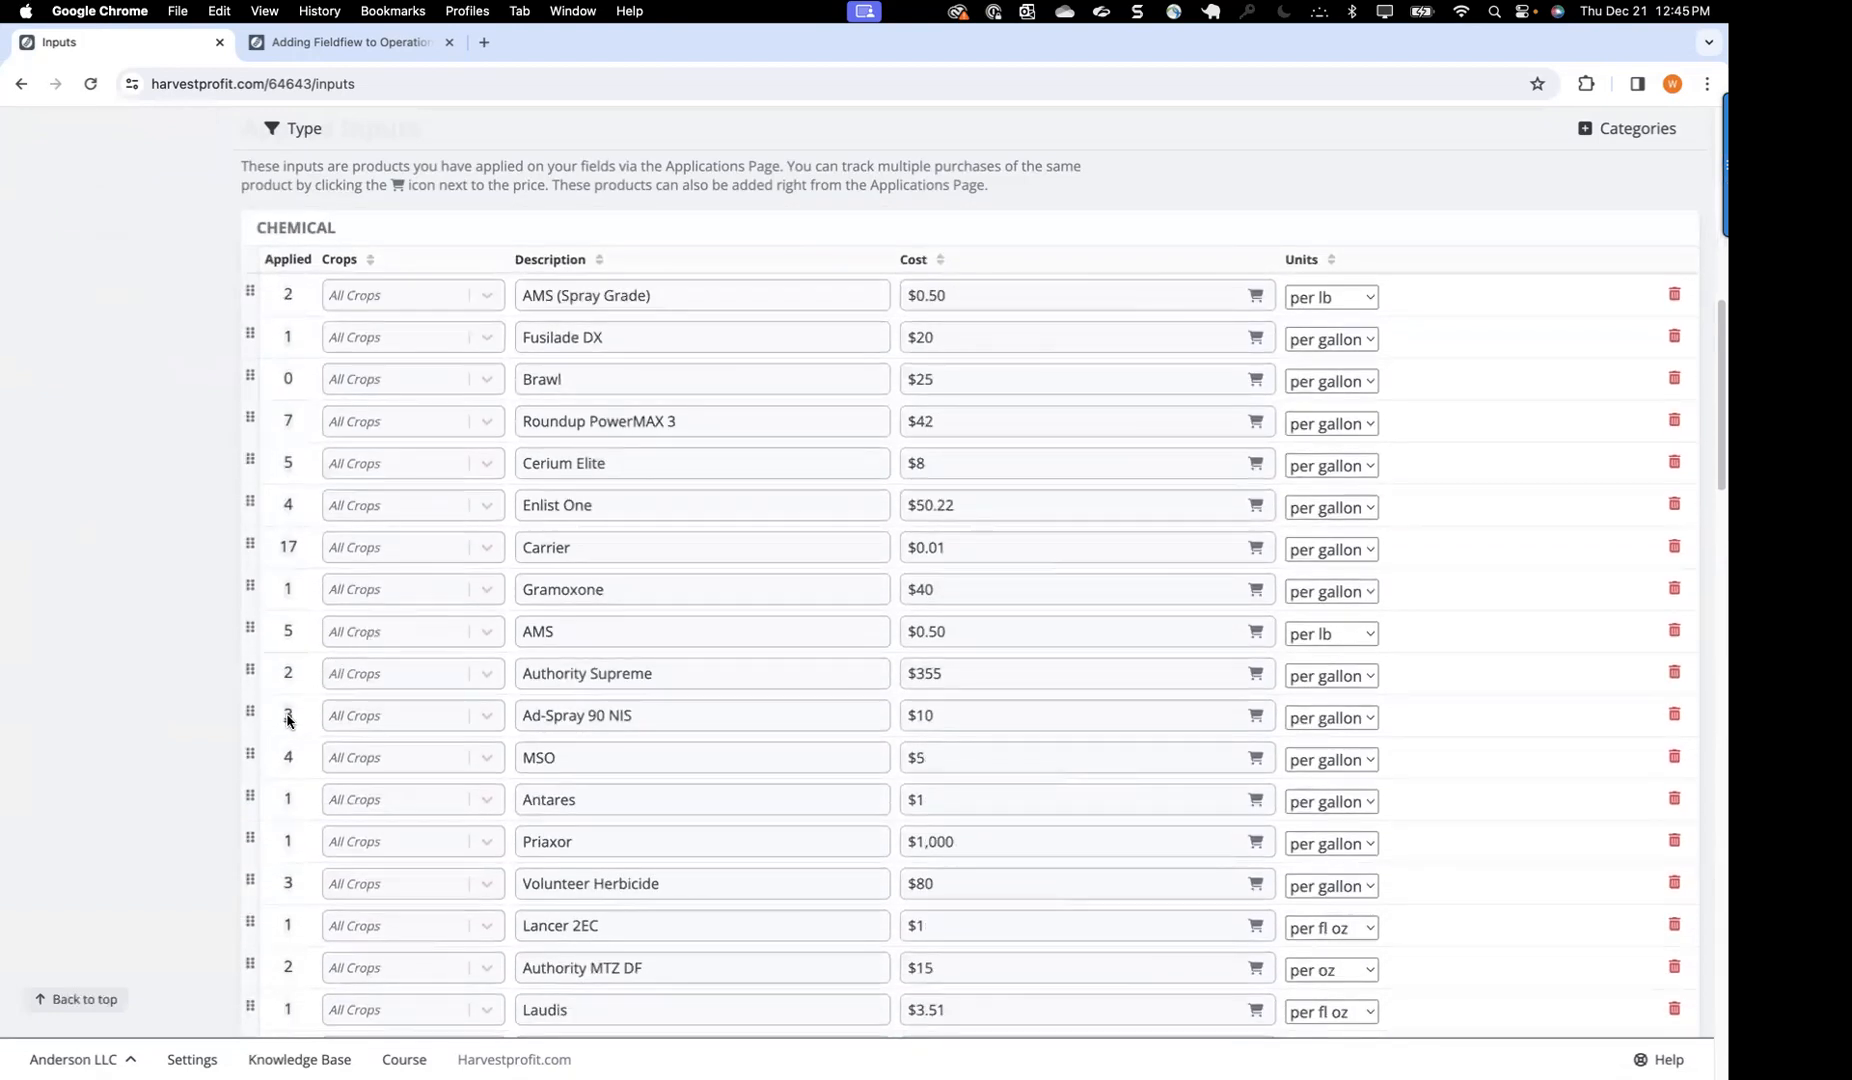
click(1321, 718)
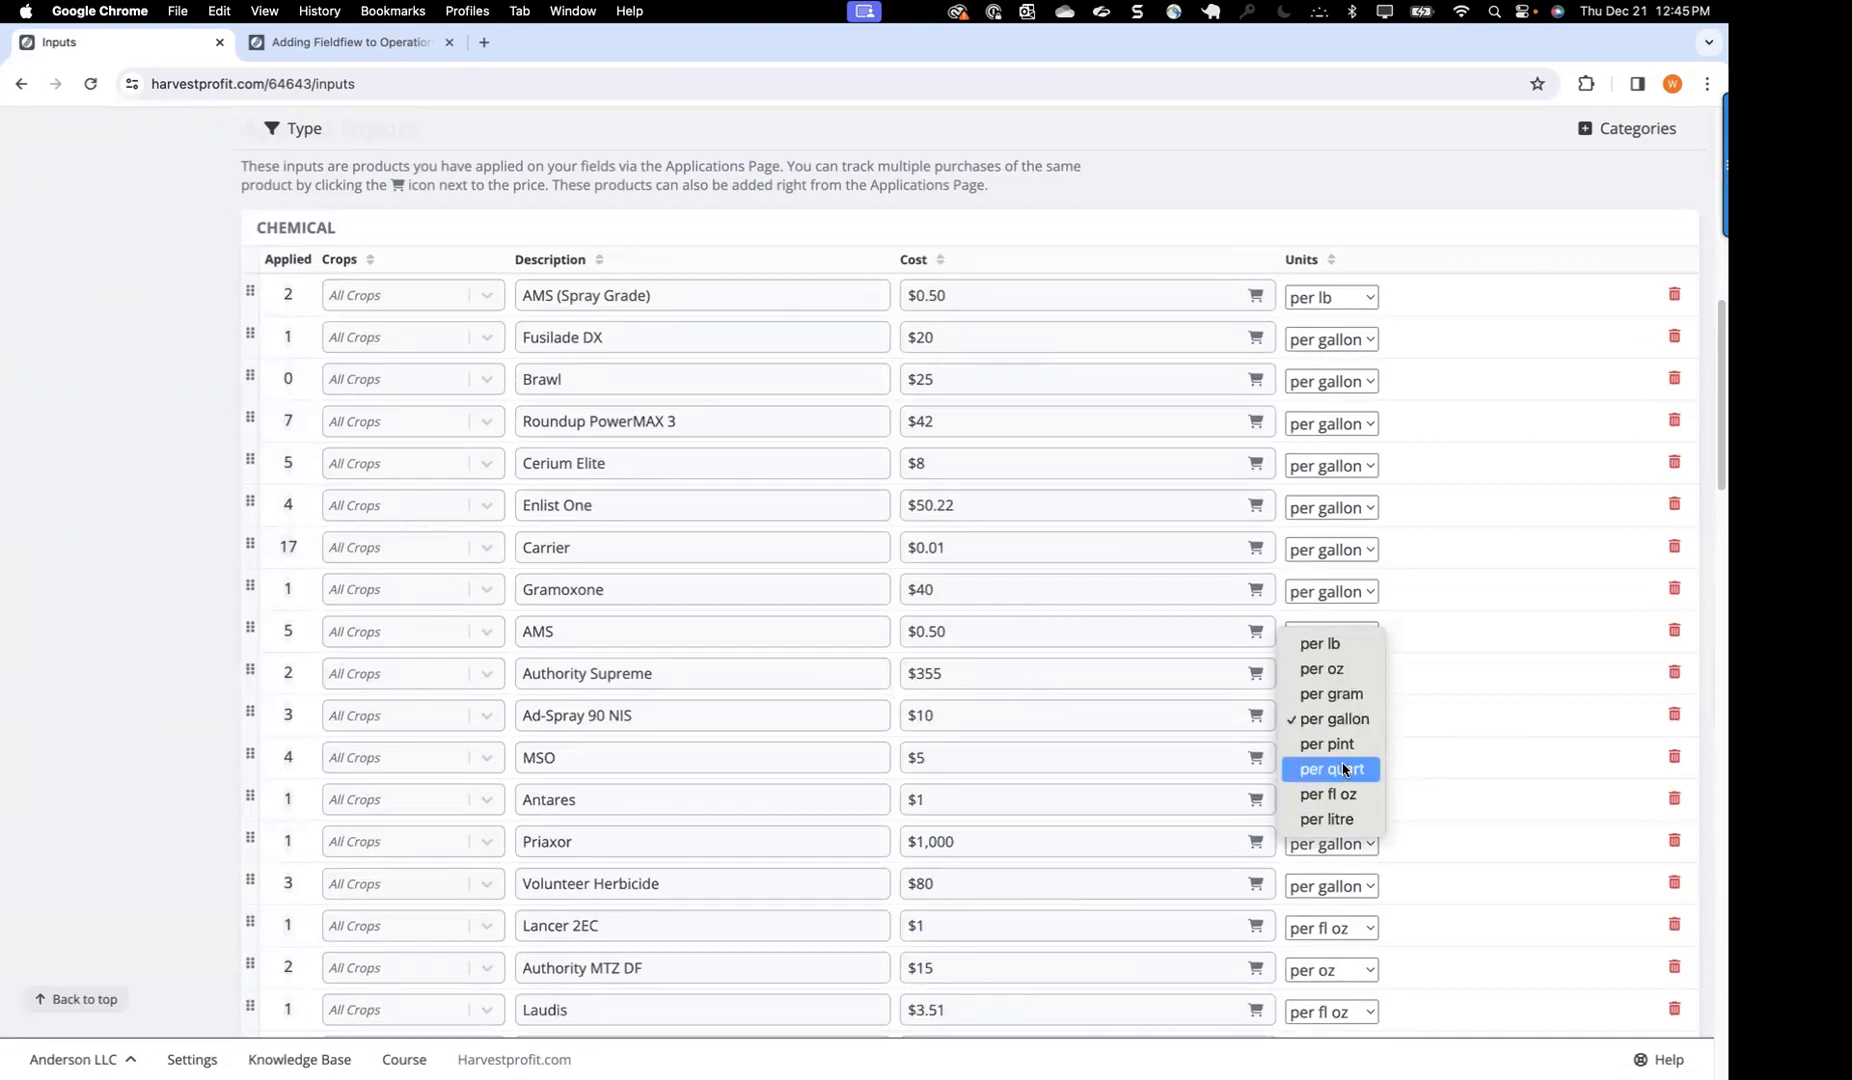
click(1341, 670)
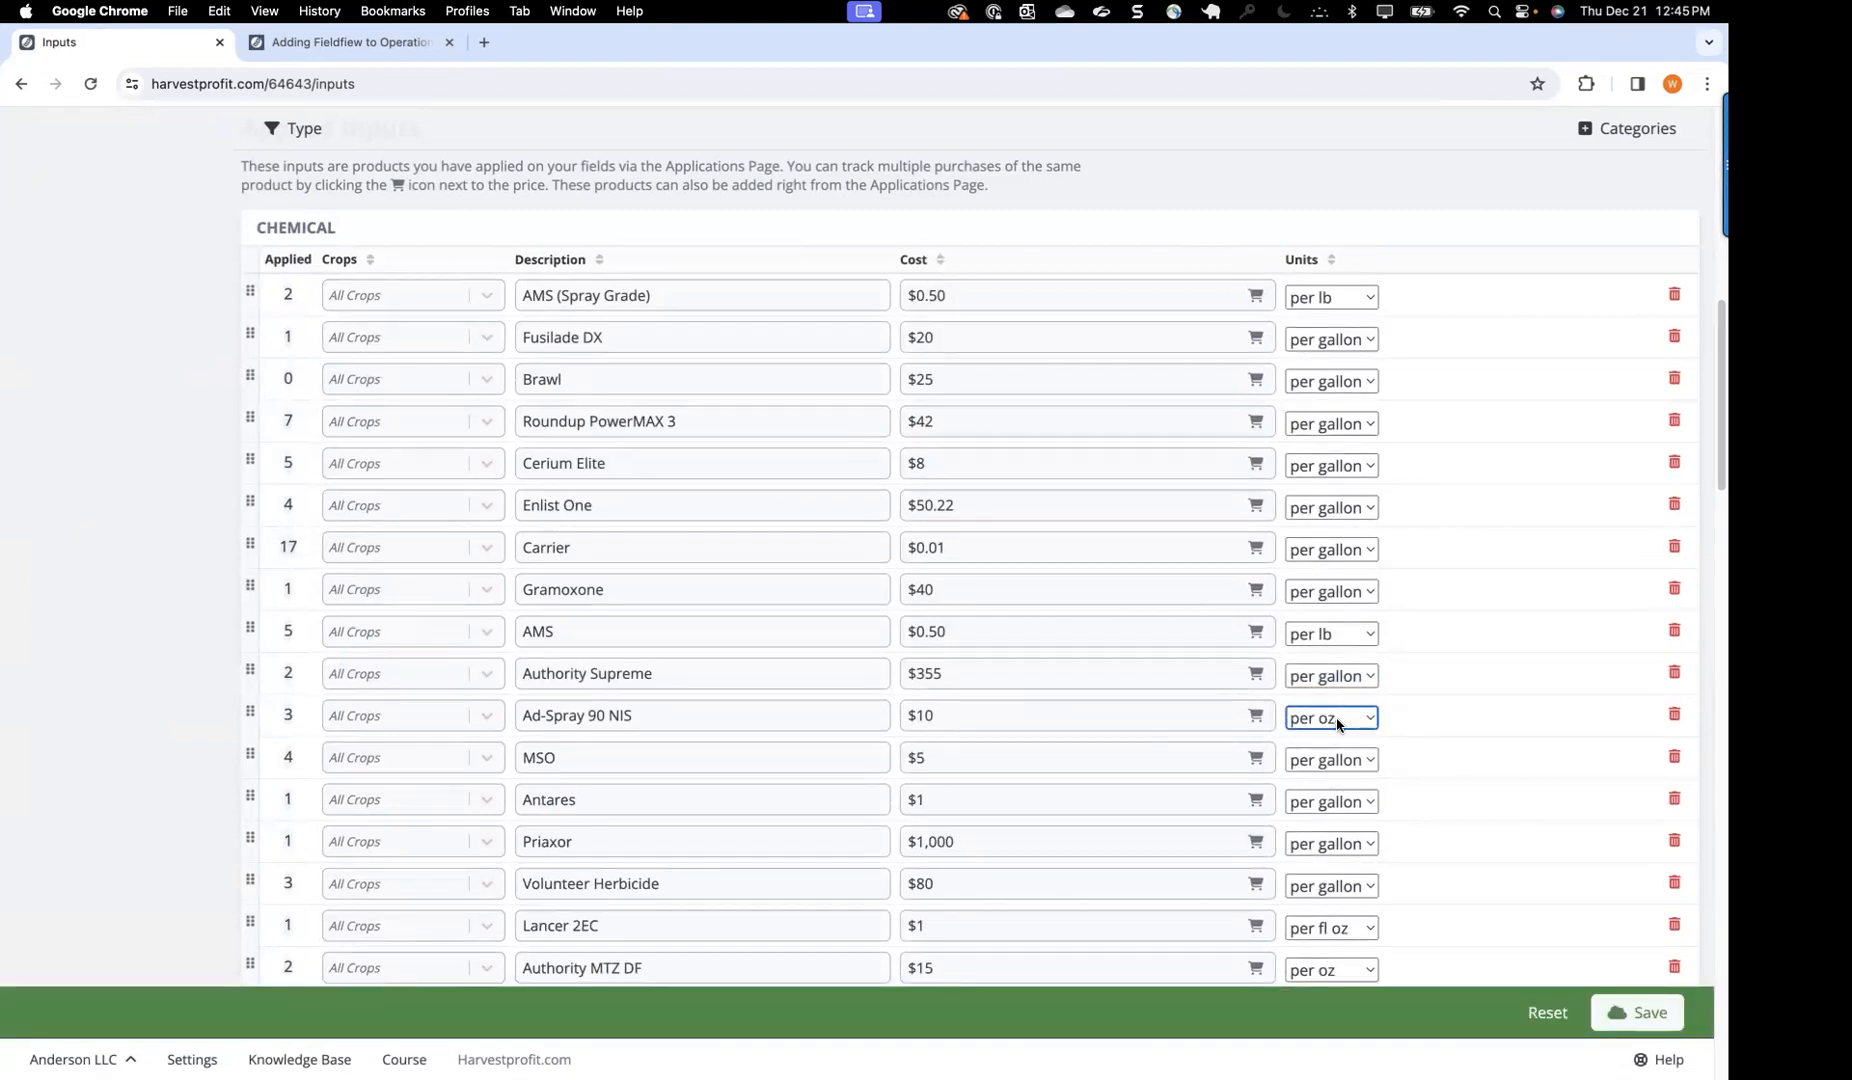
click(1338, 724)
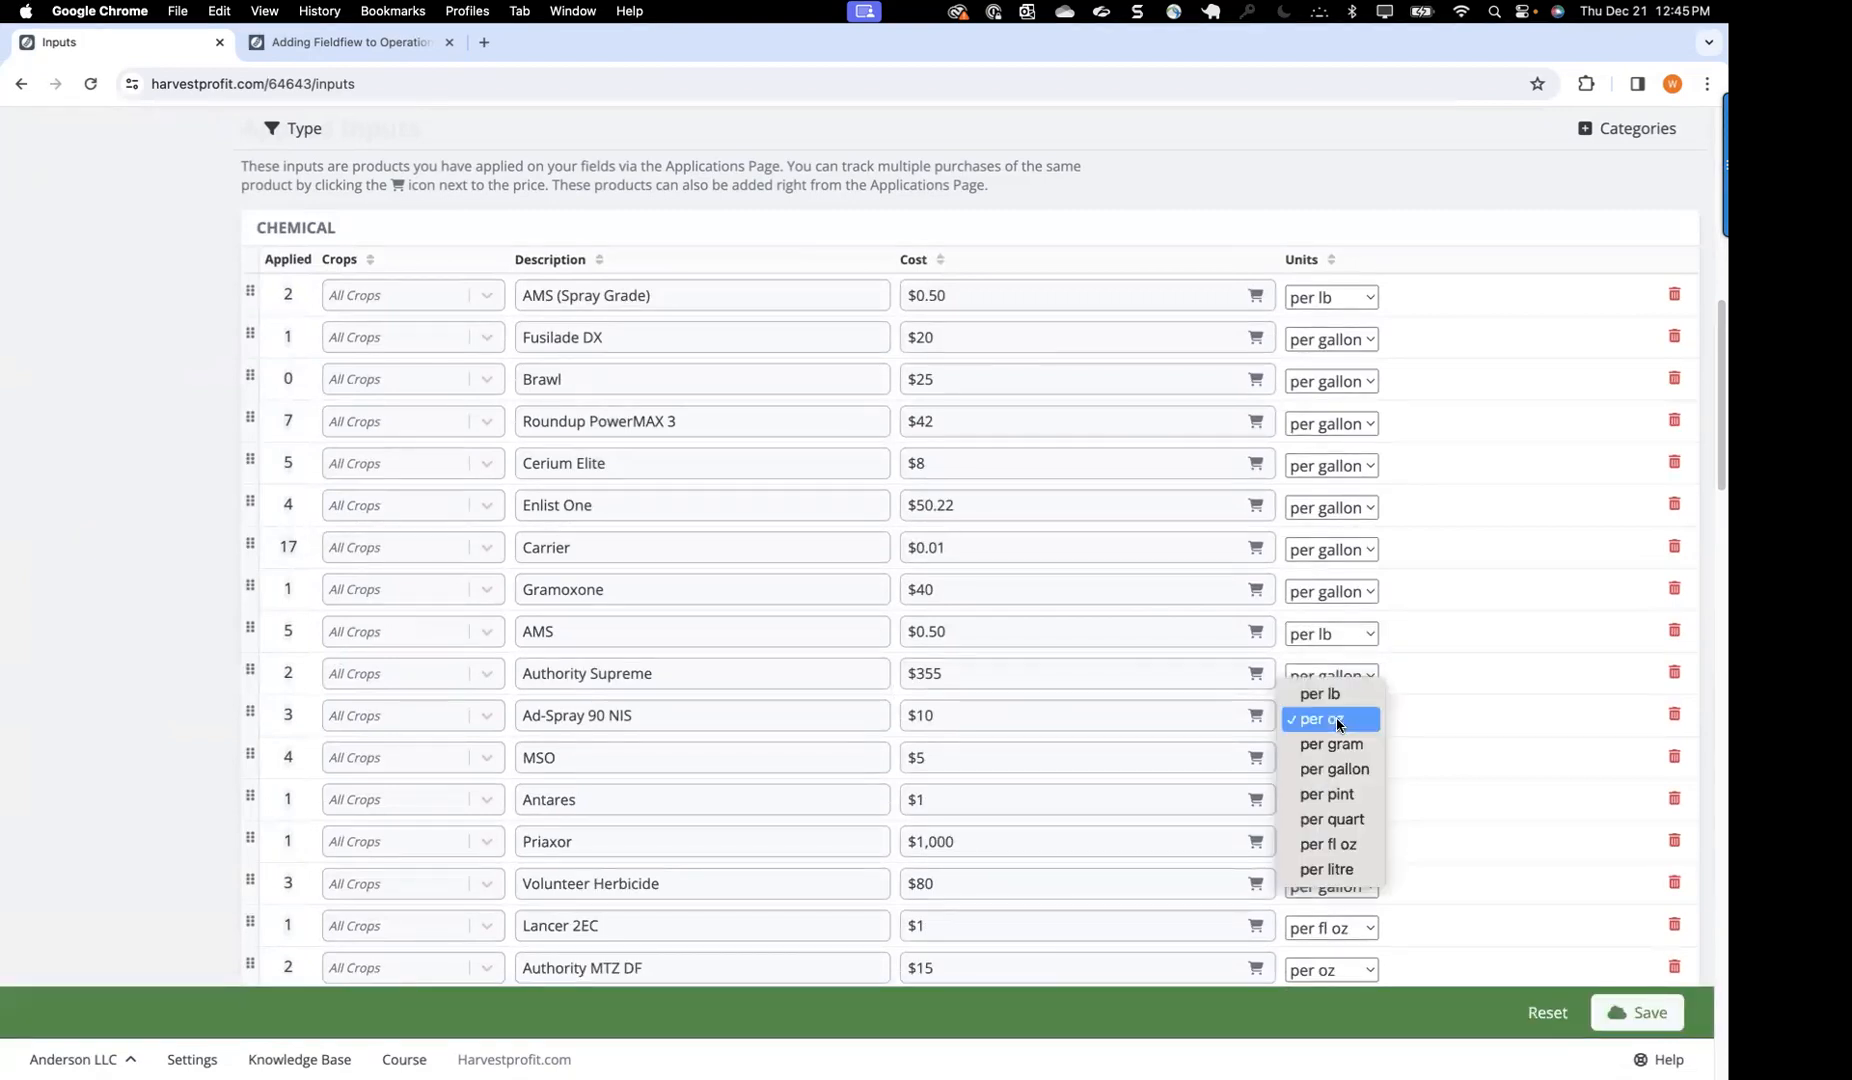
click(1347, 846)
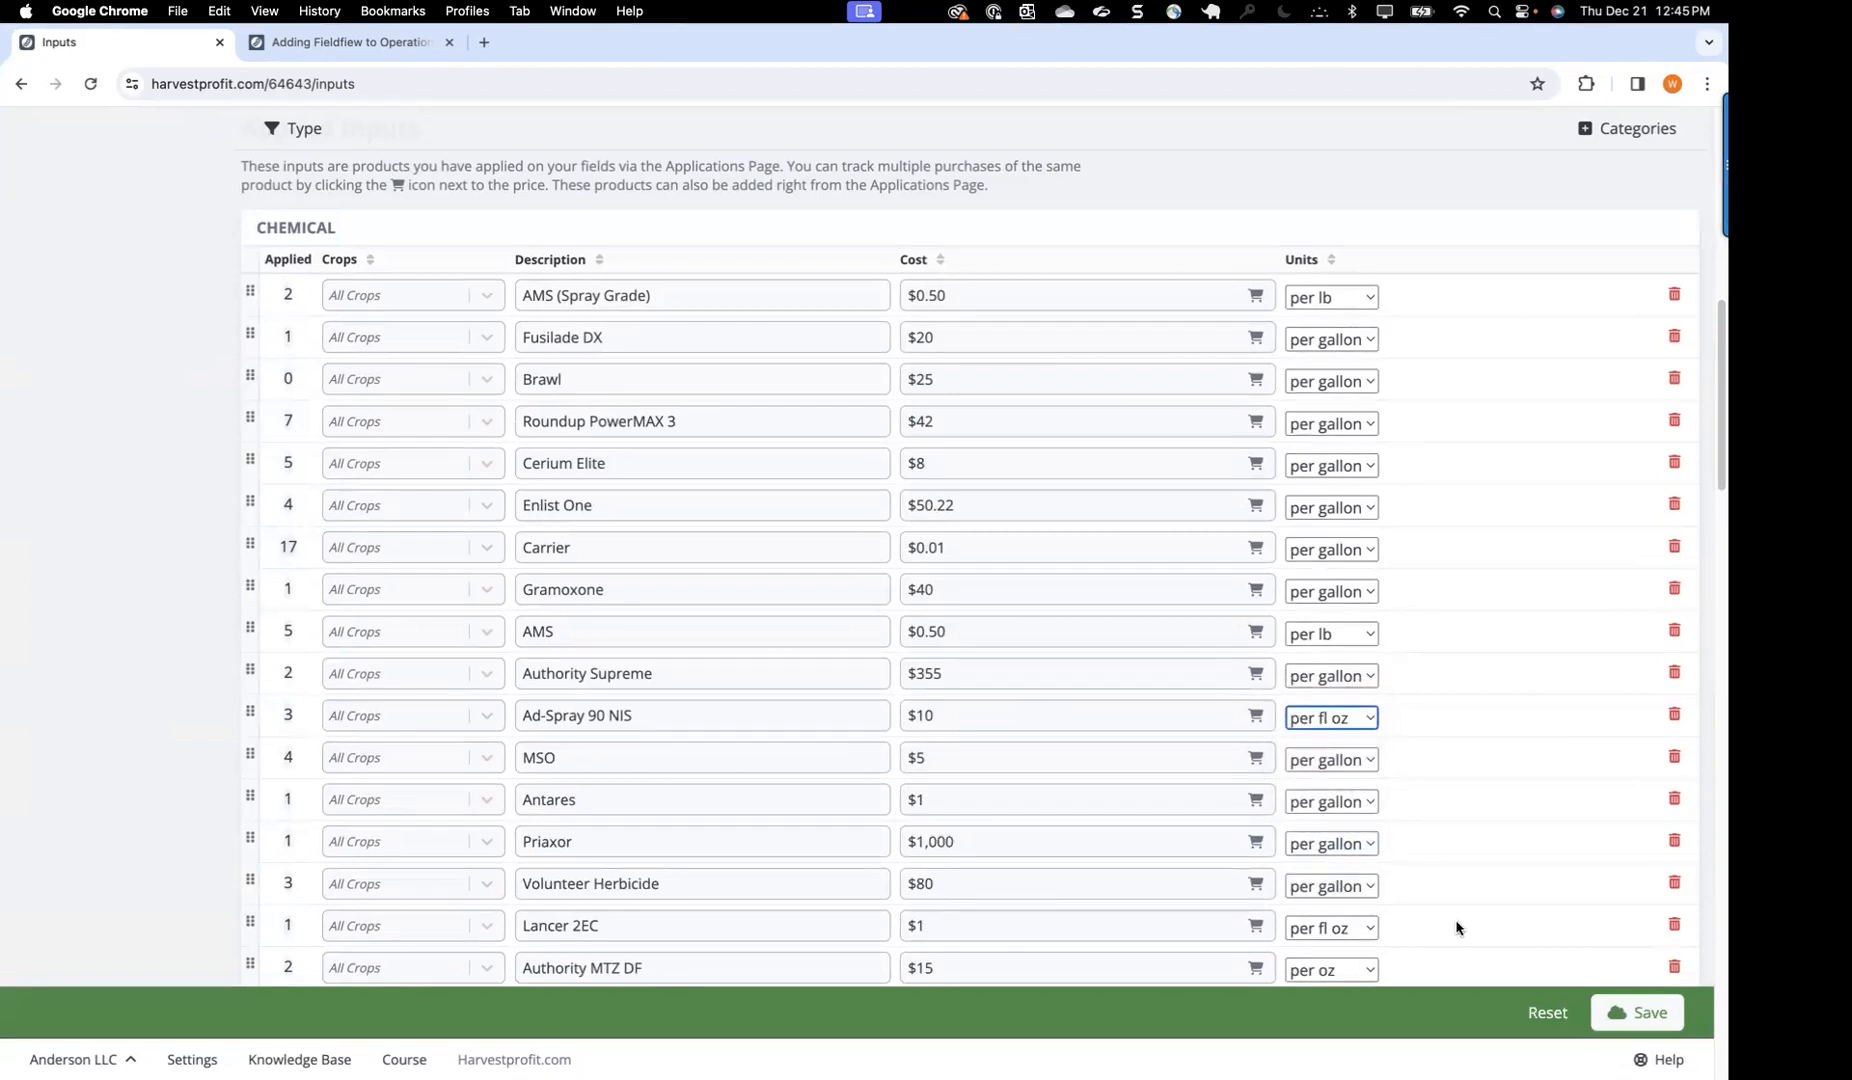
click(1594, 1016)
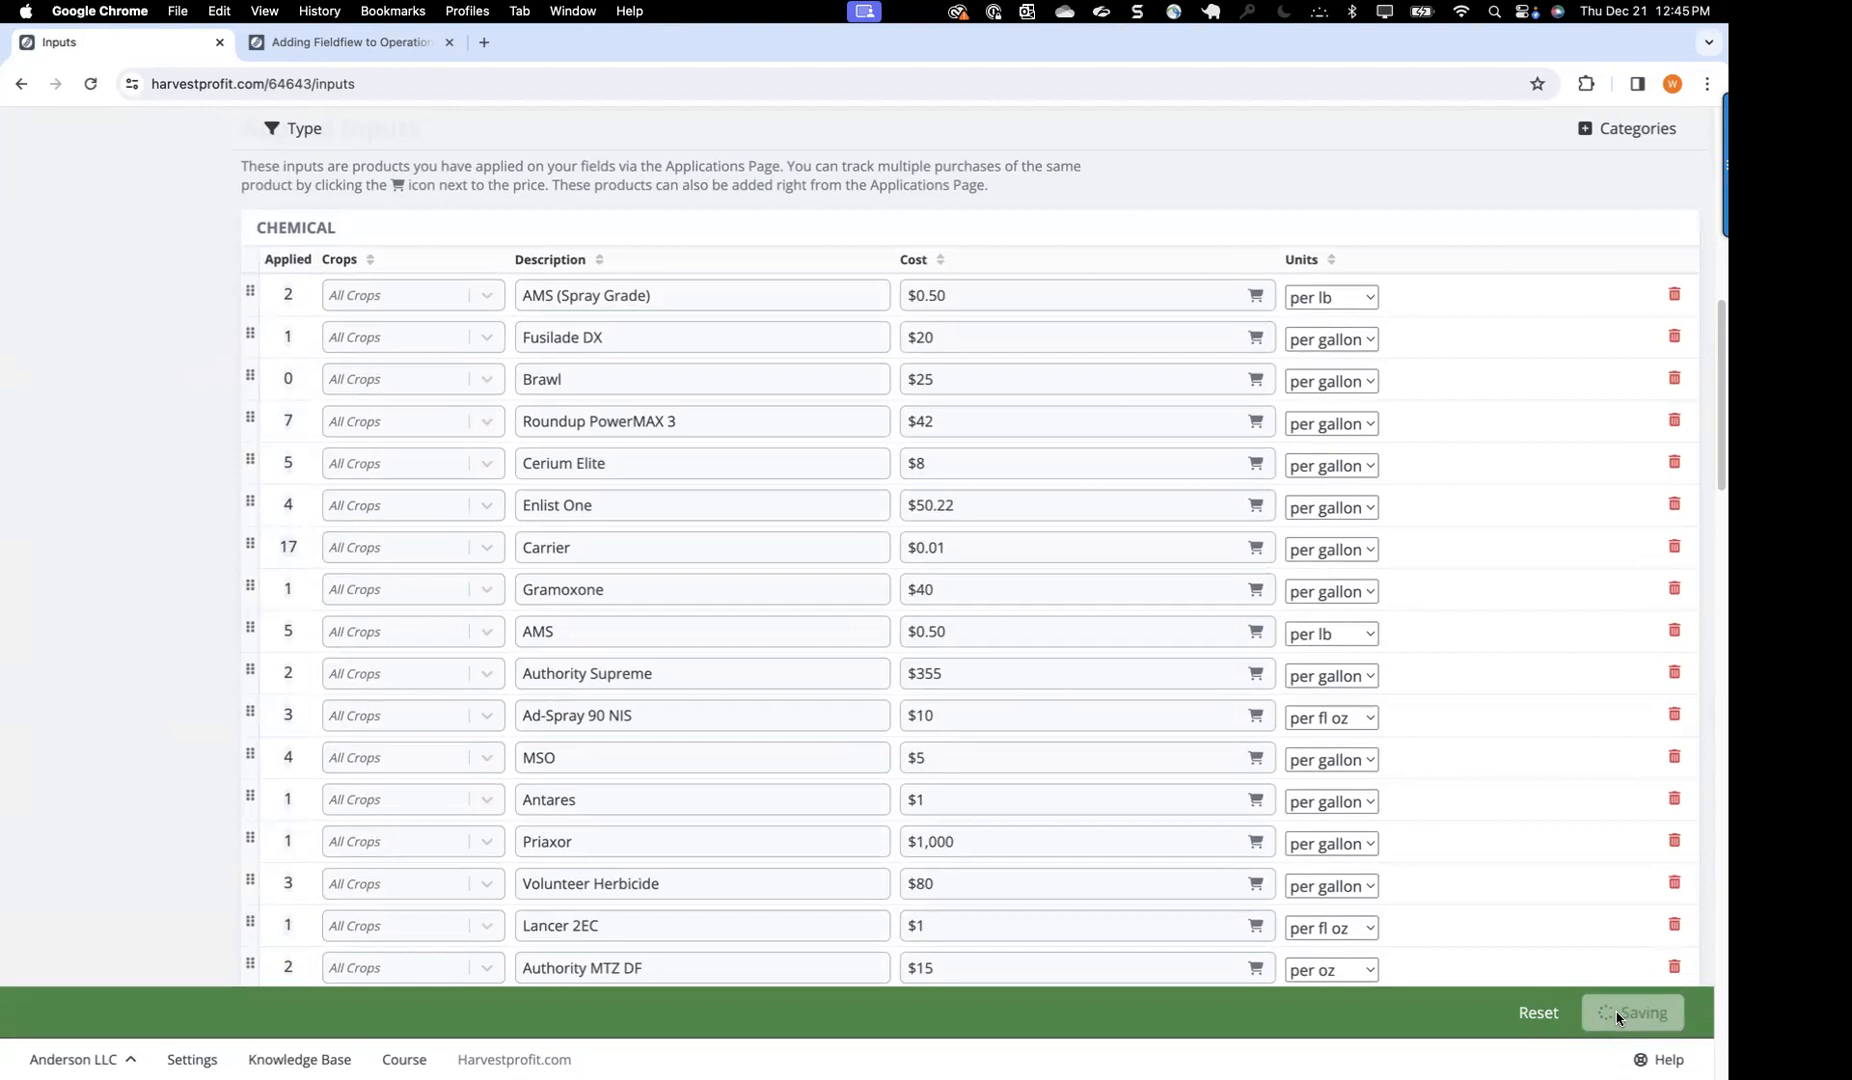
Step: Check the available unit options for the Ad-Spray 90 NIS chemical without changing them
scroll(1340, 745, down, 3)
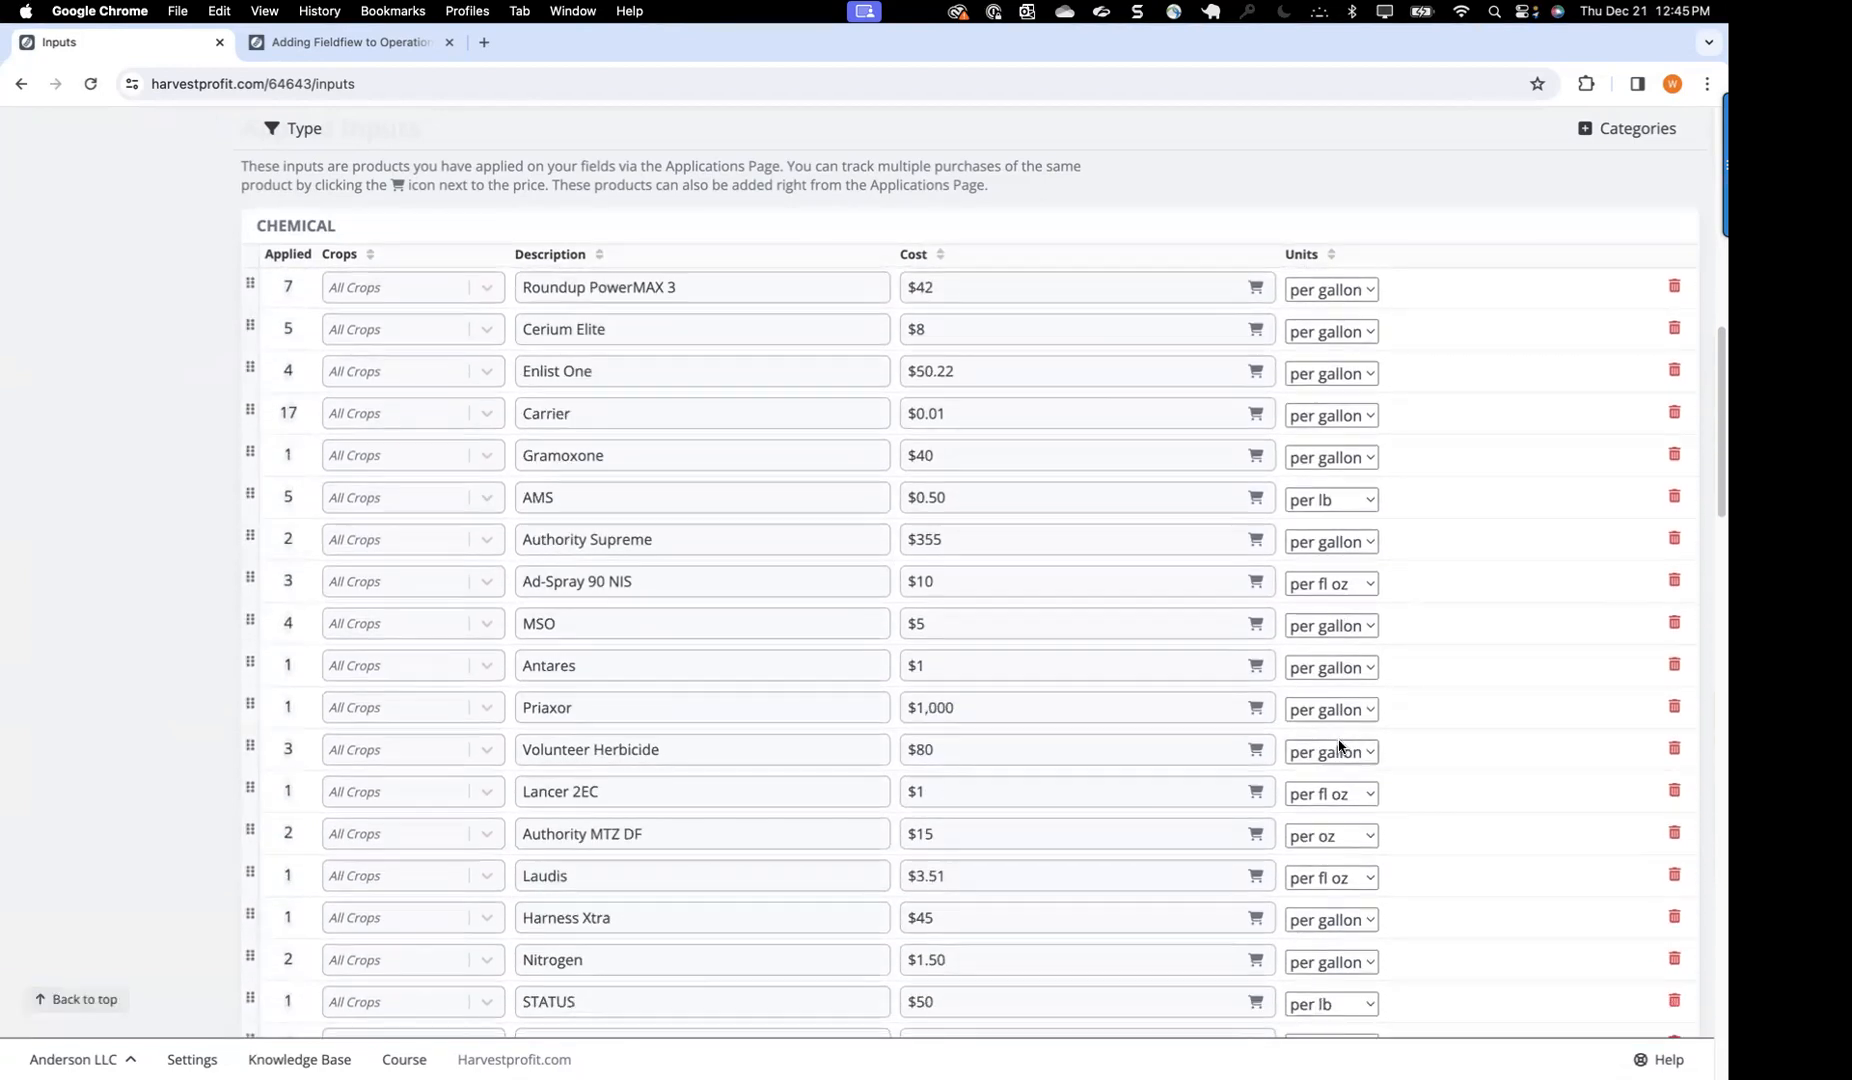
click(1341, 586)
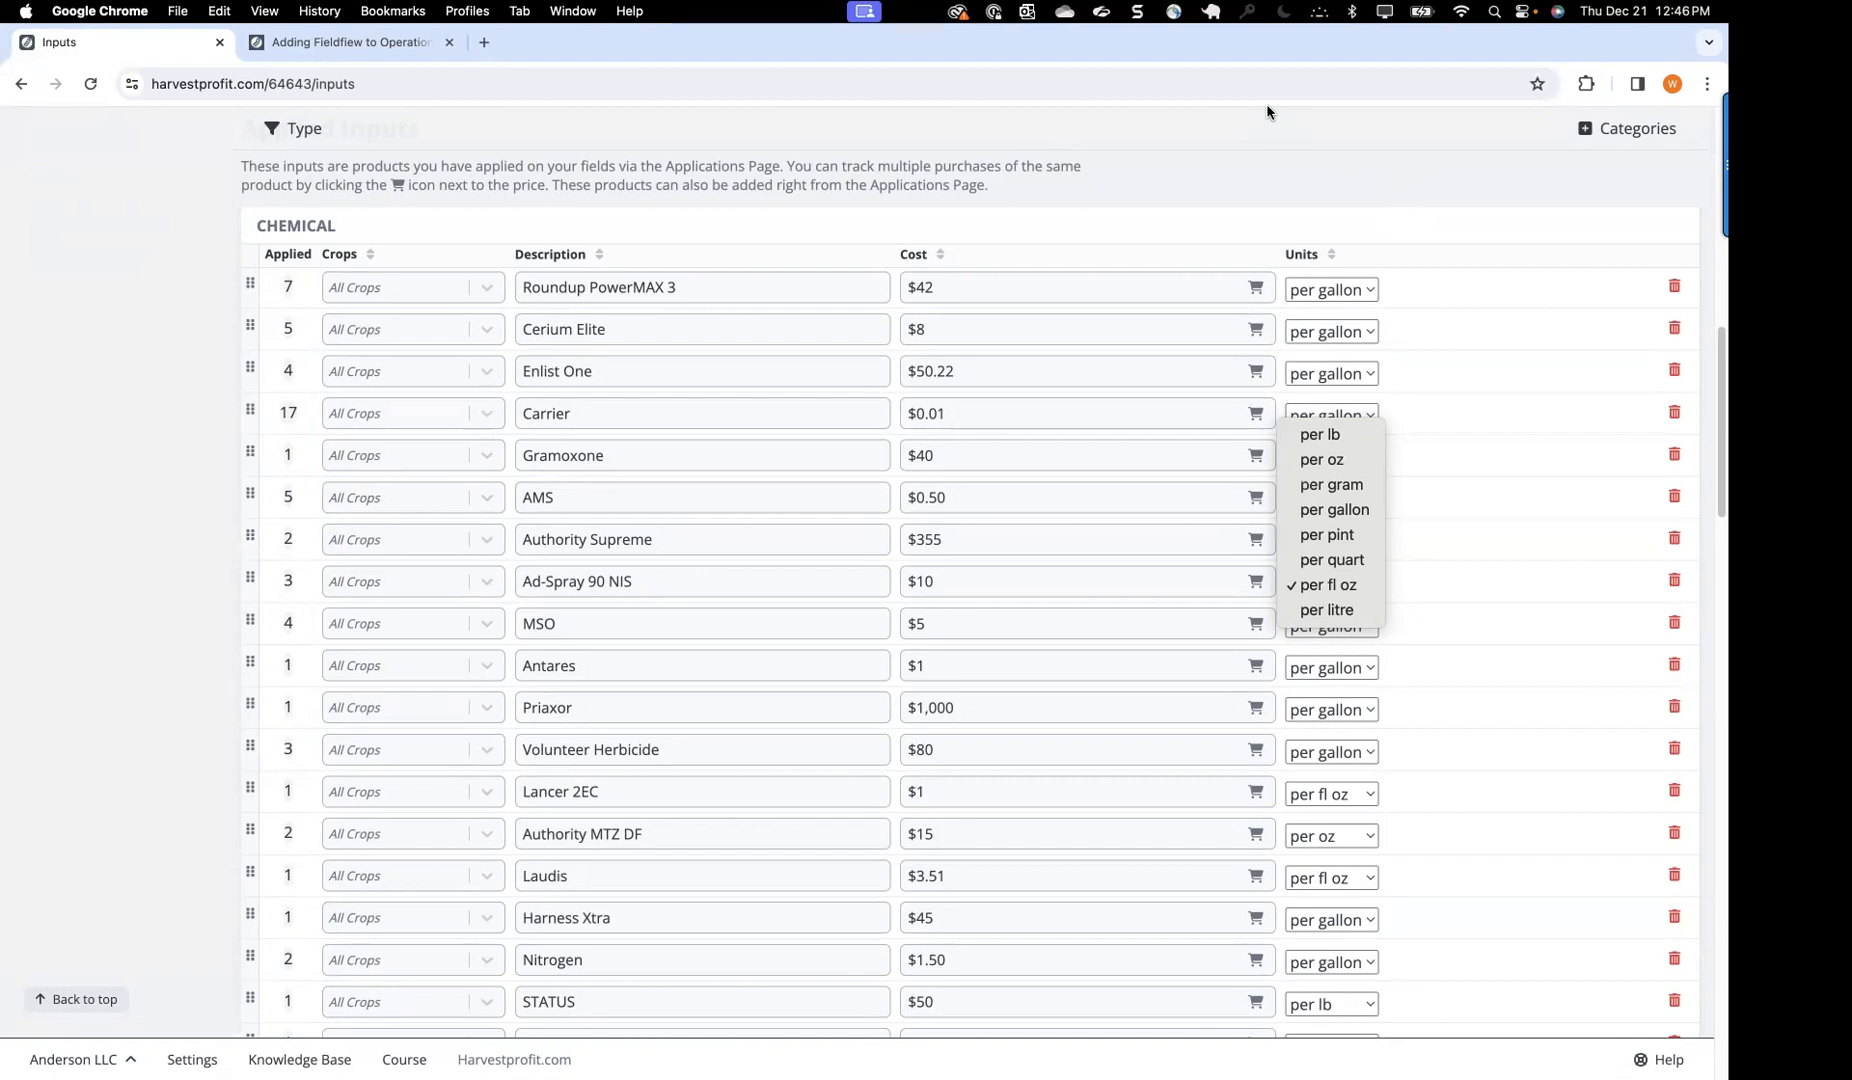
click(507, 39)
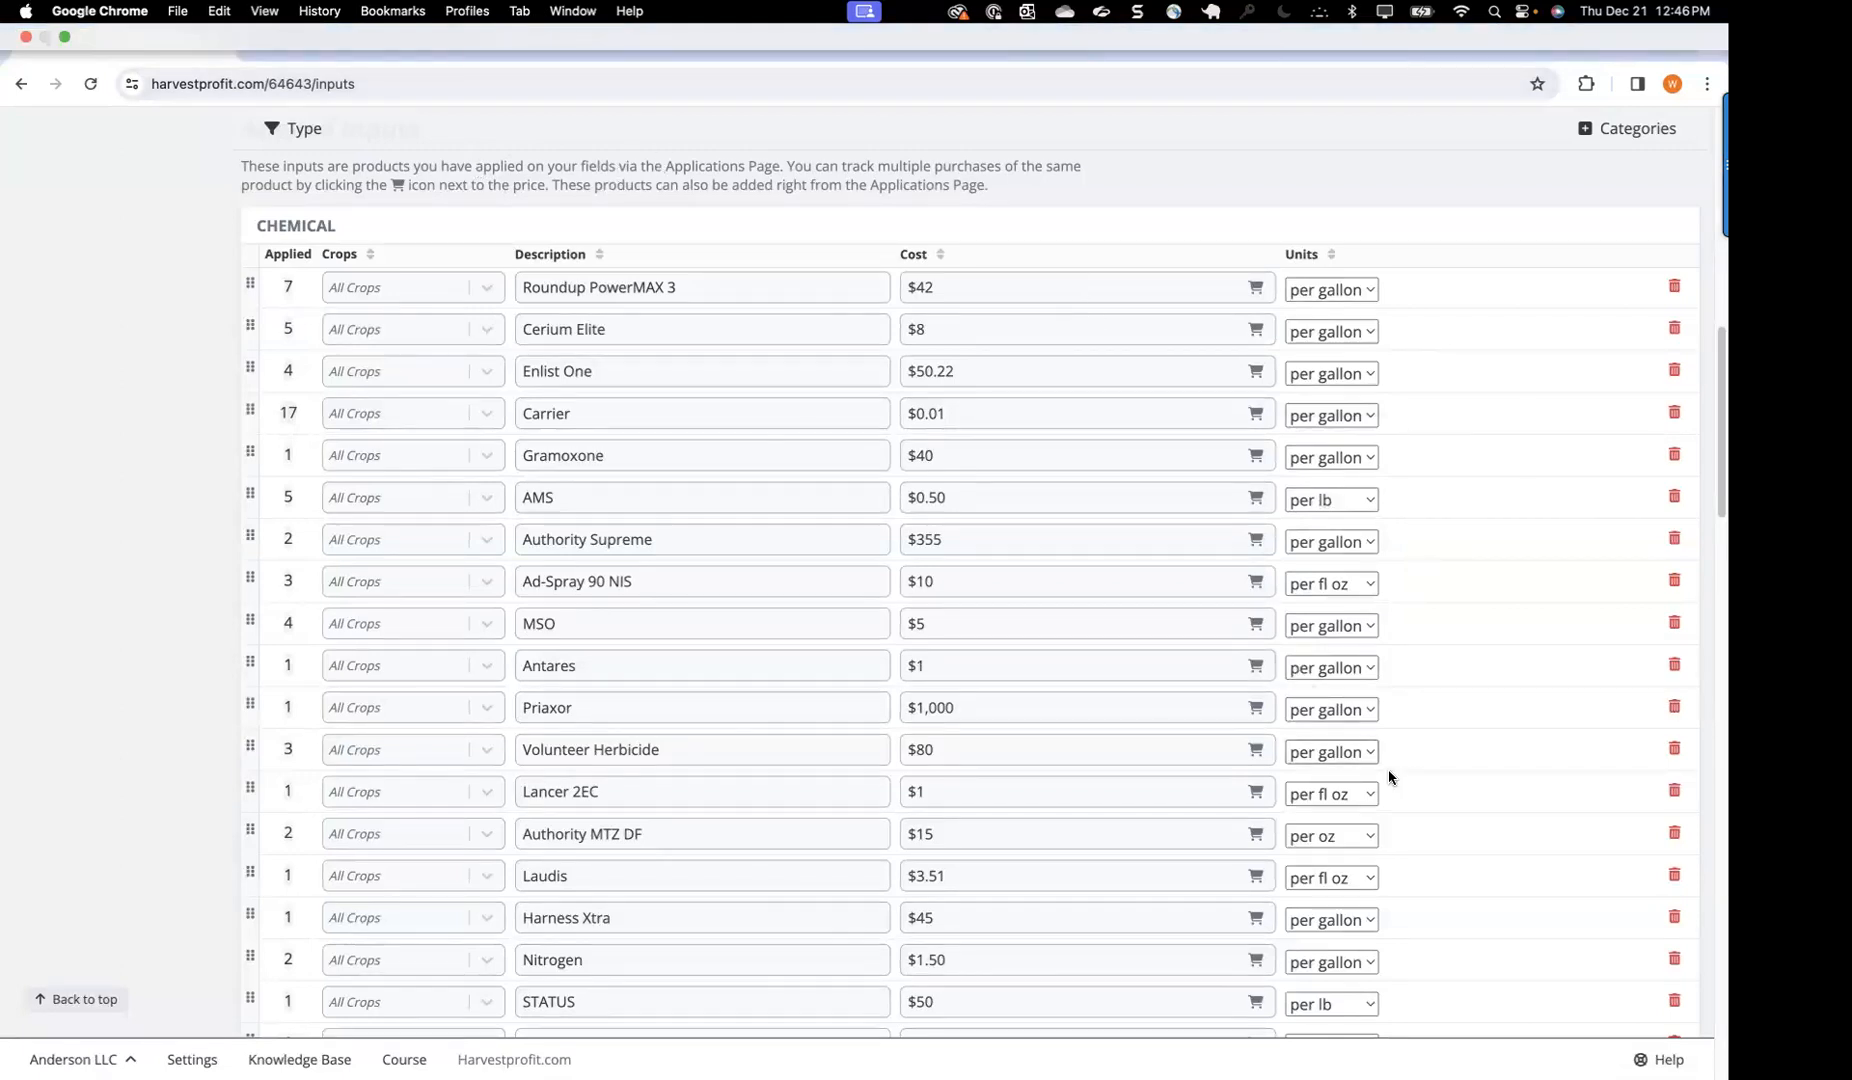
Step: Review the costs and units of the applied chemical inputs through the end of the chemical list
scroll(1388, 771, down, 2)
scroll(1388, 771, down, 2)
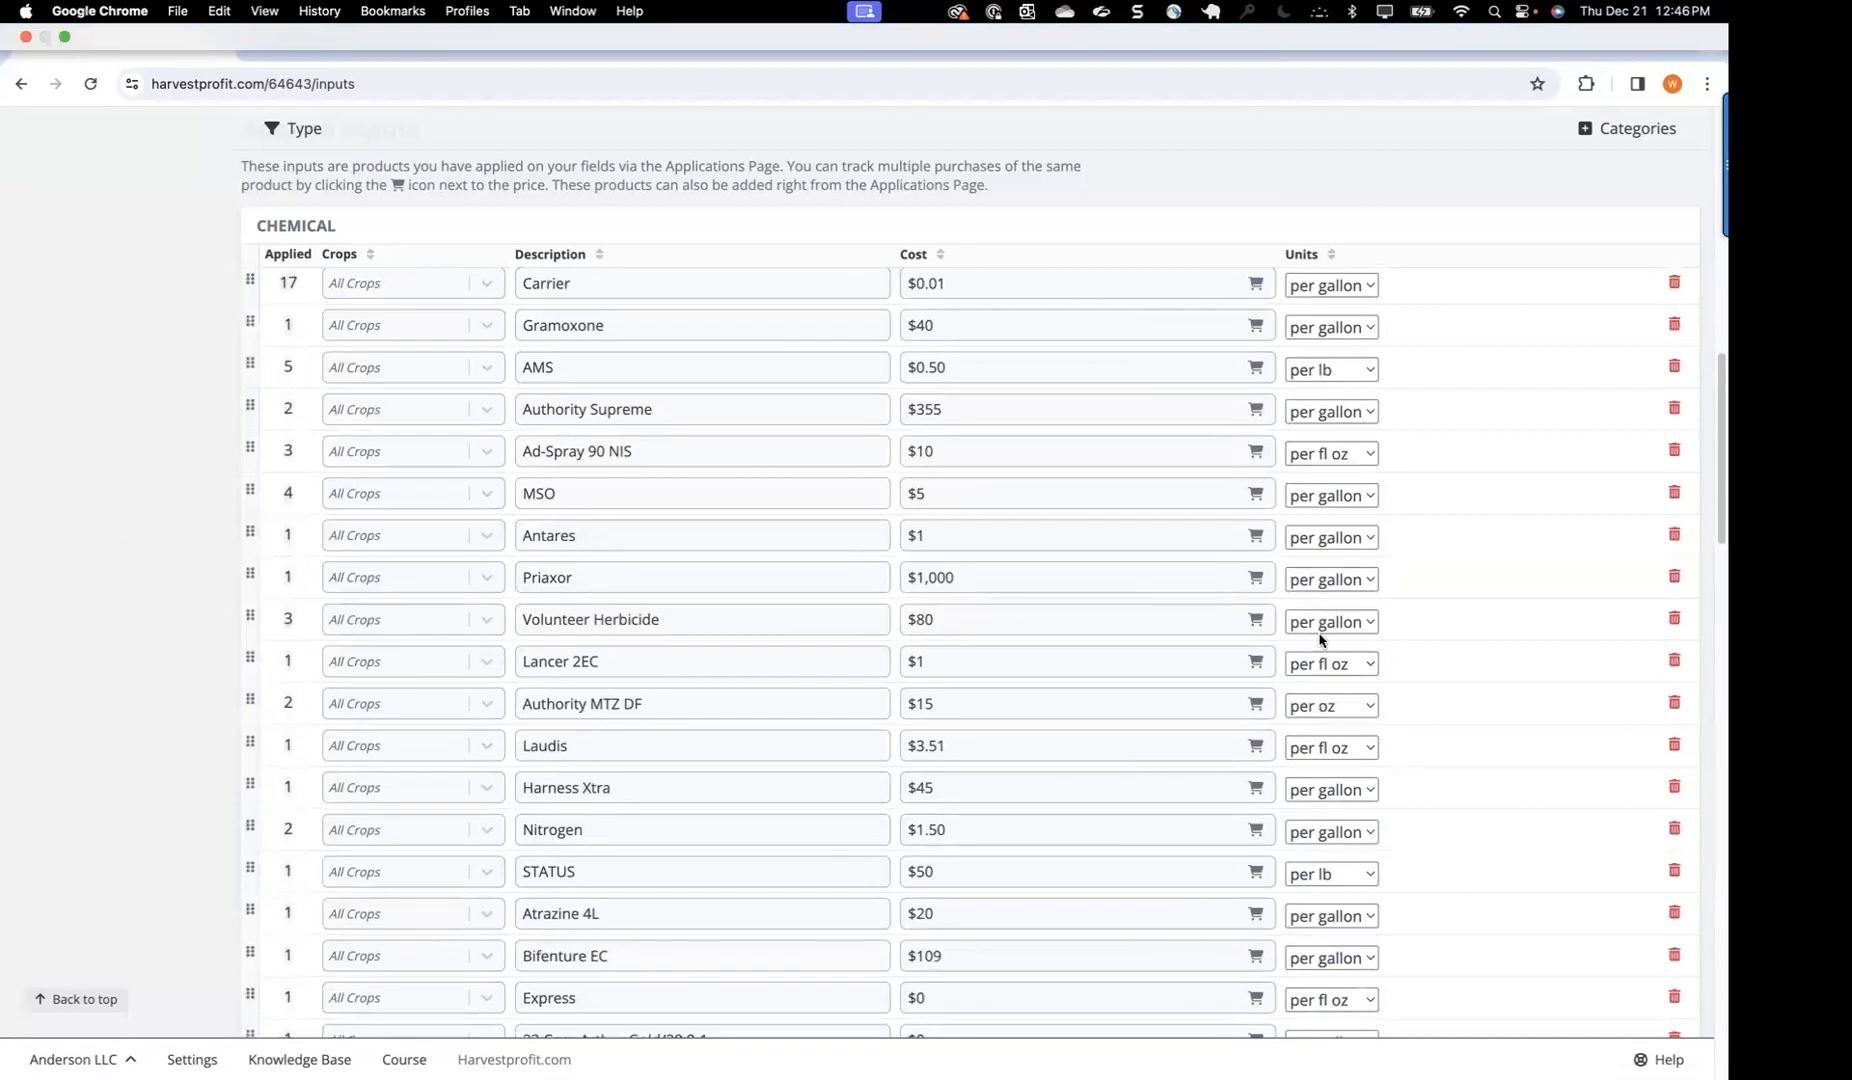
scroll(1328, 653, down, 1)
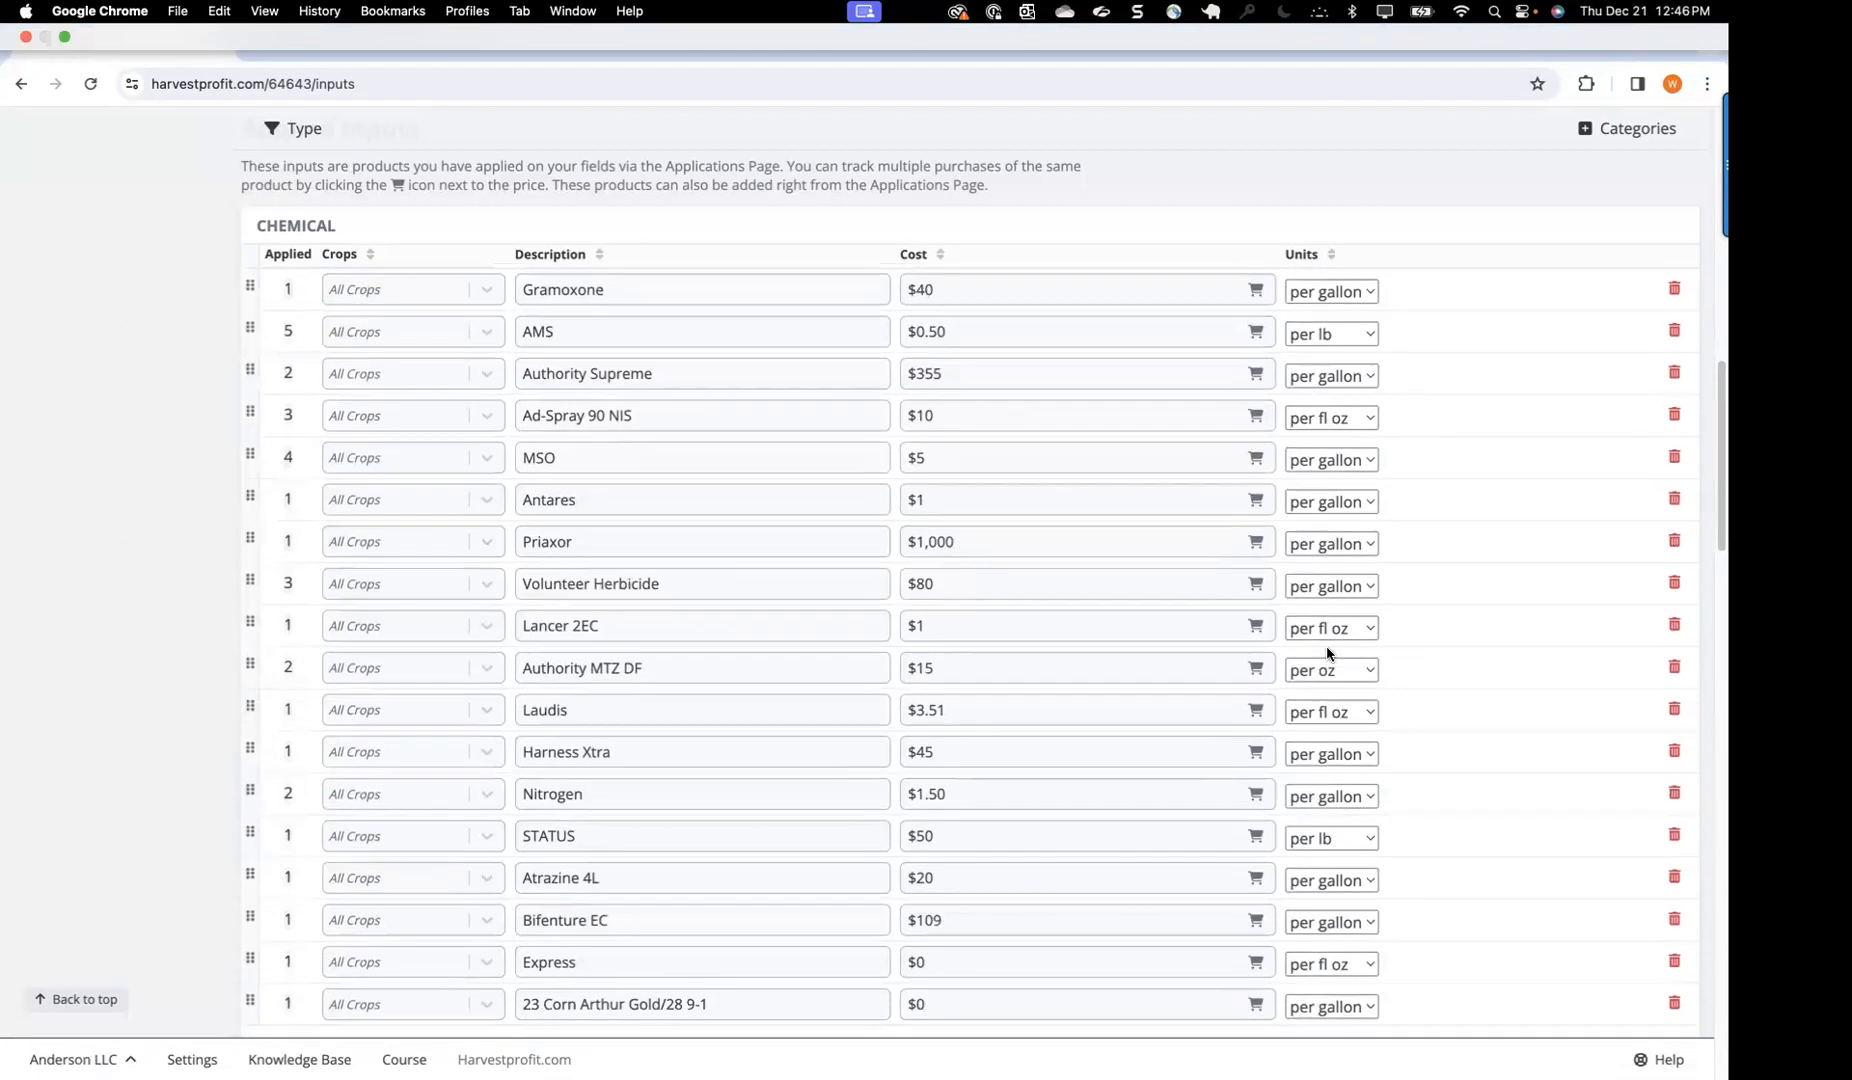
scroll(1328, 653, down, 1)
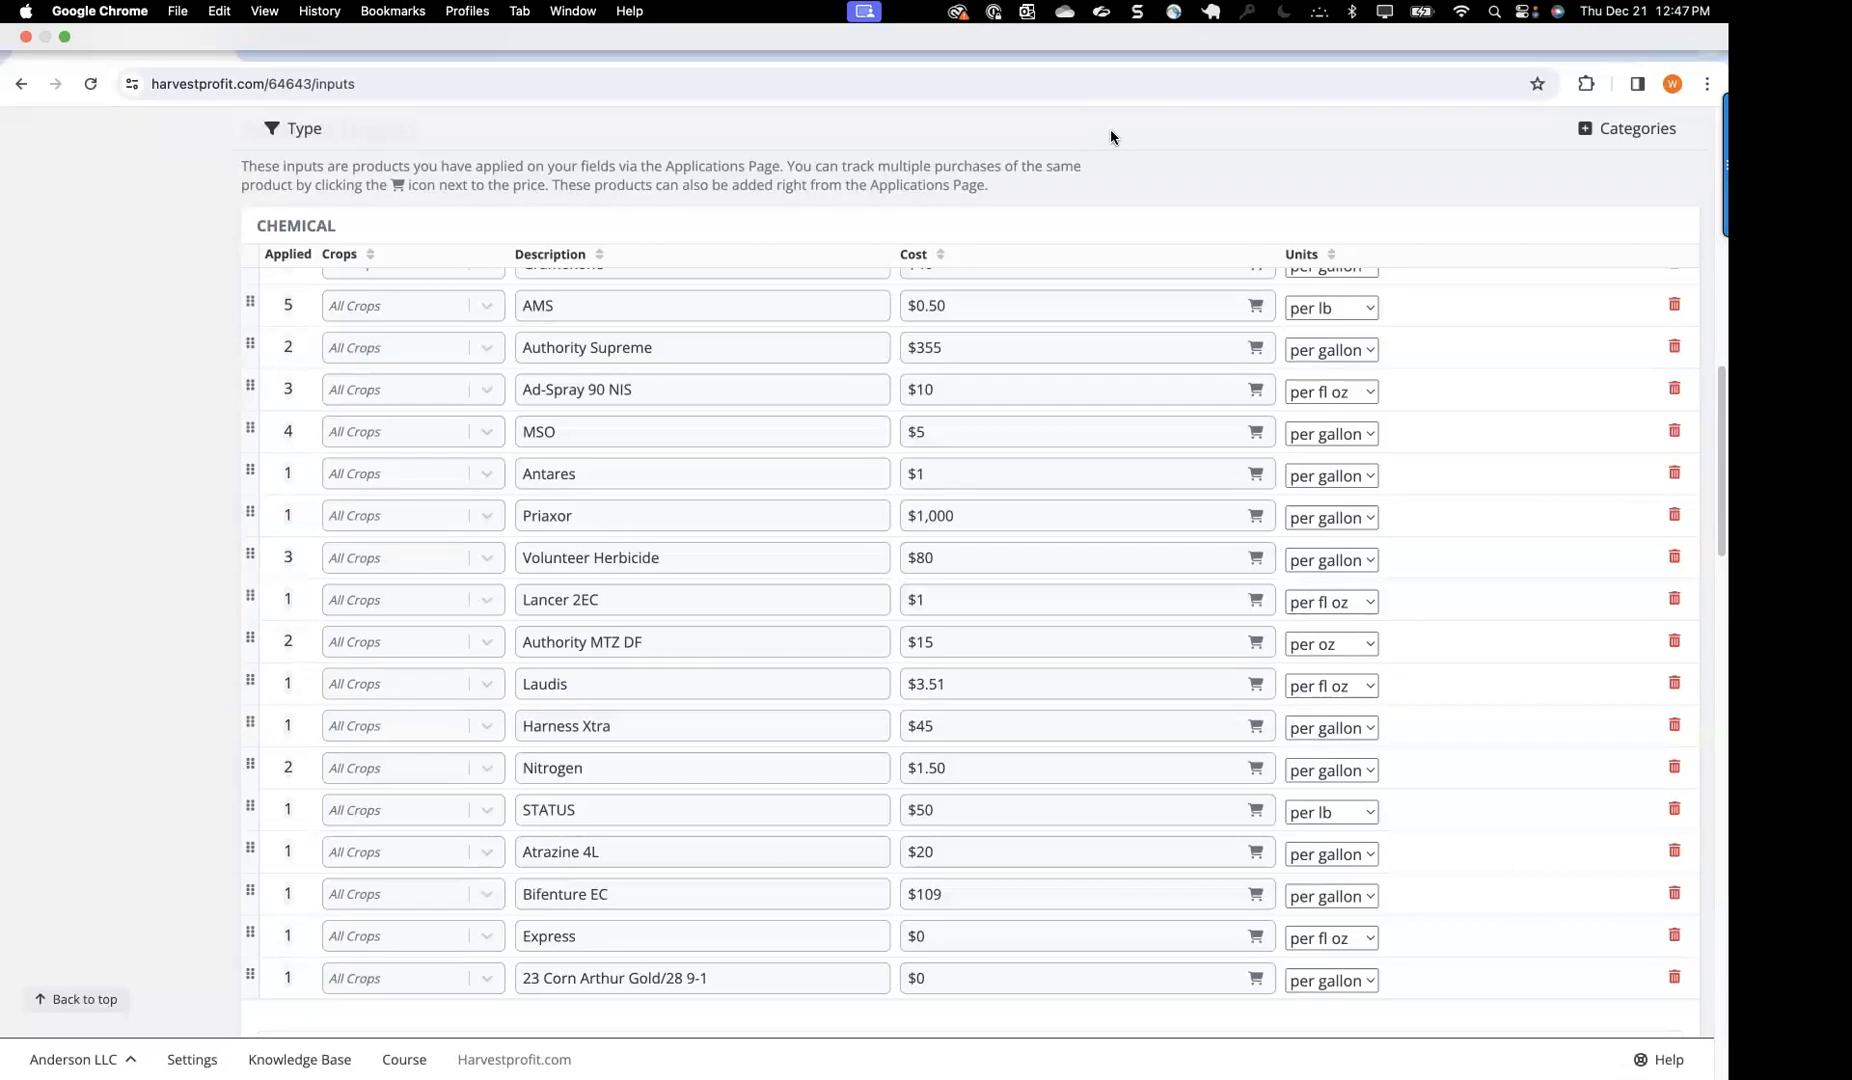
scroll(1211, 366, up, 1)
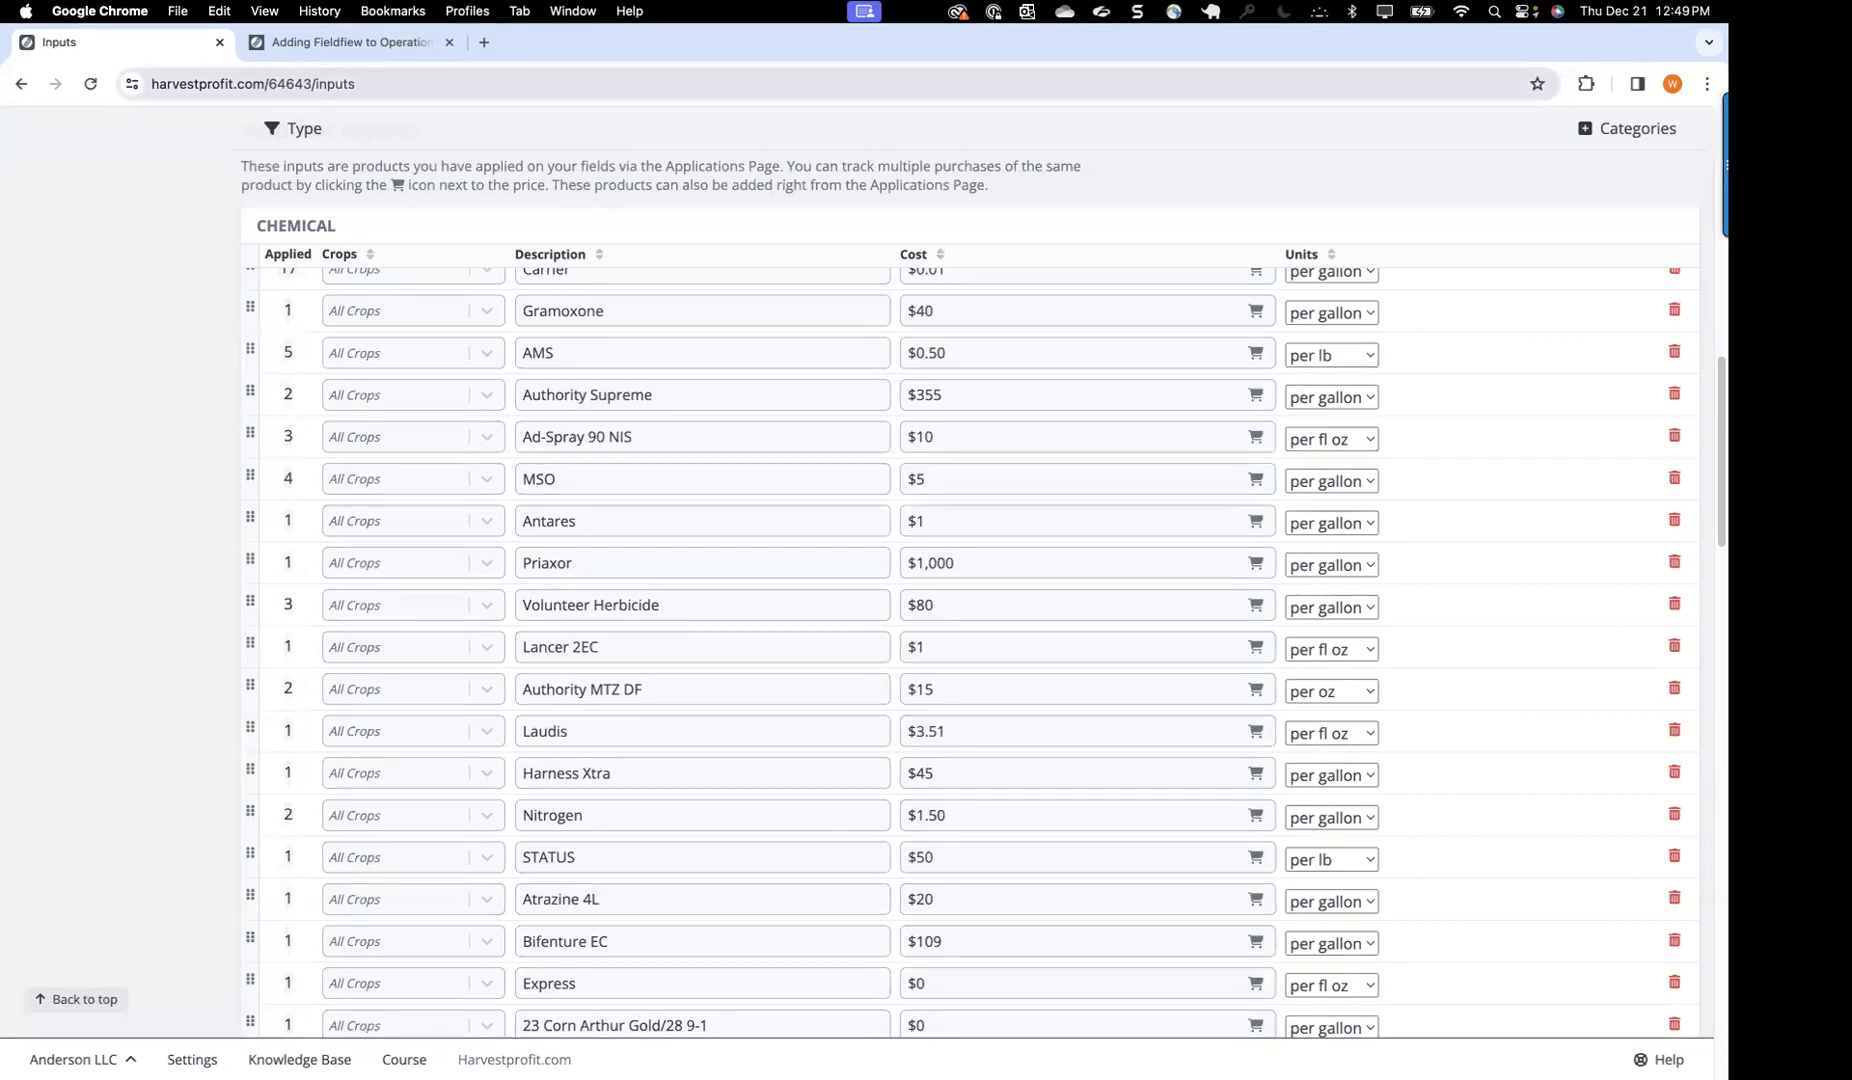
scroll(312, 202, up, 3)
scroll(312, 202, up, 5)
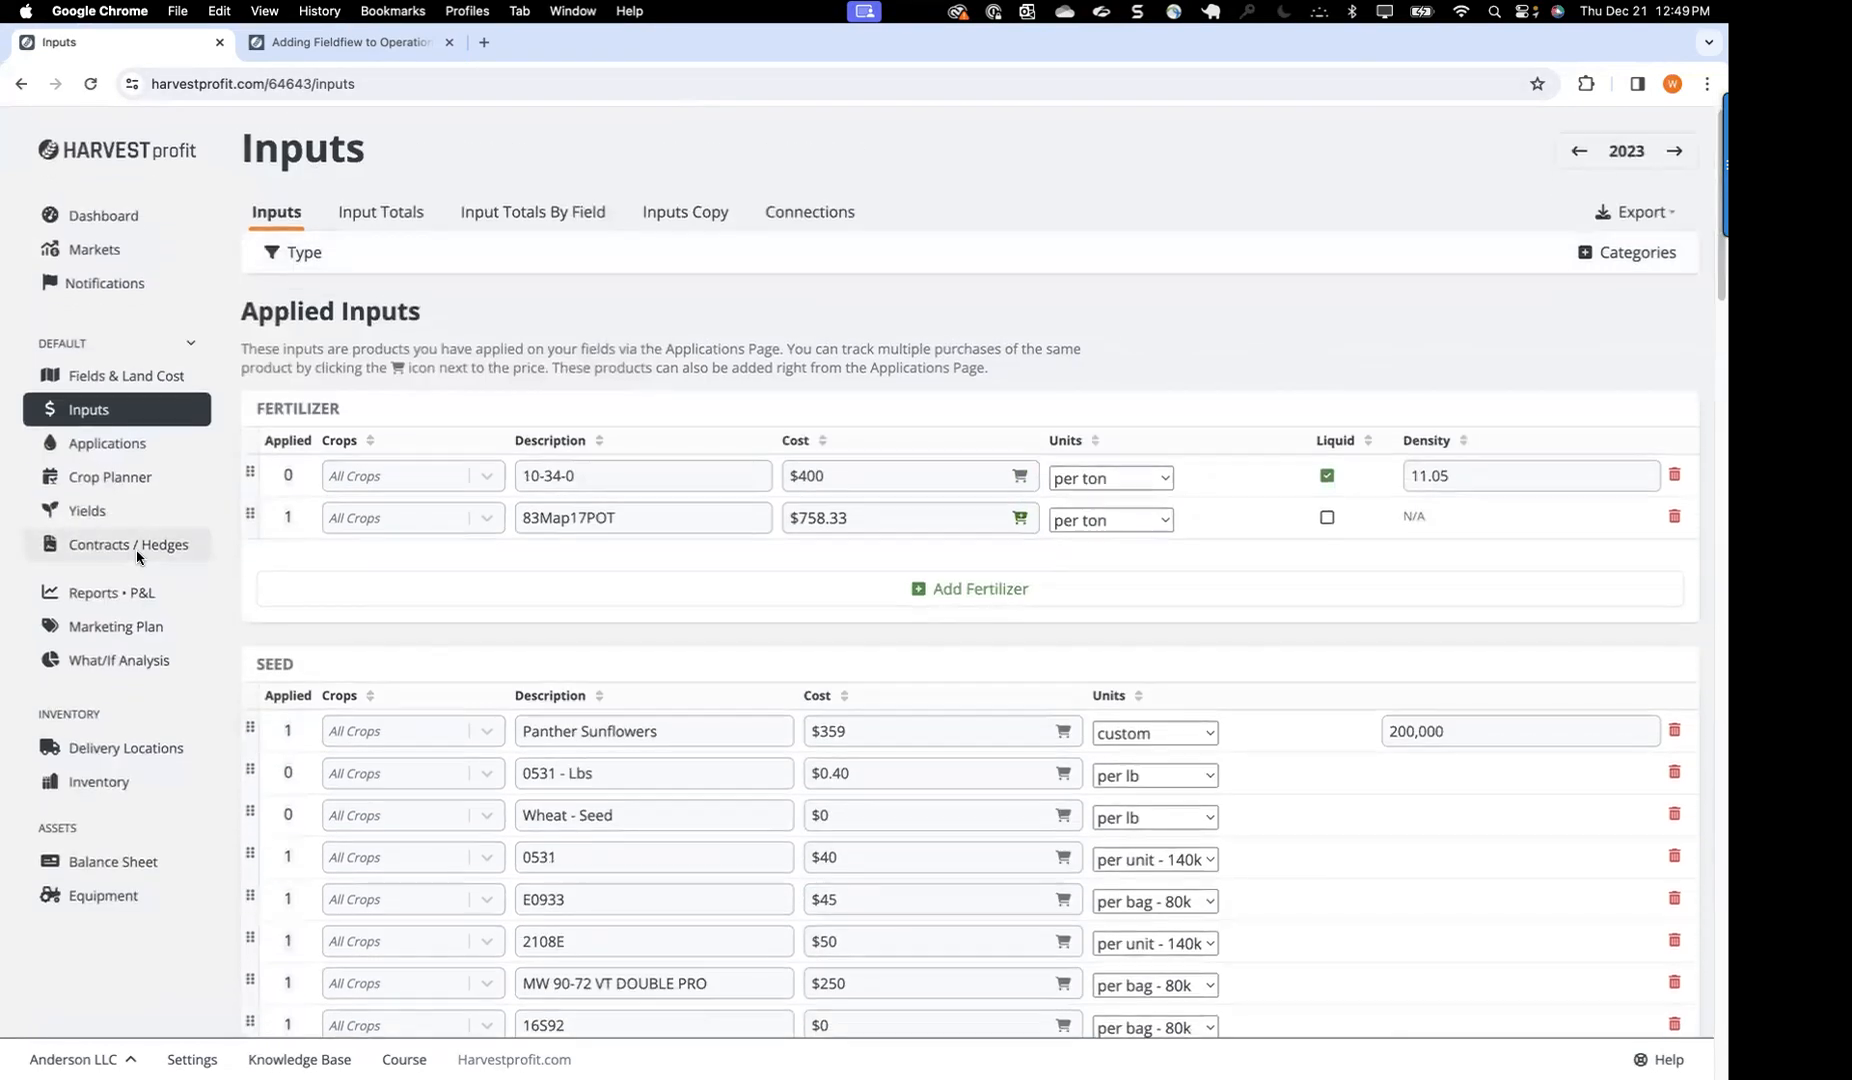
Step: In the sunflower yields, try BL45NW's actual yield as per acre, and restore Operations Center as its source
click(121, 512)
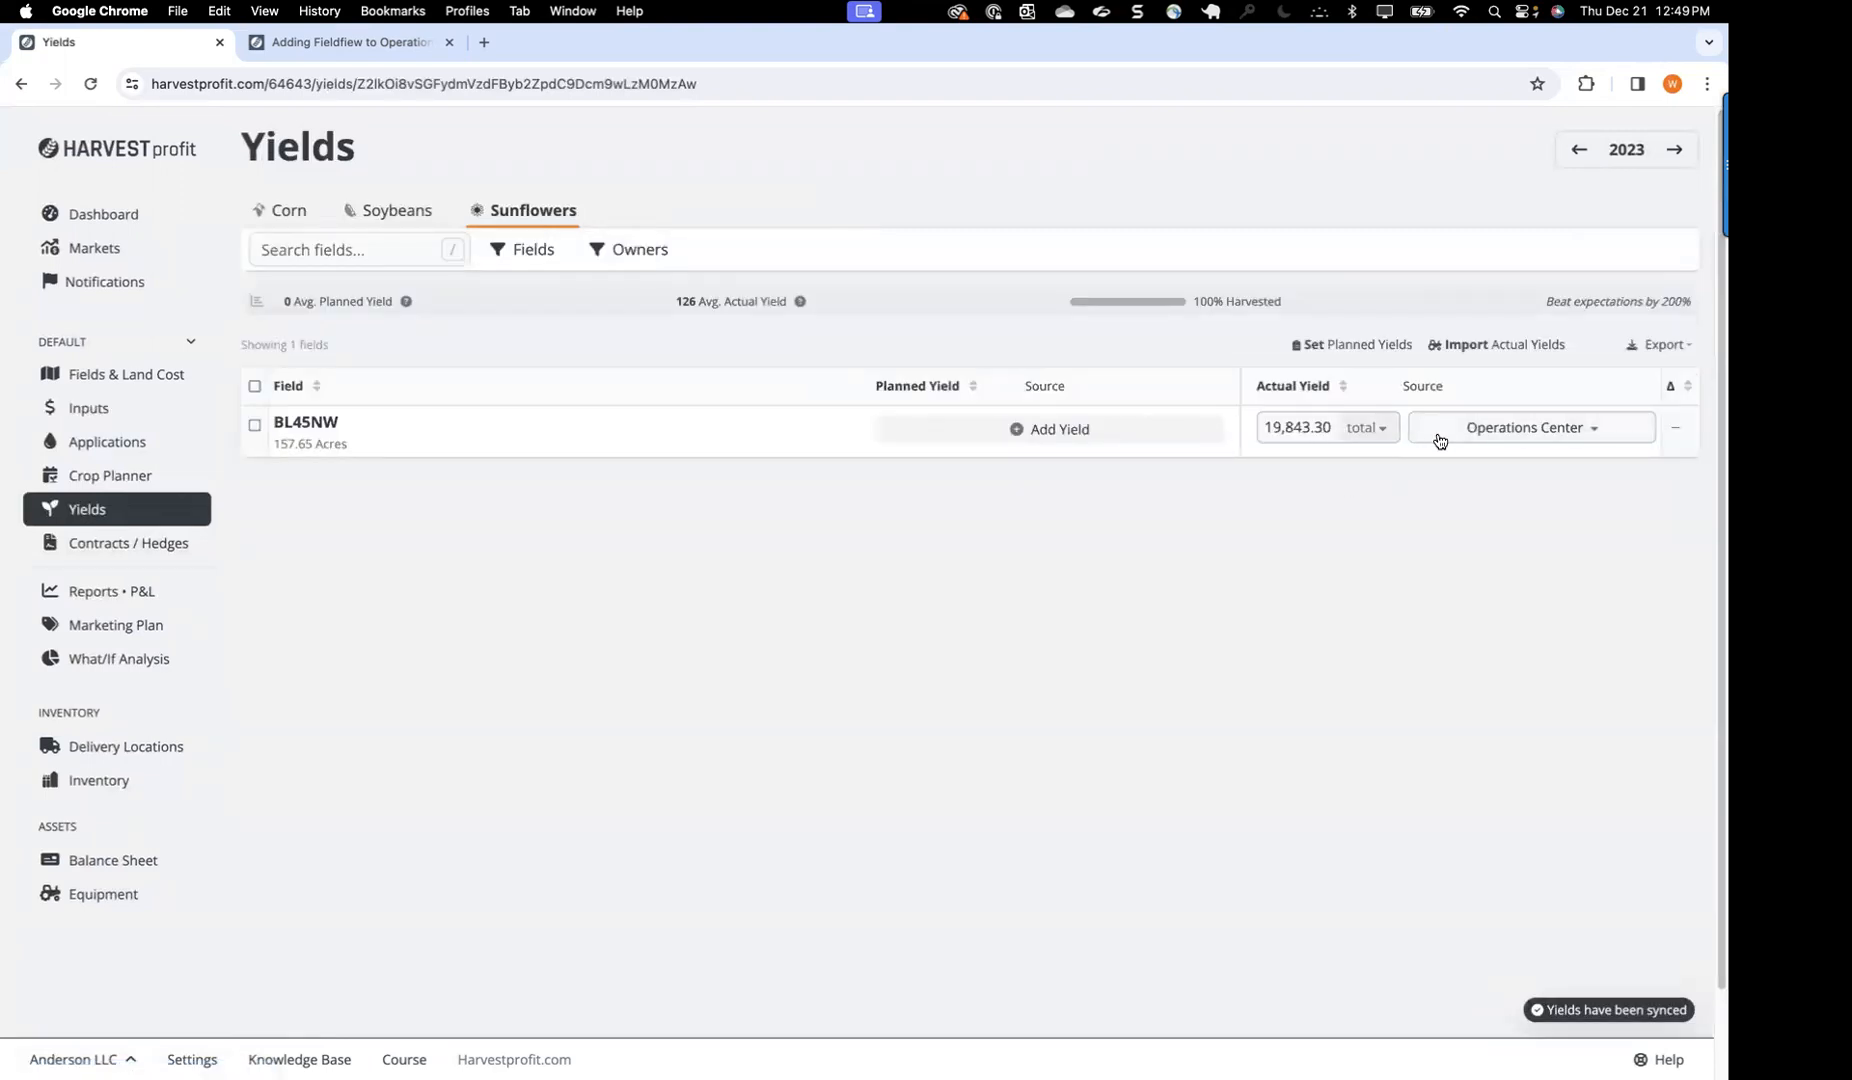
click(1368, 430)
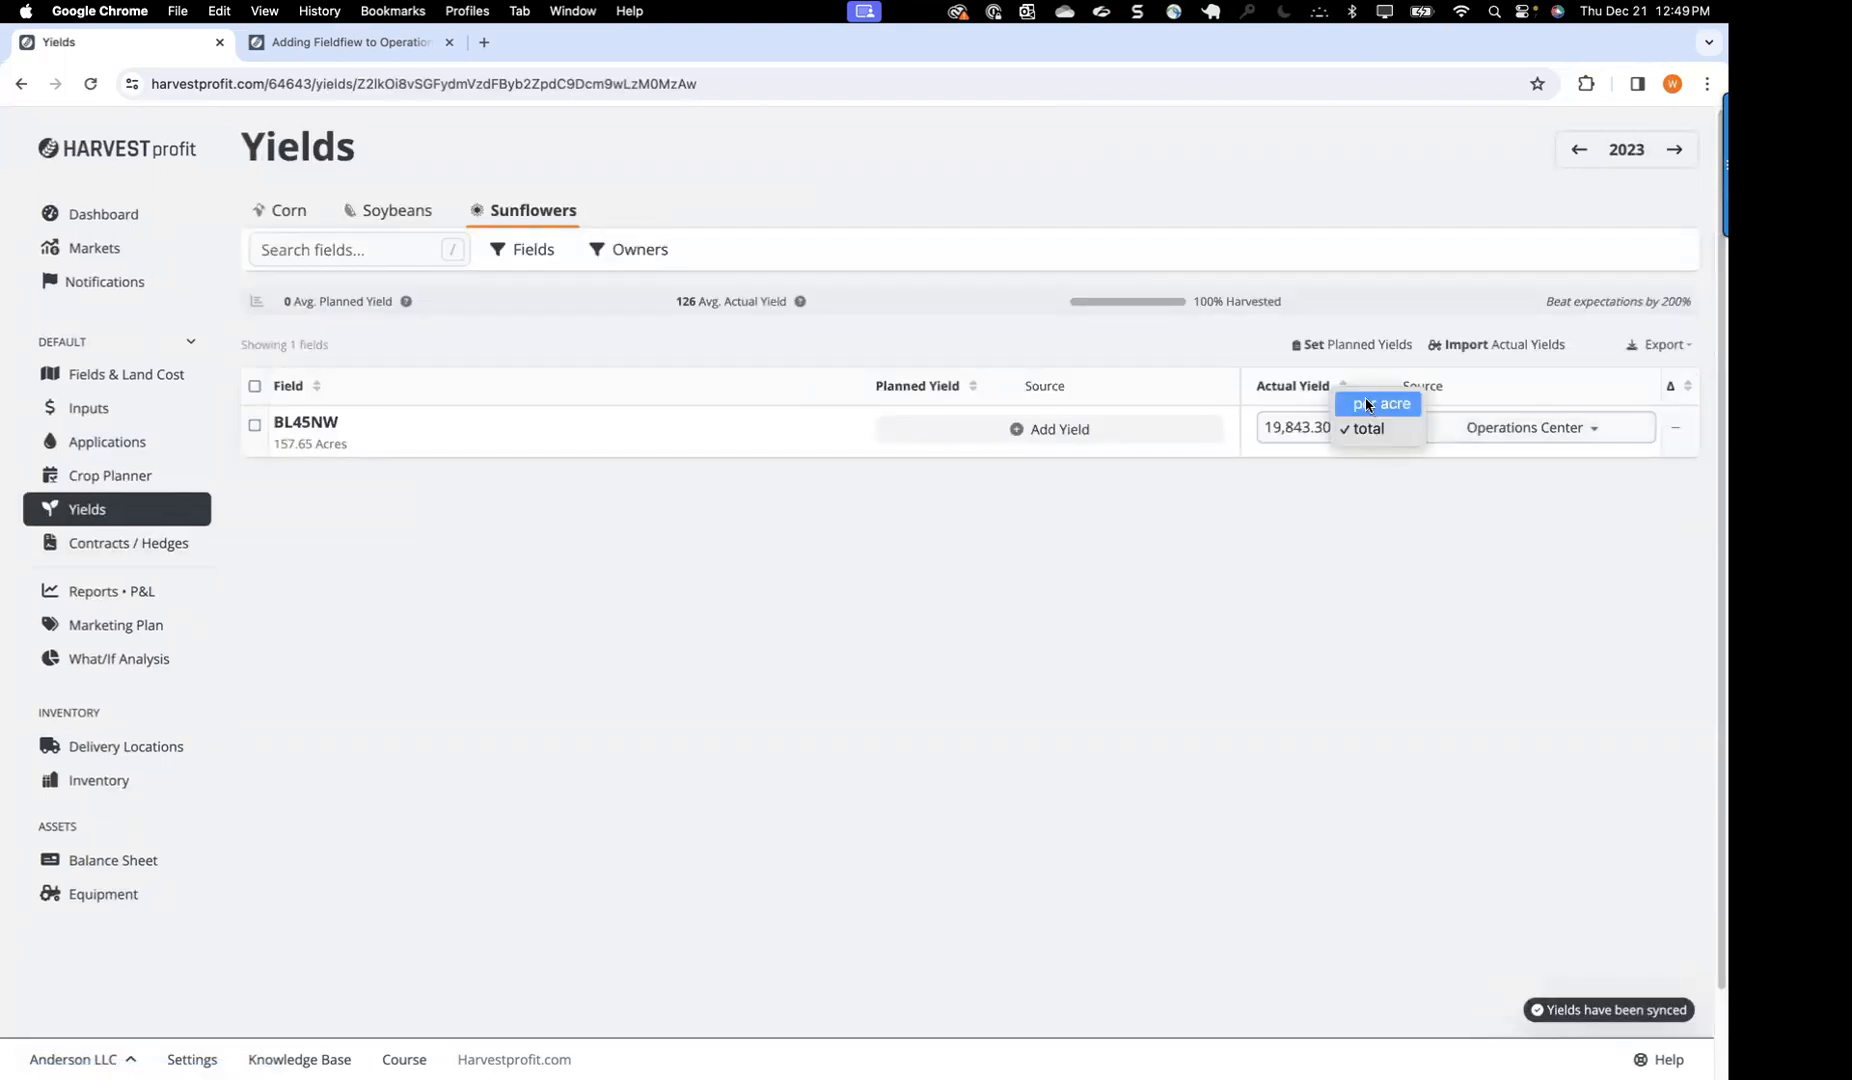
click(1360, 409)
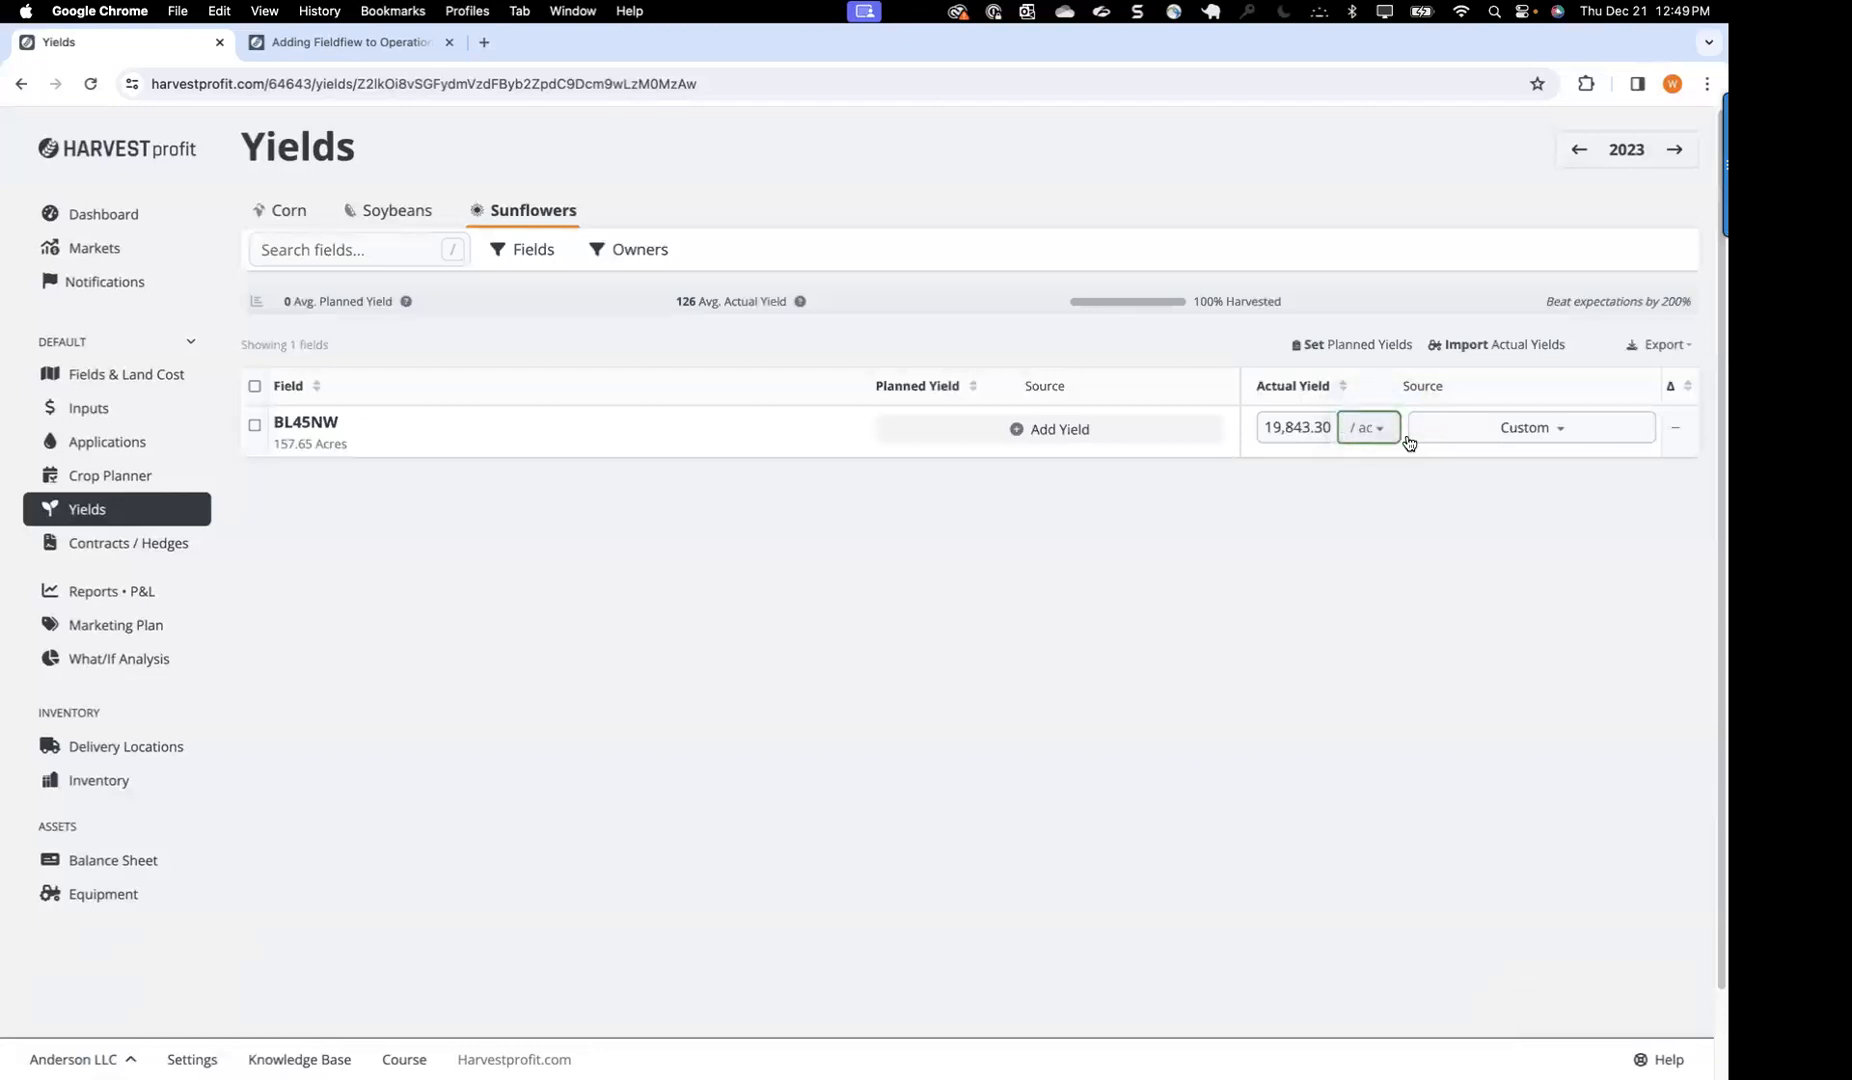
click(1491, 430)
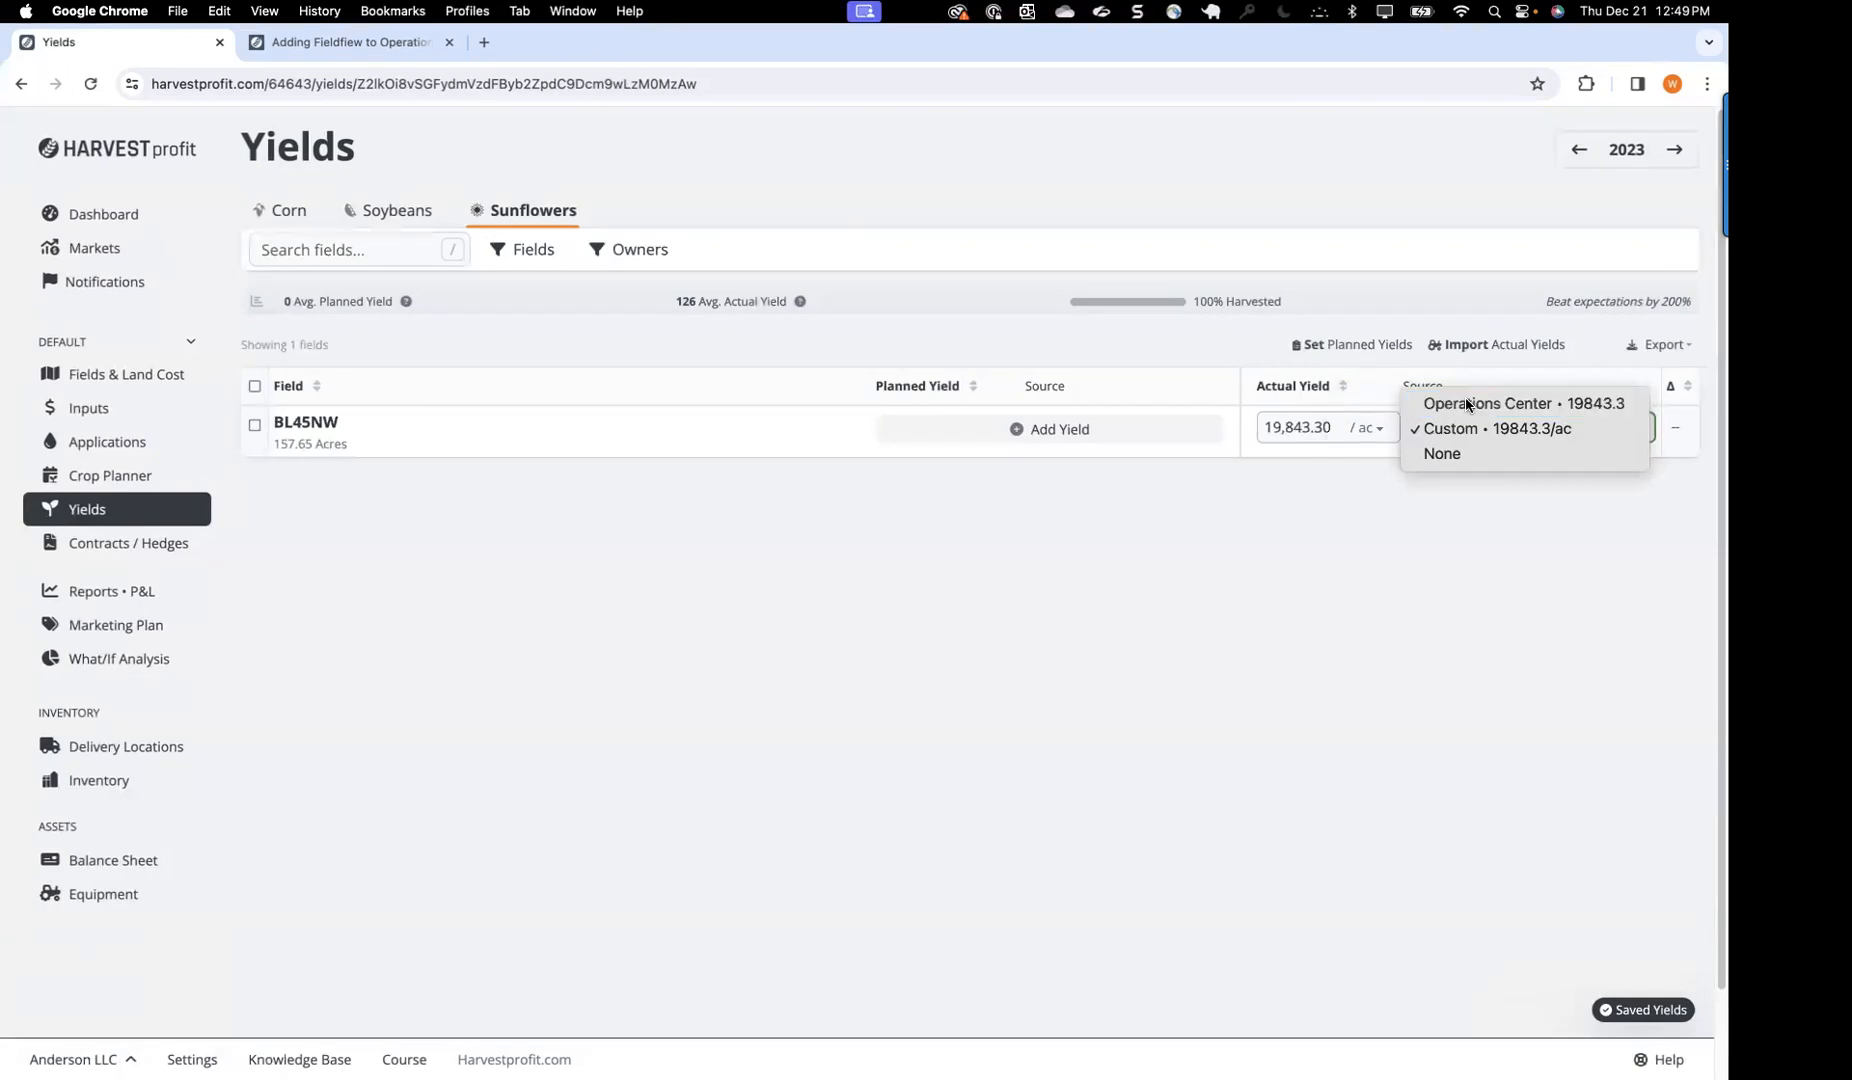
click(1467, 403)
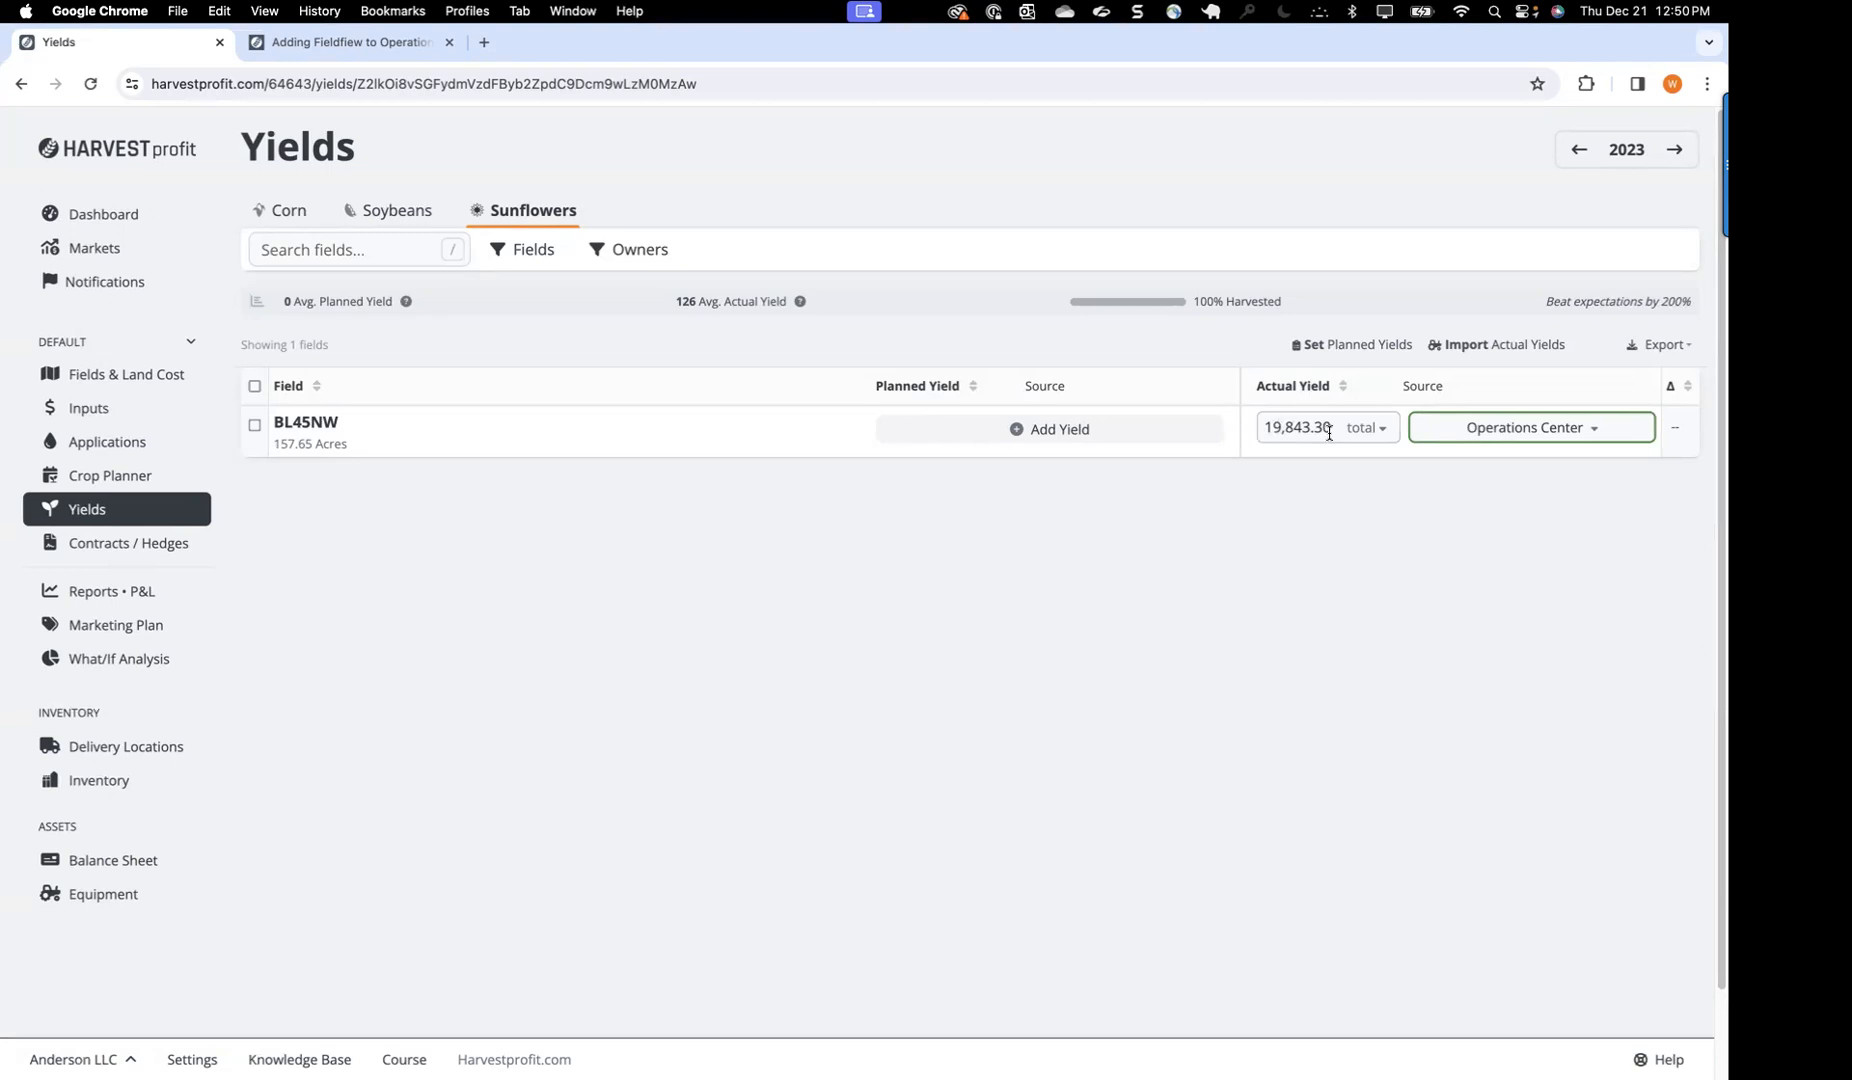
Step: Examine BL45NW's actual yield, field acreage and yield unit options without changing them
drag(1265, 431, 1331, 431)
click(1321, 475)
drag(355, 446, 273, 445)
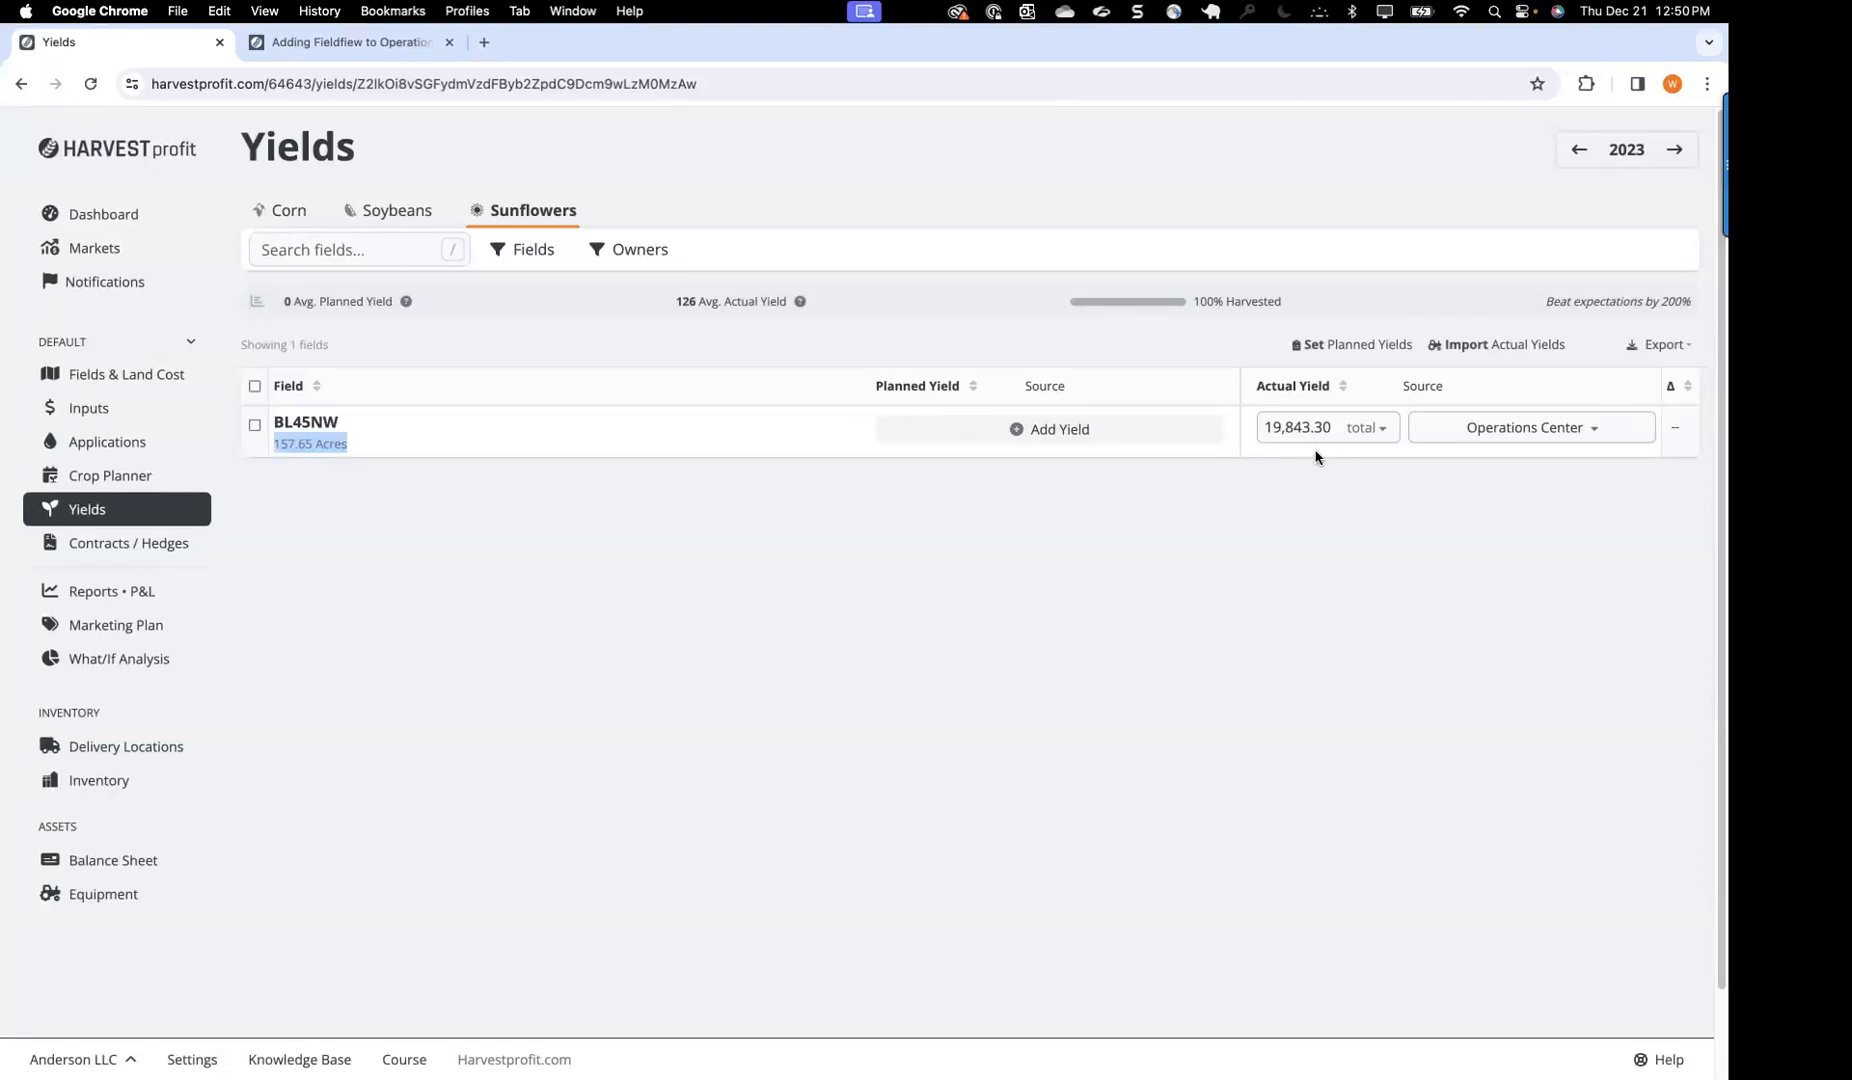
click(1361, 430)
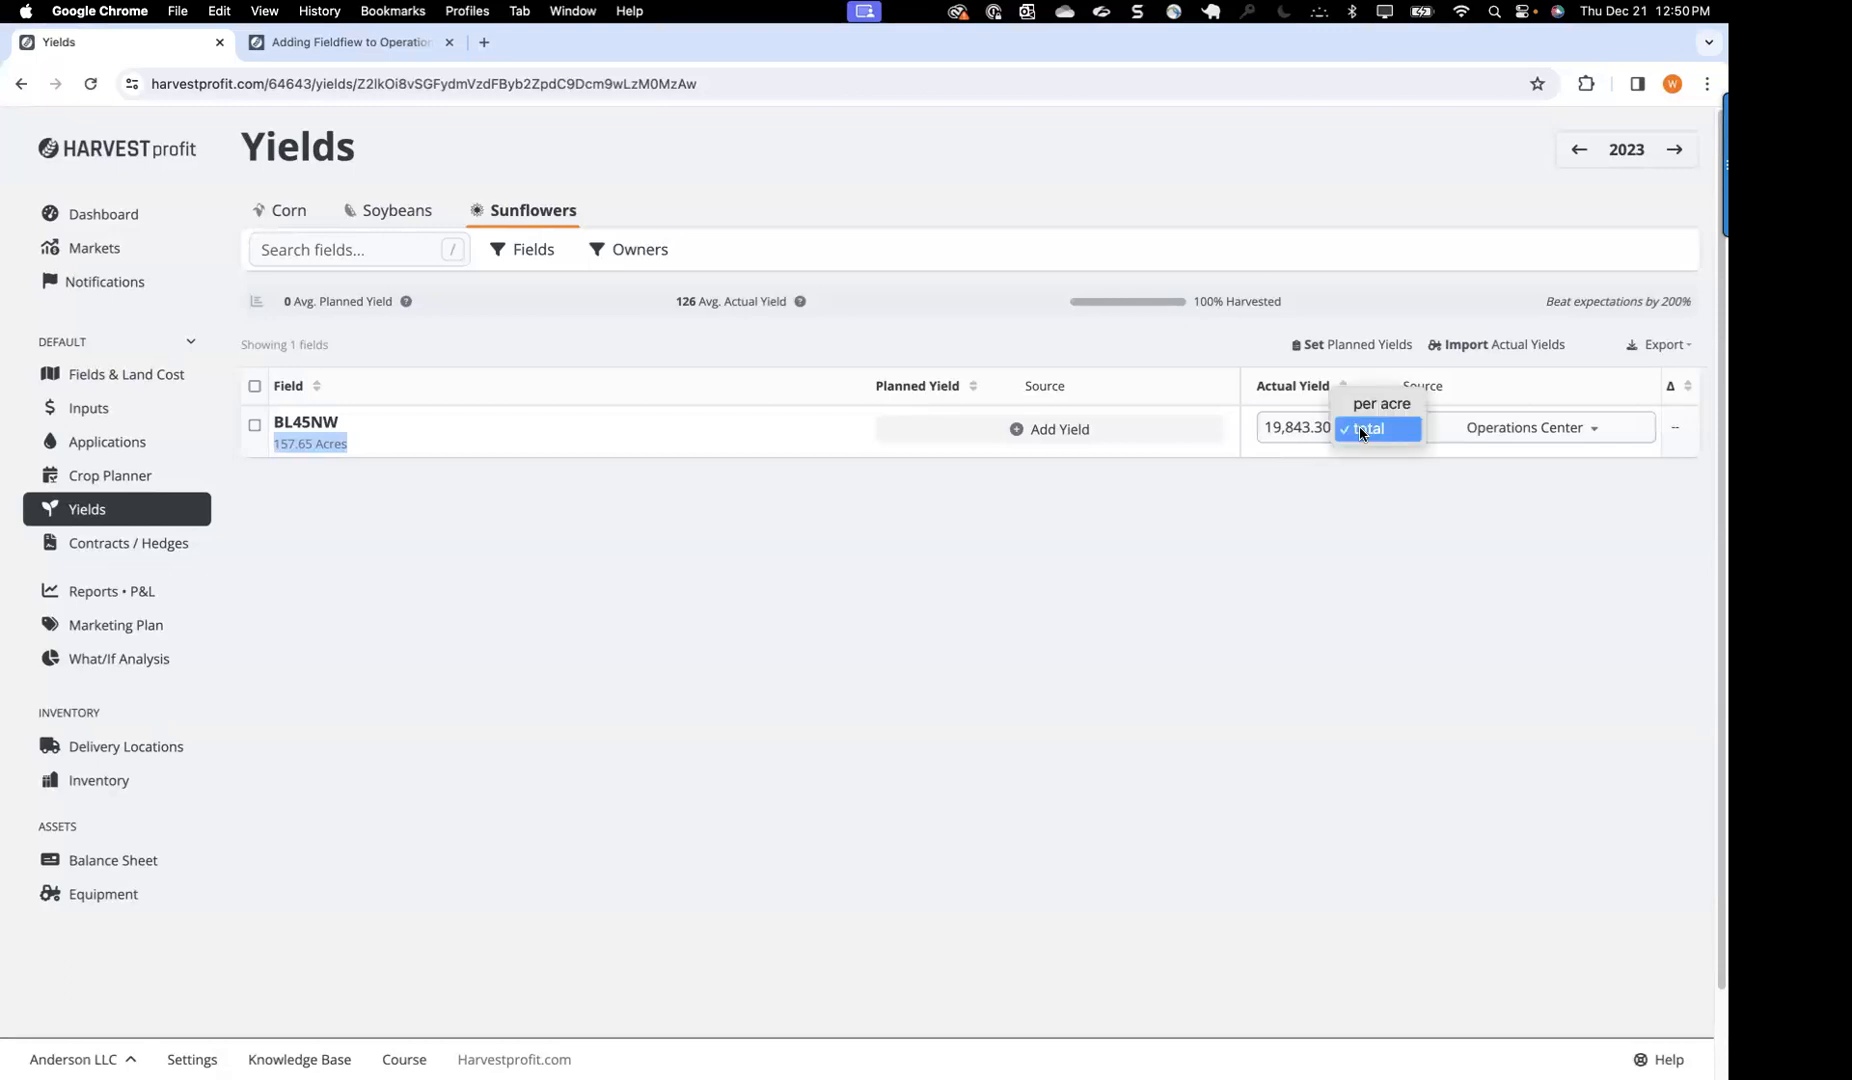
click(1318, 481)
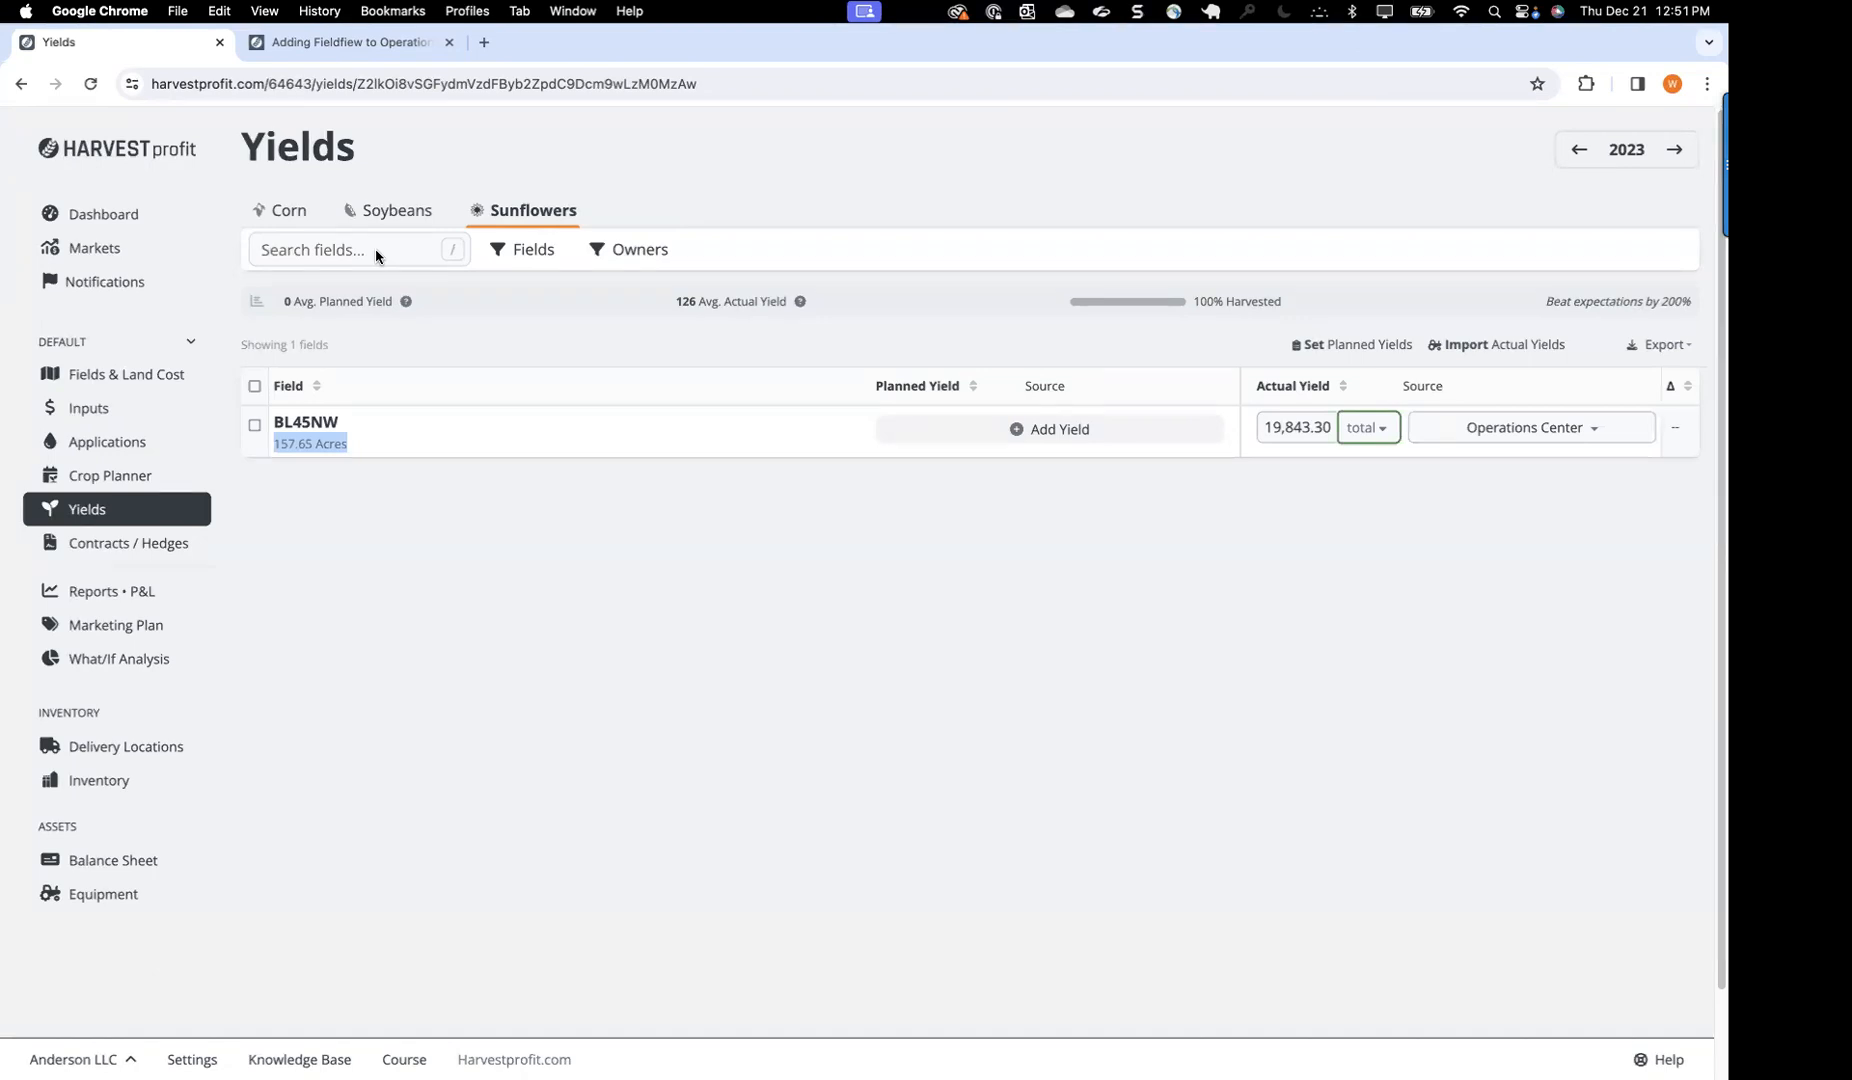
click(447, 534)
Step: Open the 2023 profit and loss report by field and examine its summary and comparison tables
click(136, 432)
click(113, 594)
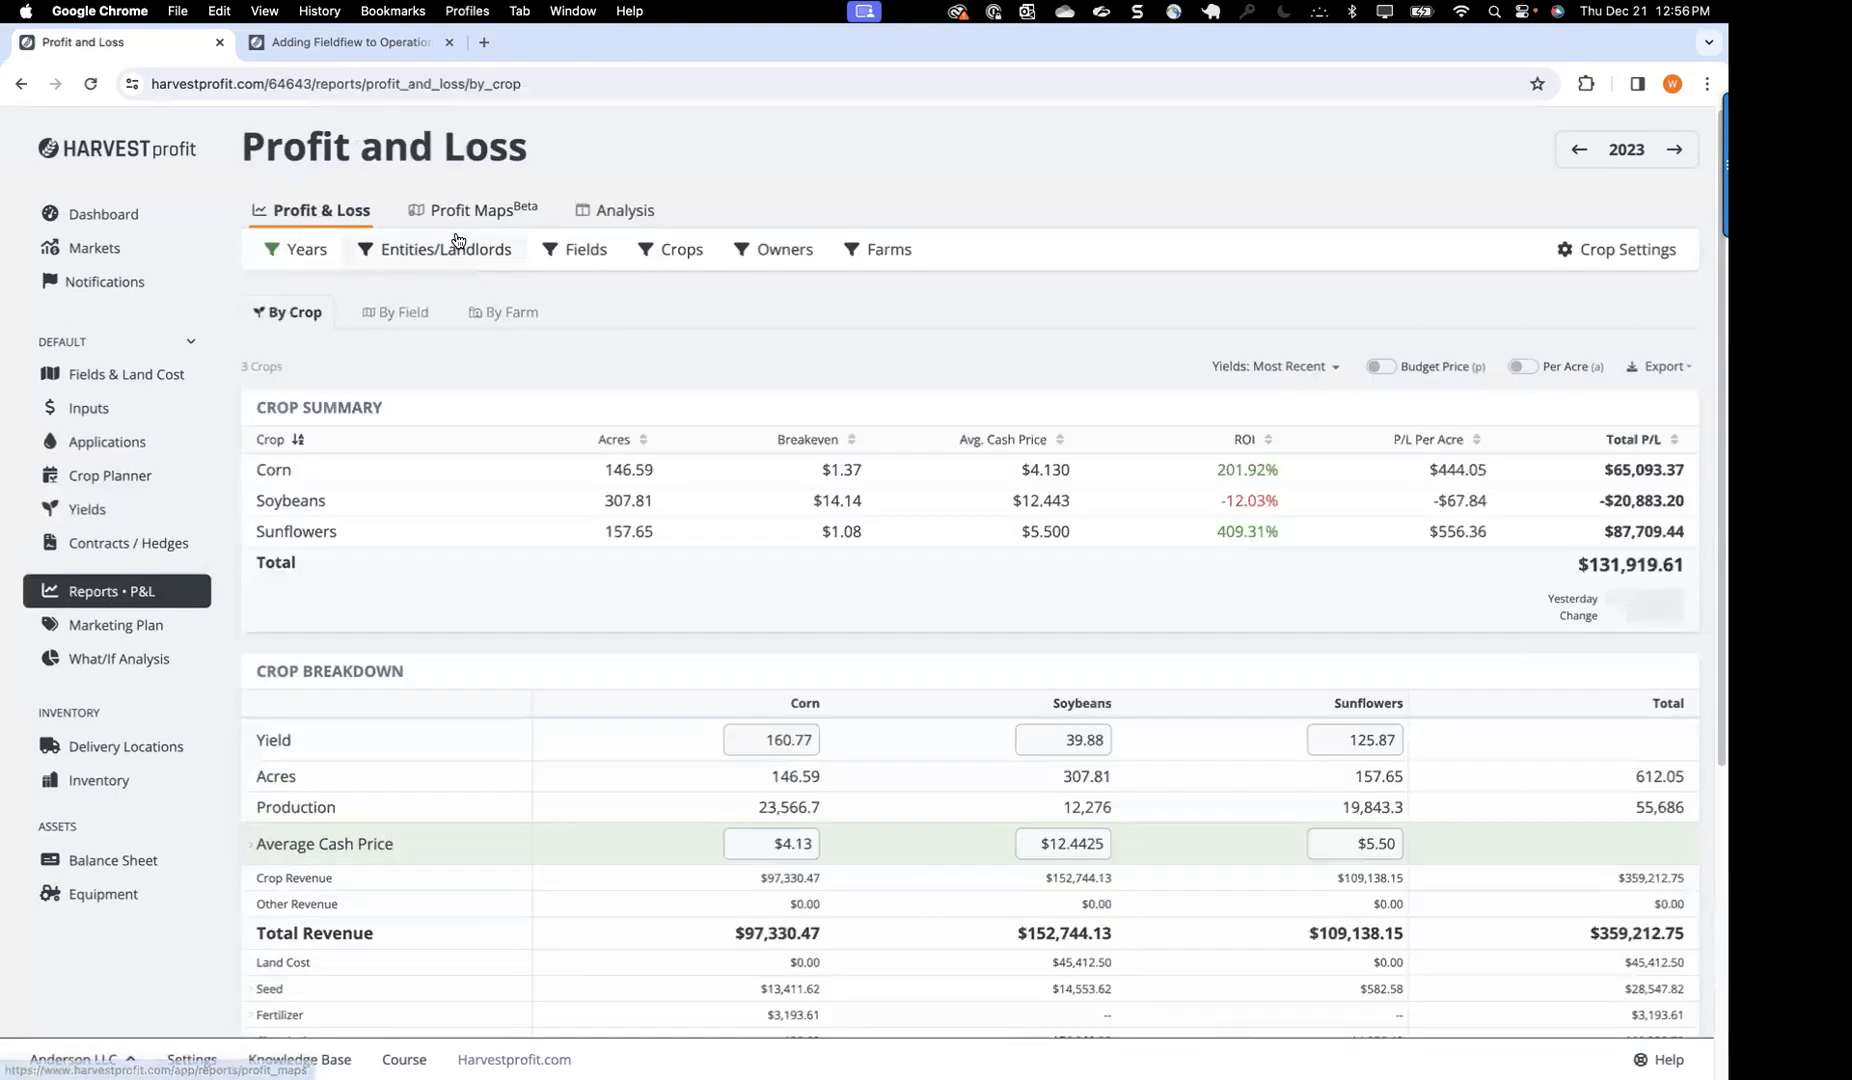
click(390, 313)
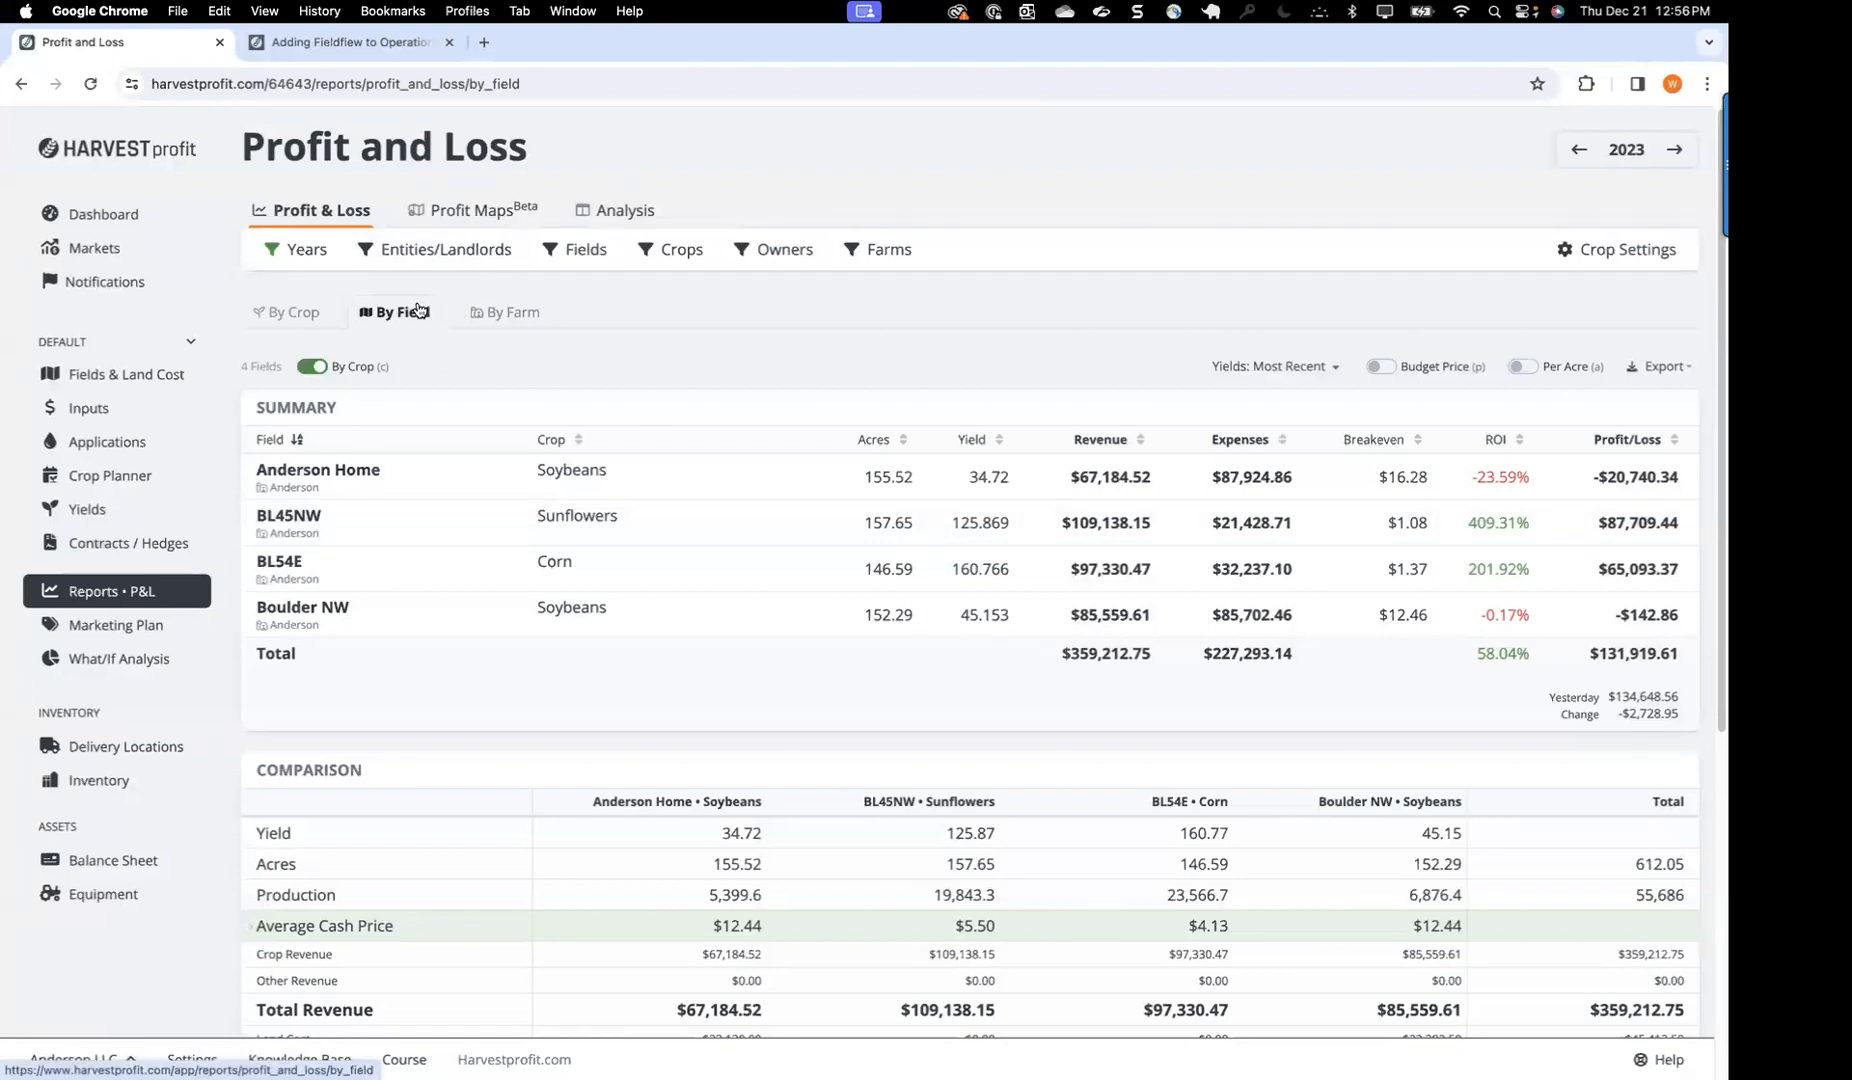
scroll(780, 330, down, 1)
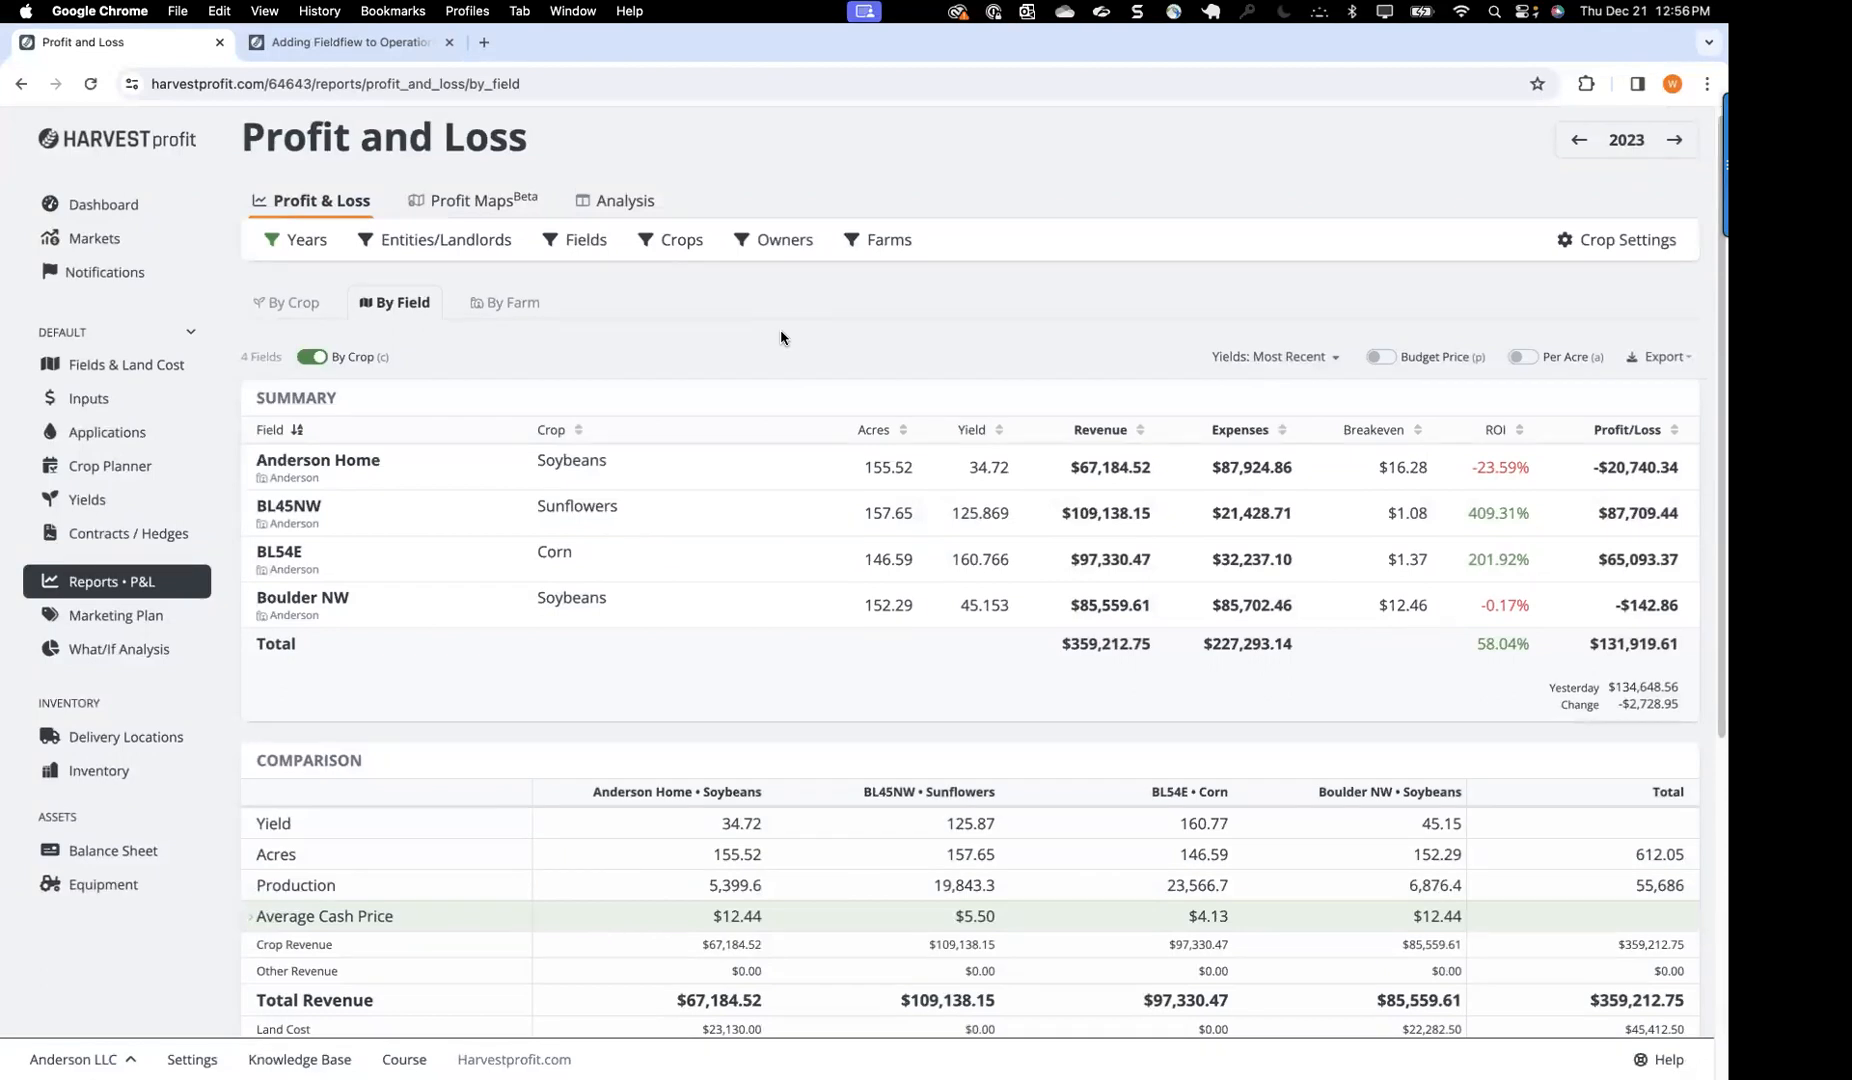
scroll(780, 336, down, 3)
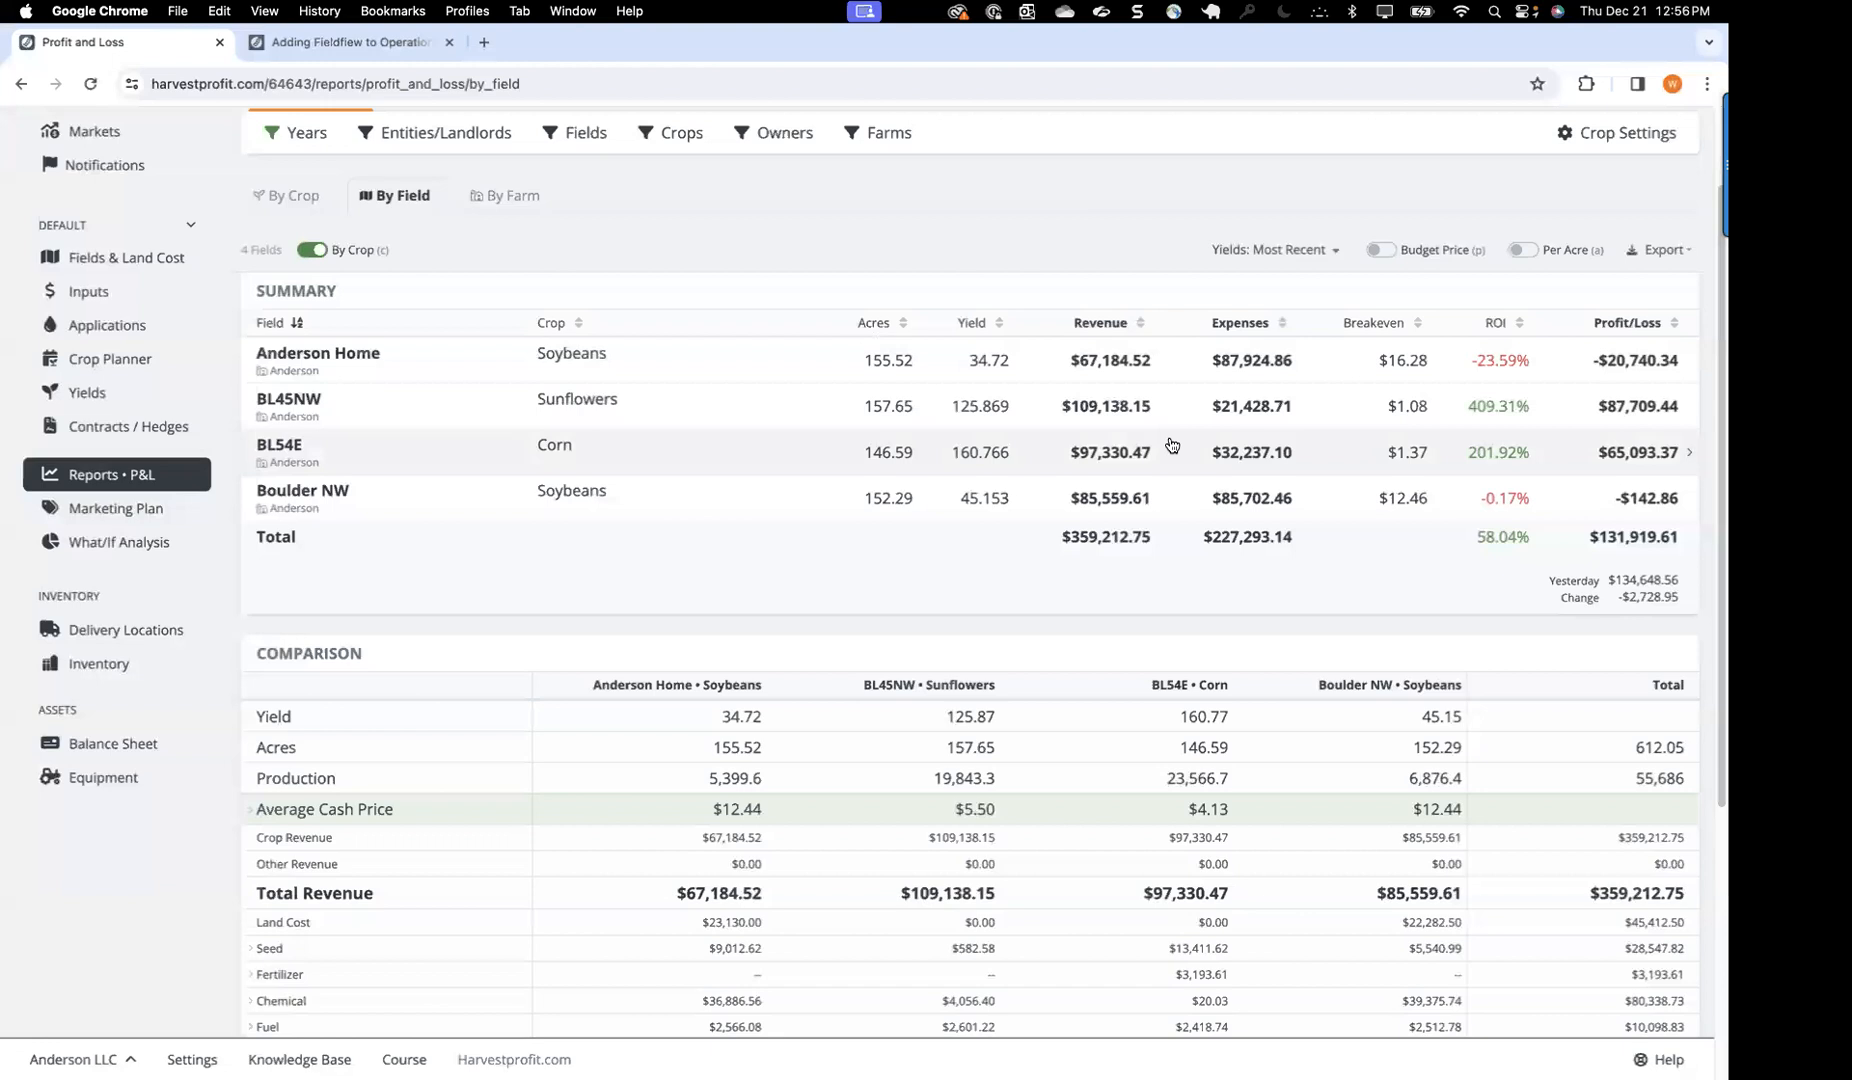
scroll(1062, 655, down, 2)
scroll(1062, 657, up, 4)
scroll(1062, 658, up, 1)
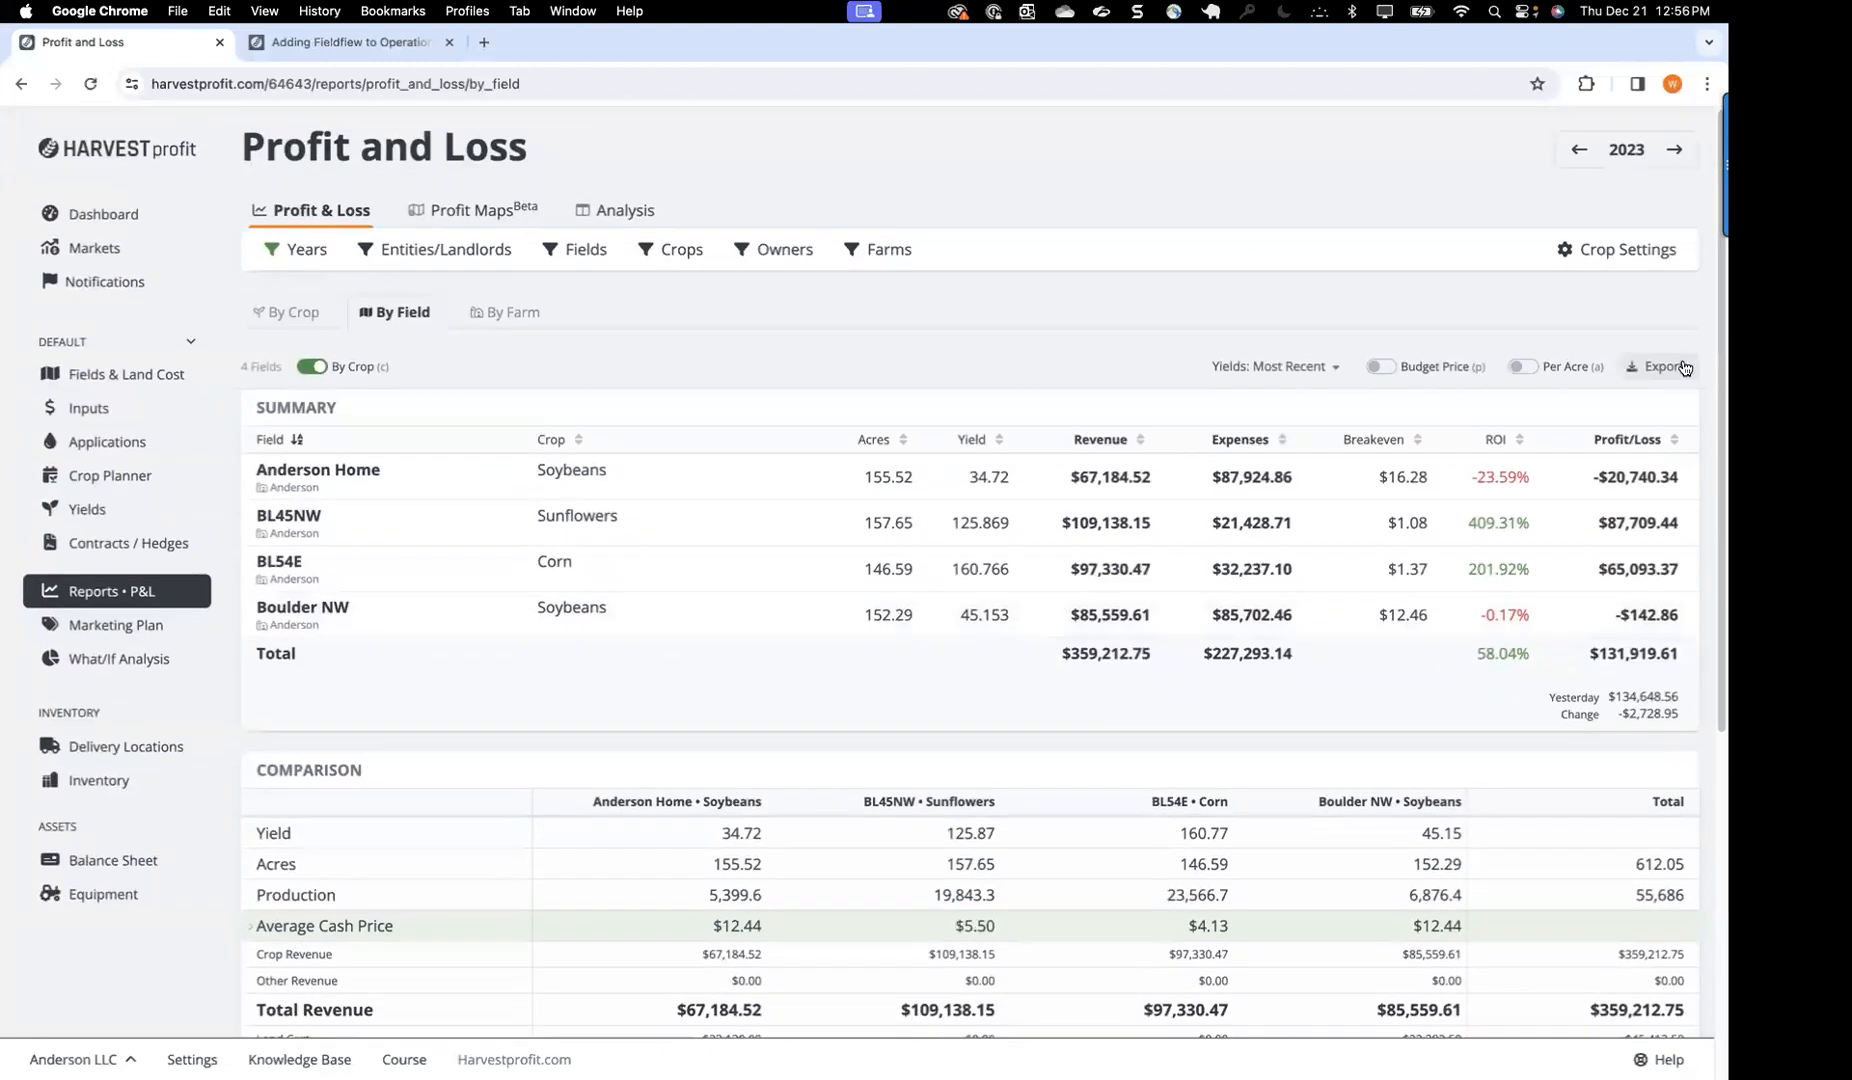
Step: Export the by-field profit and loss report as a standard PDF
scroll(1684, 368, down, 5)
scroll(1684, 362, up, 5)
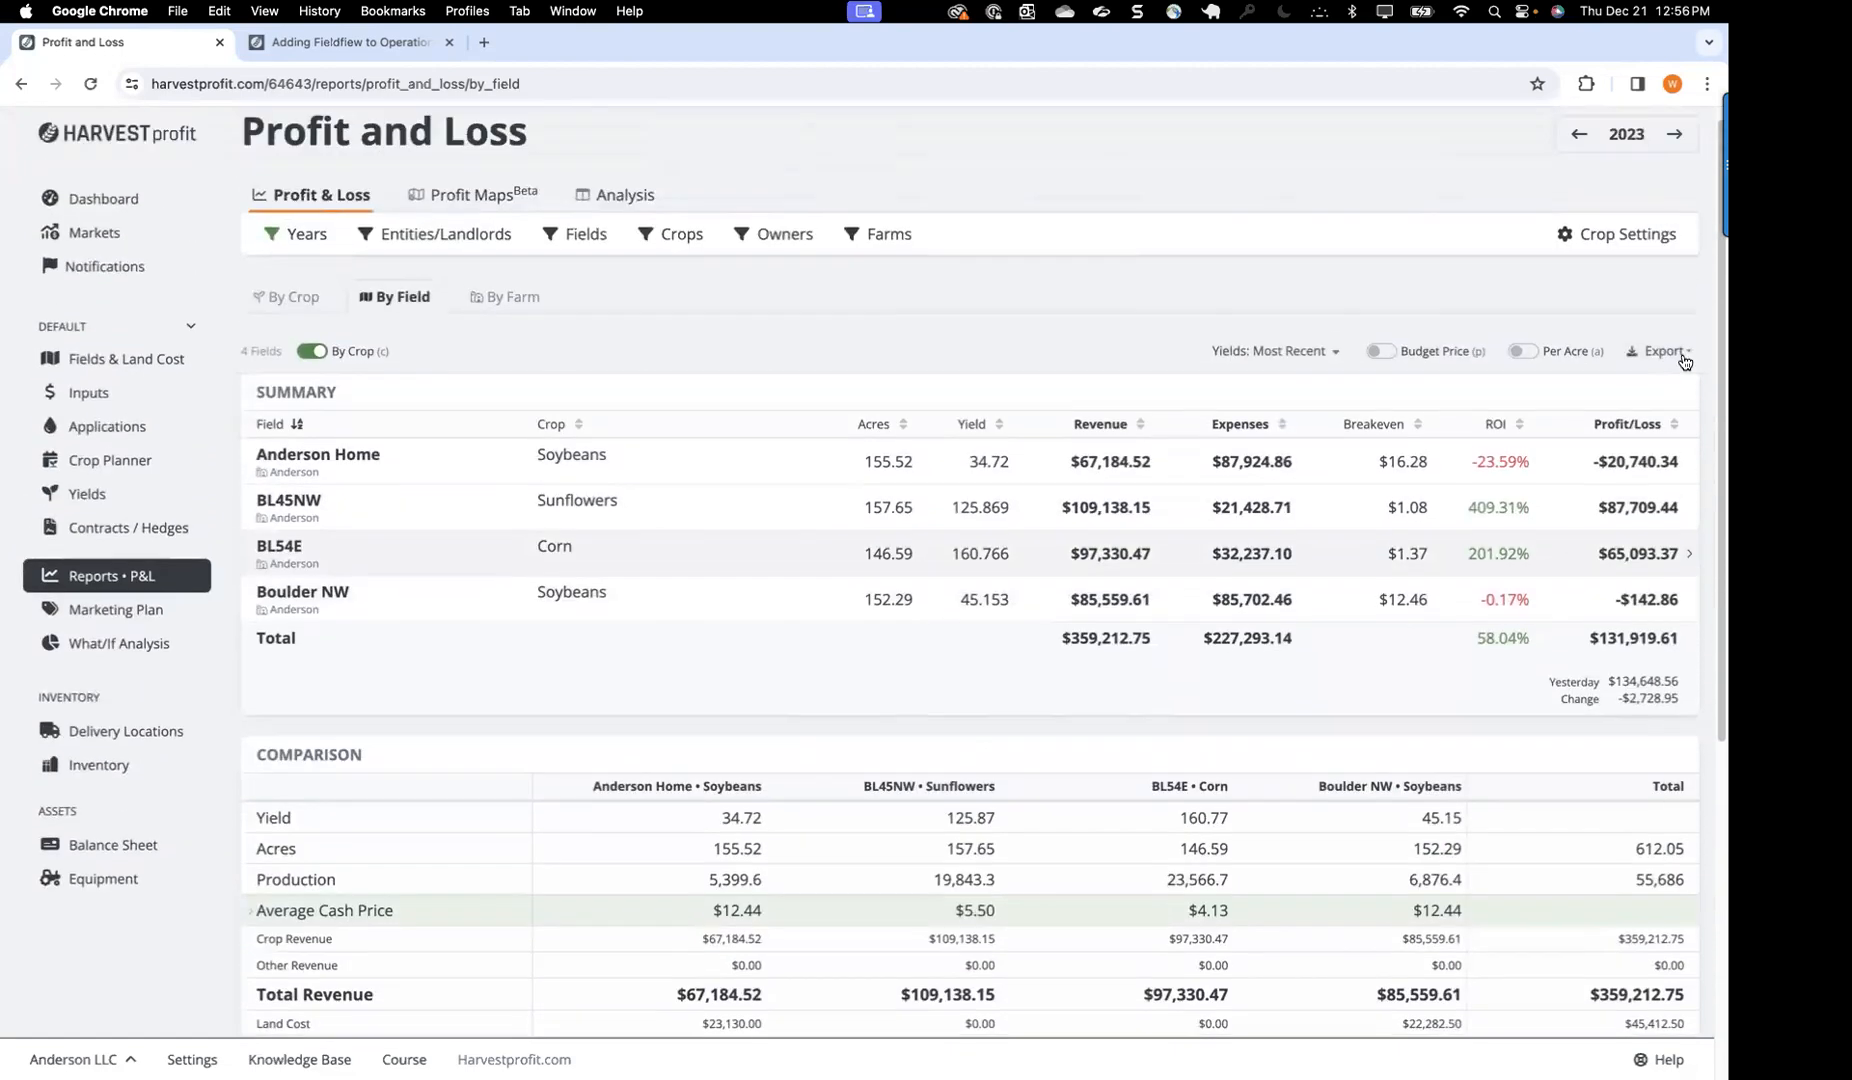
click(1668, 360)
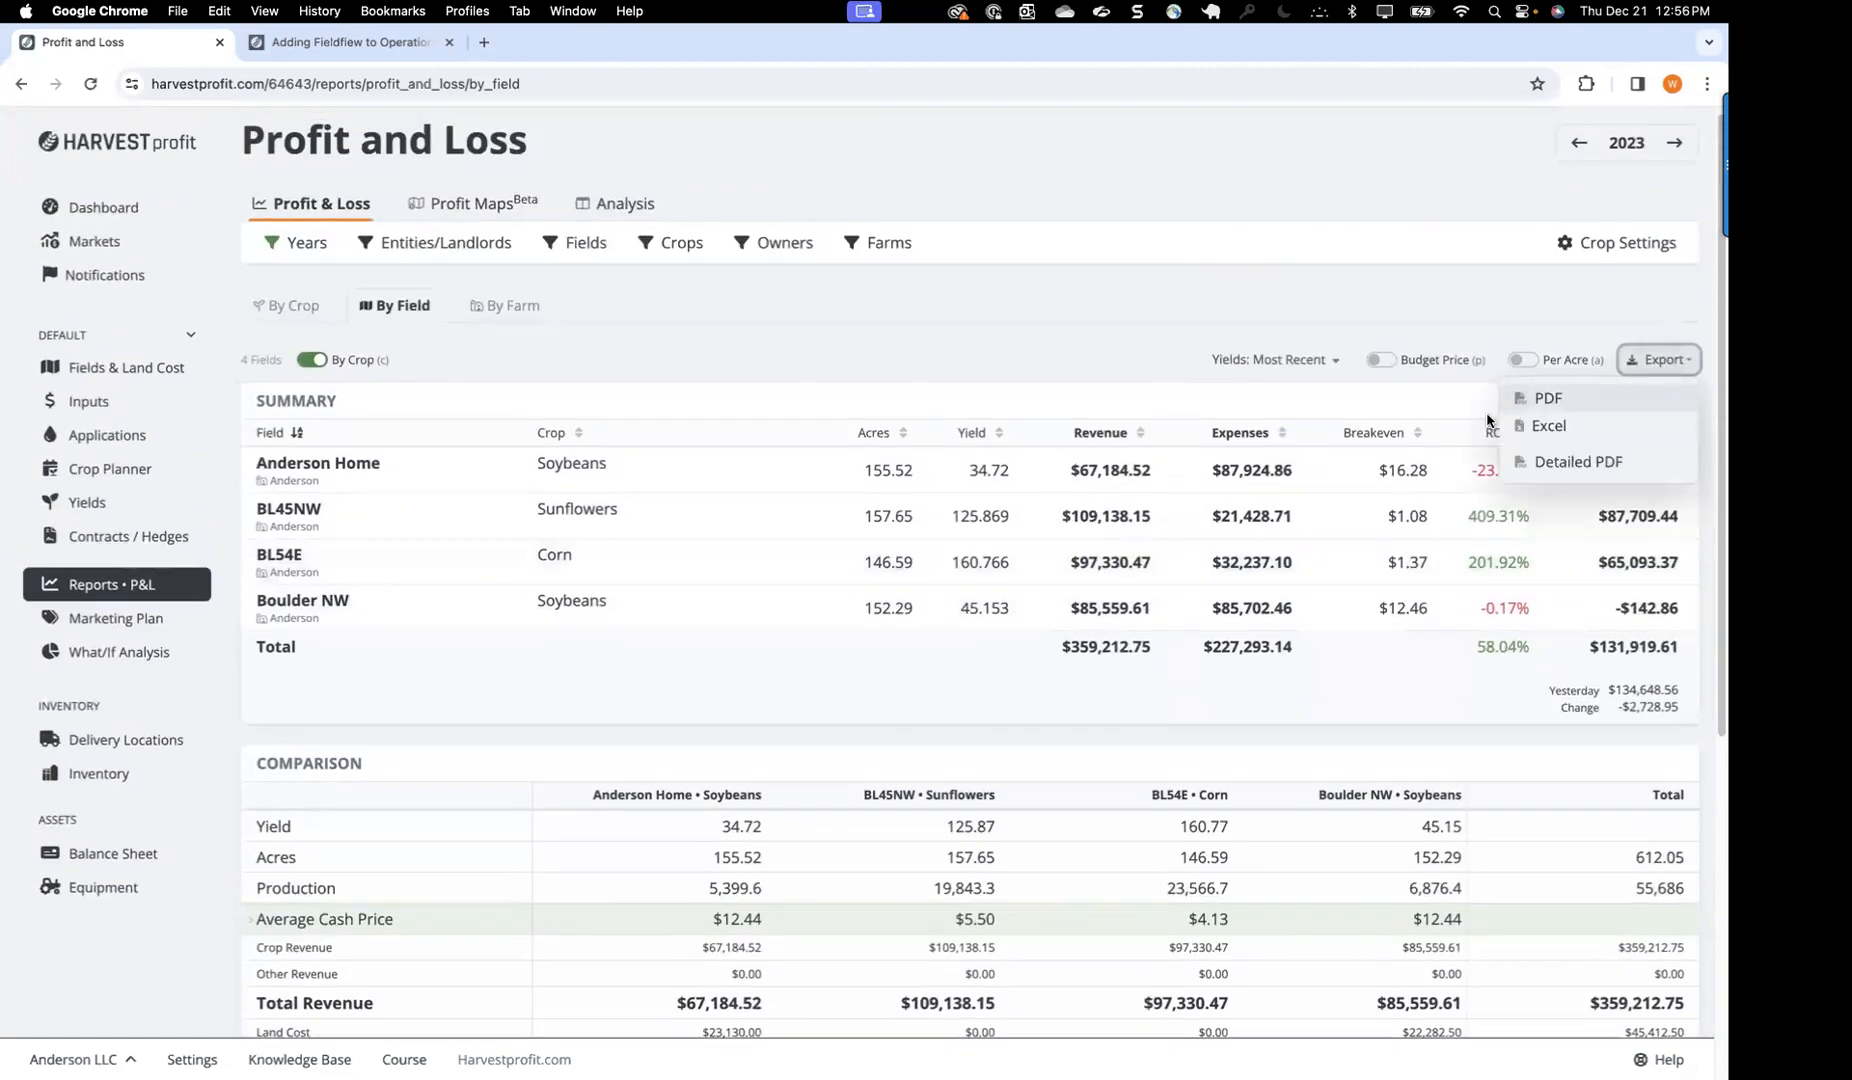
click(1541, 400)
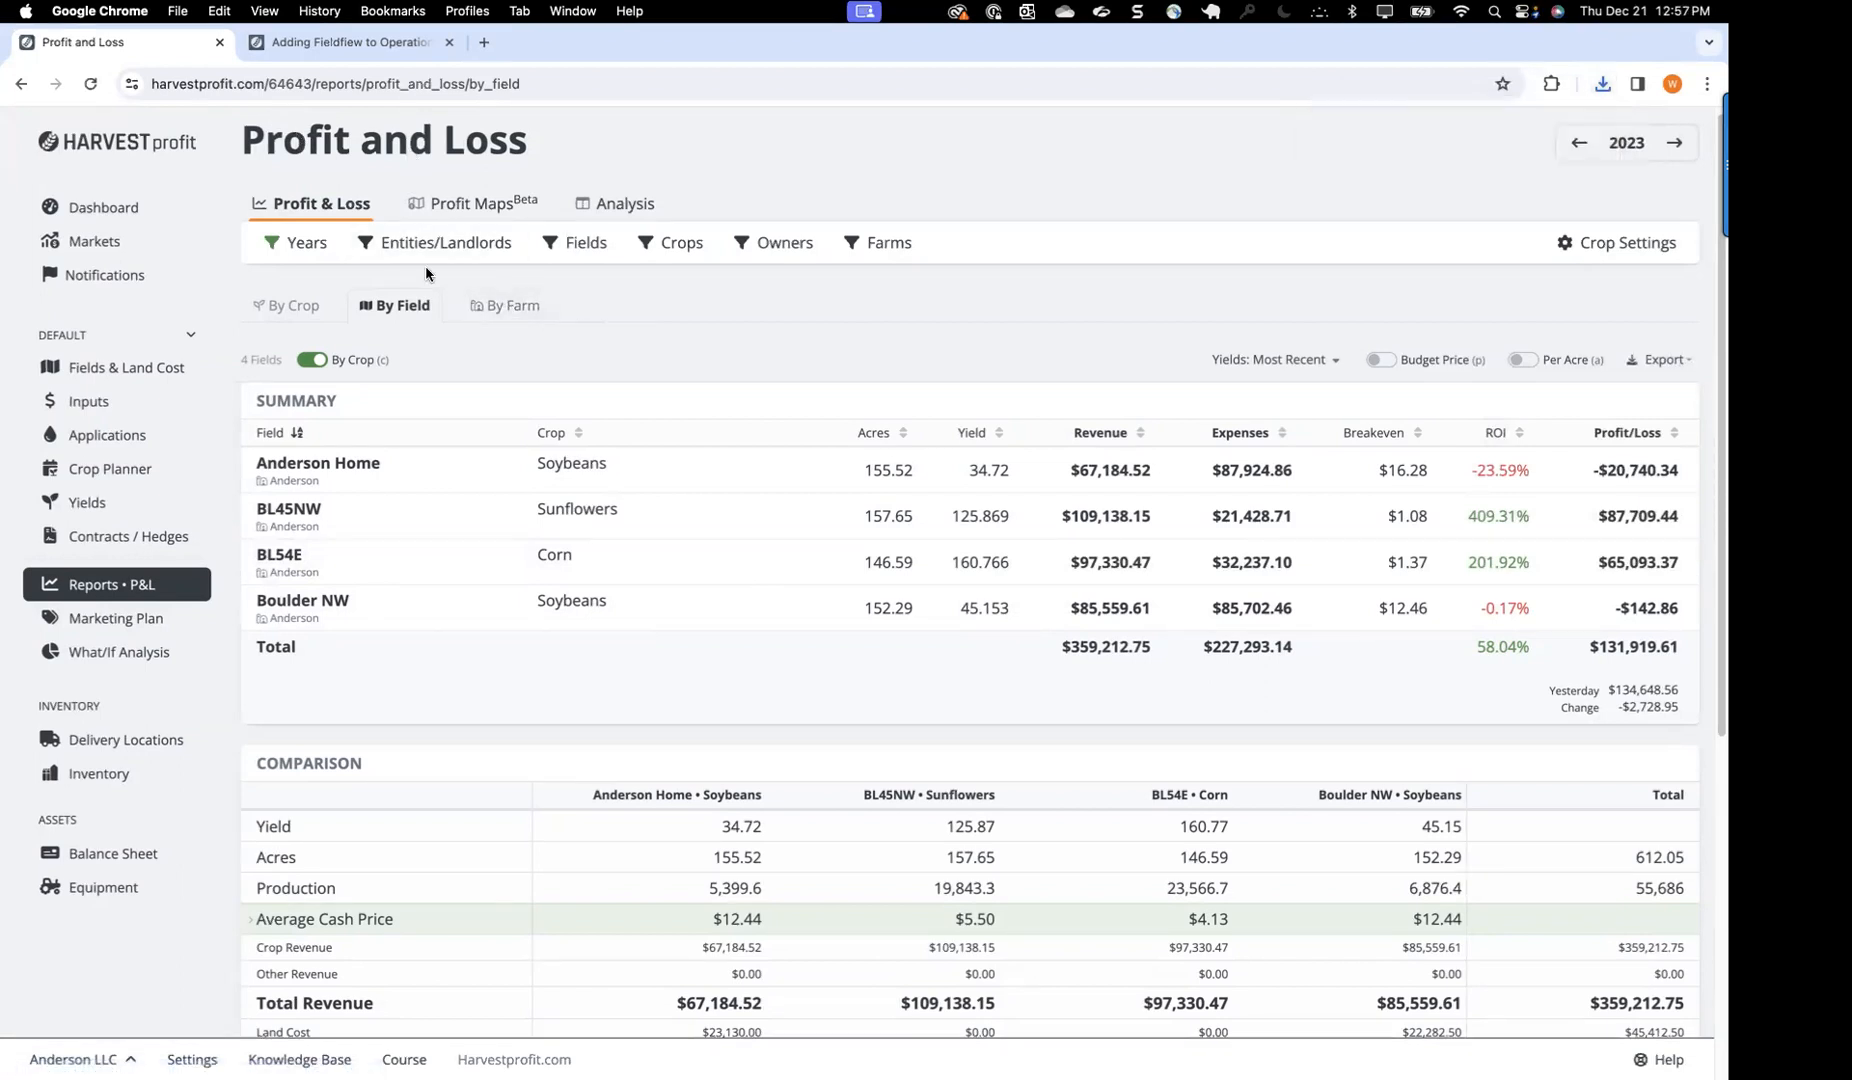
Step: Switch the profit and loss report back to the breakdown by crop
click(295, 310)
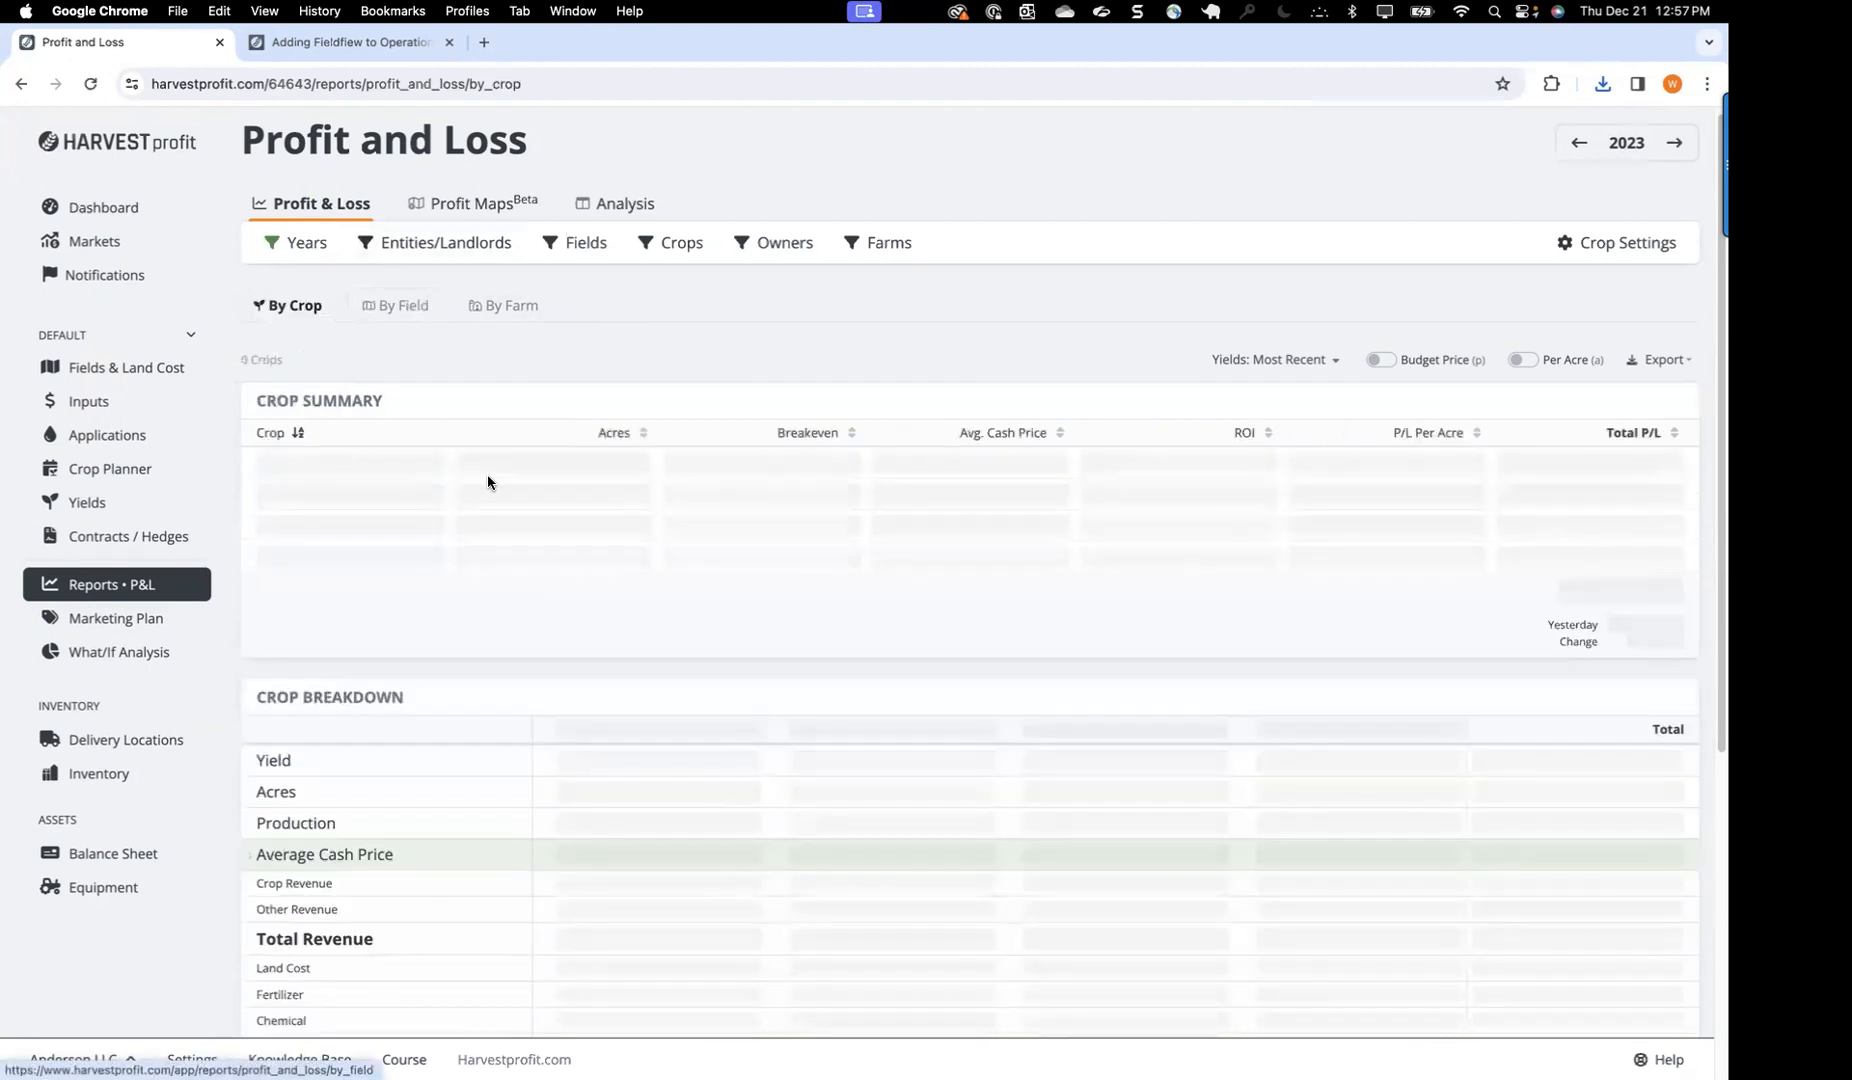